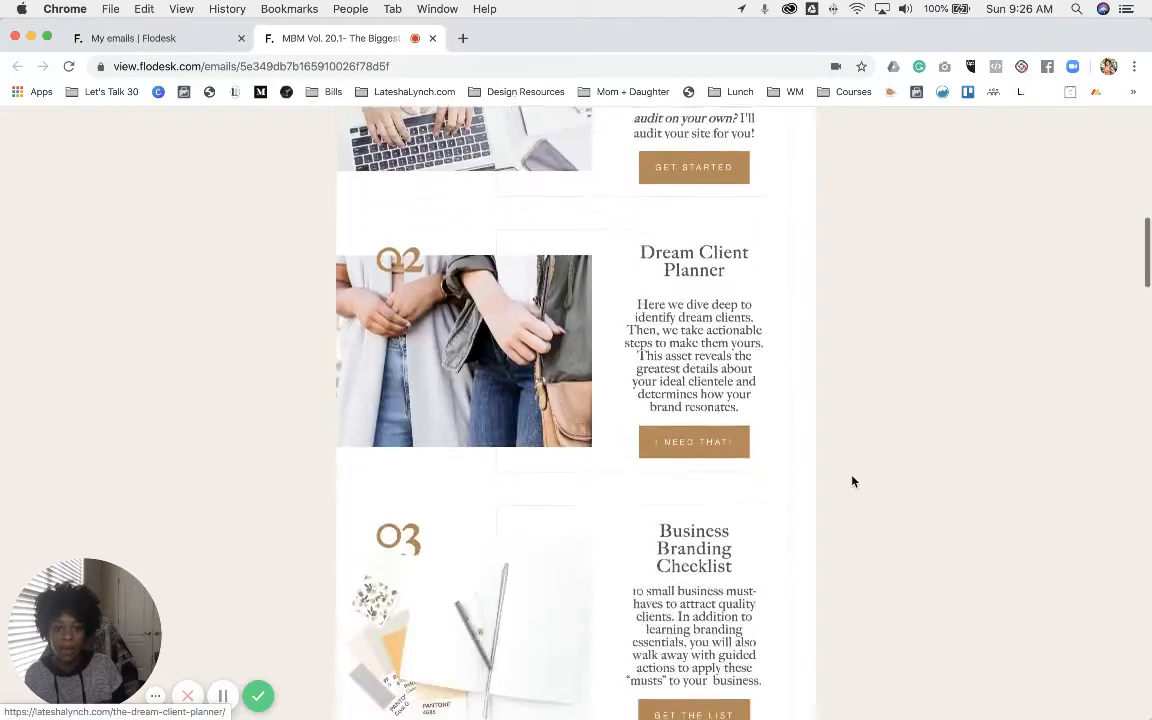
# - Scroll through the MBM Vol. 20.1 newsletter preview, then return to the My emails list
pyautogui.scroll(-8, 853, 482)
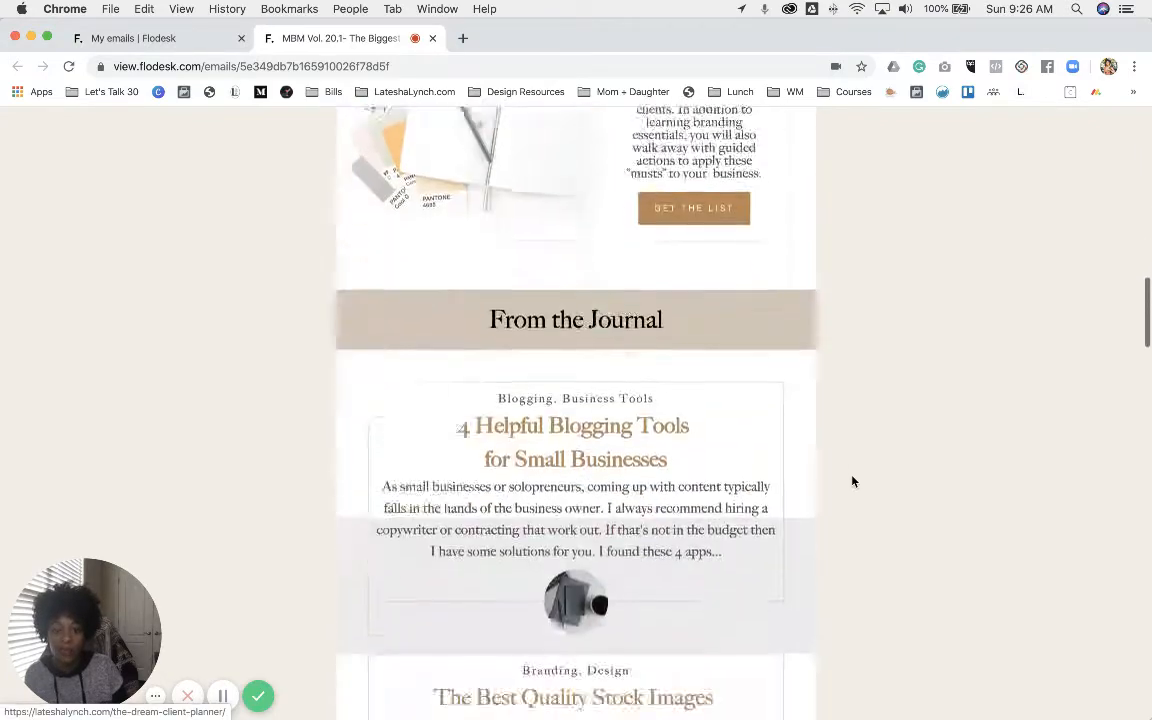
pyautogui.scroll(-20, 853, 482)
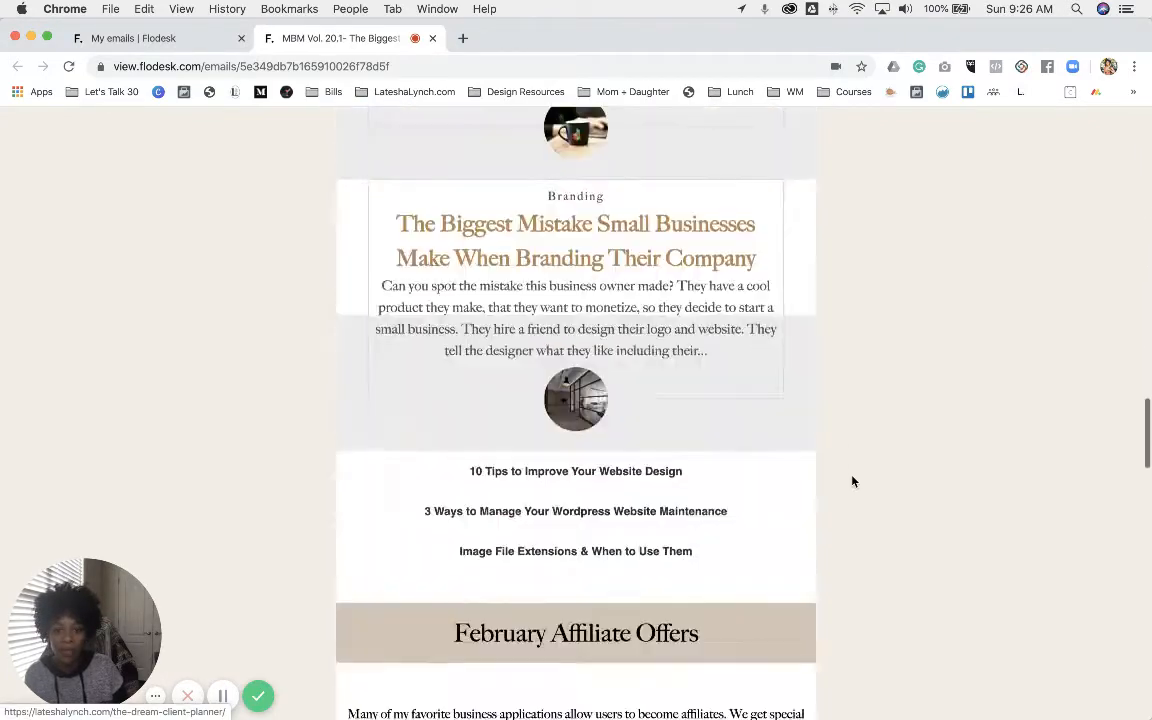
pyautogui.scroll(-16, 853, 482)
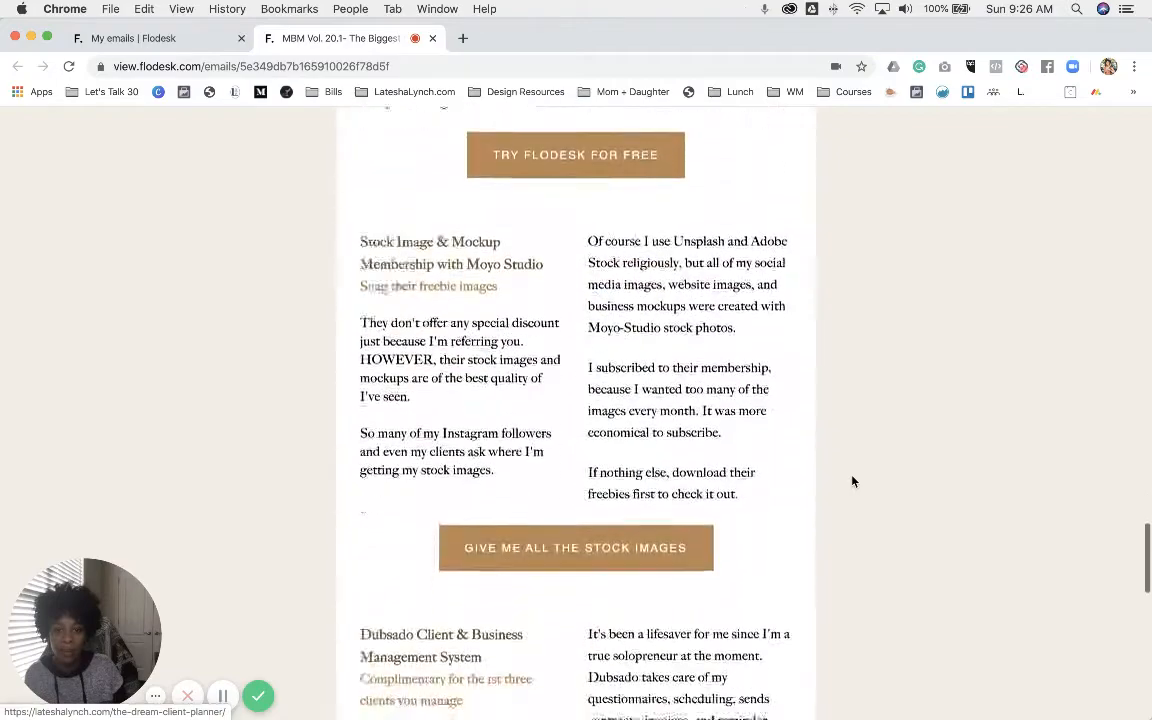
pyautogui.scroll(-12, 853, 482)
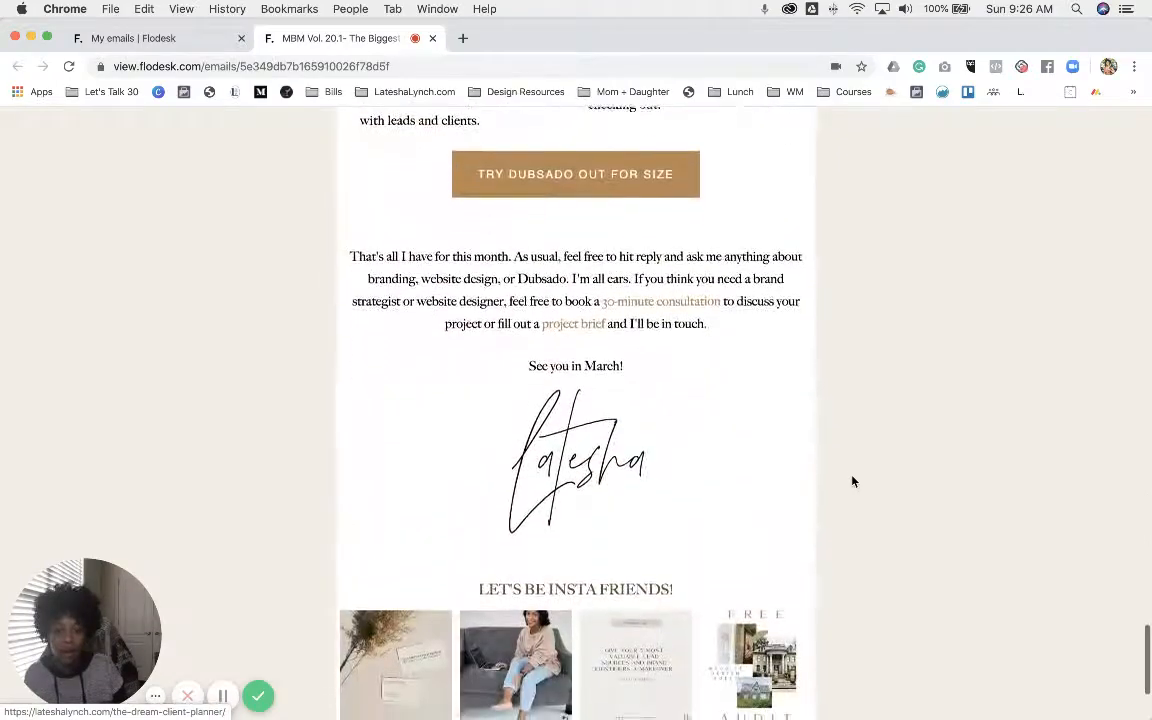
pyautogui.scroll(20, 853, 482)
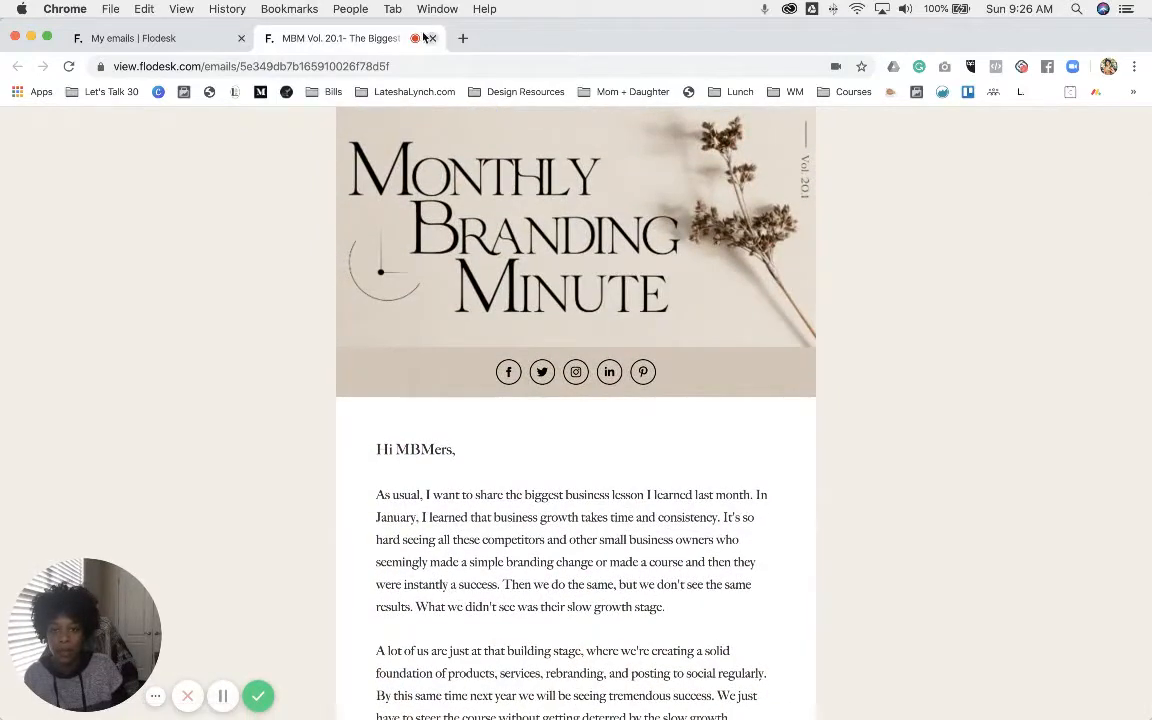
pyautogui.click(180, 42)
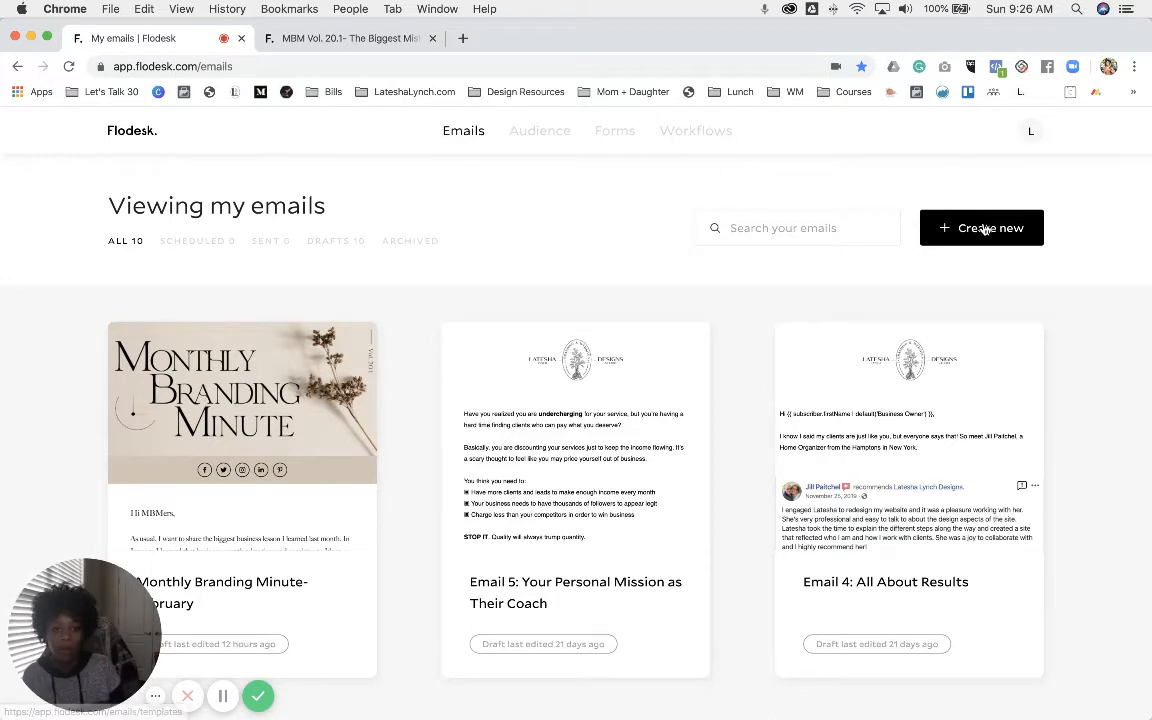
# - Start a new email, filter to Share news templates, and preview the Share your news template
pyautogui.click(985, 229)
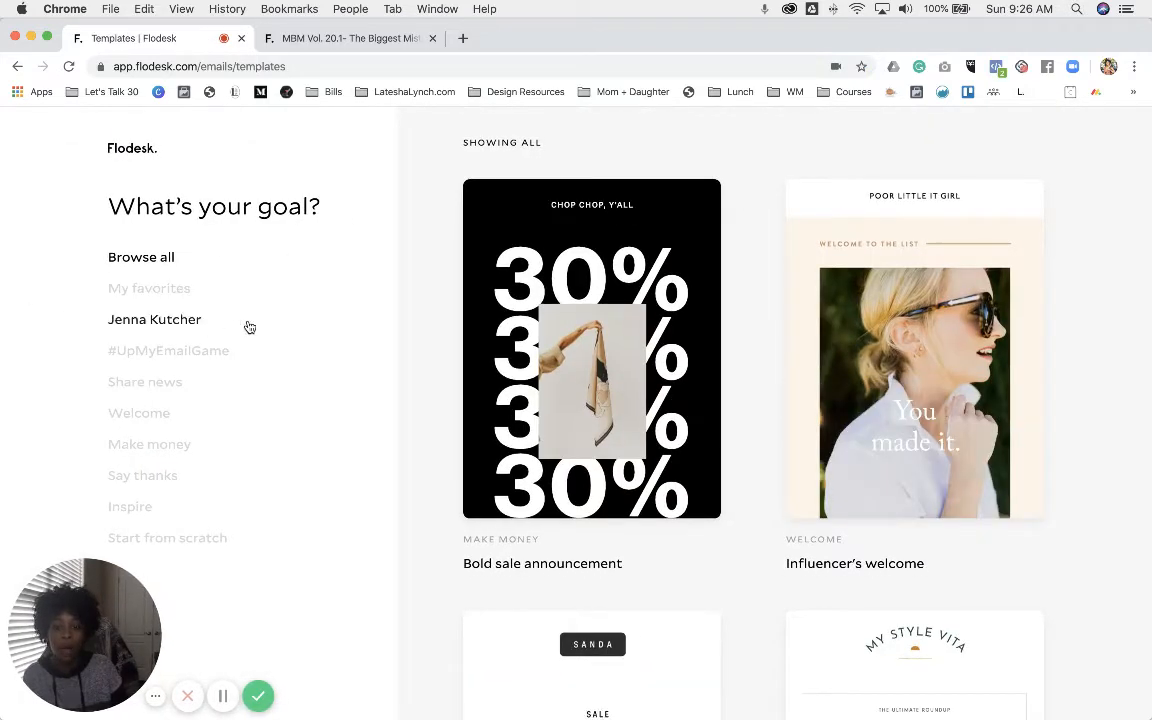
pyautogui.moveTo(628, 385)
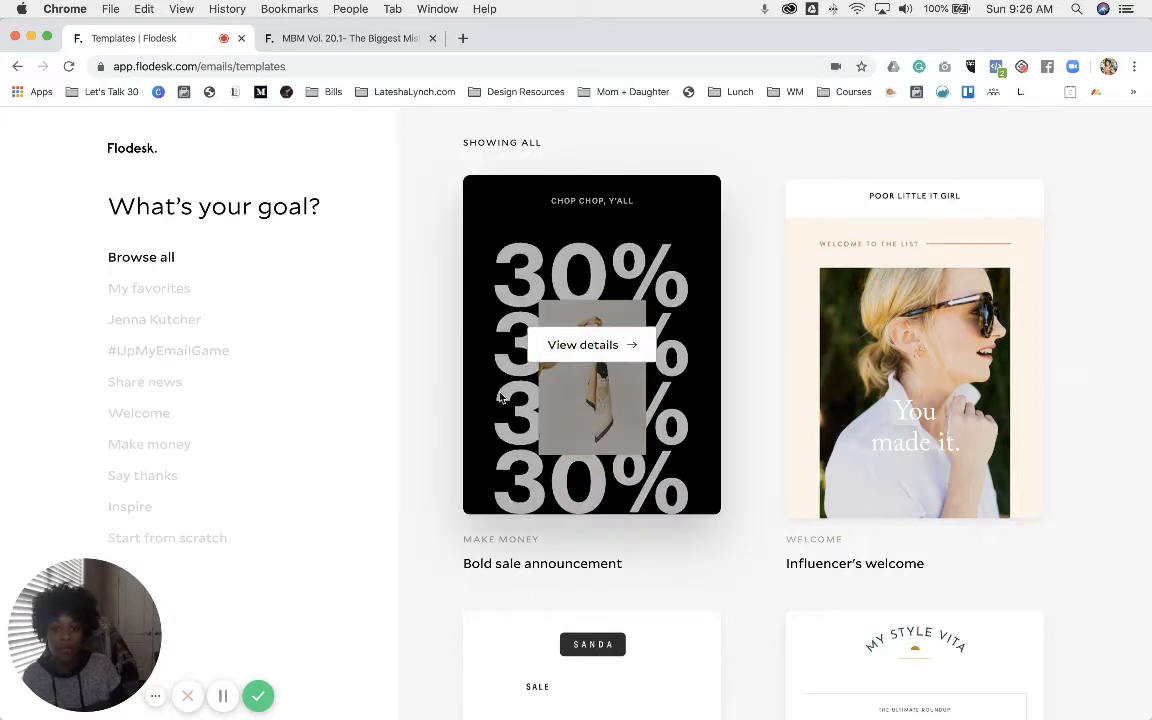
pyautogui.click(170, 386)
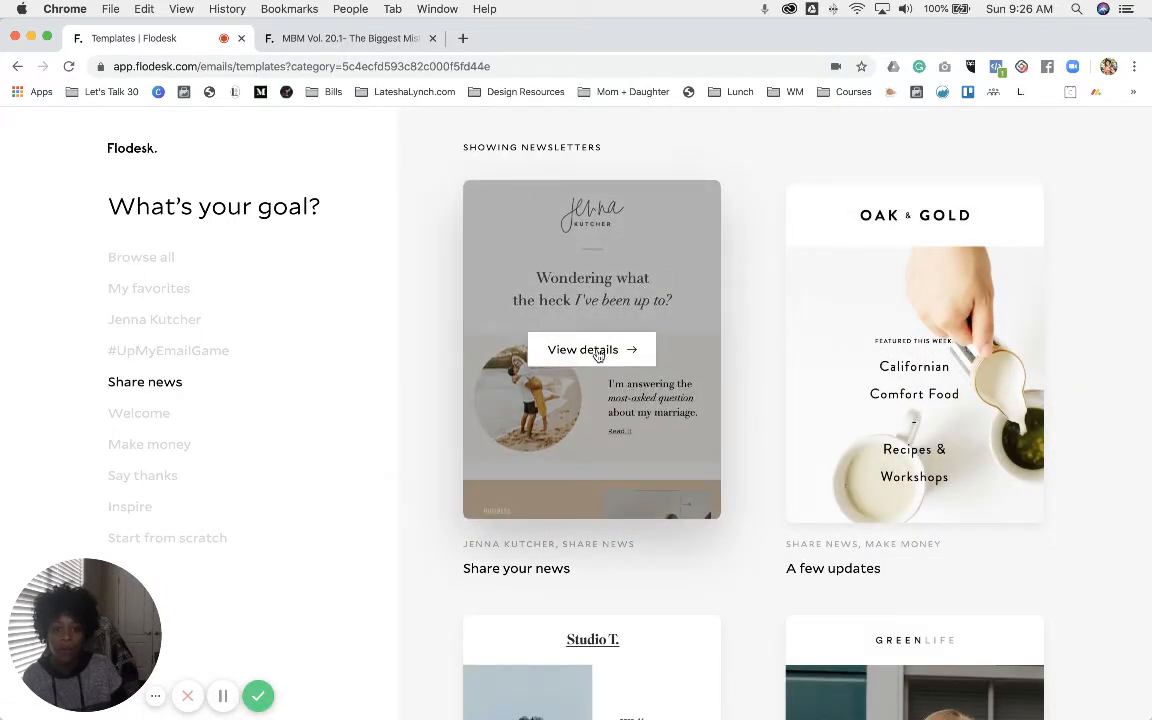
pyautogui.click(596, 353)
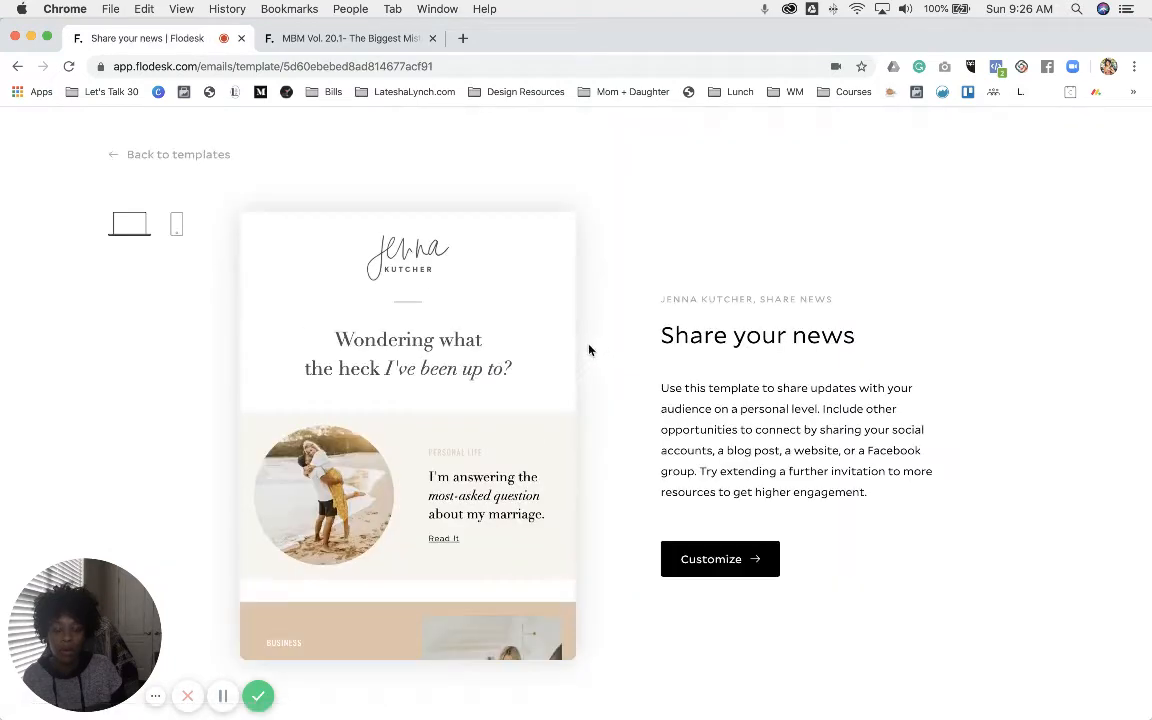
pyautogui.scroll(-10, 497, 343)
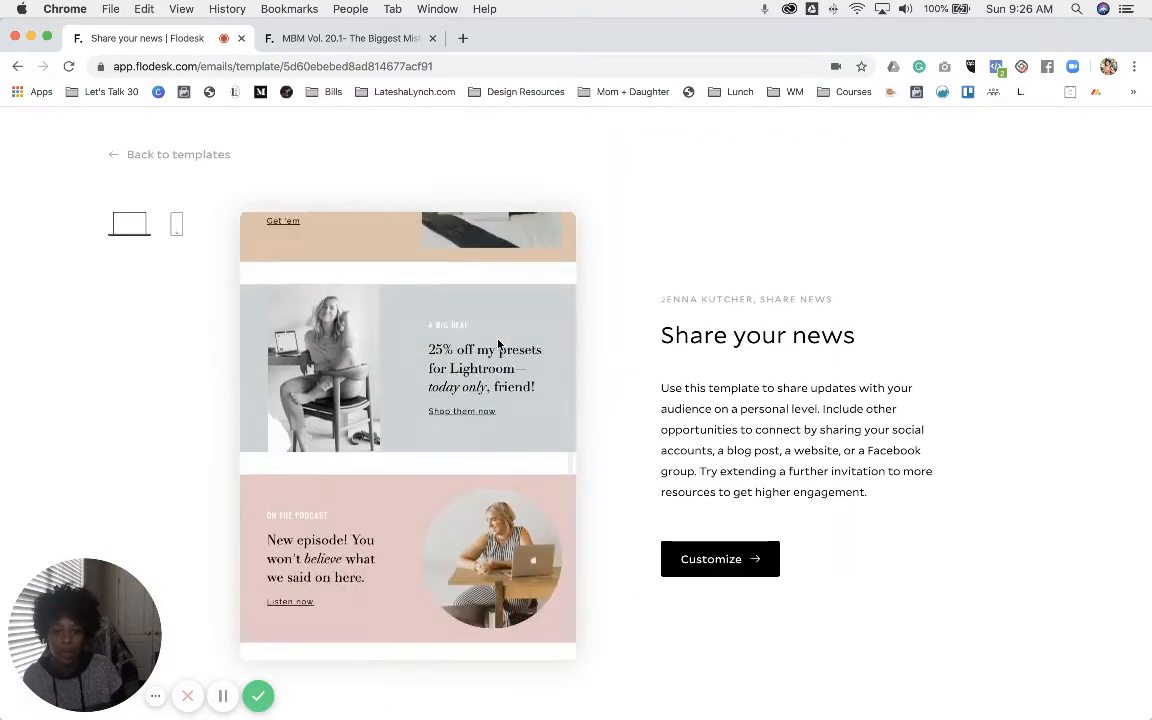
pyautogui.scroll(-5, 497, 343)
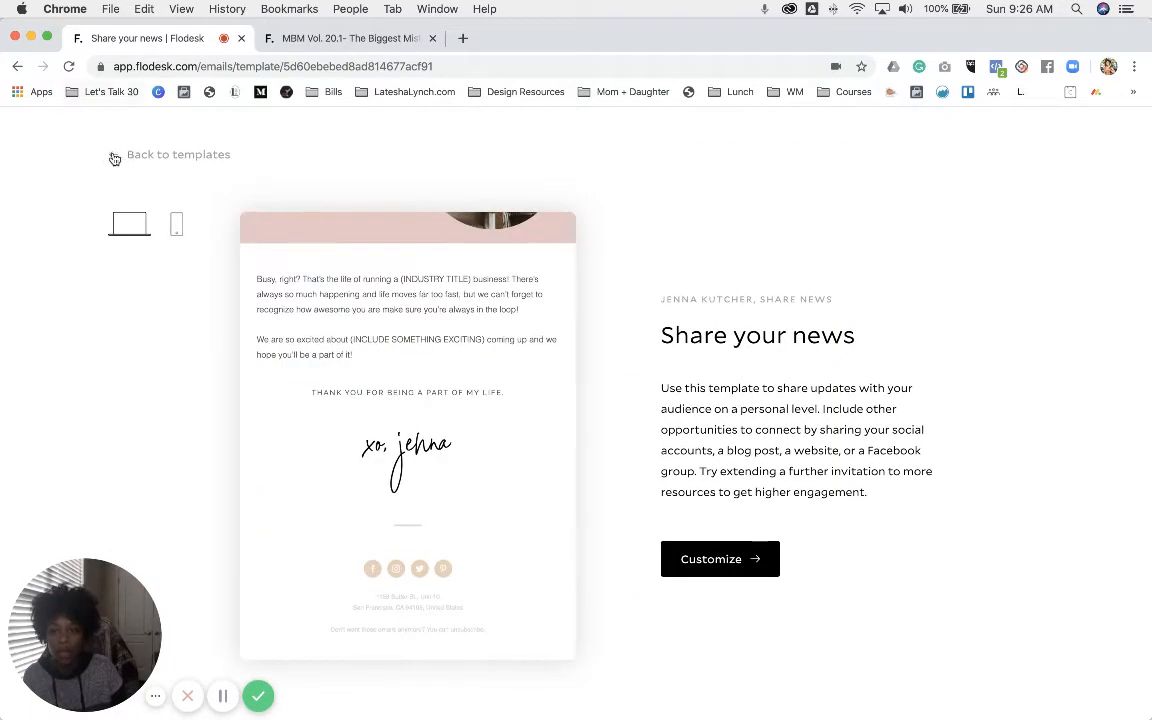
pyautogui.click(114, 157)
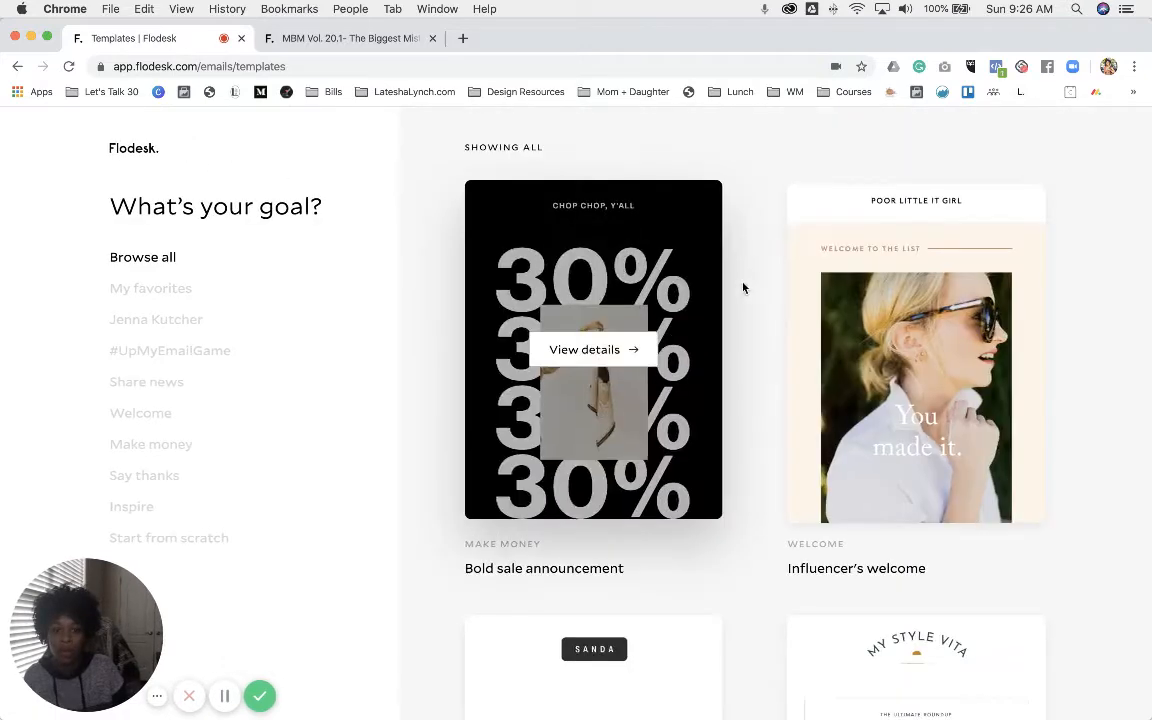
# - Preview the Multi-Part Newsletter template from the Share news filter, then go back to all templates
pyautogui.scroll(-4, 750, 290)
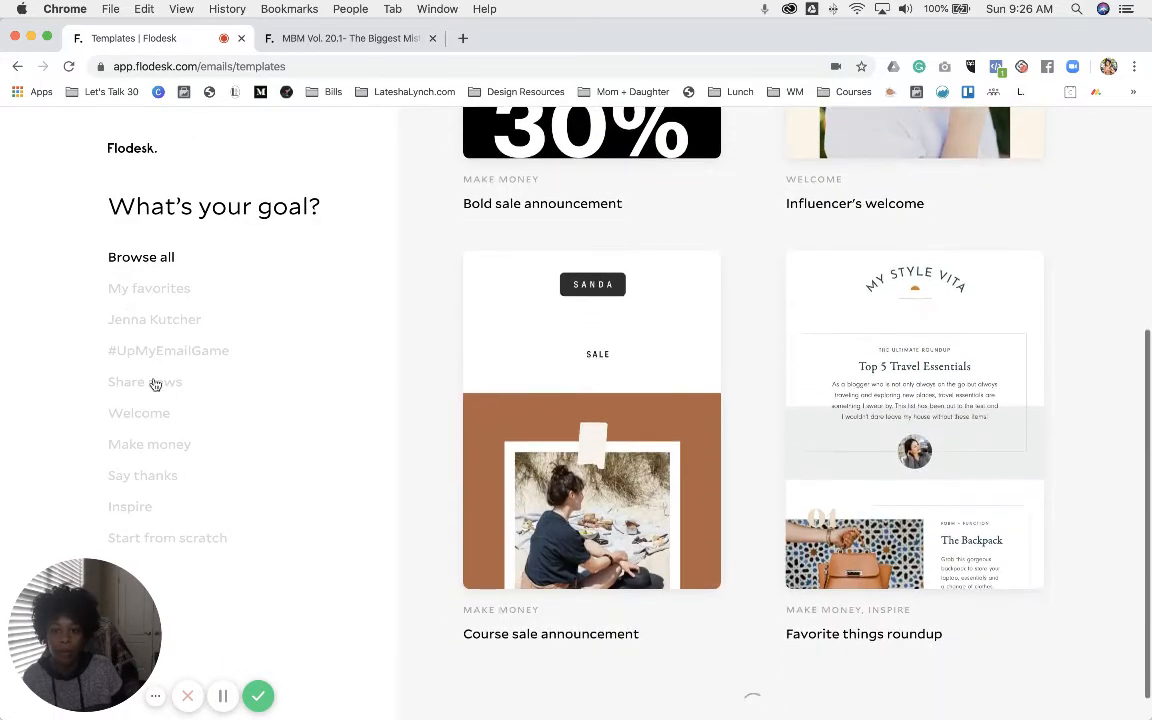
pyautogui.click(150, 382)
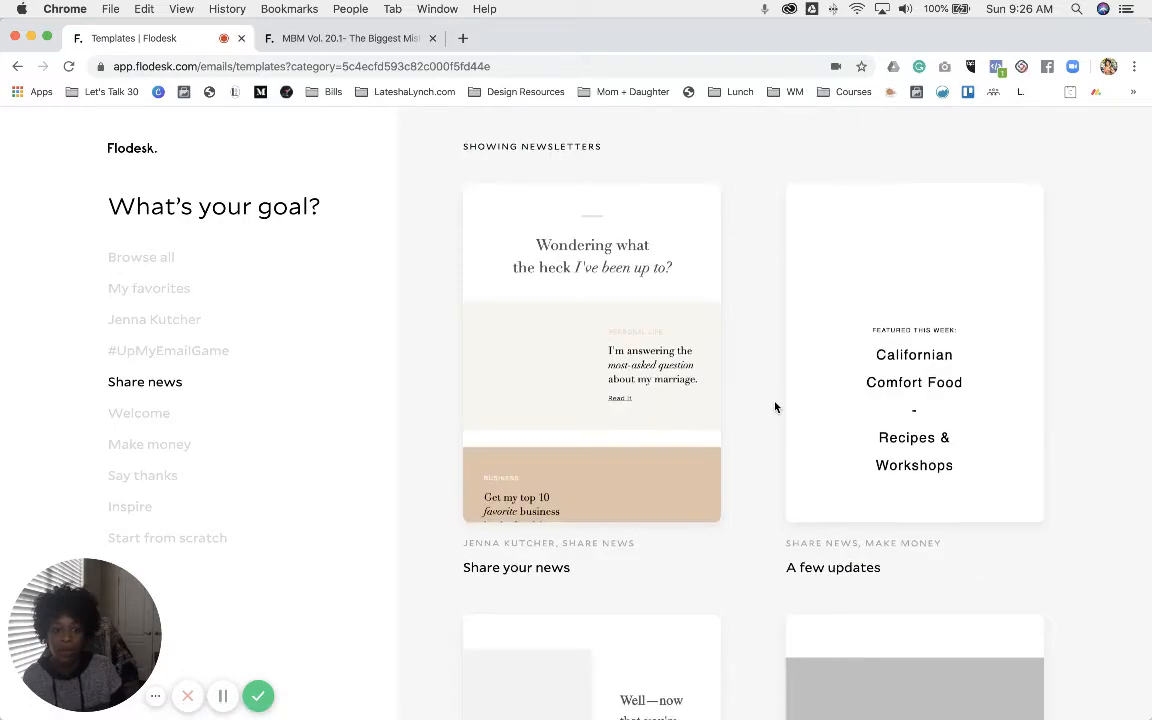
pyautogui.scroll(-5, 775, 407)
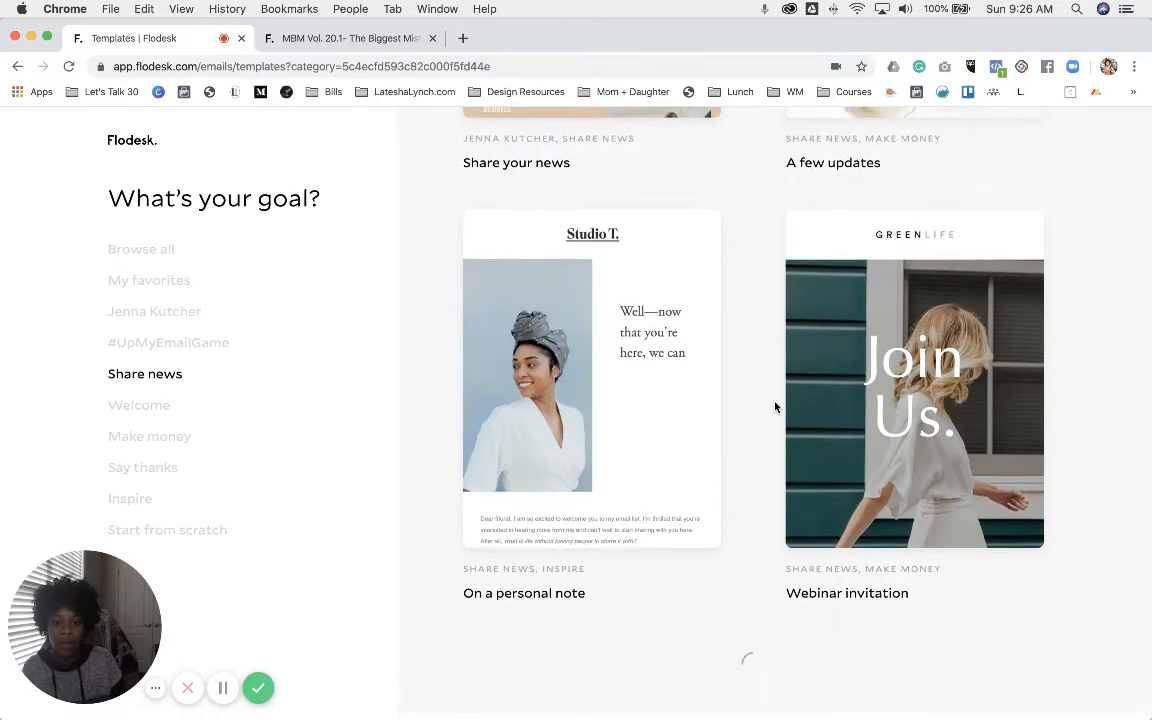
pyautogui.scroll(-4, 775, 407)
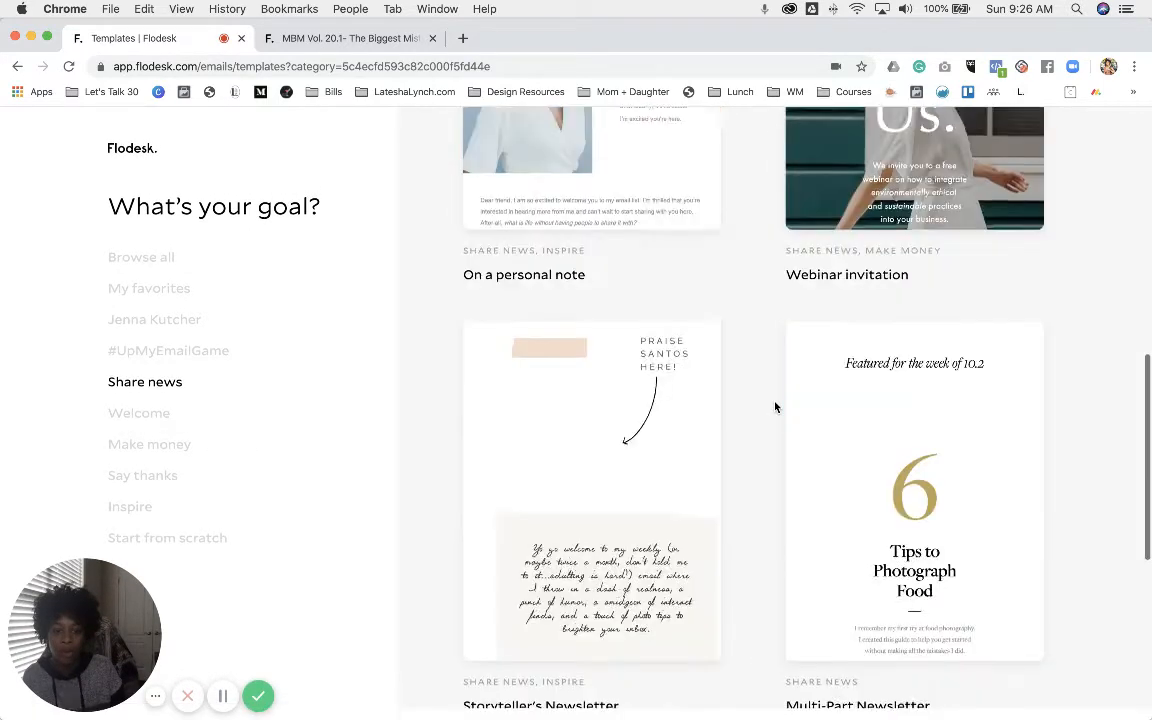
pyautogui.scroll(-3, 775, 407)
pyautogui.moveTo(873, 321)
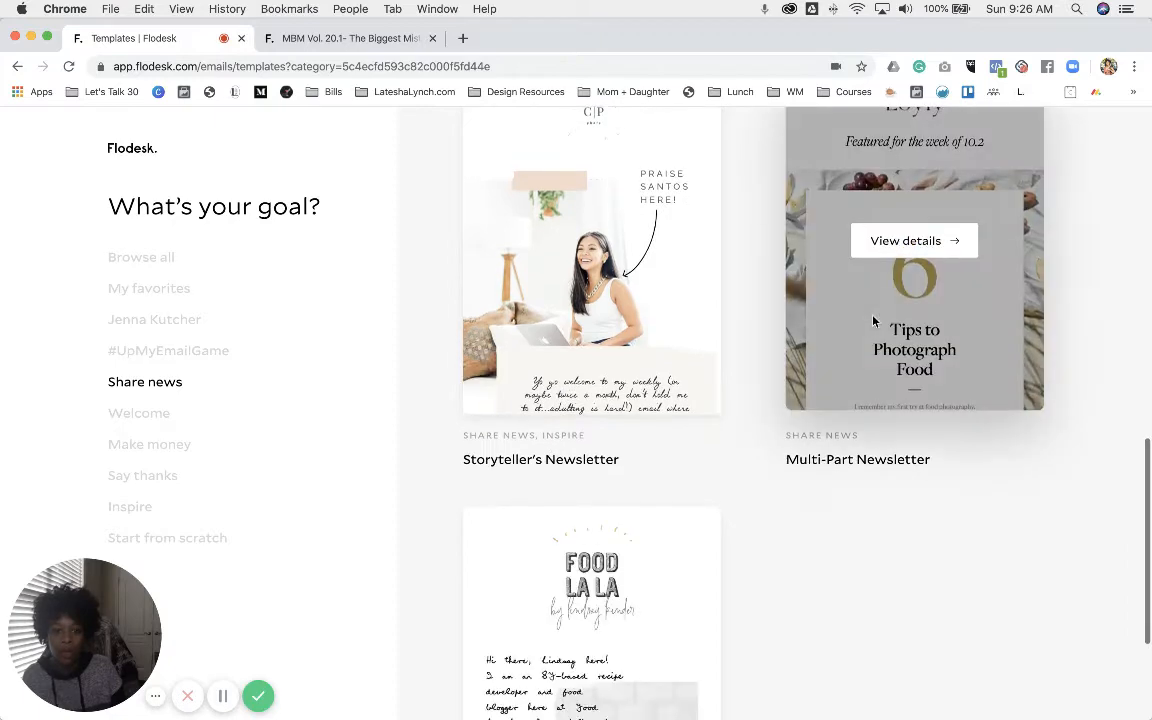
pyautogui.click(908, 241)
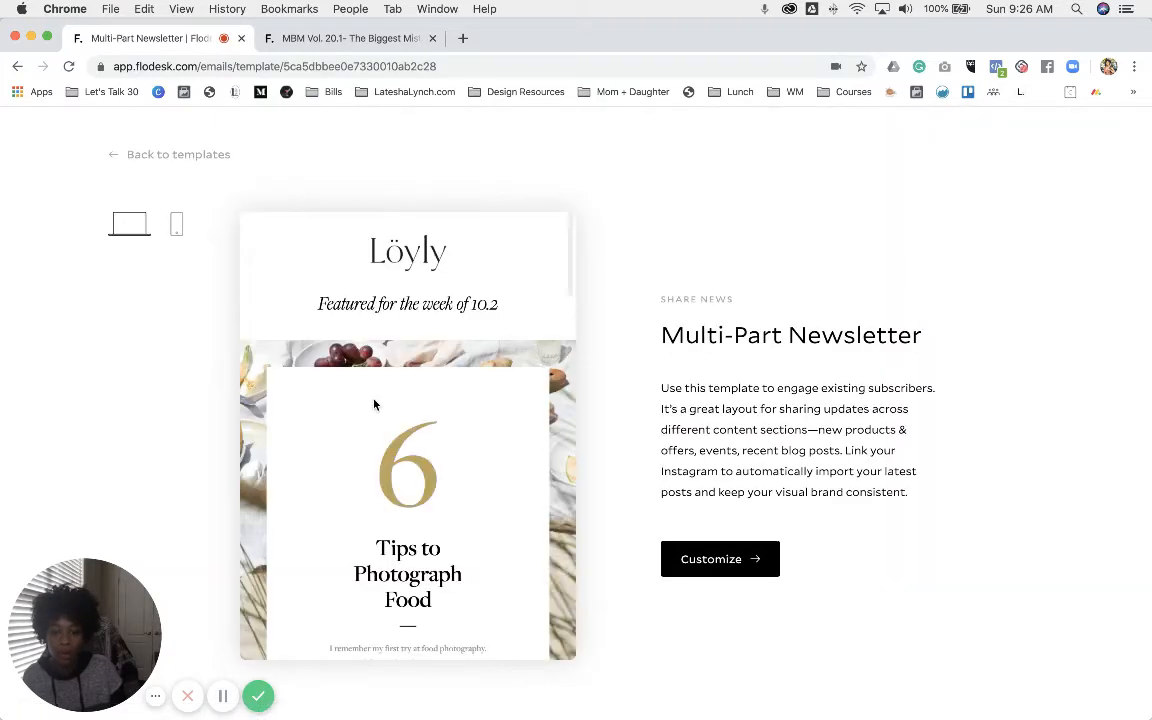
pyautogui.scroll(-10, 374, 404)
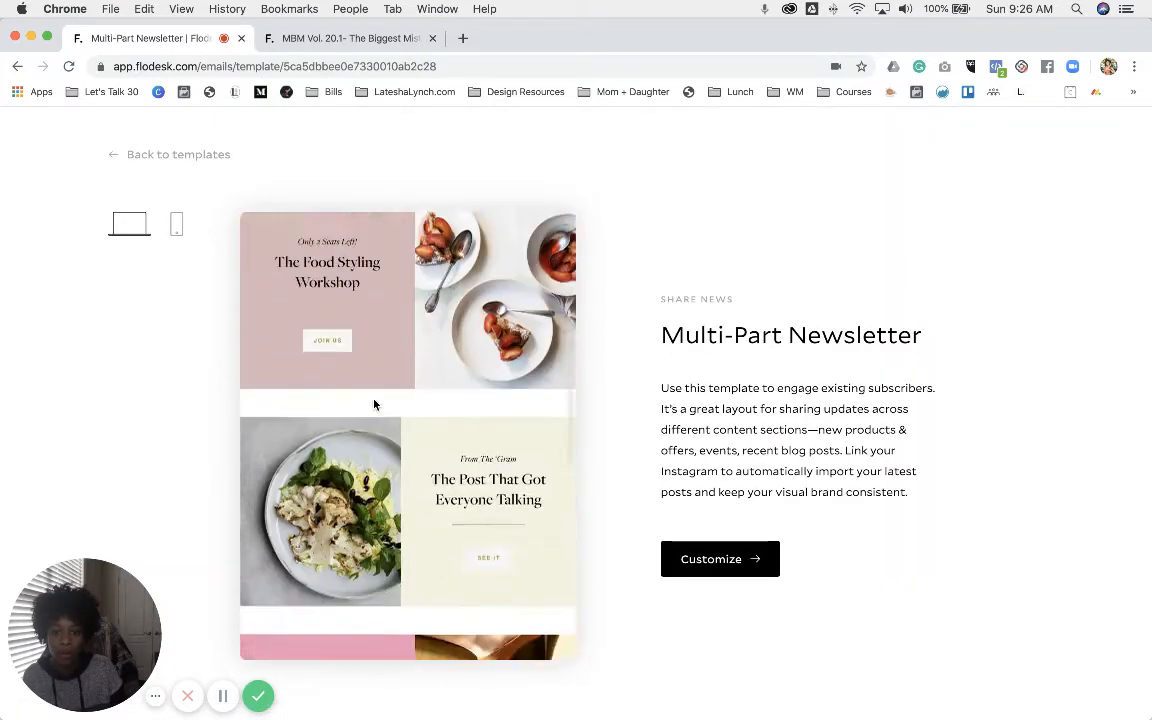
pyautogui.scroll(-12, 374, 404)
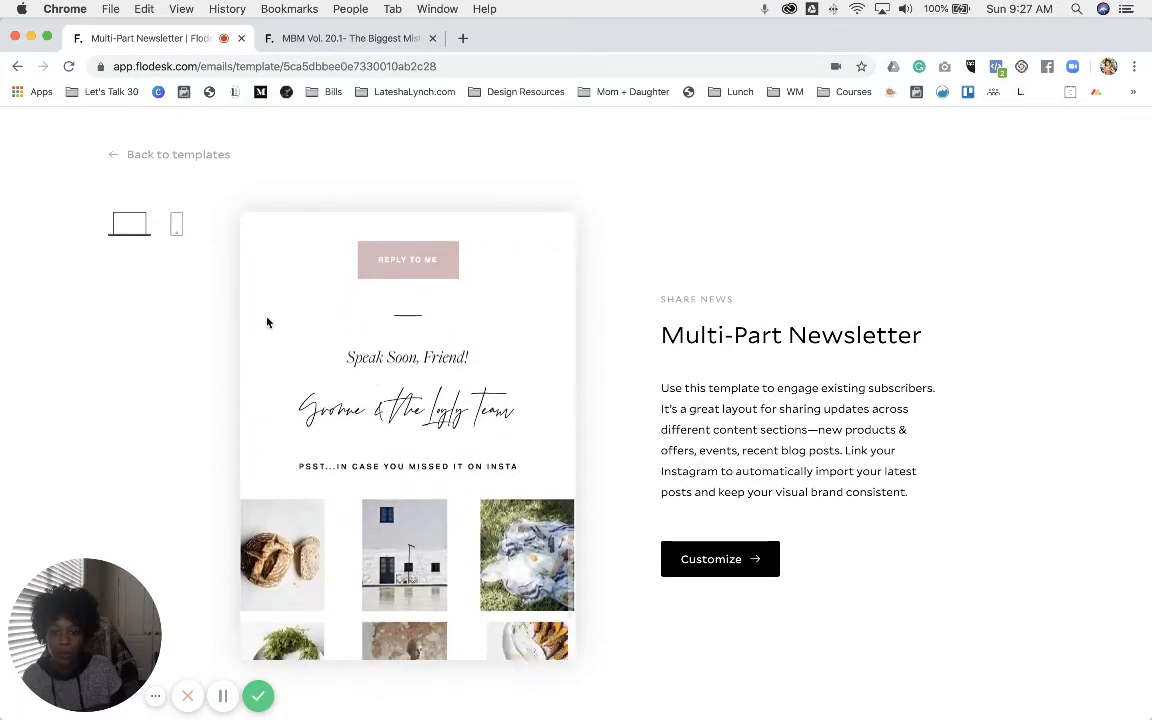
pyautogui.scroll(-5, 406, 400)
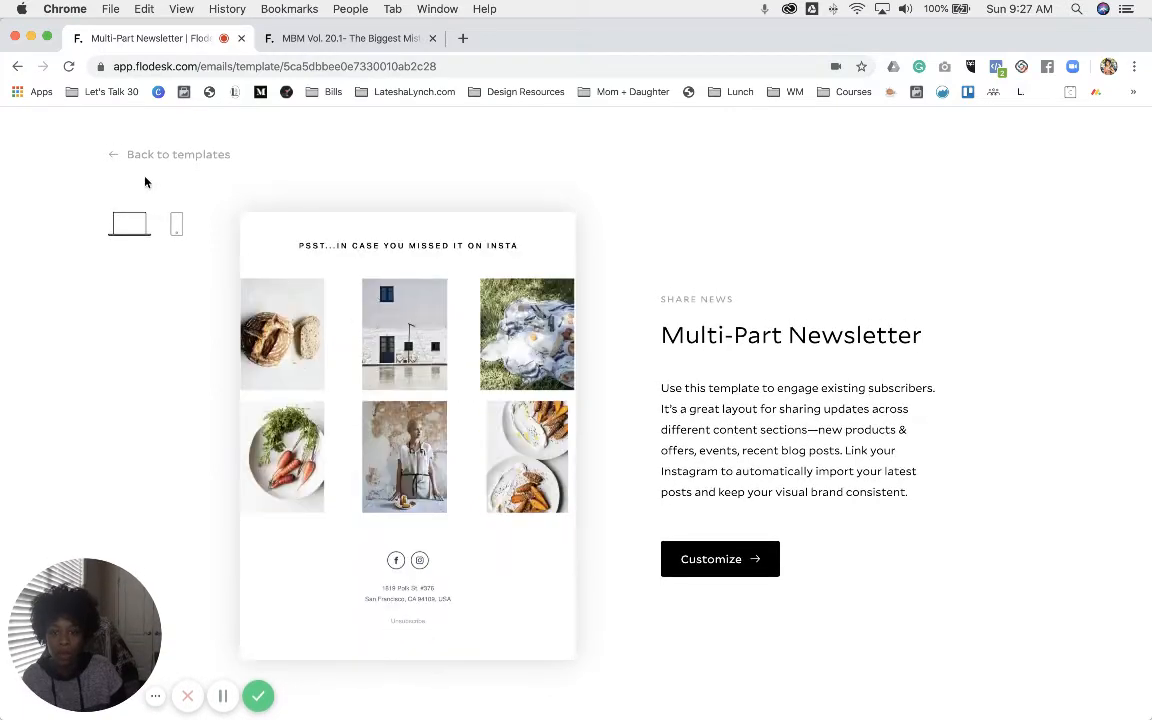
pyautogui.click(110, 154)
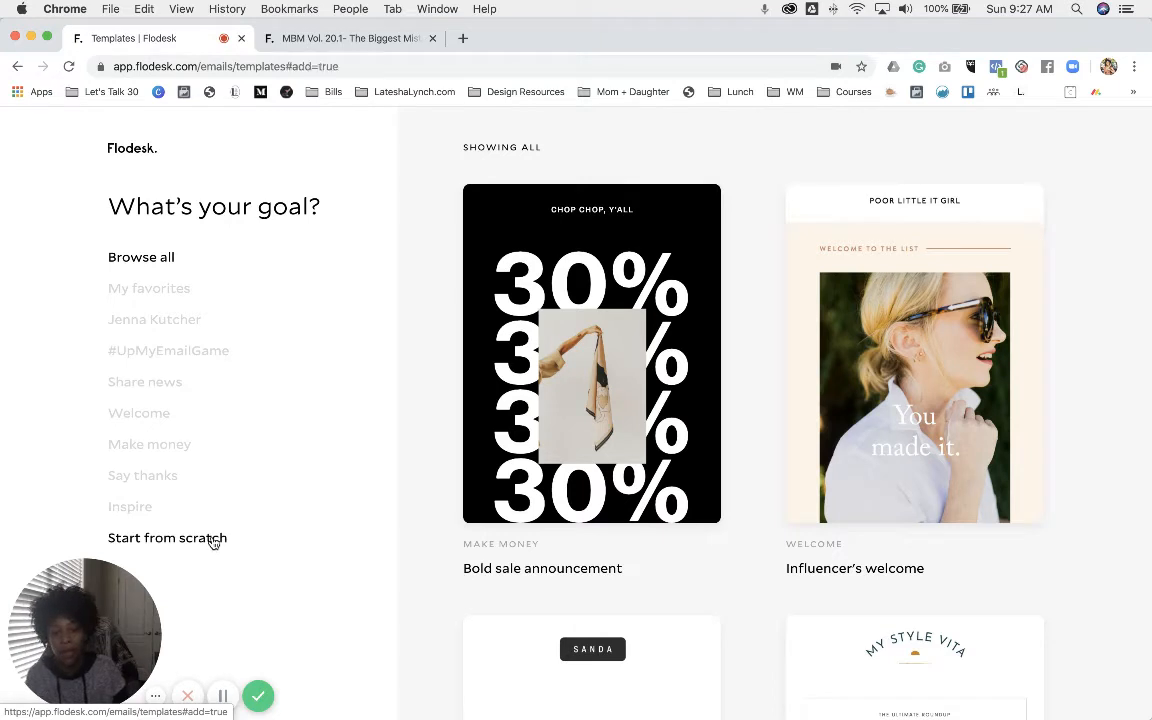
# - Create a blank email from scratch named 'Newsletter Test' and save it
pyautogui.click(213, 541)
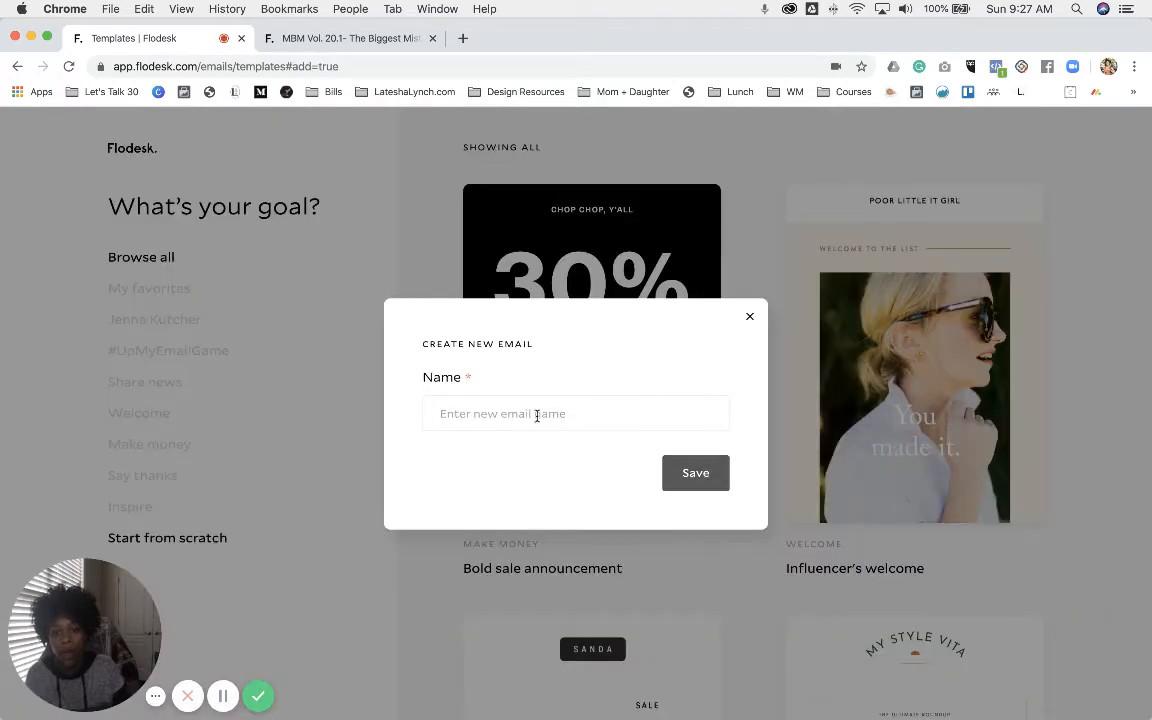
pyautogui.click(537, 416)
pyautogui.write('Newsl')
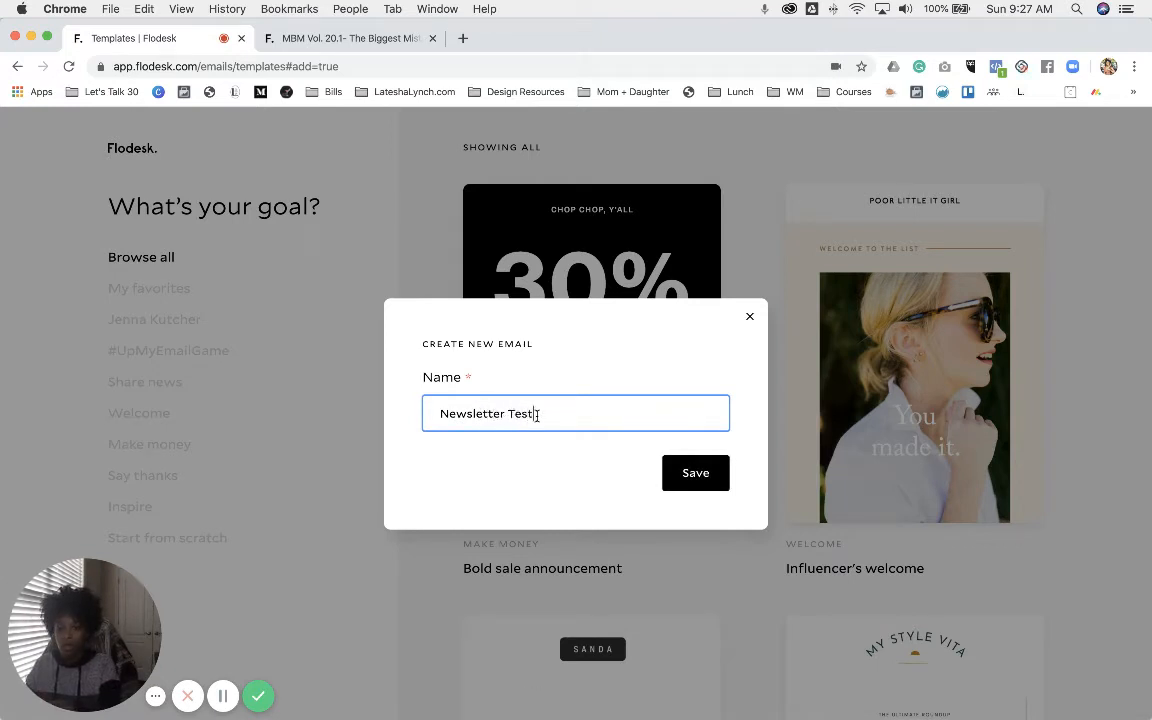
pyautogui.write('etter Test')
pyautogui.click(703, 477)
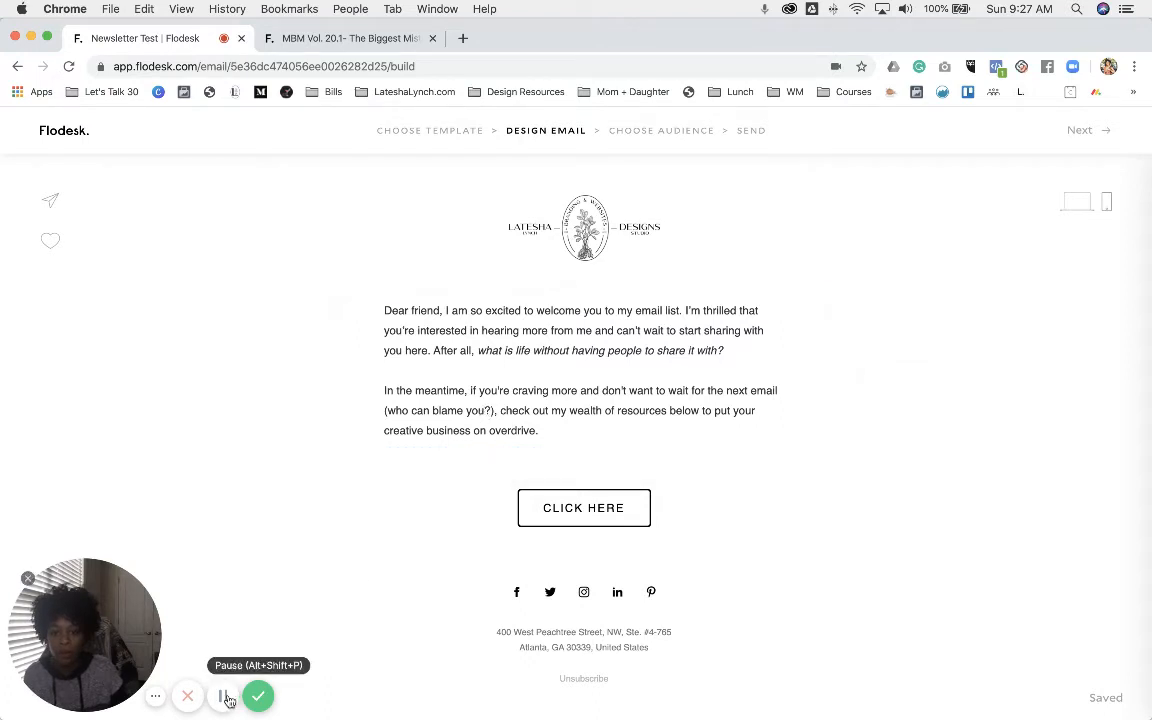
# - Replace the top logo with an empty image block and bring in the Canva MBM Header tab
pyautogui.click(226, 697)
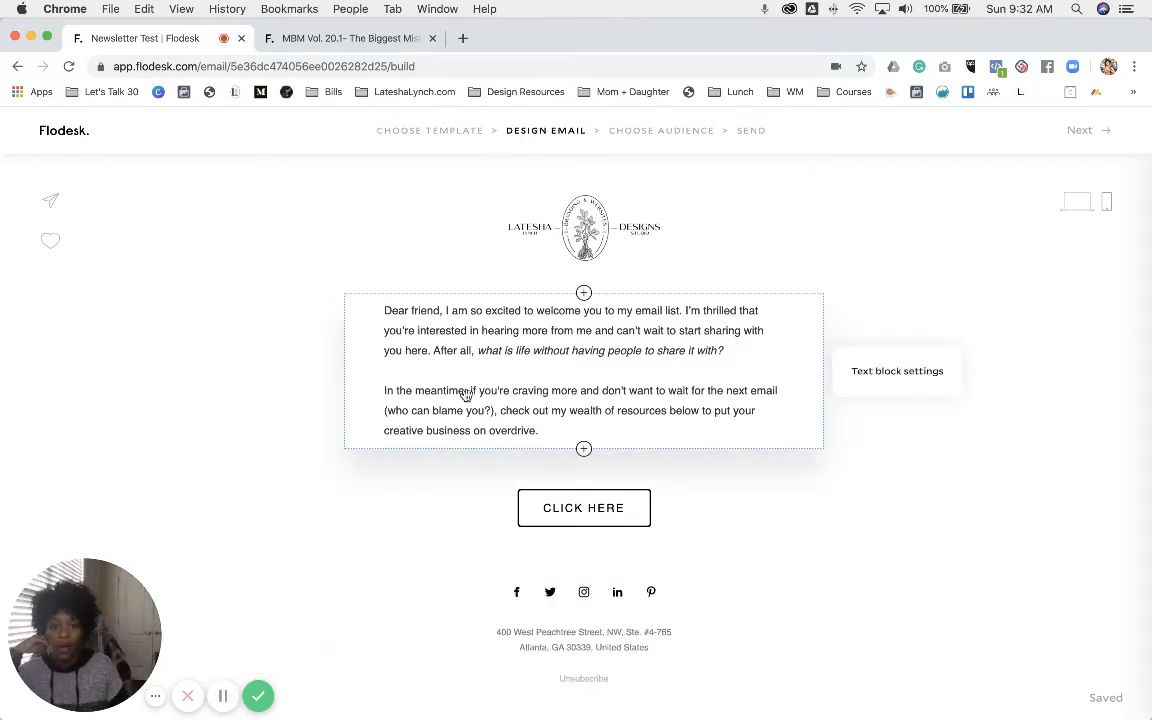
pyautogui.click(722, 234)
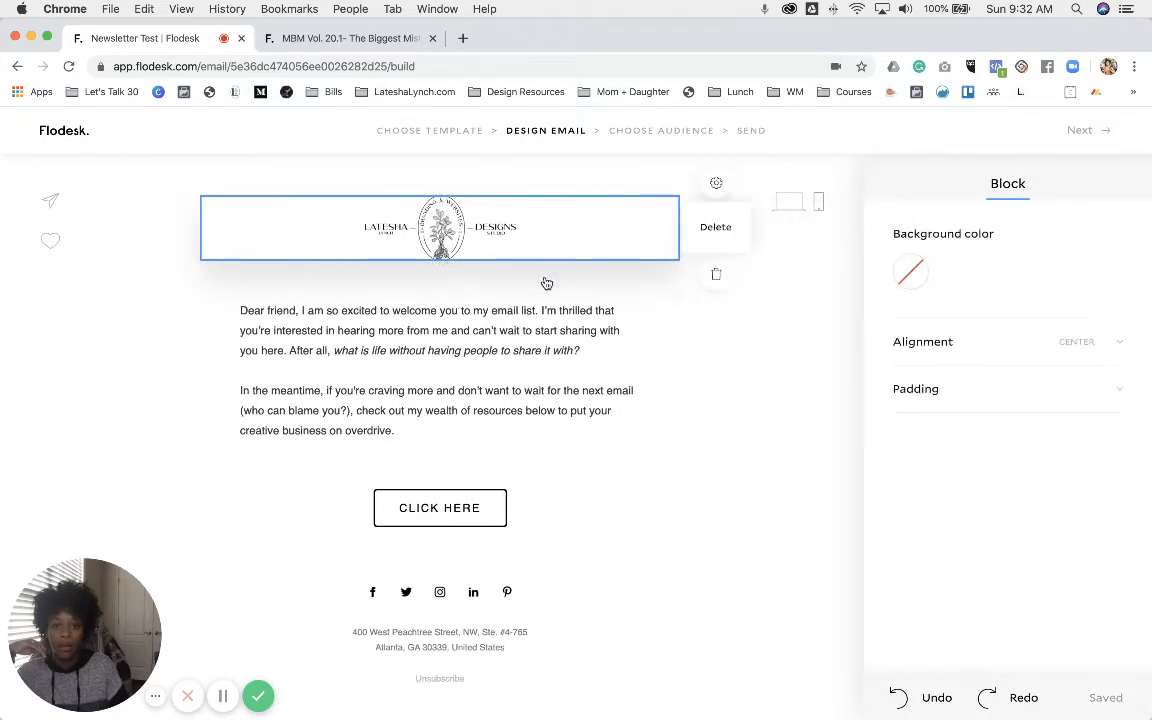
pyautogui.press('BackSpace')
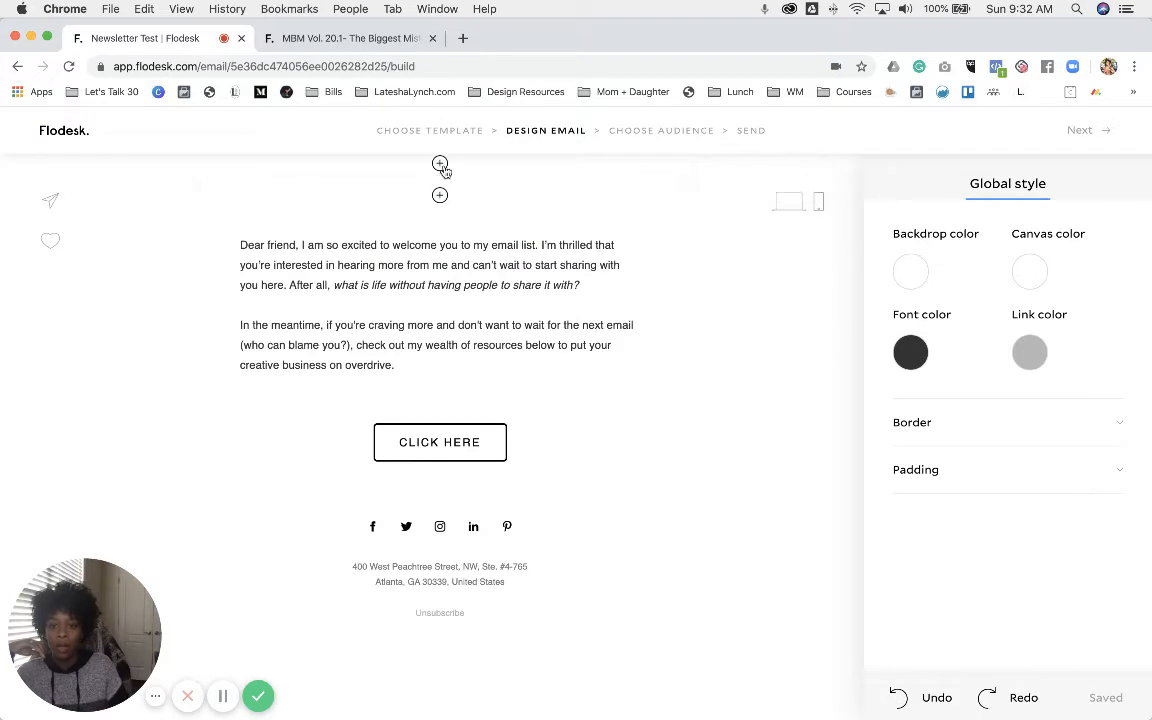
pyautogui.click(440, 164)
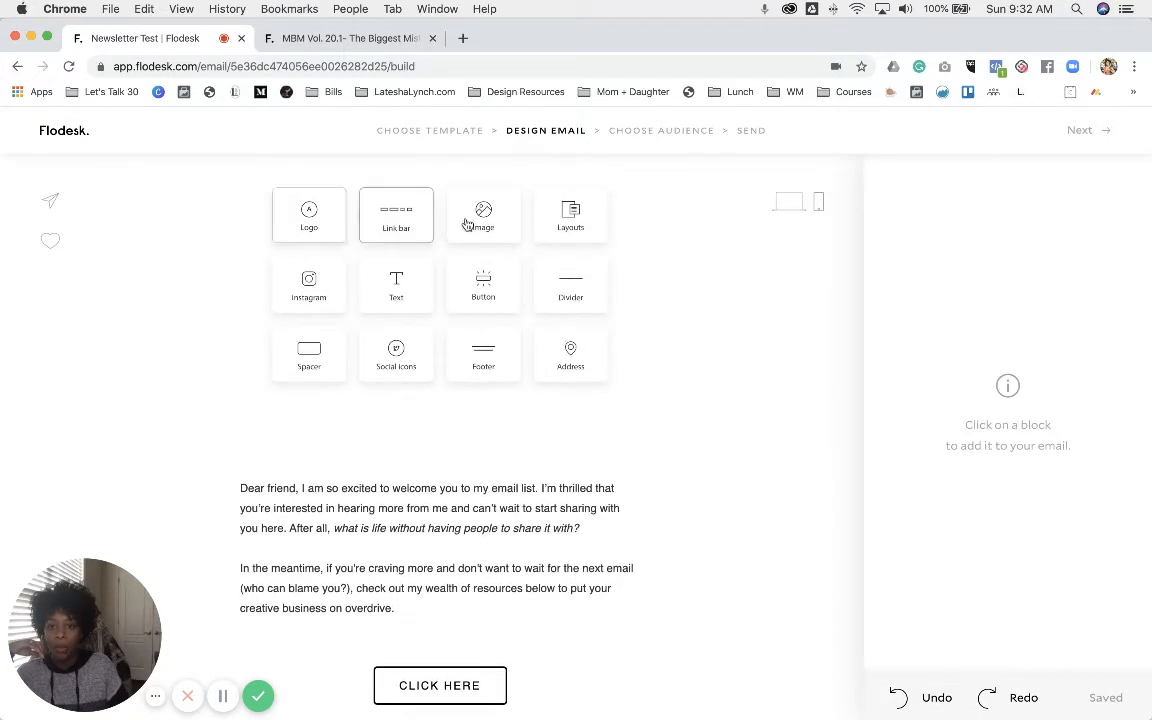
pyautogui.click(483, 215)
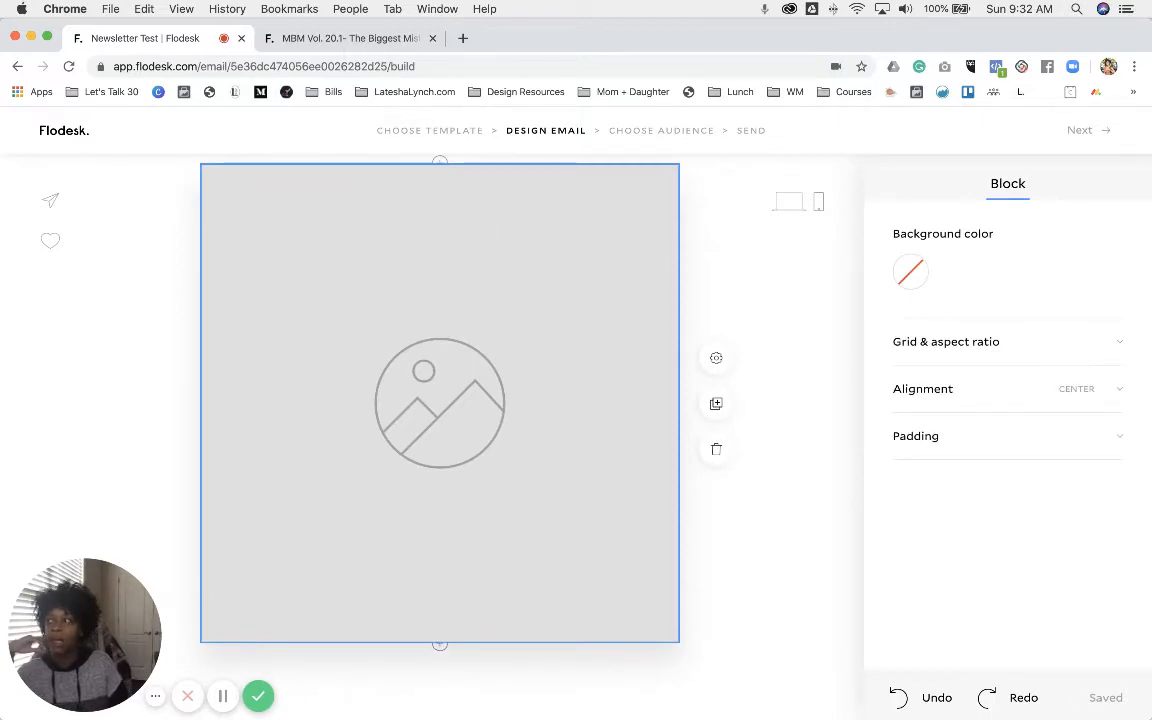
pyautogui.moveTo(0, 28); pyautogui.dragTo(336, 35)
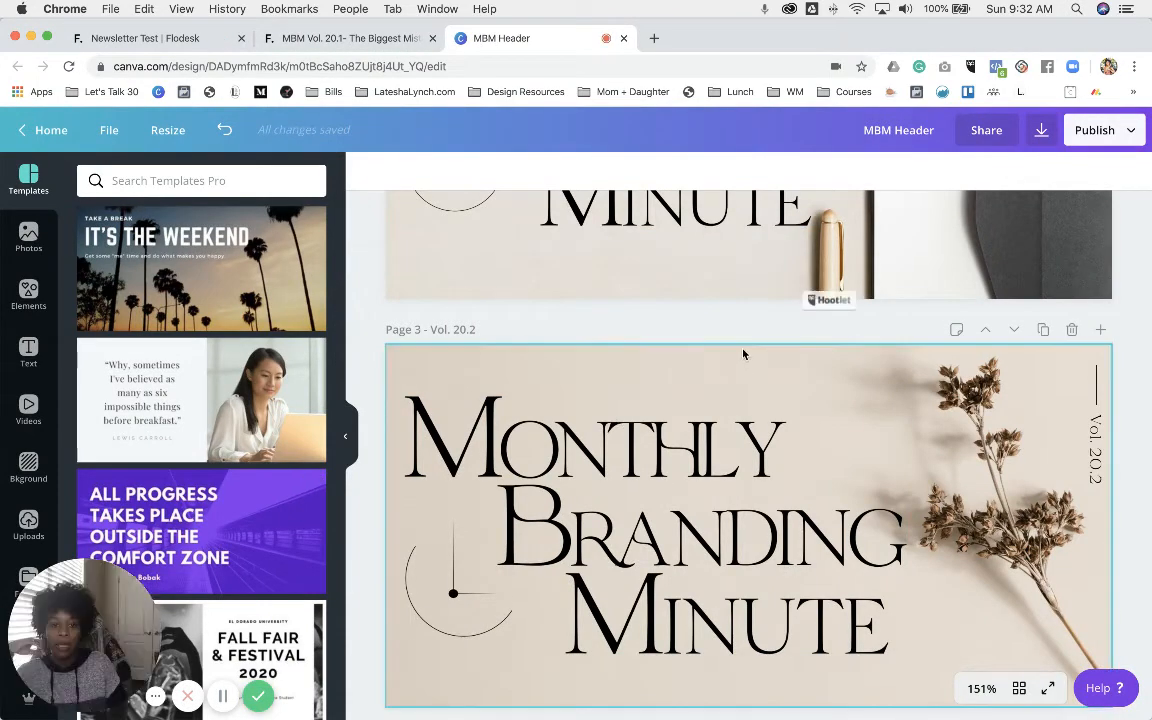
# - Bring the Canva home page into the window and open Create a design's Custom dimensions
pyautogui.scroll(5, 743, 353)
pyautogui.scroll(2, 743, 353)
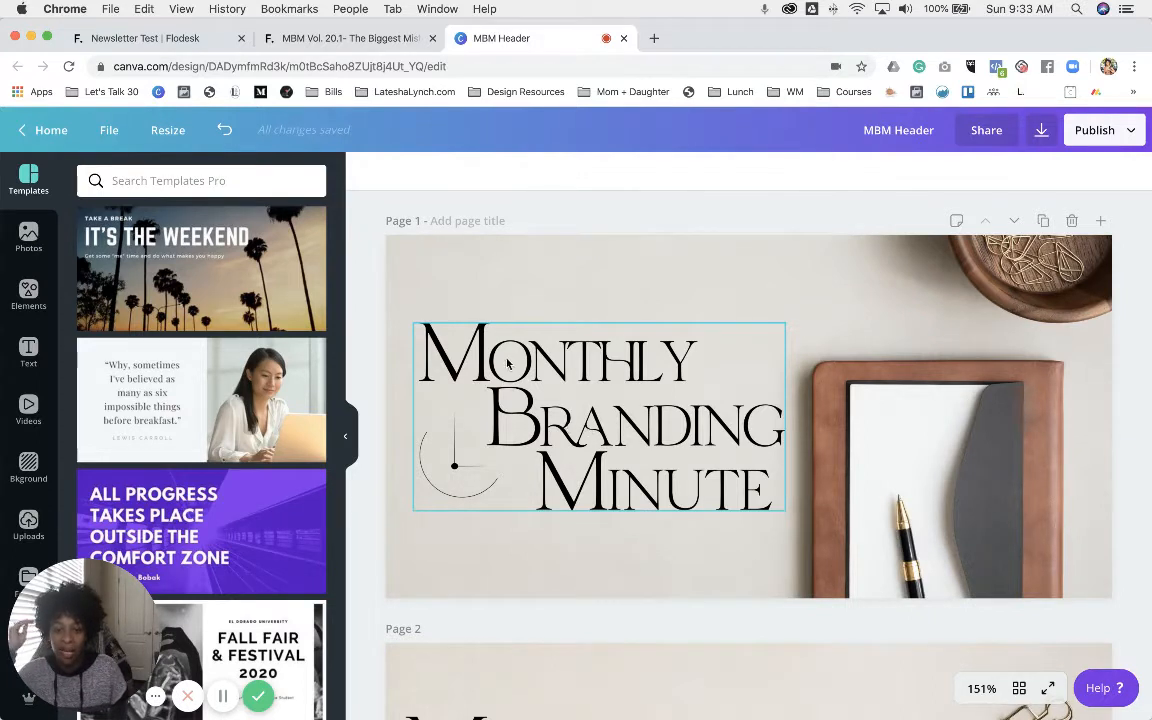
pyautogui.scroll(-6, 508, 364)
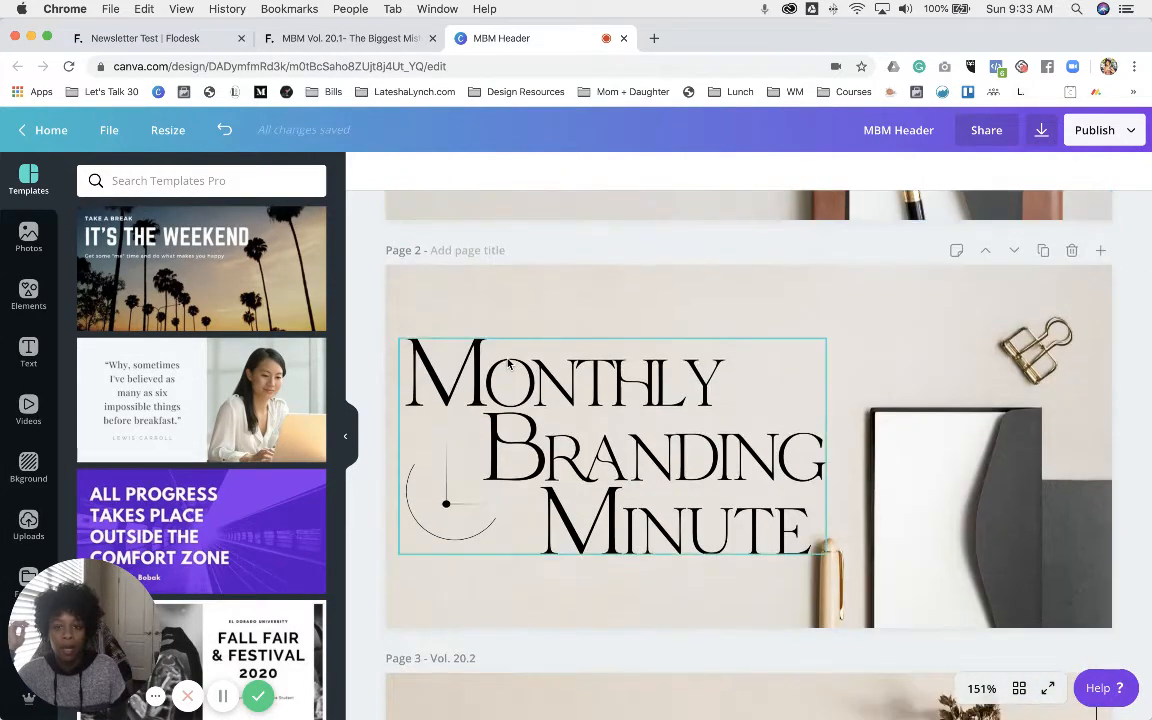
pyautogui.scroll(6, 508, 364)
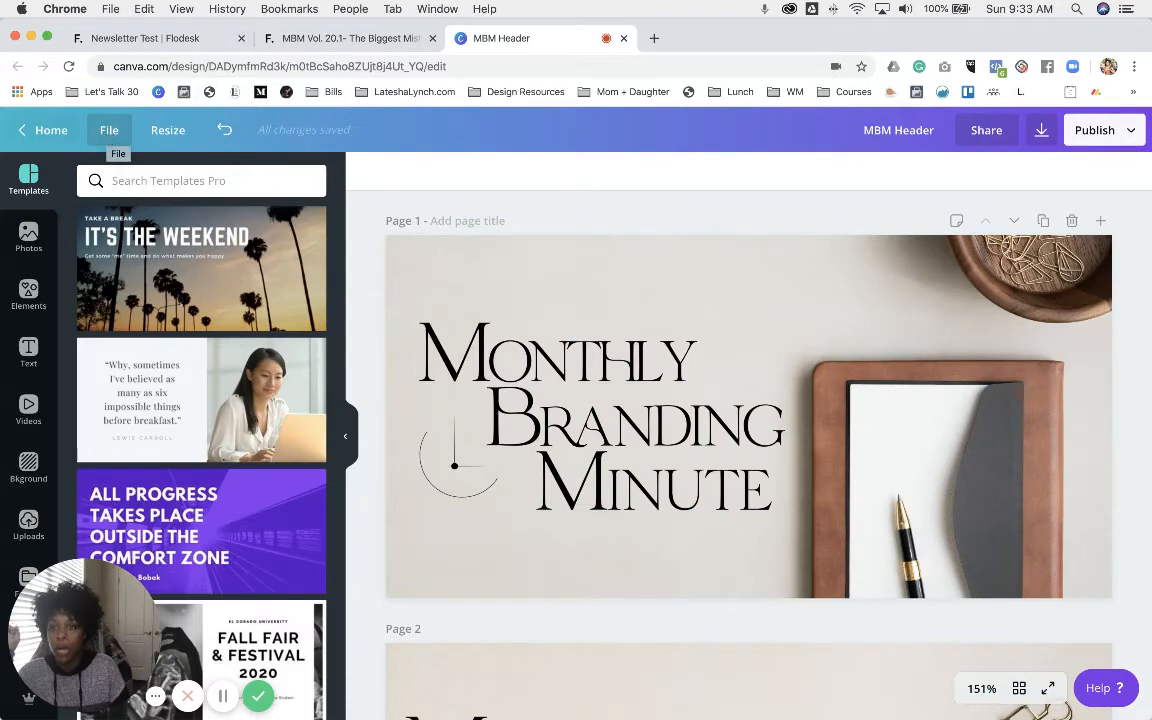
pyautogui.moveTo(383, 37); pyautogui.dragTo(528, 48)
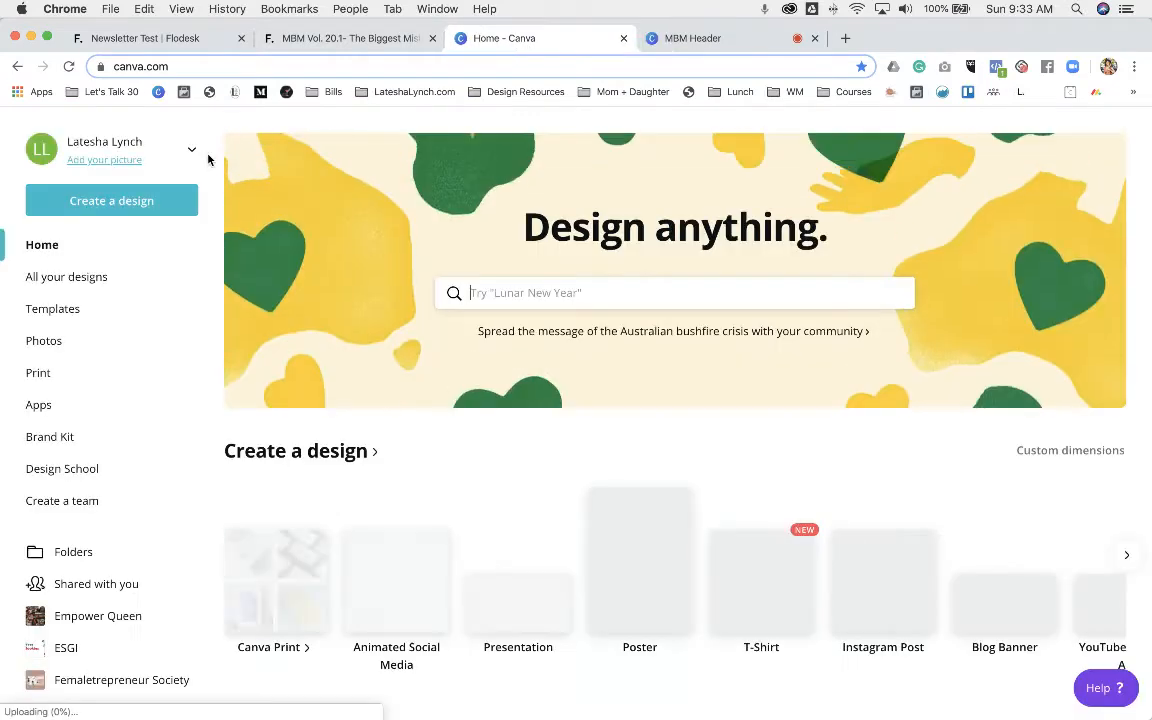
pyautogui.click(130, 203)
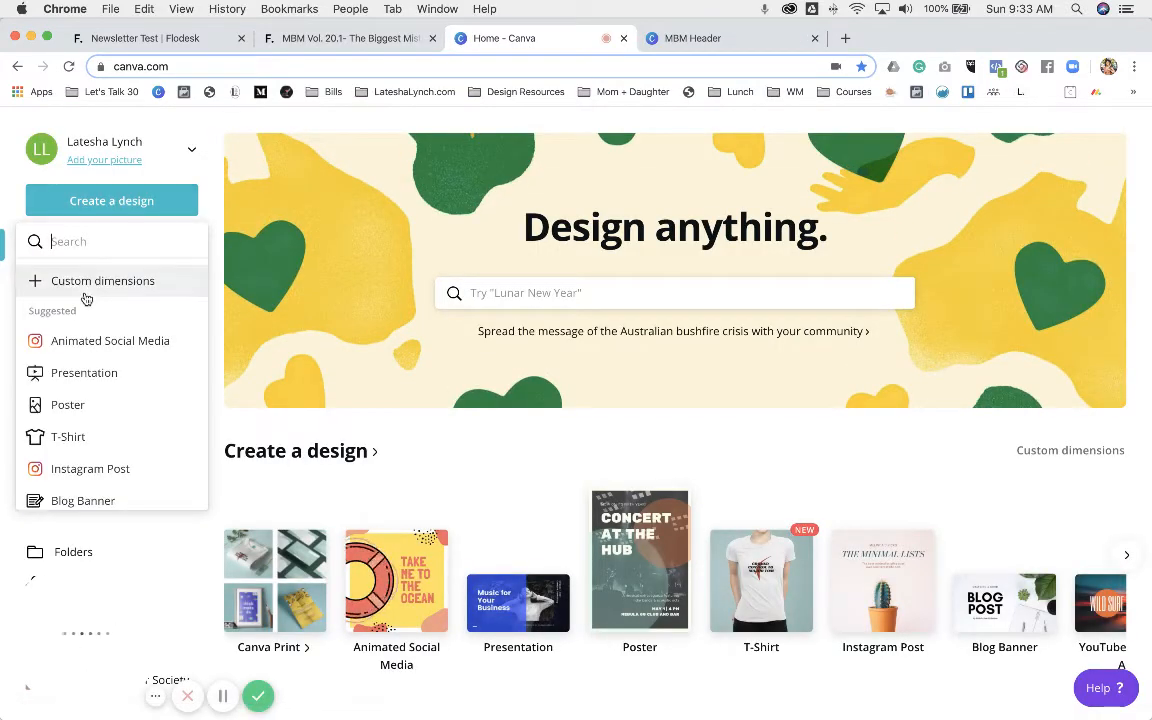
pyautogui.click(84, 279)
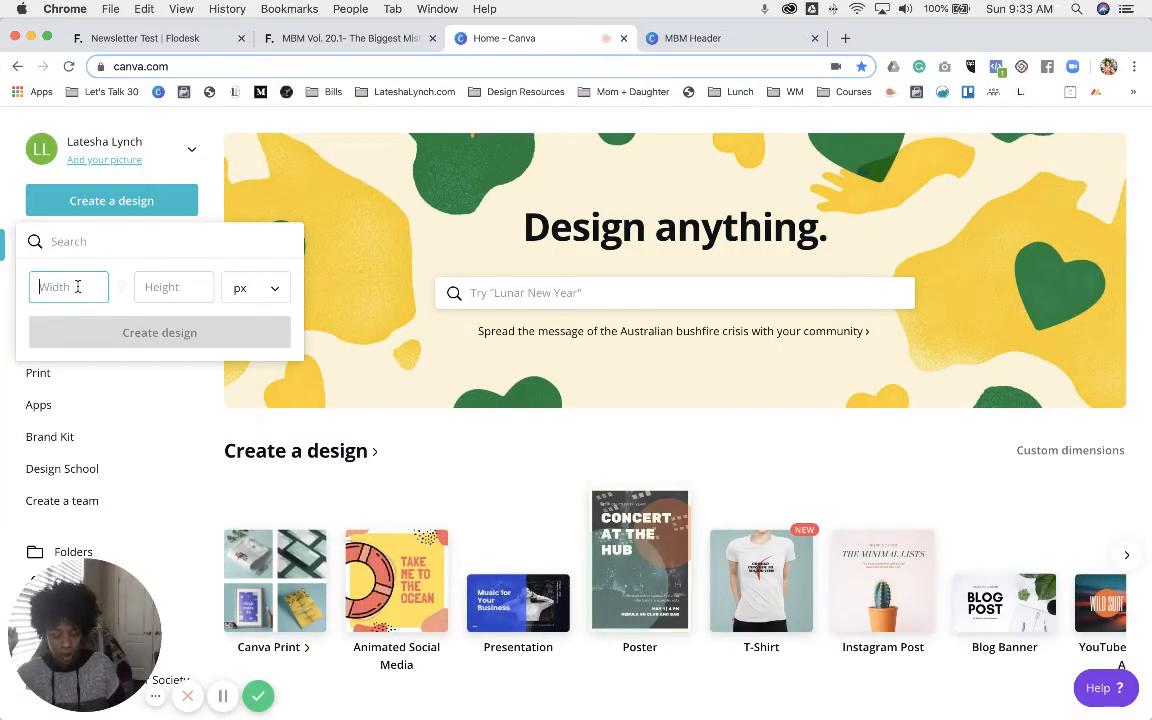
# - Go back to the MBM Header design and scroll to Page 3 (Vol. 20.2)
pyautogui.click(662, 38)
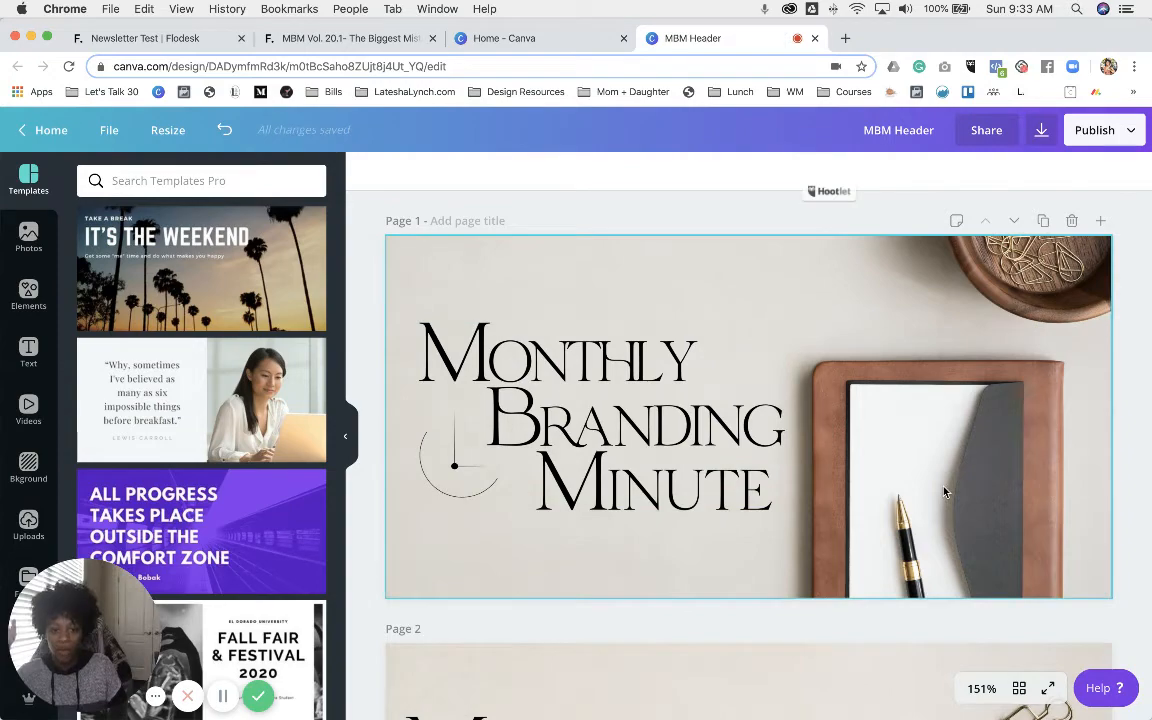
pyautogui.scroll(-5, 944, 492)
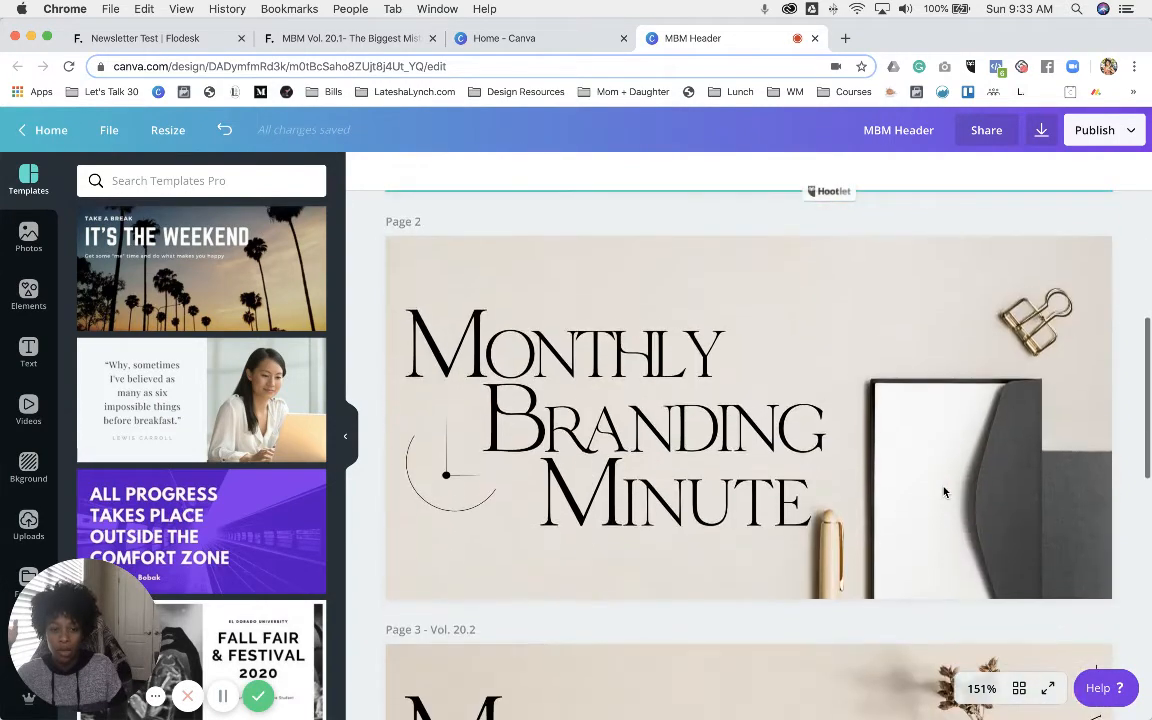
pyautogui.scroll(-10, 944, 492)
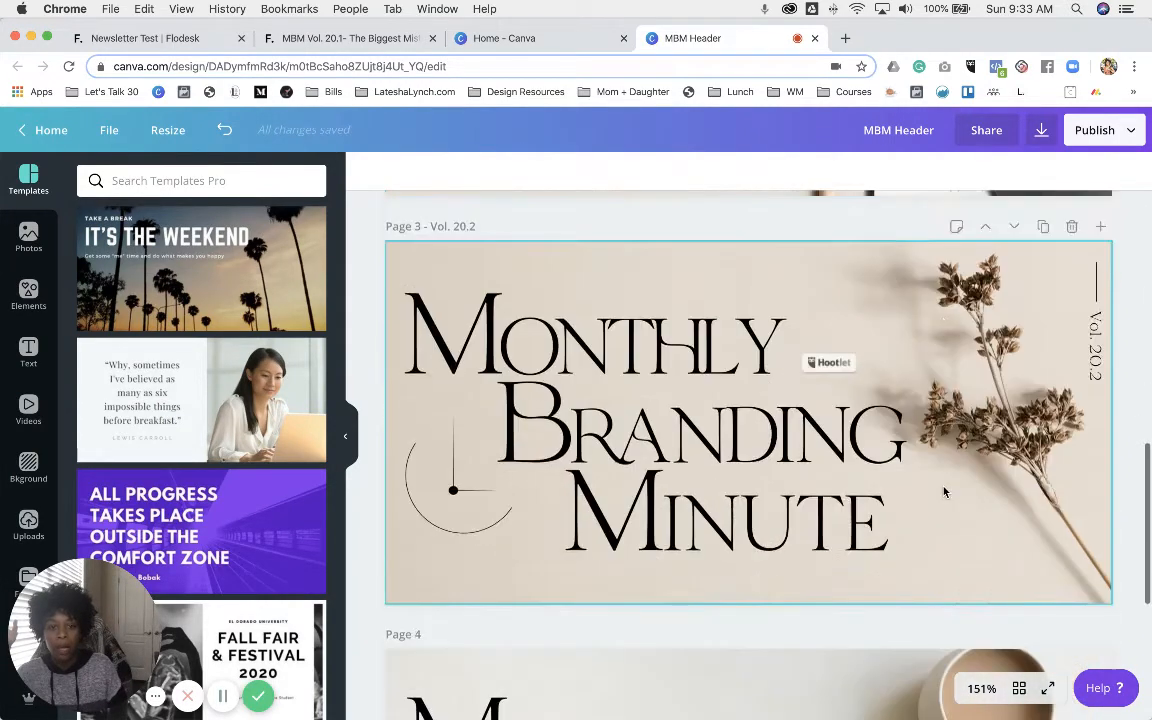
pyautogui.scroll(-4, 944, 492)
pyautogui.scroll(6, 840, 395)
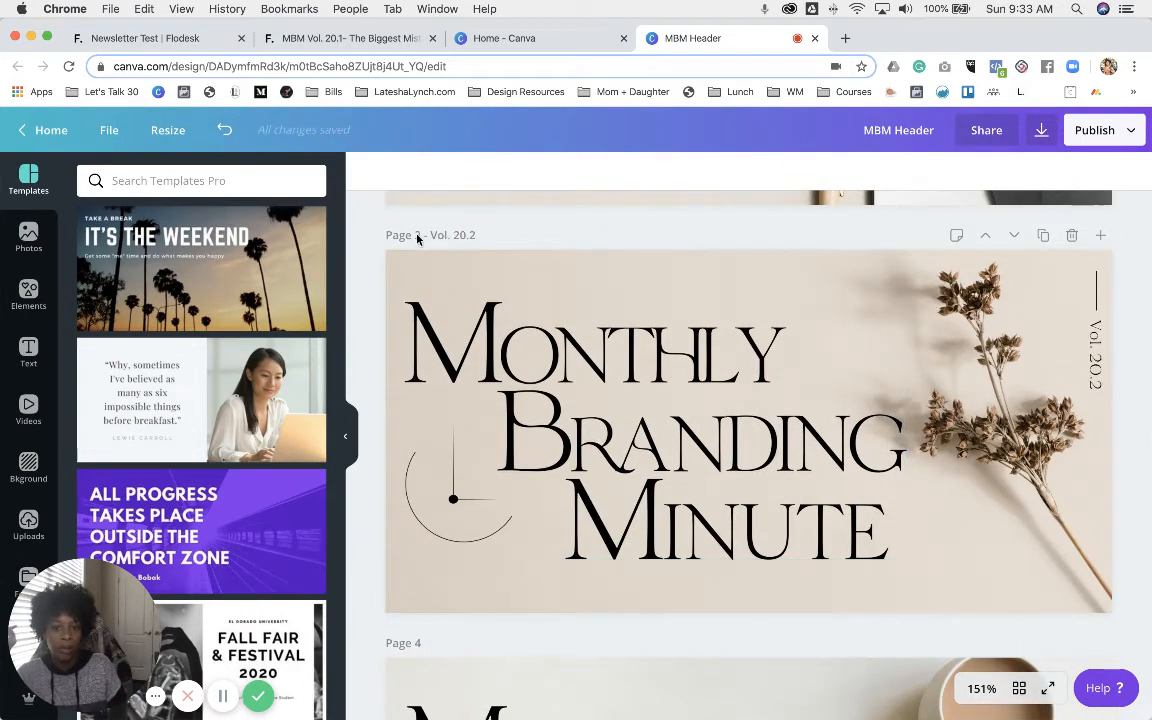
# - Set the MBM Header download to PNG with only Page 3 – Vol. 20.2 selected
pyautogui.click(1038, 136)
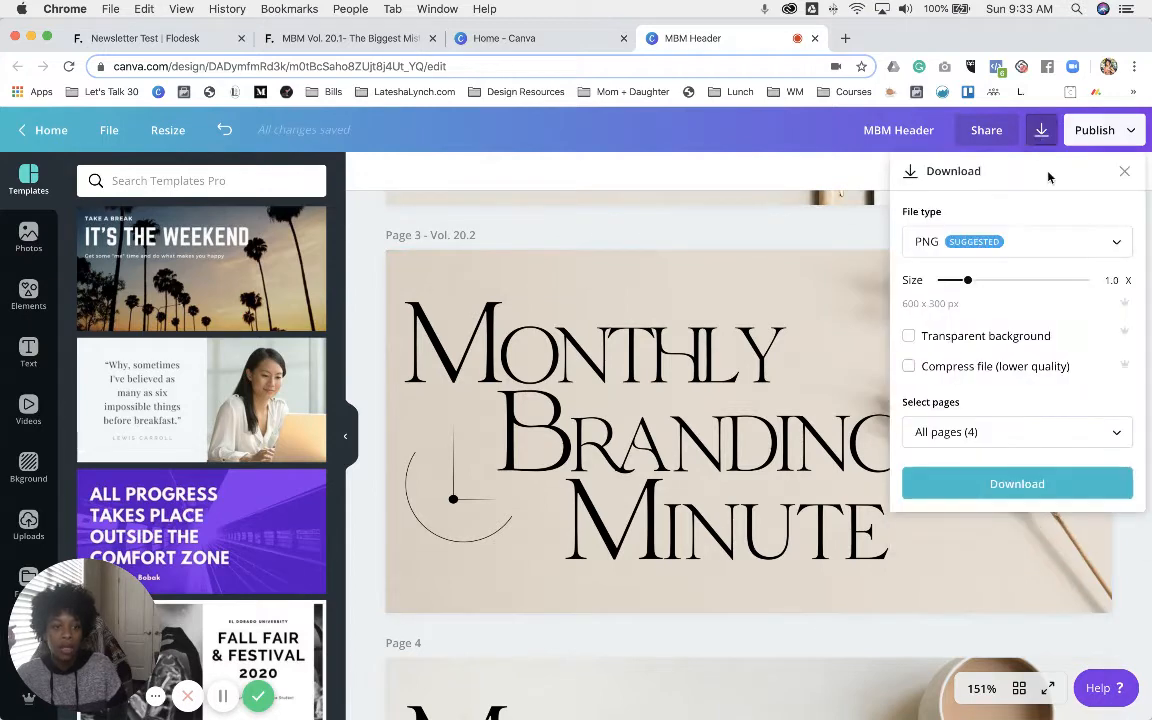
pyautogui.click(1000, 437)
pyautogui.scroll(-1, 1072, 288)
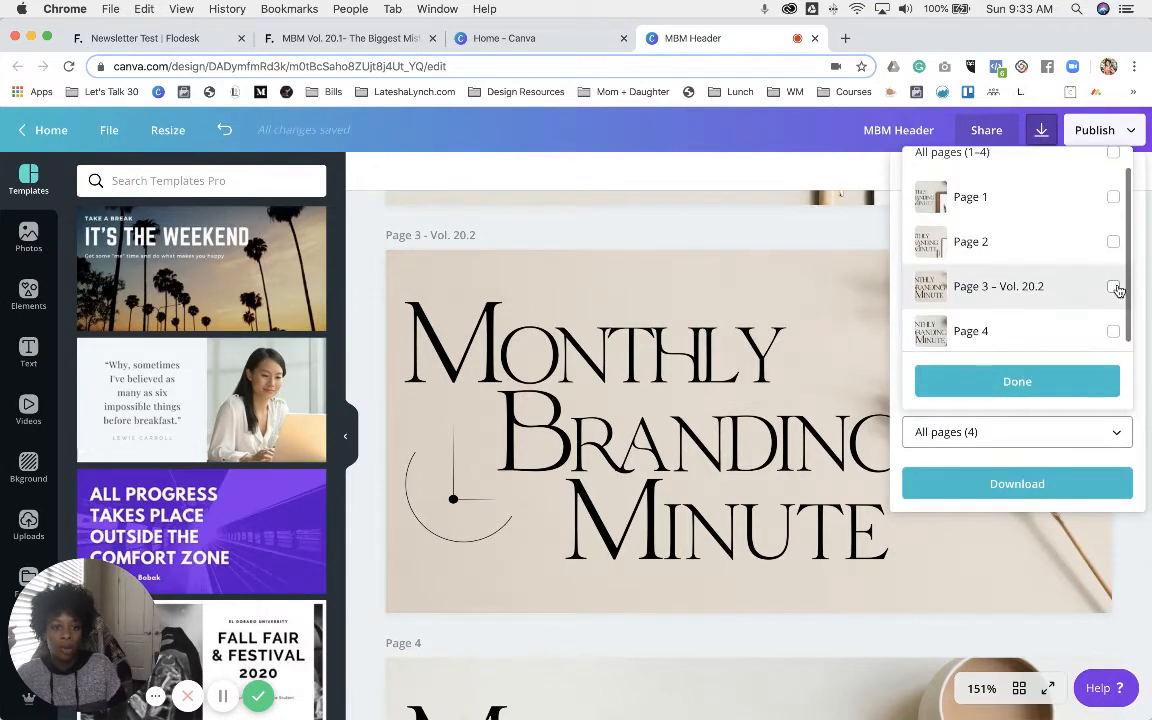
pyautogui.click(1052, 381)
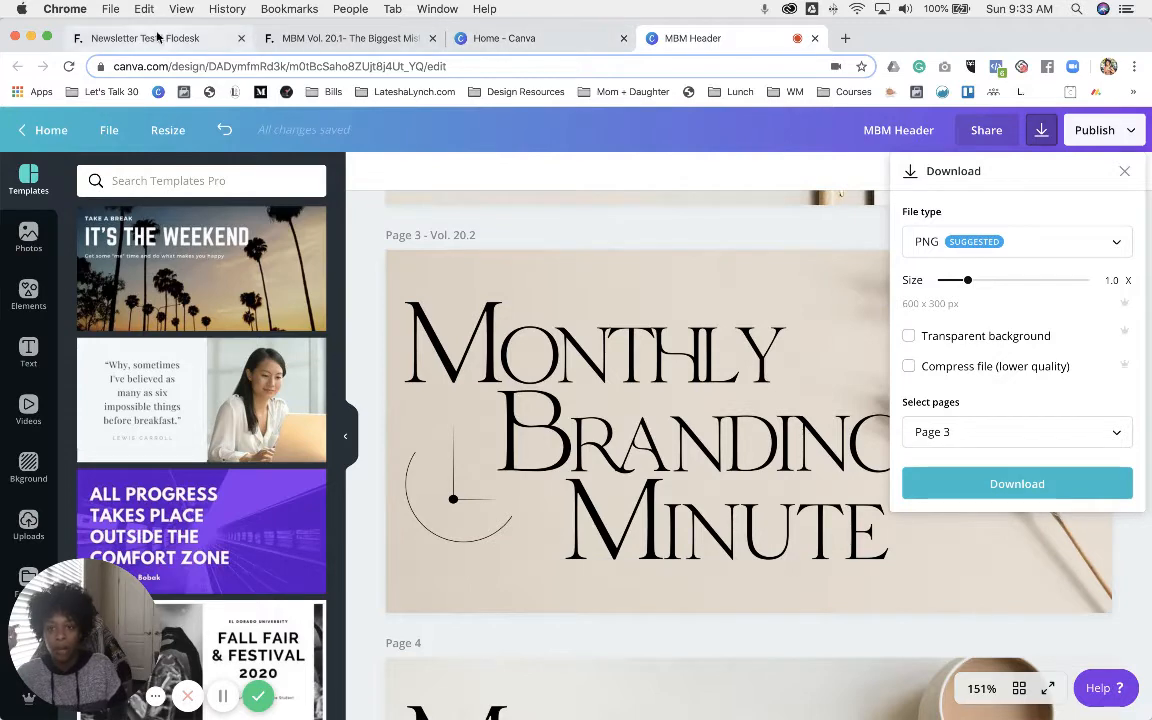
# - Upload MBM- Vol. 20-2.png from MBM > 2020 > February Assets into the empty image block
pyautogui.click(285, 44)
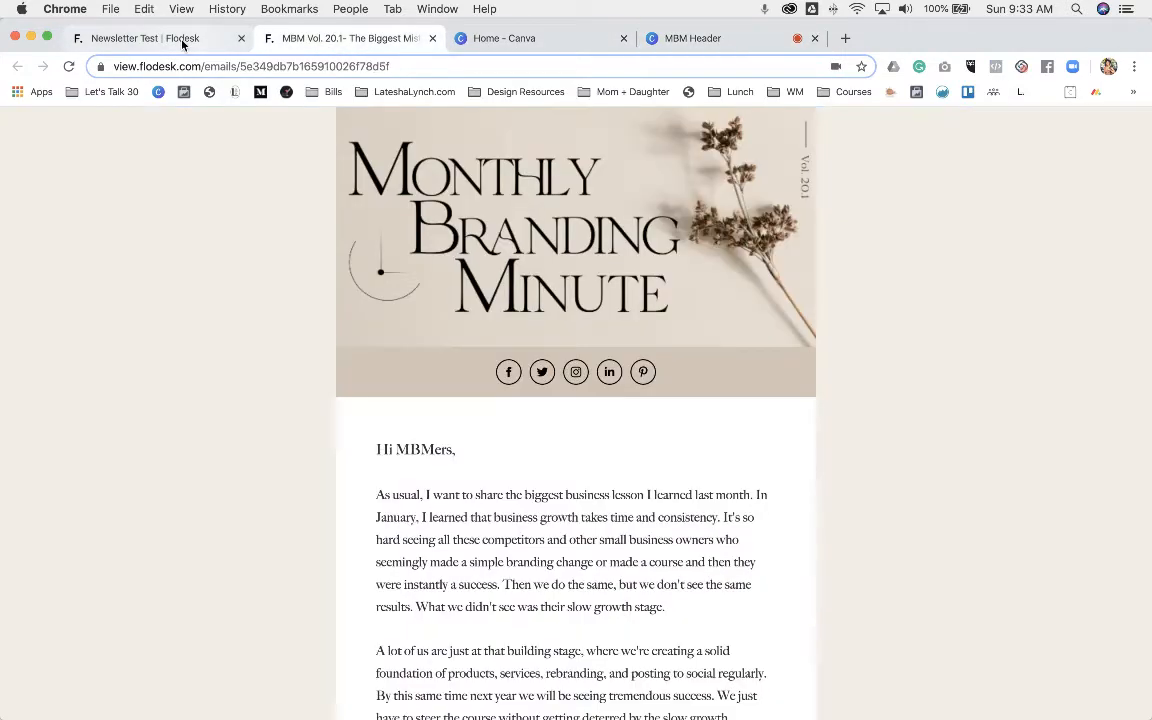
pyautogui.click(185, 42)
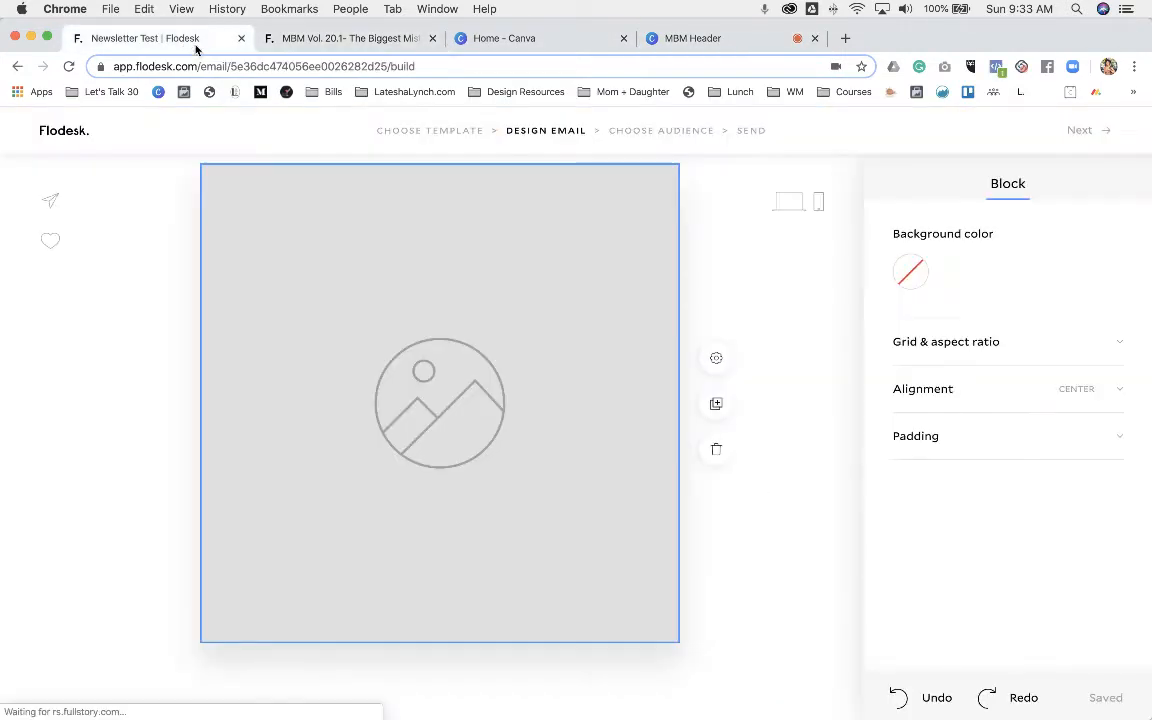
pyautogui.click(462, 380)
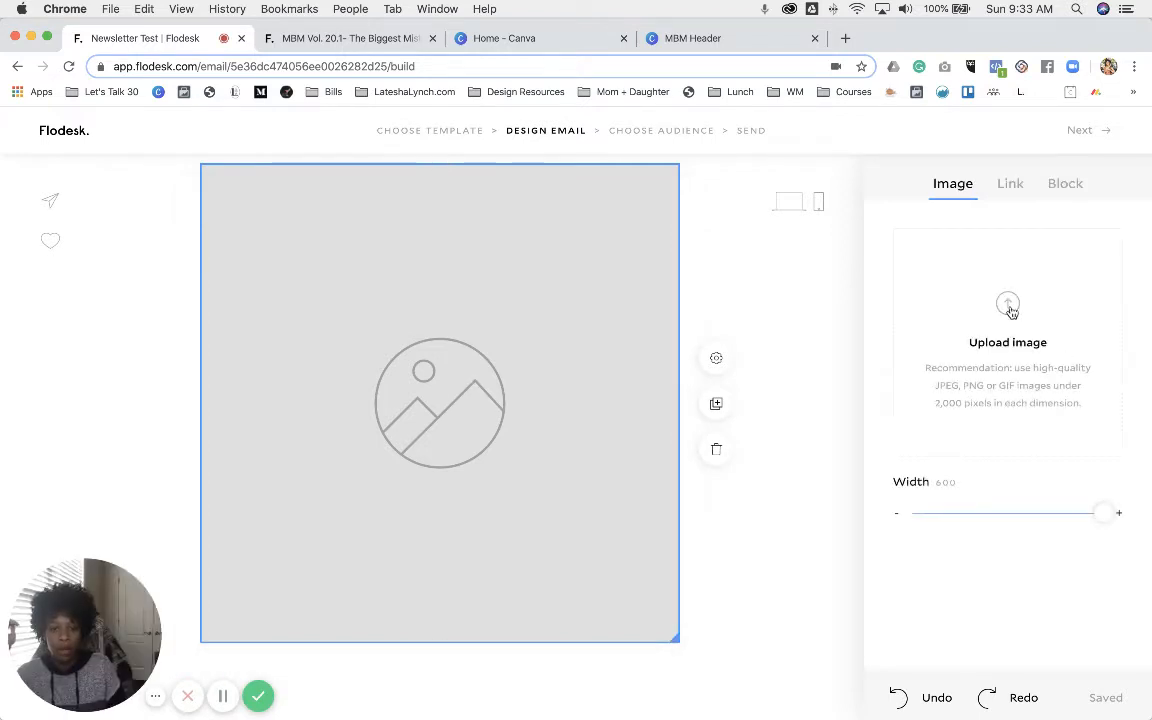
pyautogui.click(1009, 306)
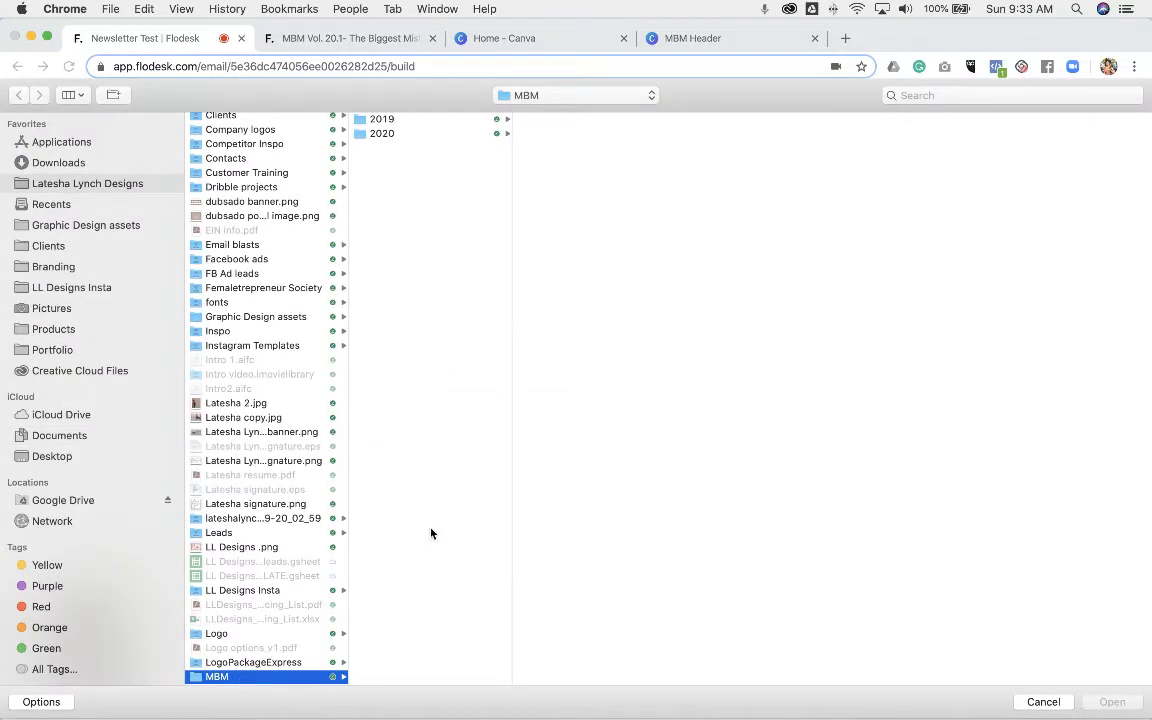
pyautogui.click(380, 134)
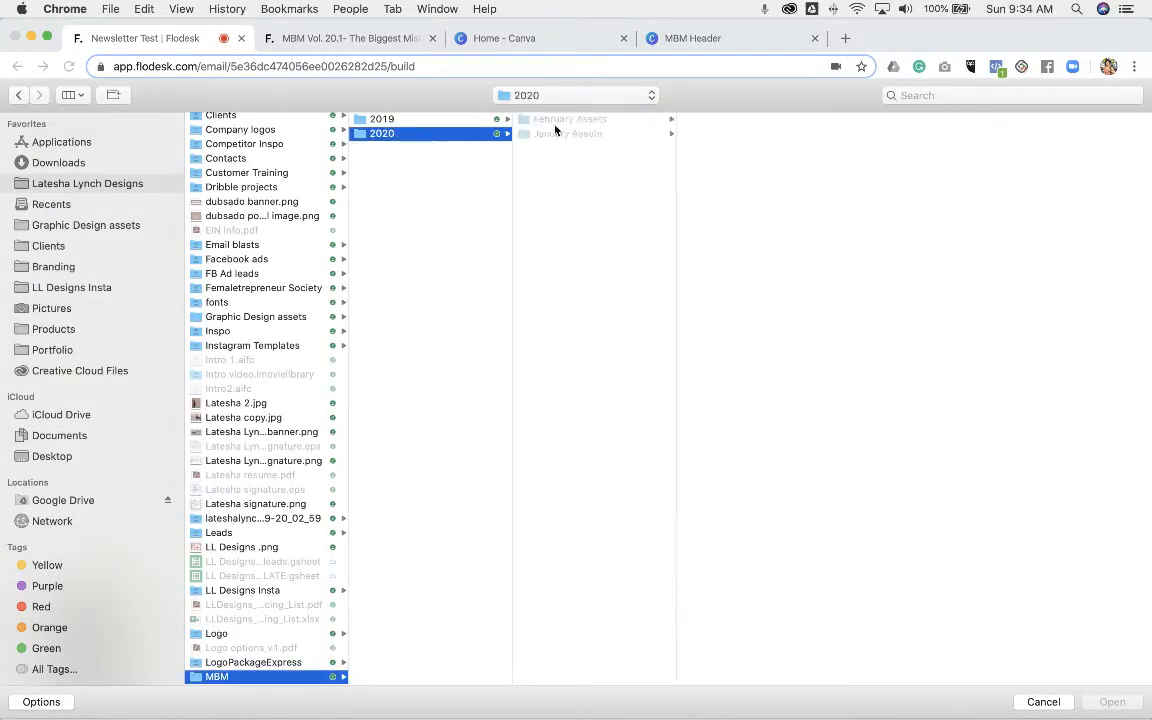
pyautogui.click(555, 120)
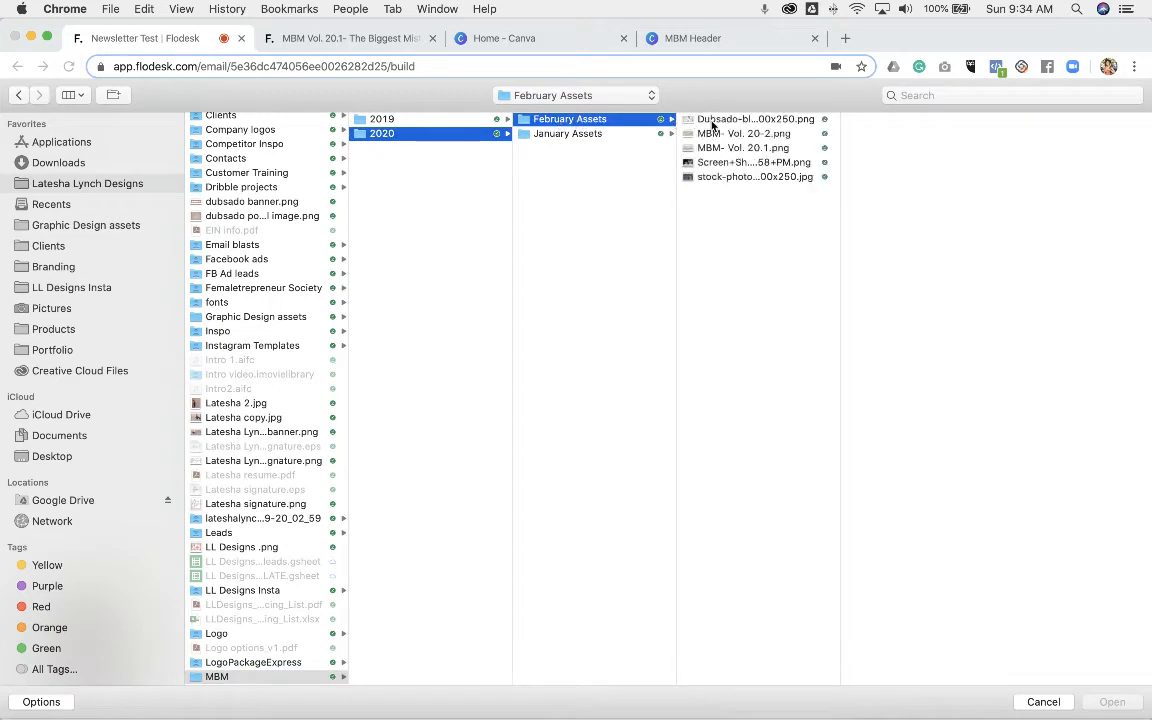
pyautogui.click(726, 134)
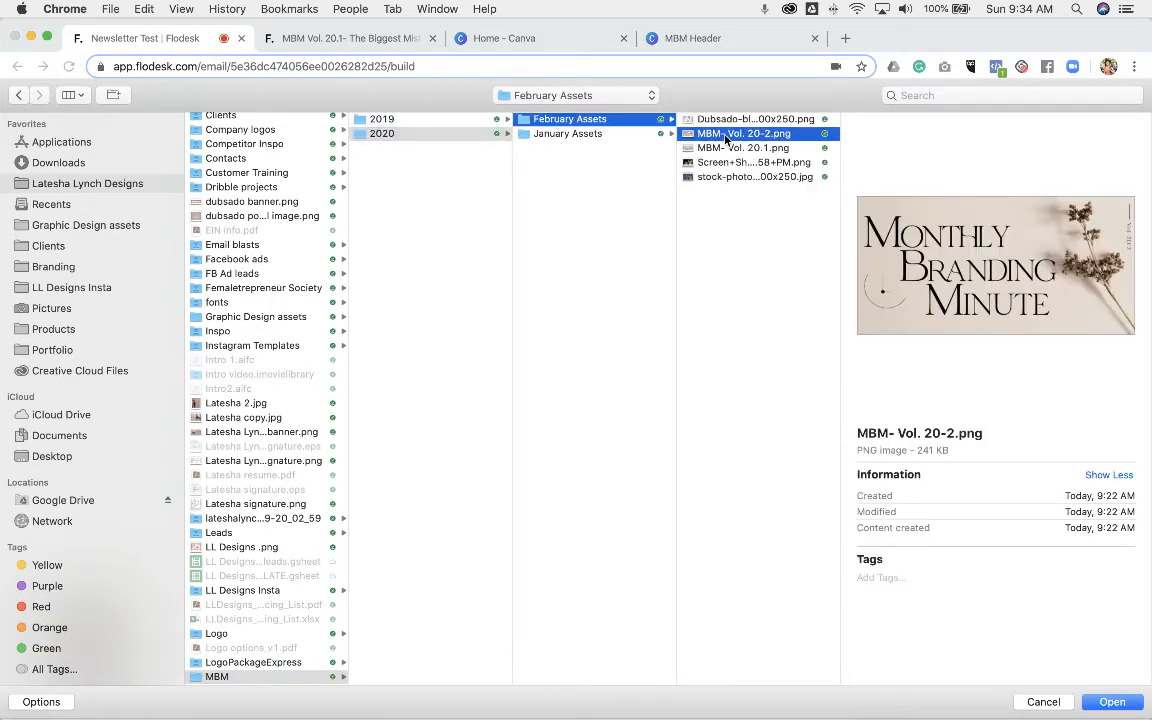
pyautogui.click(1112, 702)
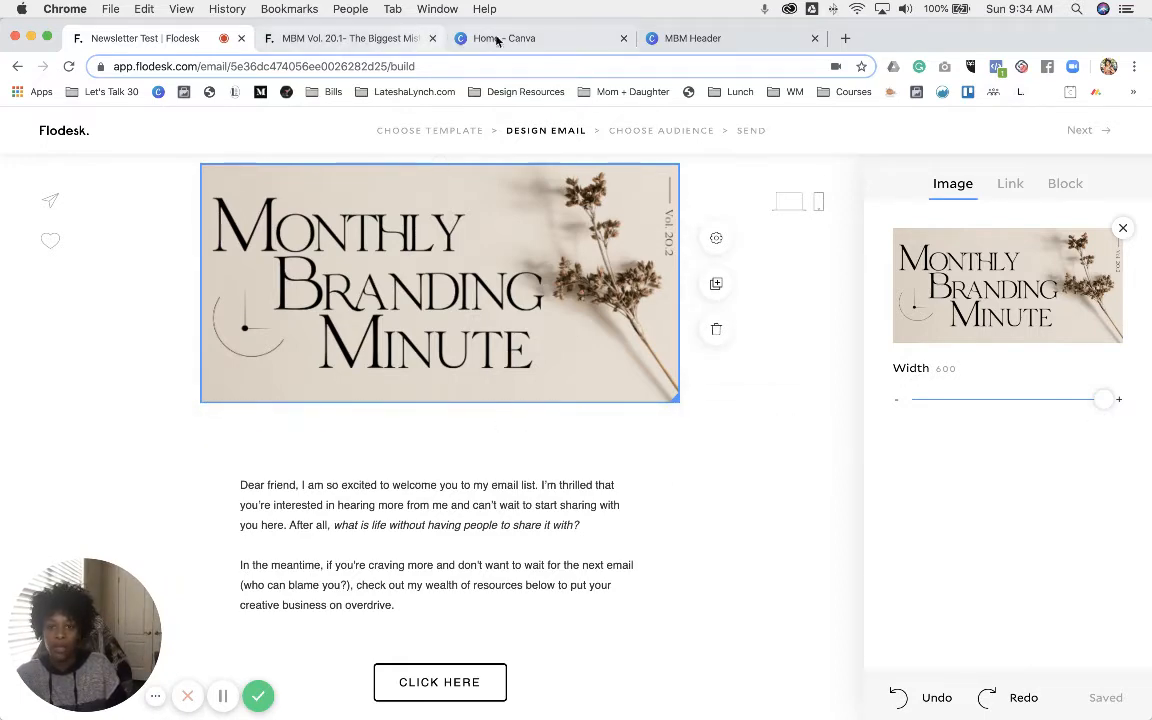
# - Add a Social Icons block under the header image with circle-outline icons
pyautogui.click(378, 40)
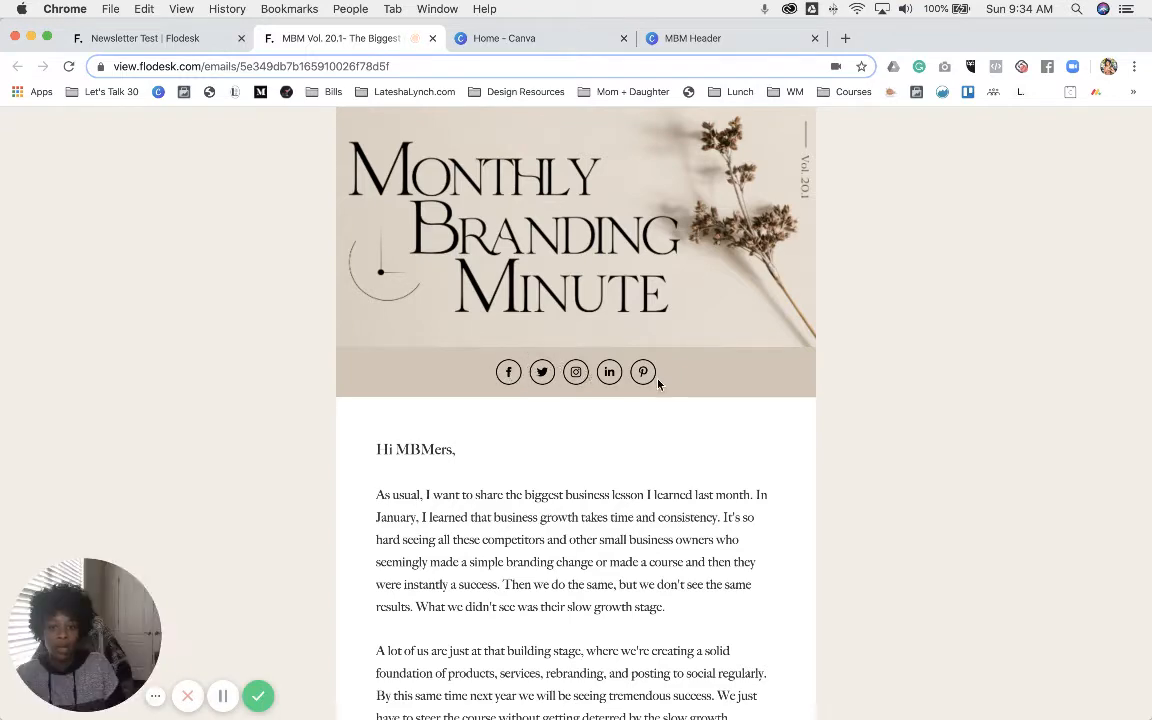
pyautogui.click(165, 38)
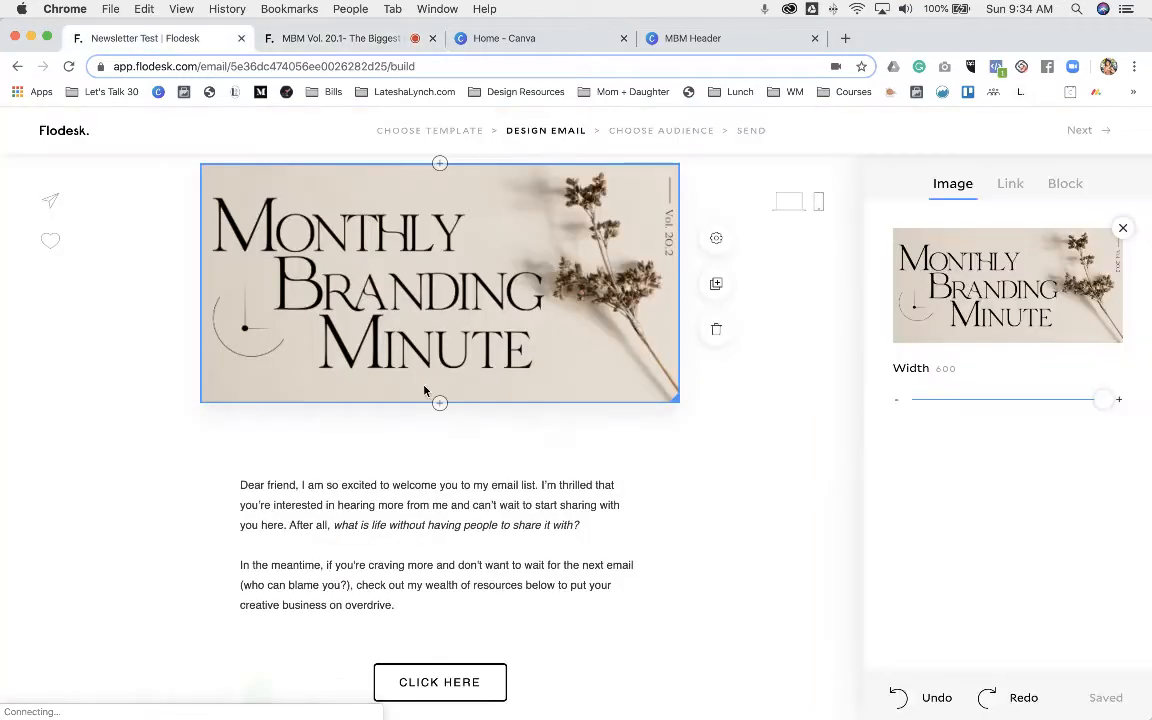
pyautogui.click(440, 405)
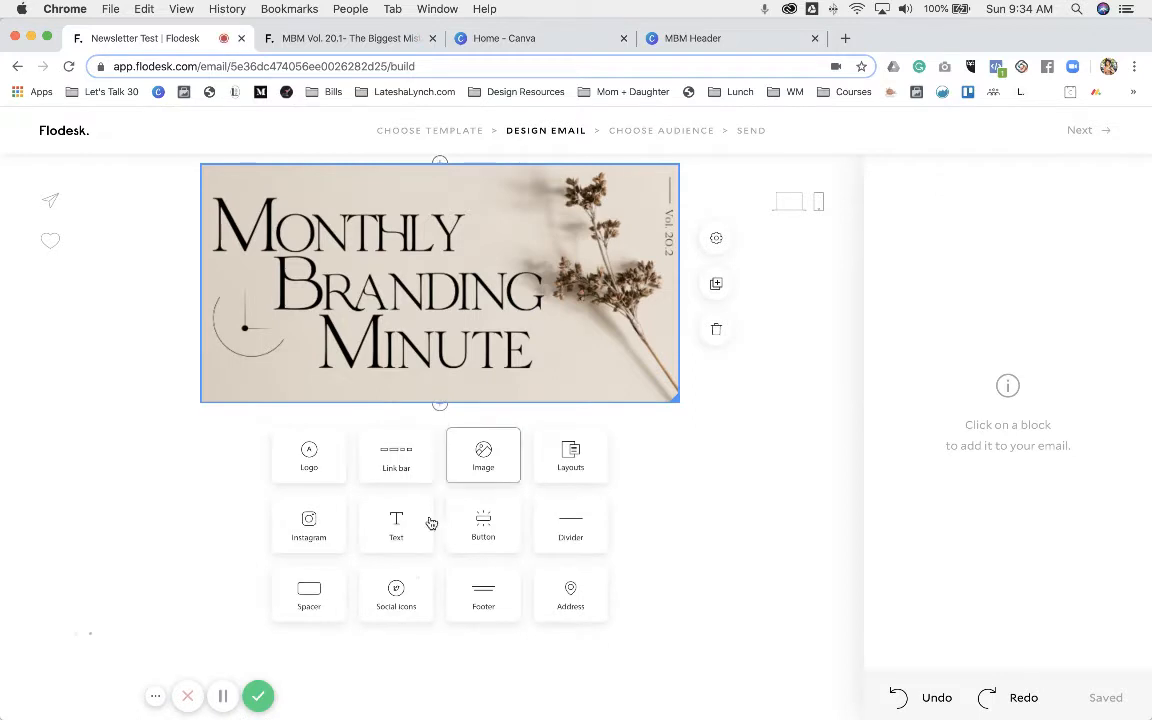
pyautogui.click(397, 600)
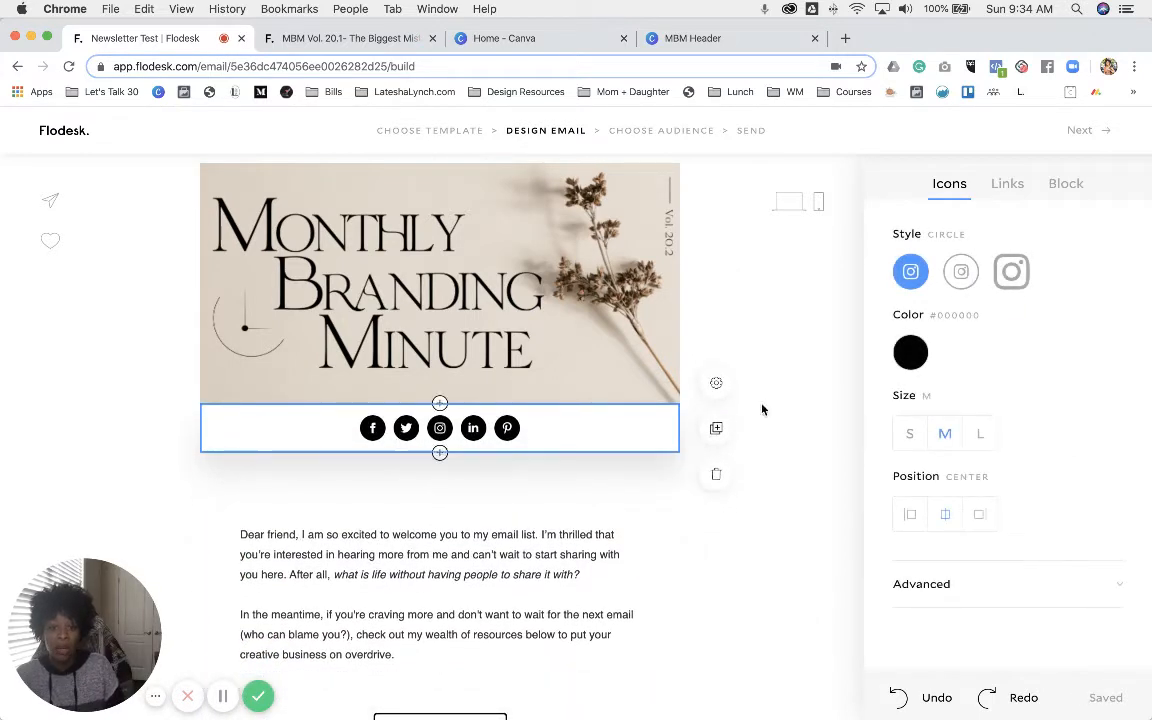
pyautogui.click(961, 272)
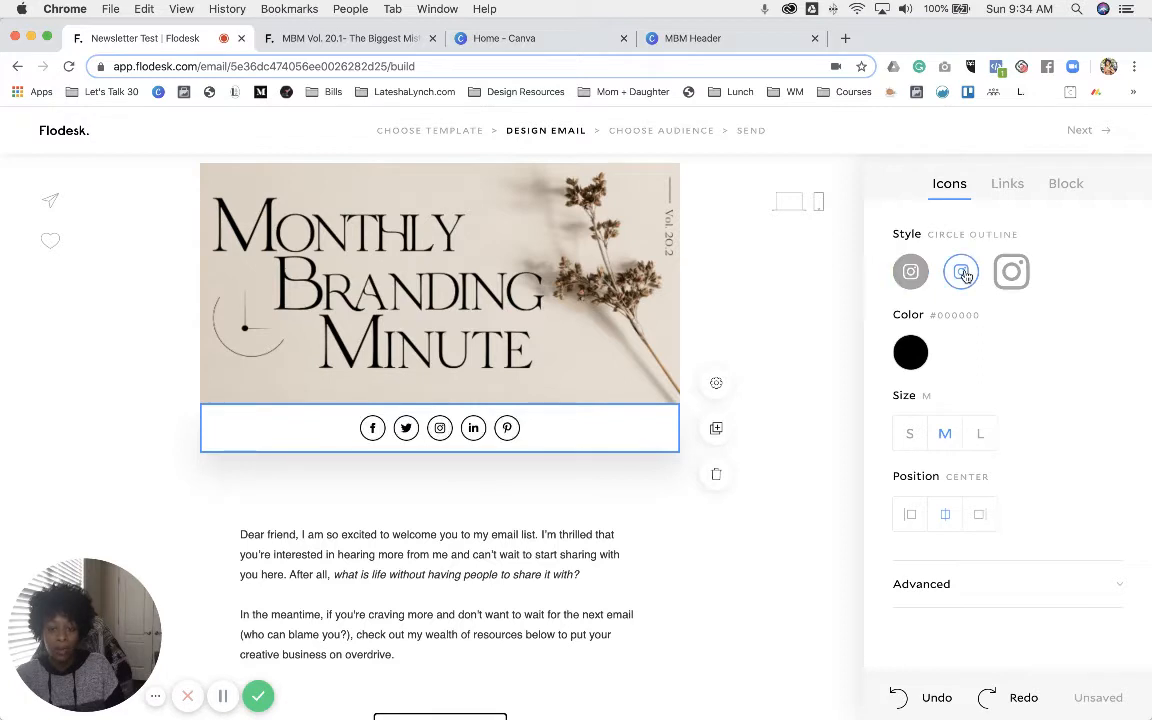
# - Give the social icons band a tan #BC9D7E background, then launch Evernote
pyautogui.click(1054, 195)
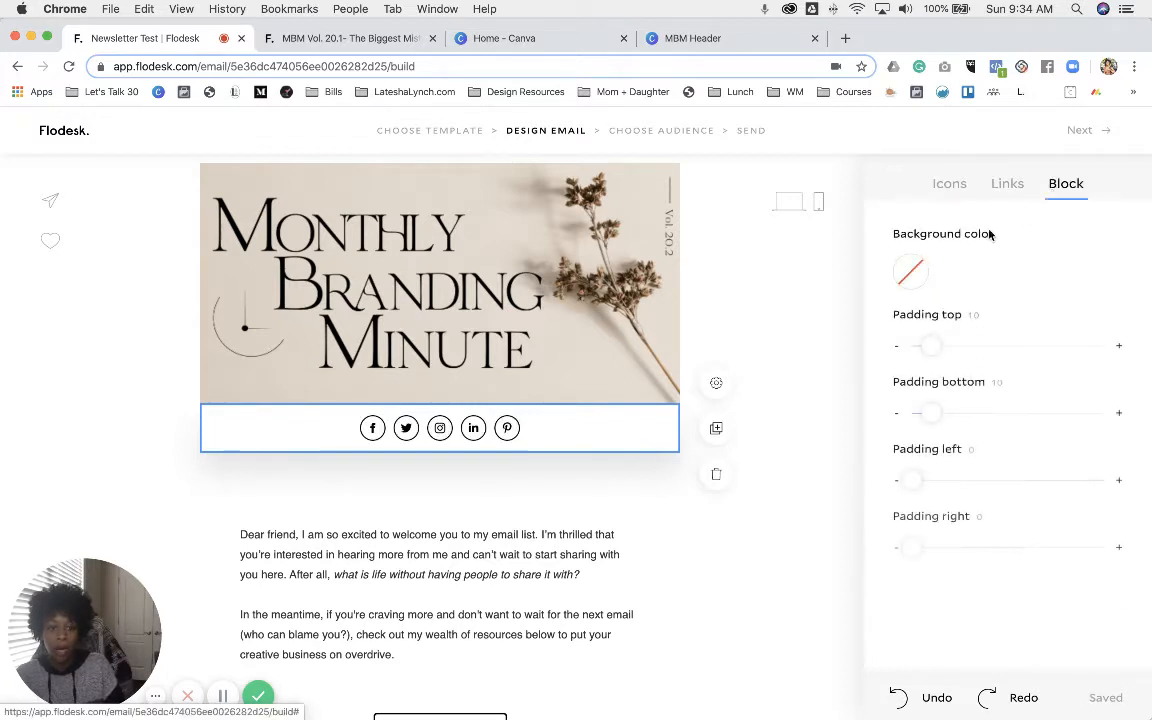
pyautogui.click(906, 272)
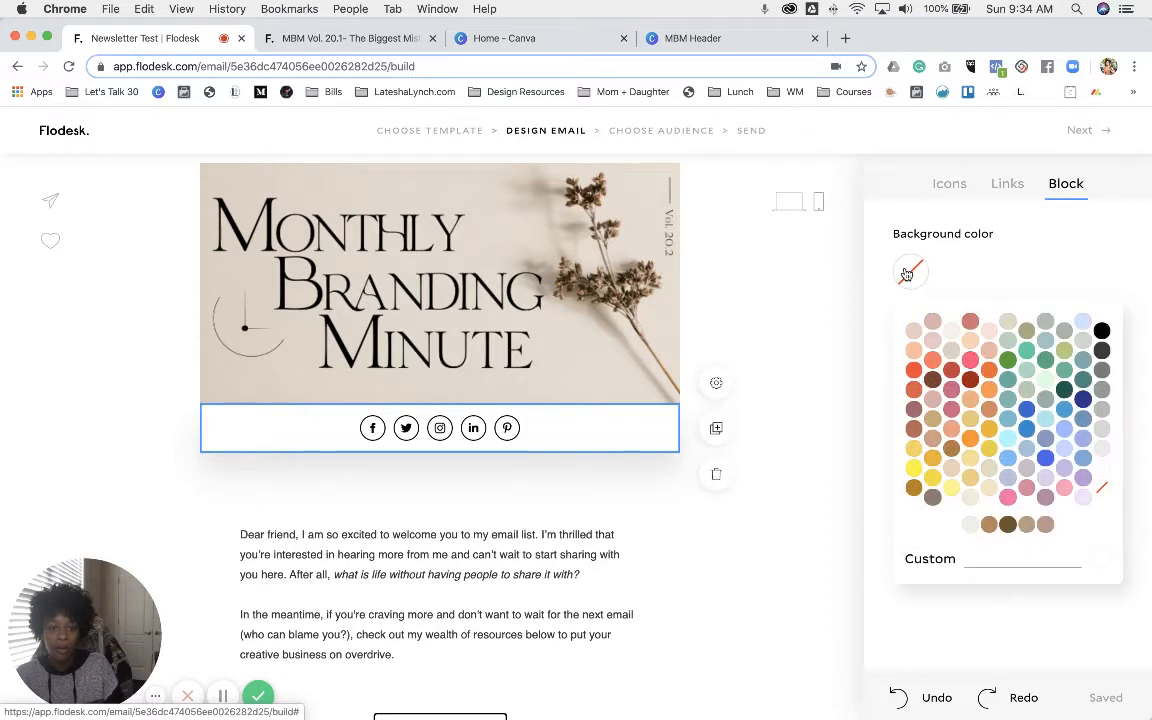
pyautogui.click(1027, 526)
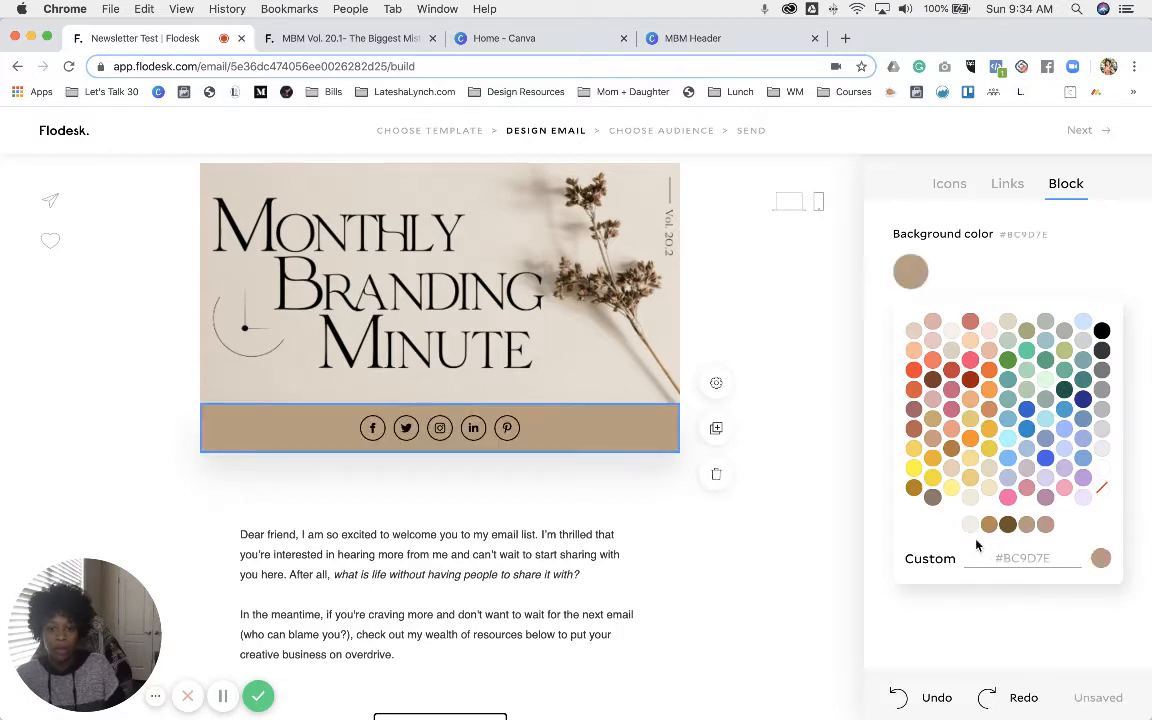
pyautogui.click(361, 40)
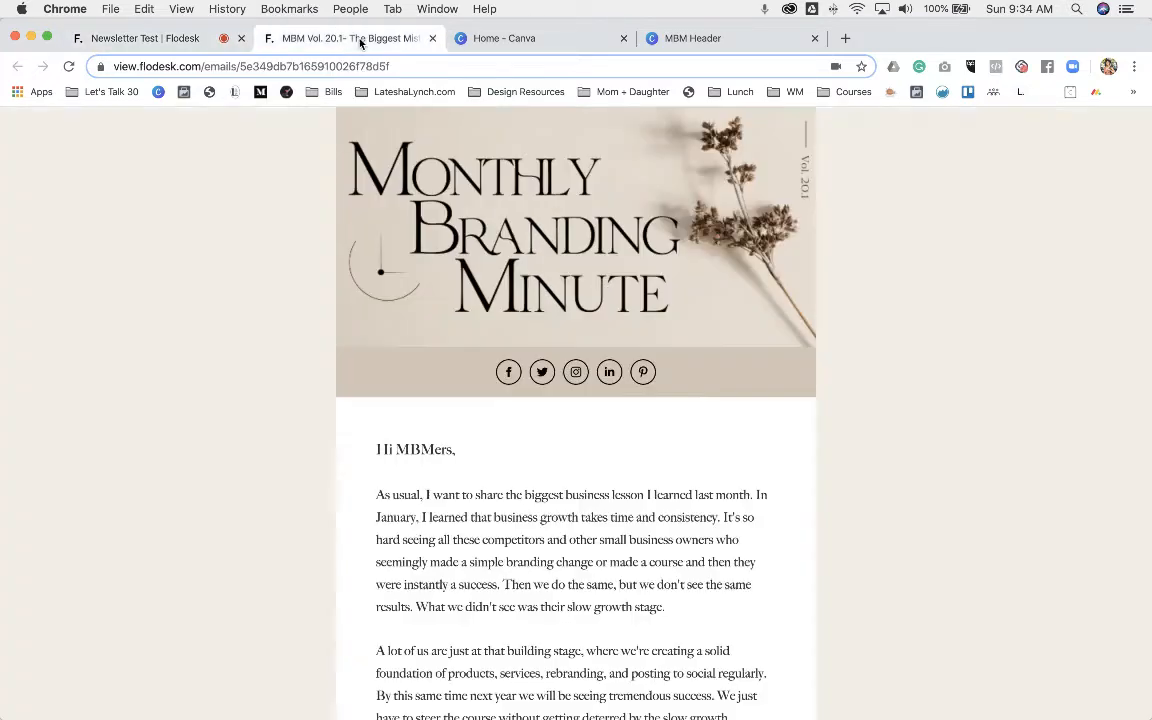
pyautogui.click(170, 39)
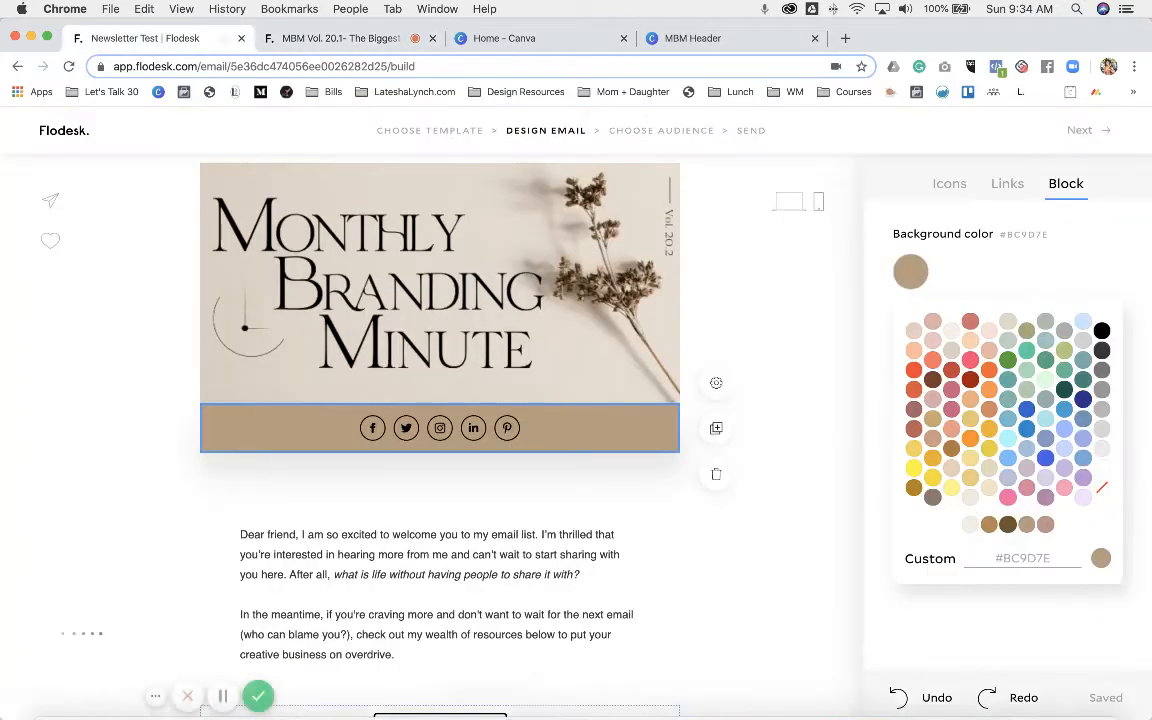
pyautogui.click(360, 690)
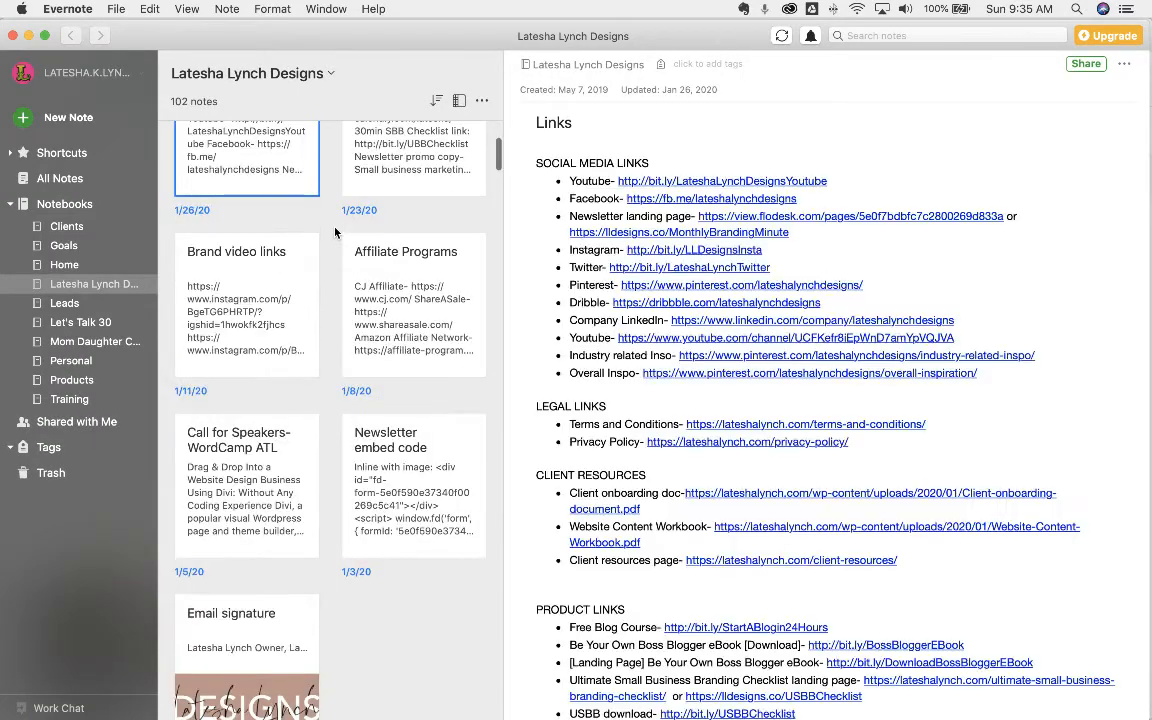
# - Copy the Medium cappuccino hex code from Evernote's Branding note and select Flodesk's custom colour value
pyautogui.scroll(-6, 335, 232)
pyautogui.click(253, 440)
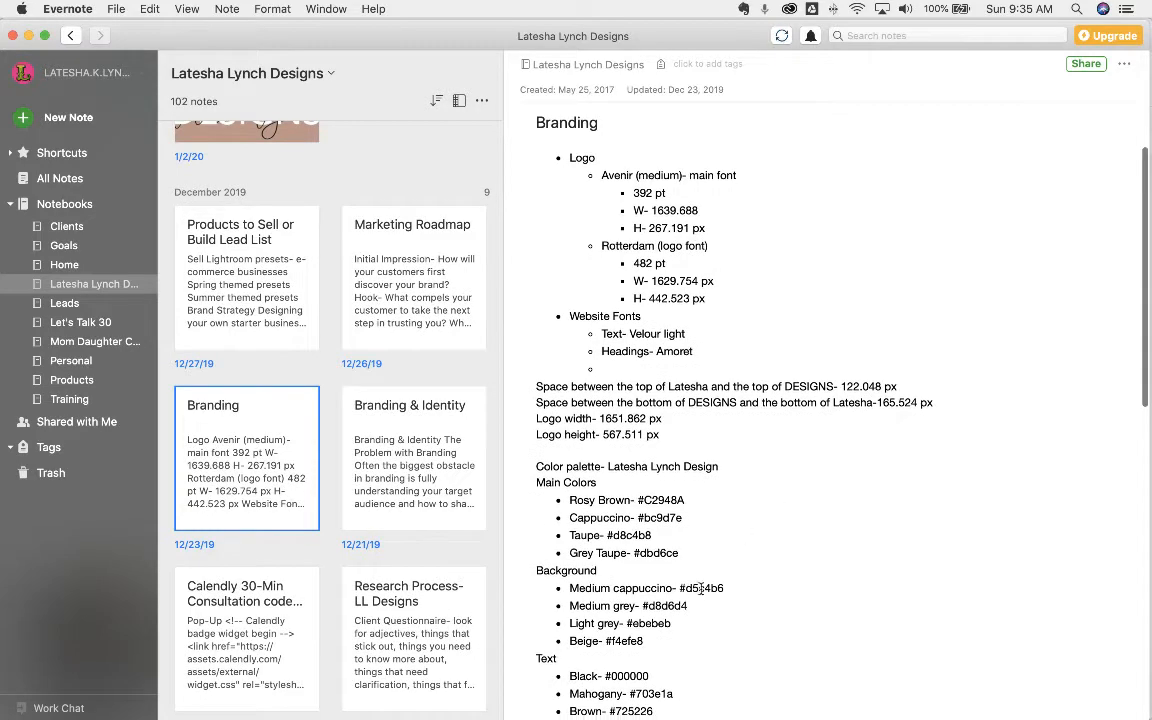
pyautogui.click(703, 588)
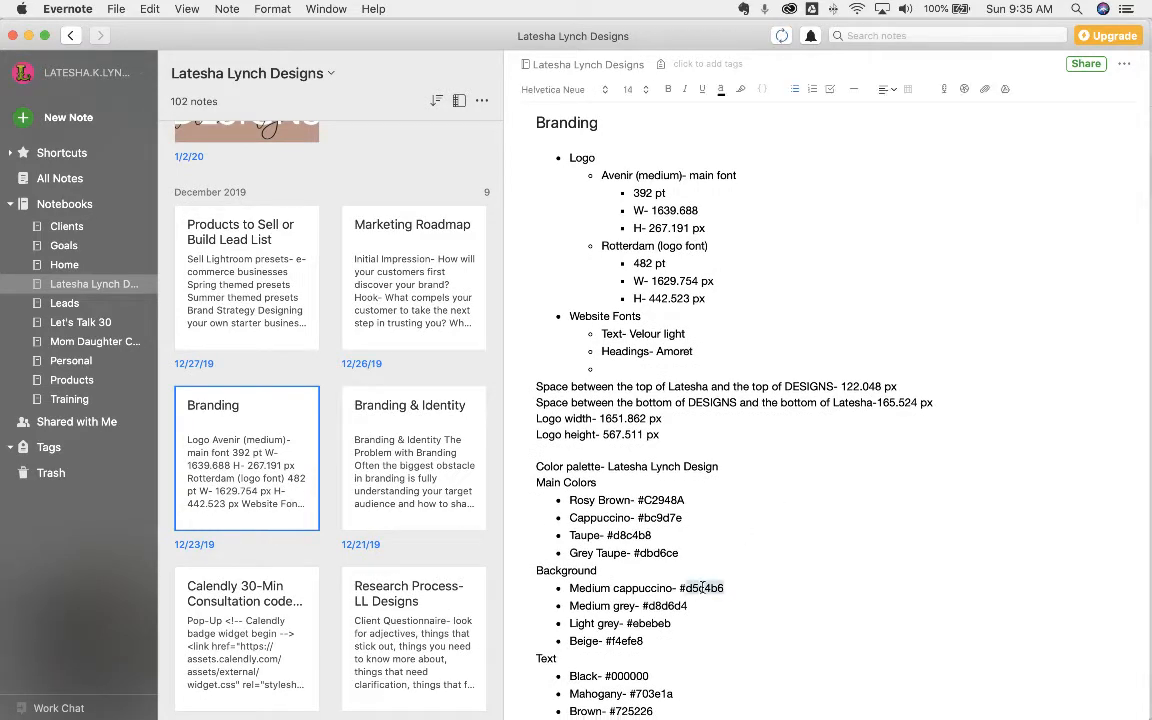
pyautogui.click(28, 35)
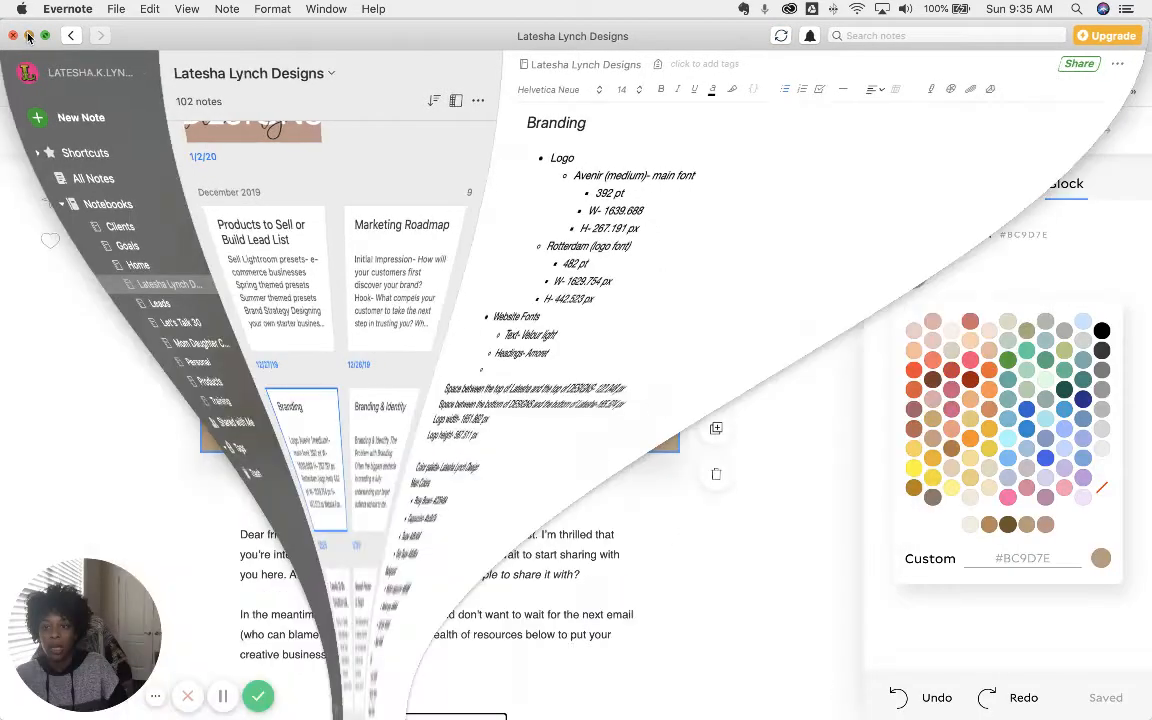
pyautogui.click(1030, 559)
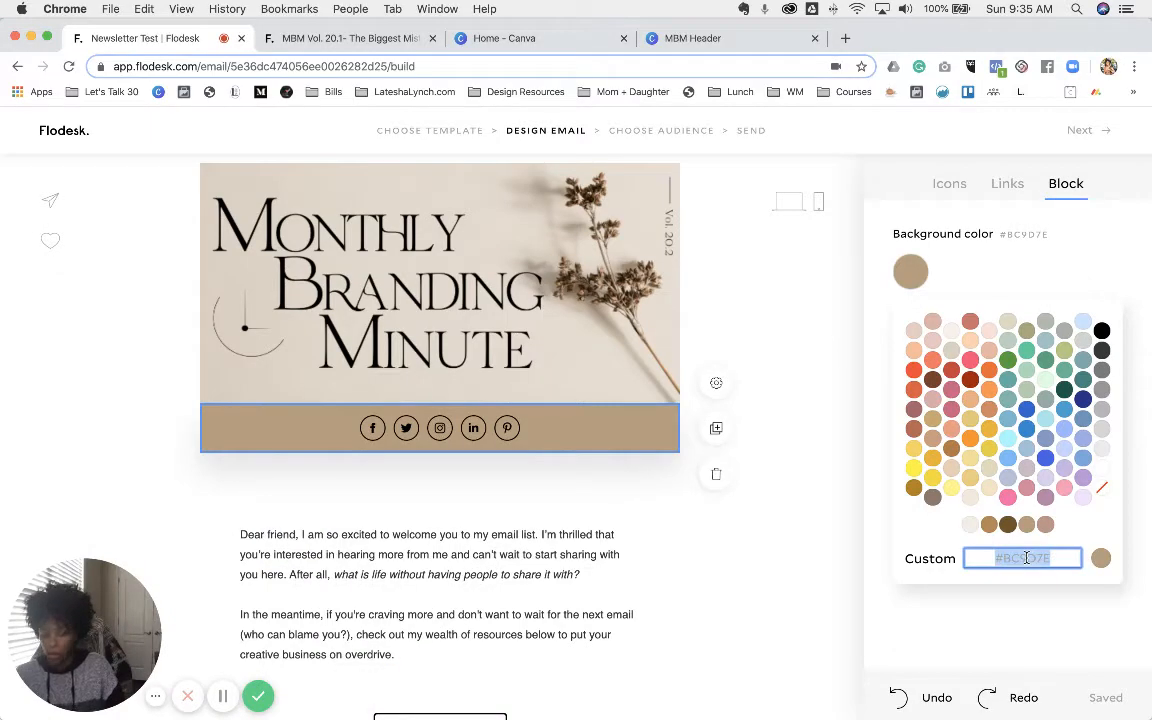
# - Paste #D5C4B6 as the social band colour and move the spacer below the welcome text
pyautogui.write('#D5C4B6')
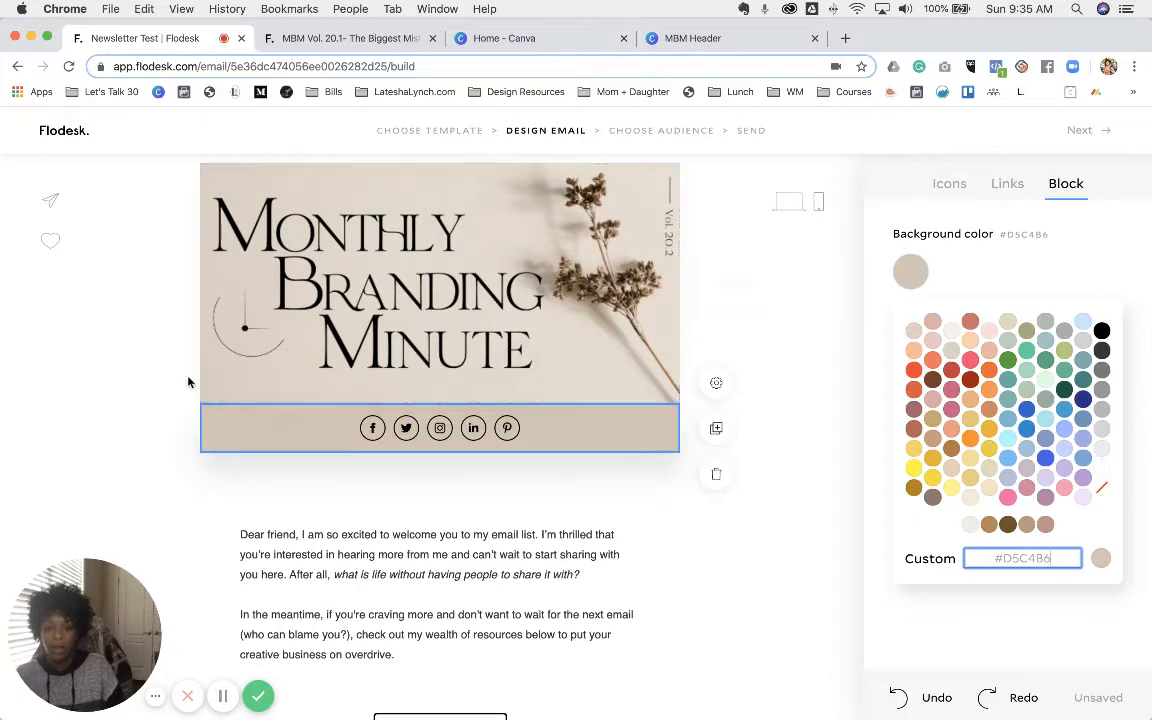
pyautogui.click(128, 376)
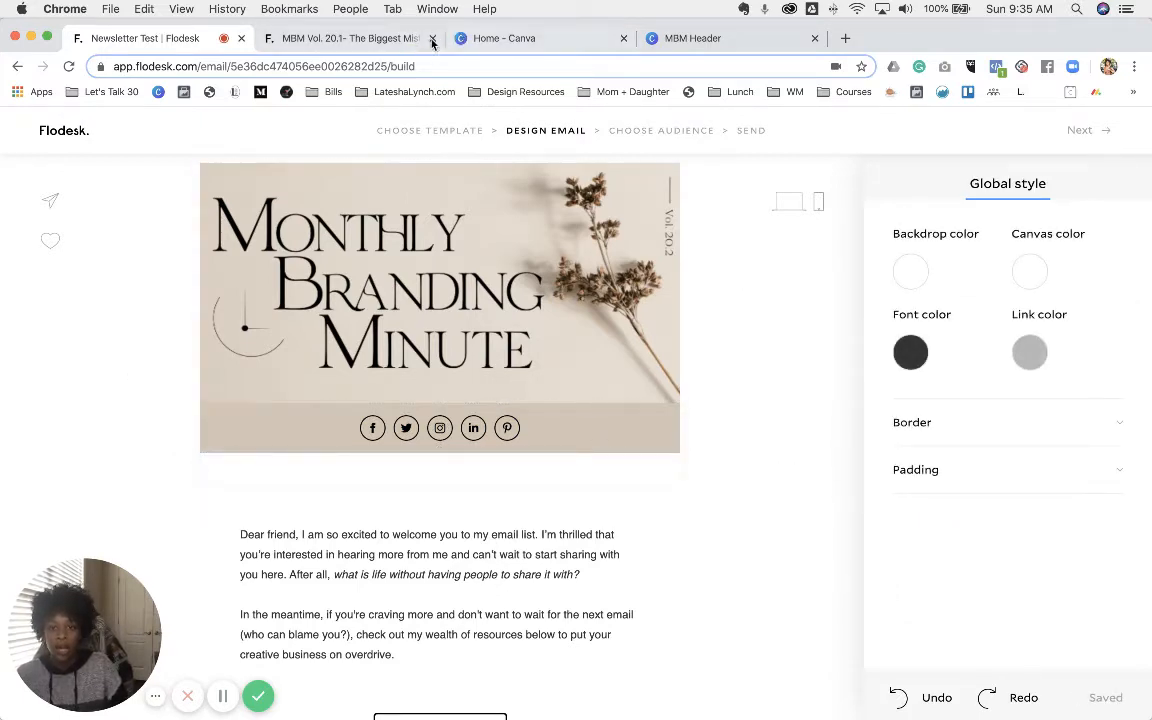
pyautogui.click(360, 38)
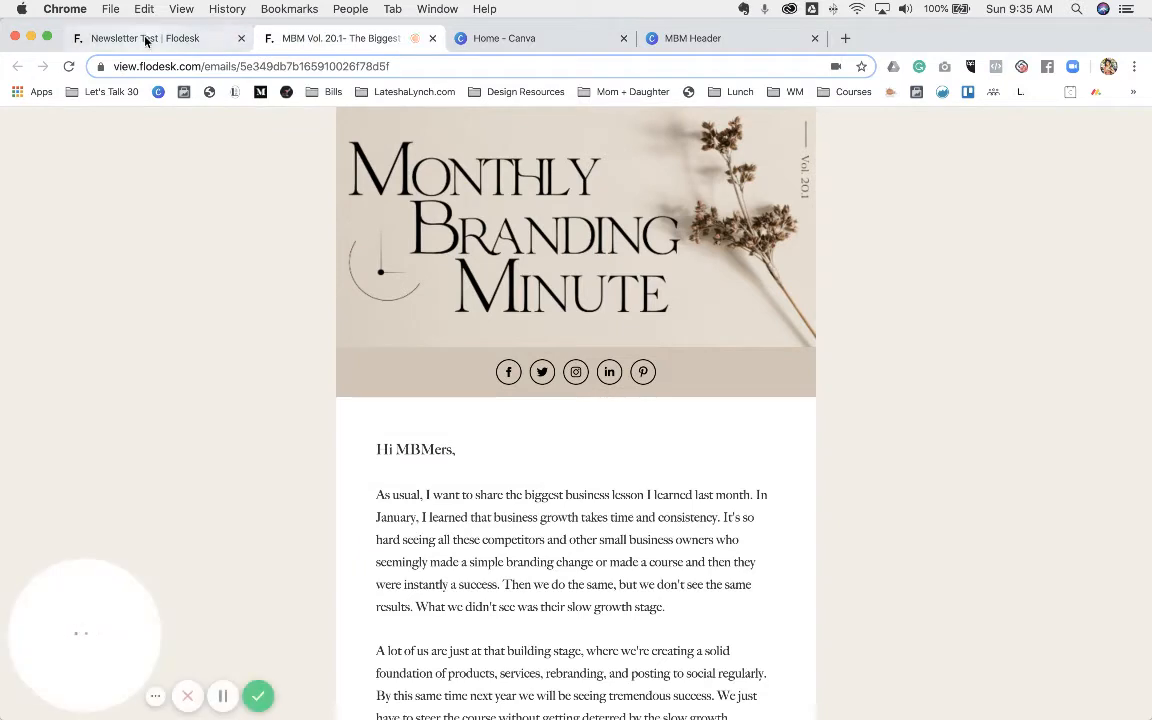
pyautogui.click(145, 38)
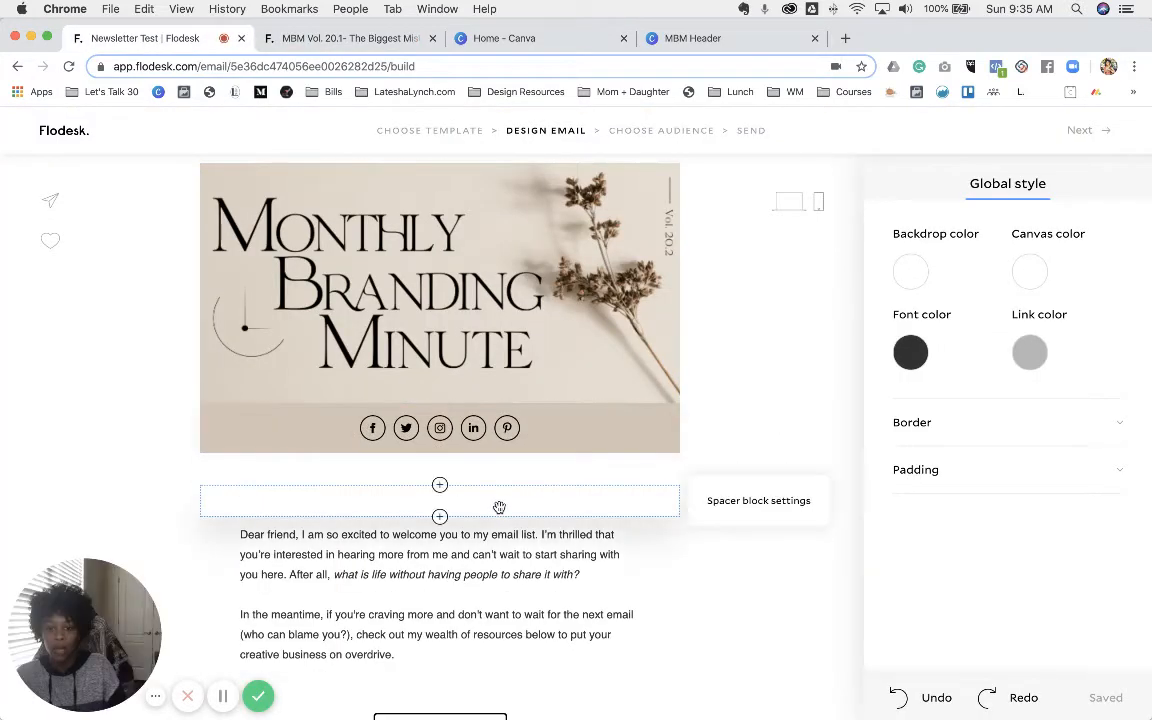
pyautogui.moveTo(505, 567); pyautogui.dragTo(506, 478)
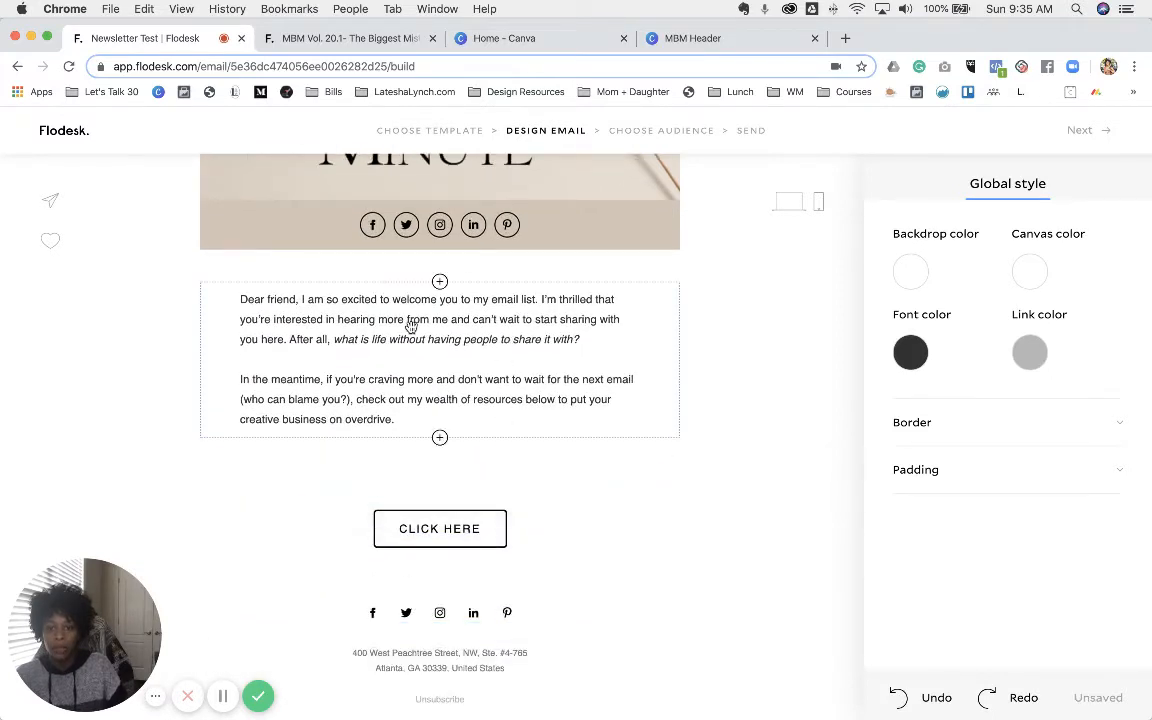
# - Break the welcome text so 'Dear friend,' sits on its own line
pyautogui.click(281, 319)
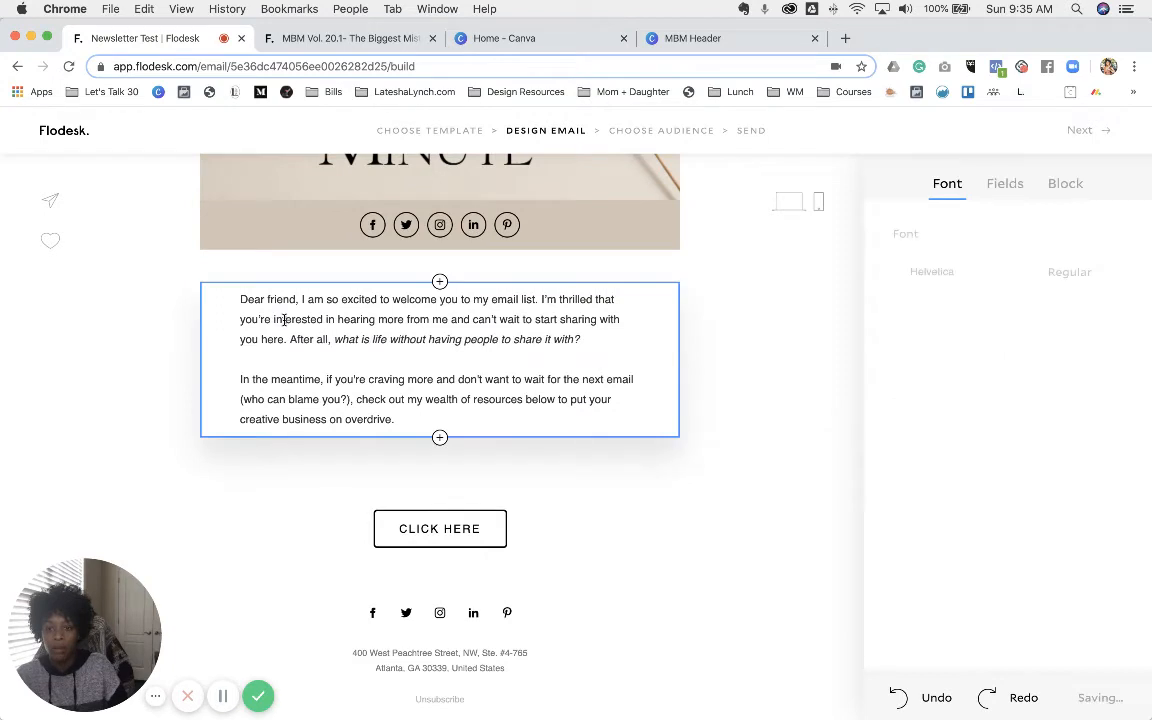
pyautogui.doubleClick(281, 319)
pyautogui.click(324, 357)
pyautogui.click(300, 299)
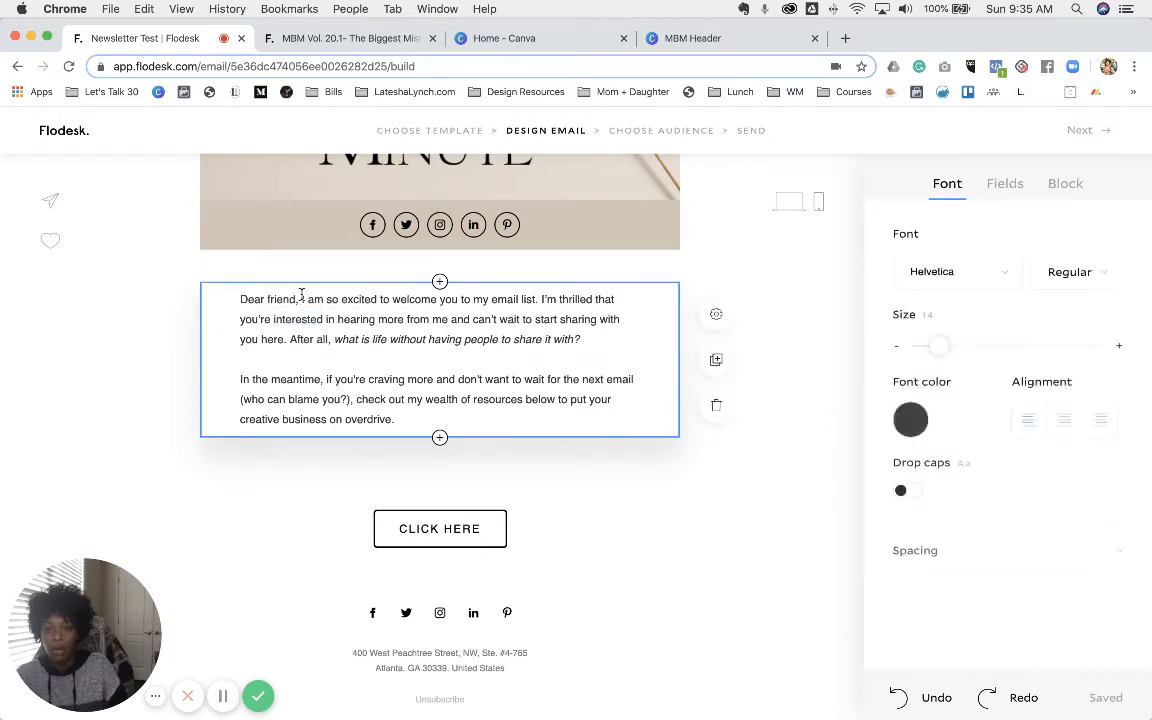
pyautogui.press('Return')
pyautogui.press('Return')
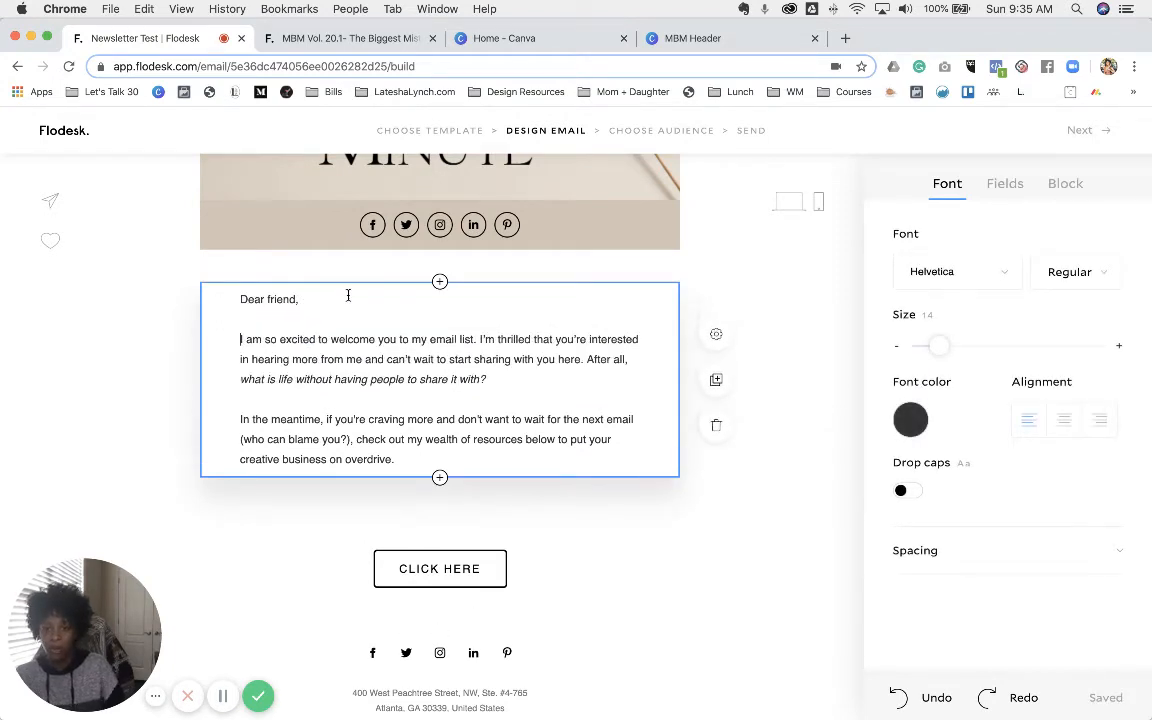
# - Replace 'friend' with the subscriber first-name field, using fallback 'Friend'
pyautogui.doubleClick(281, 298)
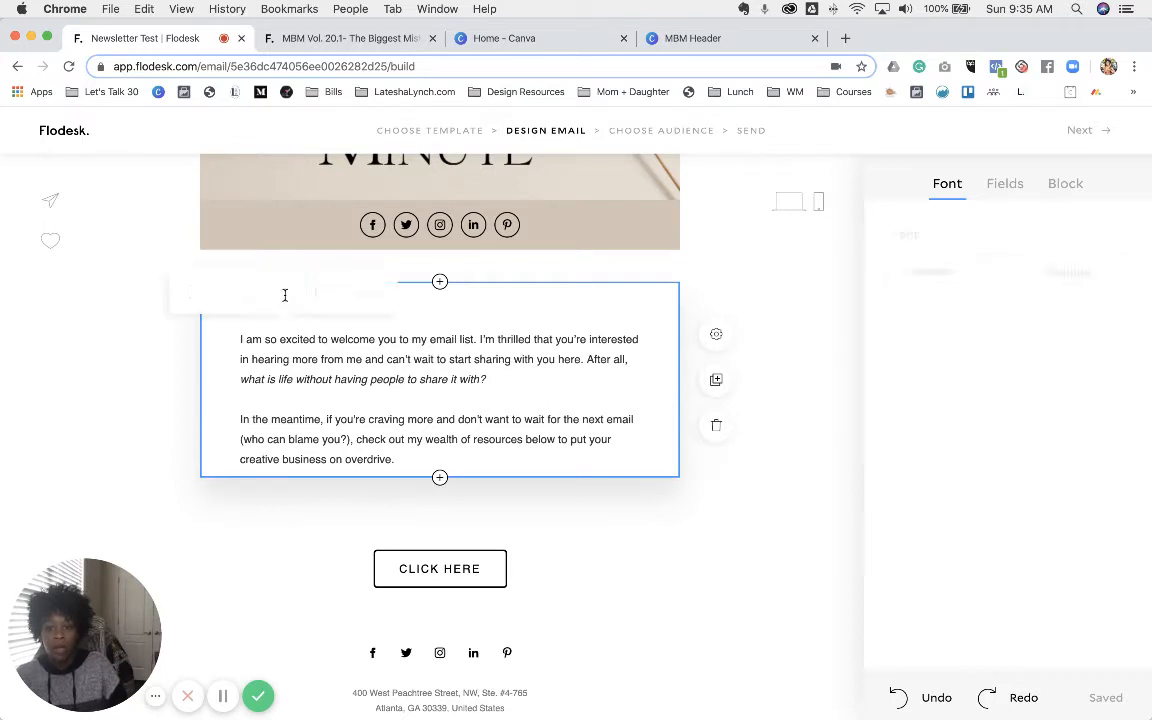
pyautogui.click(1008, 185)
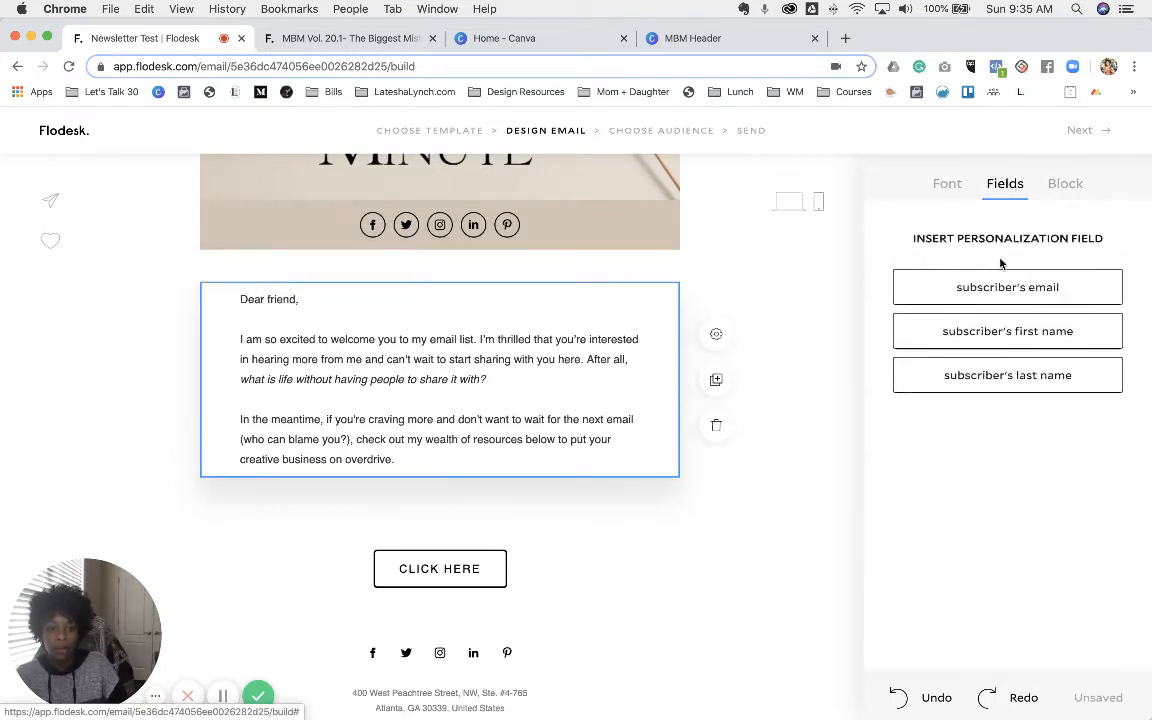
pyautogui.click(990, 342)
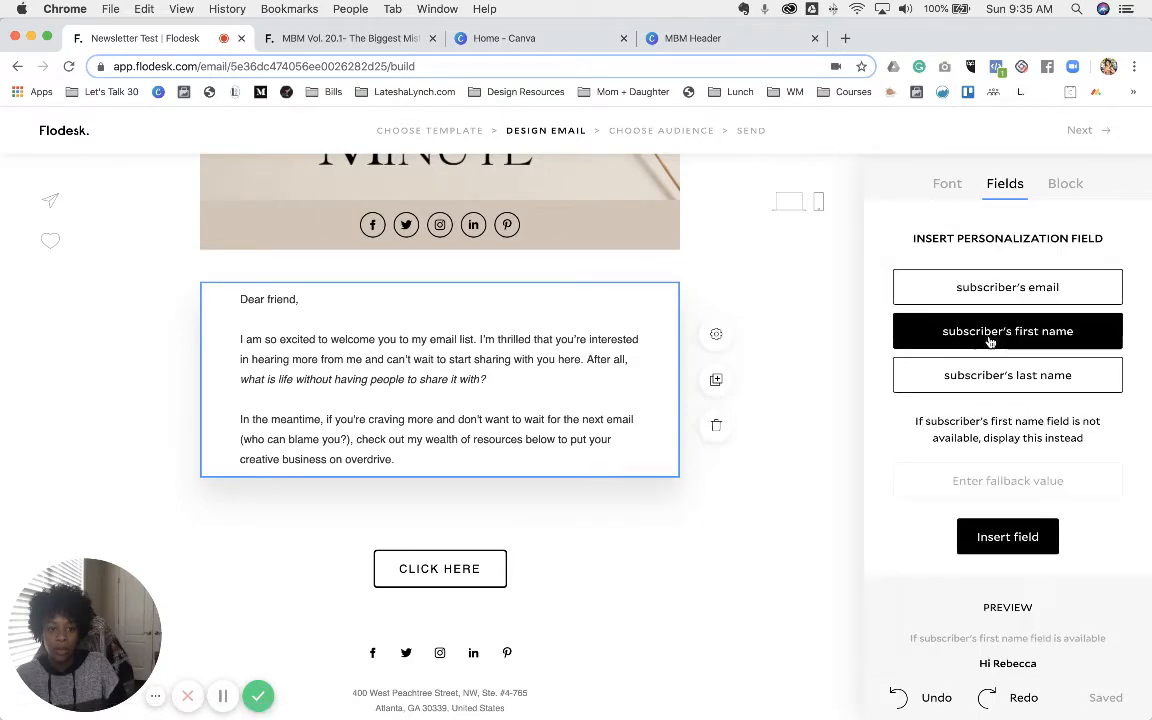
pyautogui.click(1000, 481)
pyautogui.write('Friend')
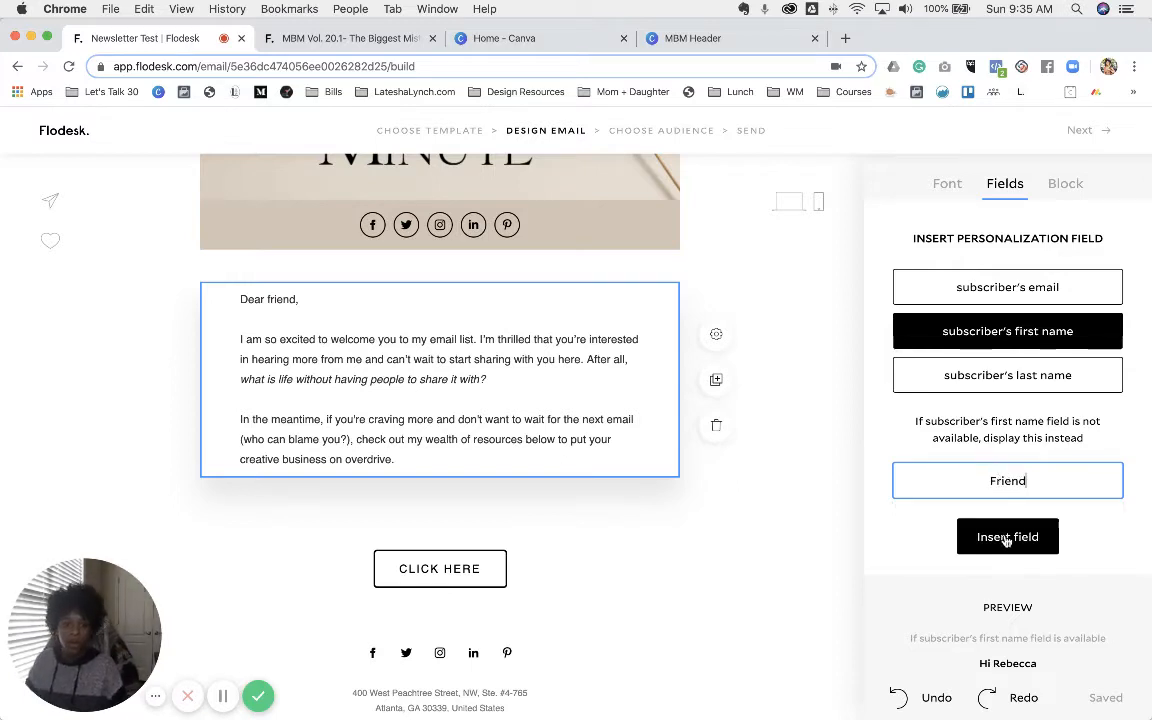
pyautogui.click(1007, 538)
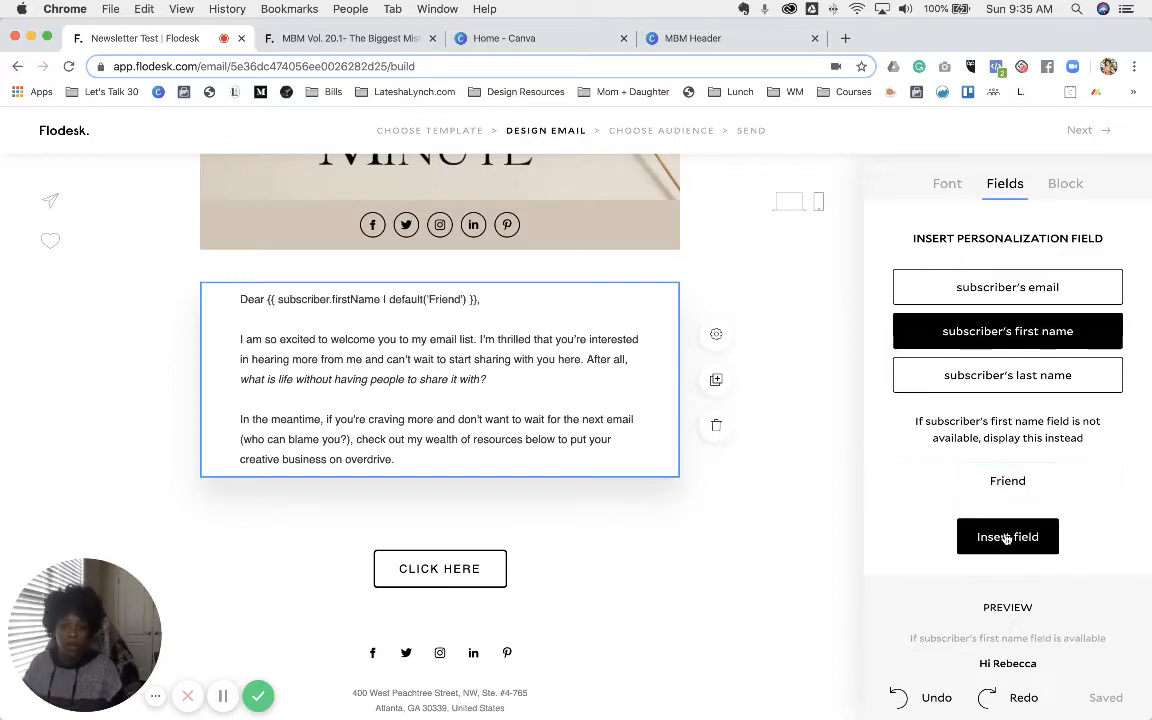
# - Select all the welcome text and bring up the font family list
pyautogui.click(502, 299)
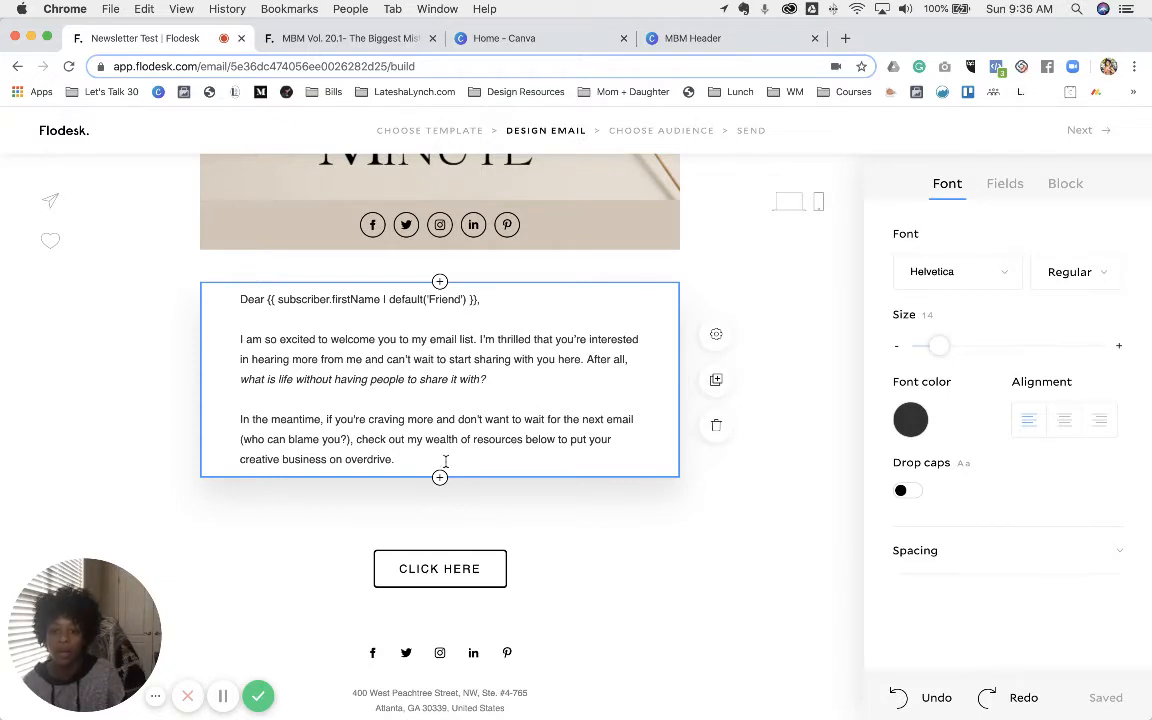
pyautogui.moveTo(423, 463); pyautogui.dragTo(239, 299)
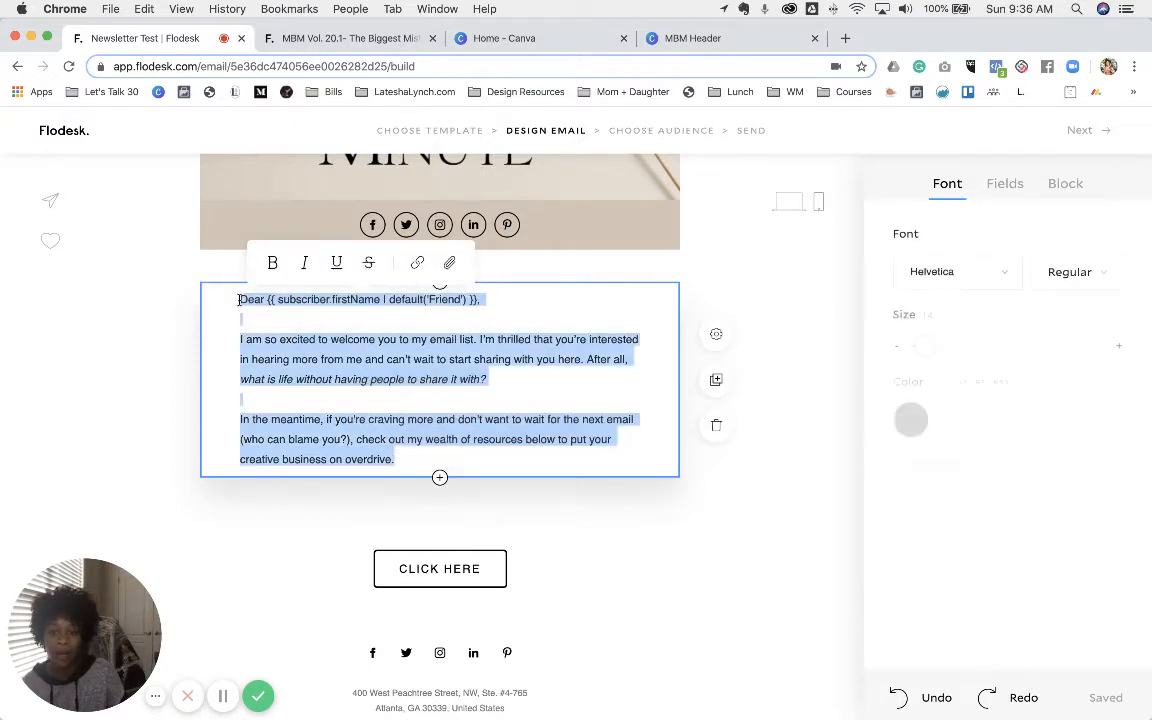
pyautogui.click(993, 272)
# - Set the whole welcome text in Big Caslon at size 16
pyautogui.scroll(-5, 1018, 405)
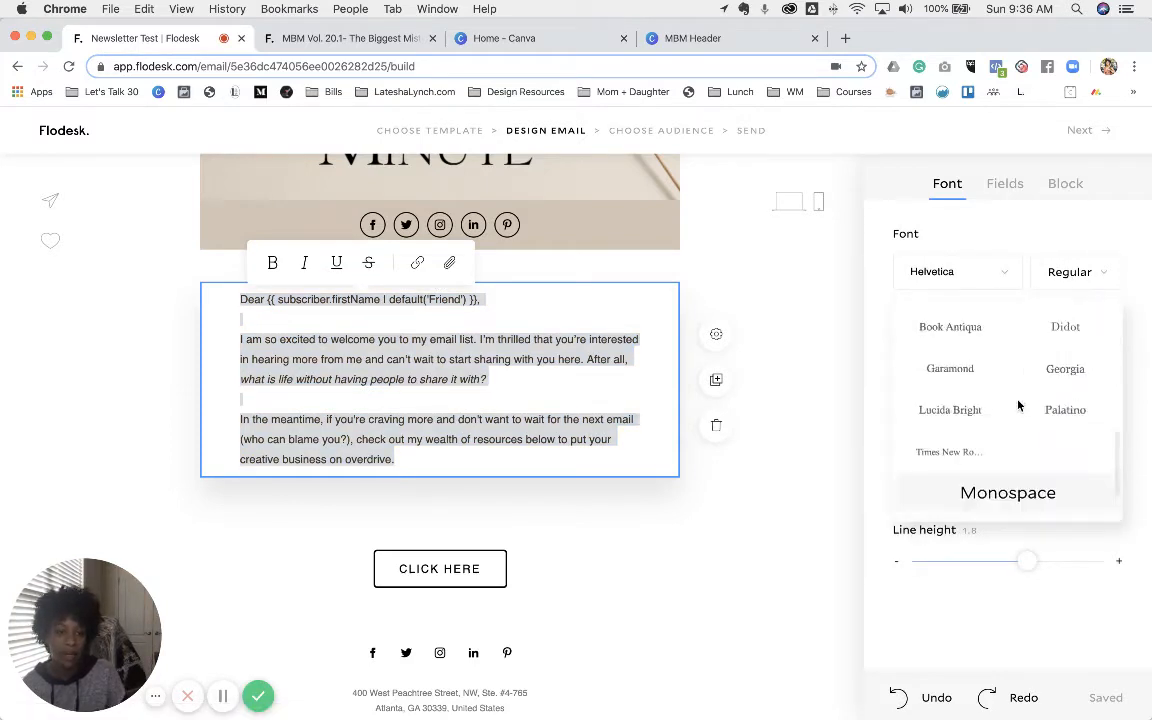
pyautogui.click(1066, 324)
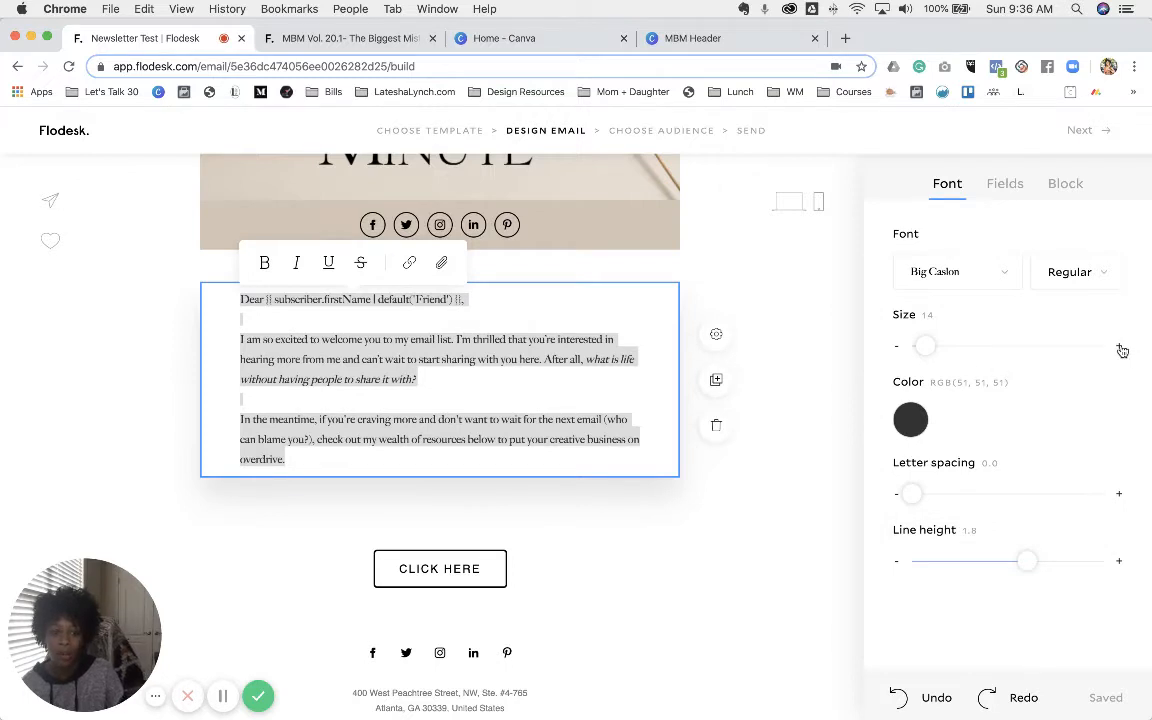
pyautogui.click(1119, 348)
pyautogui.click(1119, 348)
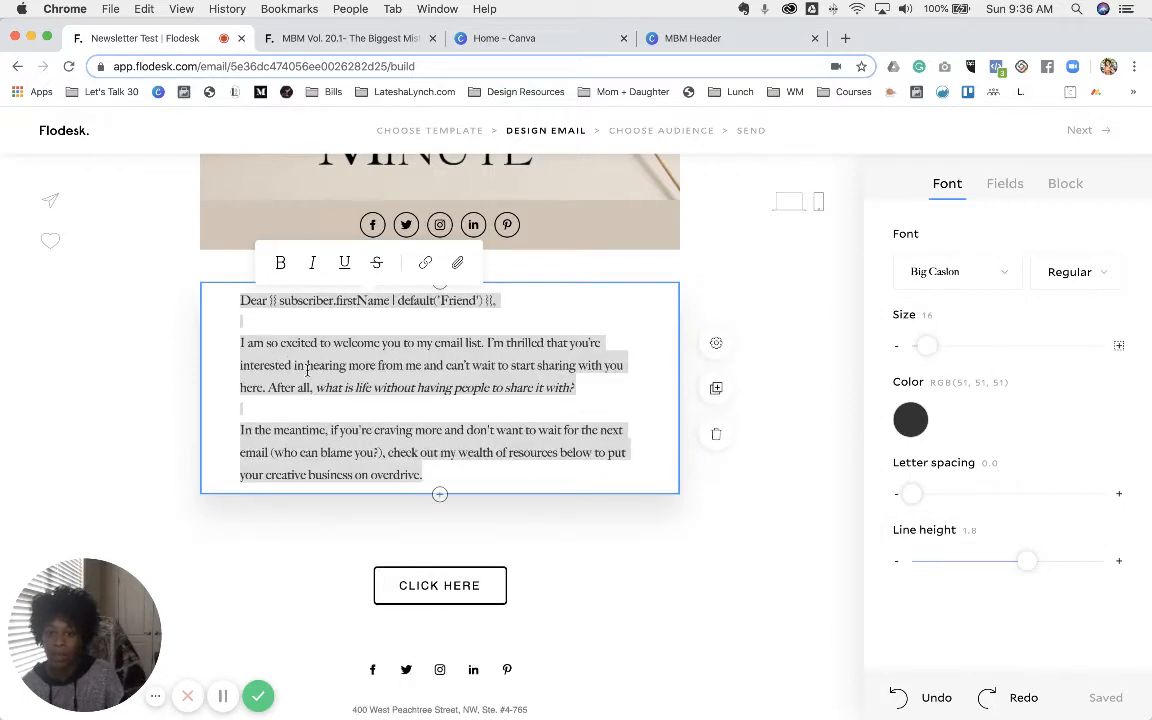
pyautogui.click(273, 338)
# - Enlarge the Dear greeting line to size 17
pyautogui.moveTo(241, 299); pyautogui.dragTo(657, 290)
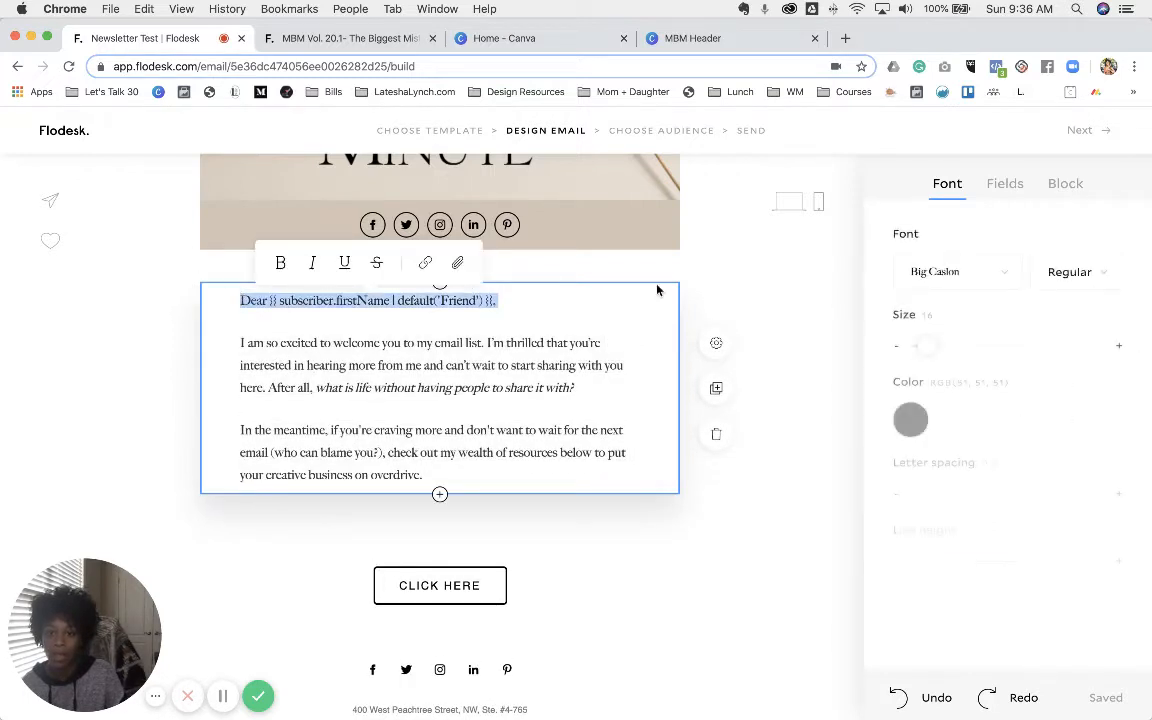
pyautogui.click(1119, 350)
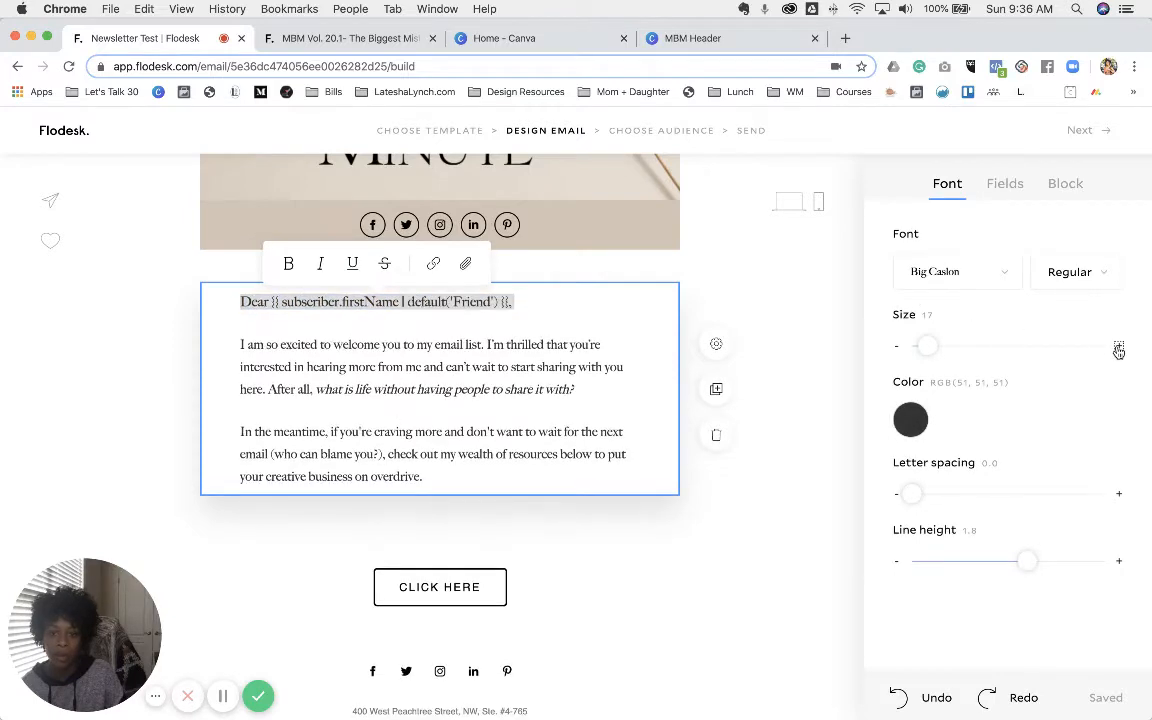
pyautogui.click(1119, 350)
pyautogui.click(522, 386)
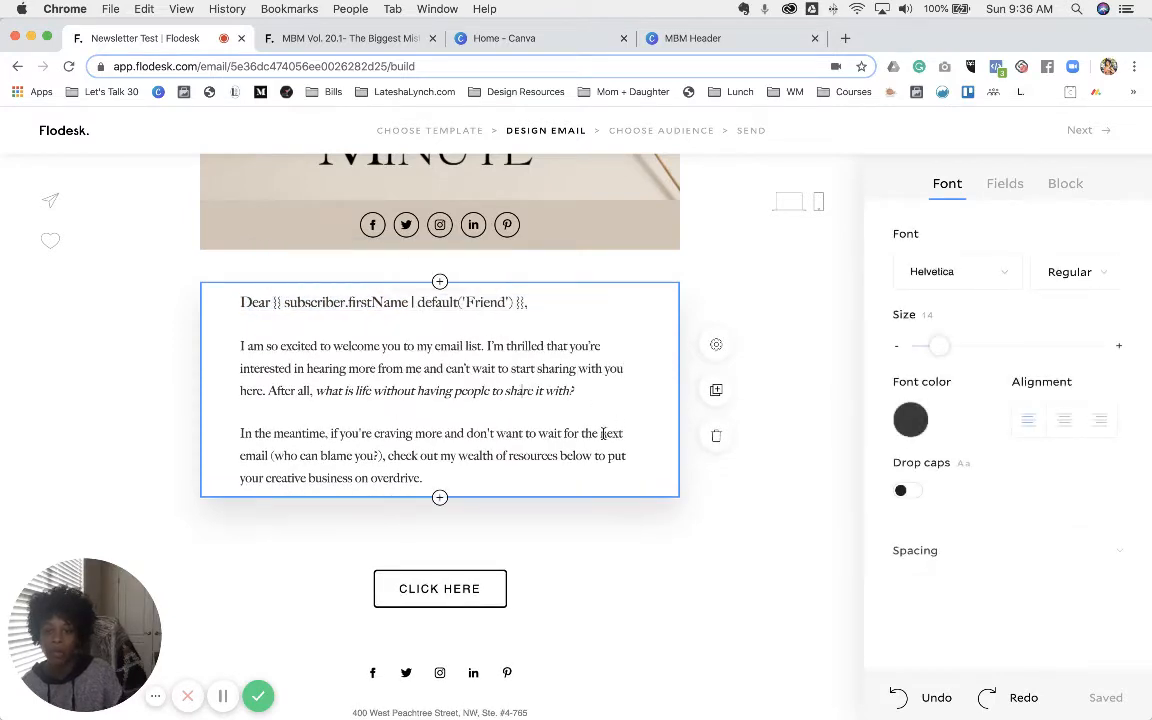
# - Copy the Hi MBMers intro from the published newsletter and paste it over the welcome text
pyautogui.click(302, 40)
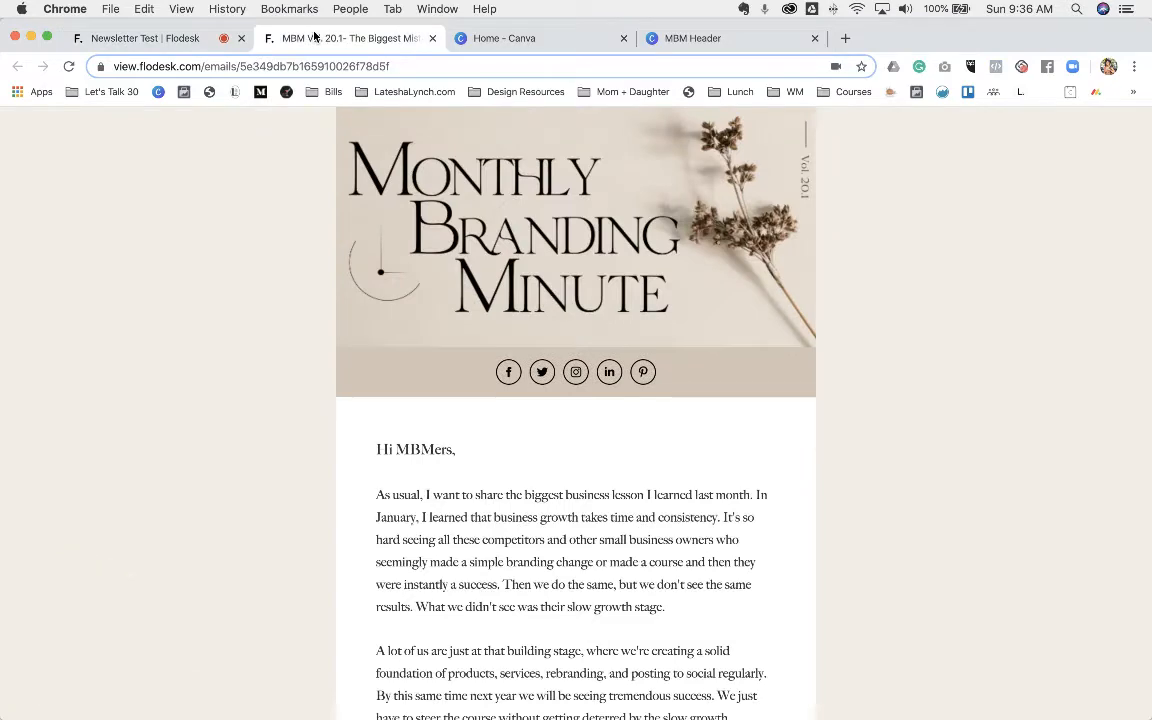
pyautogui.click(168, 39)
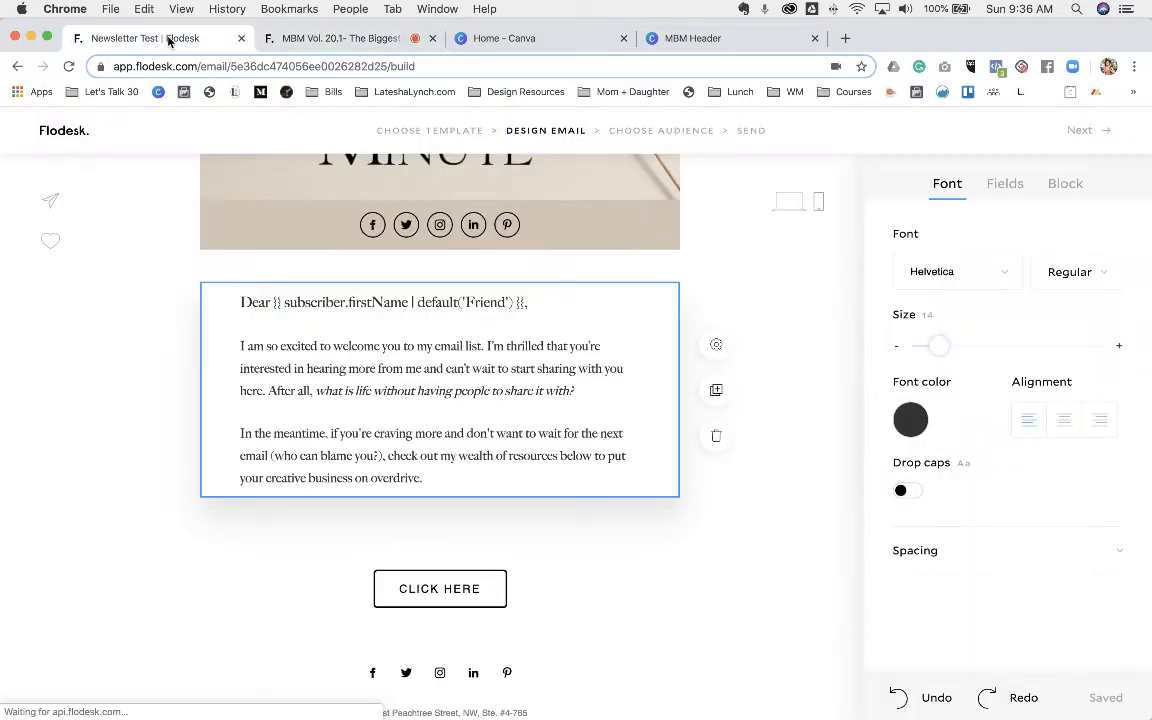
pyautogui.click(316, 45)
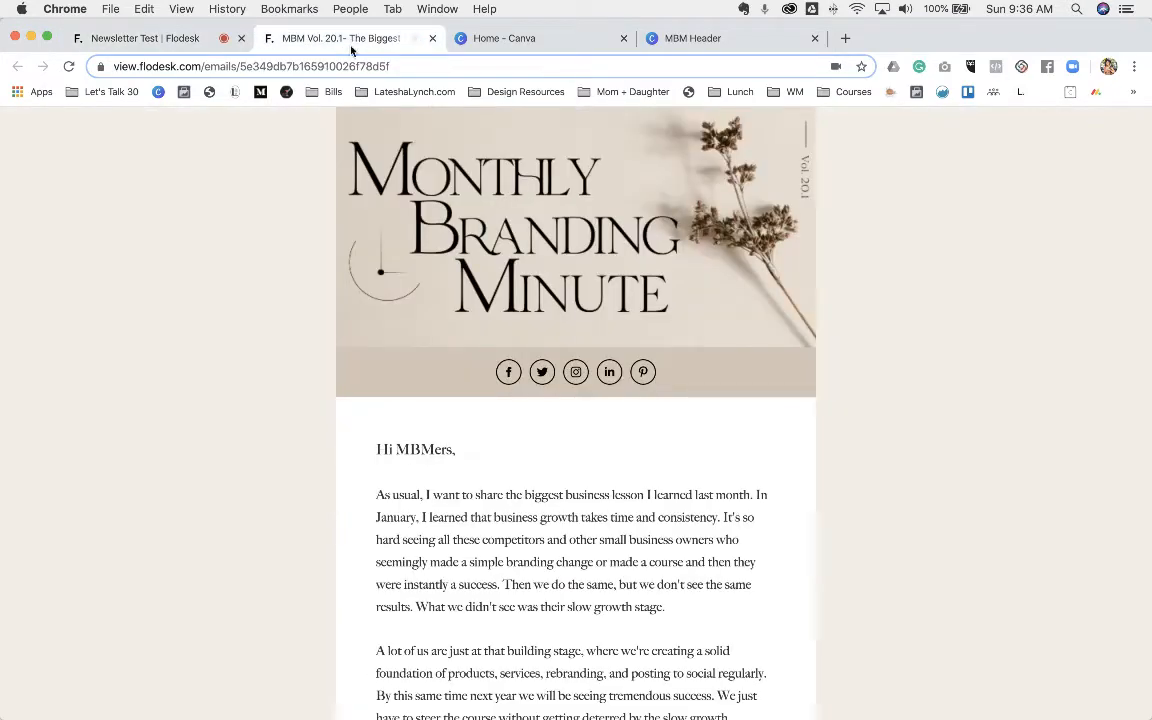
pyautogui.scroll(-1, 536, 490)
pyautogui.scroll(-1, 424, 415)
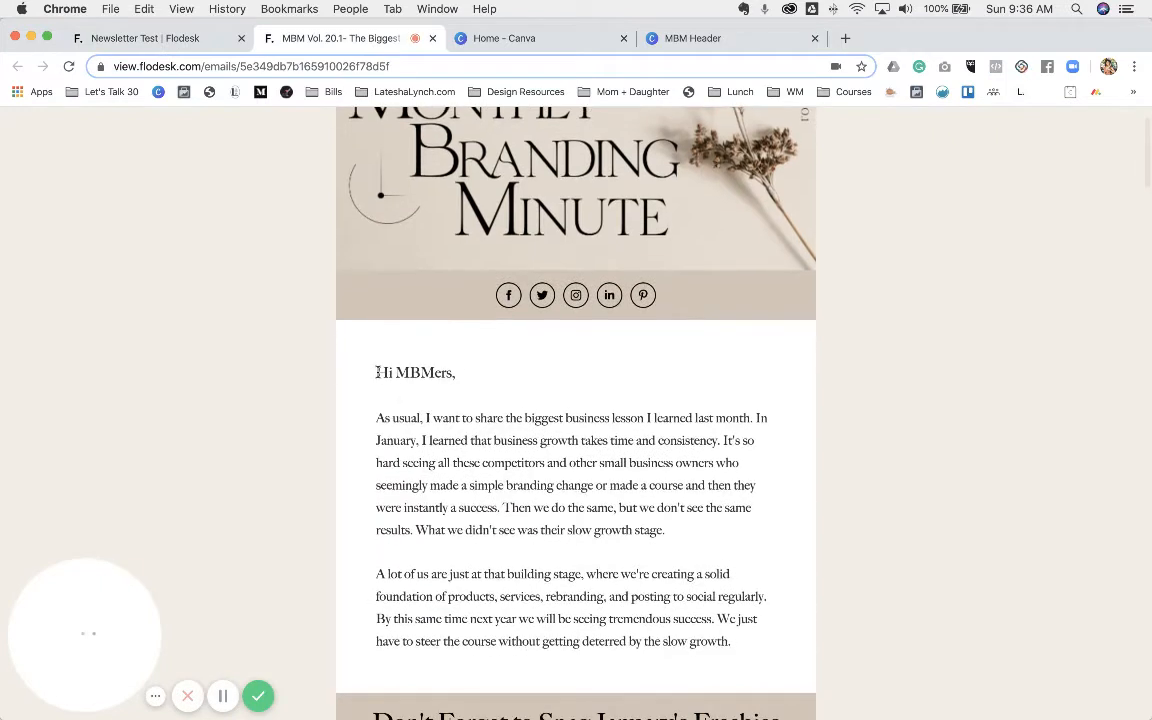
pyautogui.moveTo(341, 336); pyautogui.dragTo(740, 640)
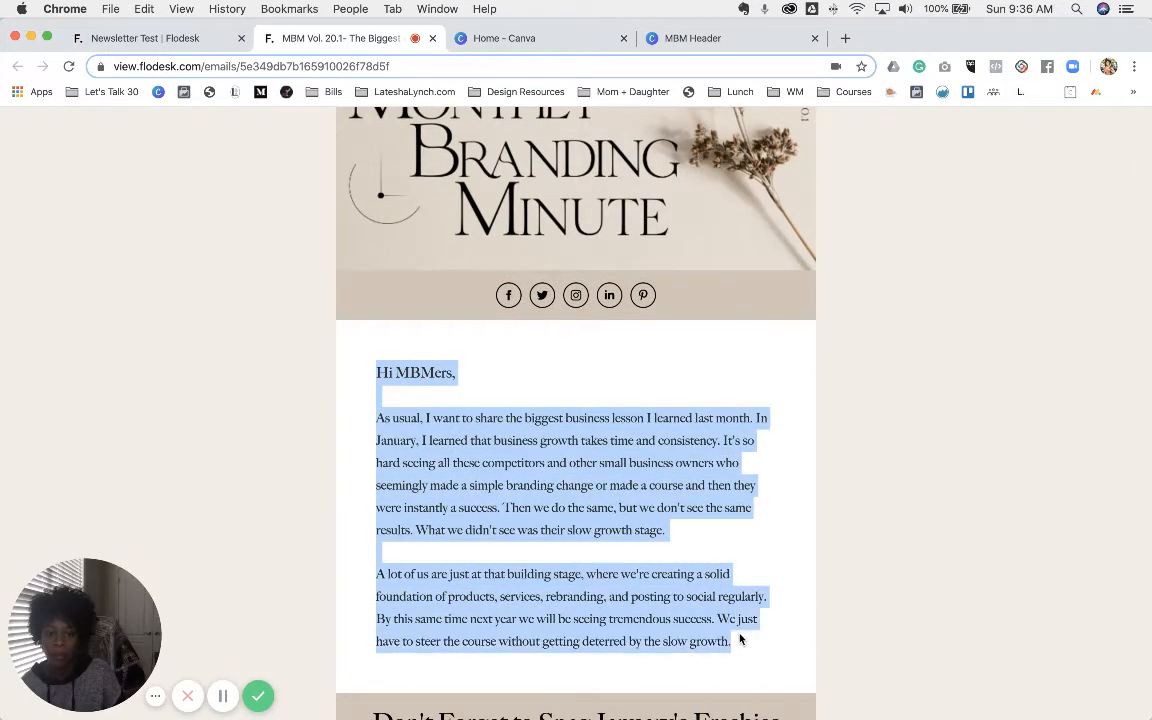
pyautogui.rightClick(580, 478)
pyautogui.click(603, 507)
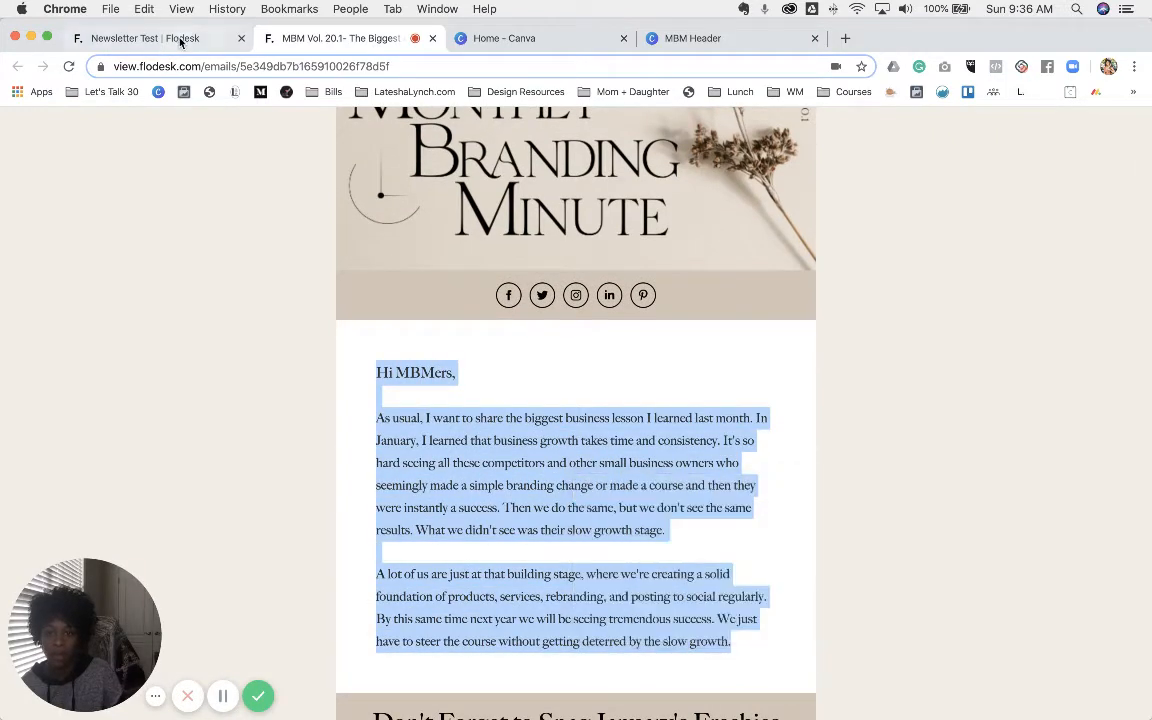
pyautogui.click(181, 40)
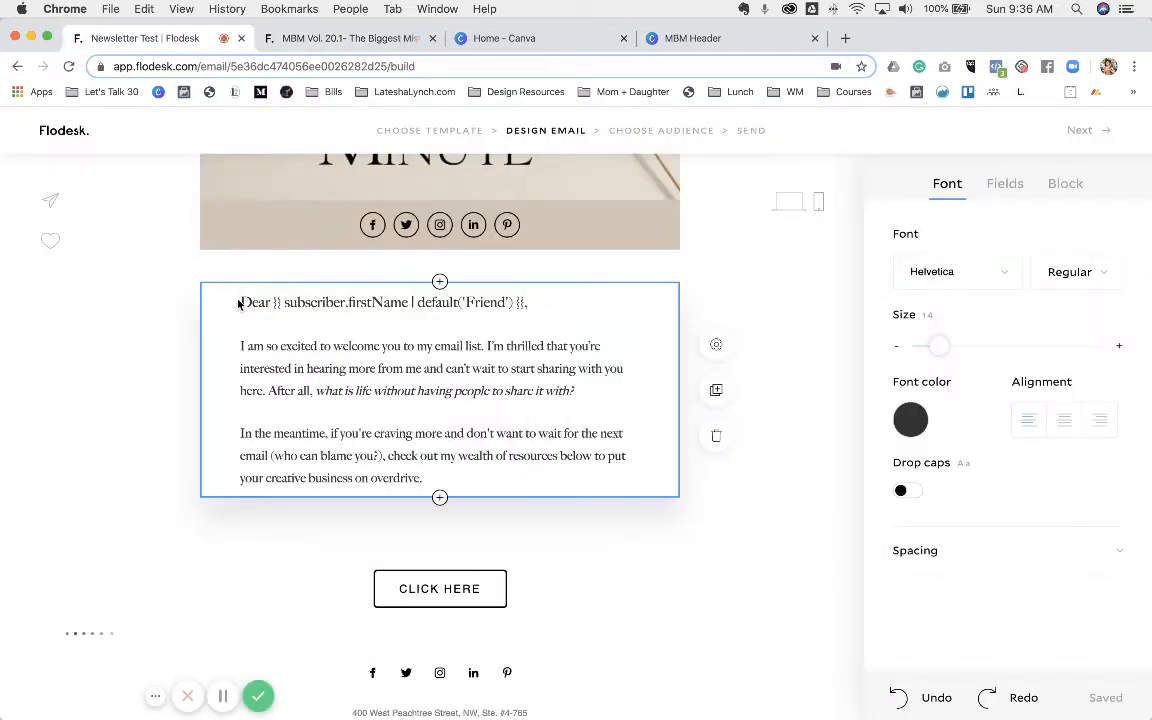
pyautogui.moveTo(240, 301); pyautogui.dragTo(530, 468)
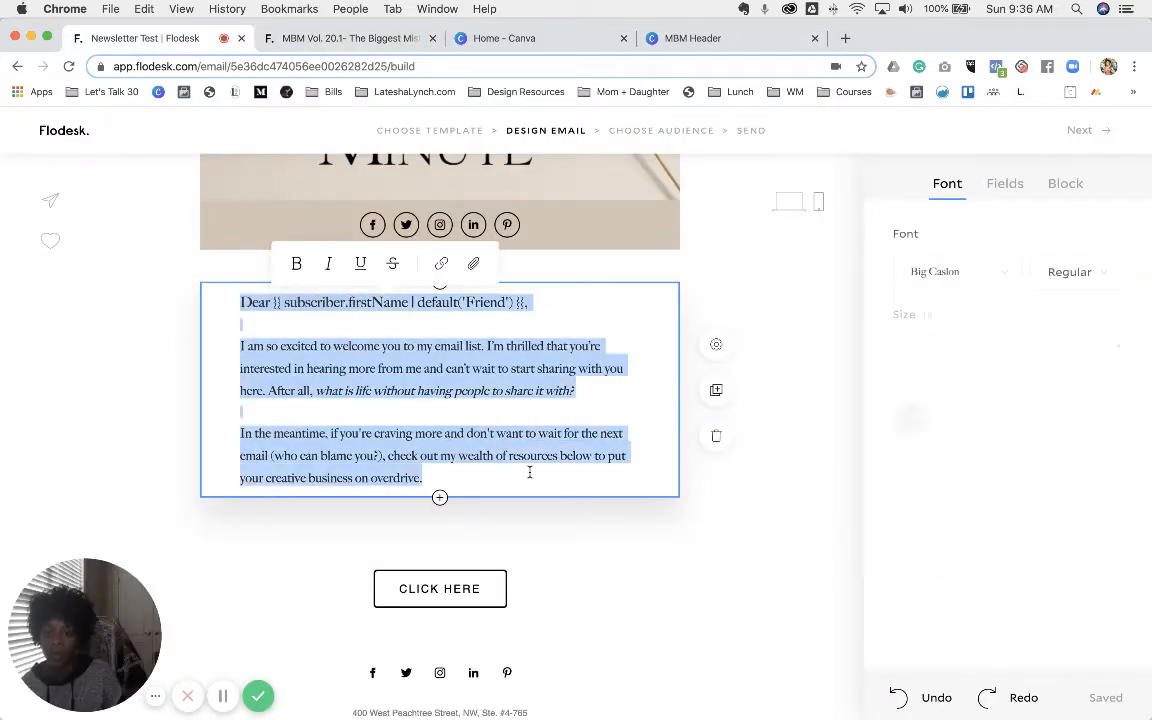
pyautogui.press('cmd+v')
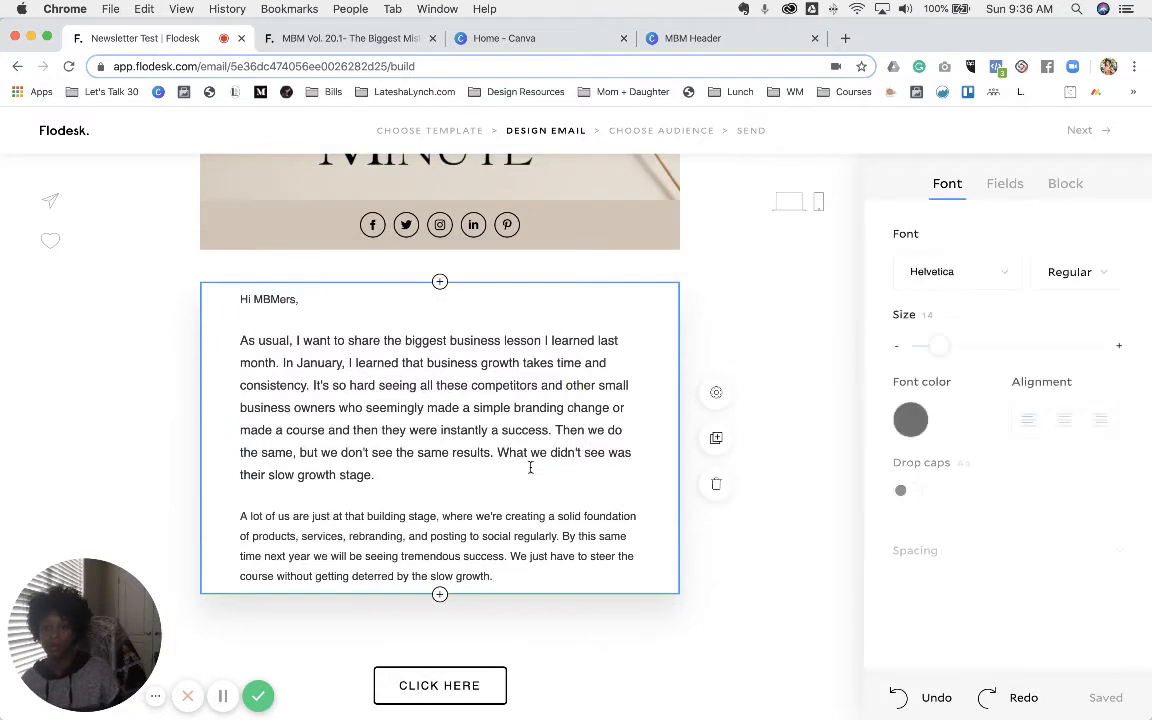
# - Set the pasted letter in Big Caslon at size 16
pyautogui.moveTo(531, 579); pyautogui.dragTo(240, 298)
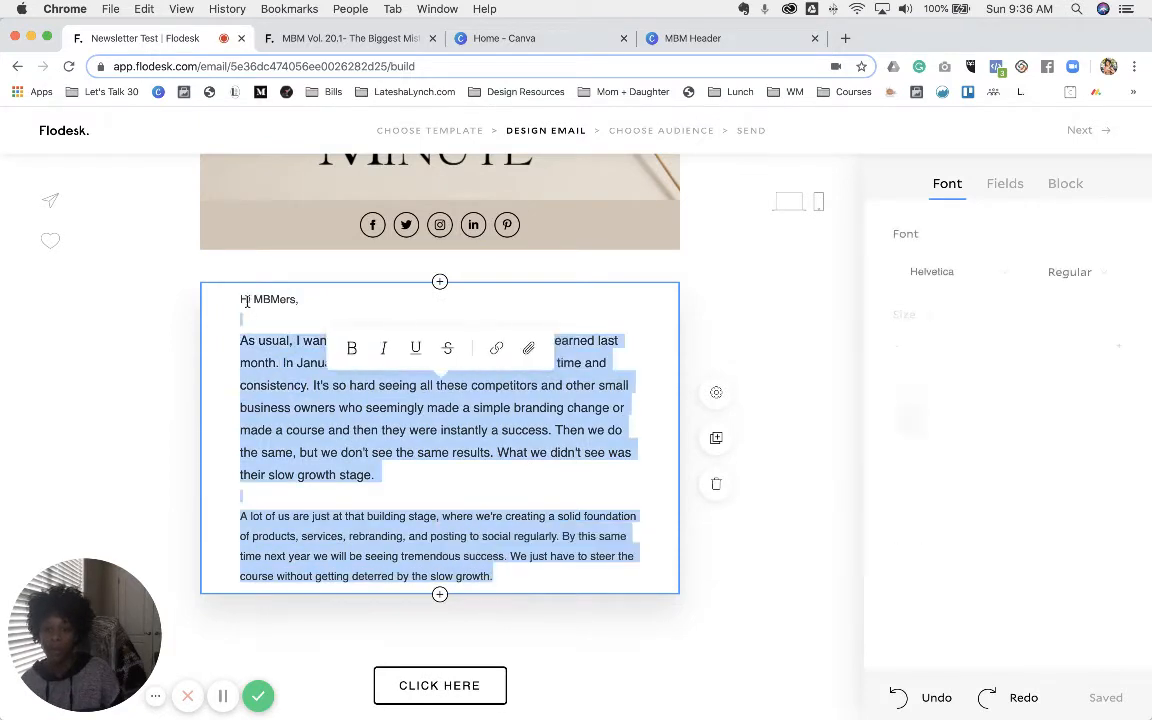
pyautogui.click(1006, 271)
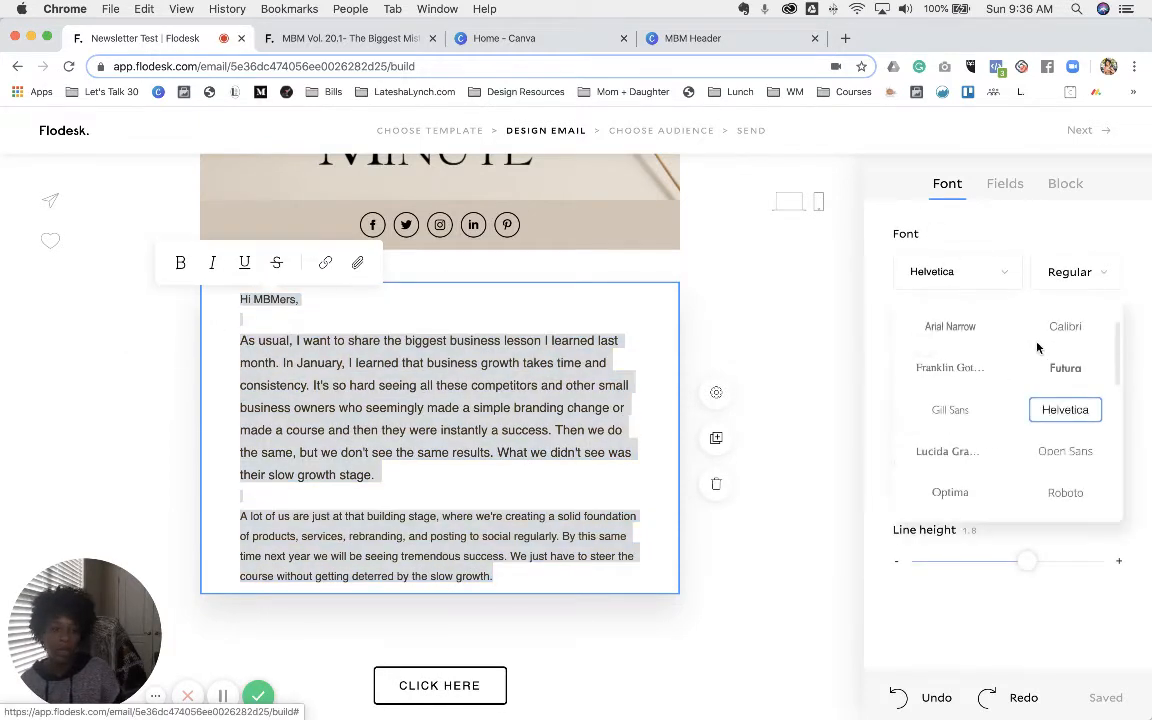
pyautogui.scroll(-4, 1040, 350)
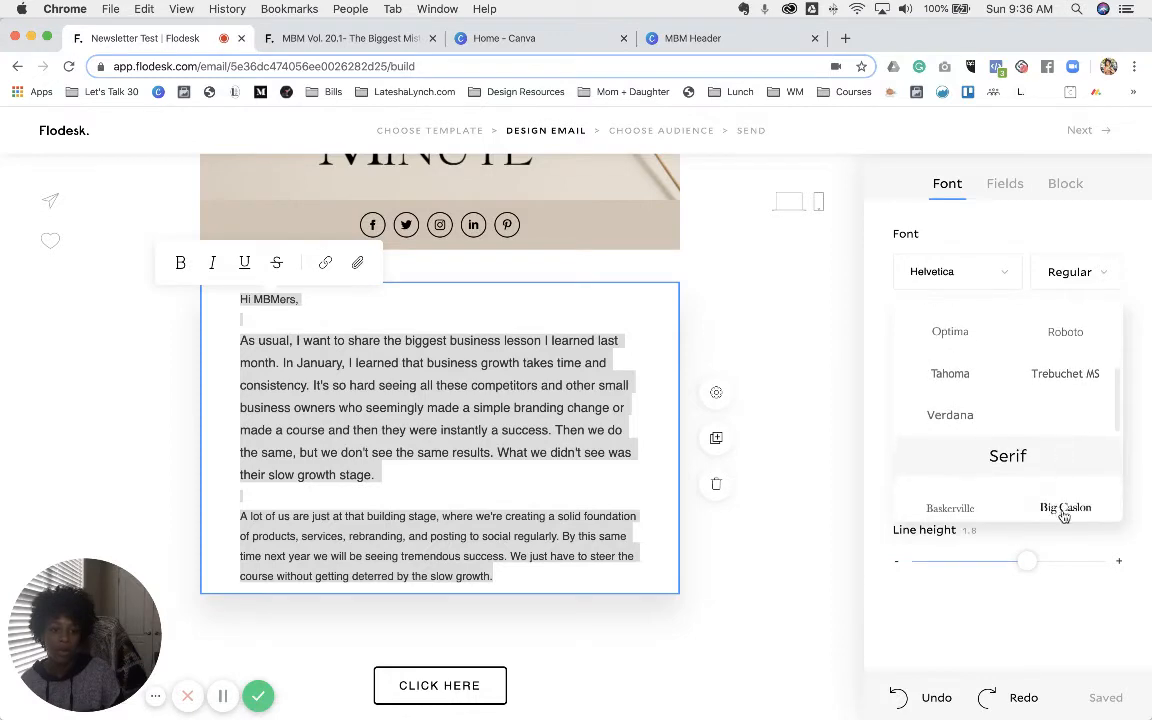
pyautogui.click(1065, 510)
pyautogui.click(1119, 347)
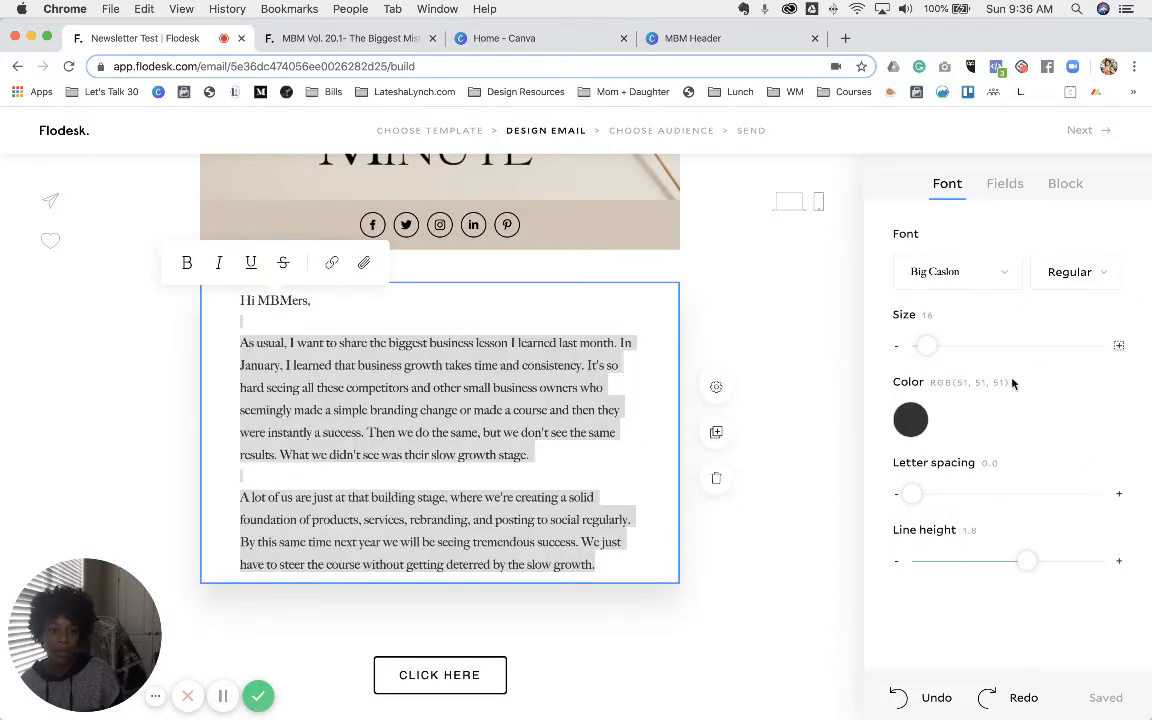
pyautogui.click(298, 311)
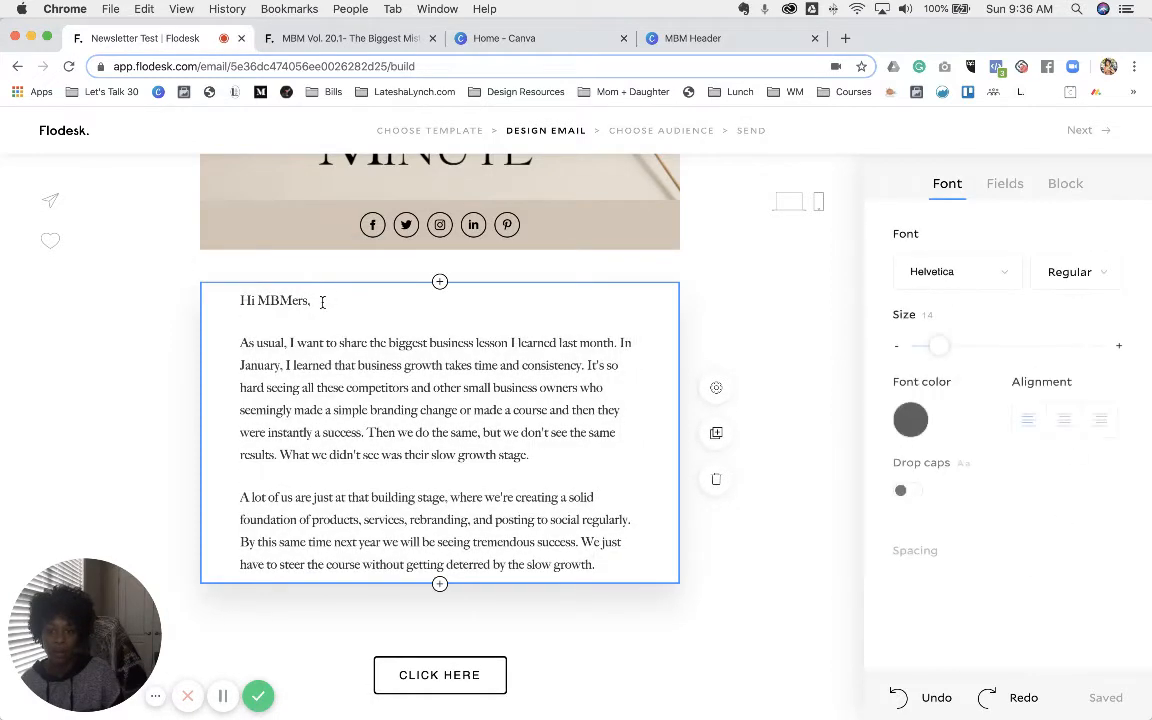
# - Enlarge the 'Hi MBMers,' greeting line to size 18
pyautogui.tripleClick(337, 301)
pyautogui.click(1119, 346)
pyautogui.click(1119, 346)
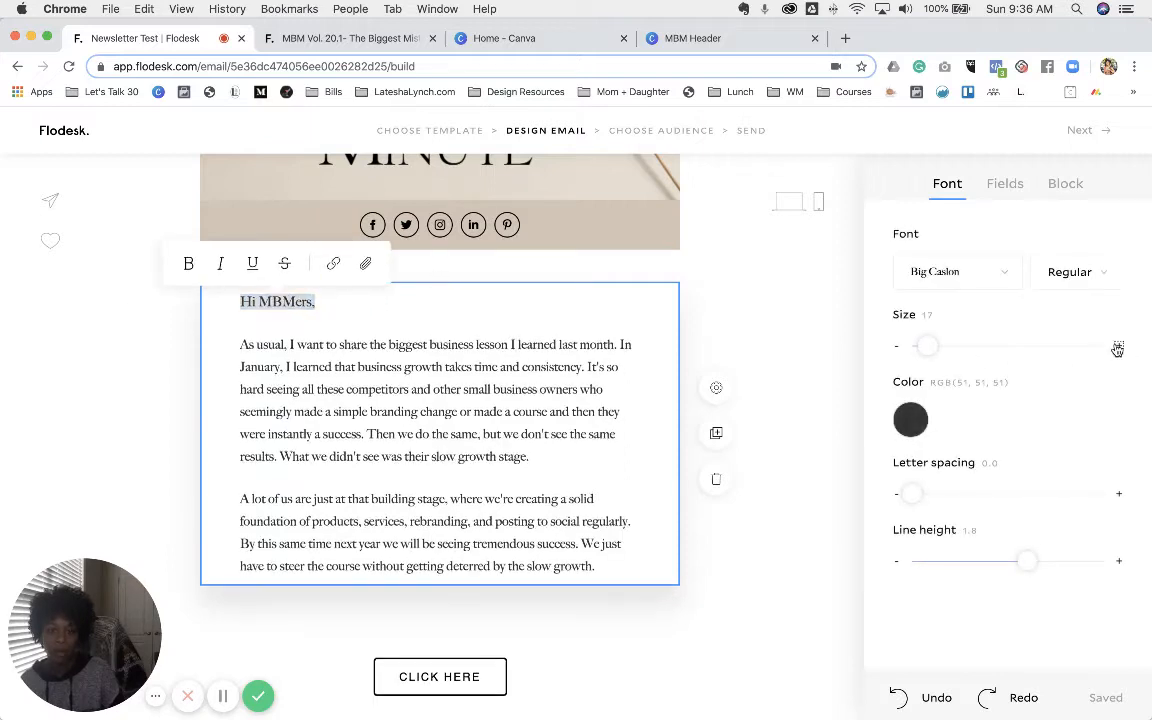
pyautogui.click(515, 458)
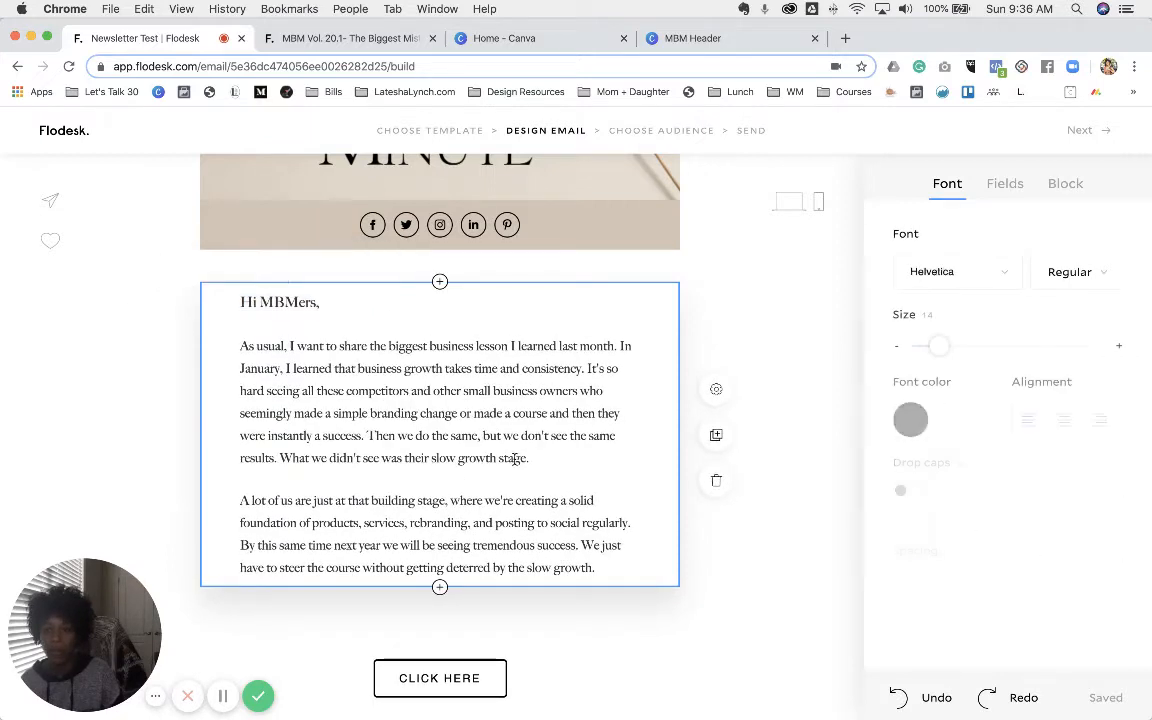
pyautogui.click(340, 38)
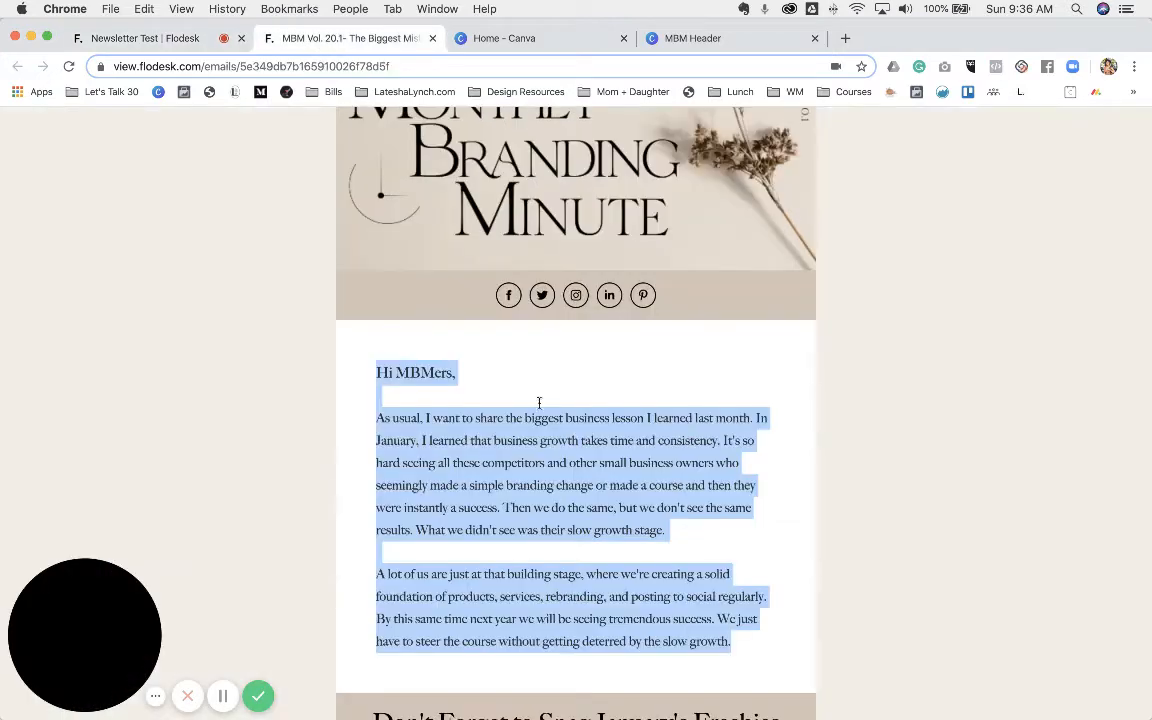
pyautogui.scroll(-5, 567, 427)
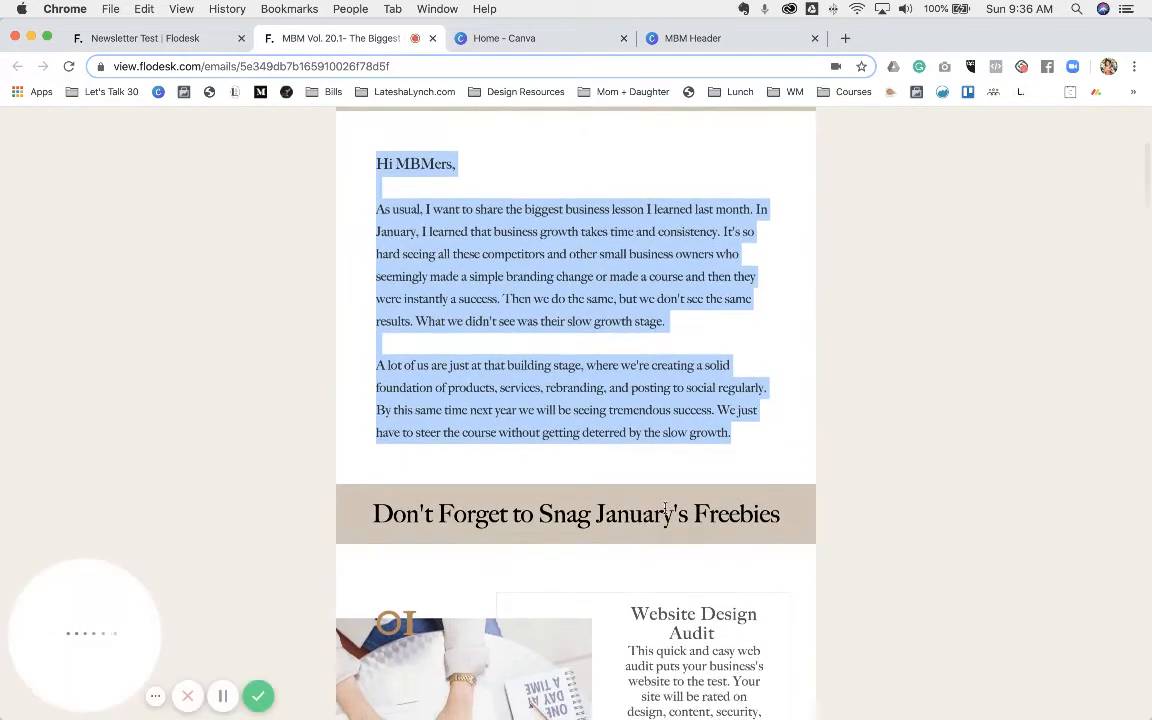
pyautogui.click(191, 40)
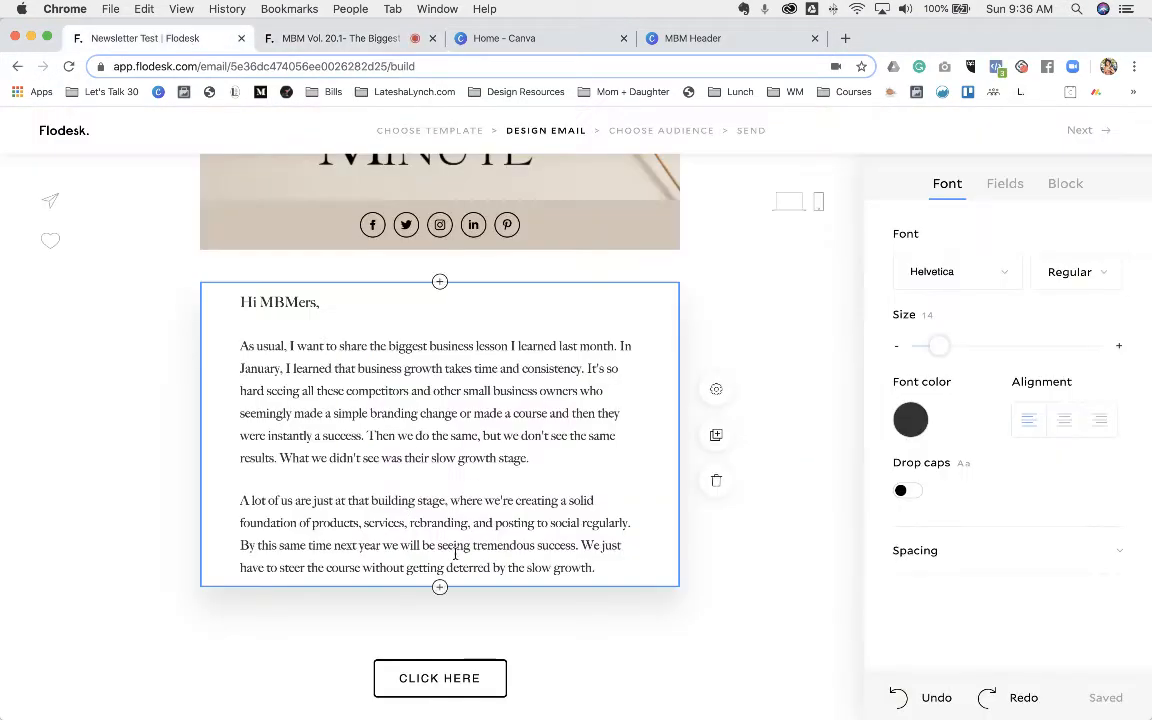
# - Add a text block below the letter reading 'Don't Forget to Snag January's Freebies'
pyautogui.click(440, 588)
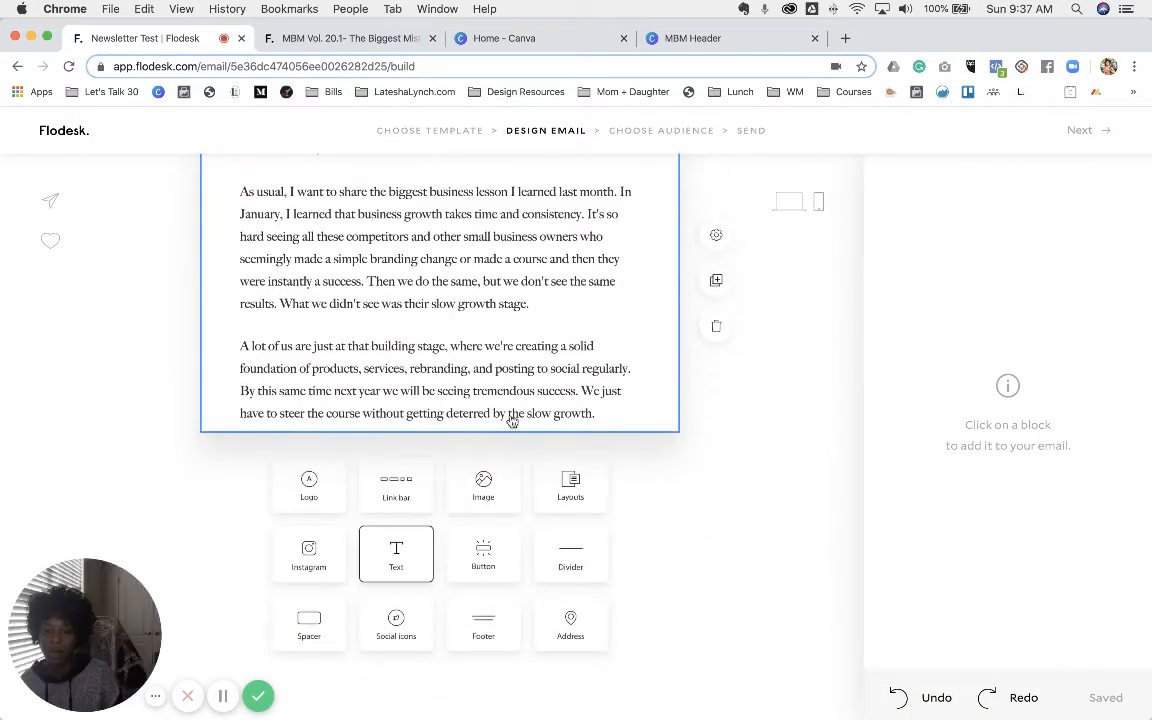
pyautogui.click(339, 42)
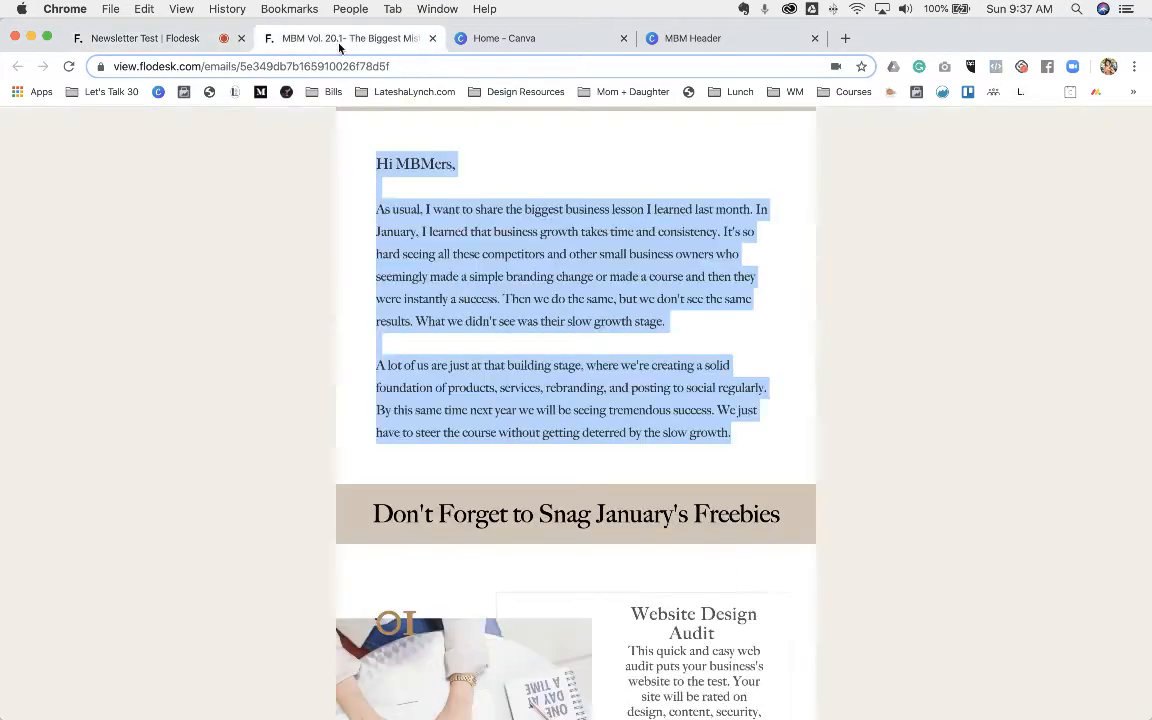
pyautogui.tripleClick(458, 510)
pyautogui.rightClick(463, 508)
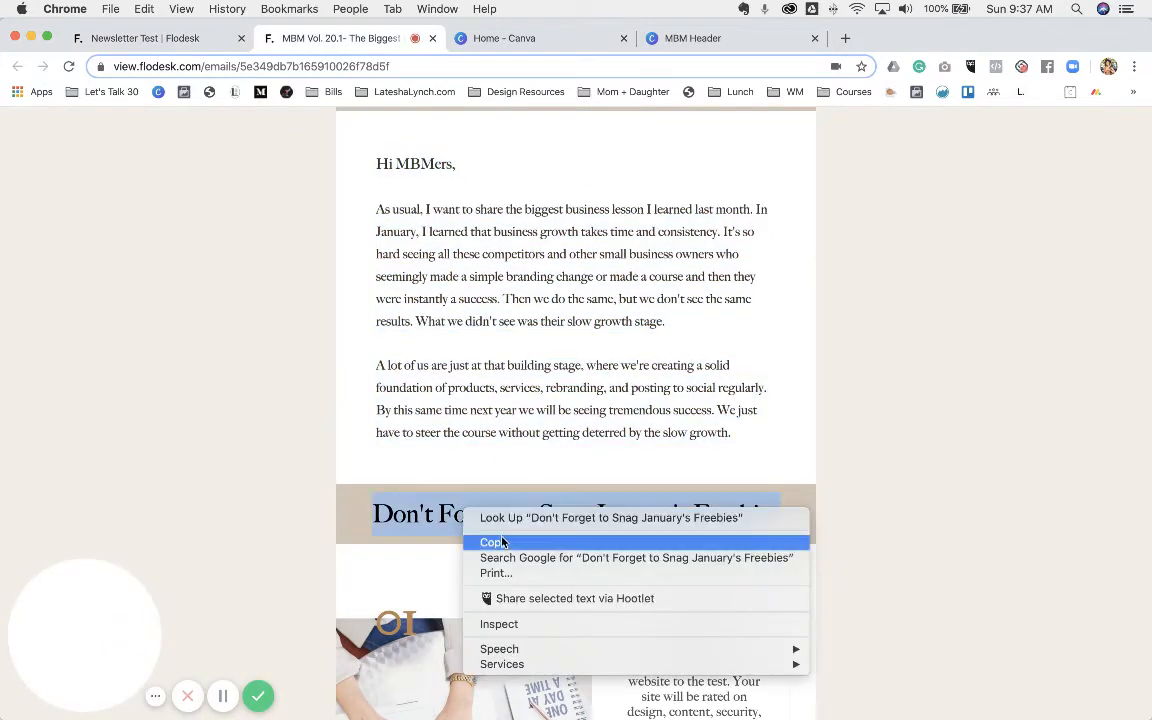
pyautogui.click(505, 543)
pyautogui.click(180, 38)
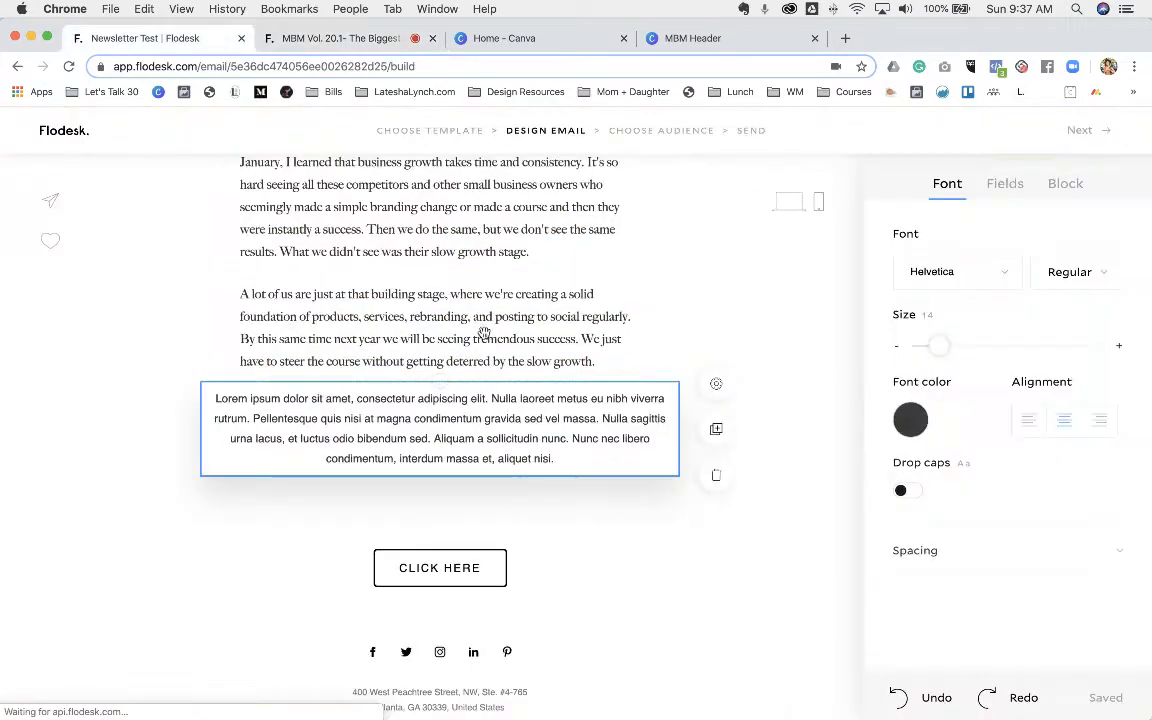
pyautogui.tripleClick(402, 444)
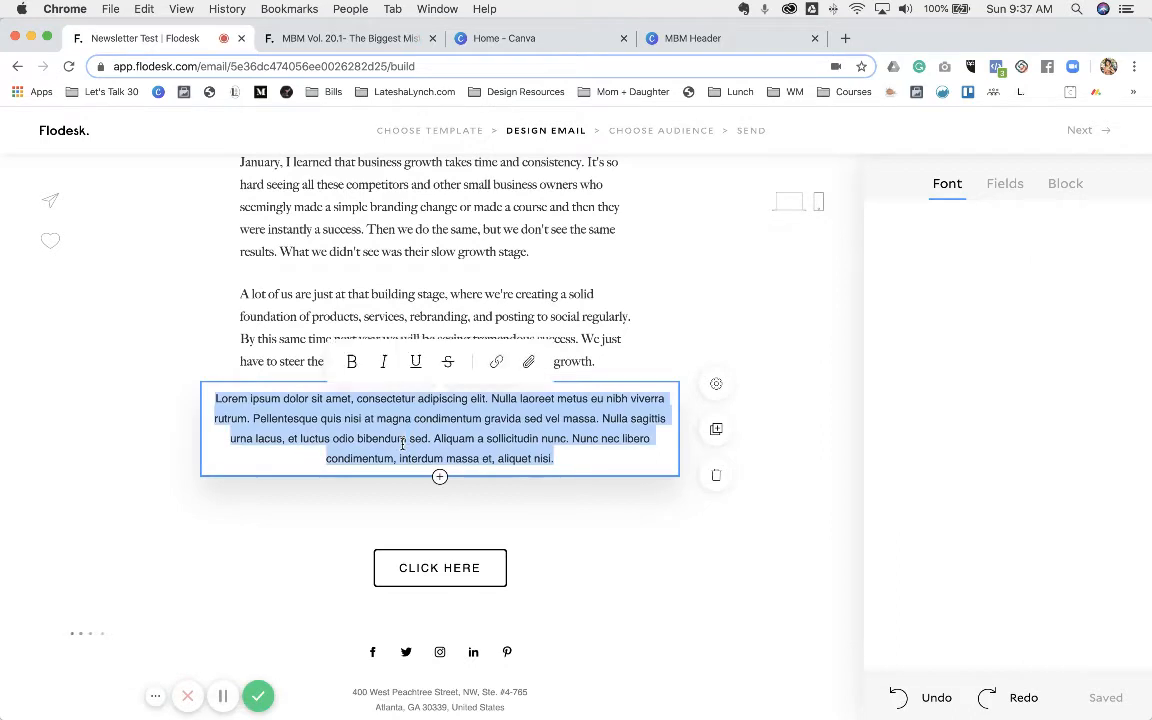
pyautogui.press('super+v')
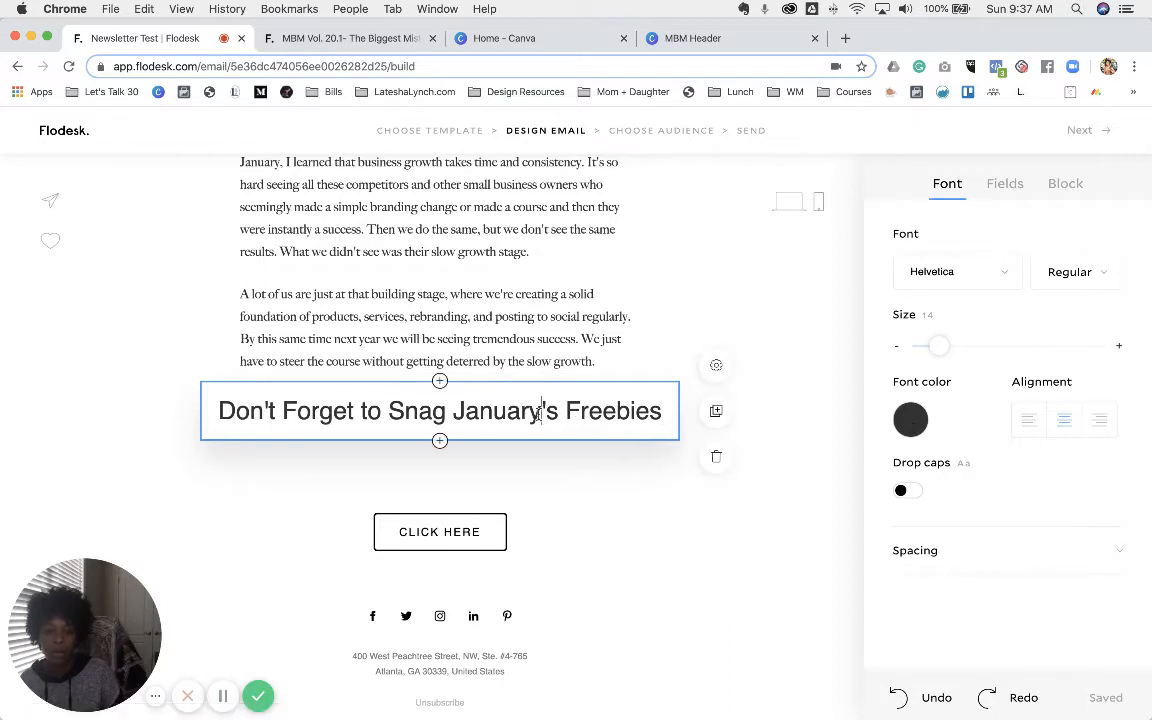
# - Set the freebies heading in Big Caslon
pyautogui.press('super+a')
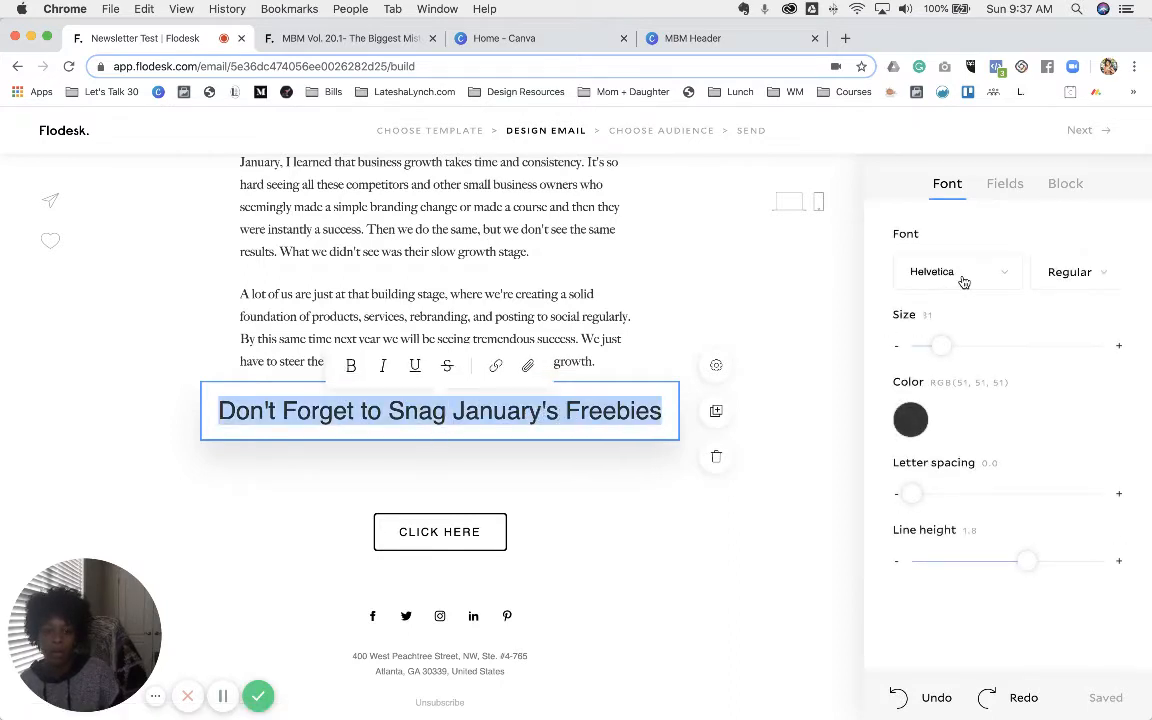
pyautogui.click(963, 283)
pyautogui.scroll(-5, 1031, 427)
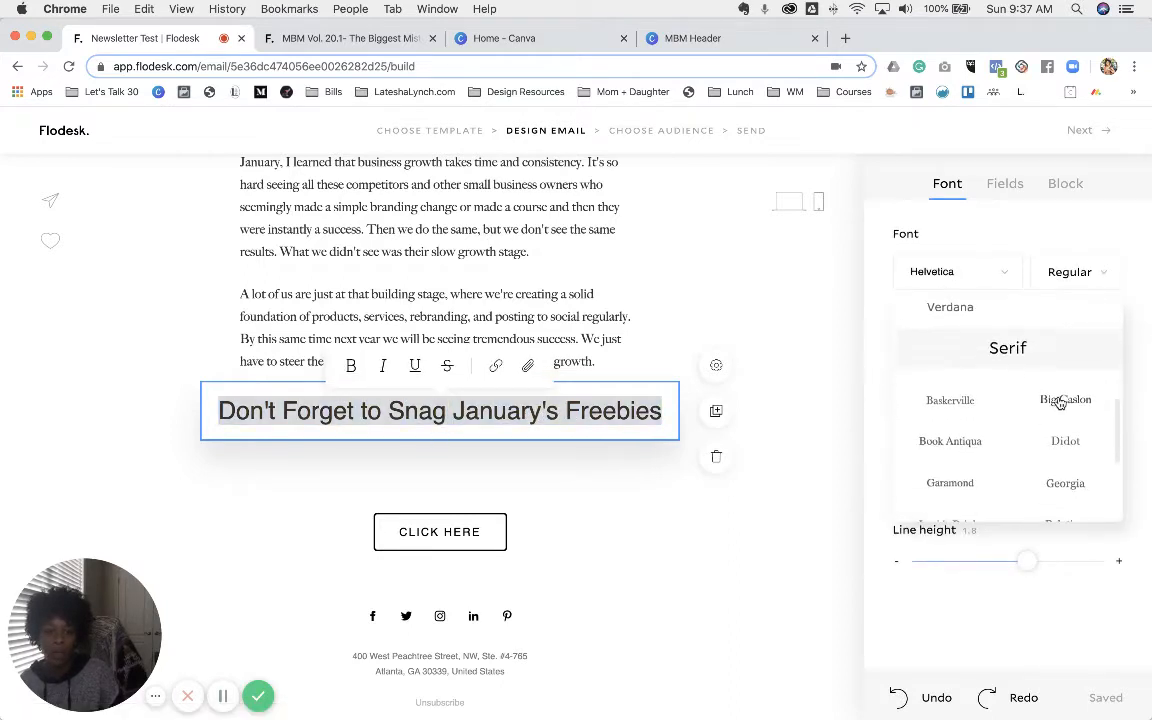
pyautogui.click(1061, 401)
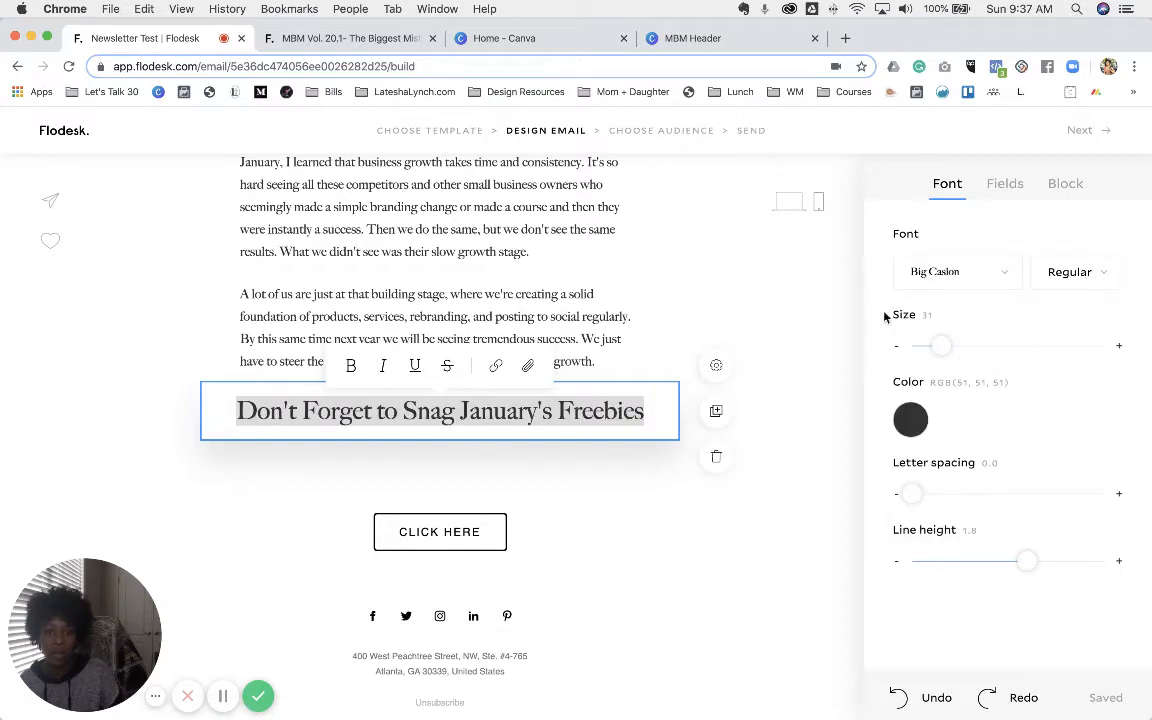
pyautogui.click(1057, 193)
# - Fill the freebies heading block's background with custom colour #d5c4b6
pyautogui.click(360, 37)
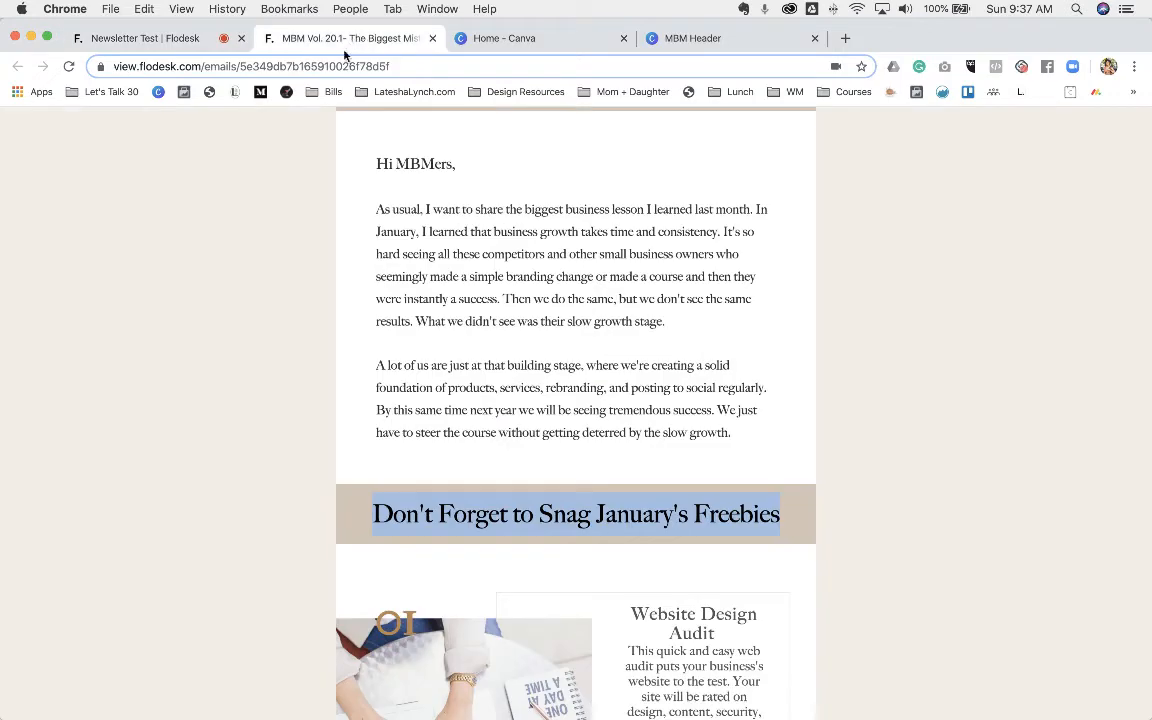
pyautogui.scroll(3, 340, 290)
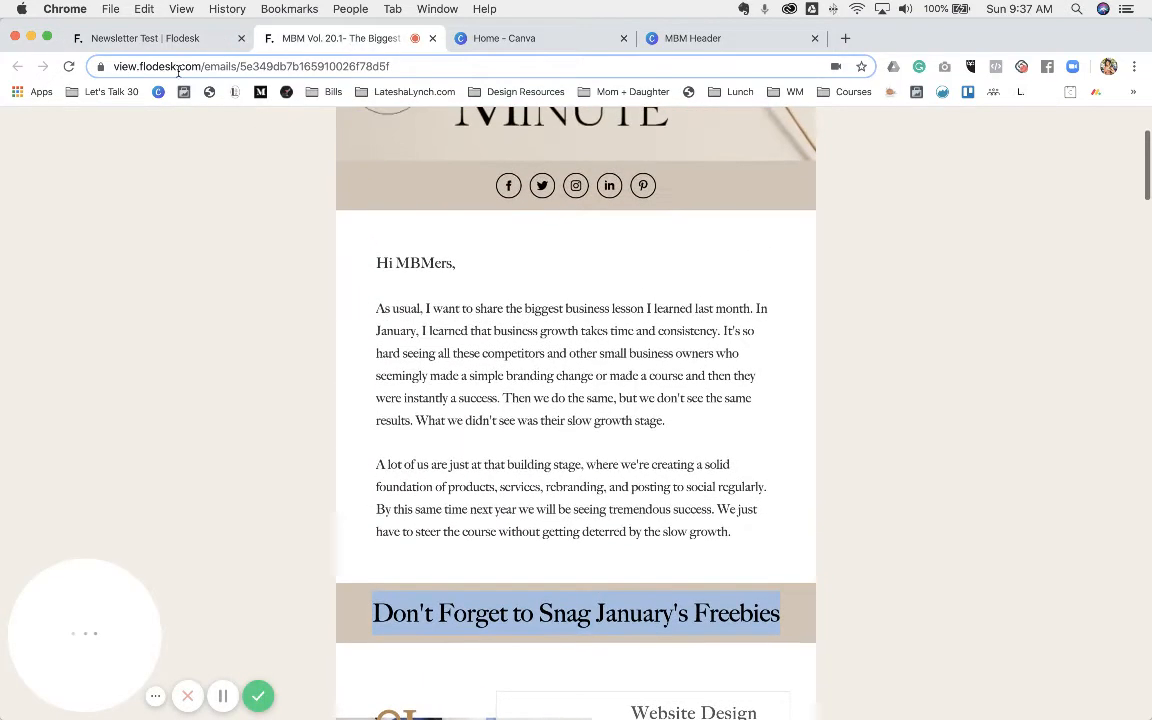
pyautogui.click(148, 38)
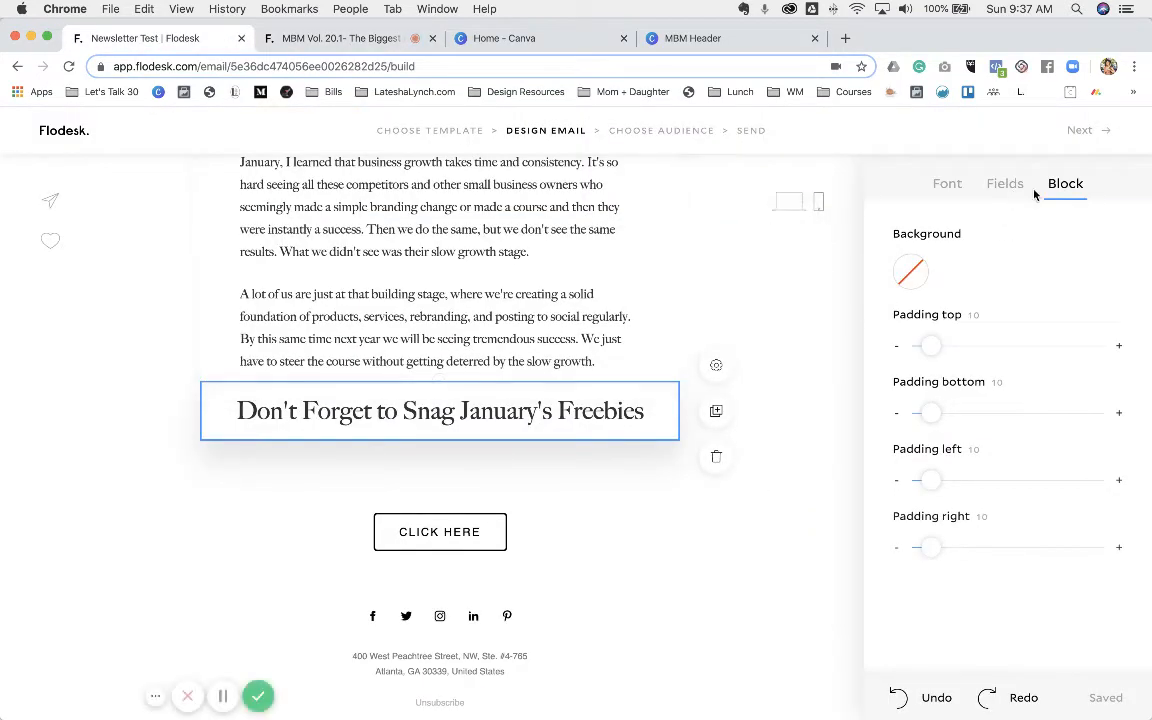
pyautogui.click(907, 279)
pyautogui.click(989, 561)
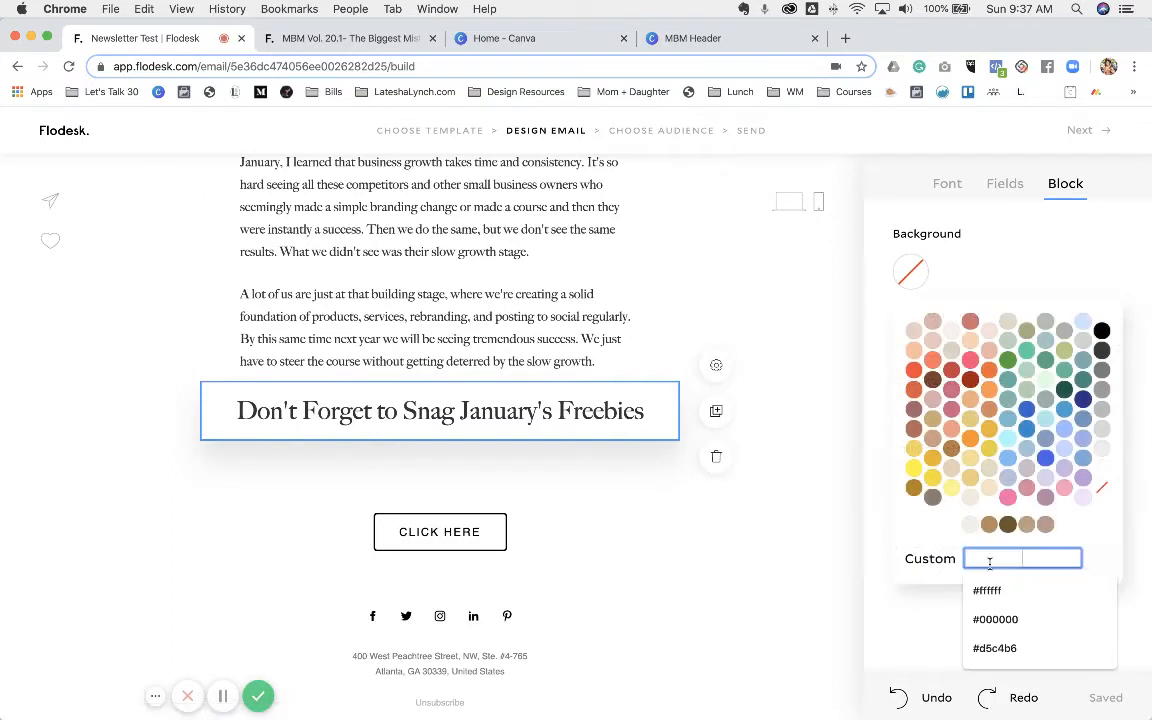
pyautogui.click(1003, 648)
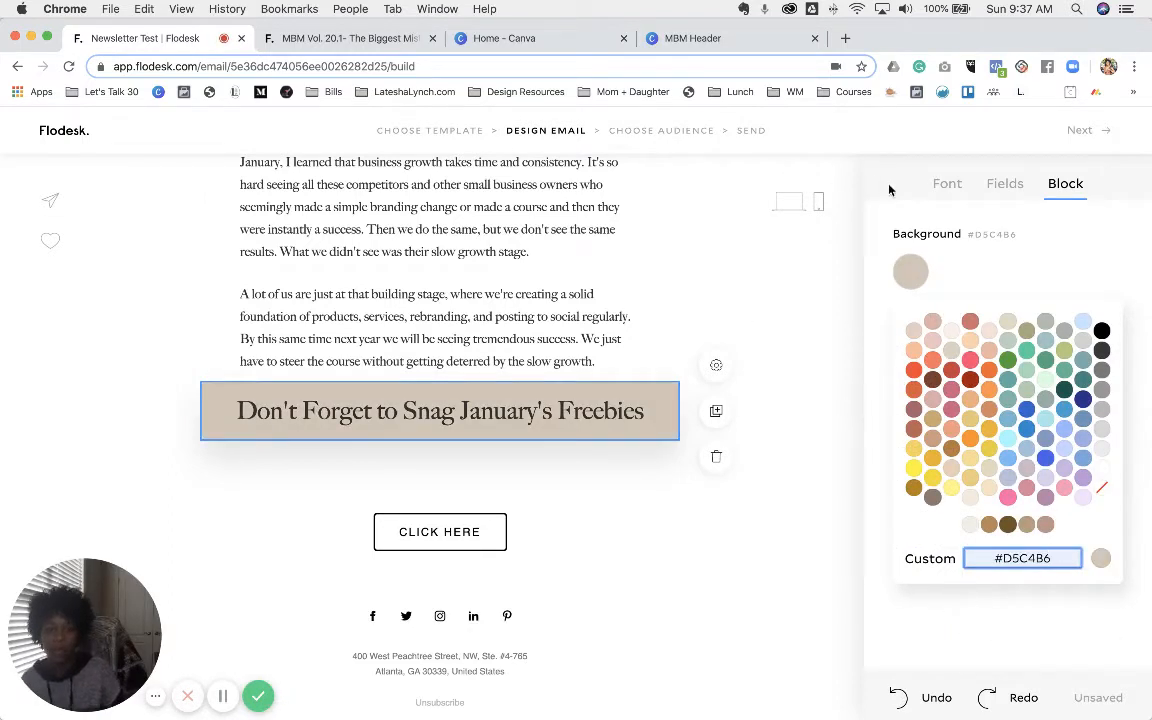
# - Deselect the heading and, after rechecking the published newsletter, open the email backdrop colours
pyautogui.click(112, 345)
pyautogui.click(345, 38)
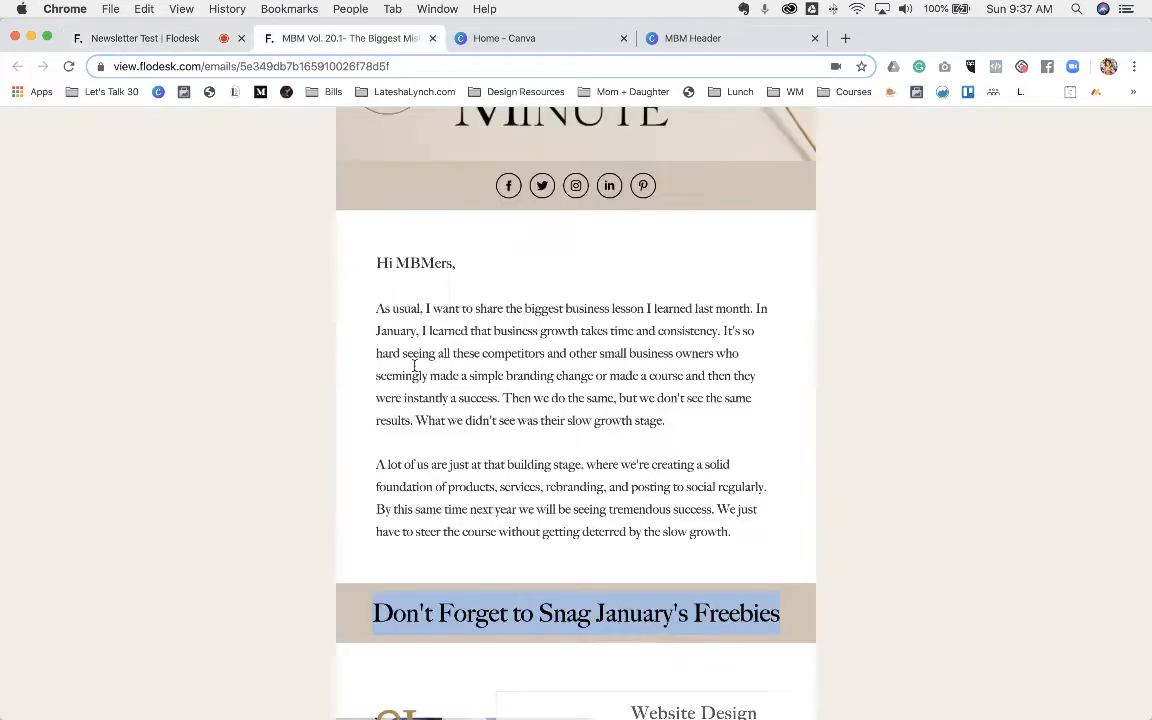
pyautogui.click(172, 40)
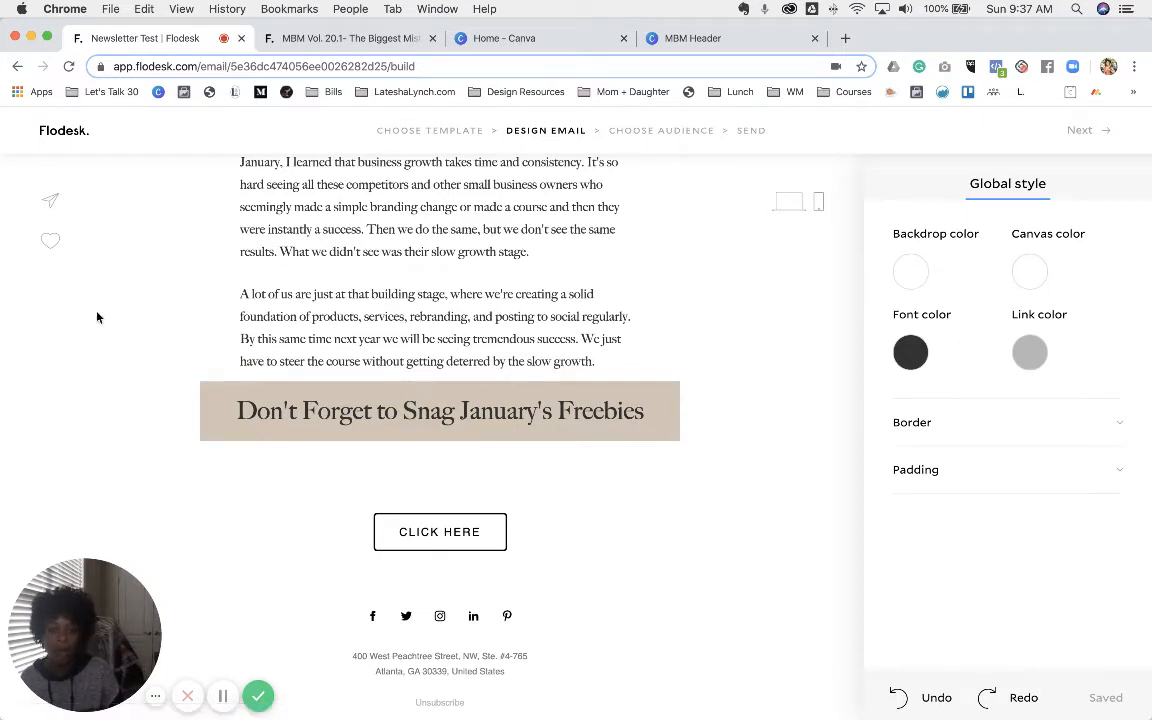
pyautogui.click(910, 276)
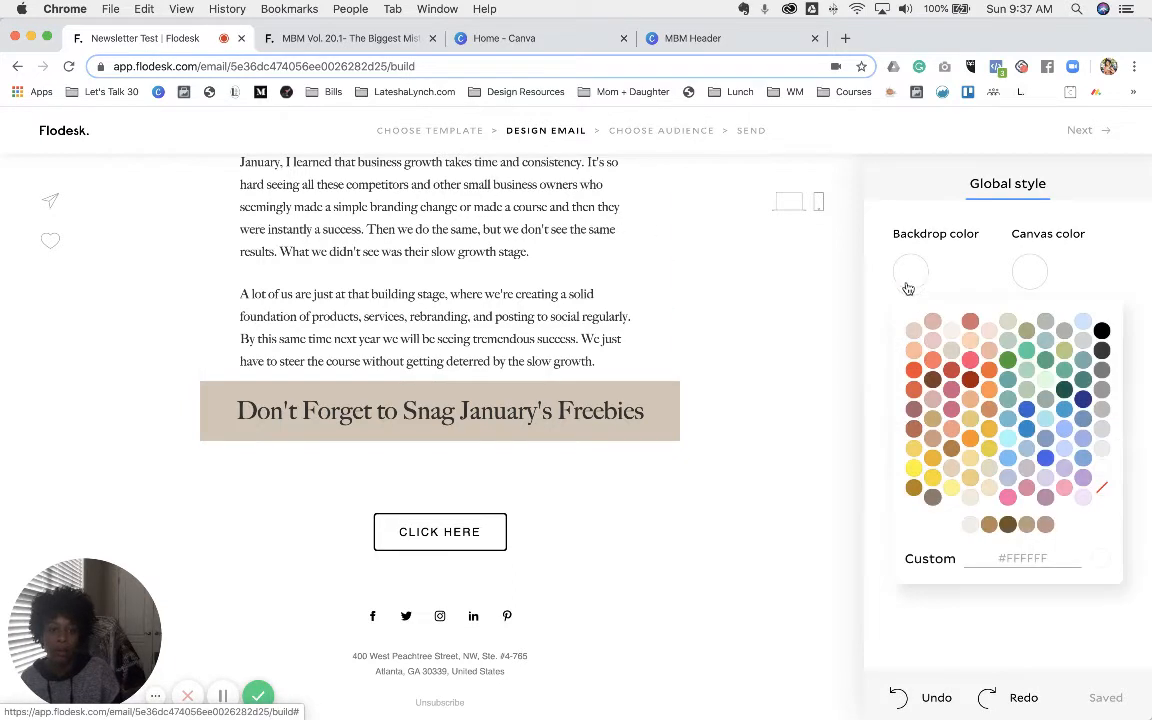
# - Try light beige #F4EFEB for backdrop and canvas, then make the canvas white
pyautogui.click(973, 531)
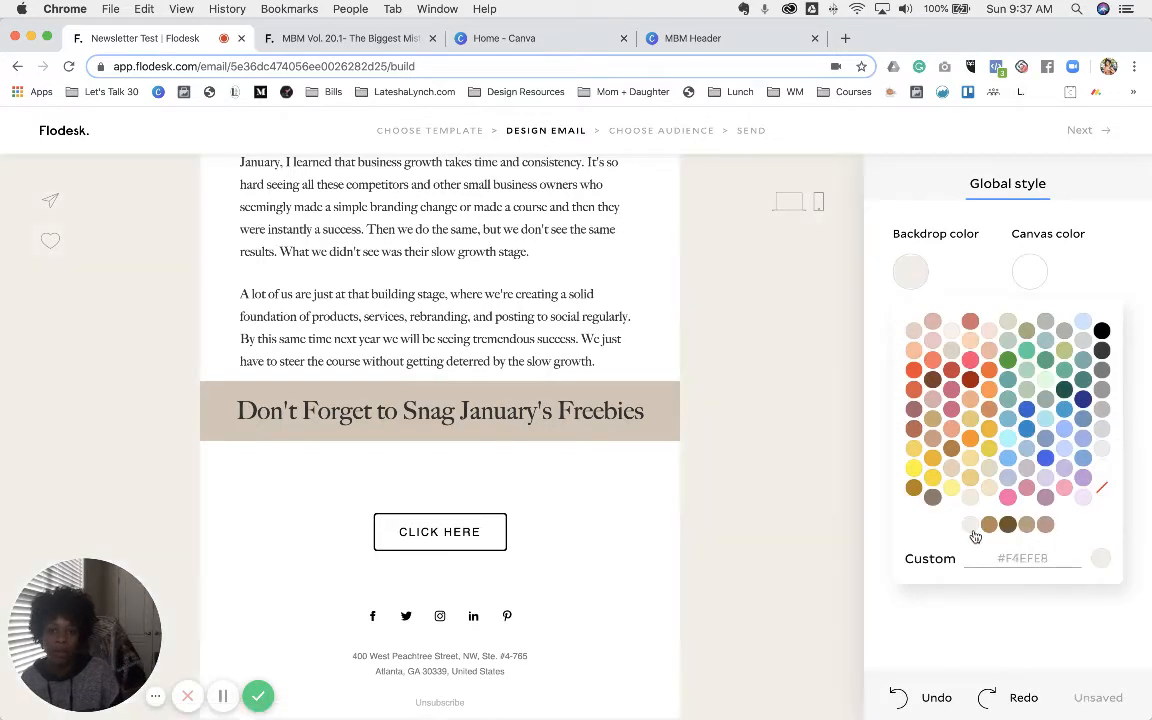
pyautogui.click(1030, 271)
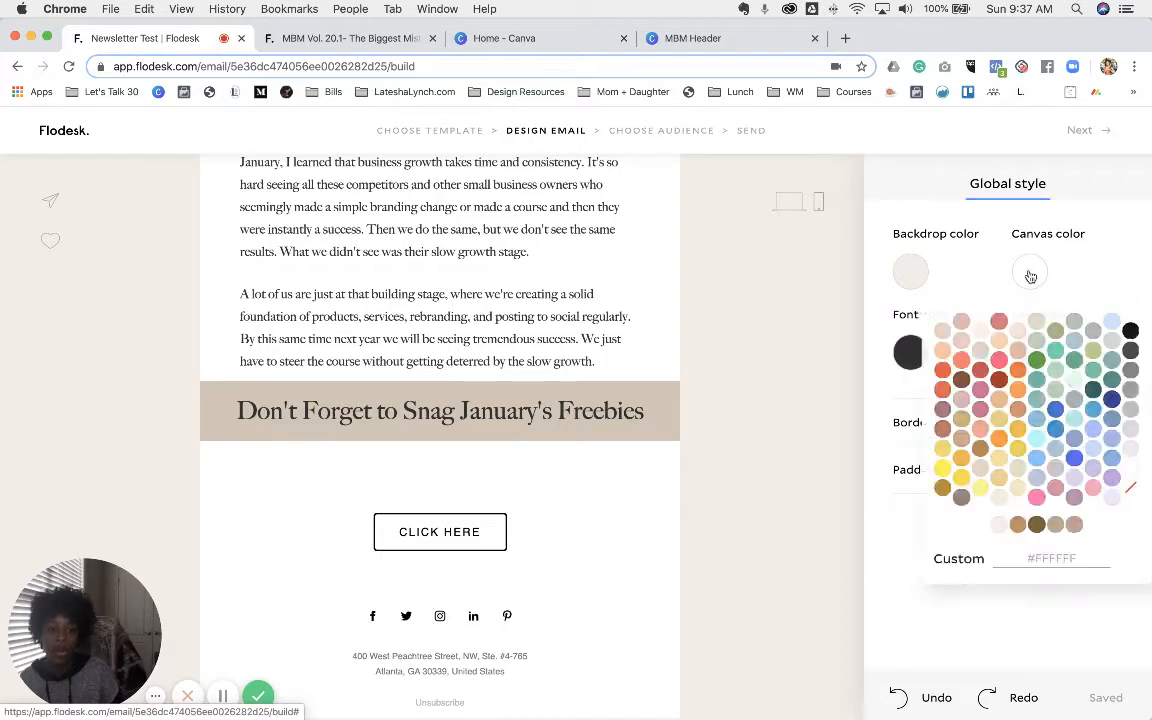
pyautogui.click(999, 527)
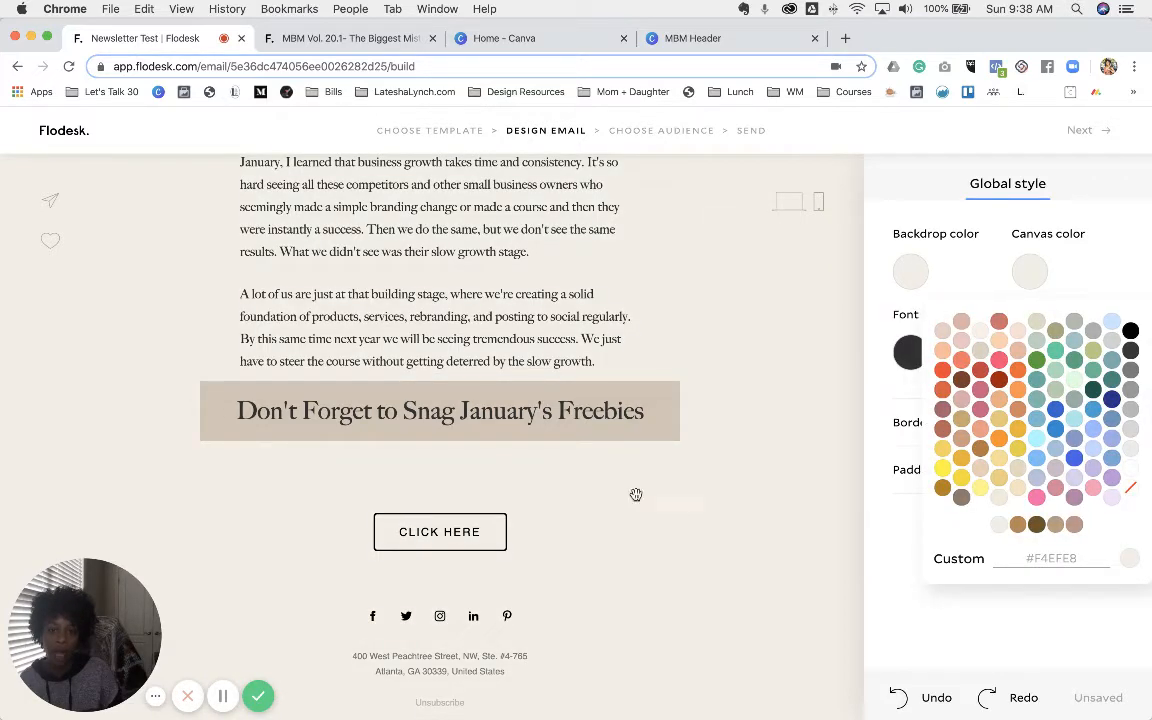
pyautogui.scroll(5, 576, 465)
pyautogui.scroll(-1, 573, 463)
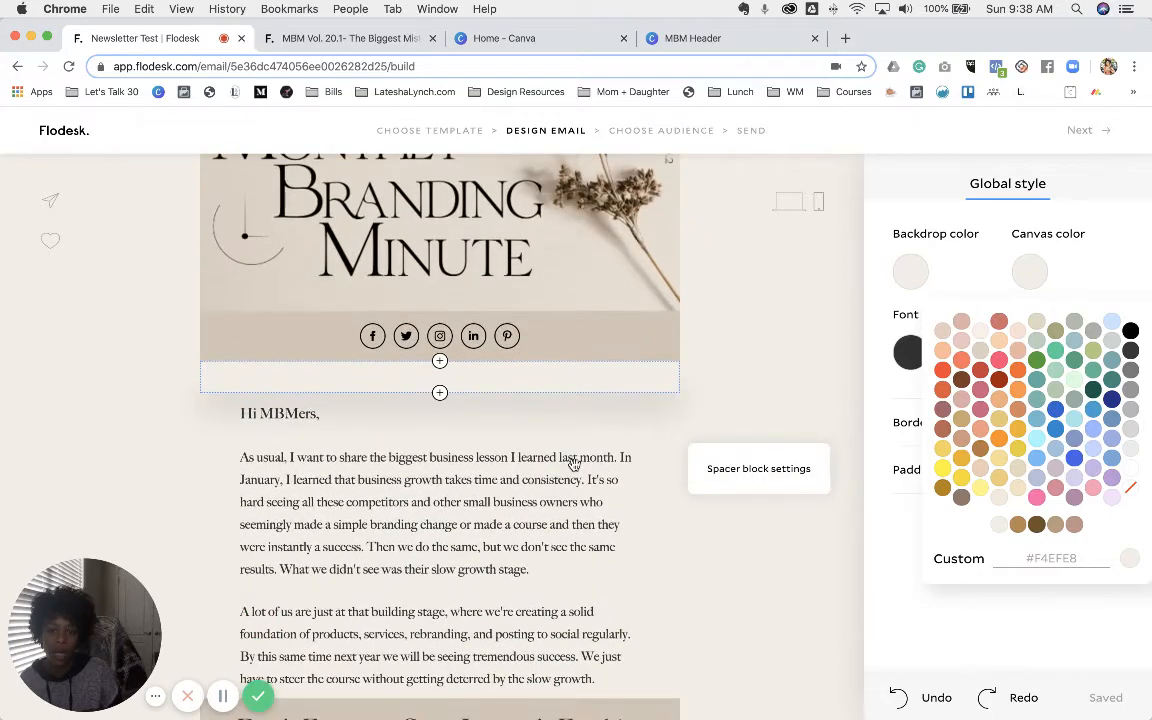
pyautogui.scroll(-3, 573, 463)
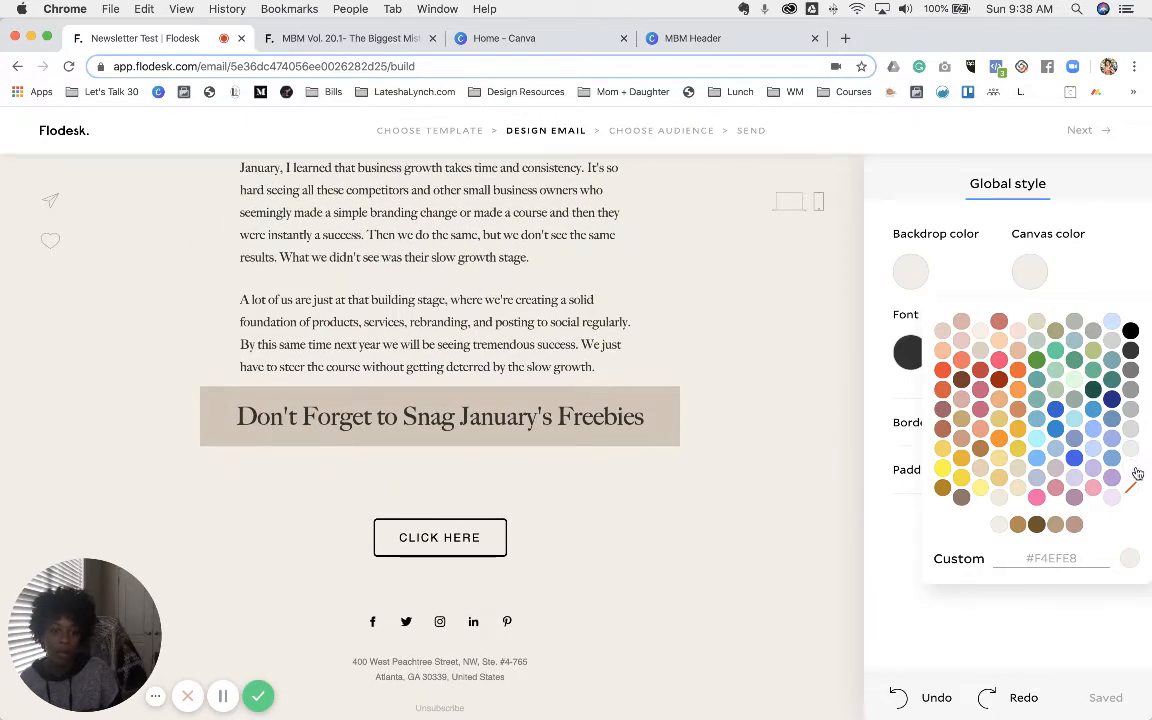
pyautogui.click(1133, 470)
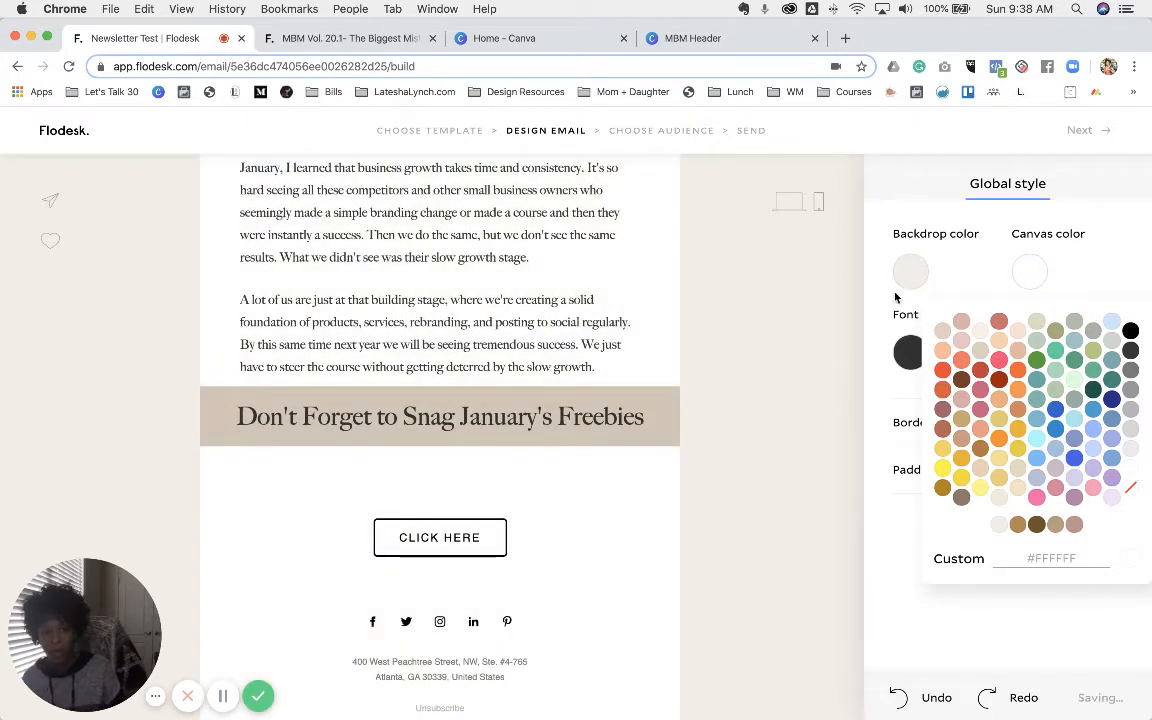
# - Make the body text black and the link colour tan #B88755
pyautogui.click(889, 337)
pyautogui.click(910, 355)
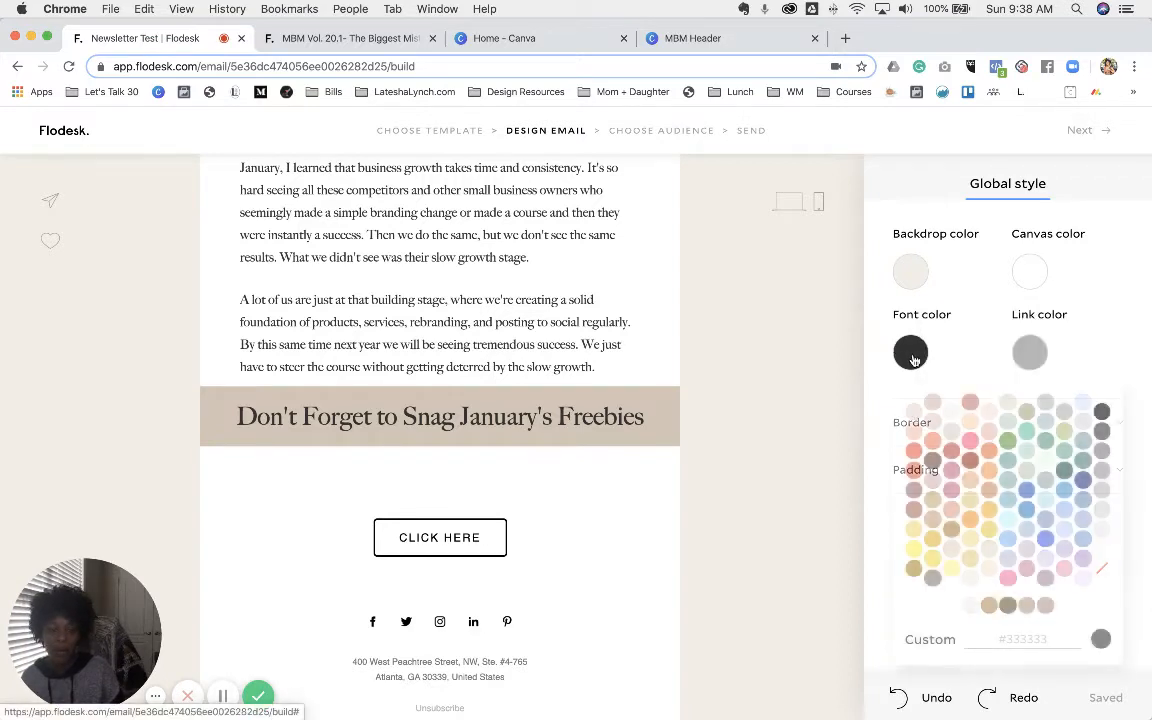
pyautogui.click(1100, 411)
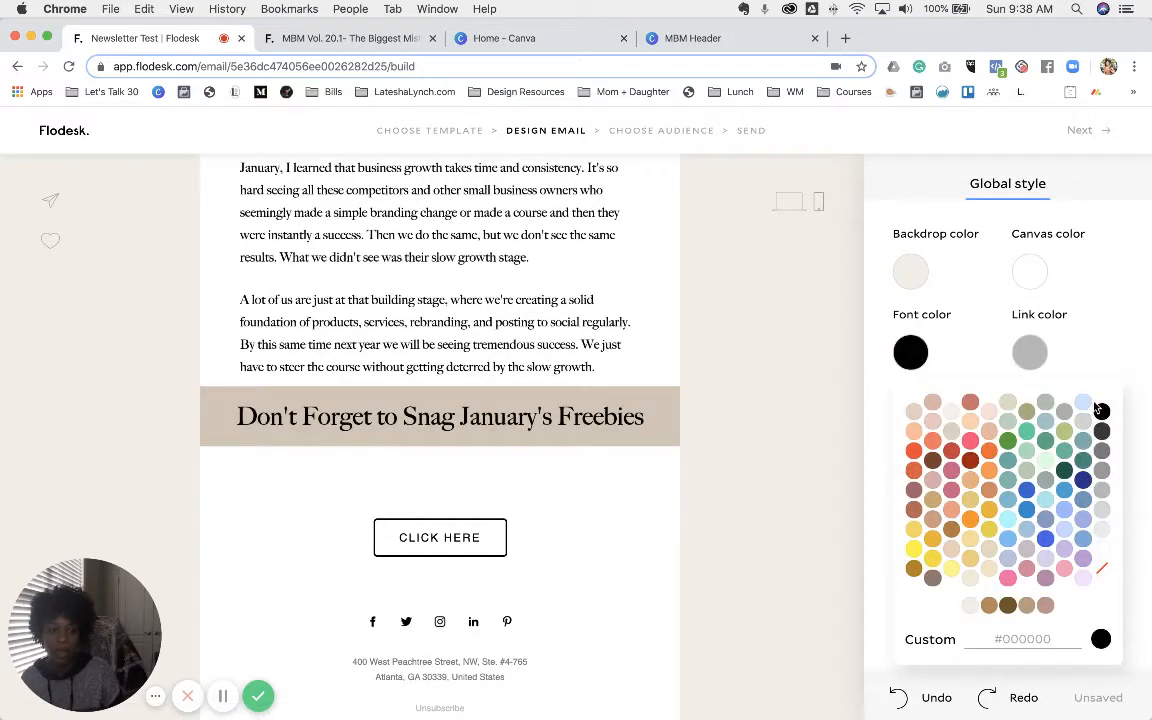
pyautogui.click(1041, 352)
pyautogui.click(1036, 352)
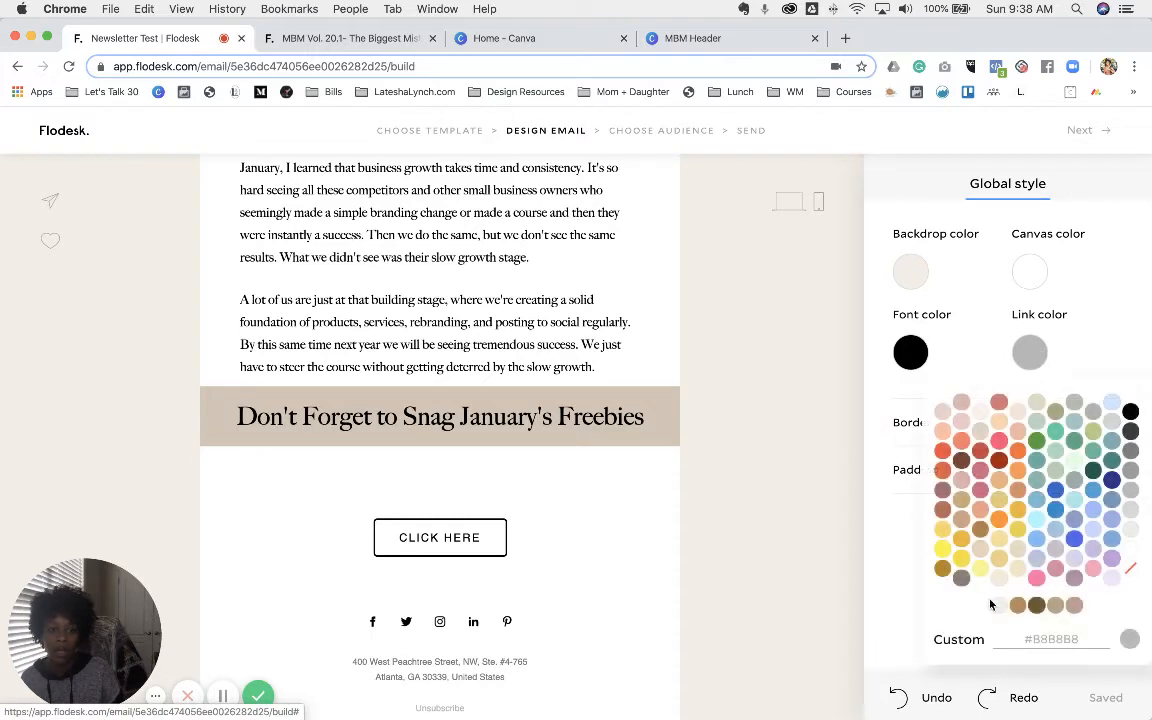
pyautogui.click(1018, 606)
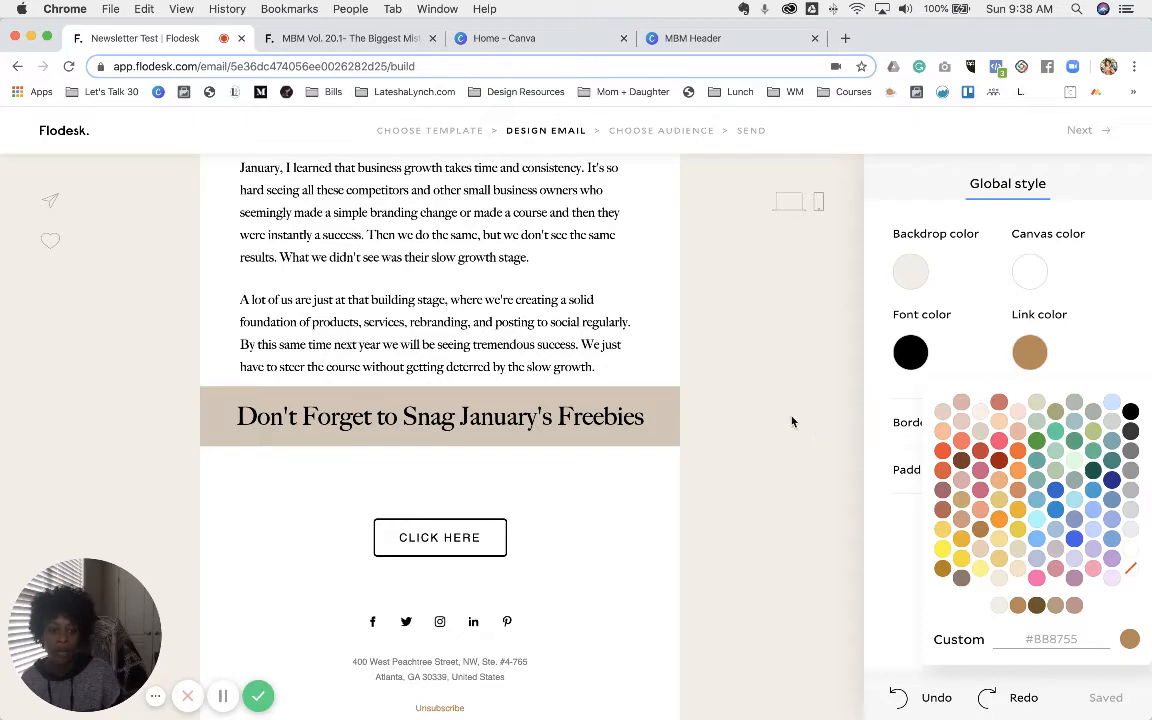
# - Scroll the published newsletter to review its freebie section
pyautogui.click(365, 38)
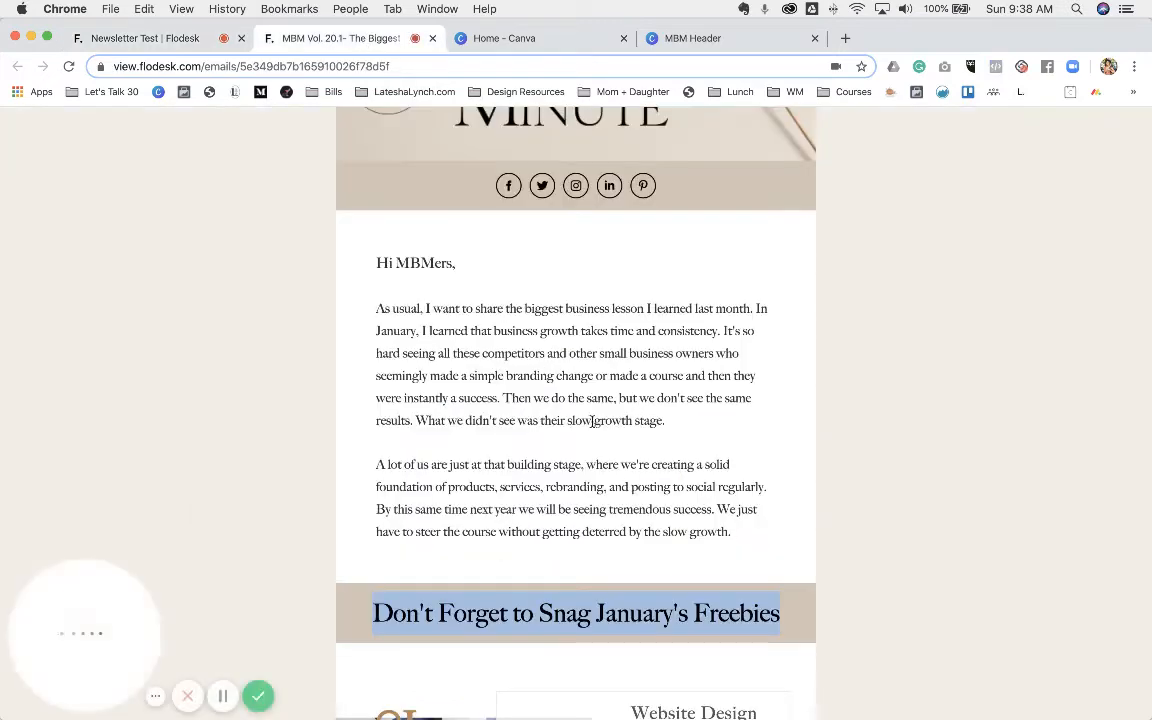
pyautogui.scroll(-3, 602, 437)
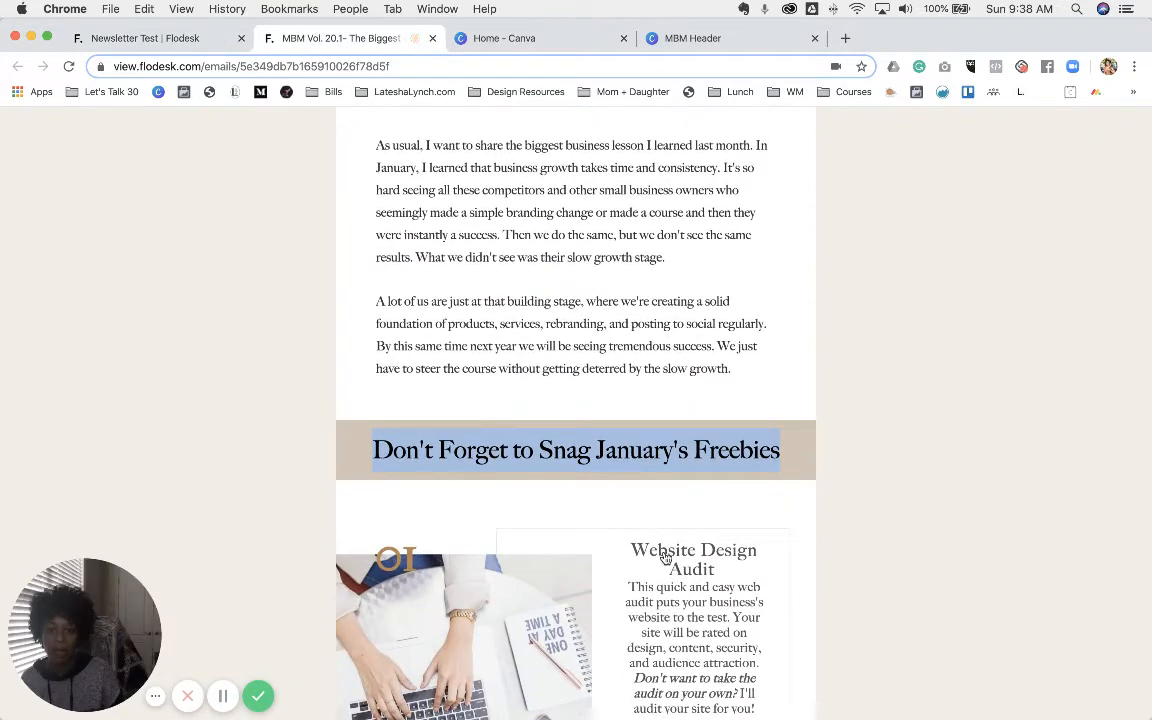
pyautogui.scroll(-2, 670, 558)
pyautogui.scroll(-2, 678, 562)
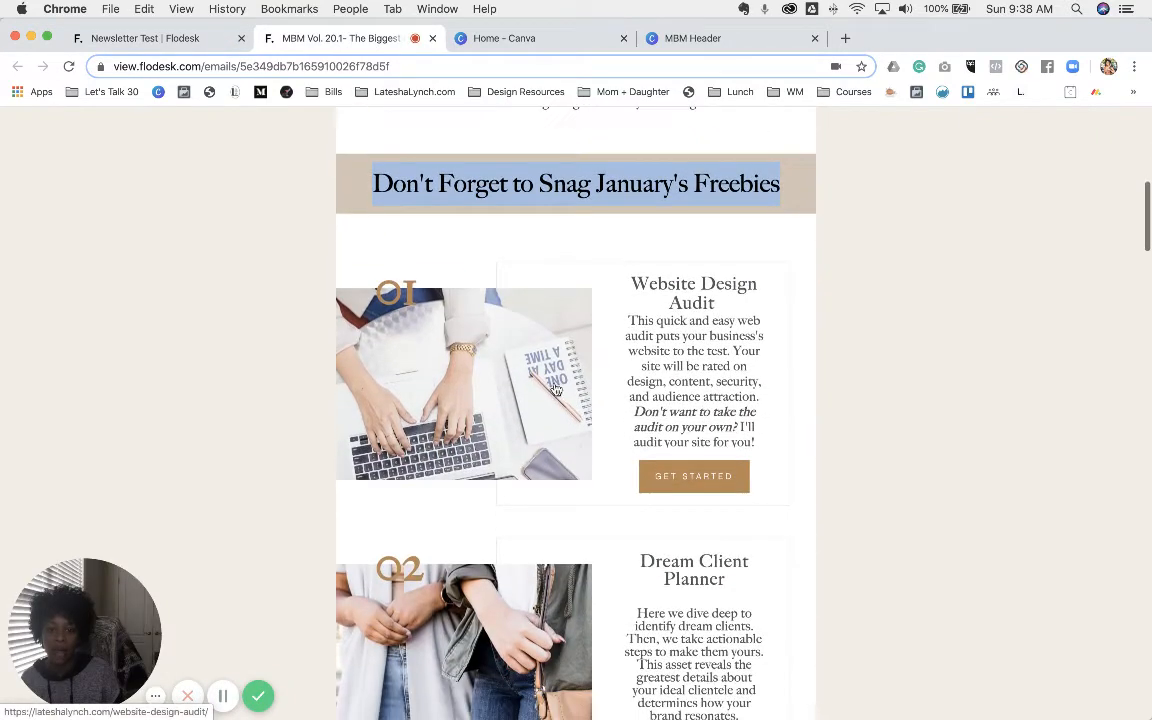
pyautogui.click(175, 38)
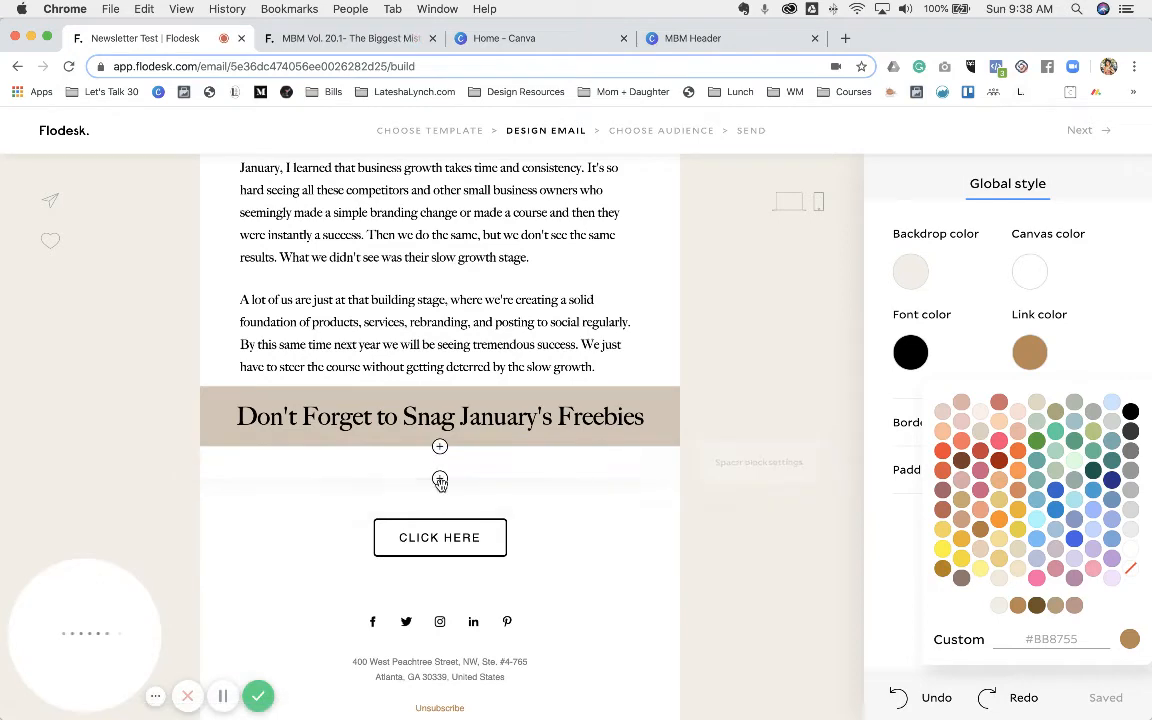
# - Insert the numbered Backpack layout block below the Freebies heading
pyautogui.click(440, 480)
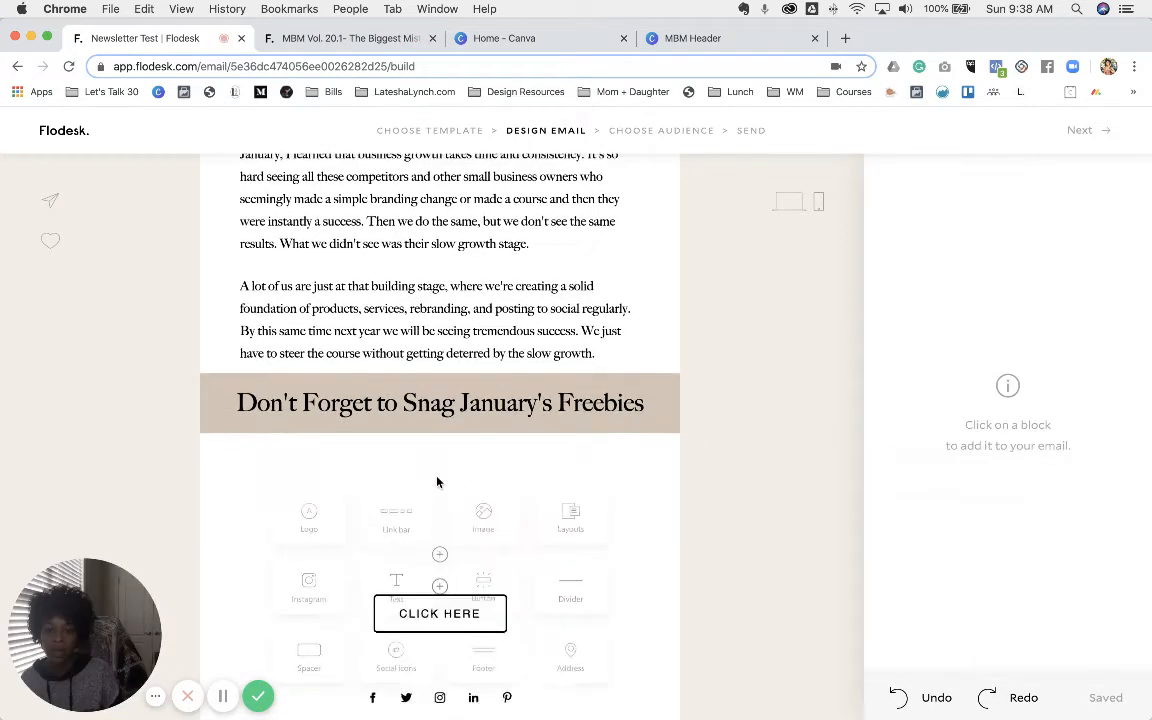
pyautogui.click(573, 518)
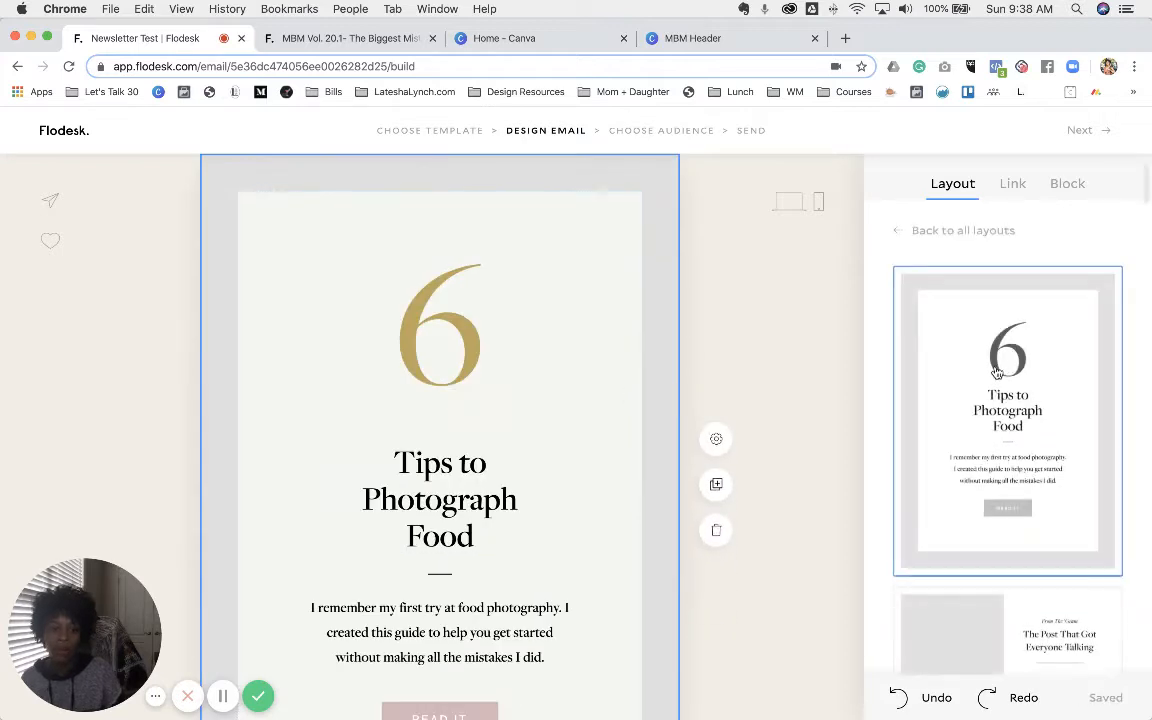
pyautogui.scroll(-10, 997, 372)
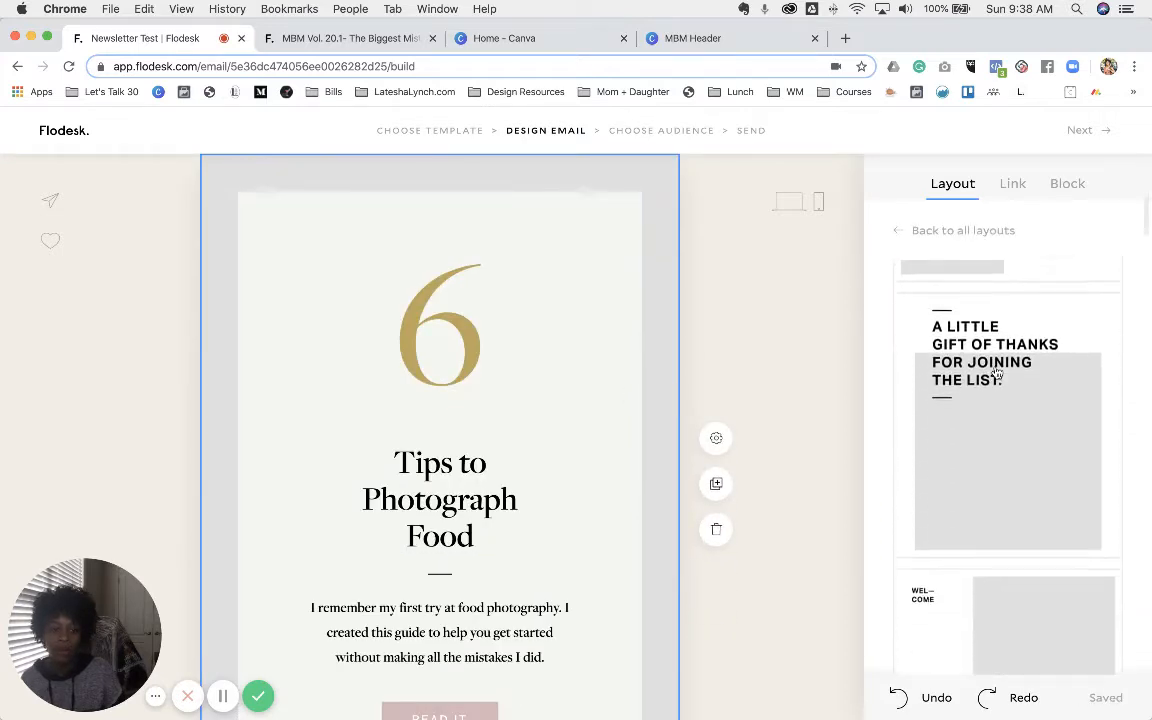
pyautogui.scroll(-10, 997, 372)
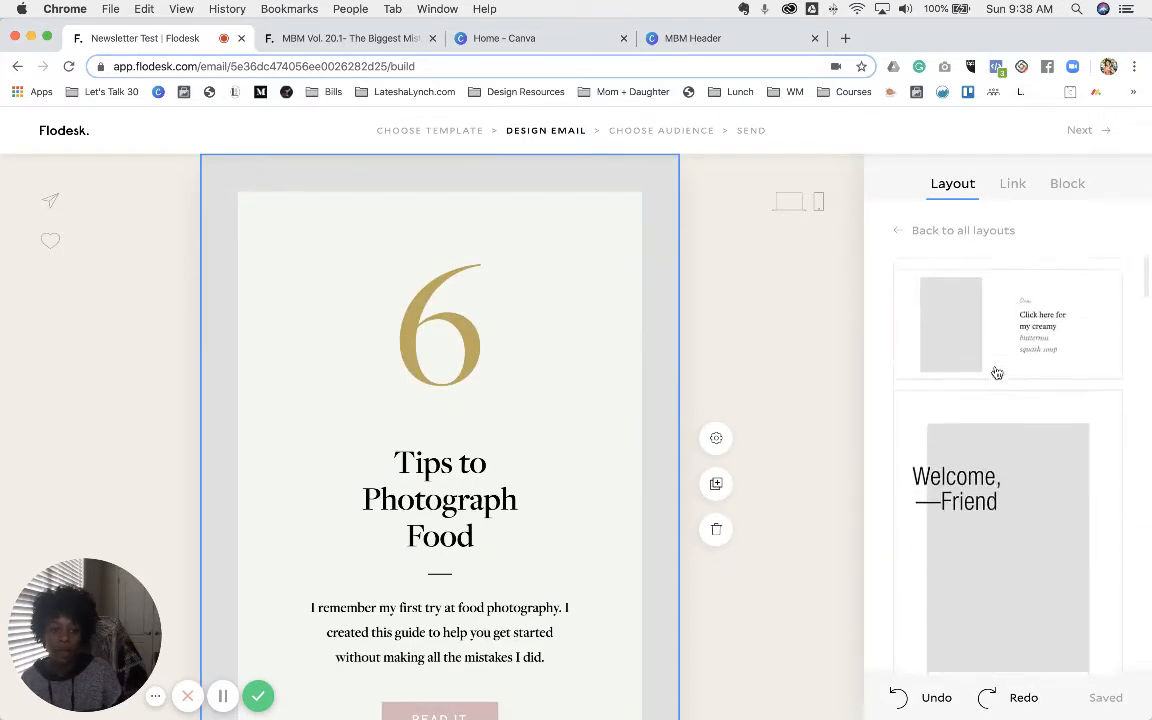
pyautogui.scroll(-10, 997, 372)
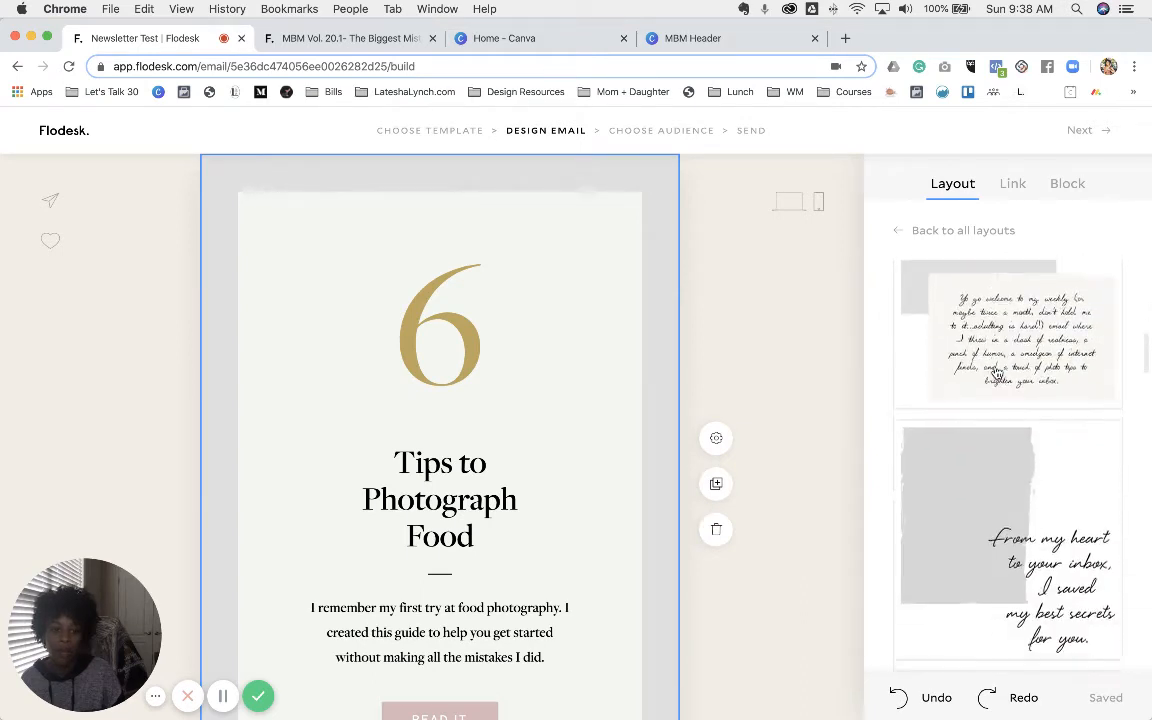
pyautogui.scroll(-10, 997, 372)
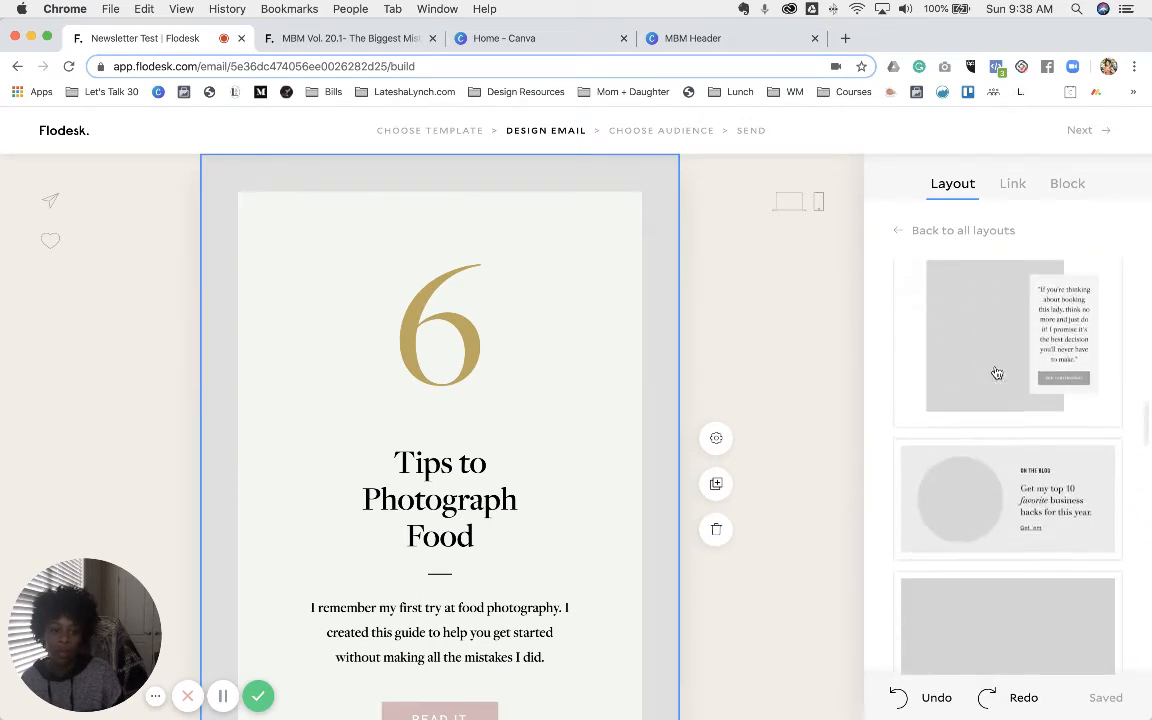
pyautogui.scroll(-10, 997, 372)
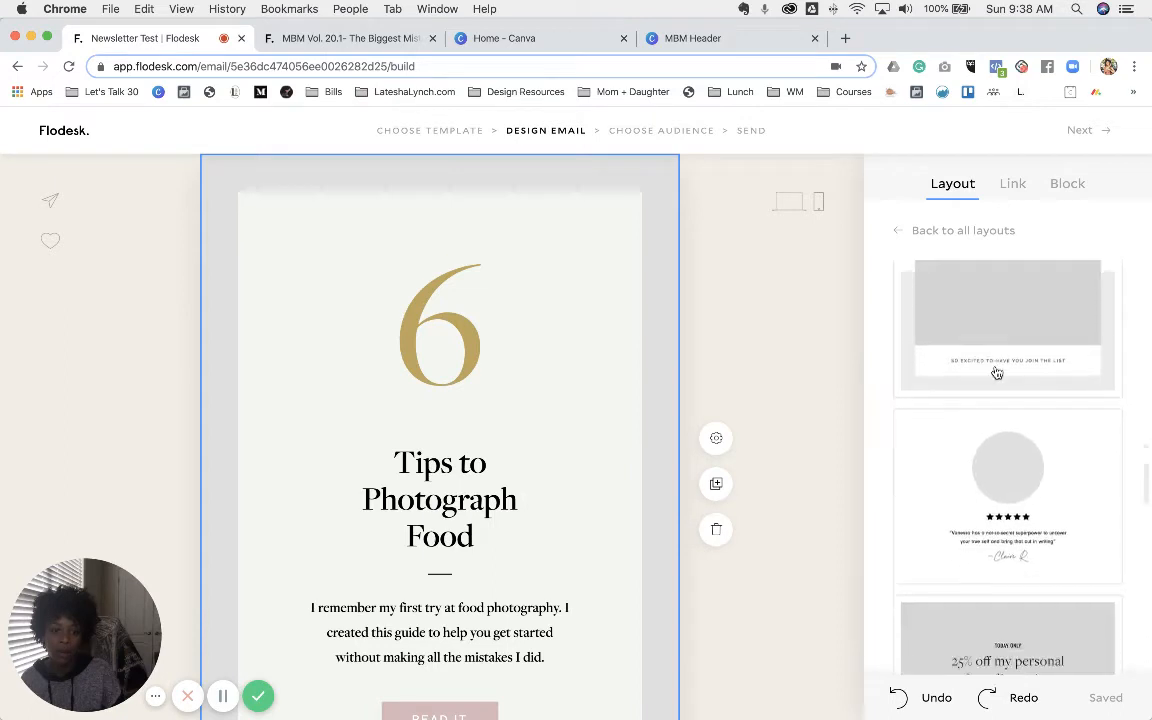
pyautogui.scroll(-4, 997, 372)
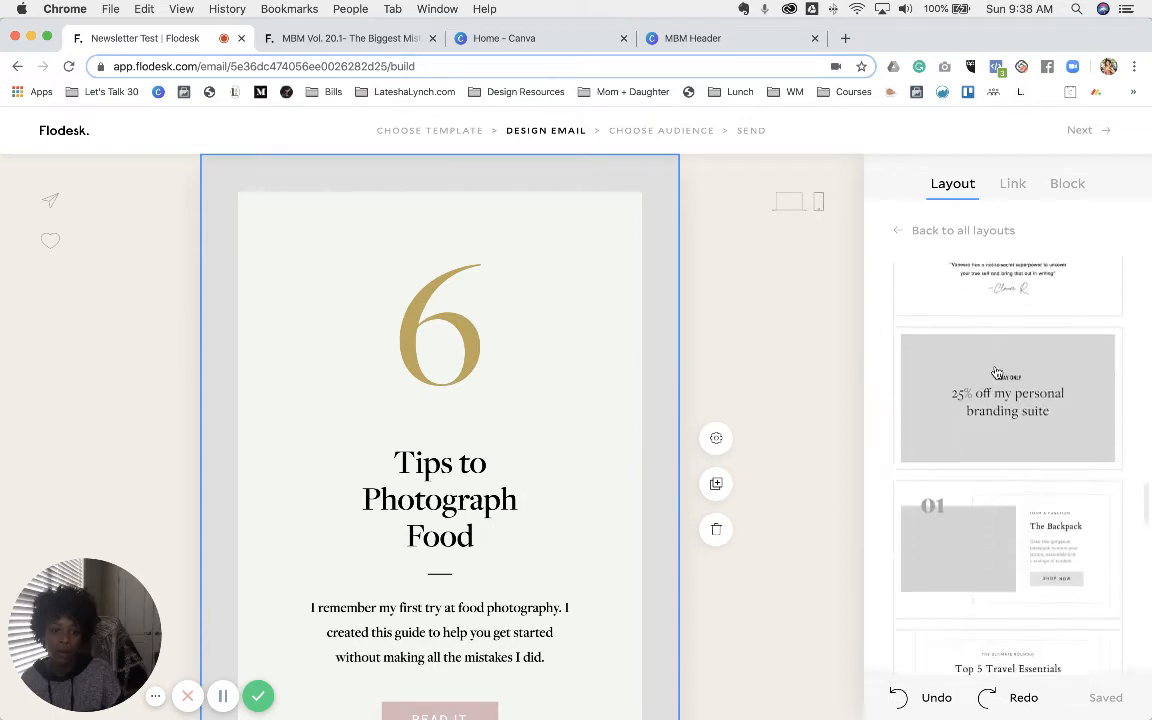
pyautogui.click(1073, 510)
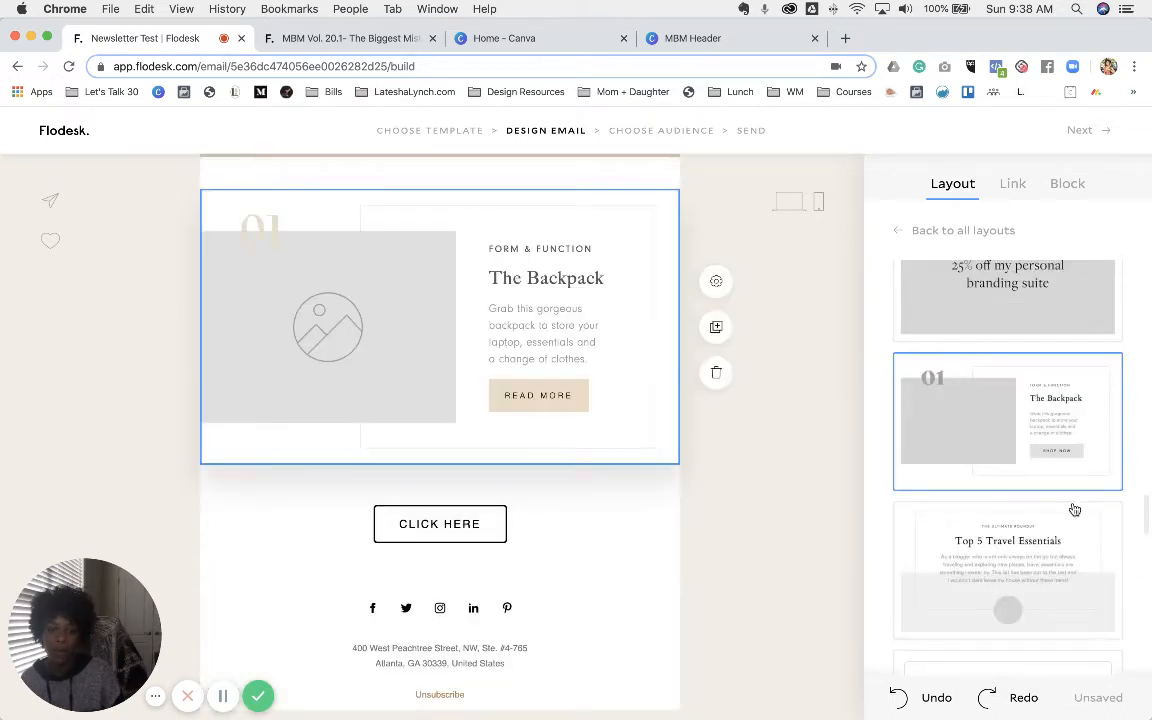
# - Set the 01 number in Big Caslon
pyautogui.doubleClick(268, 231)
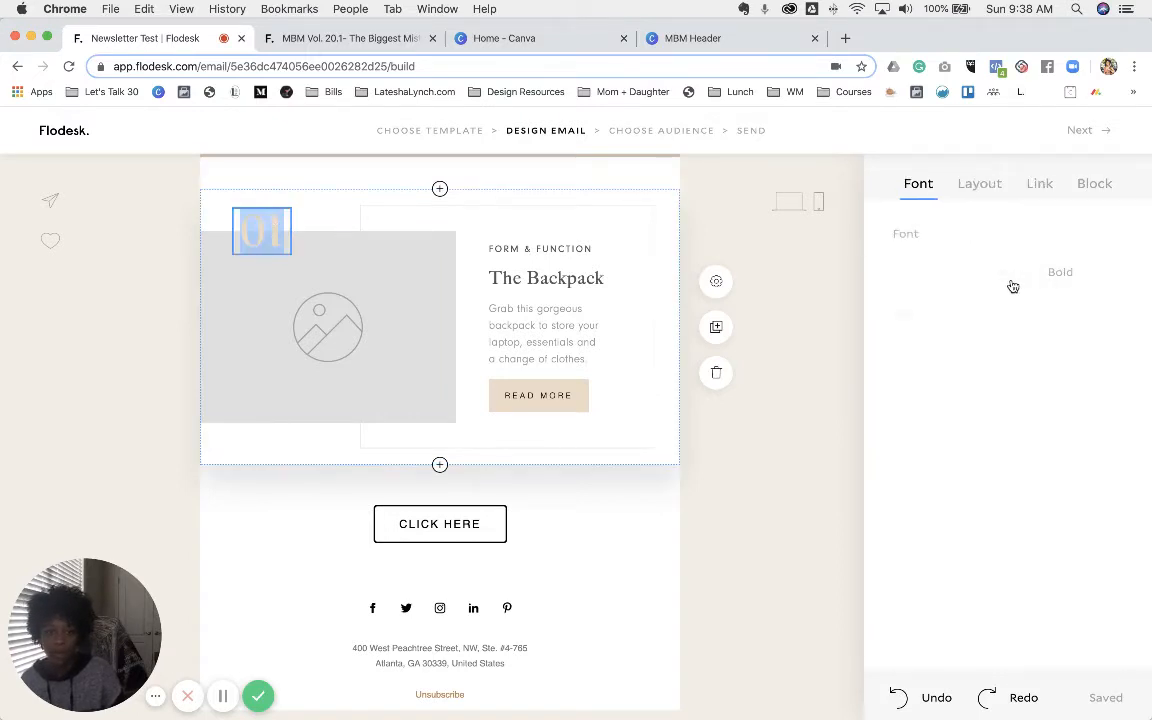
pyautogui.click(1004, 279)
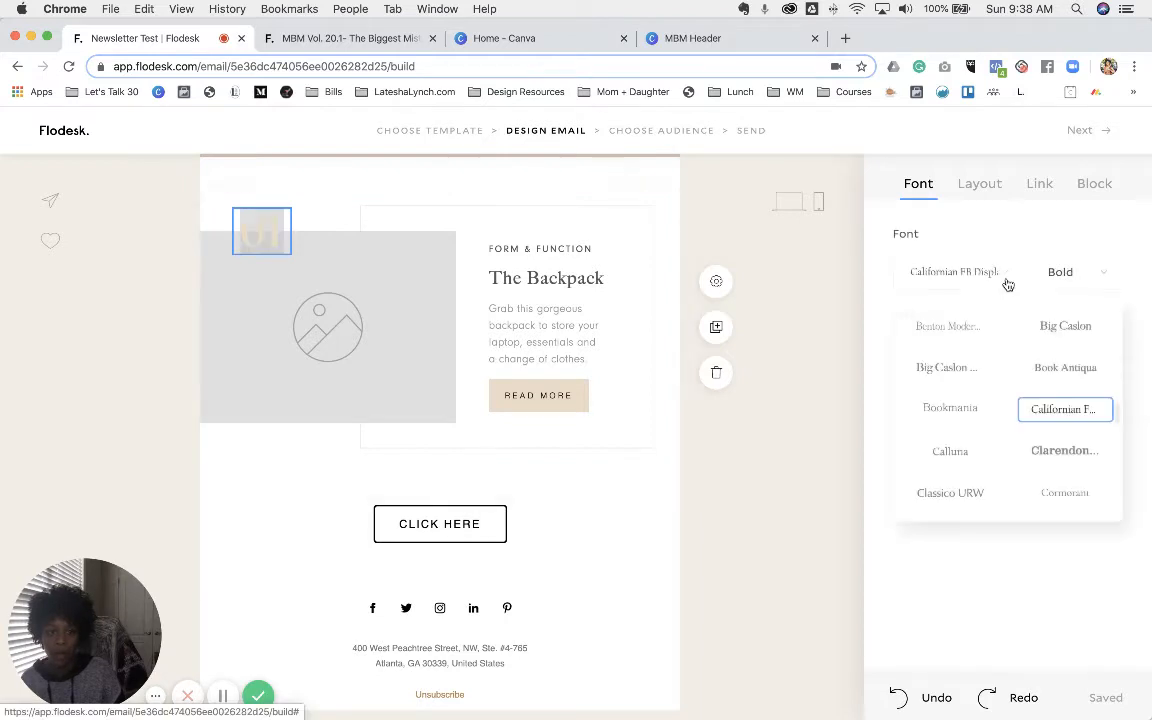
pyautogui.click(1057, 328)
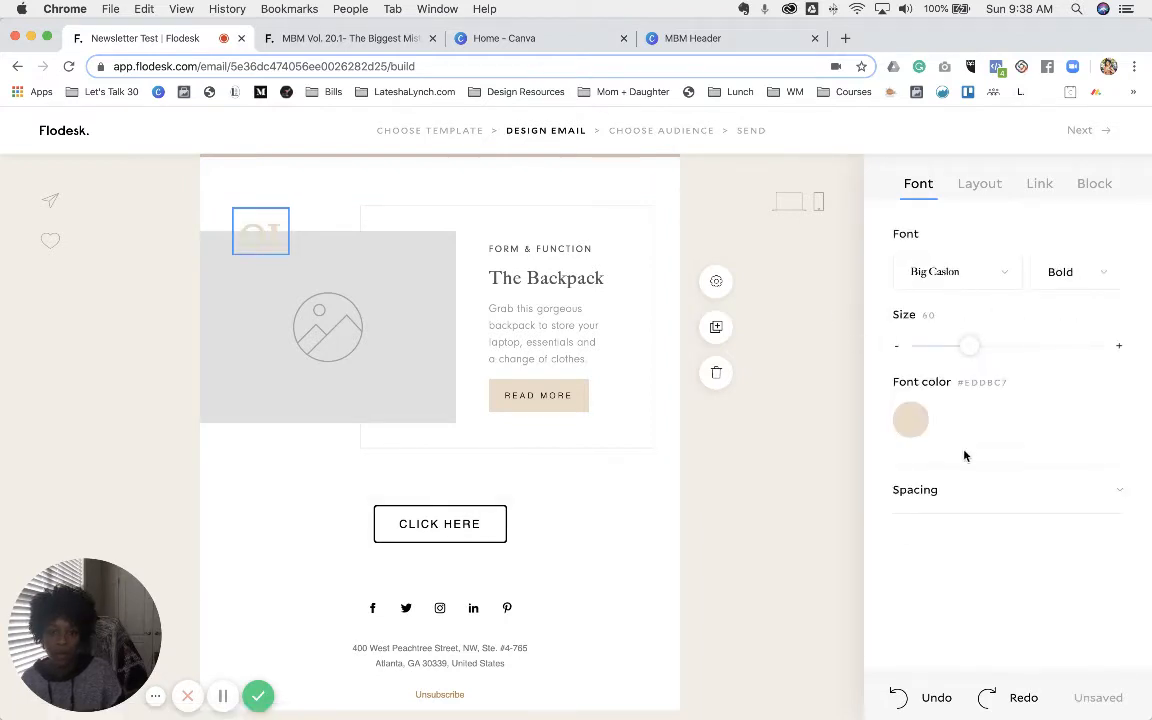
# - Colour the 01 number rosy tan #C2948A instead of brown #BB8755
pyautogui.click(924, 424)
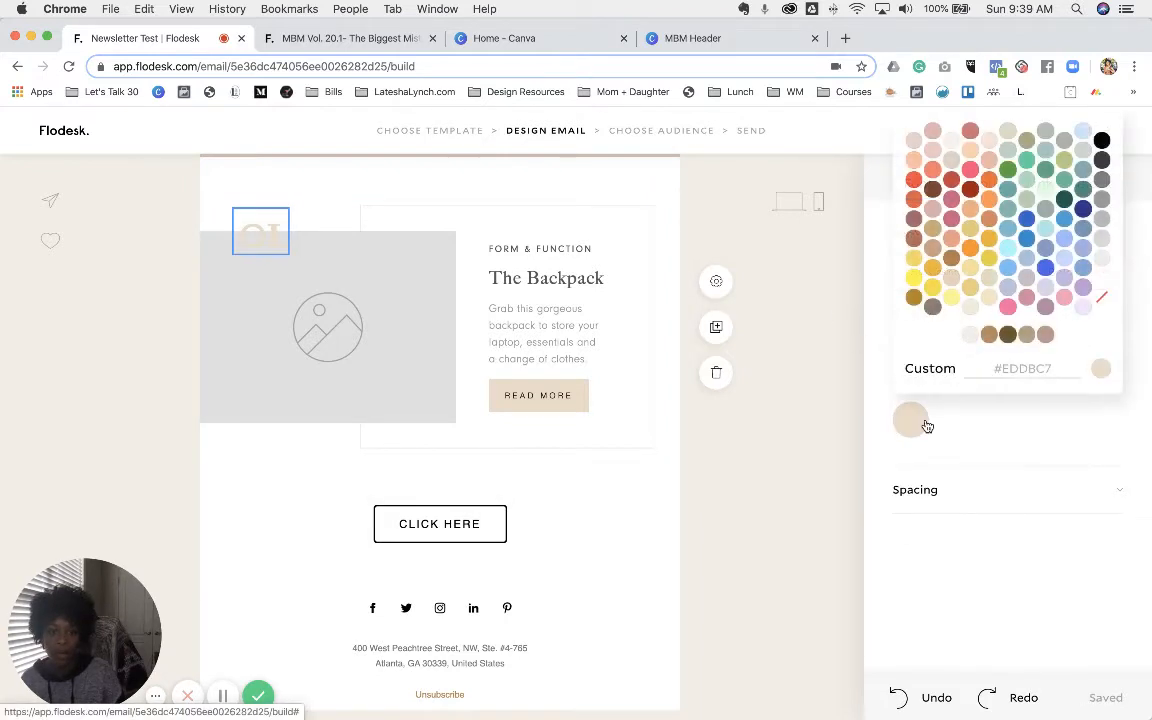
pyautogui.click(989, 335)
pyautogui.click(310, 38)
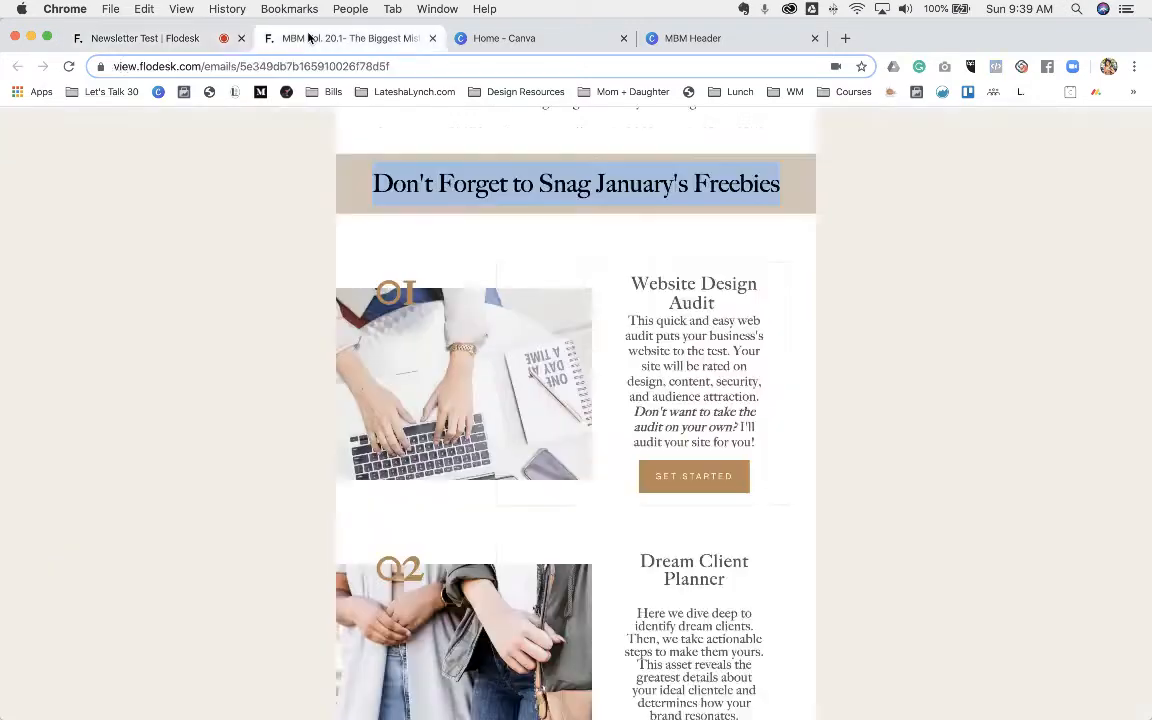
pyautogui.click(165, 36)
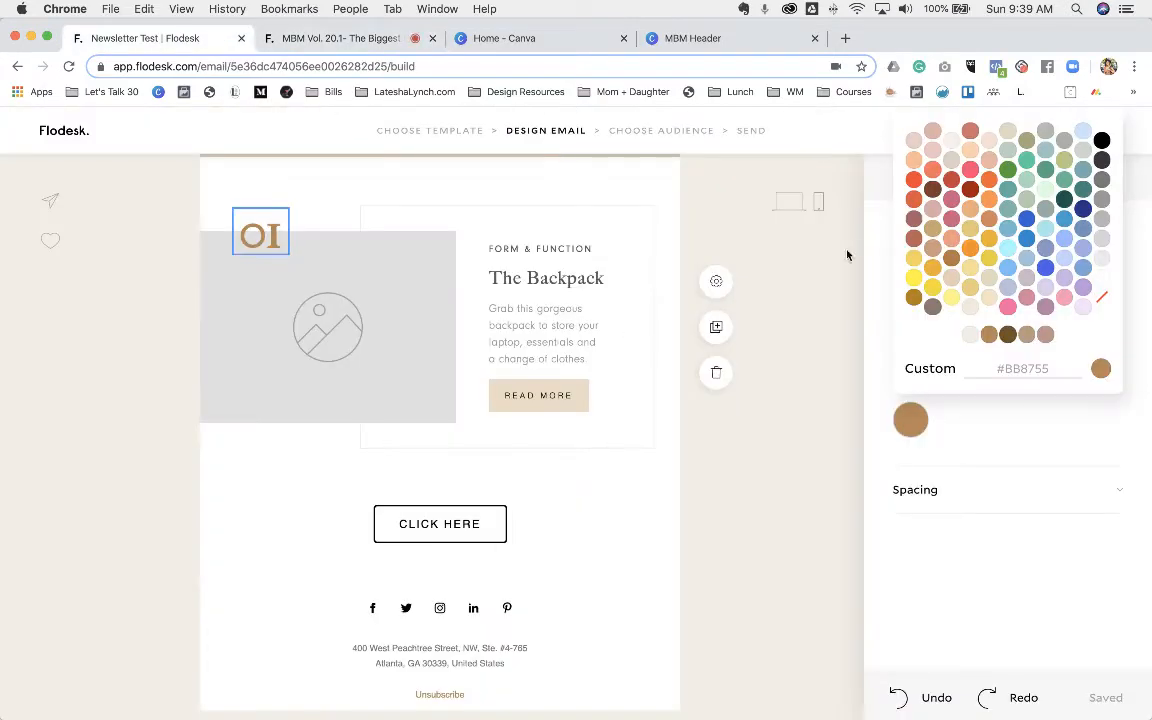
pyautogui.click(1046, 335)
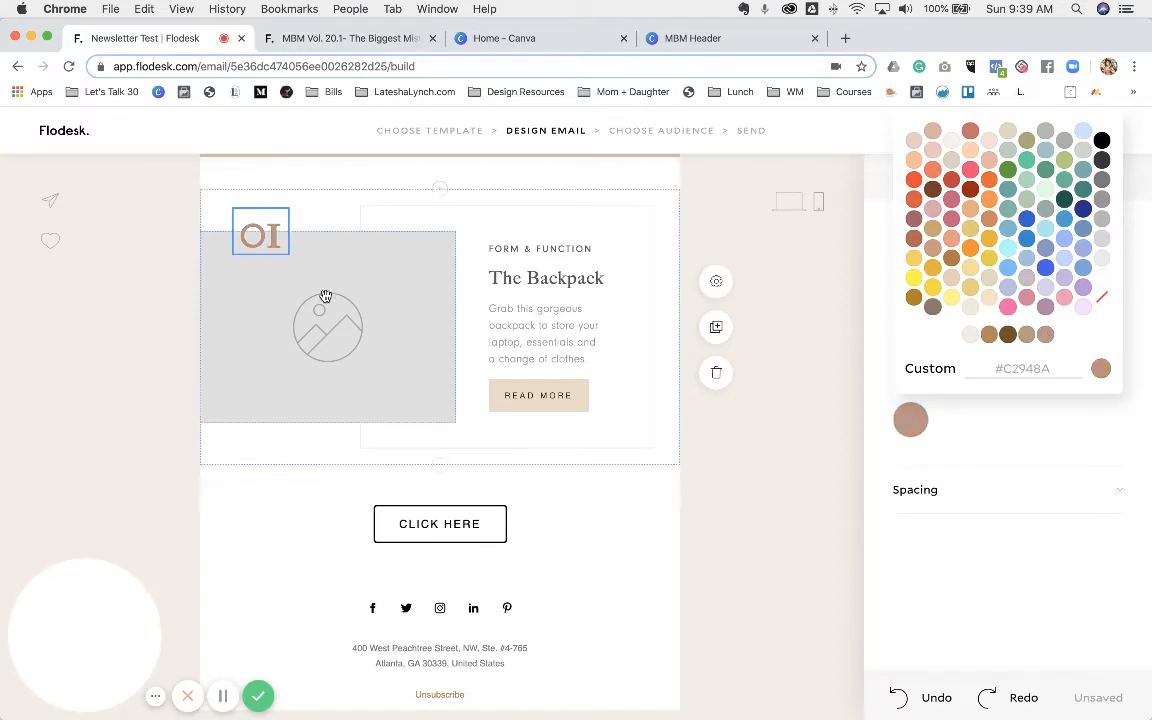
pyautogui.click(379, 275)
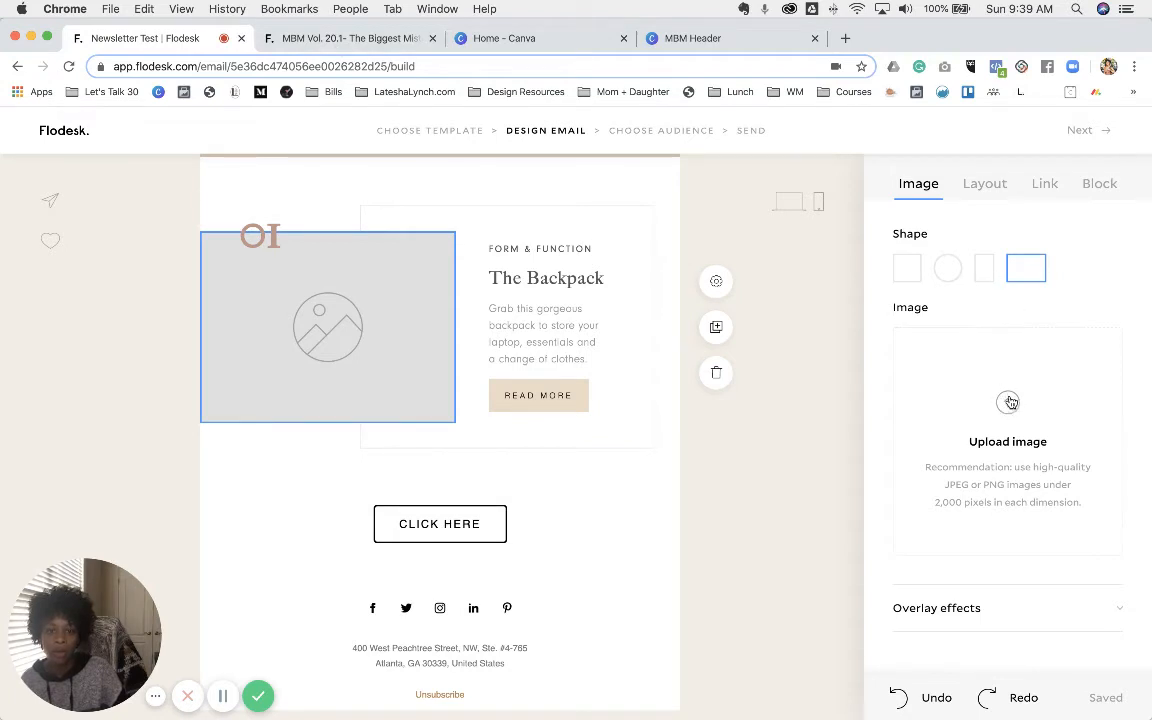
# - Set the freebie image shape to a wide rectangle after trying circle, square and tall
pyautogui.click(948, 270)
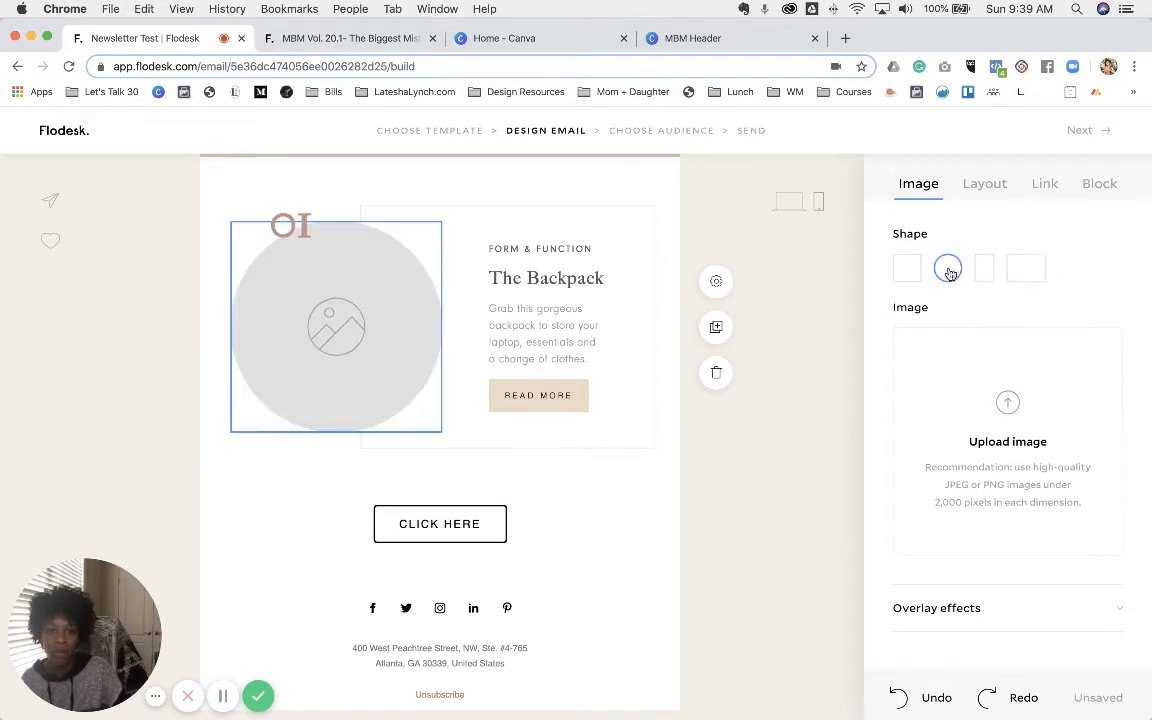
pyautogui.click(903, 273)
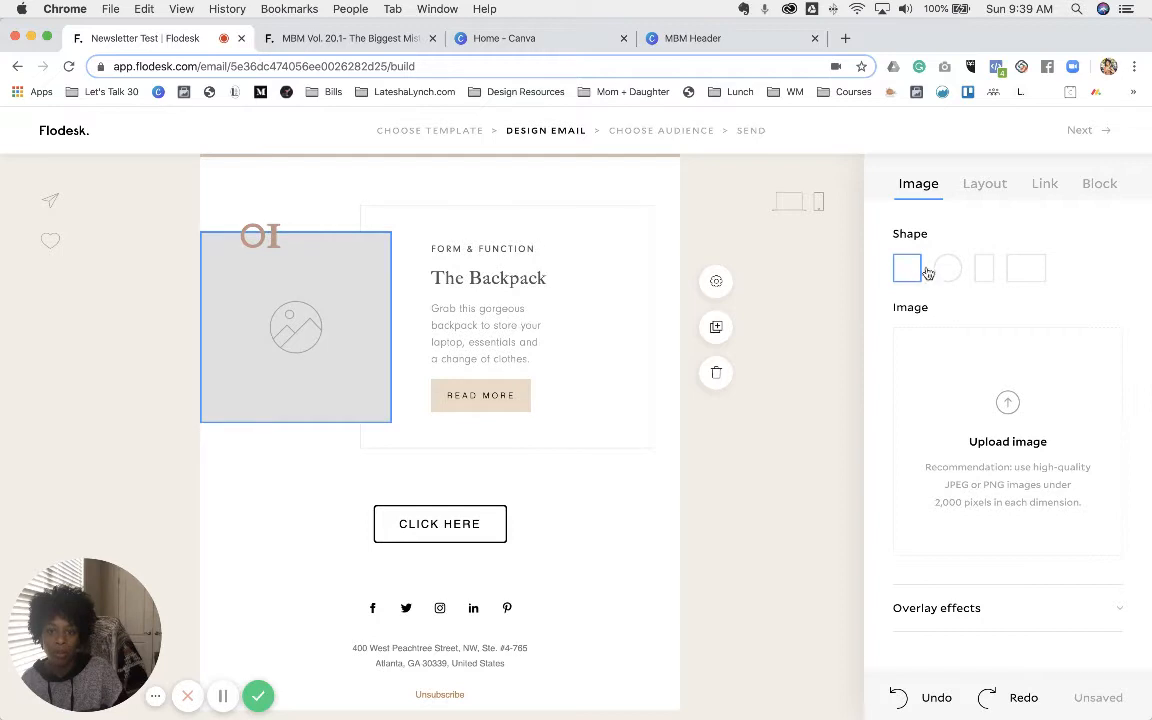
pyautogui.click(950, 269)
pyautogui.click(985, 270)
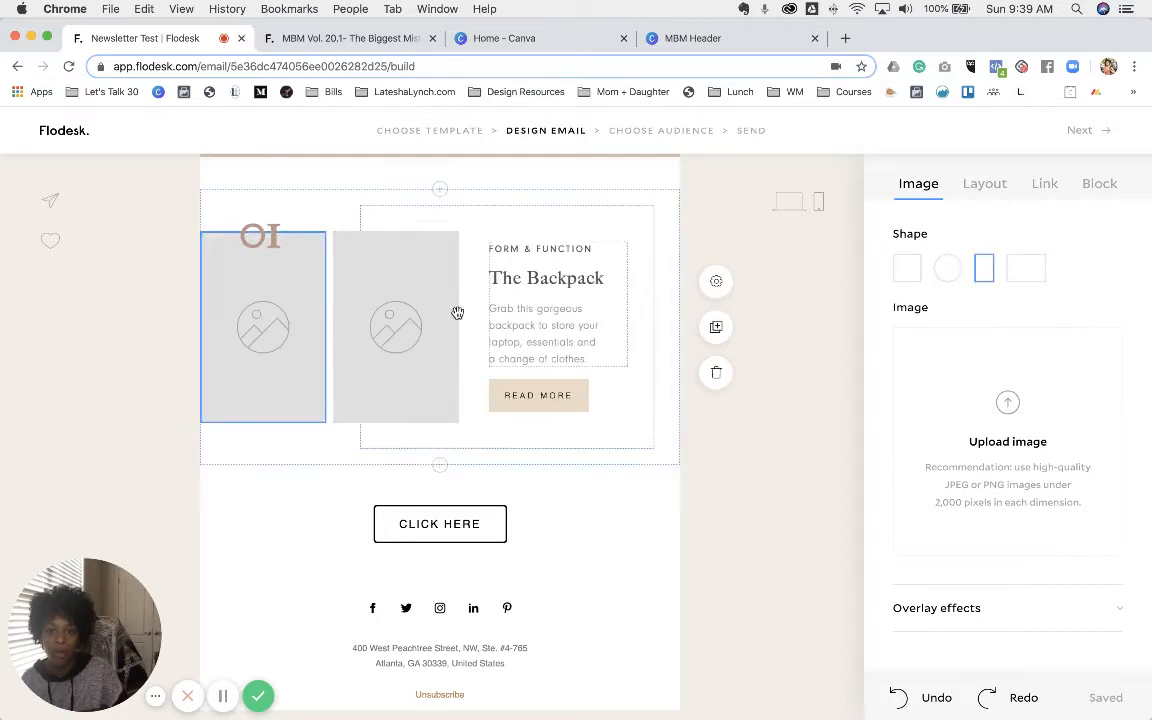
pyautogui.click(1027, 274)
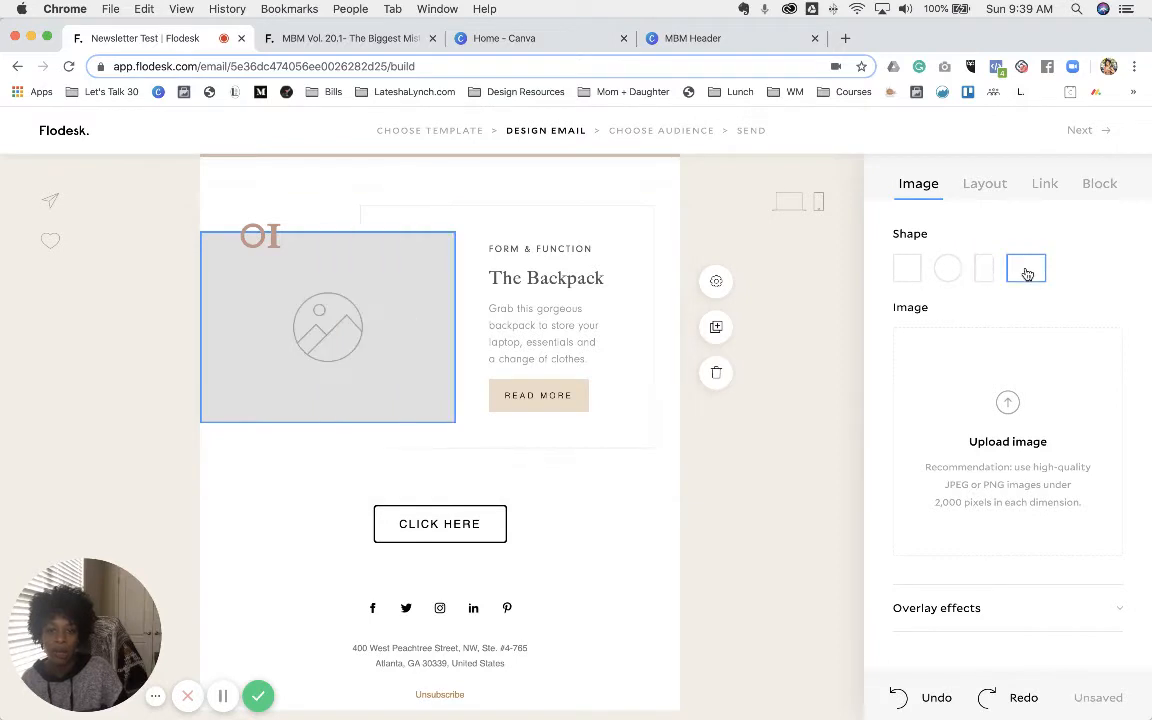
# - Upload Rooftop Work-15.jpg from Graphic Design assets > Stock Imagery and adjust its crop
pyautogui.click(1008, 401)
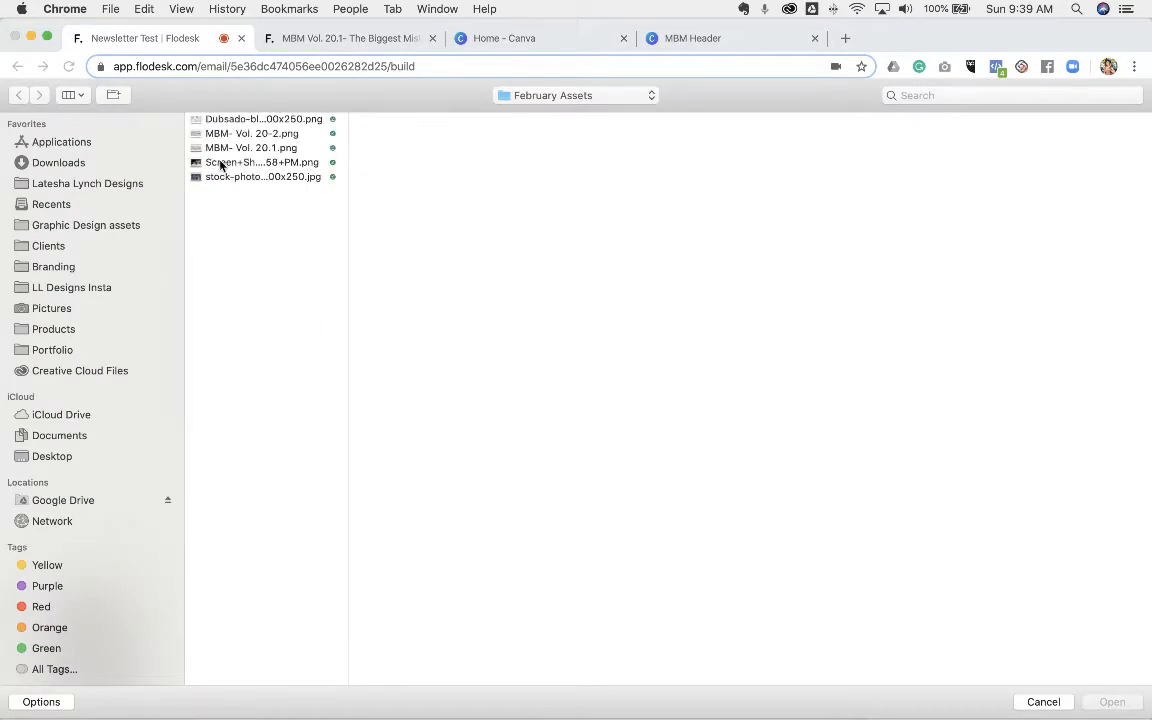
pyautogui.click(222, 148)
pyautogui.click(221, 134)
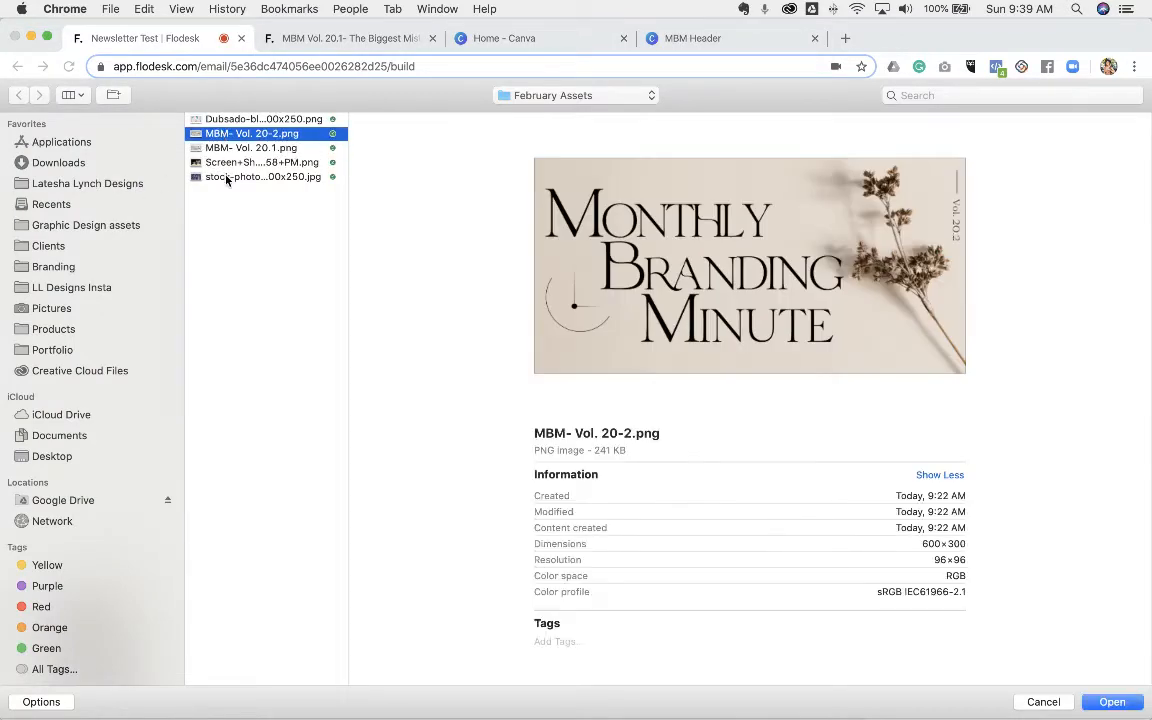
pyautogui.click(222, 176)
pyautogui.click(229, 164)
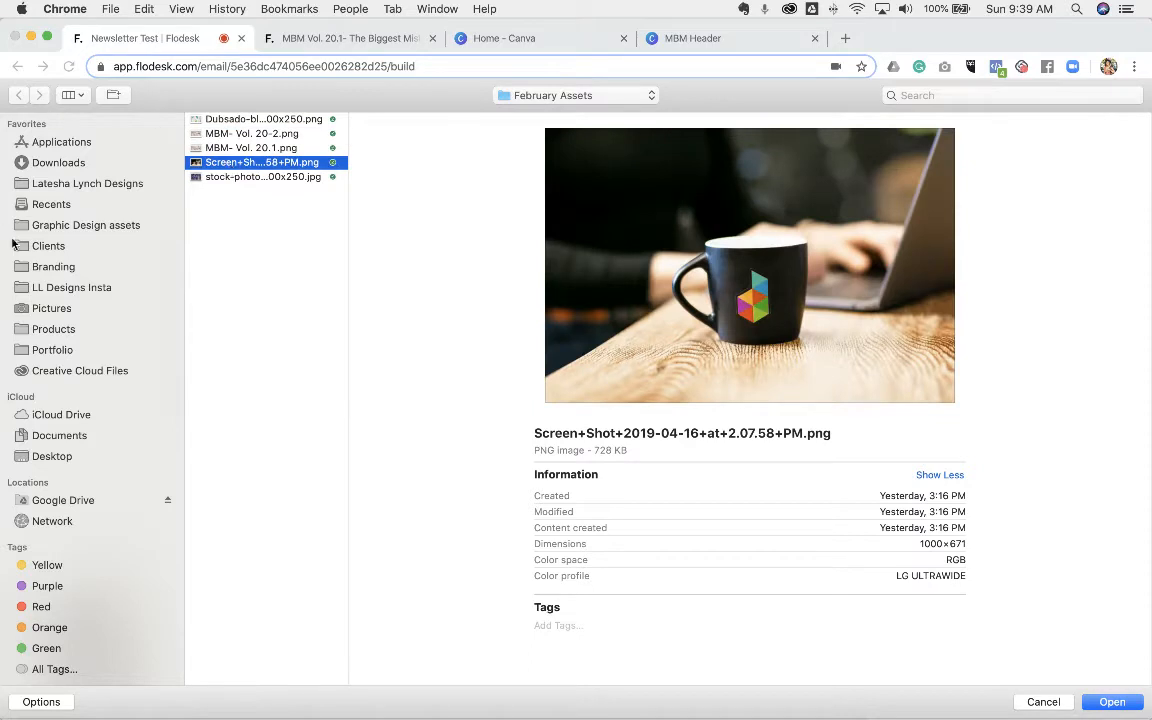
pyautogui.click(73, 226)
pyautogui.click(237, 148)
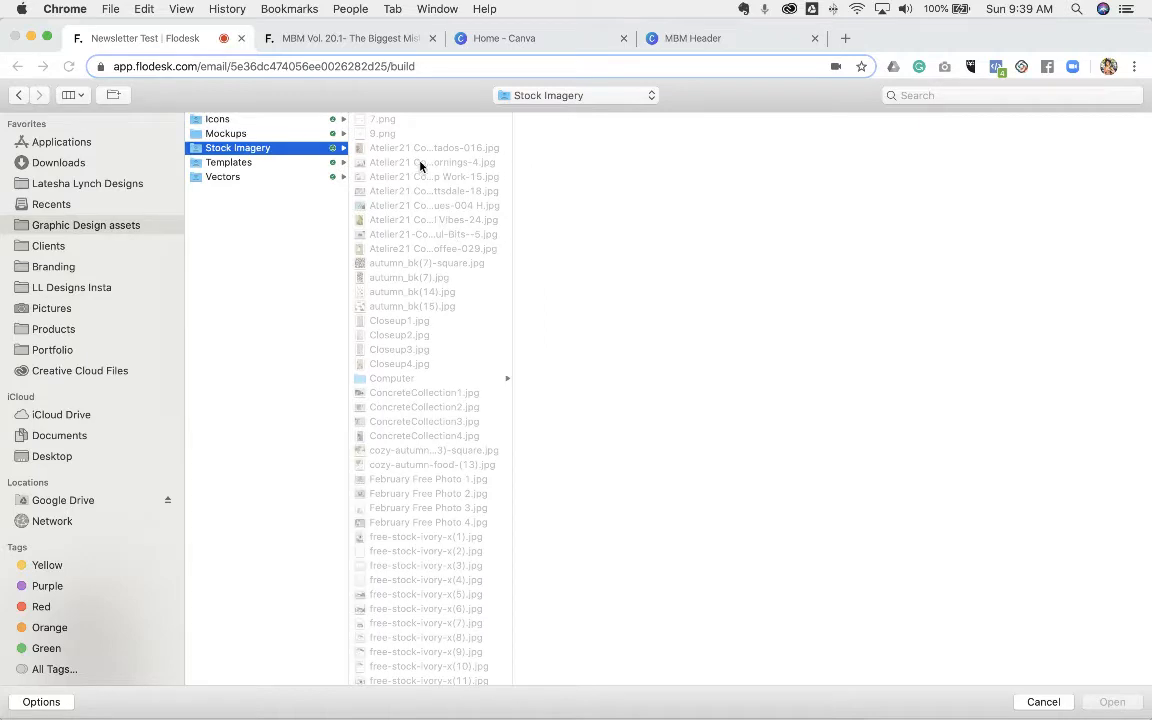
pyautogui.click(421, 163)
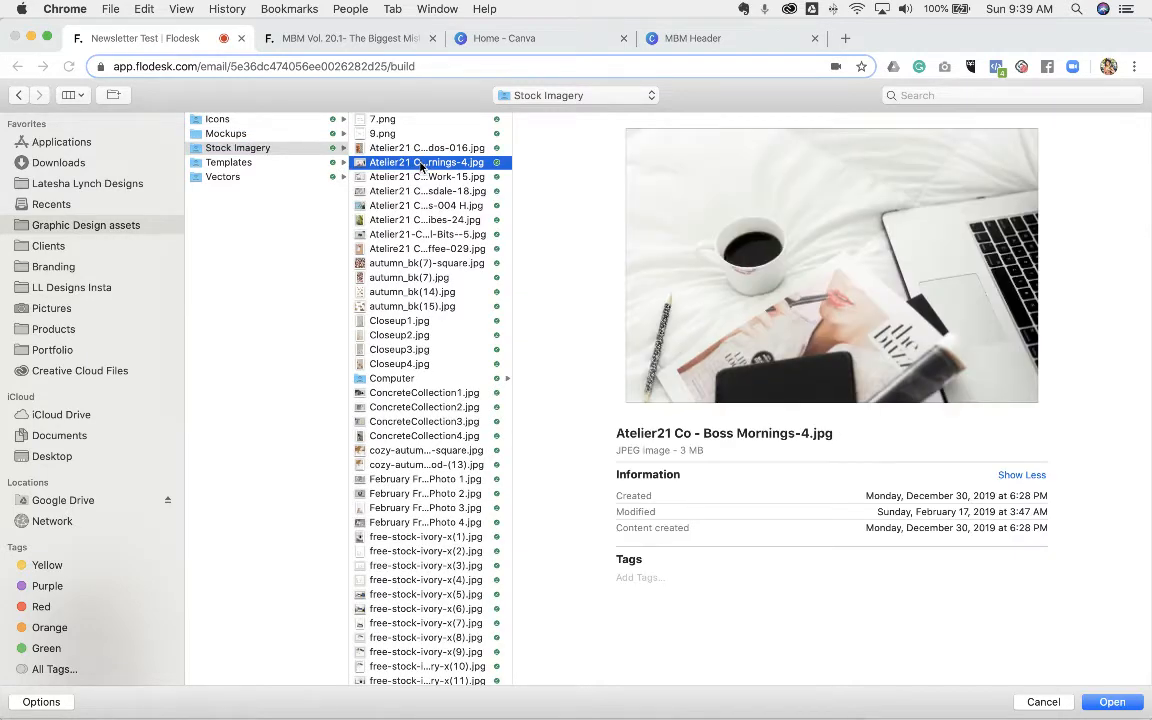
pyautogui.press('Down')
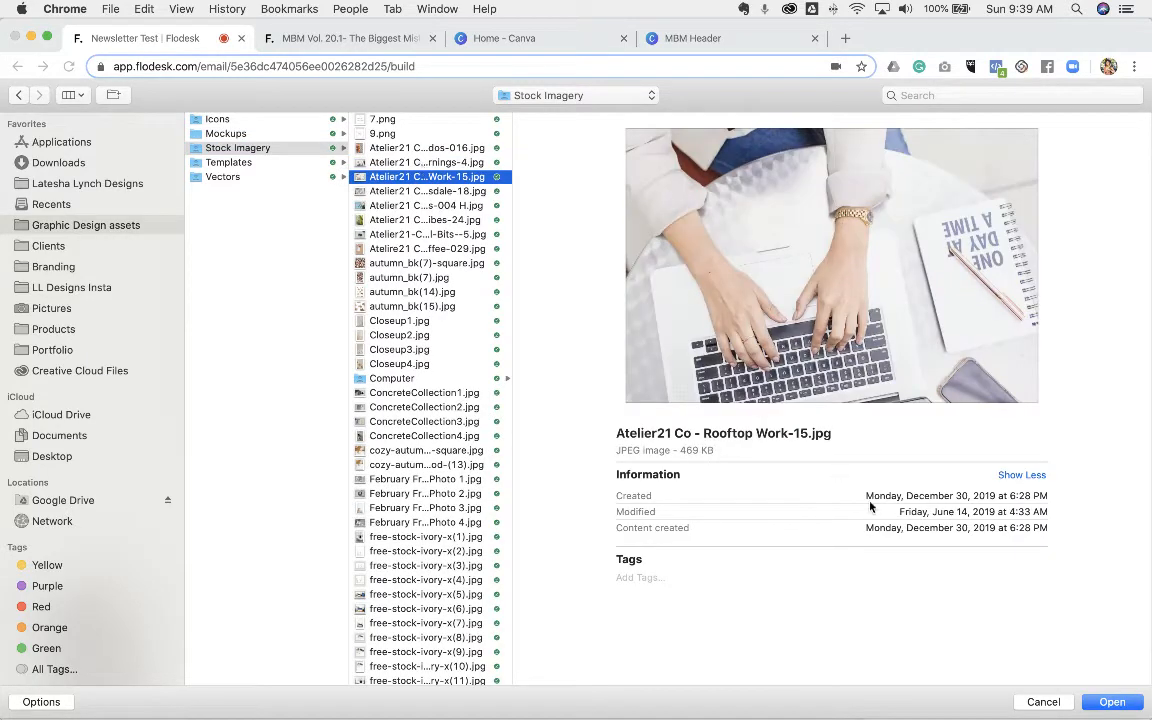
pyautogui.click(1112, 702)
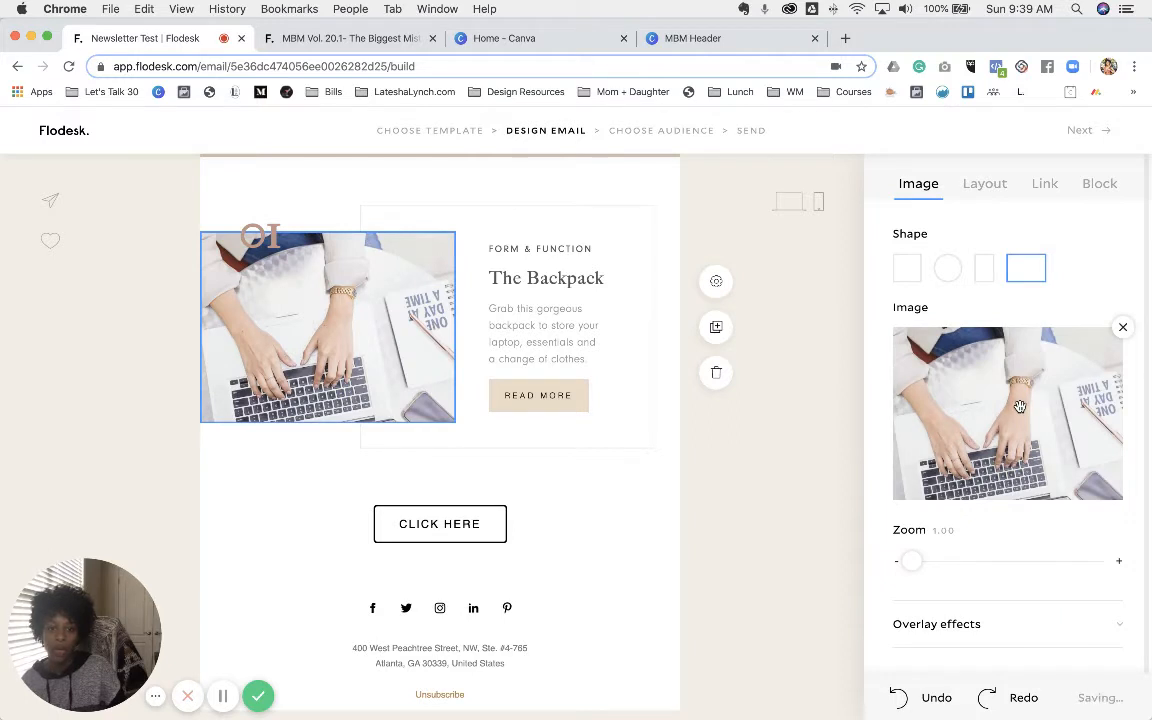
pyautogui.moveTo(1016, 408); pyautogui.dragTo(931, 410)
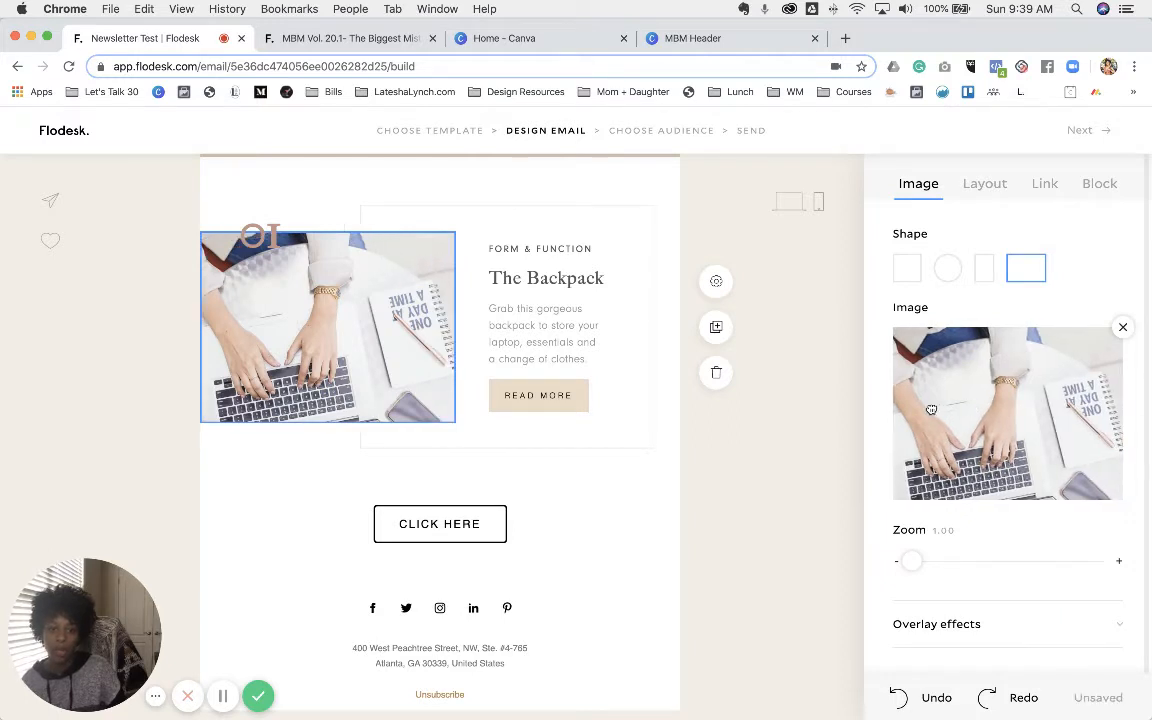
pyautogui.moveTo(1001, 413); pyautogui.dragTo(1039, 415)
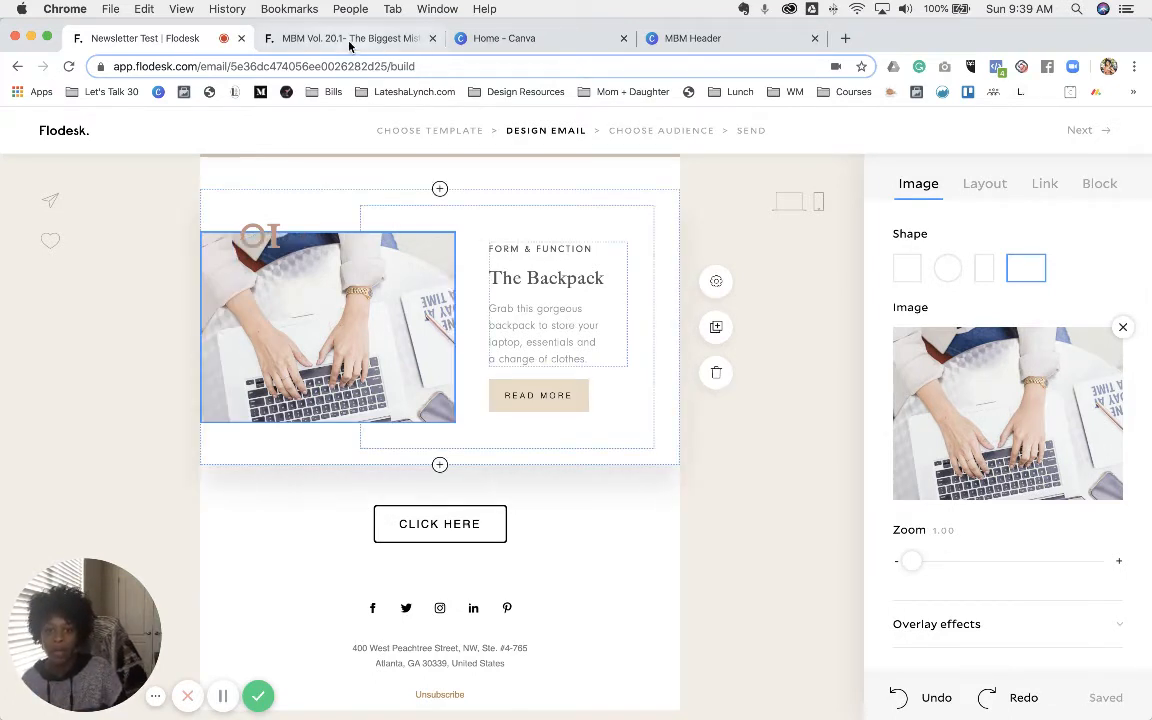
# - Review the MBM Vol. 20.1 freebie block, follow its Website Design Audit link, and return
pyautogui.click(543, 254)
pyautogui.hotkey('ctrl', 'Tab')
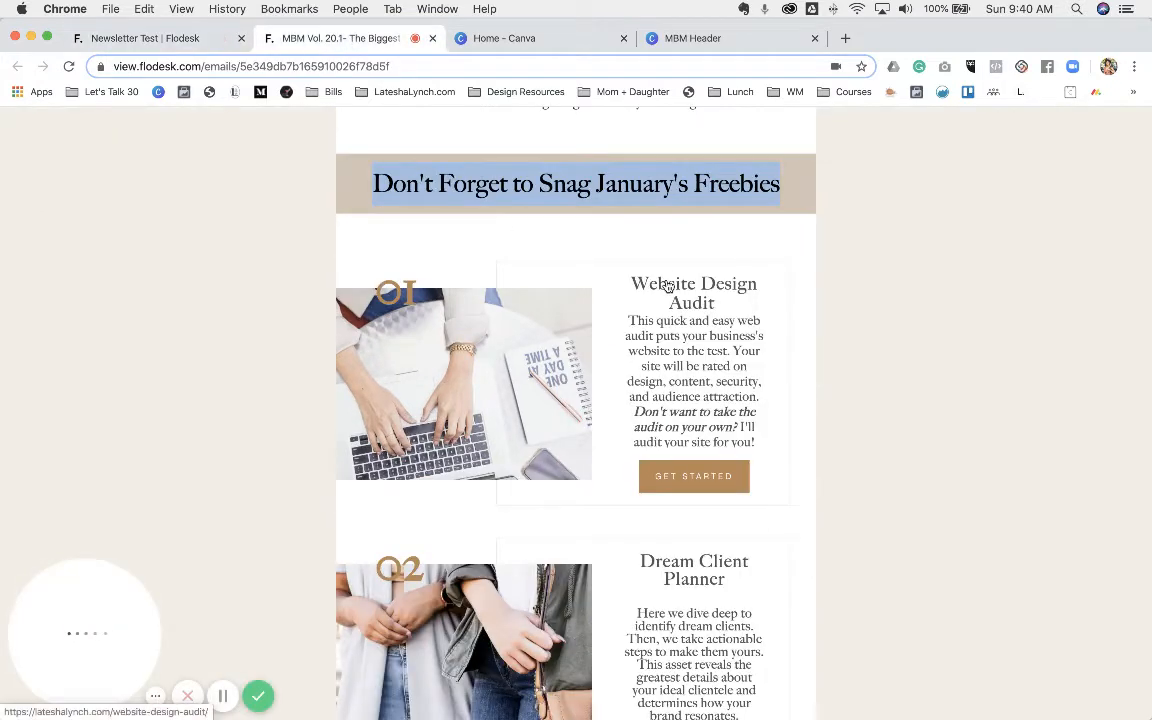
pyautogui.moveTo(627, 281)
pyautogui.mouseDown()
pyautogui.moveTo(745, 301)
pyautogui.moveTo(699, 303)
pyautogui.moveTo(643, 278)
pyautogui.moveTo(620, 290)
pyautogui.mouseUp()
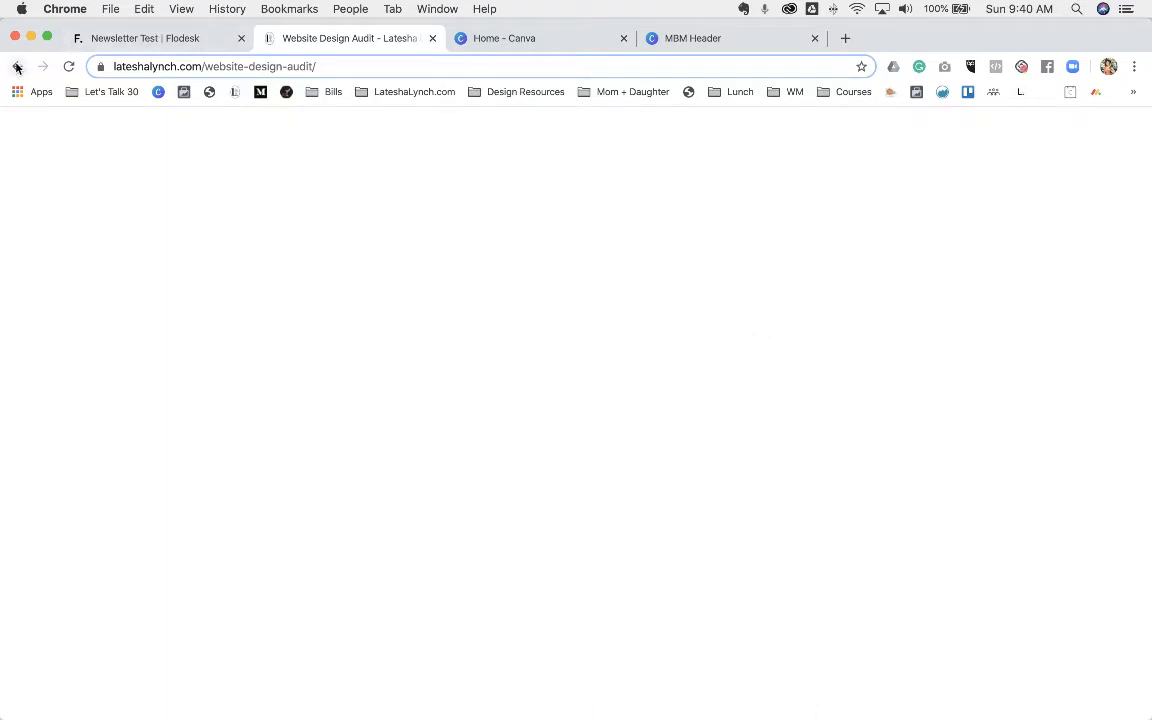
pyautogui.click(18, 66)
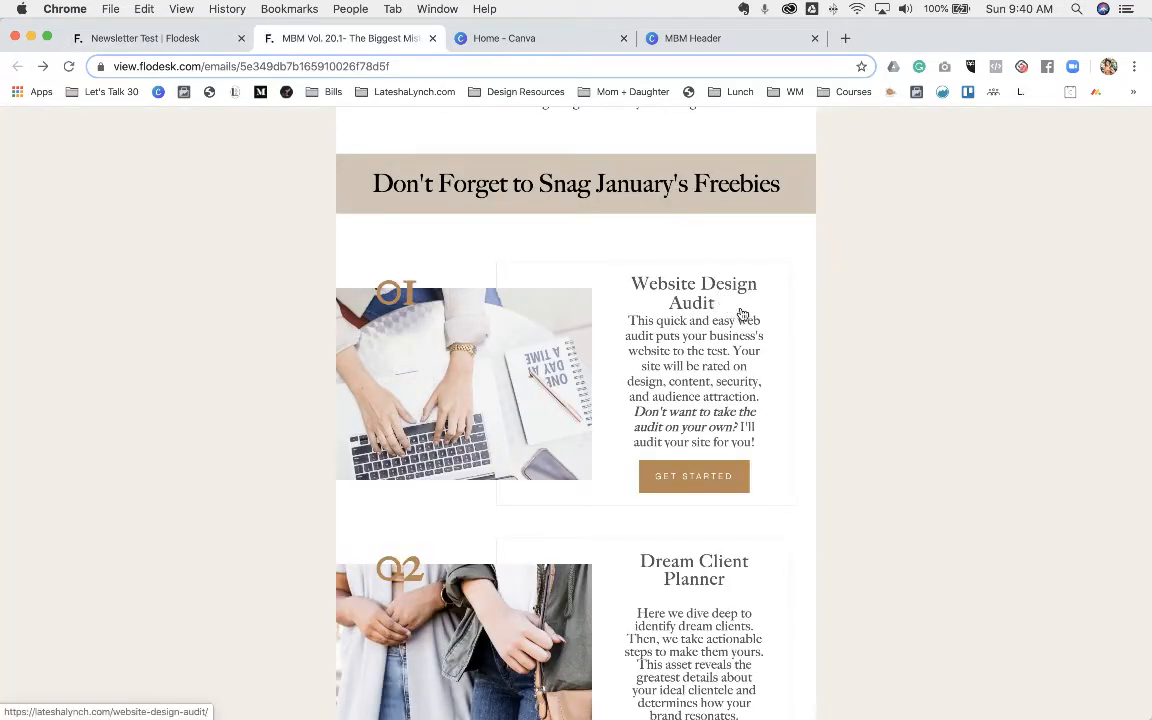
pyautogui.moveTo(668, 284)
pyautogui.mouseDown()
pyautogui.moveTo(510, 344)
pyautogui.moveTo(65, 305)
pyautogui.moveTo(660, 288)
pyautogui.mouseUp()
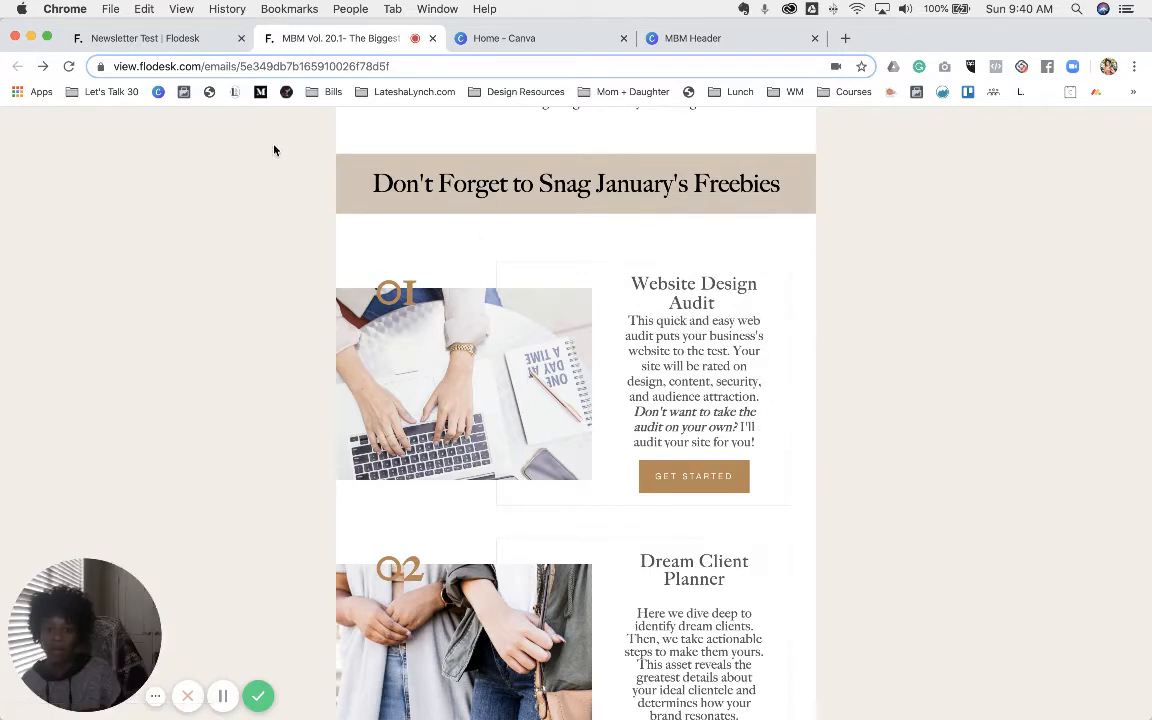
pyautogui.moveTo(764, 449); pyautogui.dragTo(610, 290)
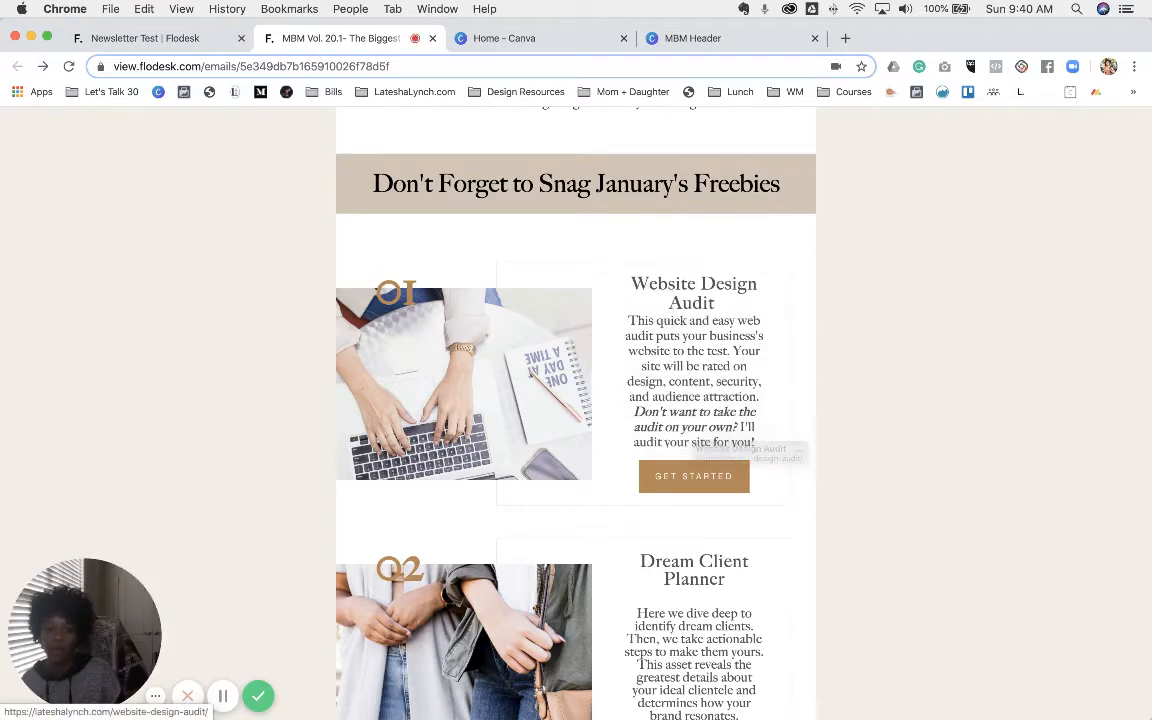
# - Set all the Backpack block's text in Big Caslon FB
pyautogui.click(155, 39)
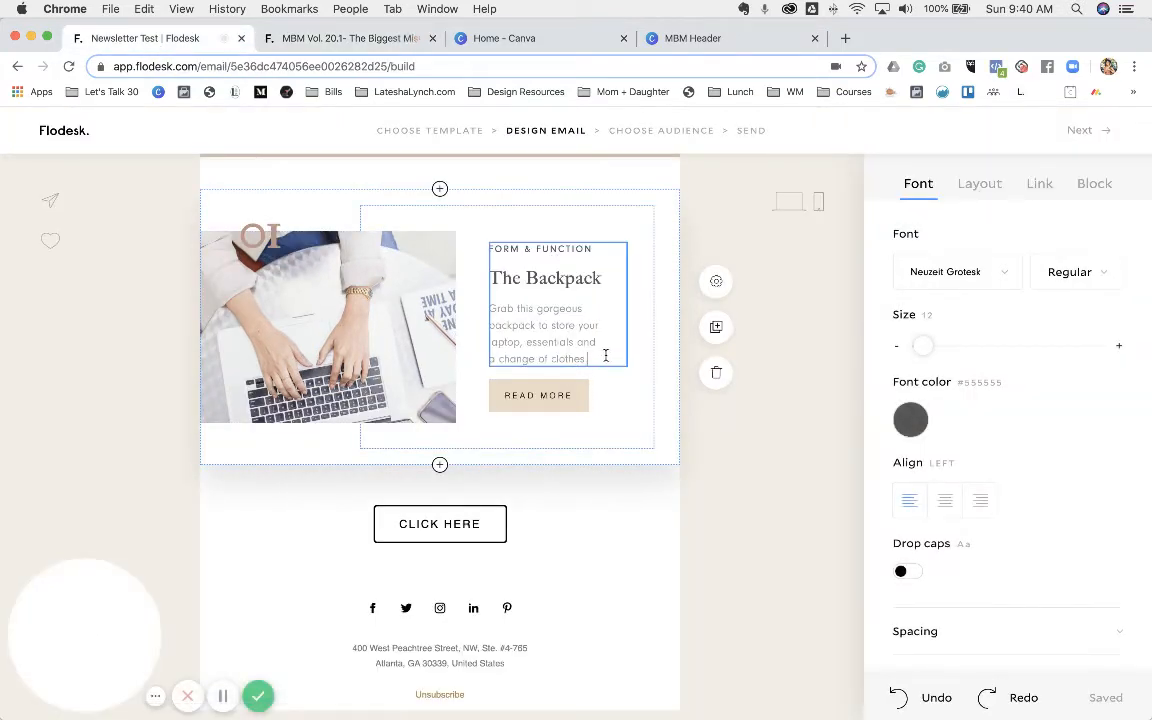
pyautogui.moveTo(606, 356); pyautogui.dragTo(485, 246)
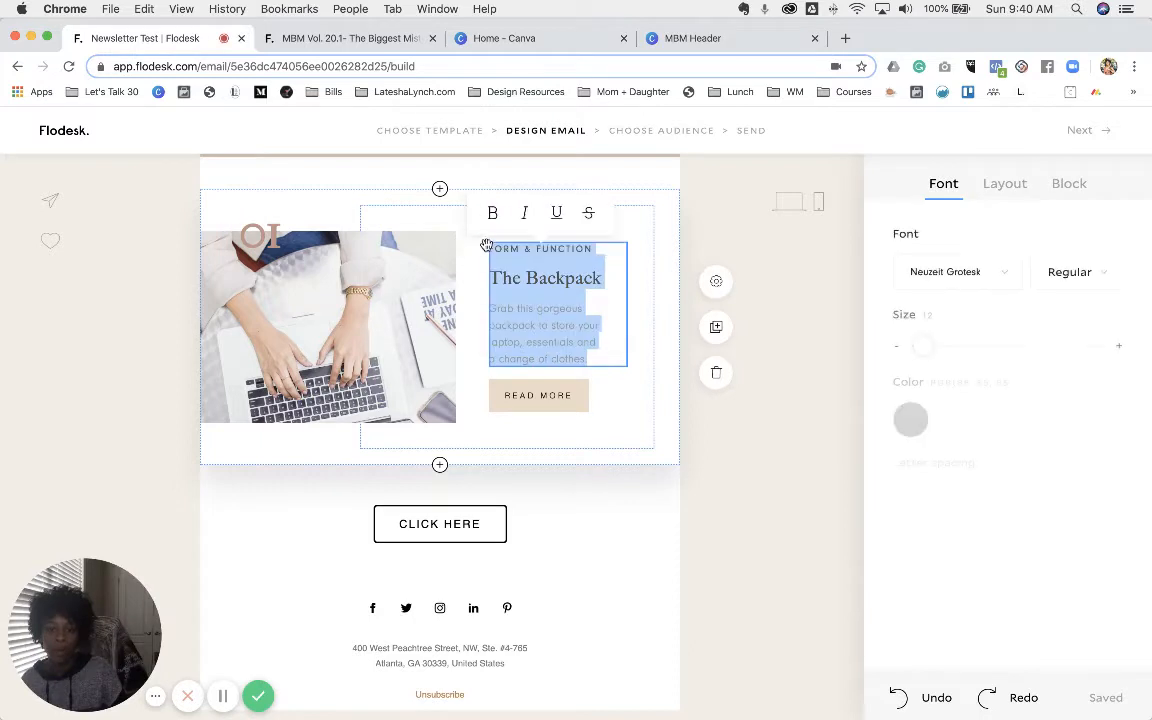
pyautogui.click(1003, 273)
pyautogui.scroll(-2, 1065, 405)
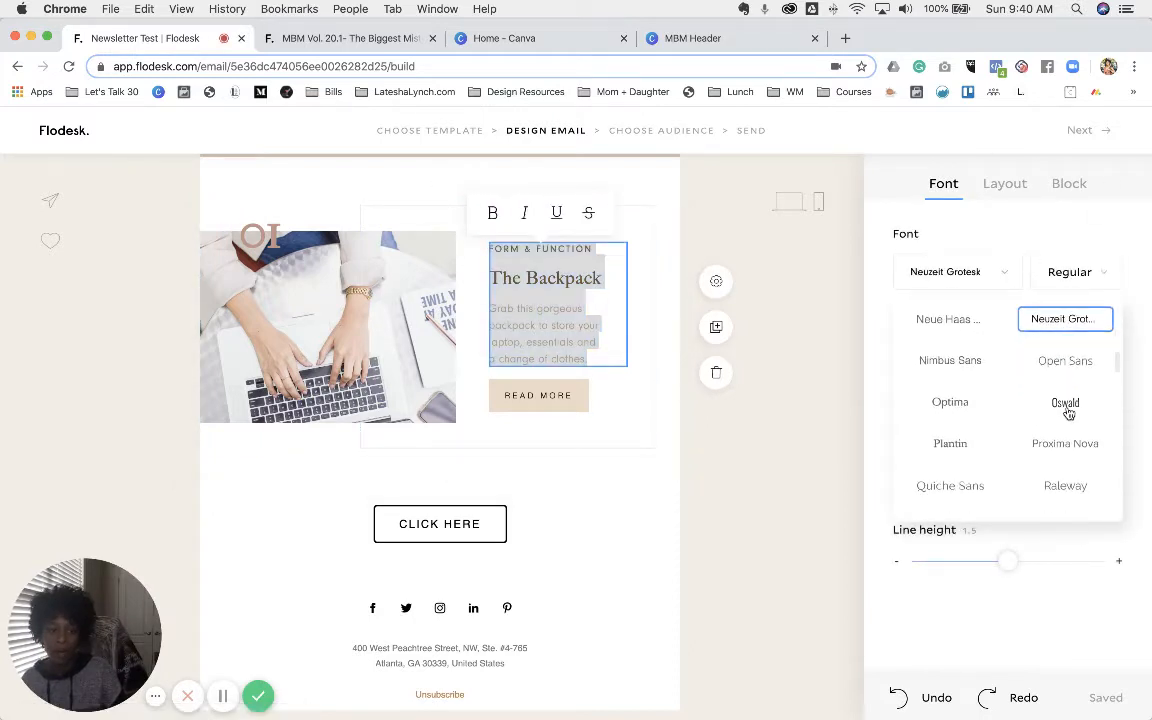
pyautogui.scroll(-6, 1068, 411)
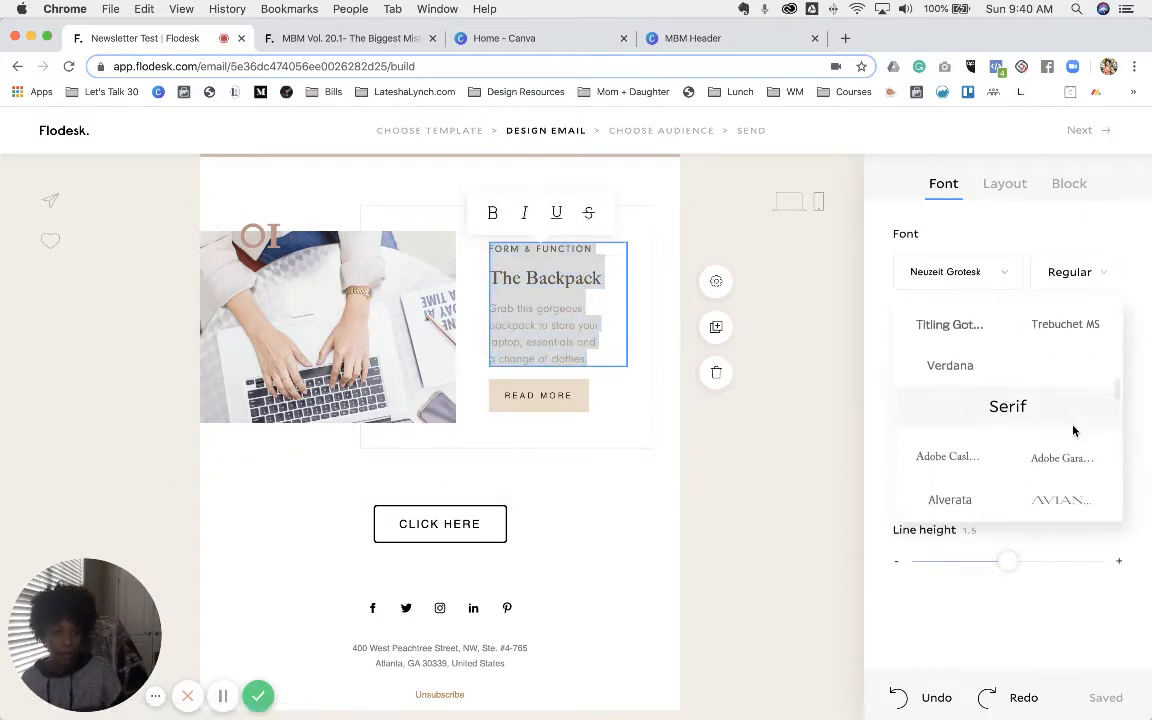
pyautogui.scroll(-2, 1065, 465)
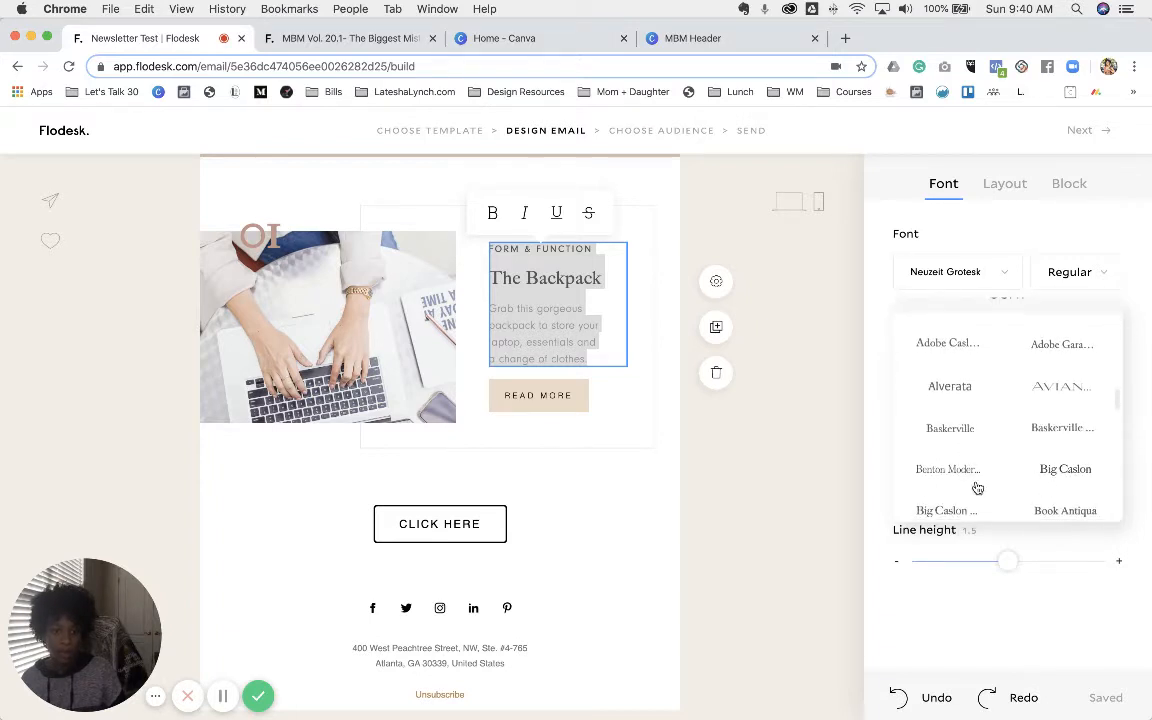
pyautogui.click(958, 513)
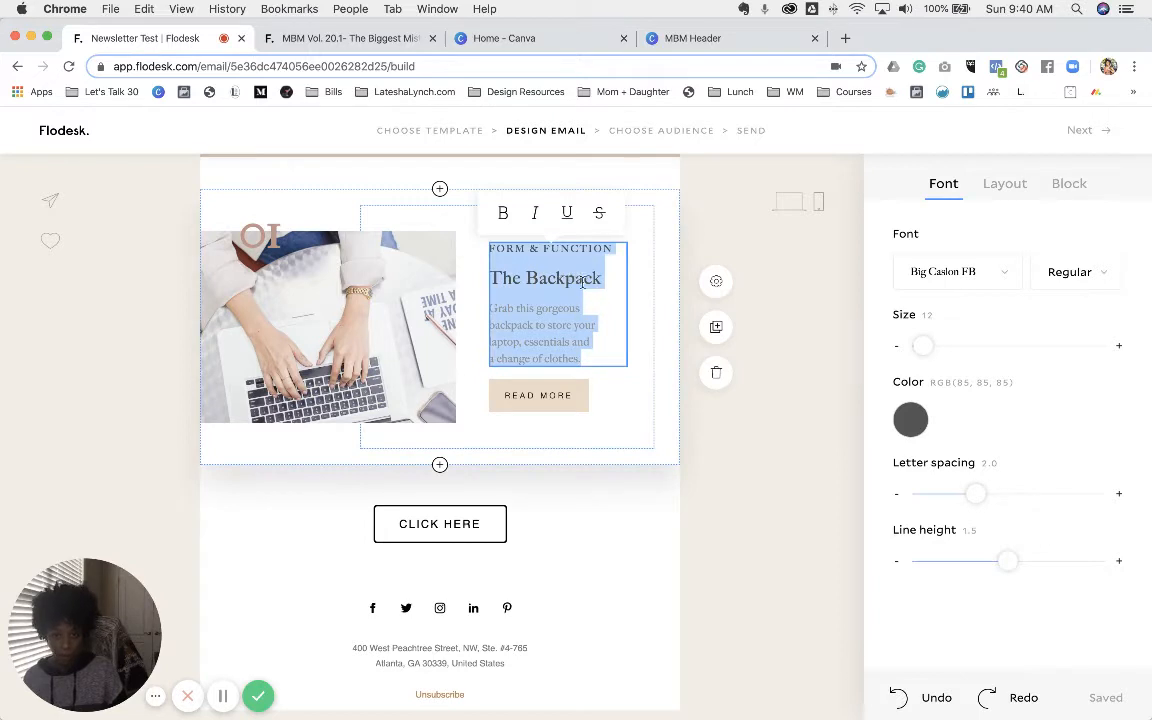
# - Enlarge The Backpack heading to size 24
pyautogui.click(586, 320)
pyautogui.tripleClick(552, 276)
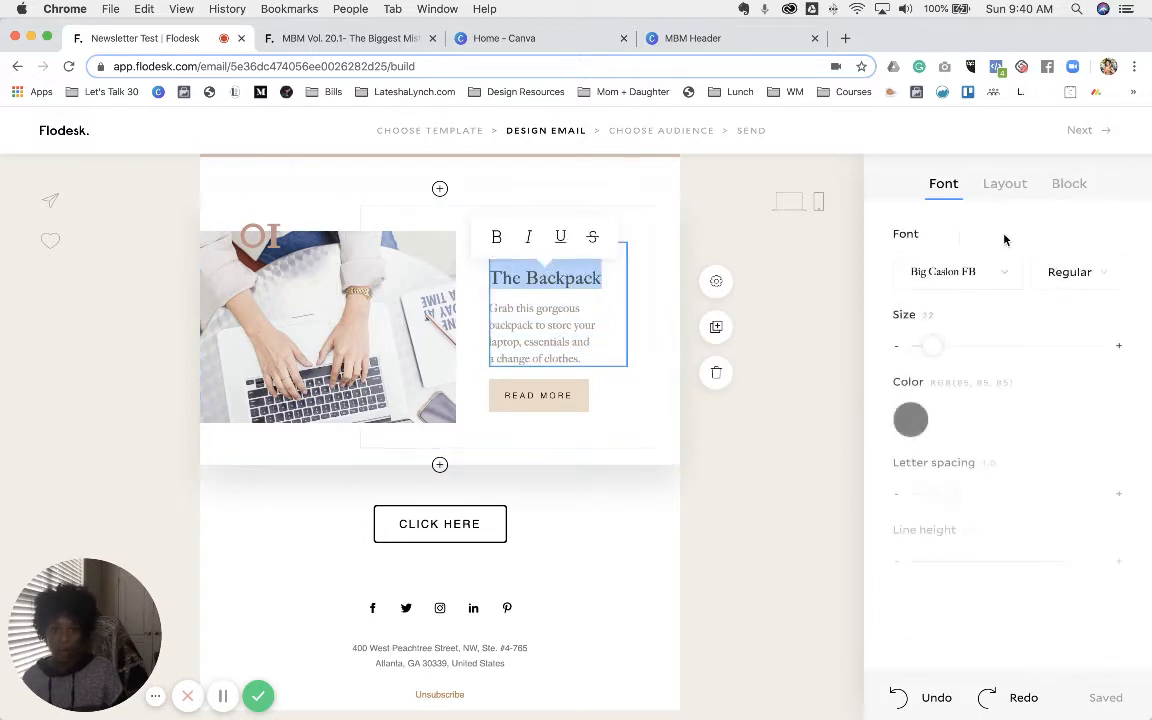
pyautogui.click(1119, 346)
pyautogui.click(1119, 346)
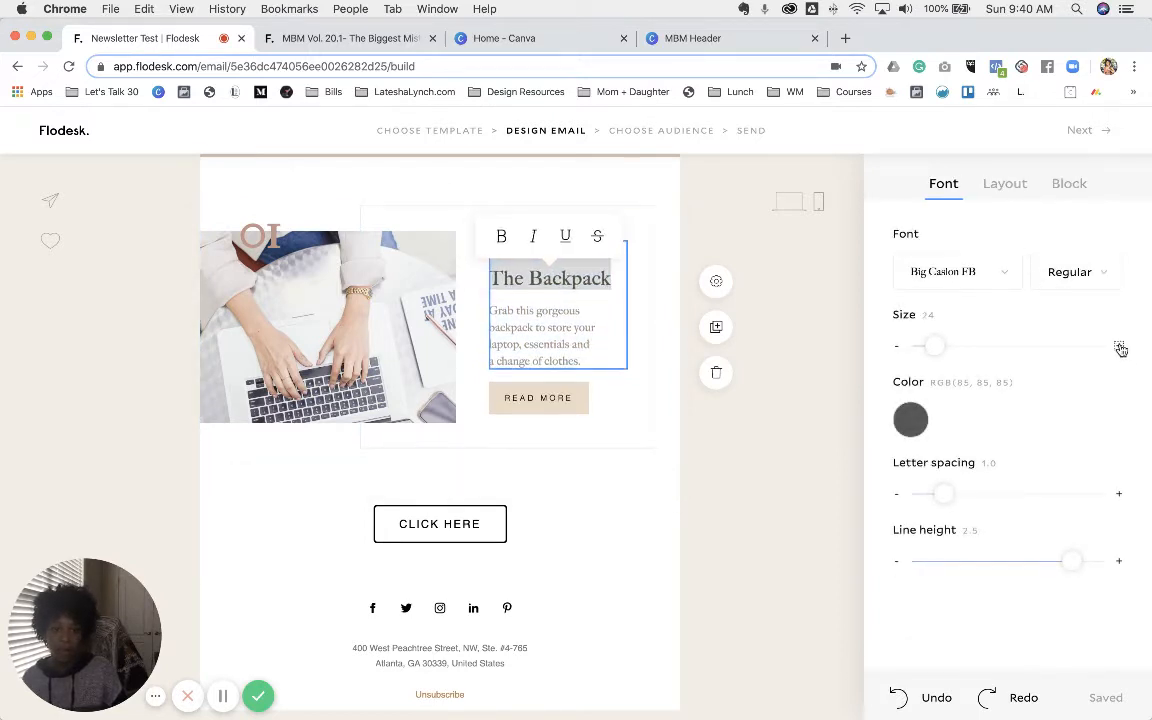
# - Make the description paragraph black (#000000) at size 16
pyautogui.moveTo(594, 359); pyautogui.dragTo(497, 312)
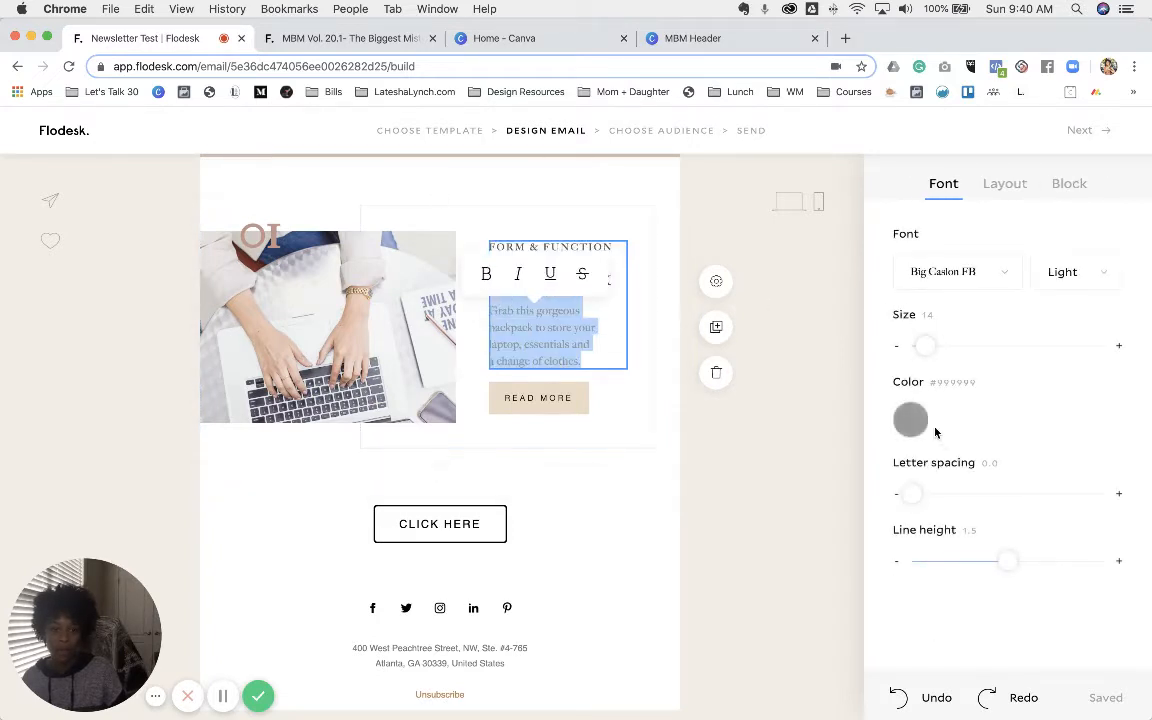
pyautogui.click(909, 422)
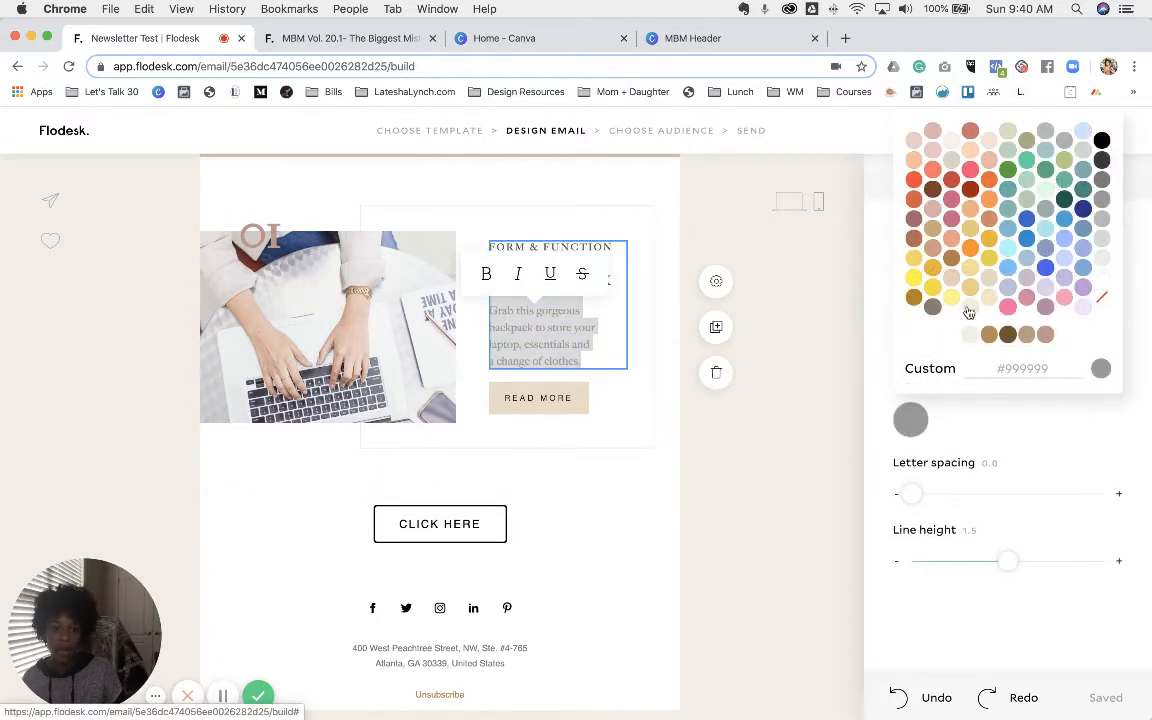
pyautogui.click(1102, 140)
pyautogui.click(1062, 431)
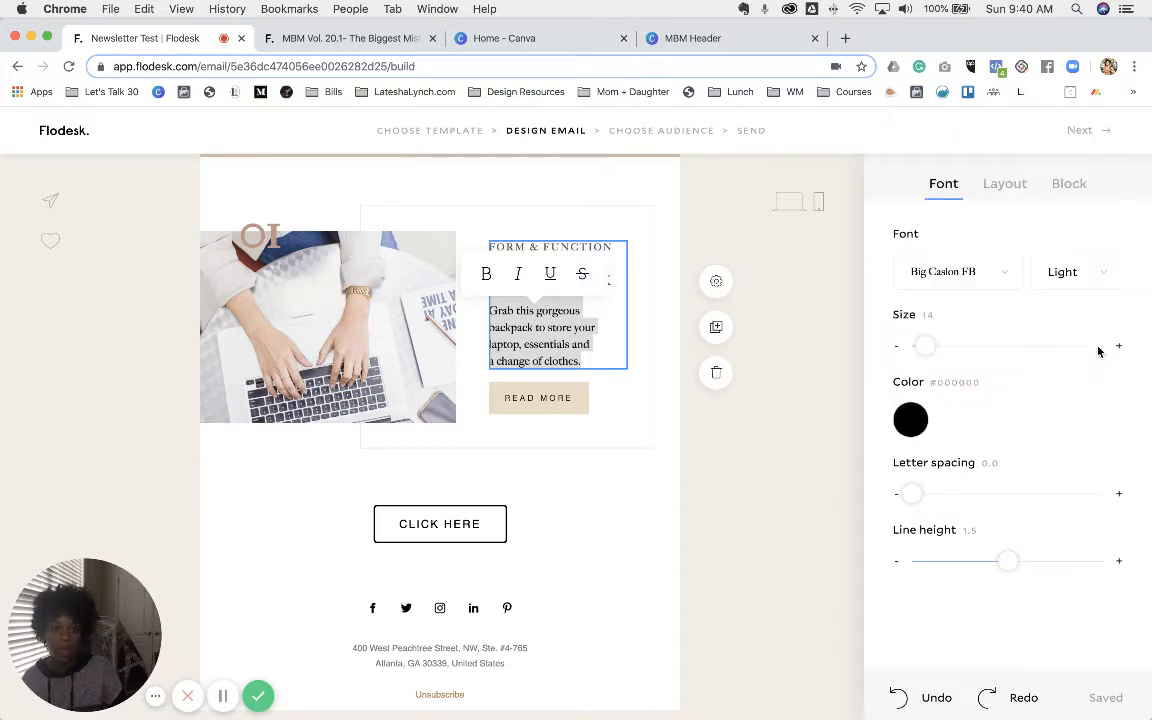
pyautogui.click(1120, 347)
pyautogui.click(1120, 347)
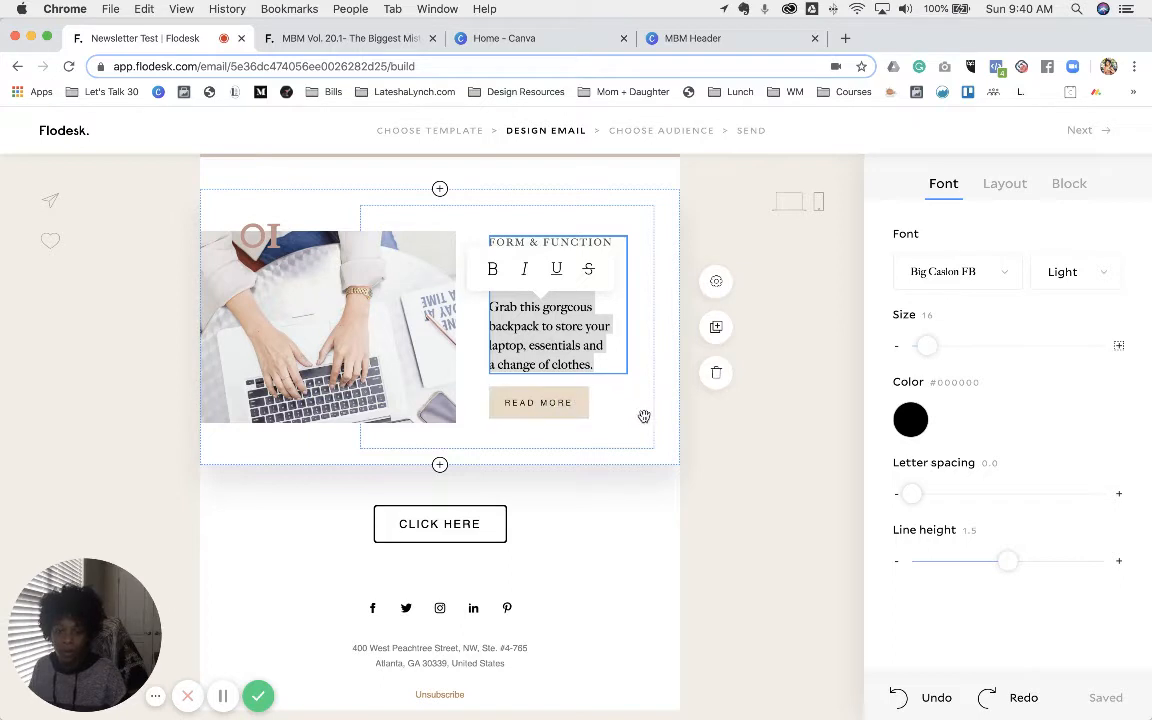
pyautogui.click(777, 490)
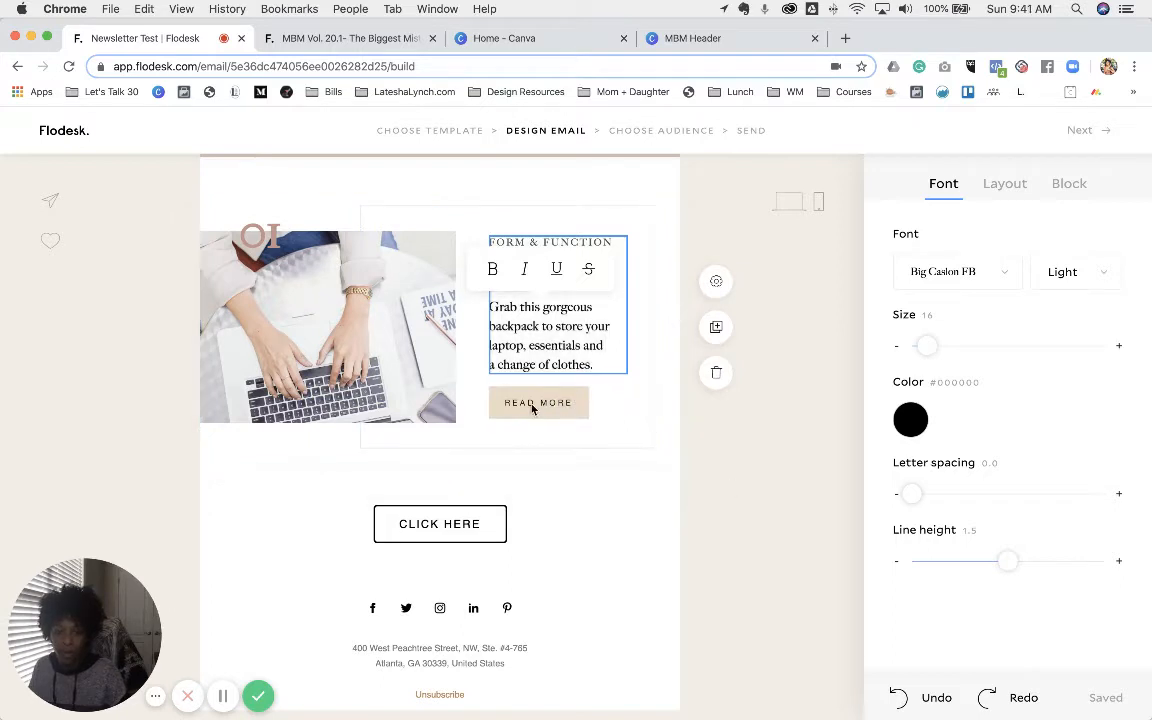
# - Change the button text to GRAB A COPY with a tan #BB8755 background
pyautogui.click(539, 403)
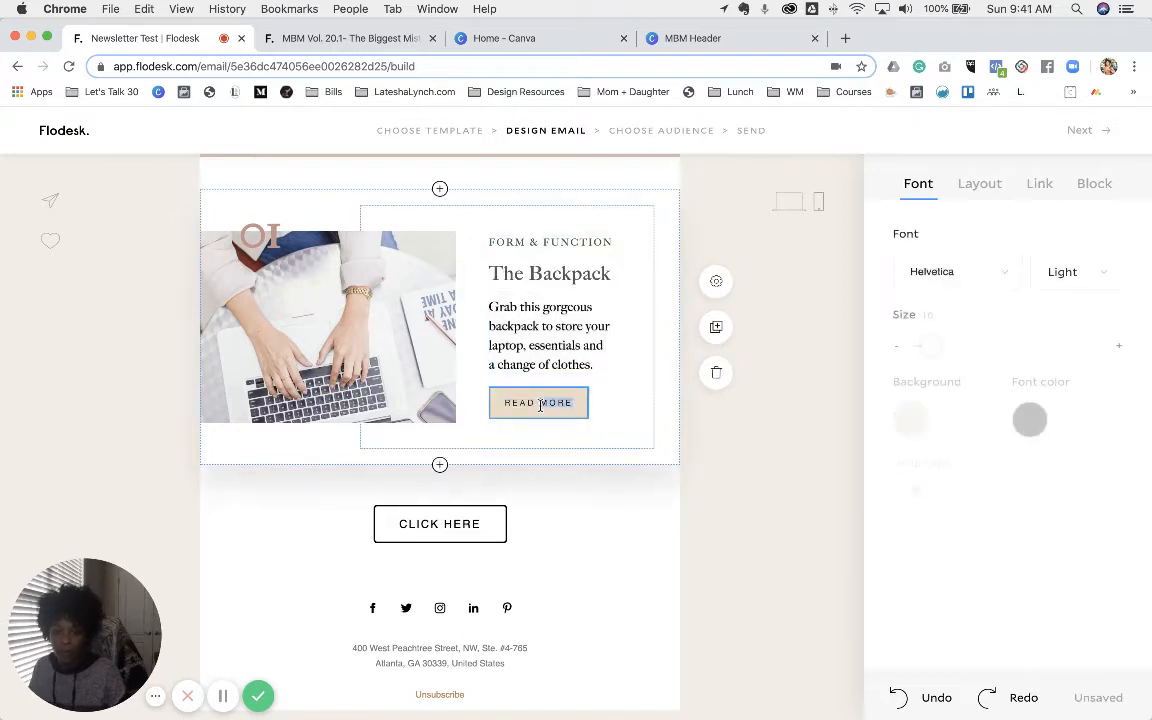
pyautogui.write('GRAB A COPY')
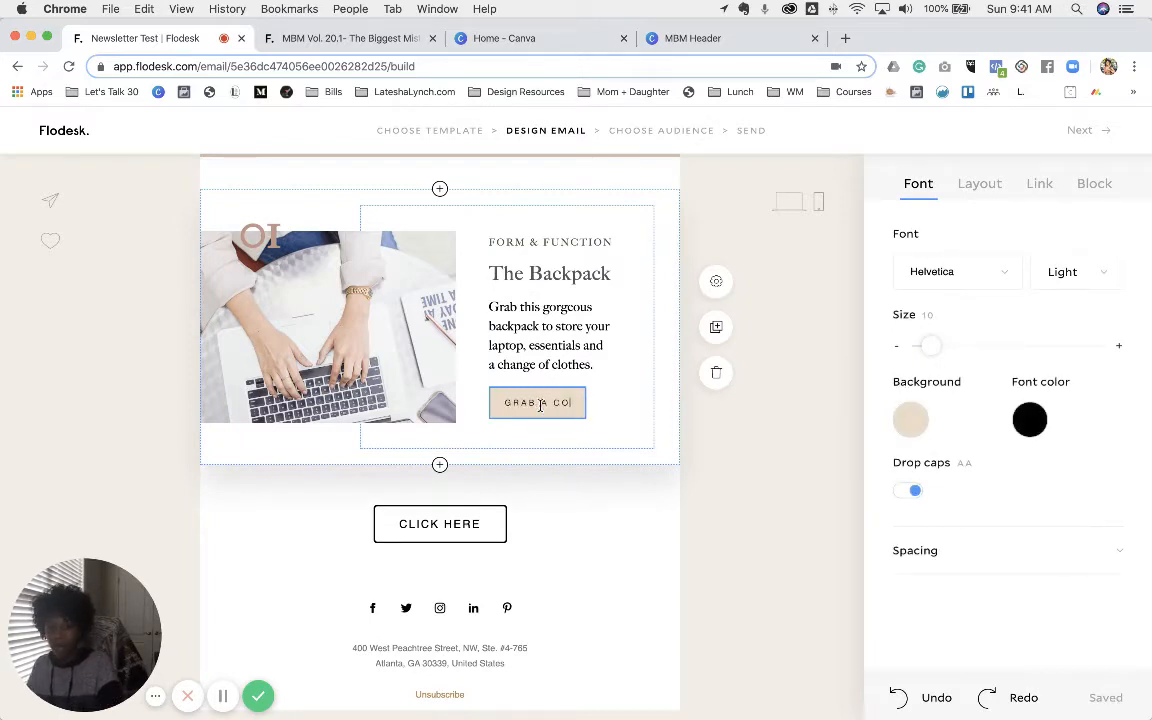
pyautogui.click(911, 420)
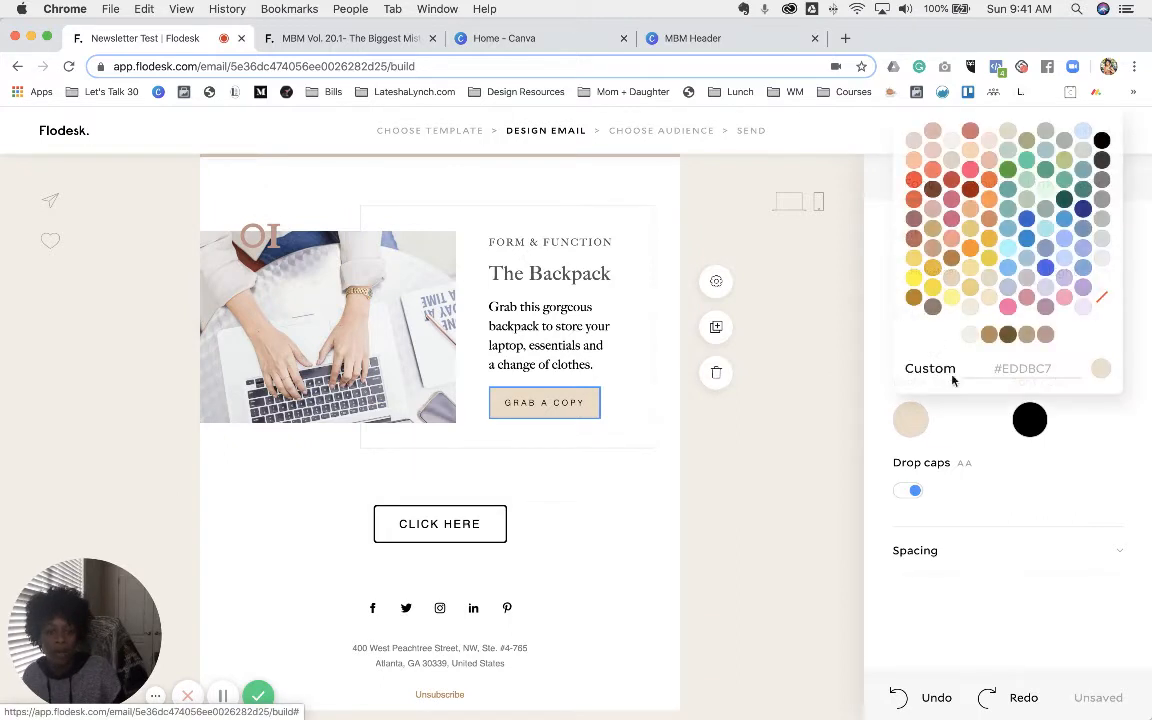
pyautogui.click(989, 335)
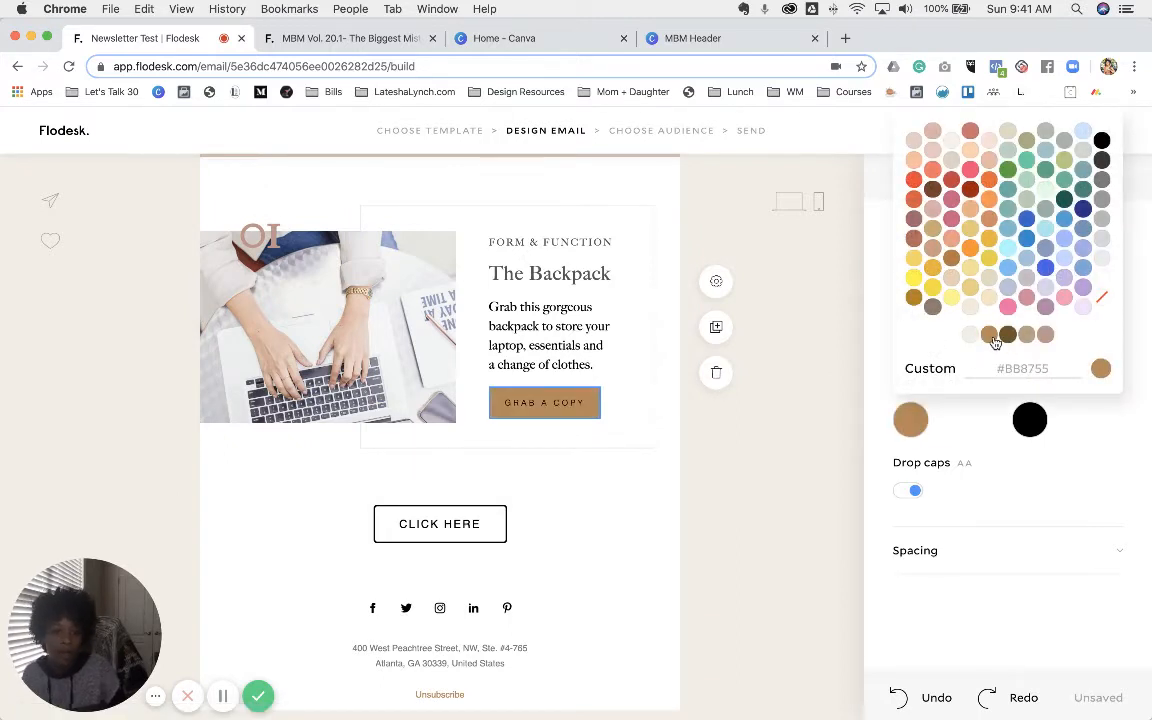
pyautogui.click(1095, 440)
# - Make the button text white and enlarge it to size 13
pyautogui.click(1030, 420)
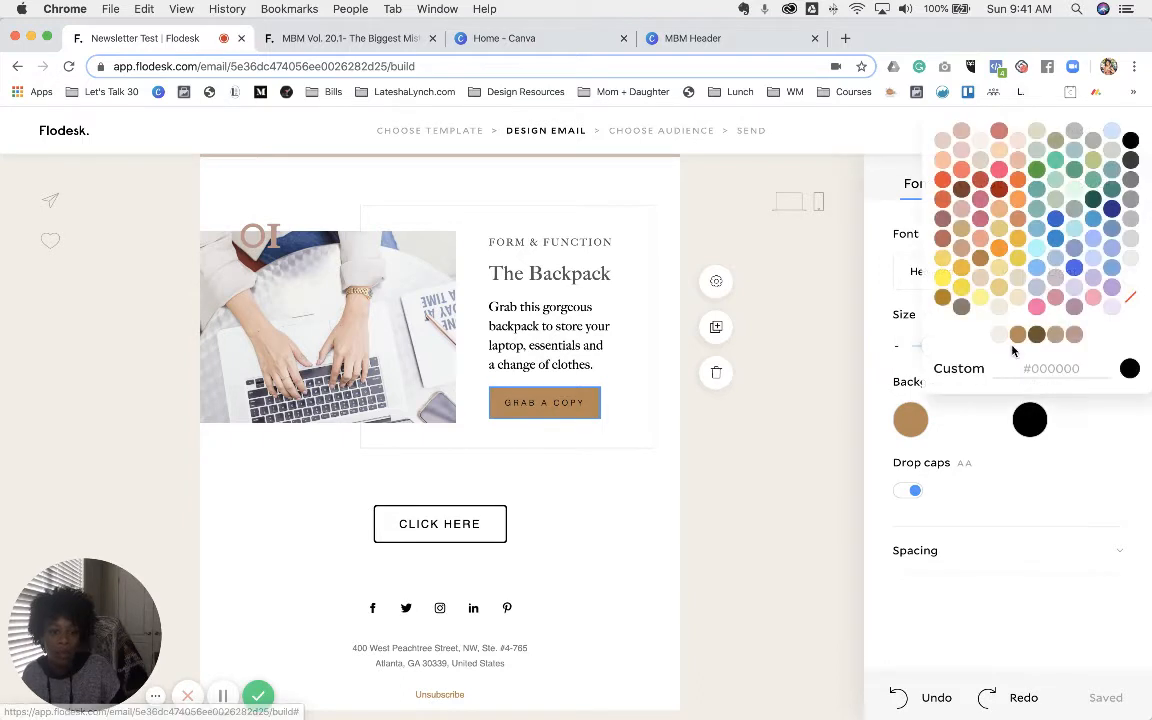
pyautogui.click(1130, 283)
pyautogui.click(1101, 426)
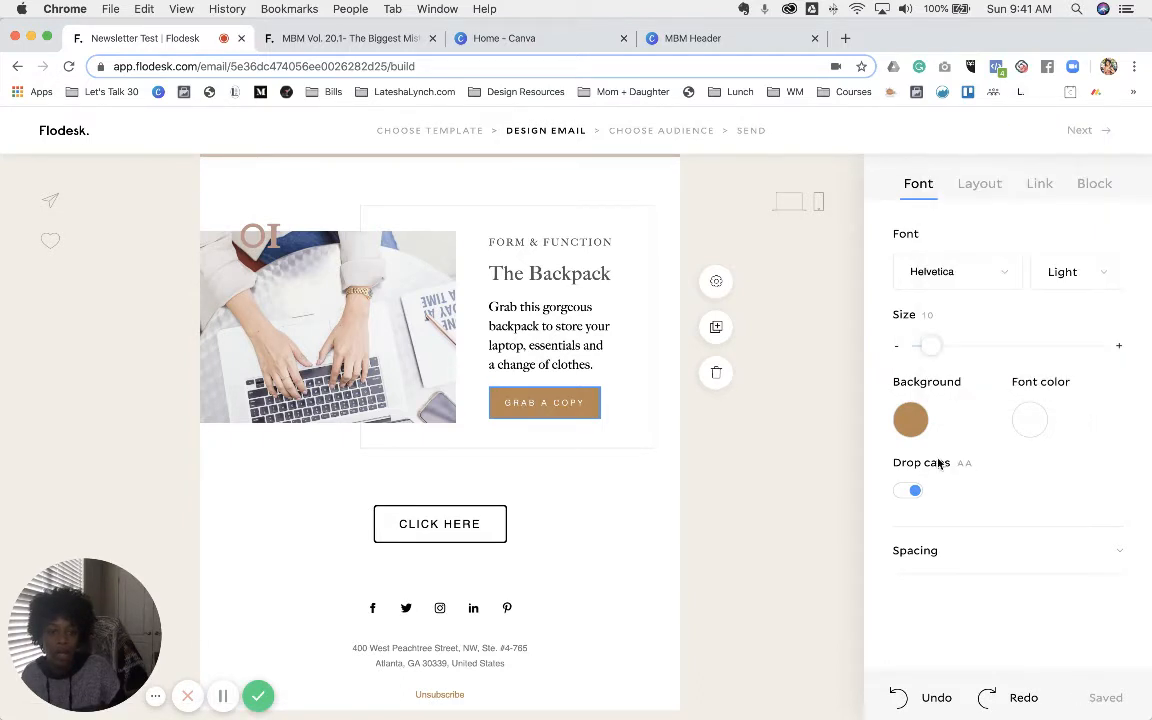
pyautogui.click(1119, 346)
pyautogui.click(1119, 346)
pyautogui.click(1119, 346)
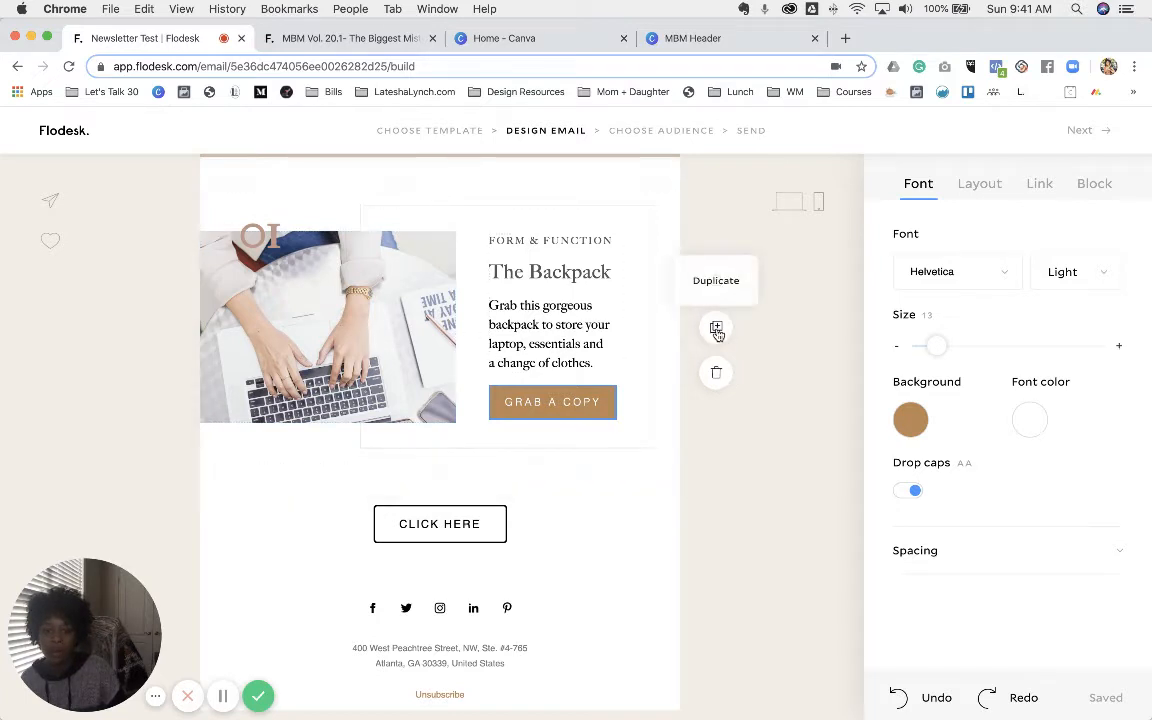
# - Duplicate the Backpack block and flip the copy so image and text swap sides
pyautogui.click(717, 330)
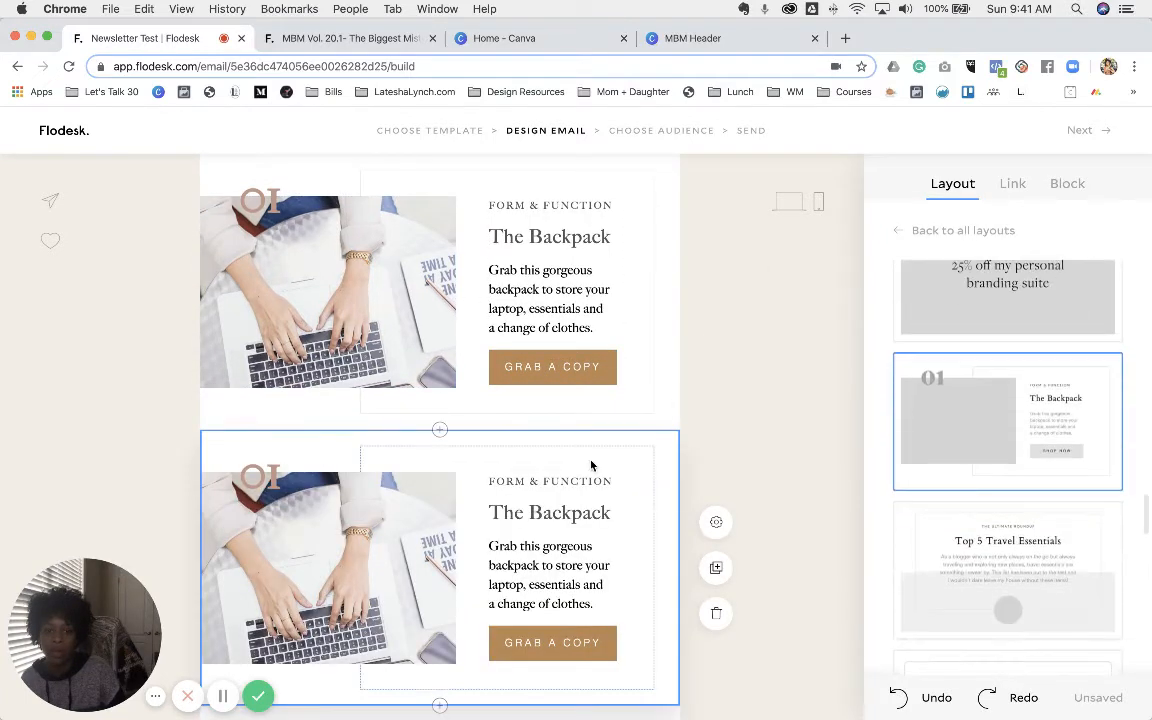
pyautogui.click(725, 524)
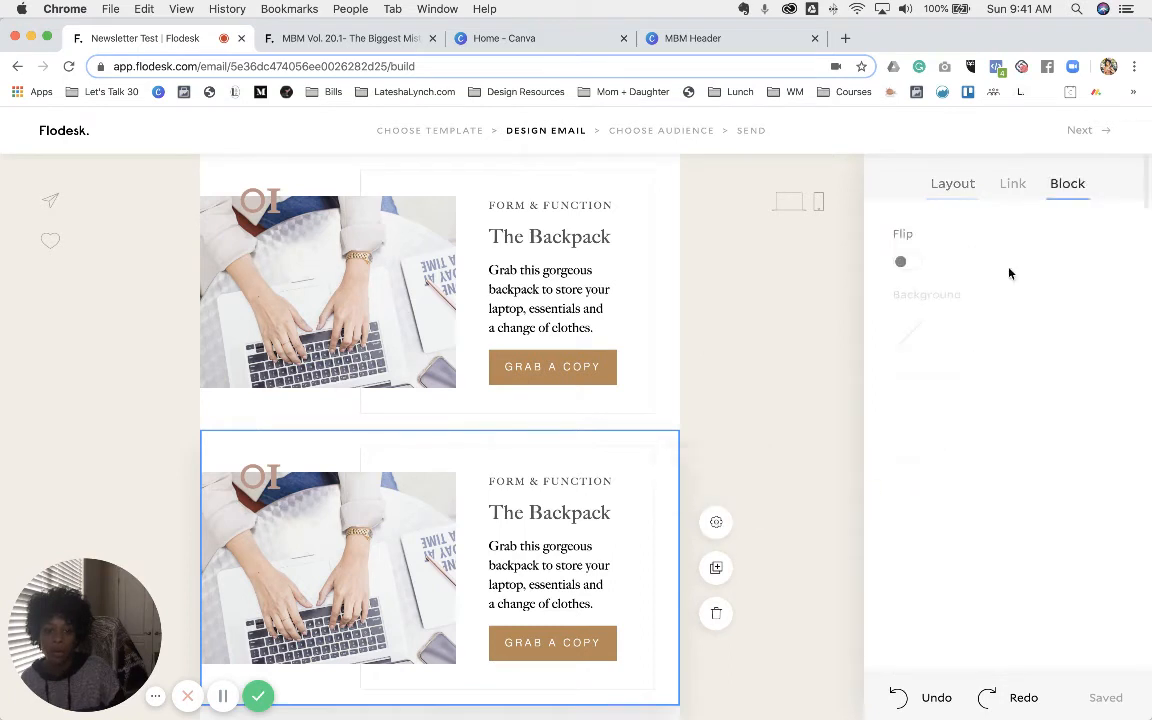
pyautogui.click(904, 264)
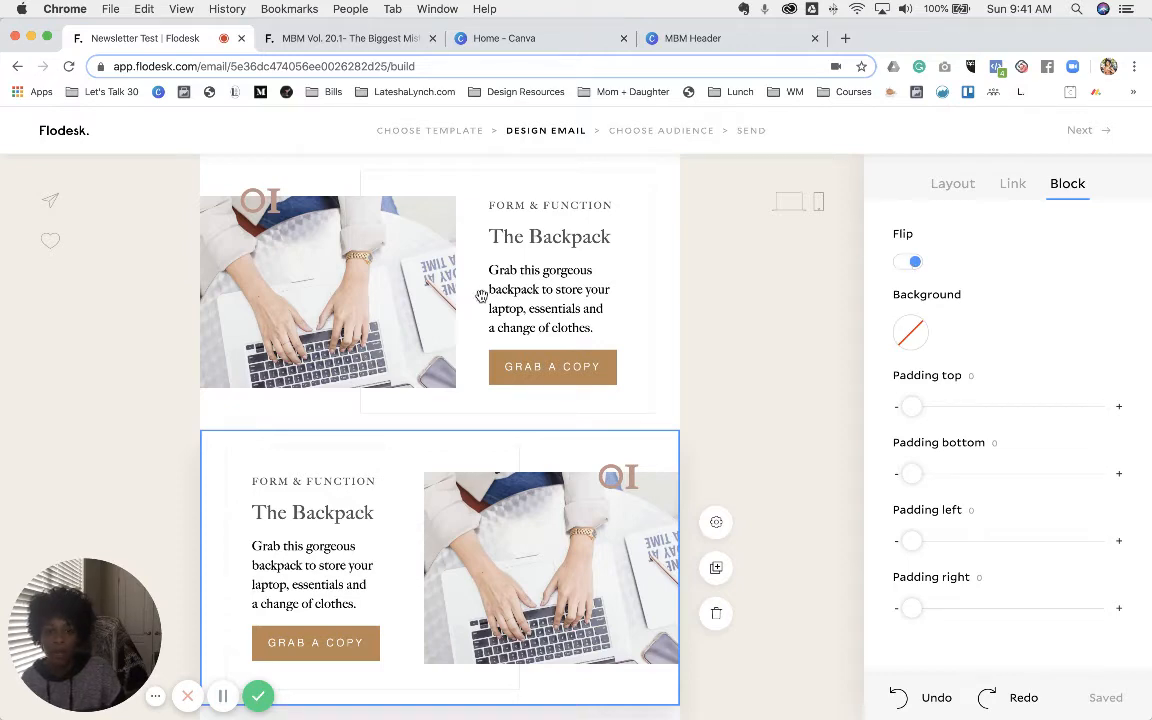
pyautogui.scroll(-1, 500, 320)
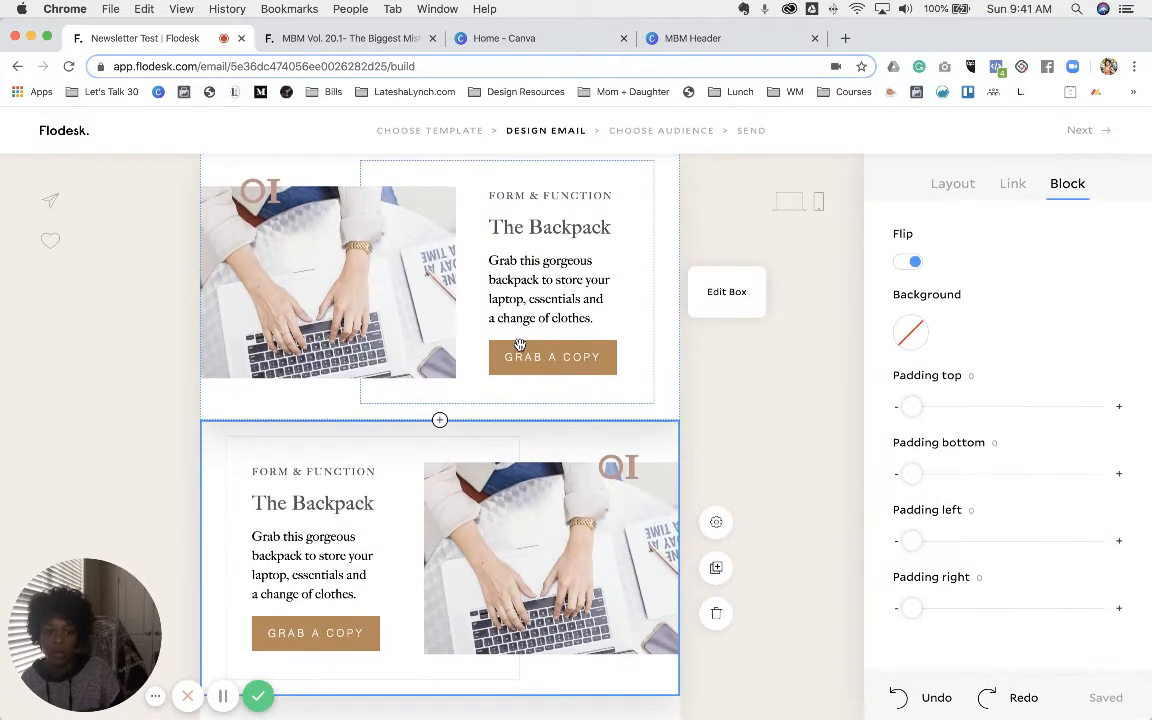
pyautogui.scroll(-5, 520, 345)
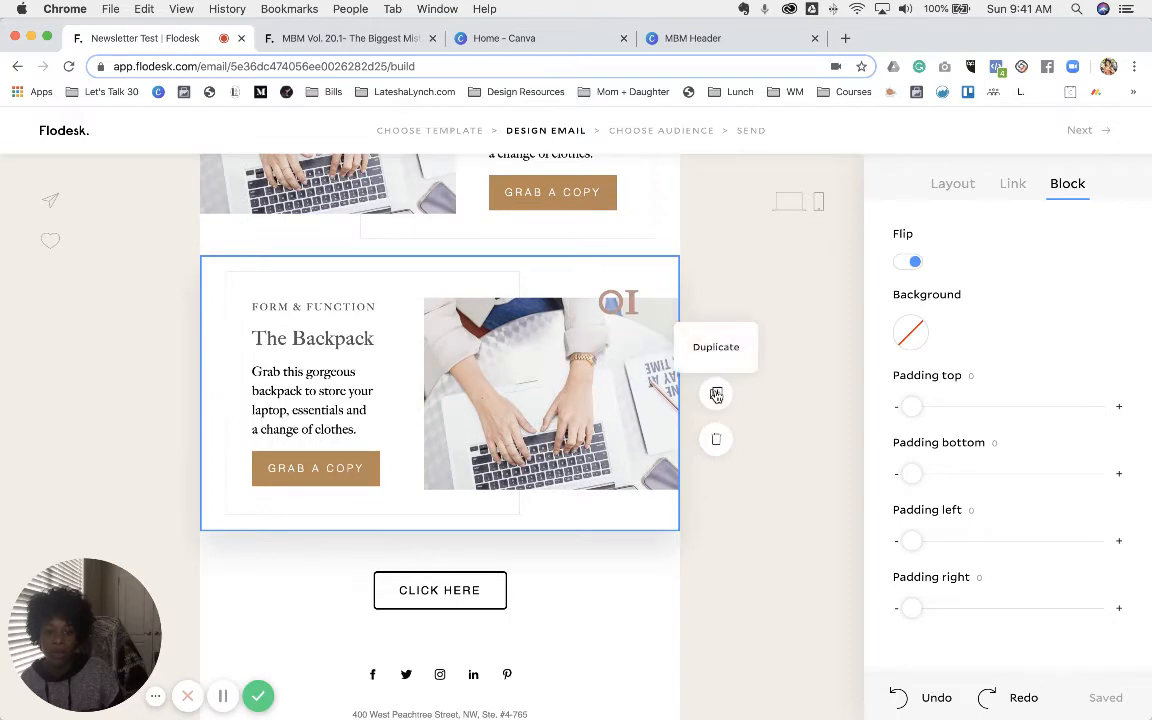
# - Duplicate the flipped block, unflip the new copy, and give it a beige background
pyautogui.click(716, 394)
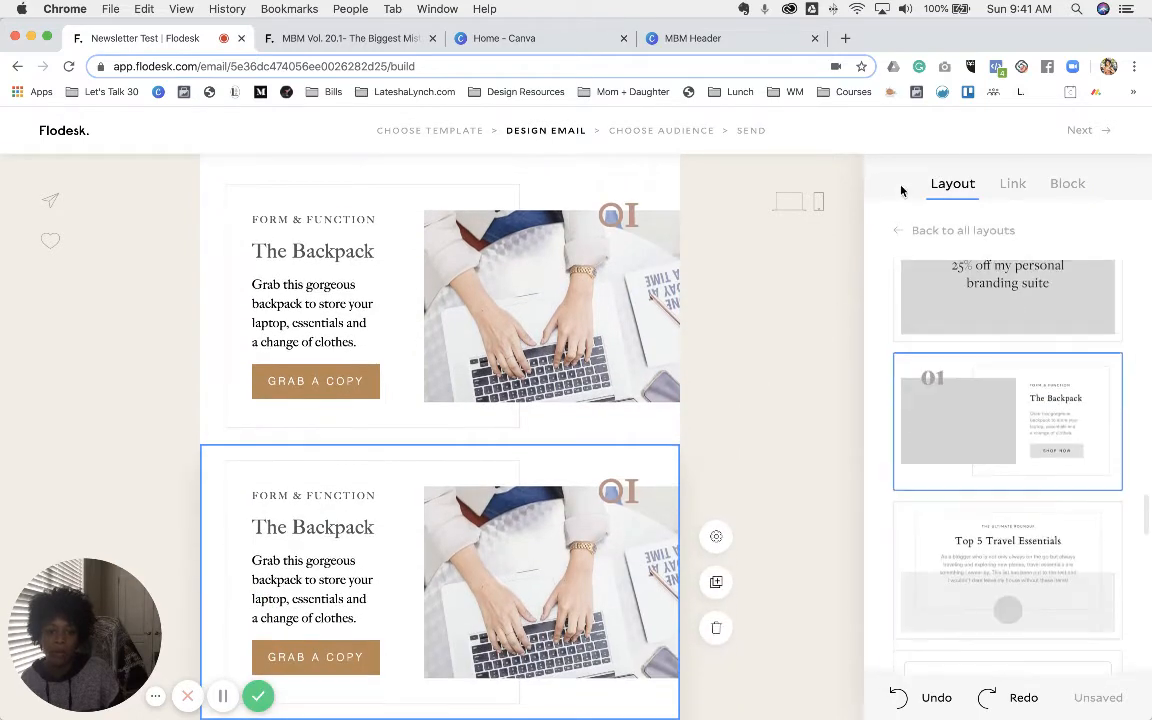
pyautogui.click(1067, 183)
pyautogui.click(907, 263)
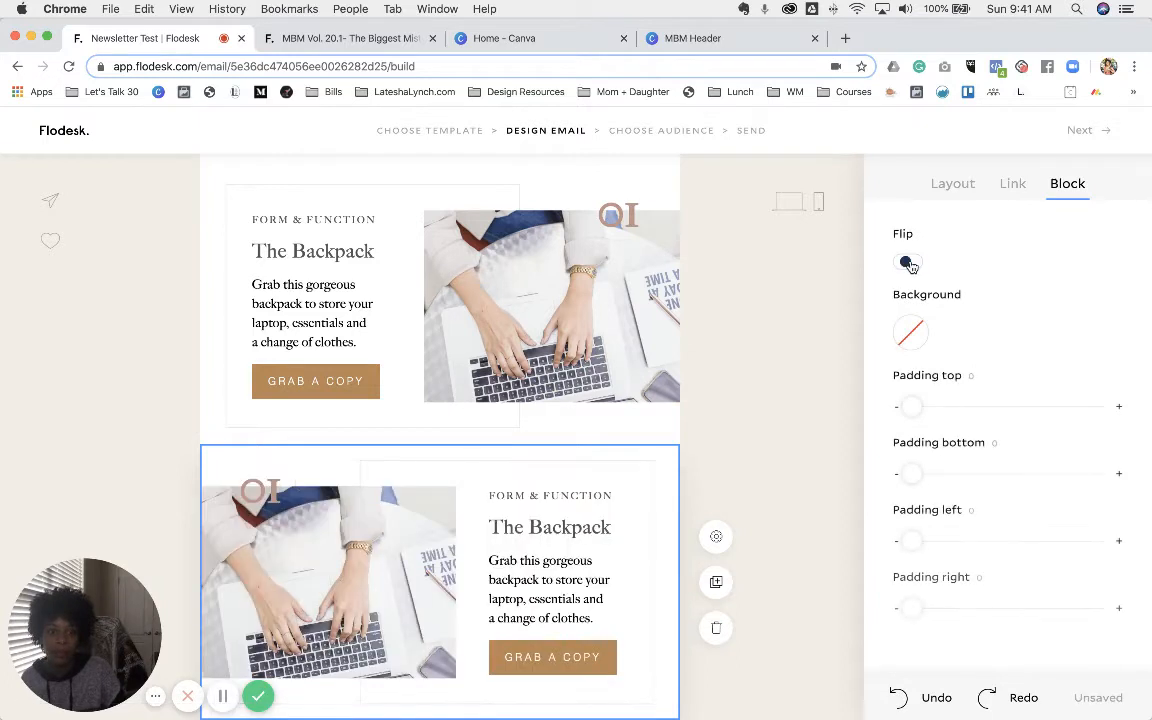
pyautogui.click(910, 332)
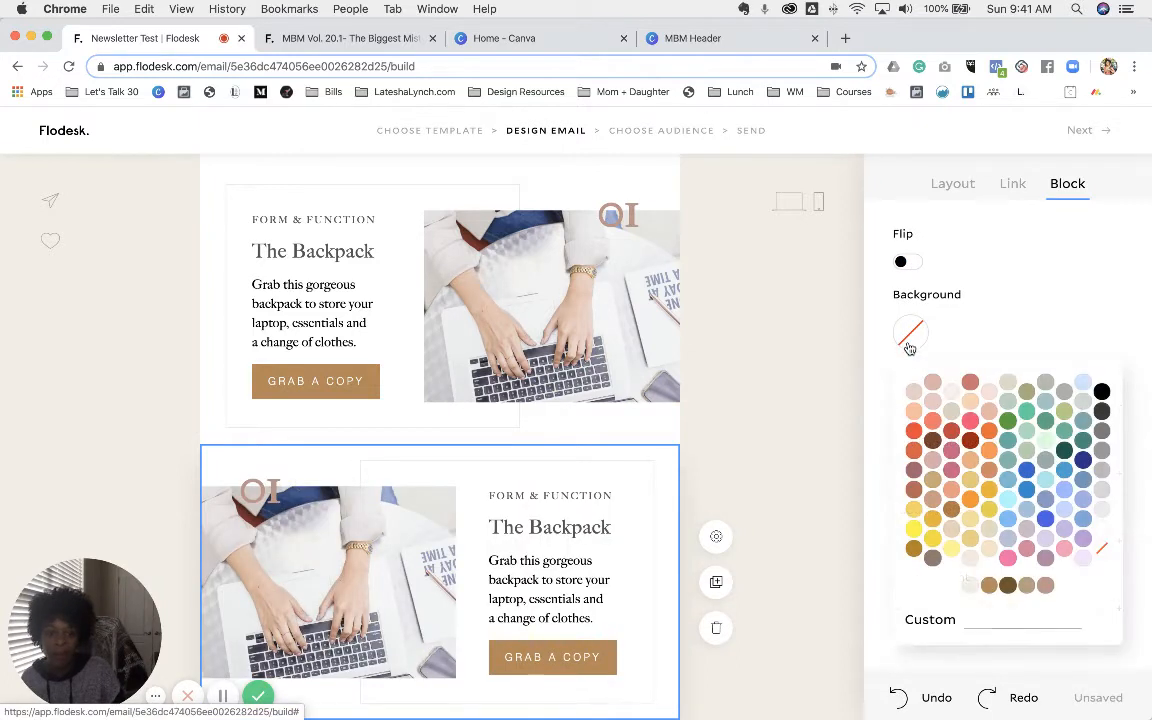
pyautogui.click(969, 586)
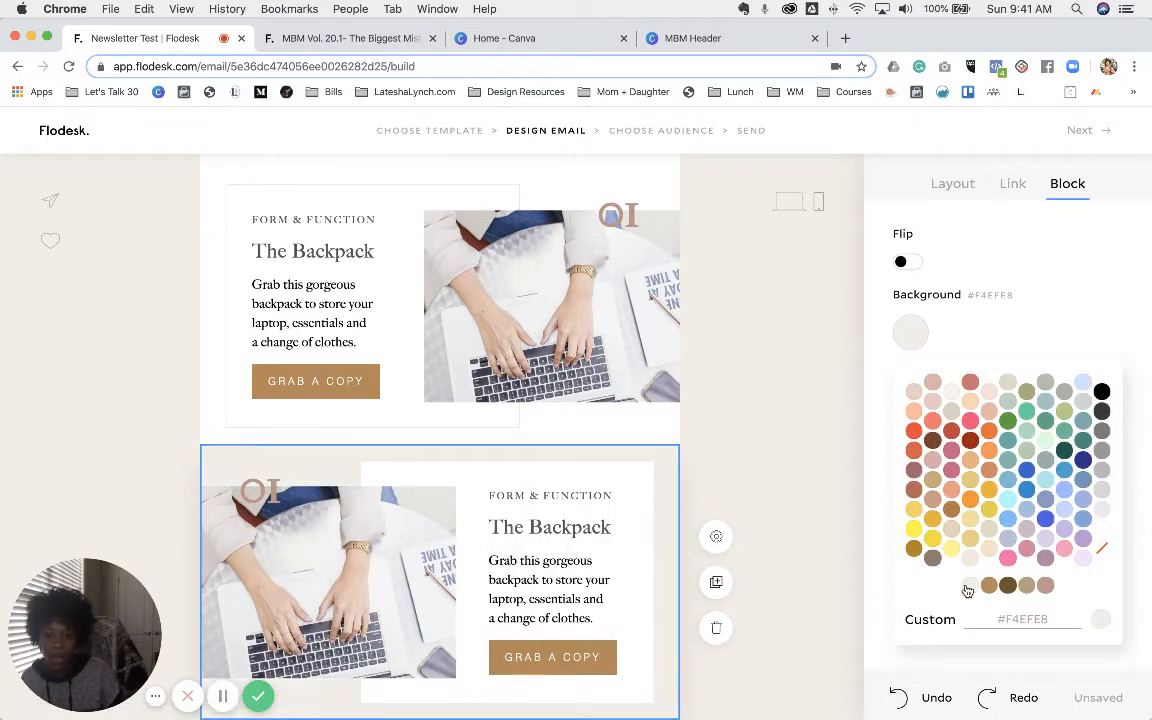
pyautogui.click(820, 463)
# - Remove the beige background colour from the third Backpack block
pyautogui.scroll(-3, 818, 466)
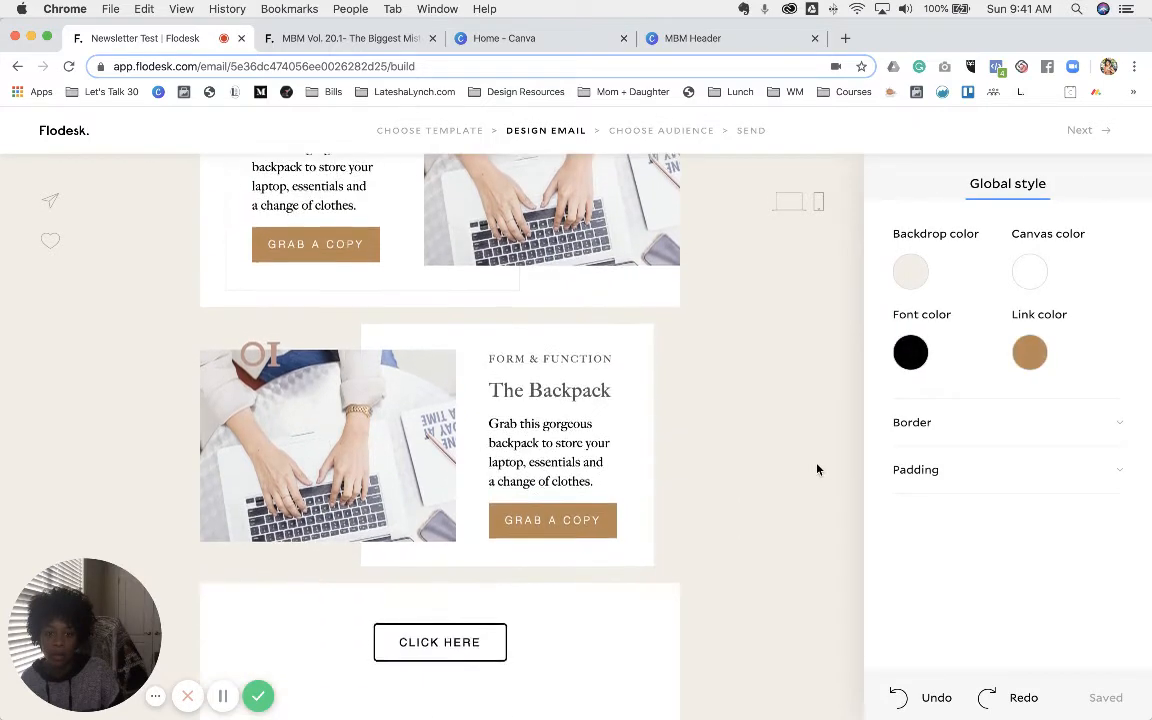
pyautogui.scroll(2, 818, 468)
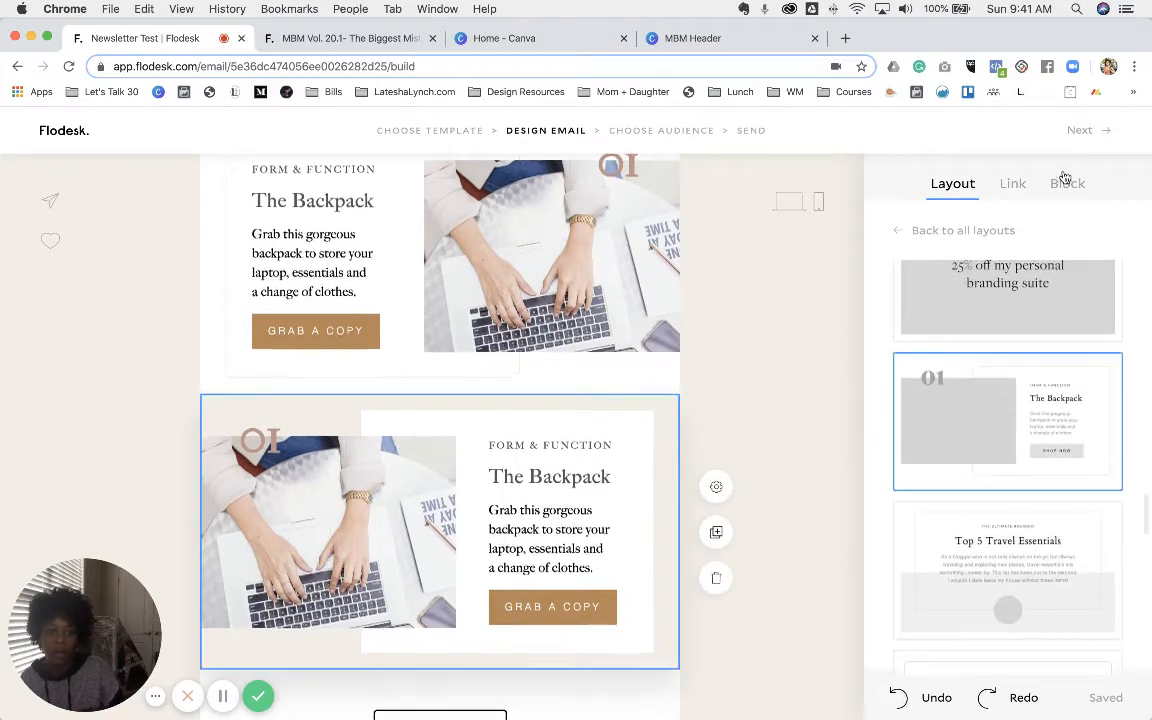
pyautogui.click(1066, 184)
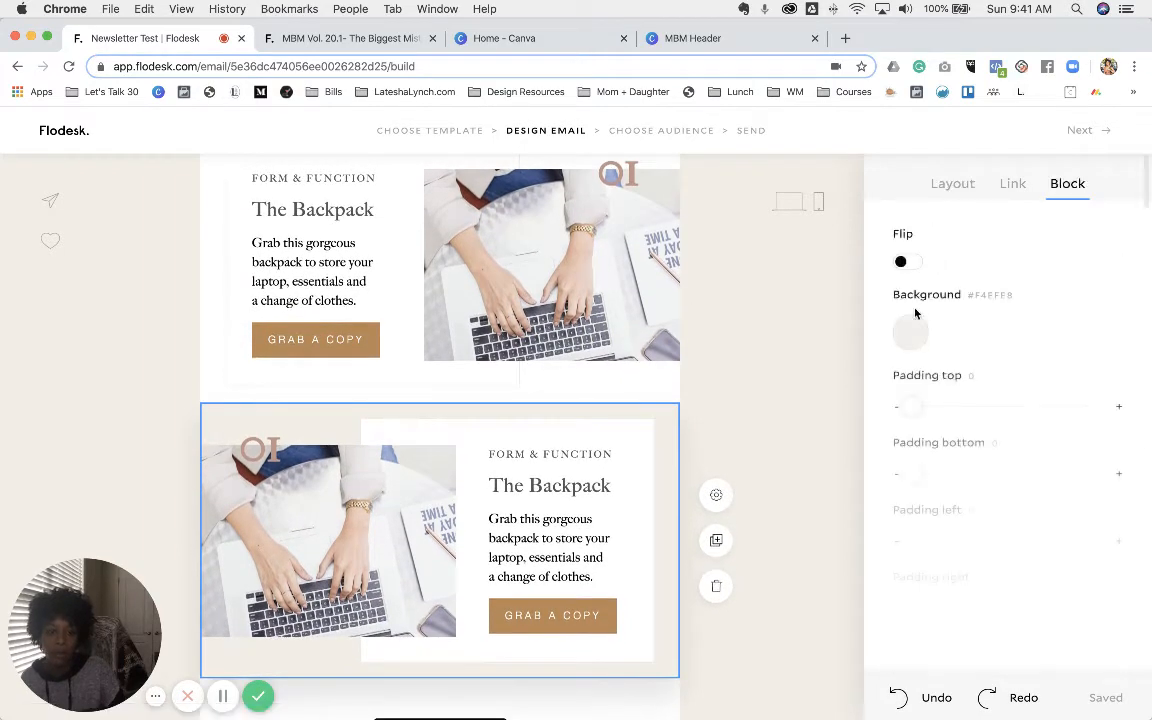
pyautogui.click(910, 333)
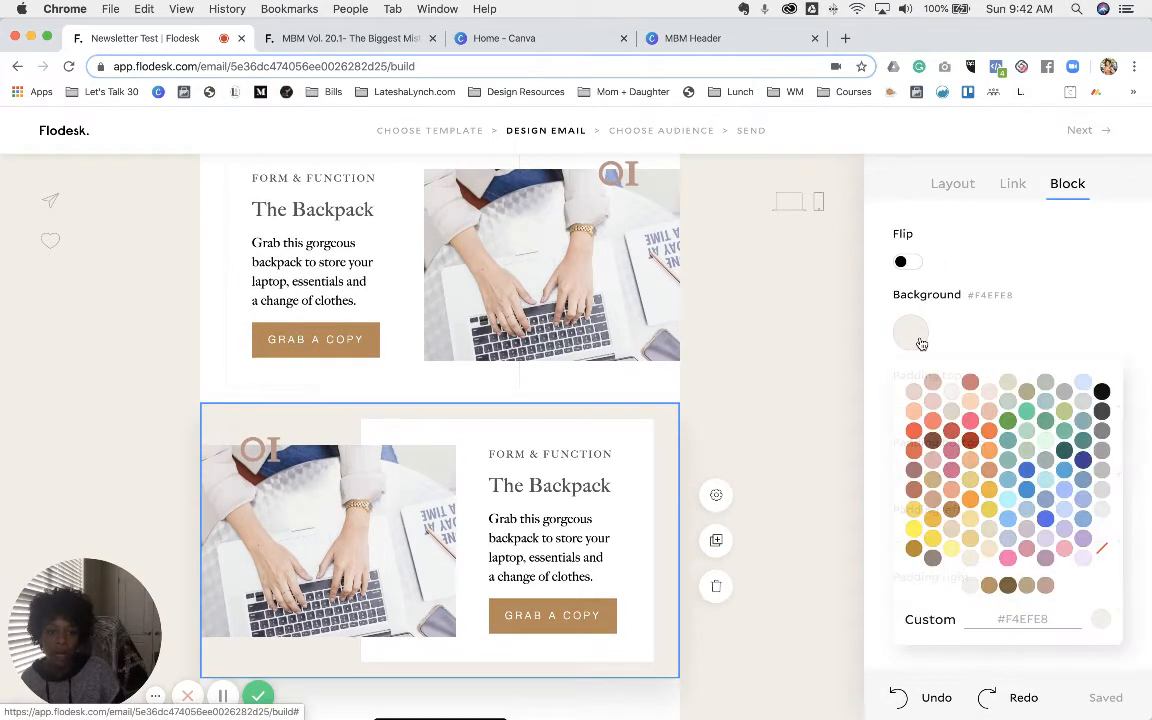
pyautogui.click(1102, 550)
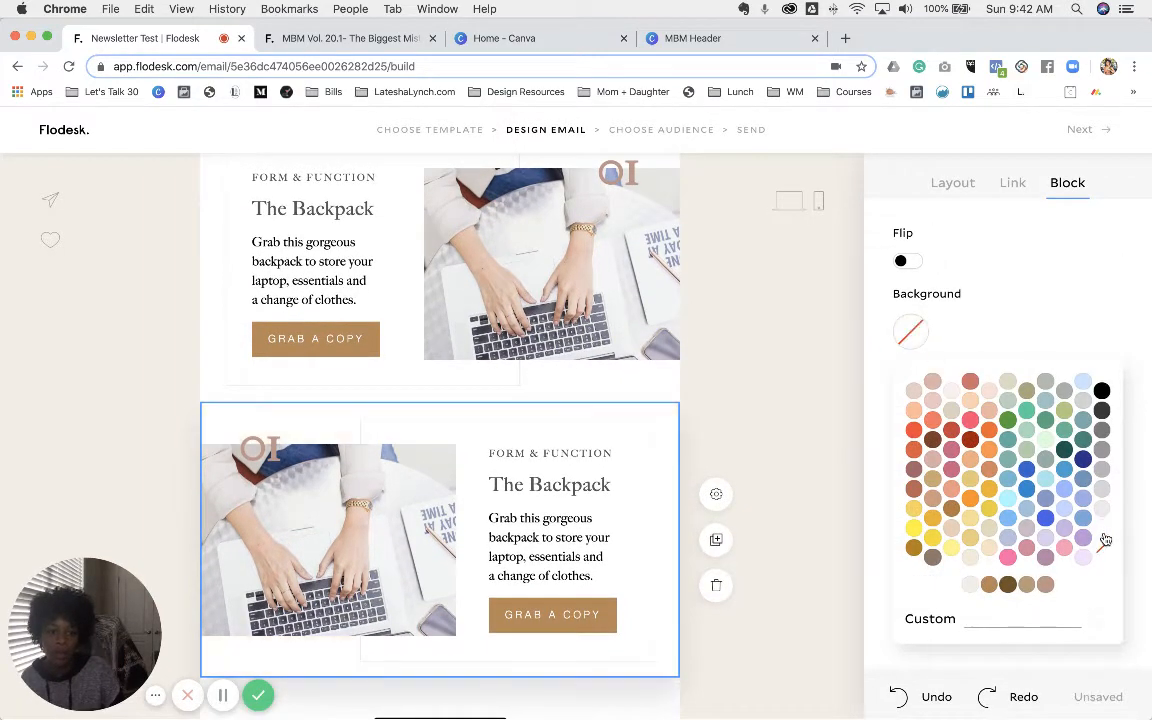
pyautogui.click(766, 396)
pyautogui.scroll(-3, 548, 346)
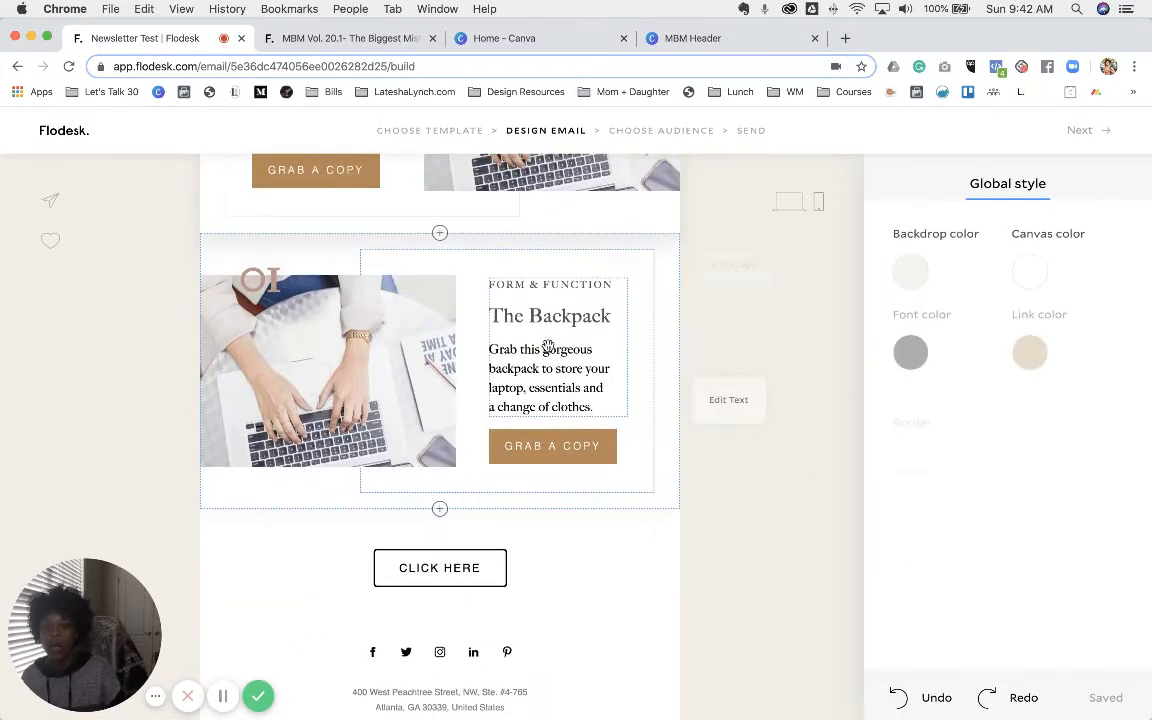
pyautogui.scroll(-1, 548, 346)
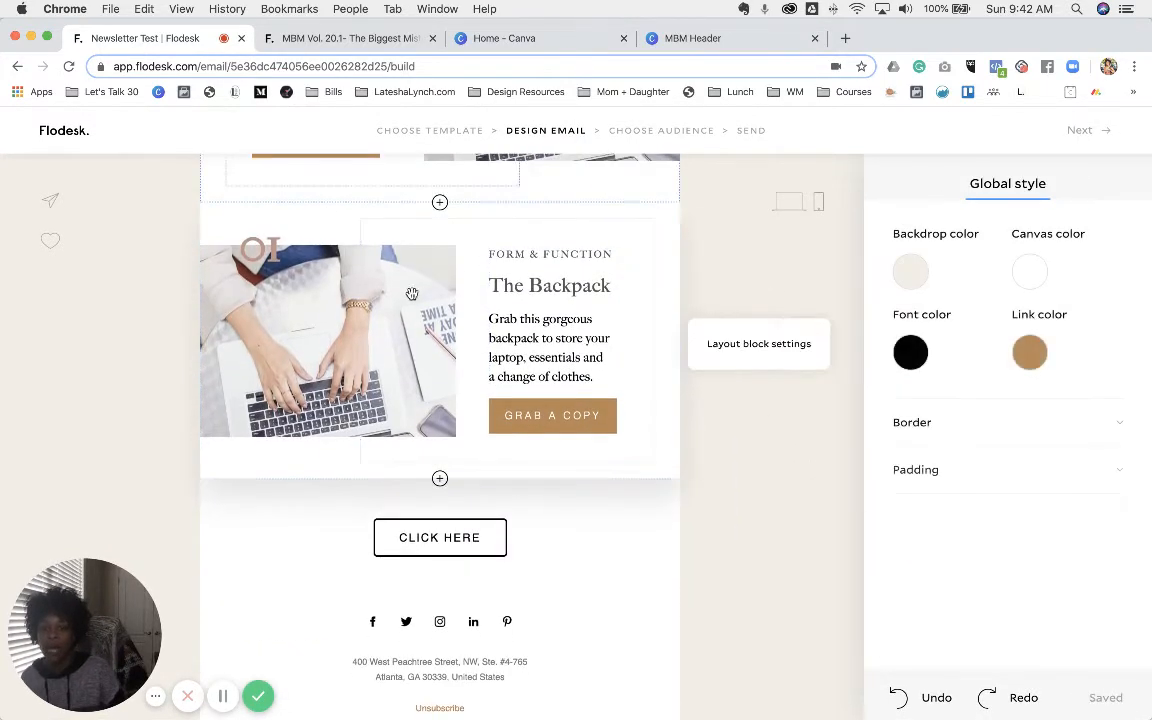
pyautogui.click(343, 38)
pyautogui.scroll(-10, 579, 360)
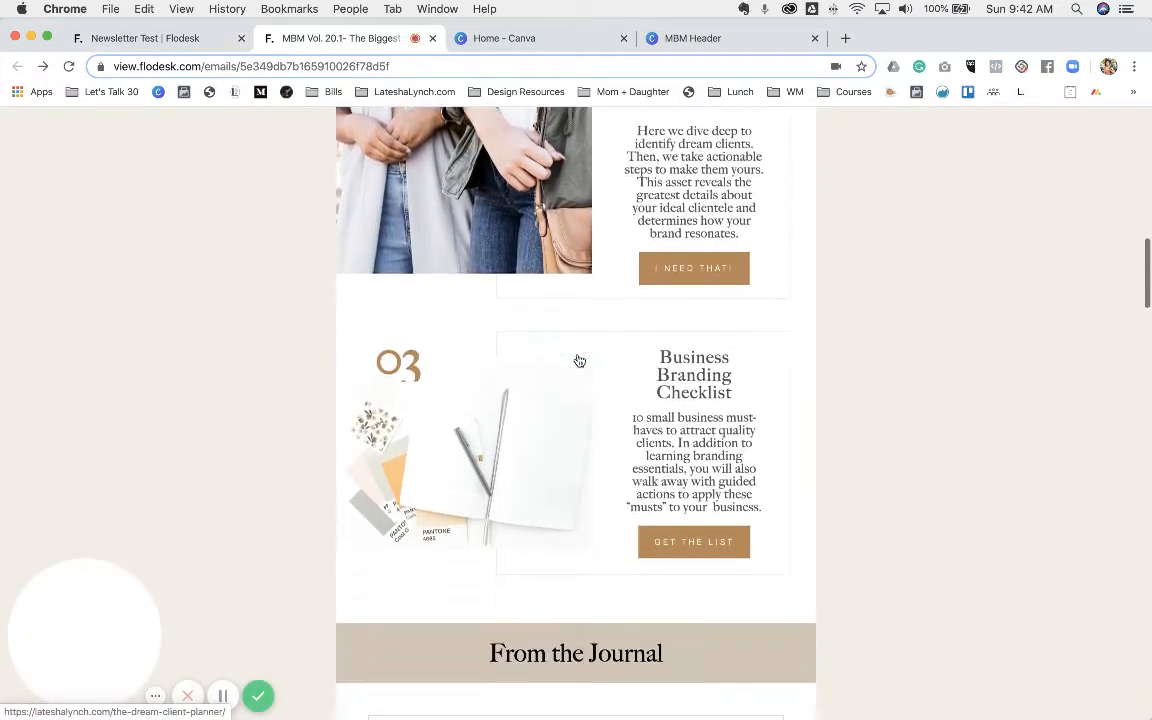
pyautogui.scroll(-6, 579, 360)
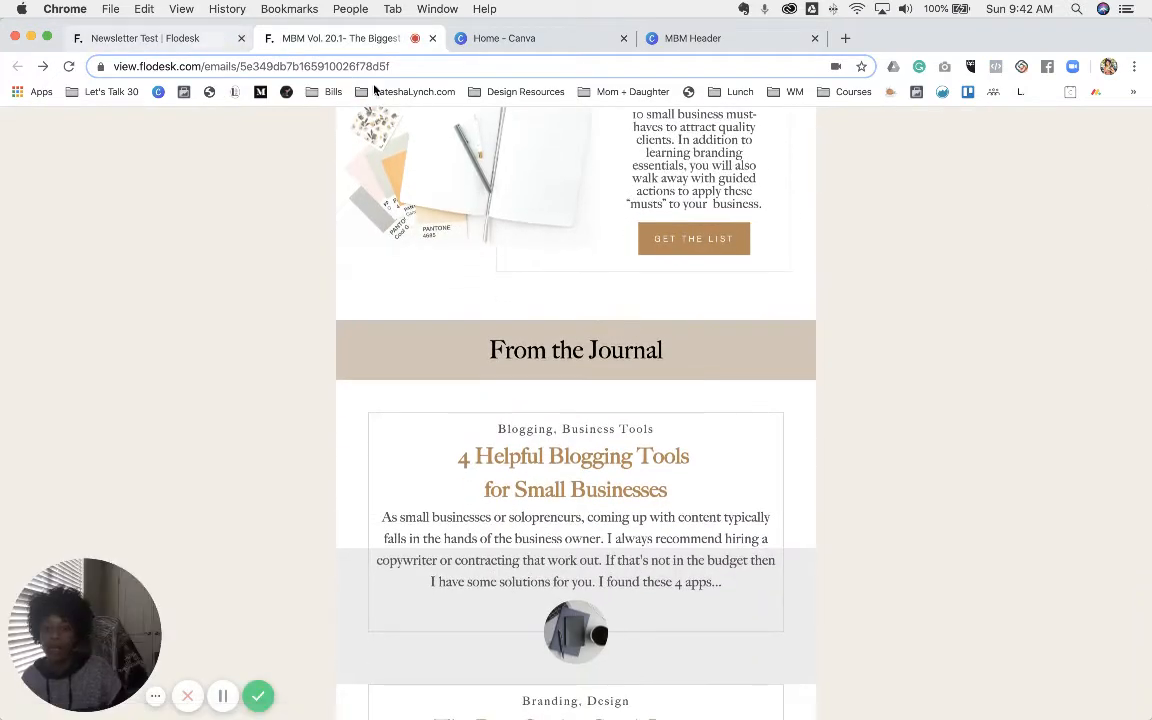
pyautogui.click(181, 38)
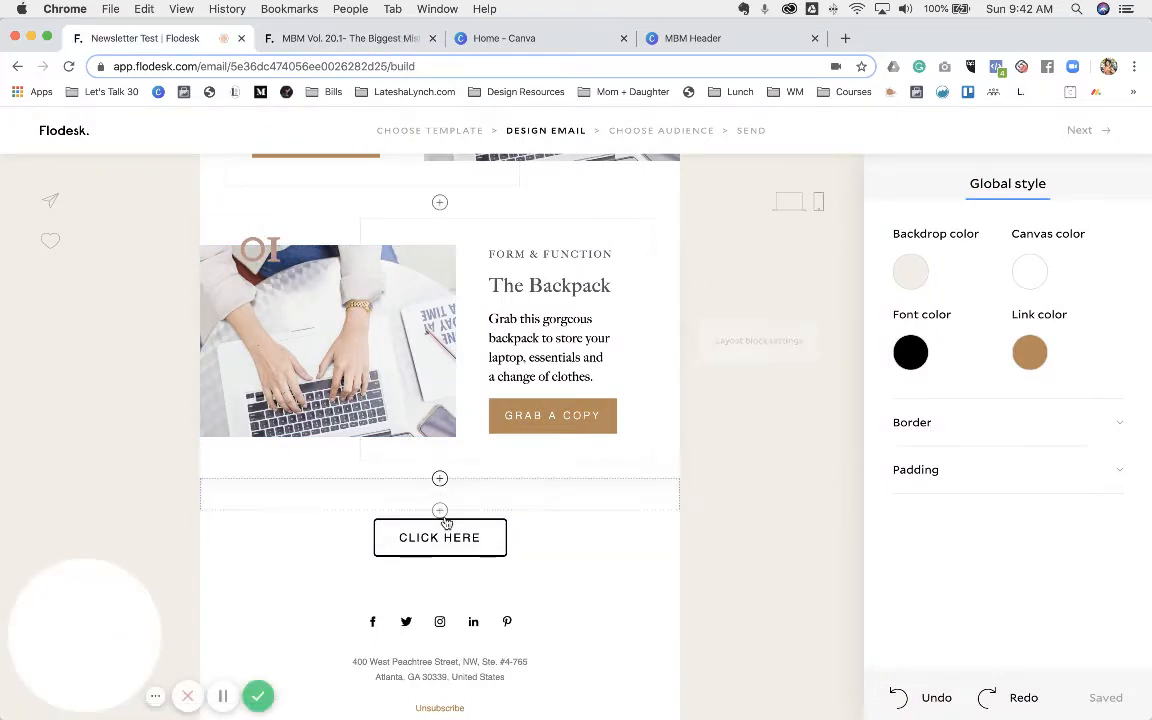
pyautogui.click(440, 511)
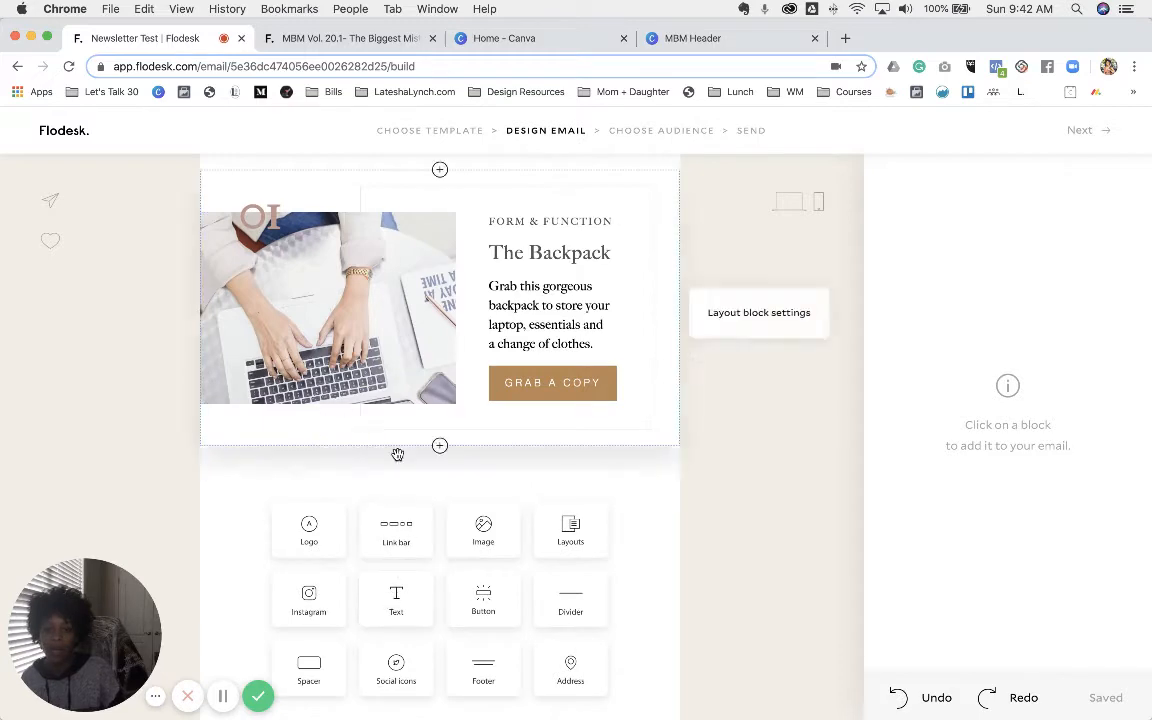
pyautogui.scroll(1, 172, 463)
pyautogui.scroll(6, 170, 461)
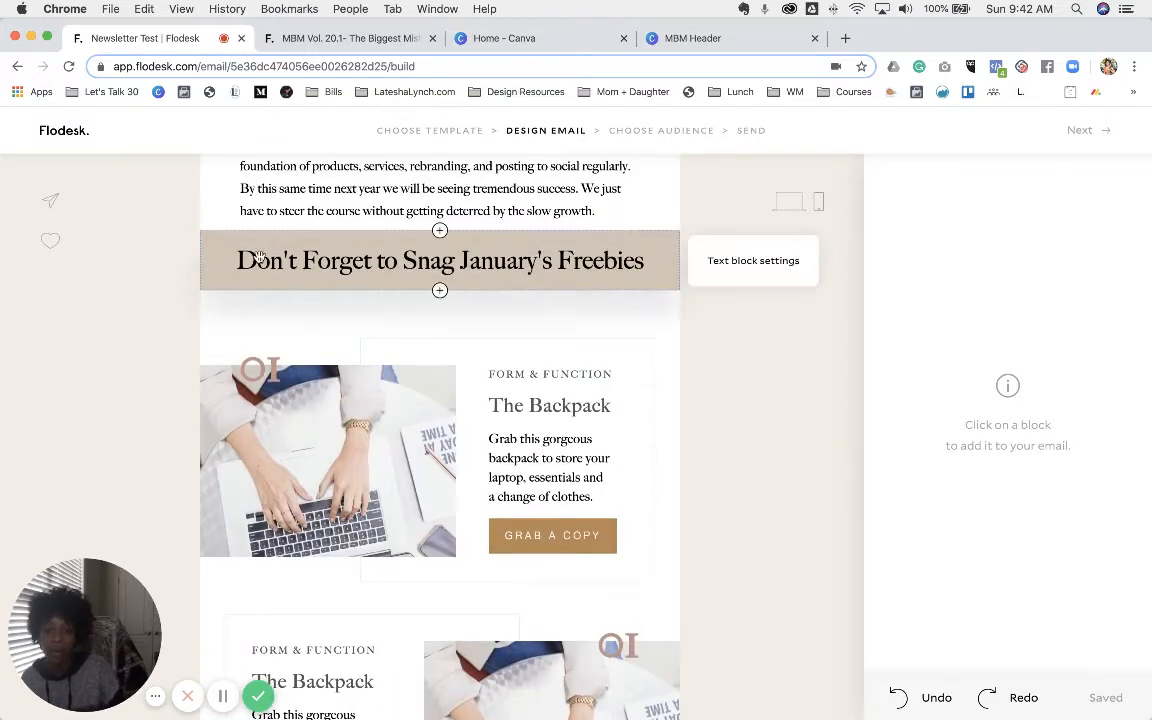
# - Duplicate the beige freebies heading and move the copy below the Backpack blocks, above CLICK HERE
pyautogui.click(661, 246)
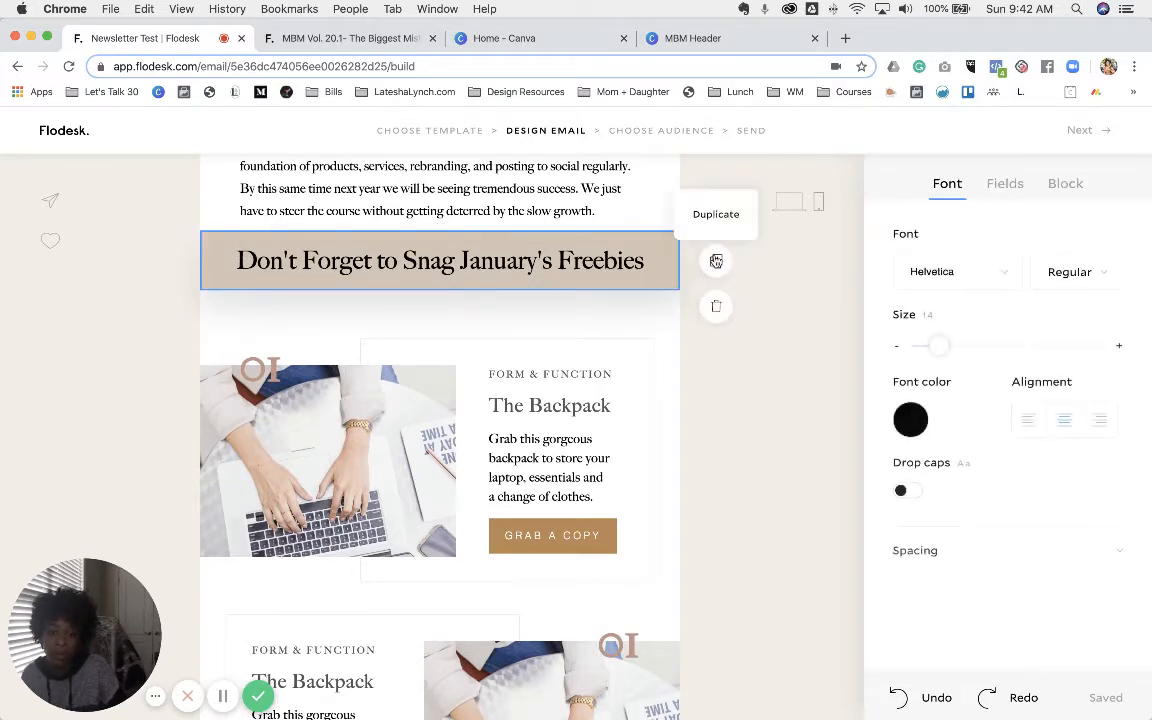
pyautogui.click(716, 260)
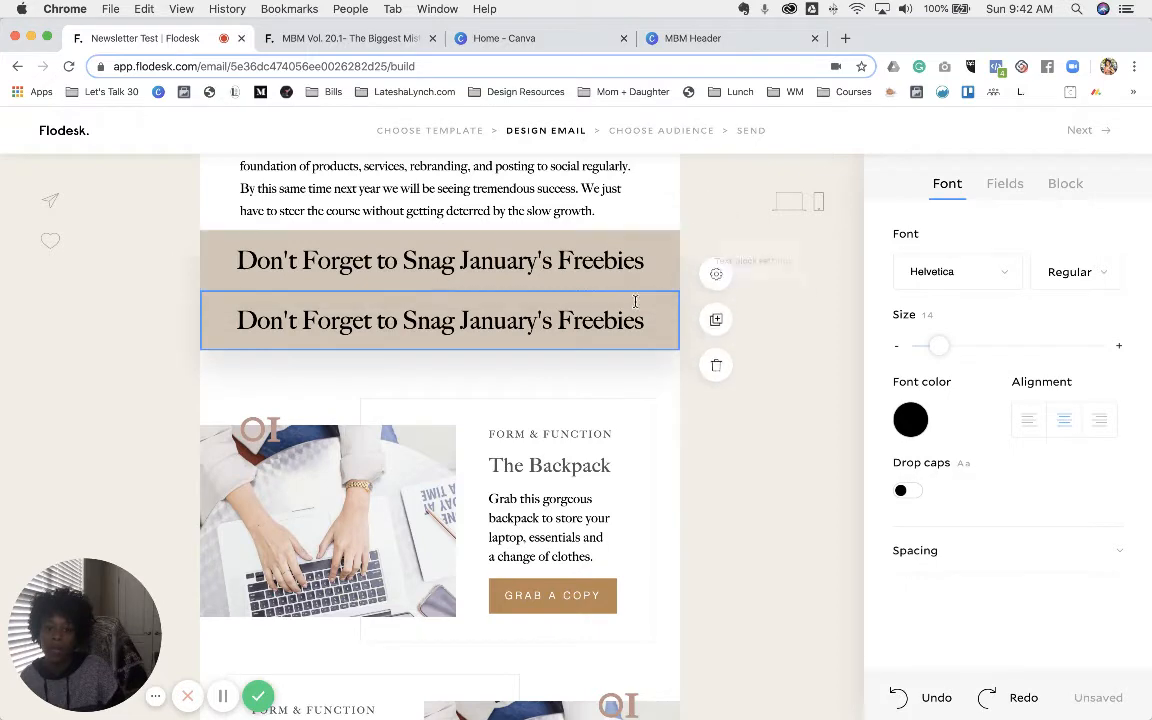
pyautogui.moveTo(640, 262); pyautogui.dragTo(602, 603)
# - Copy 'From the Journal' from the reference newsletter into the duplicated heading
pyautogui.click(348, 44)
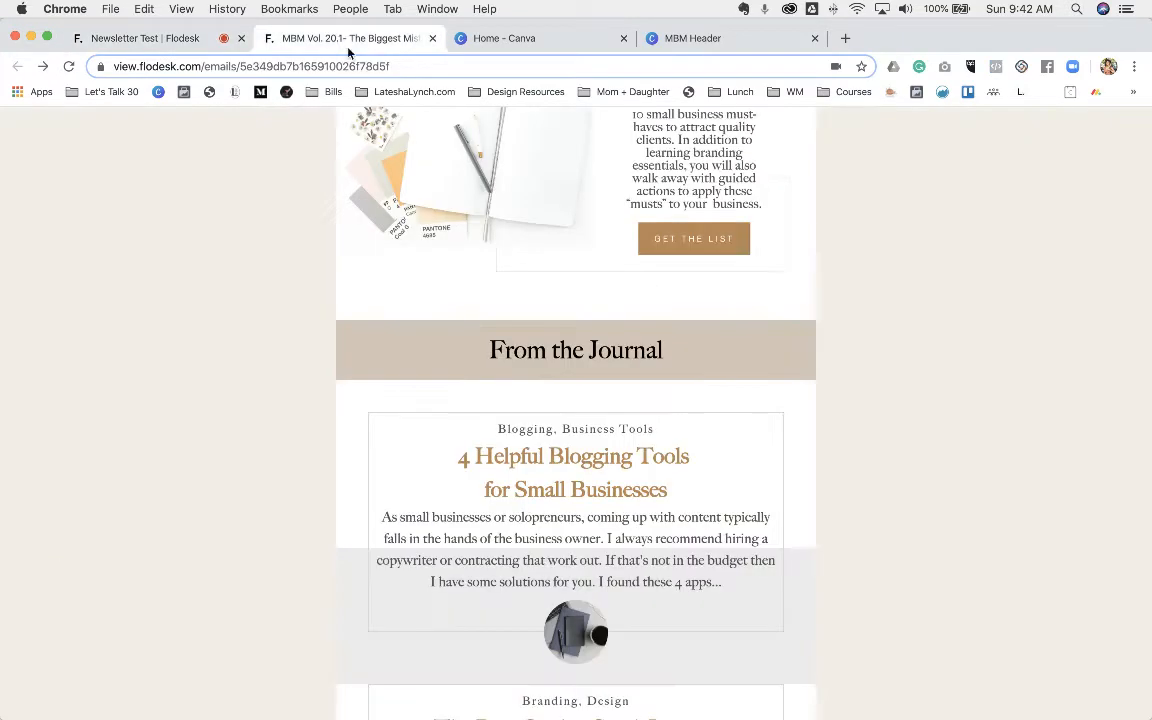
pyautogui.tripleClick(613, 353)
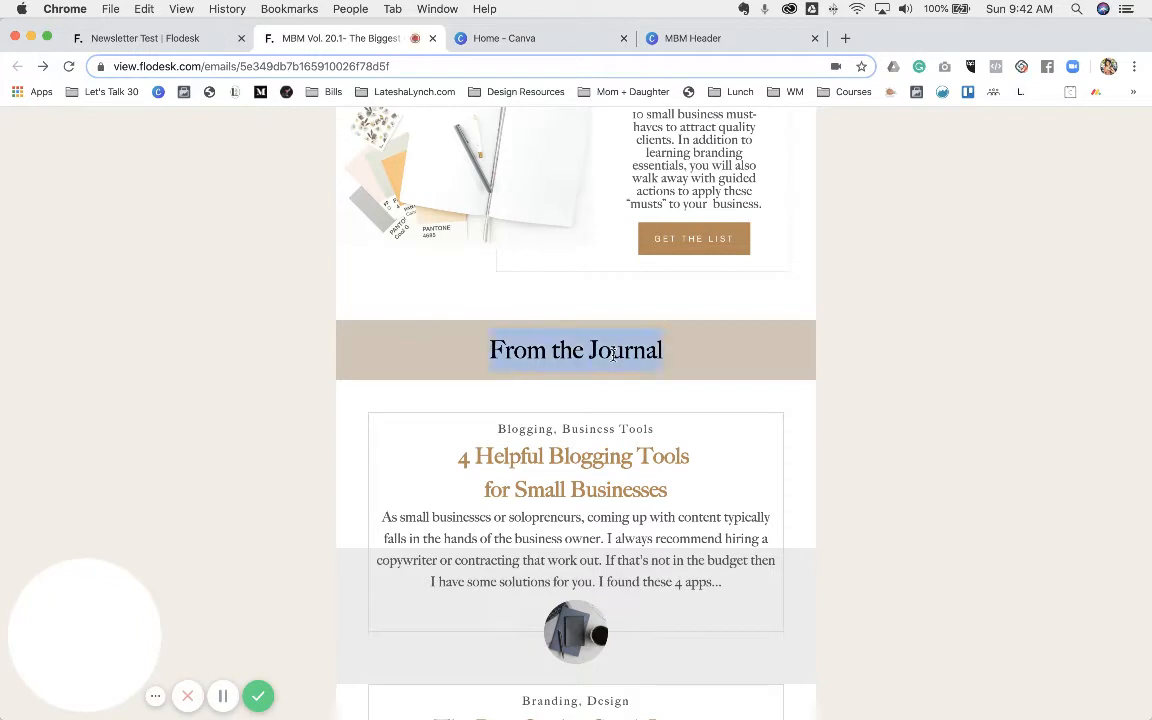
pyautogui.rightClick(614, 352)
pyautogui.click(630, 388)
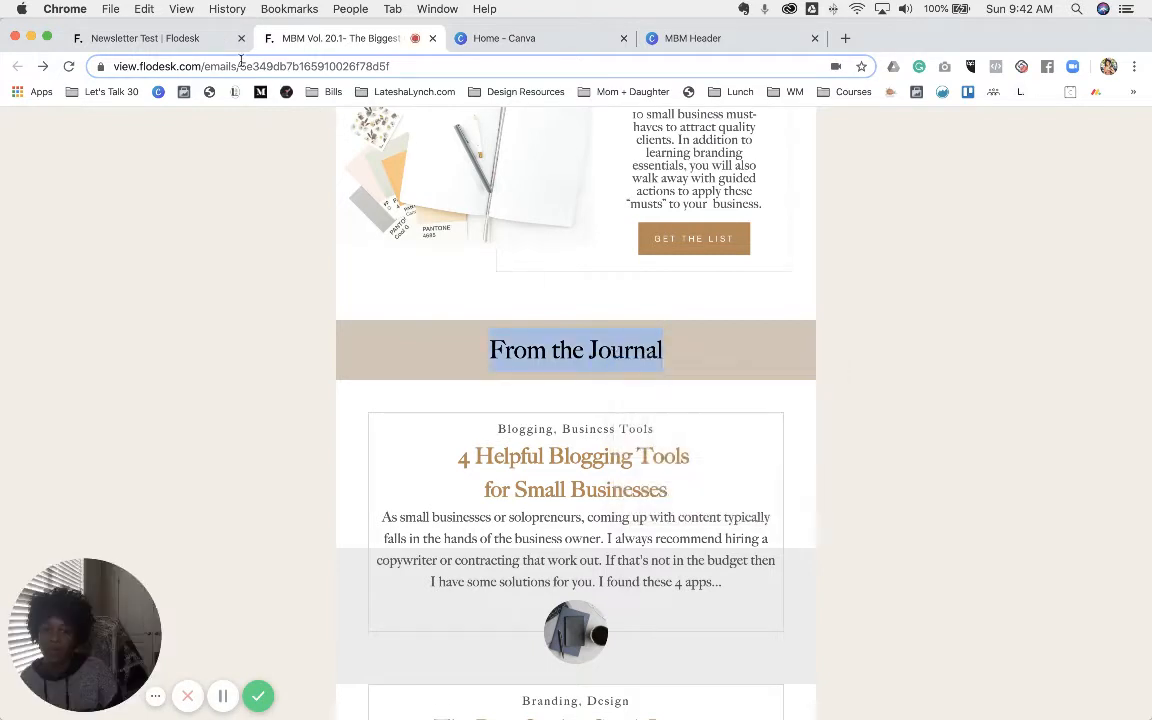
pyautogui.click(193, 40)
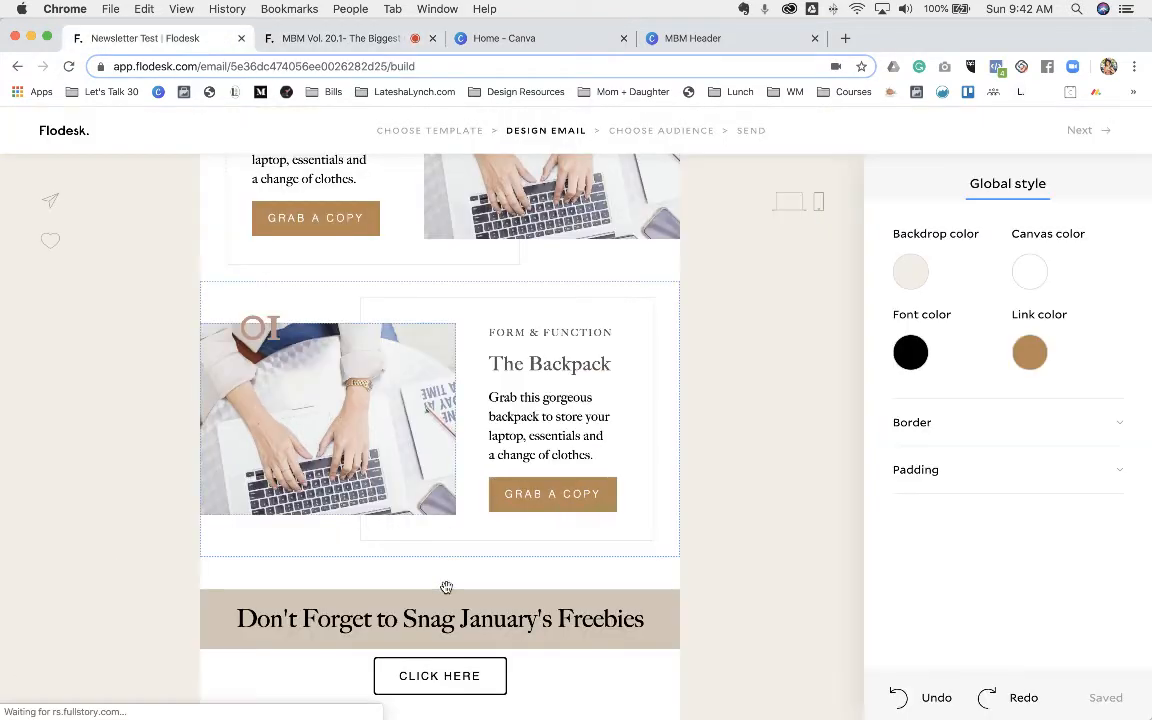
pyautogui.doubleClick(337, 619)
pyautogui.hotkey('ctrl', 'a')
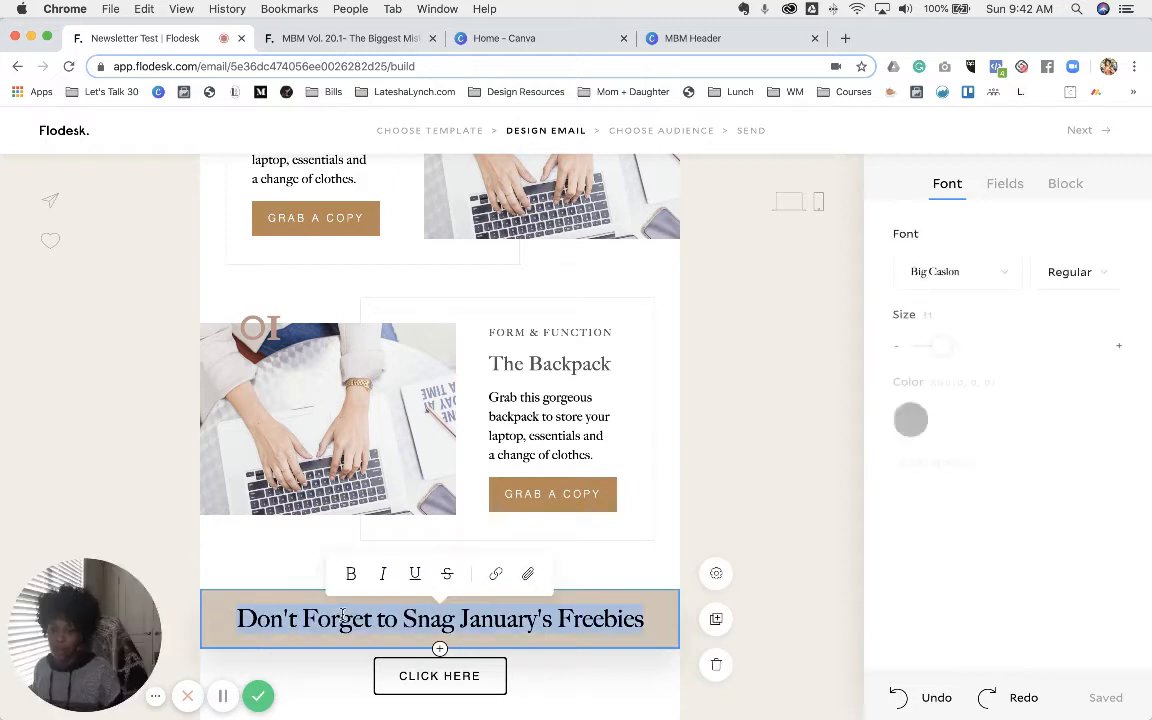
pyautogui.hotkey('ctrl', 'v')
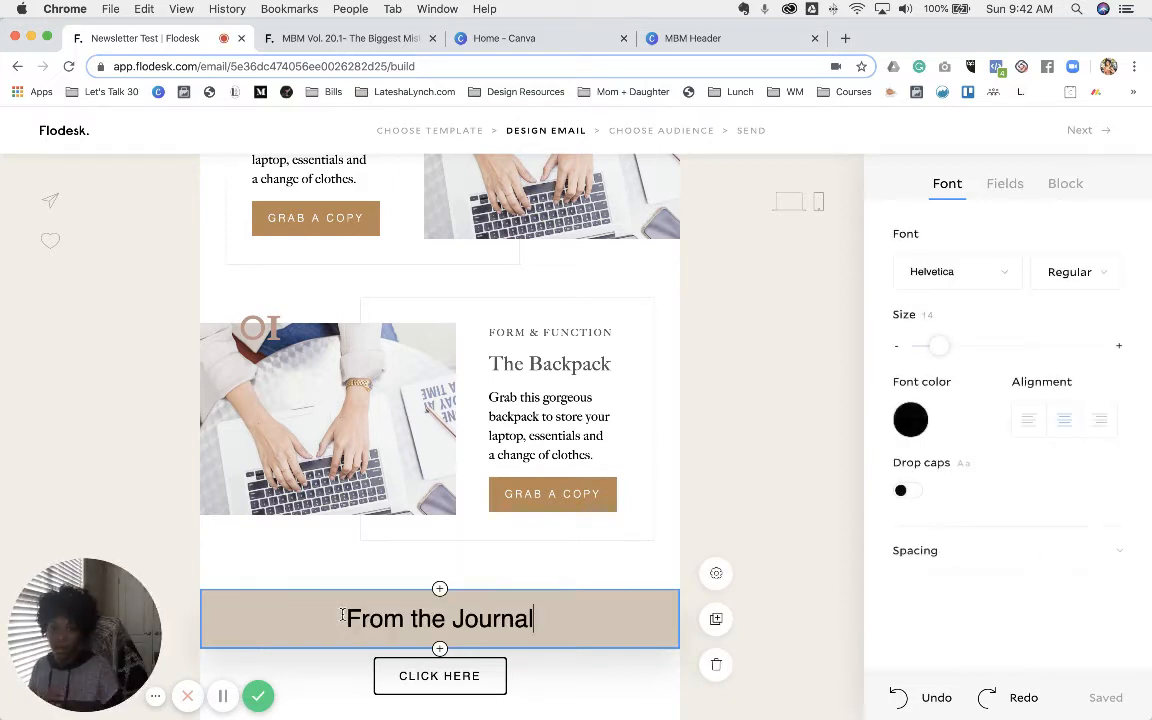
# - Set the From the Journal heading in Big Caslon and compare it with the reference
pyautogui.tripleClick(370, 619)
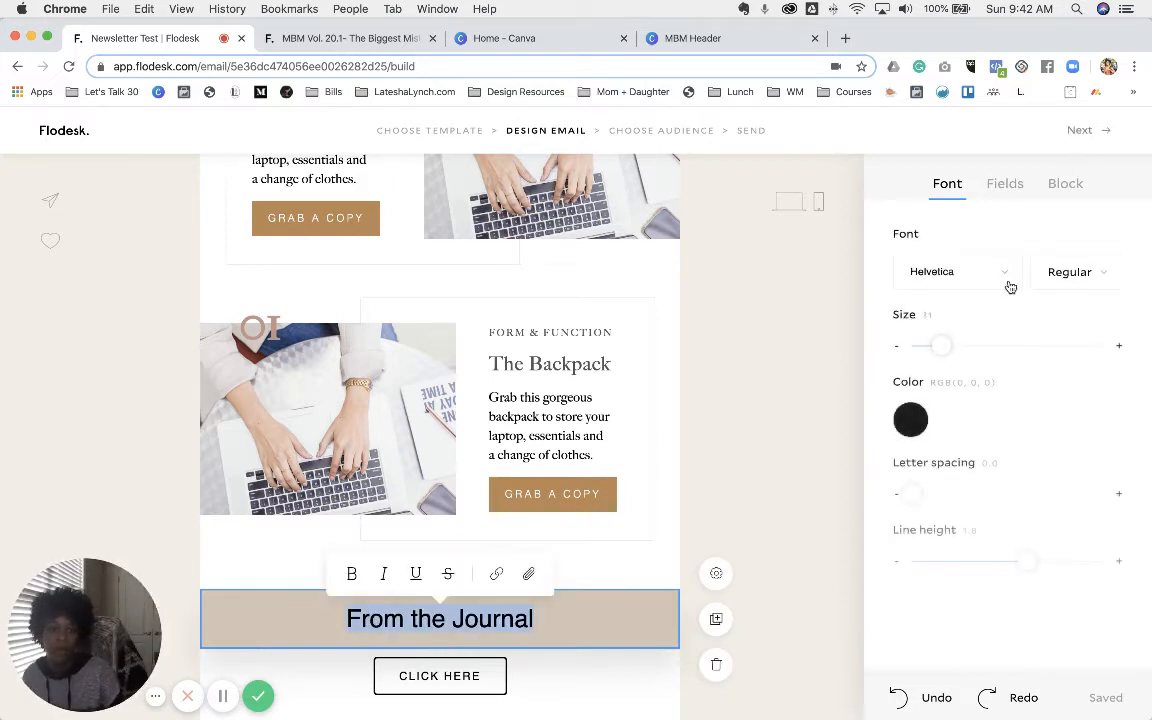
pyautogui.click(1008, 284)
pyautogui.scroll(-4, 1066, 405)
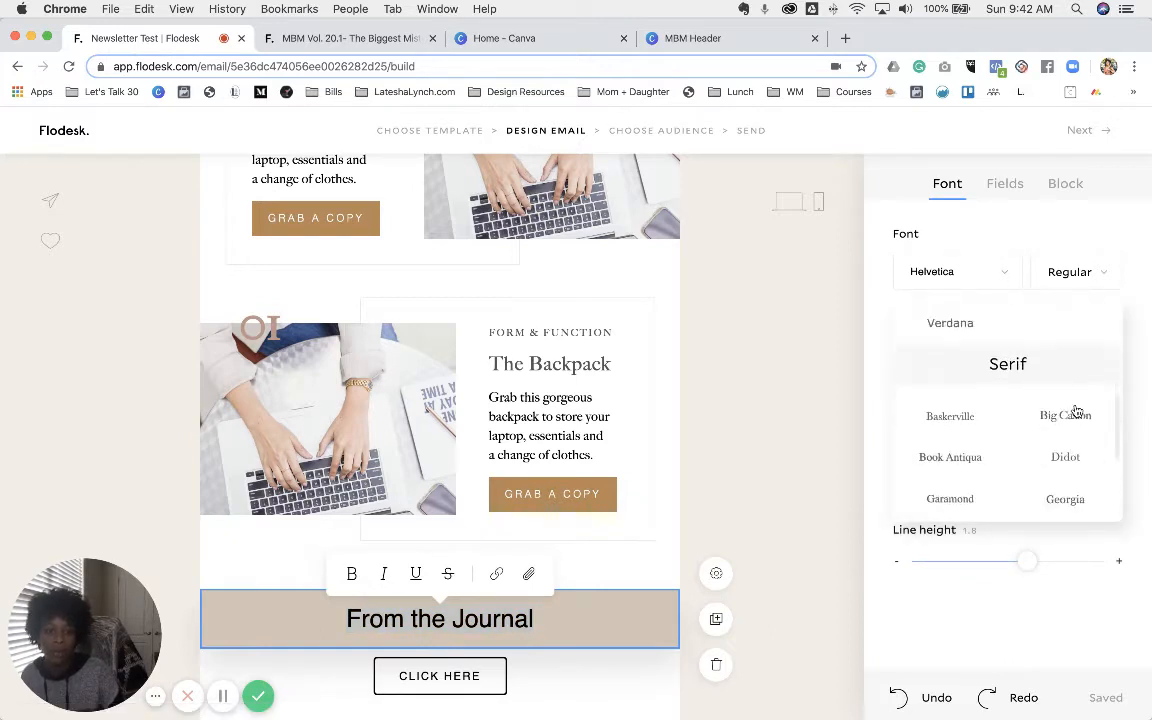
pyautogui.click(1065, 378)
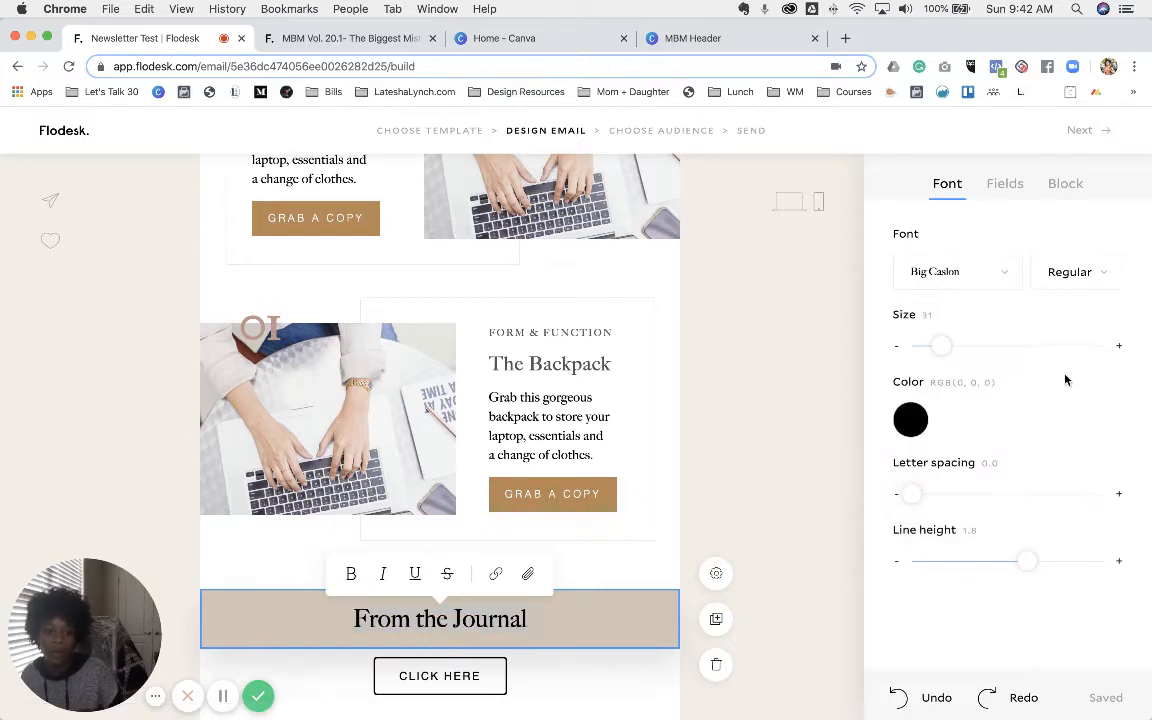
pyautogui.click(576, 614)
pyautogui.click(330, 38)
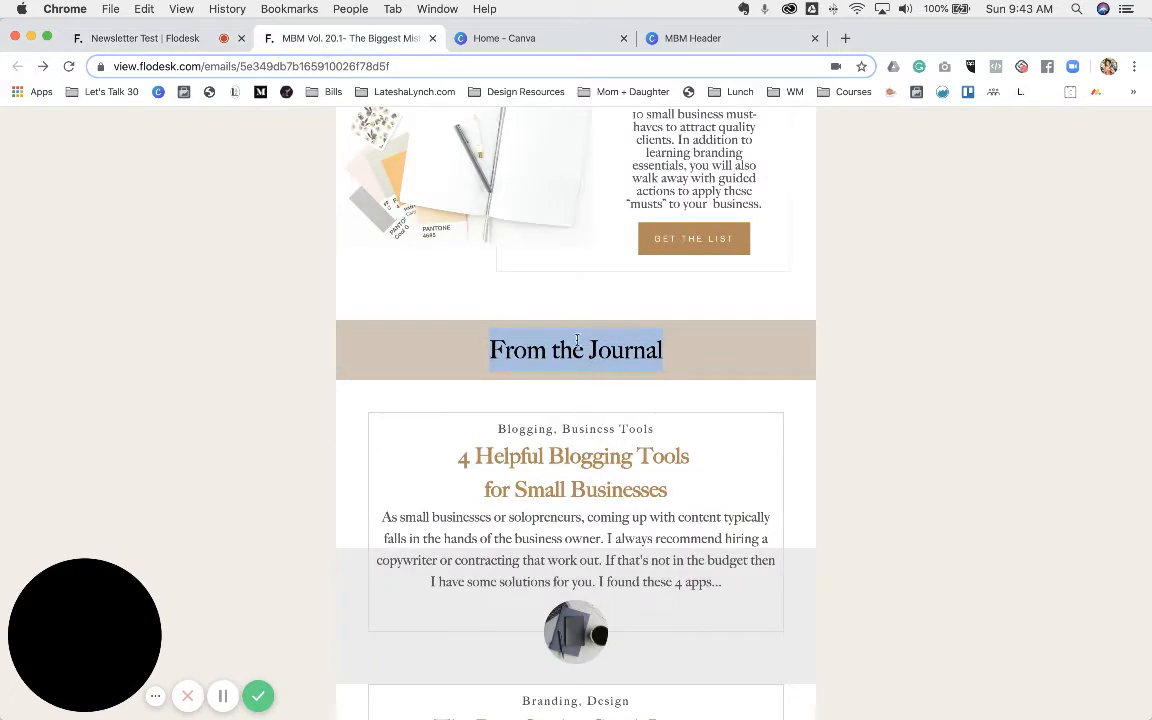
pyautogui.click(180, 38)
pyautogui.scroll(-1, 470, 592)
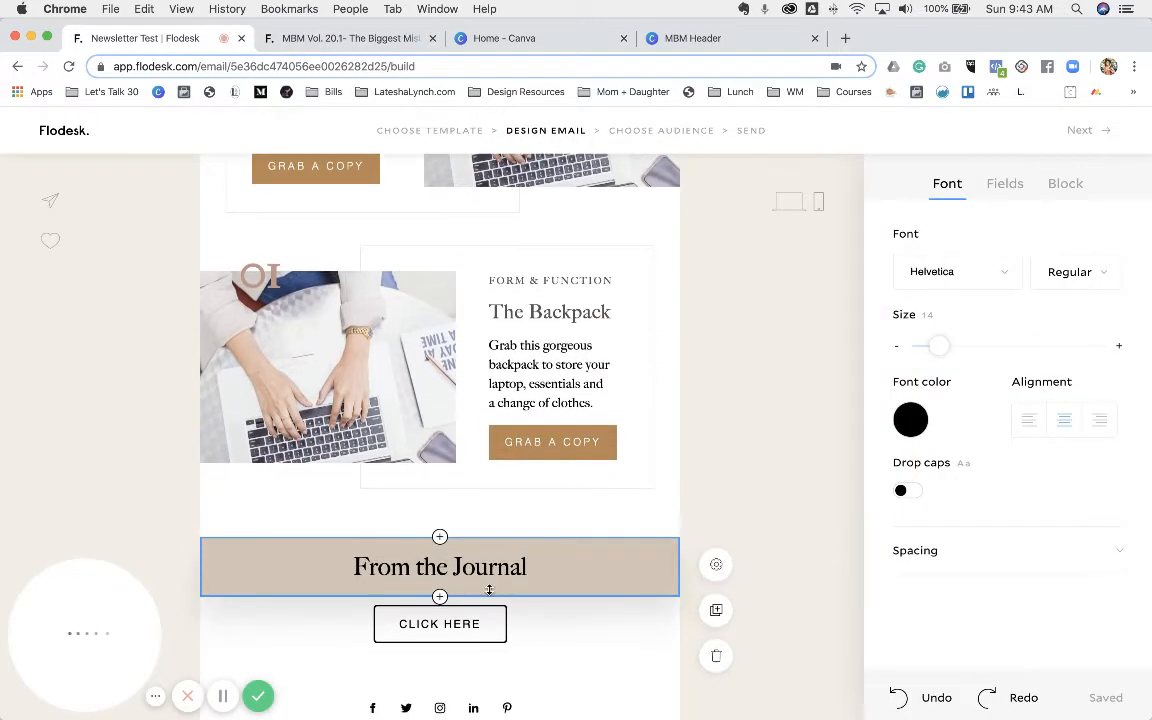
# - Insert a spacer under From the Journal, then a layout block beneath the spacer
pyautogui.click(440, 597)
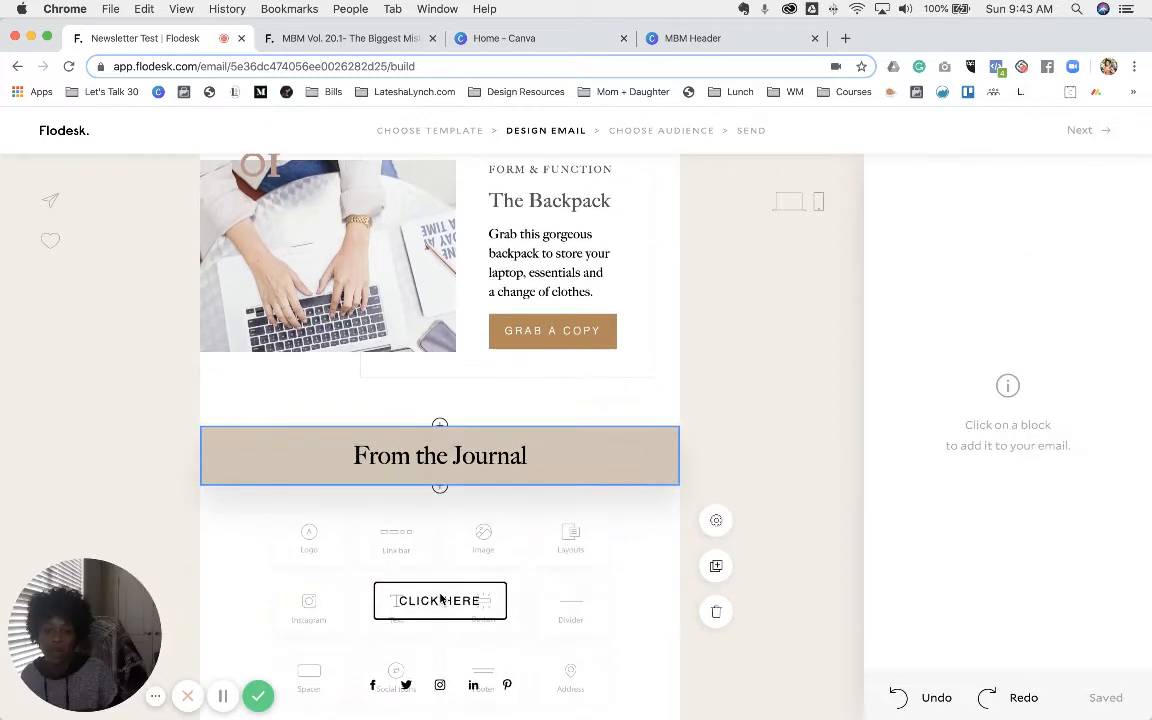
pyautogui.click(323, 667)
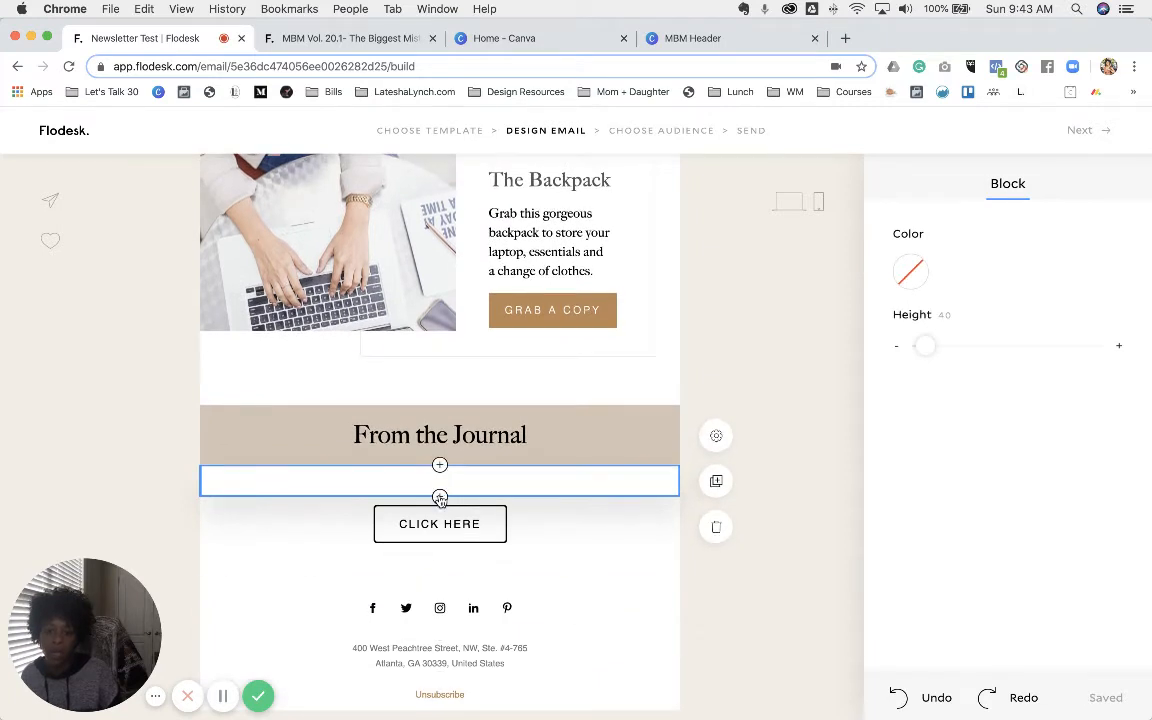
pyautogui.click(440, 497)
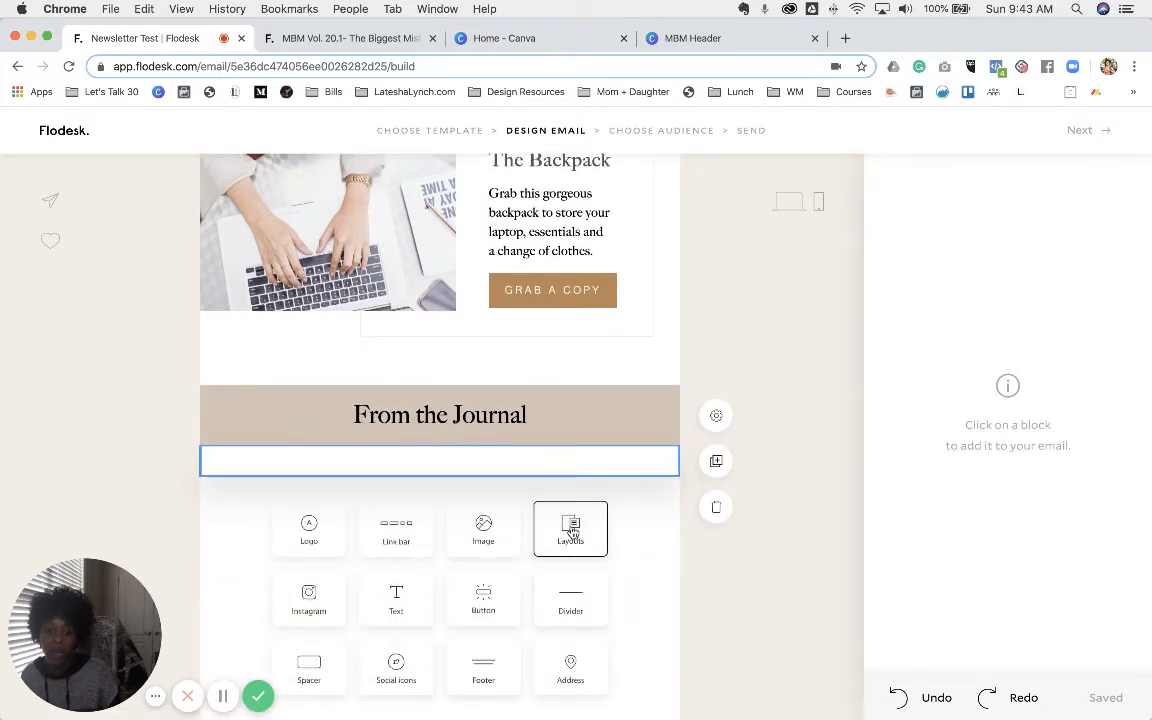
pyautogui.click(571, 530)
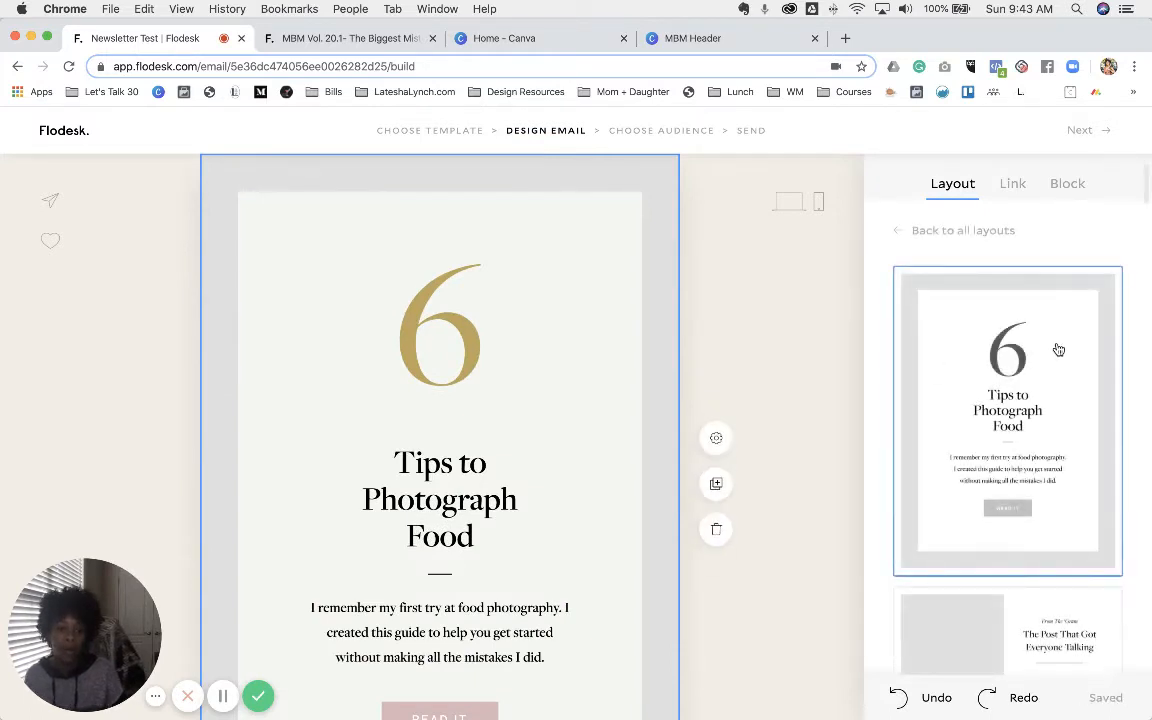
pyautogui.scroll(-5, 1058, 349)
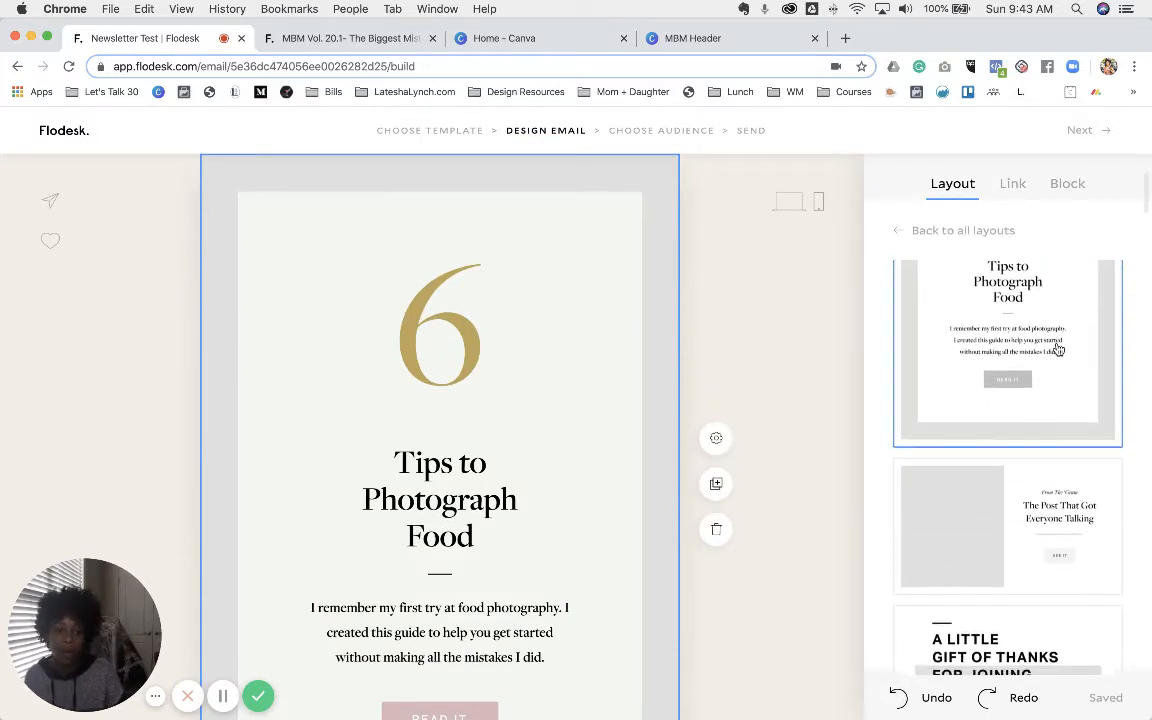
# - Try a couple of layouts, then settle on Top 5 Travel Essentials for the block
pyautogui.click(1040, 508)
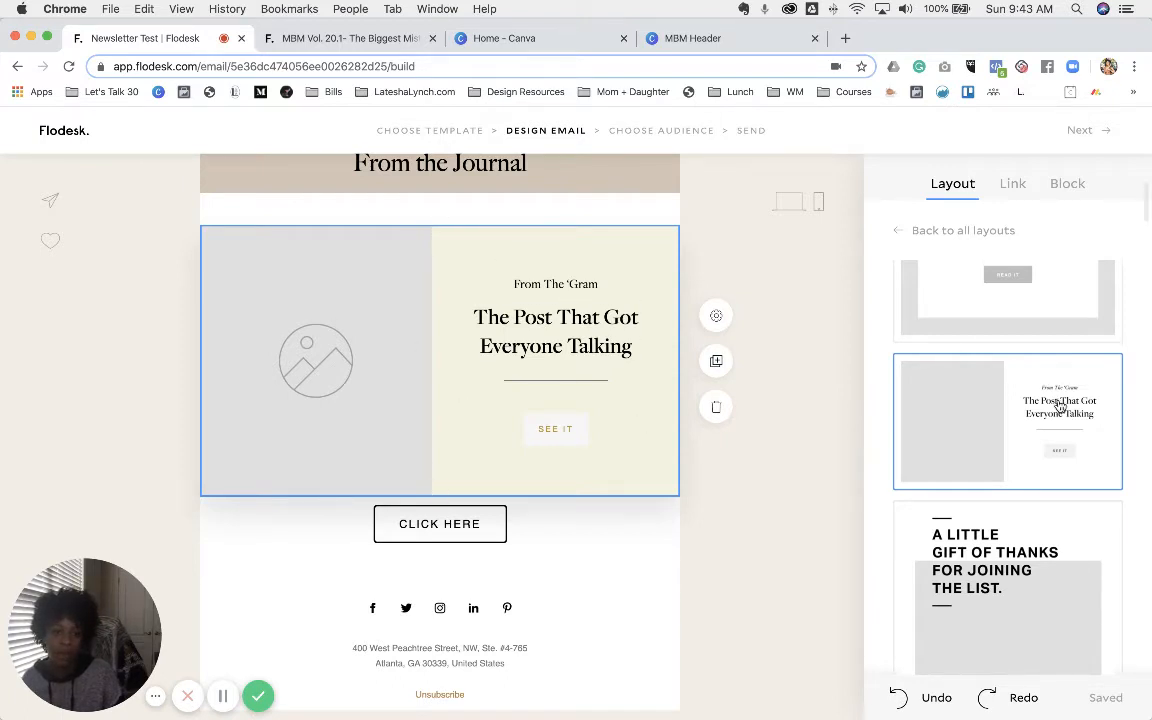
pyautogui.scroll(-10, 1059, 405)
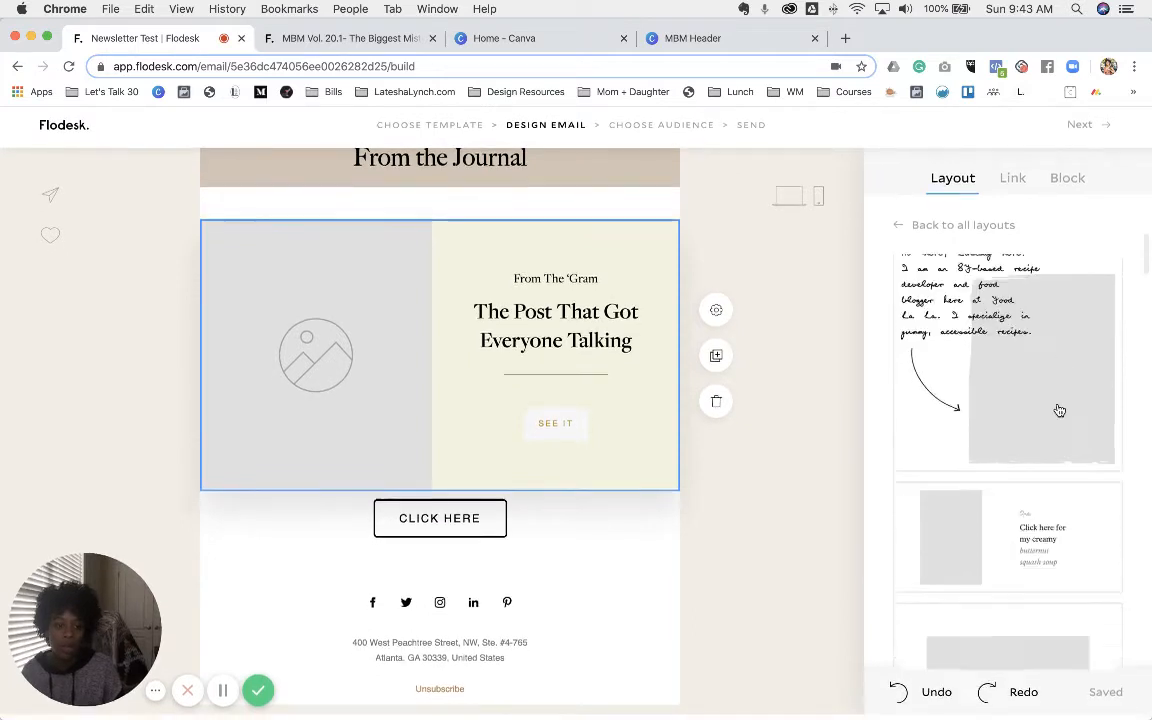
pyautogui.scroll(-5, 1056, 408)
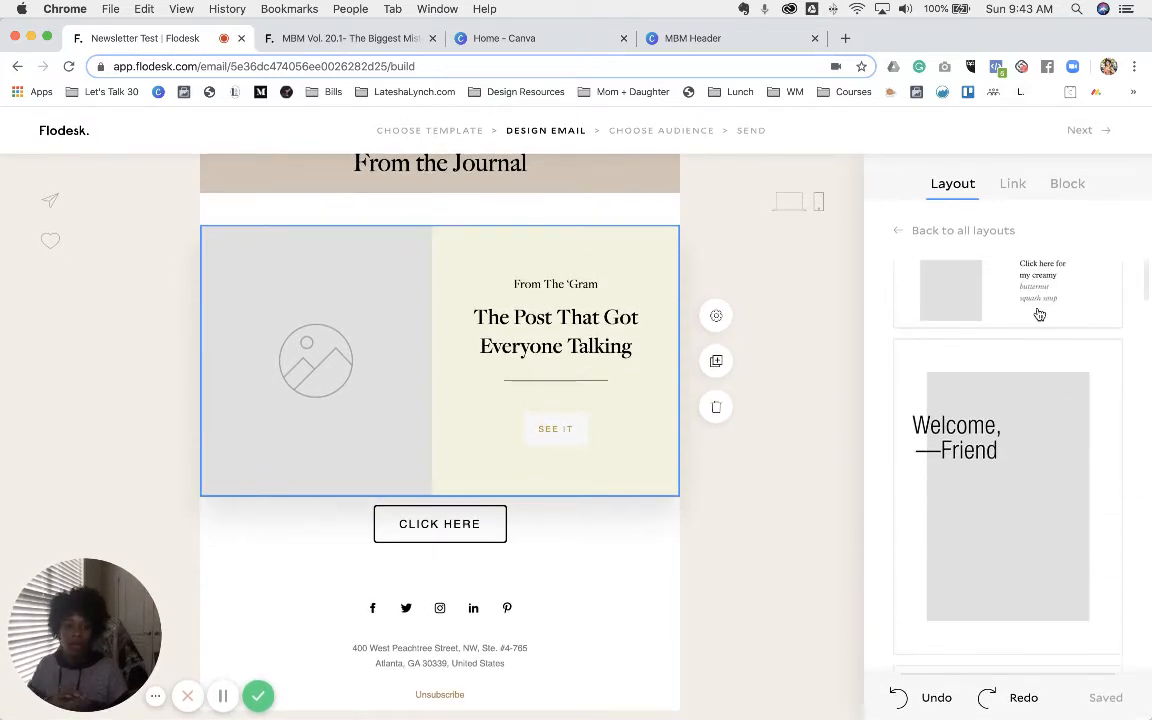
pyautogui.click(1039, 314)
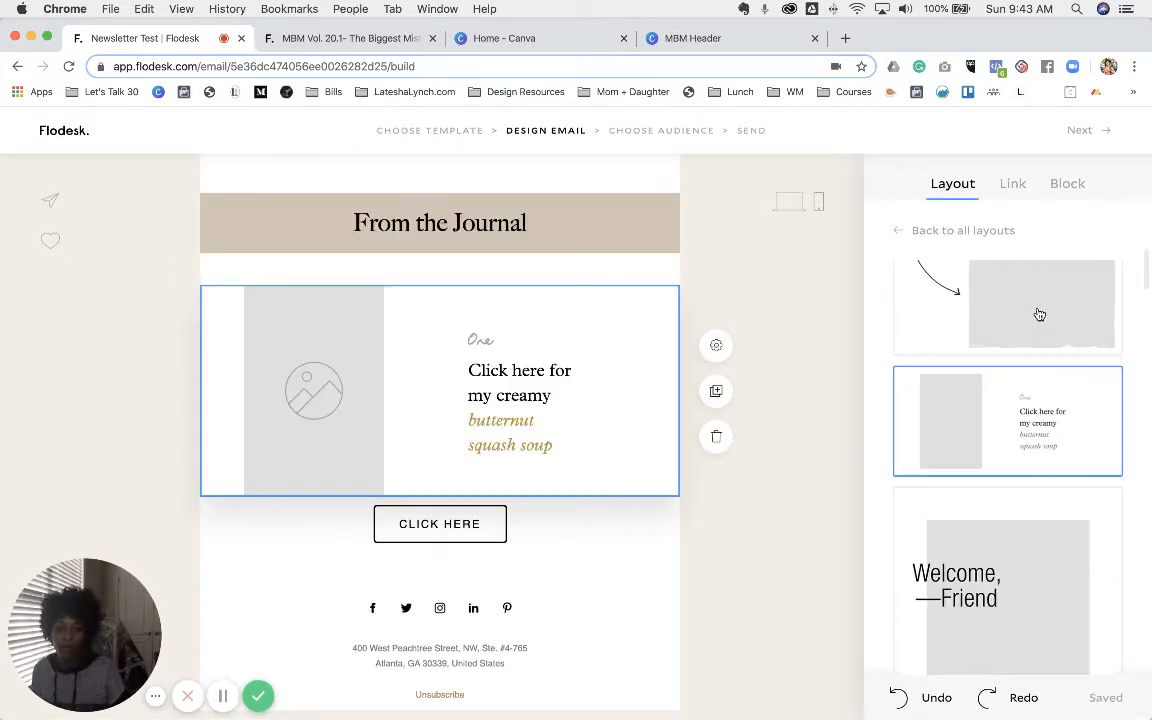
pyautogui.scroll(-10, 1039, 314)
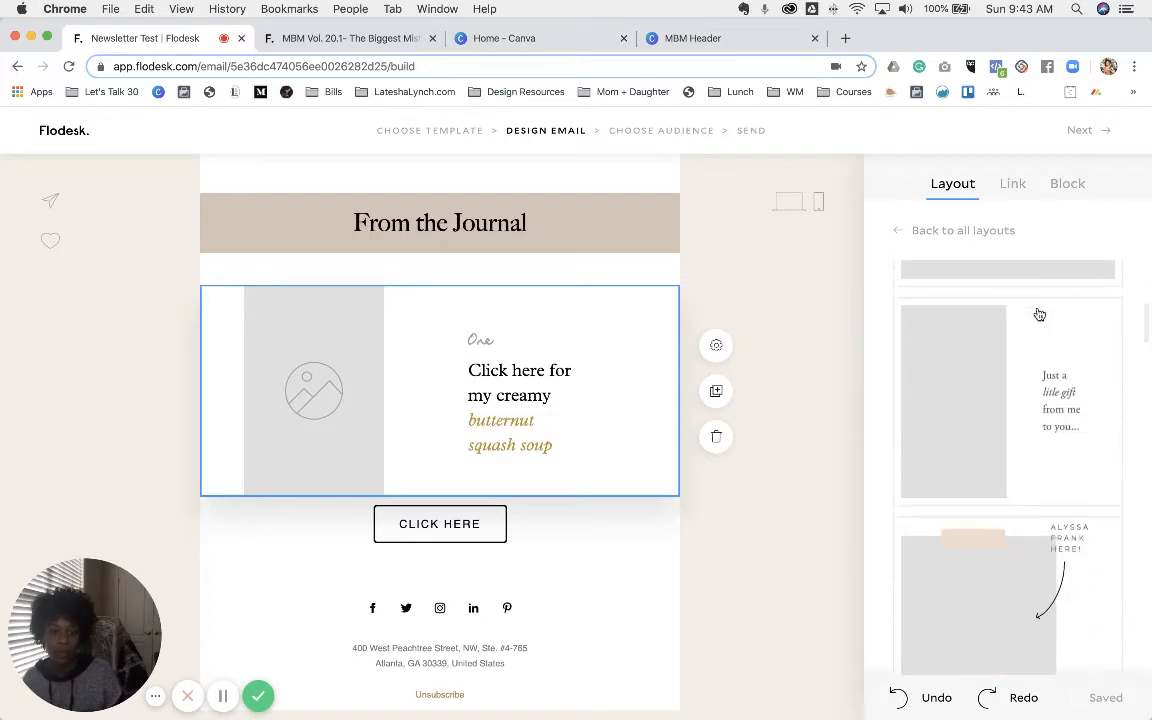
pyautogui.scroll(-10, 1039, 314)
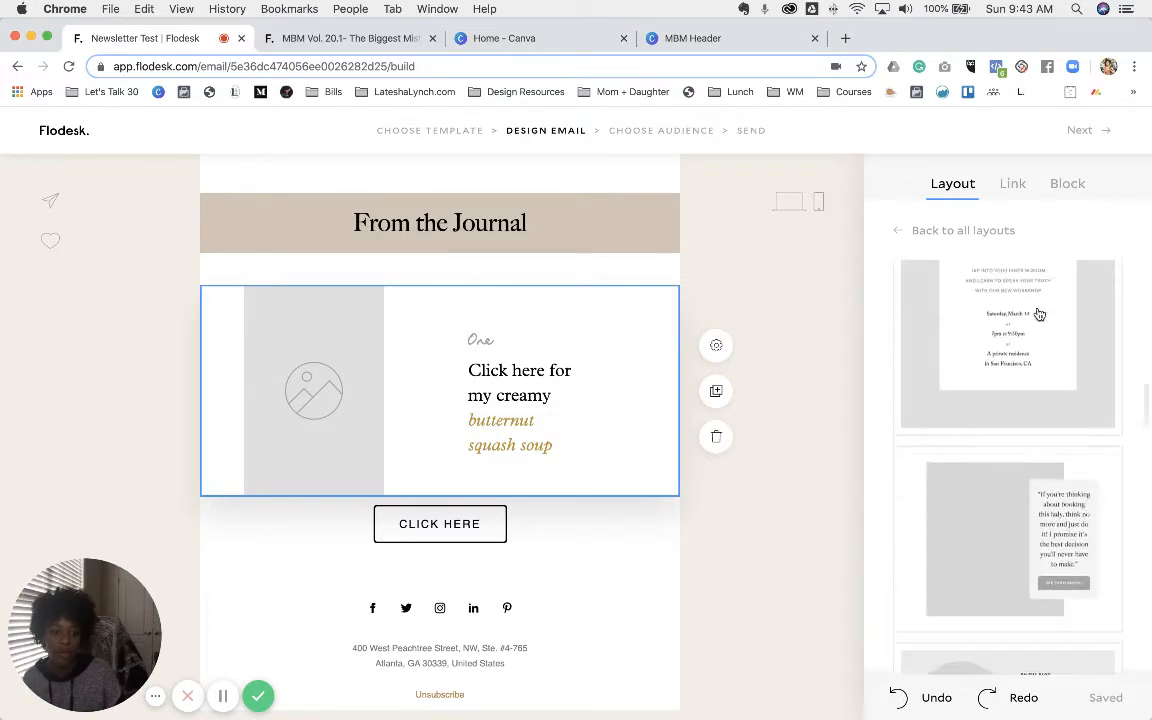
pyautogui.scroll(-10, 1039, 314)
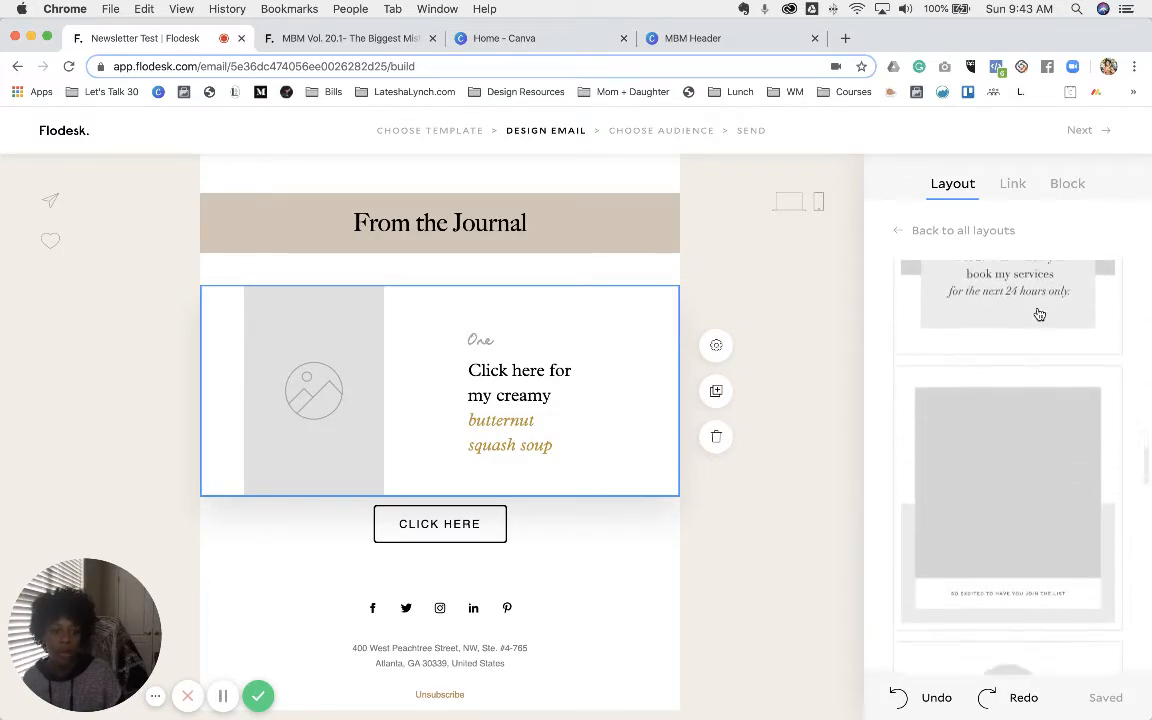
pyautogui.scroll(-10, 1039, 314)
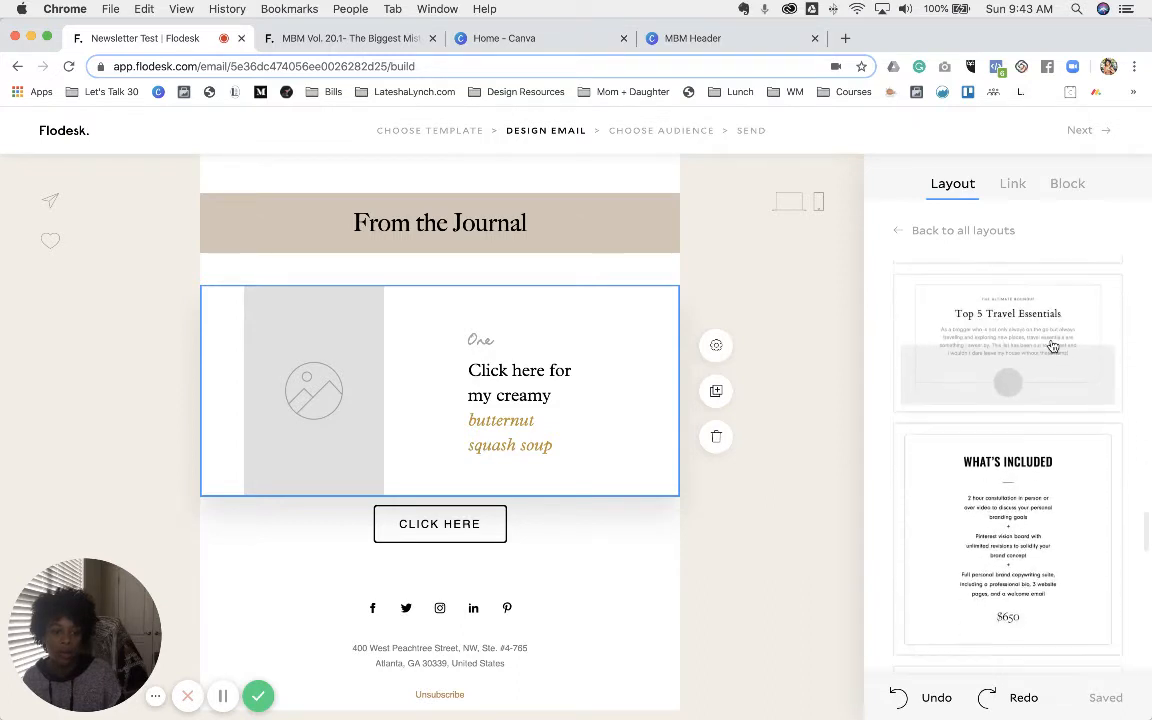
pyautogui.click(1080, 375)
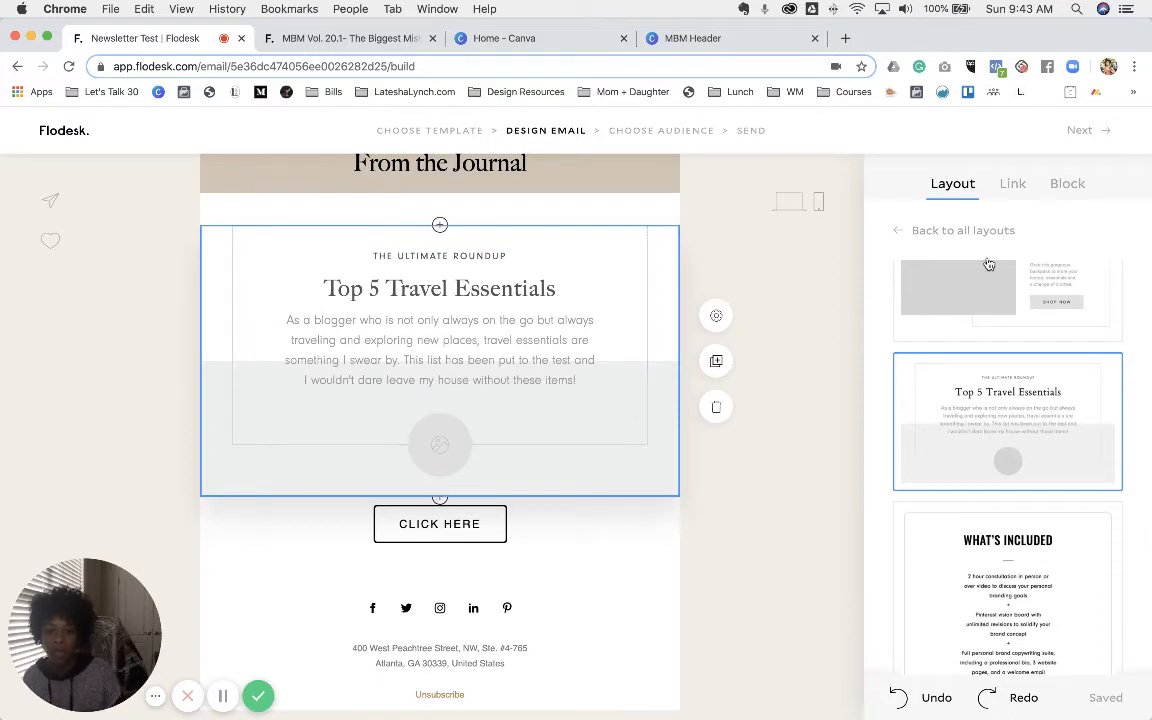
pyautogui.click(1065, 185)
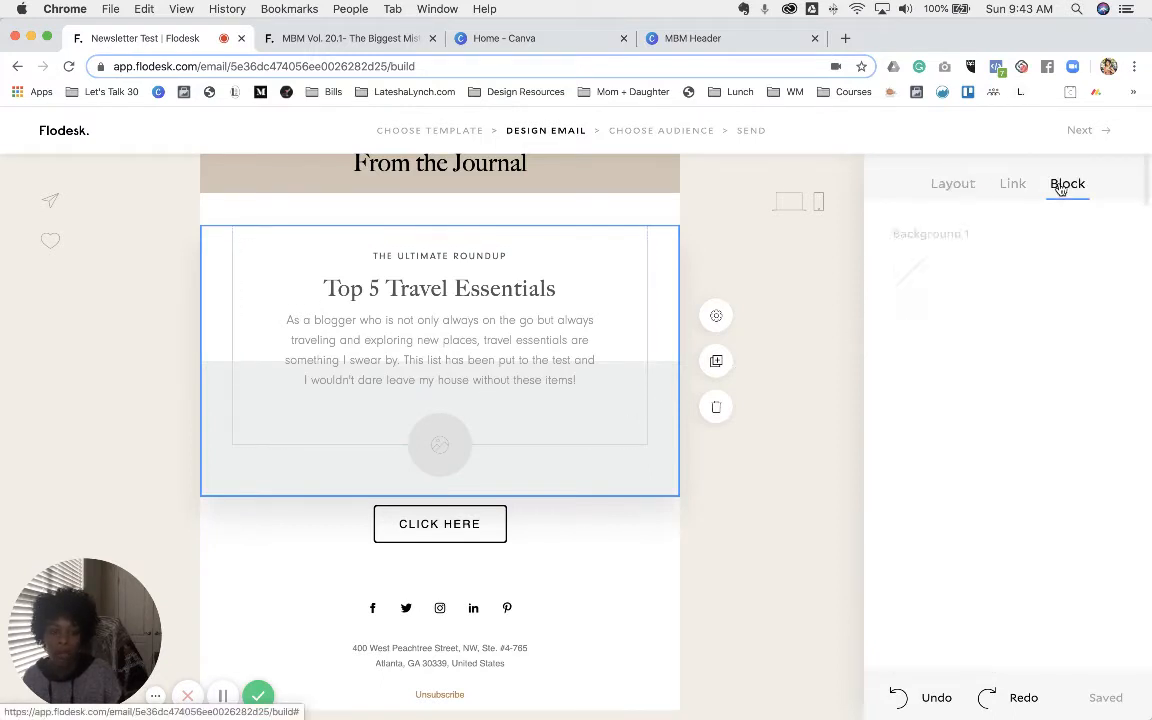
# - Change the second background to #ECECEC and select the round image placeholder
pyautogui.click(910, 356)
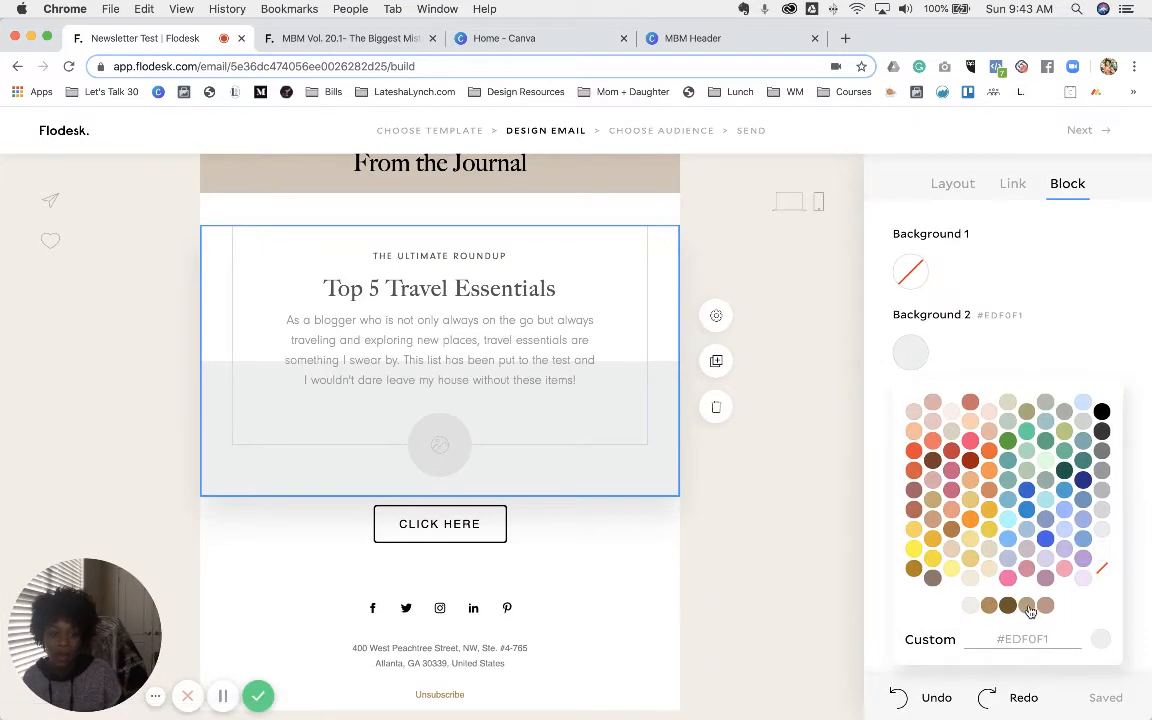
pyautogui.click(443, 436)
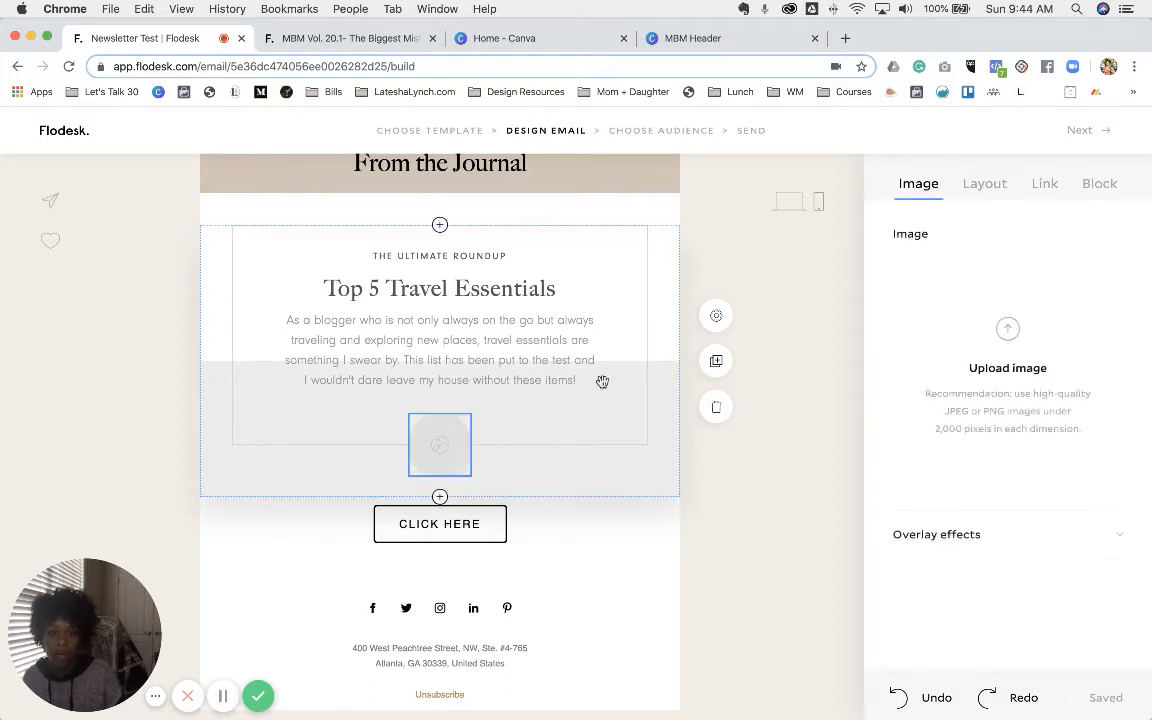
# - Upload the purple-flowers stock photo of a woman from February Assets and centre it in the circle
pyautogui.click(1018, 339)
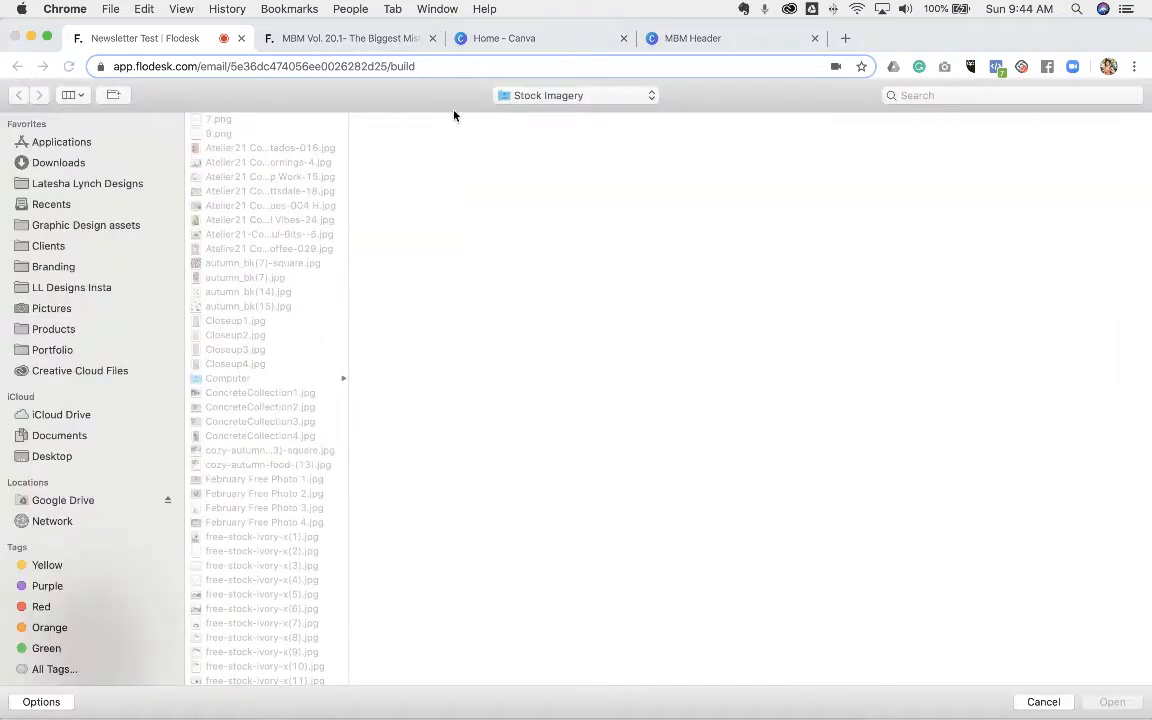
pyautogui.click(513, 93)
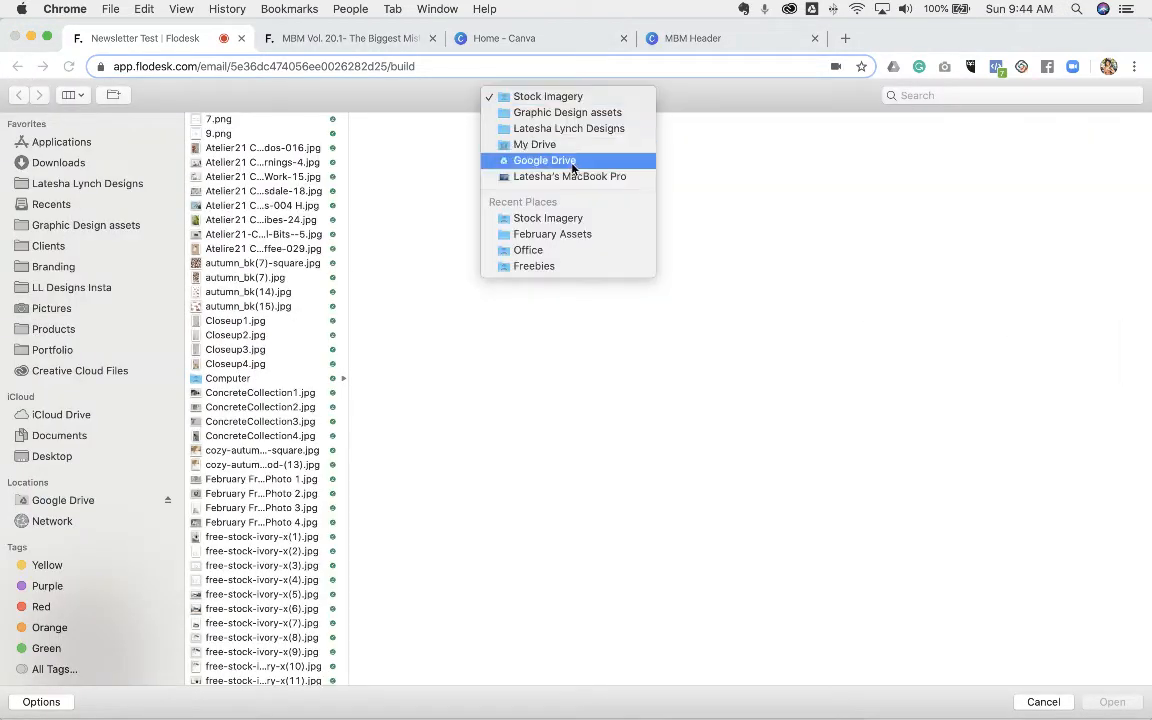
pyautogui.click(568, 234)
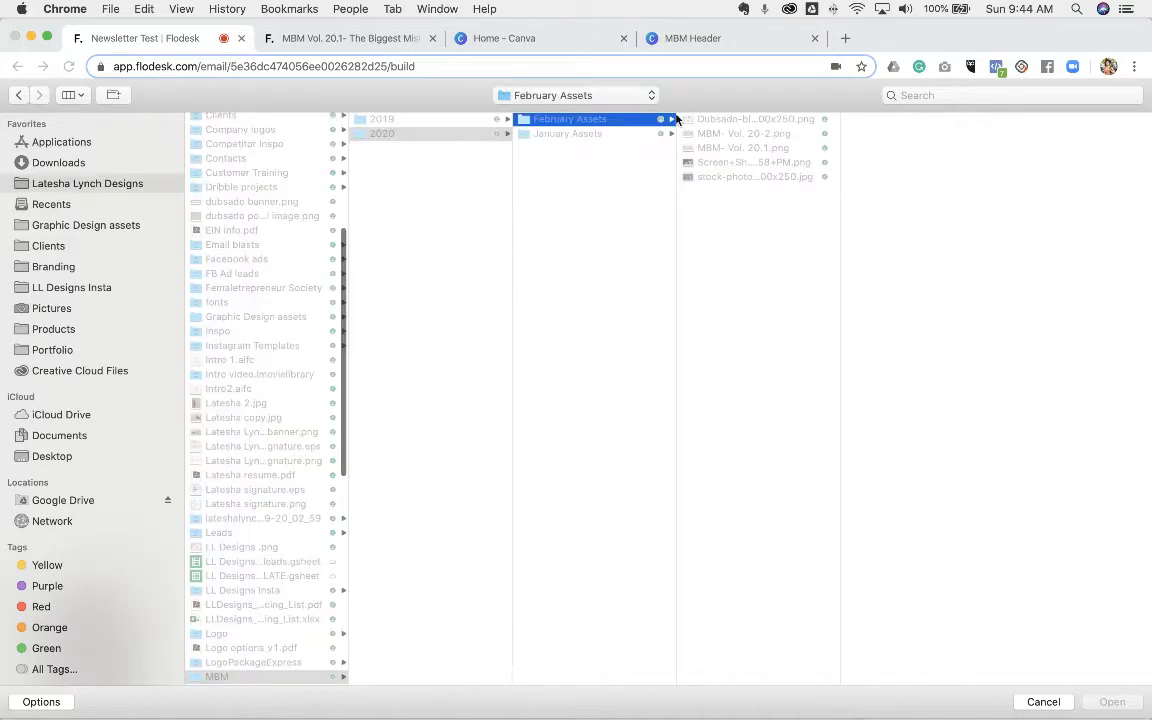
pyautogui.click(740, 162)
pyautogui.click(745, 176)
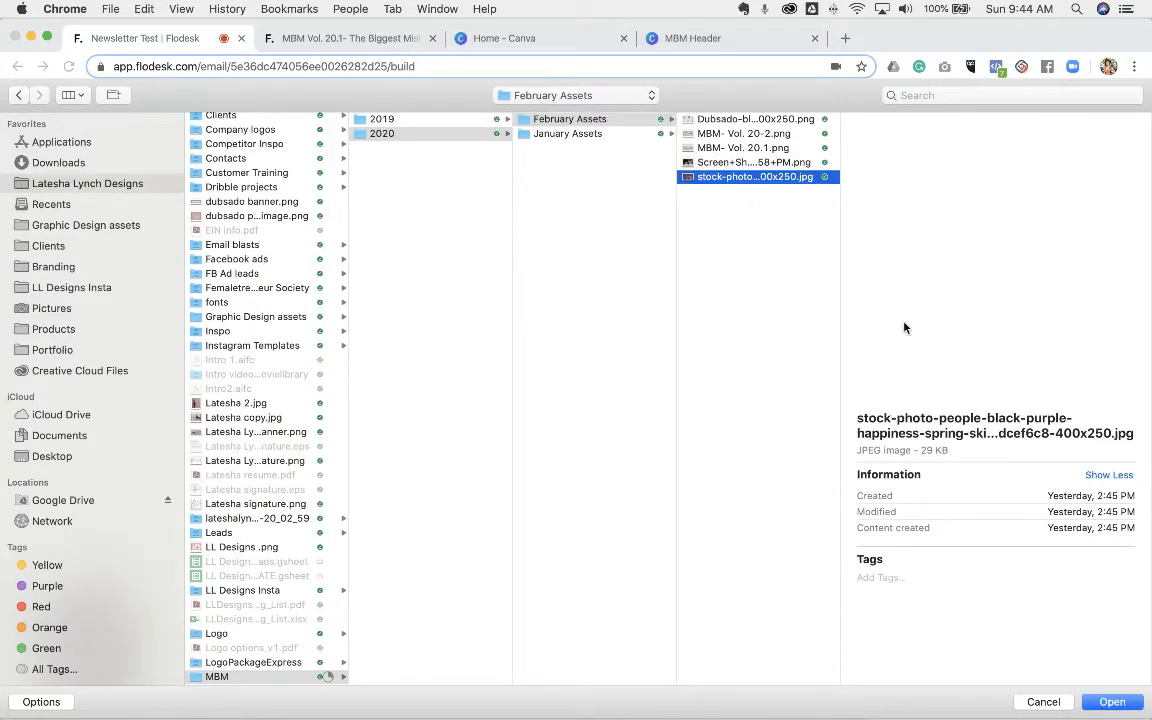
pyautogui.click(1110, 700)
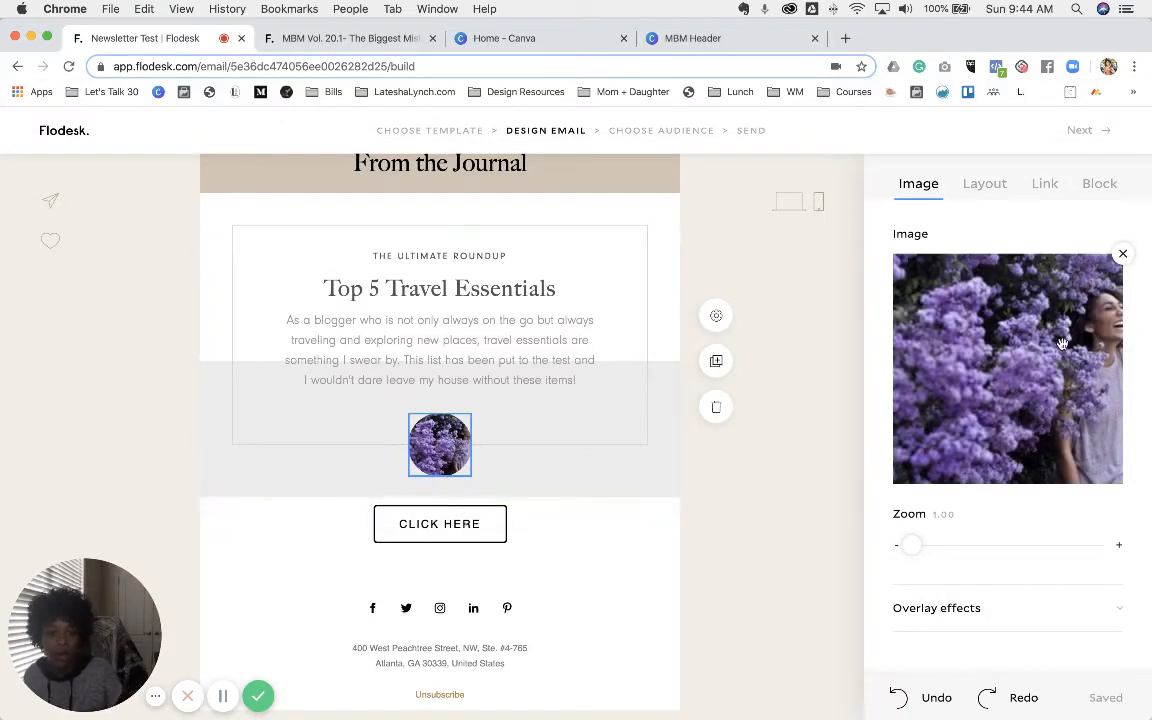
pyautogui.moveTo(1045, 345); pyautogui.dragTo(978, 347)
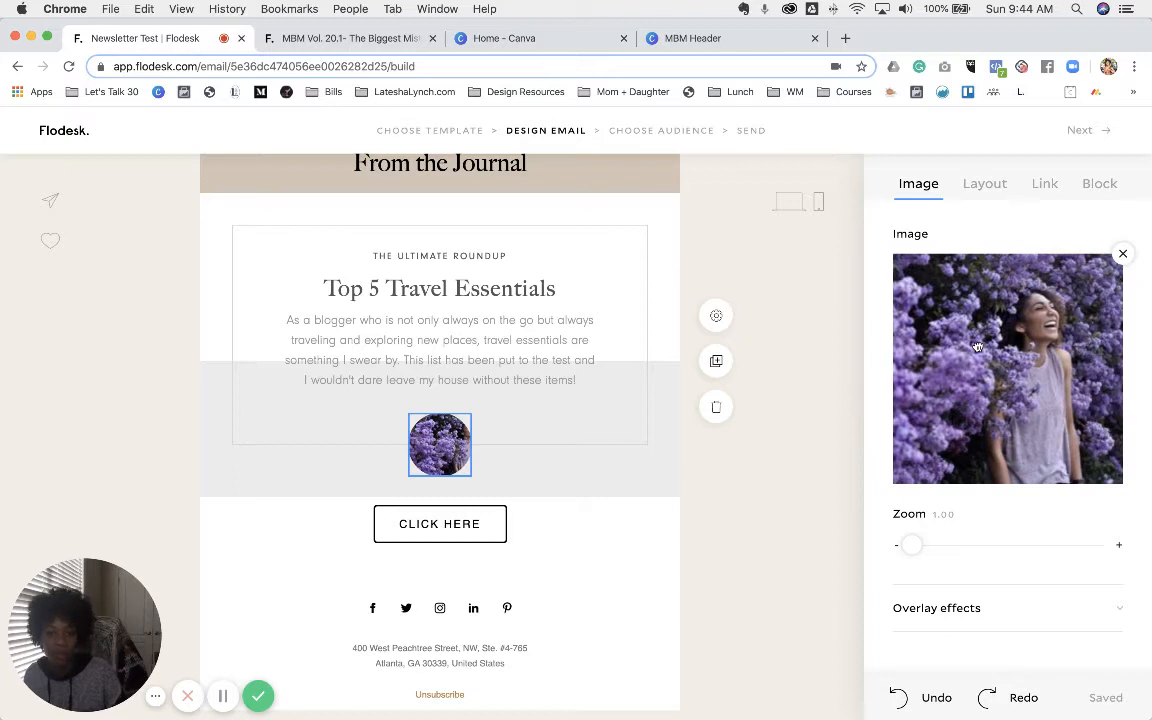
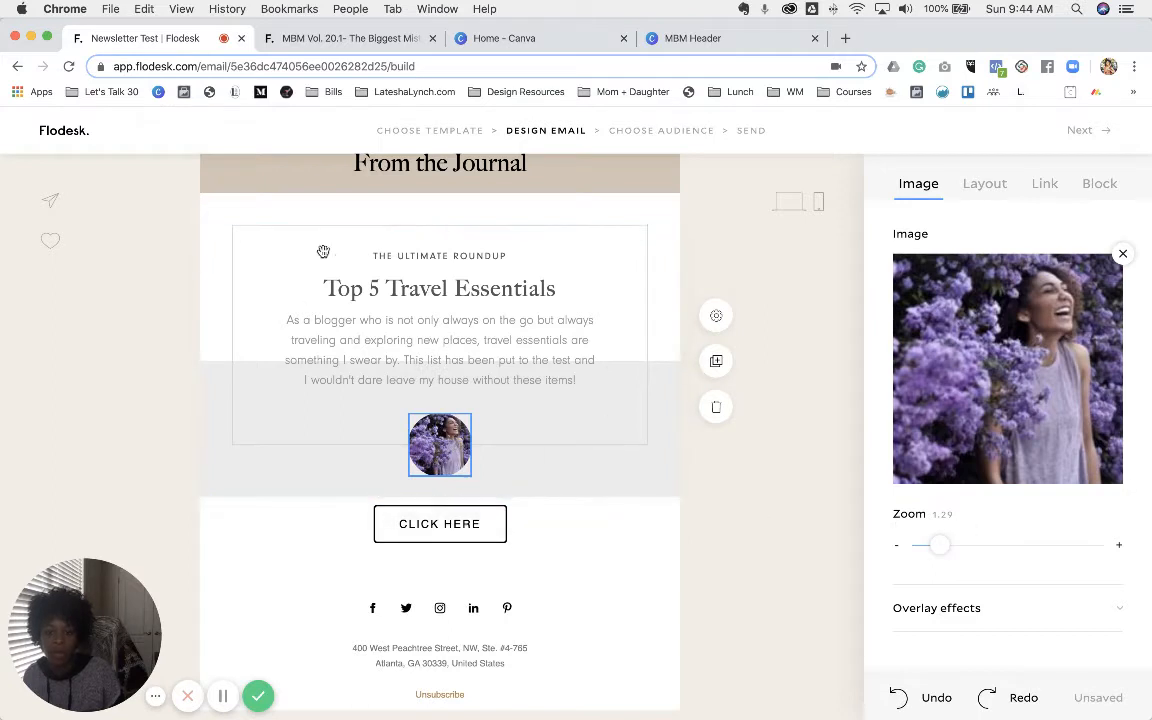
# - Set all the text in the Top 5 Travel Essentials block to Big Caslon
pyautogui.tripleClick(438, 257)
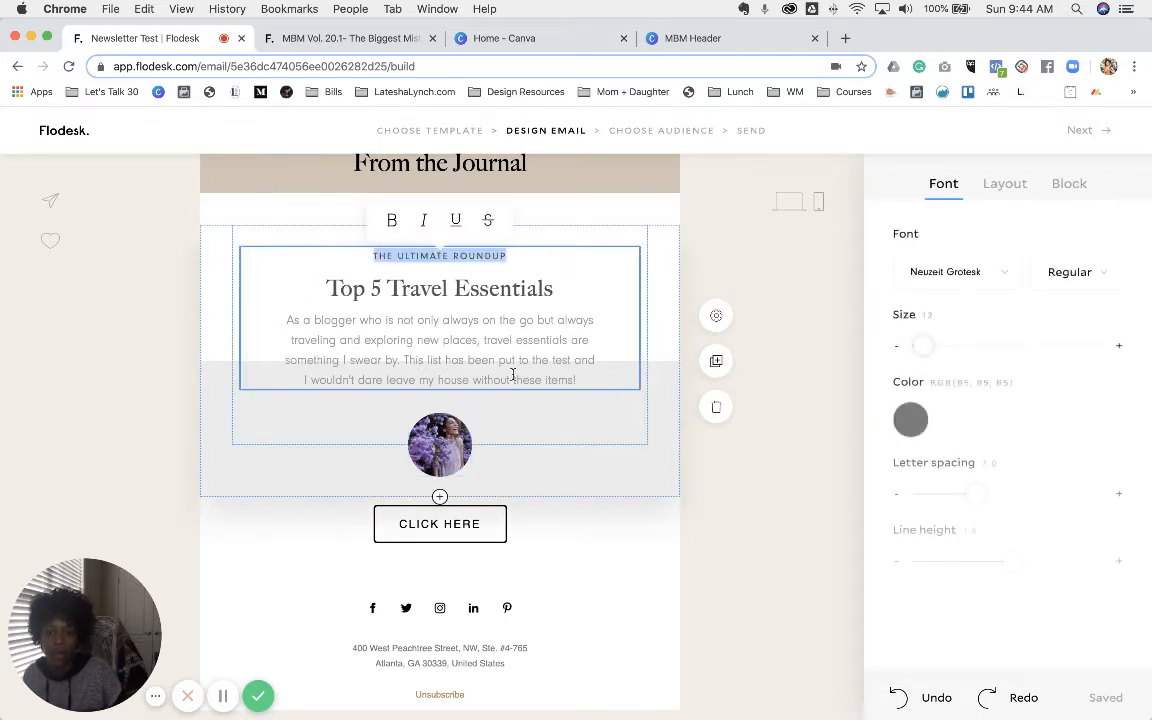
pyautogui.moveTo(578, 381); pyautogui.dragTo(376, 252)
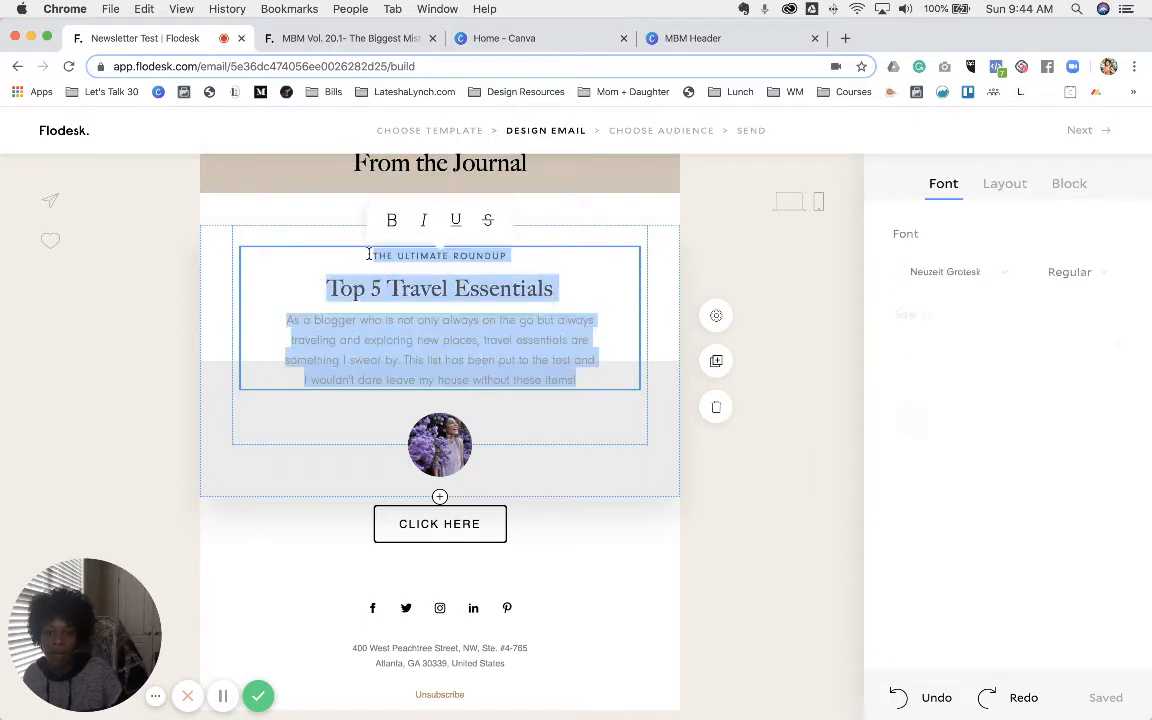
pyautogui.click(1011, 275)
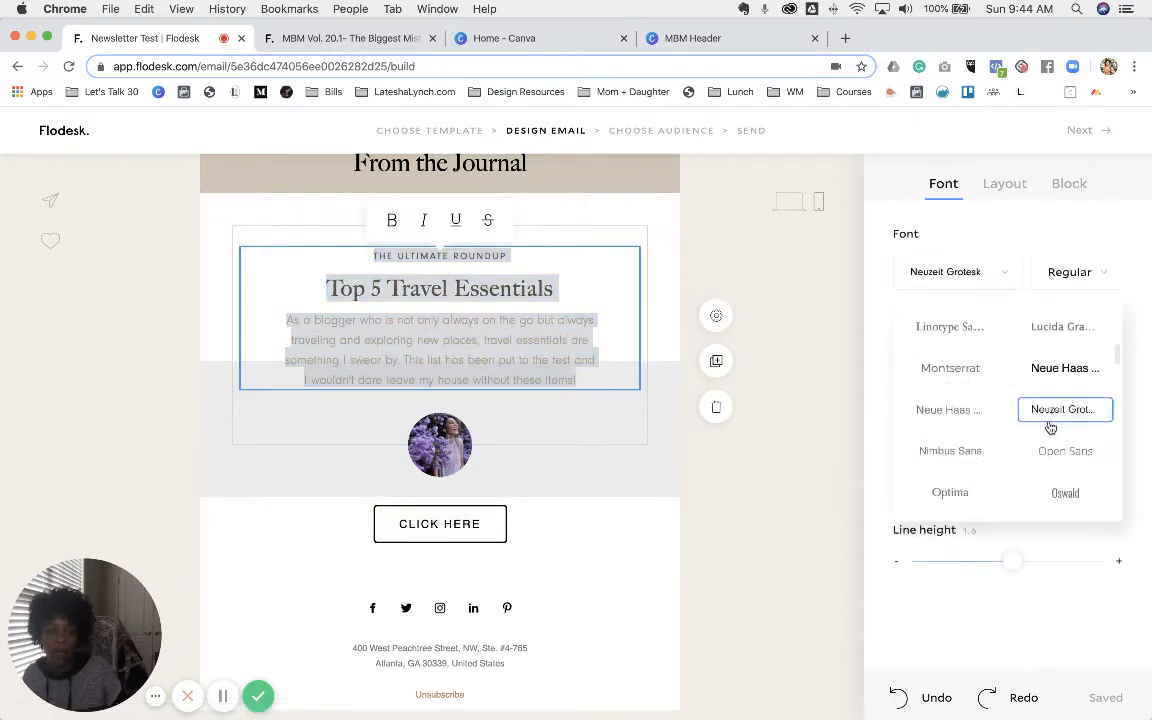
pyautogui.scroll(-4, 1052, 428)
pyautogui.scroll(-5, 1052, 428)
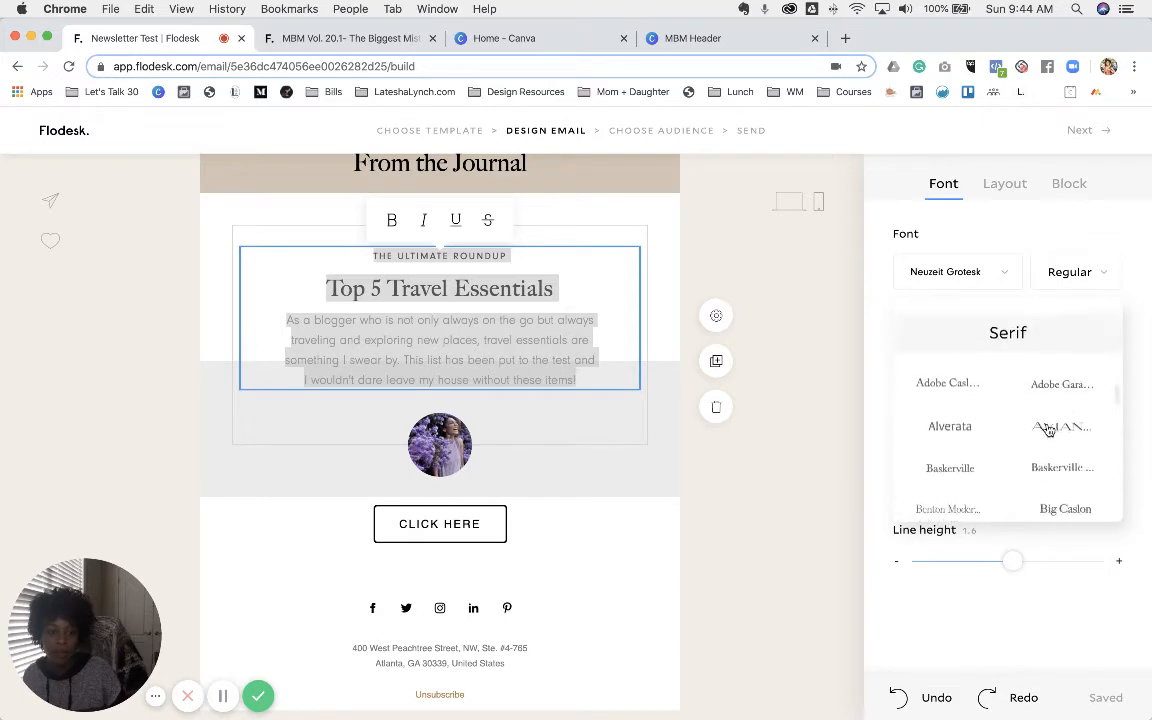
pyautogui.scroll(-1, 1010, 440)
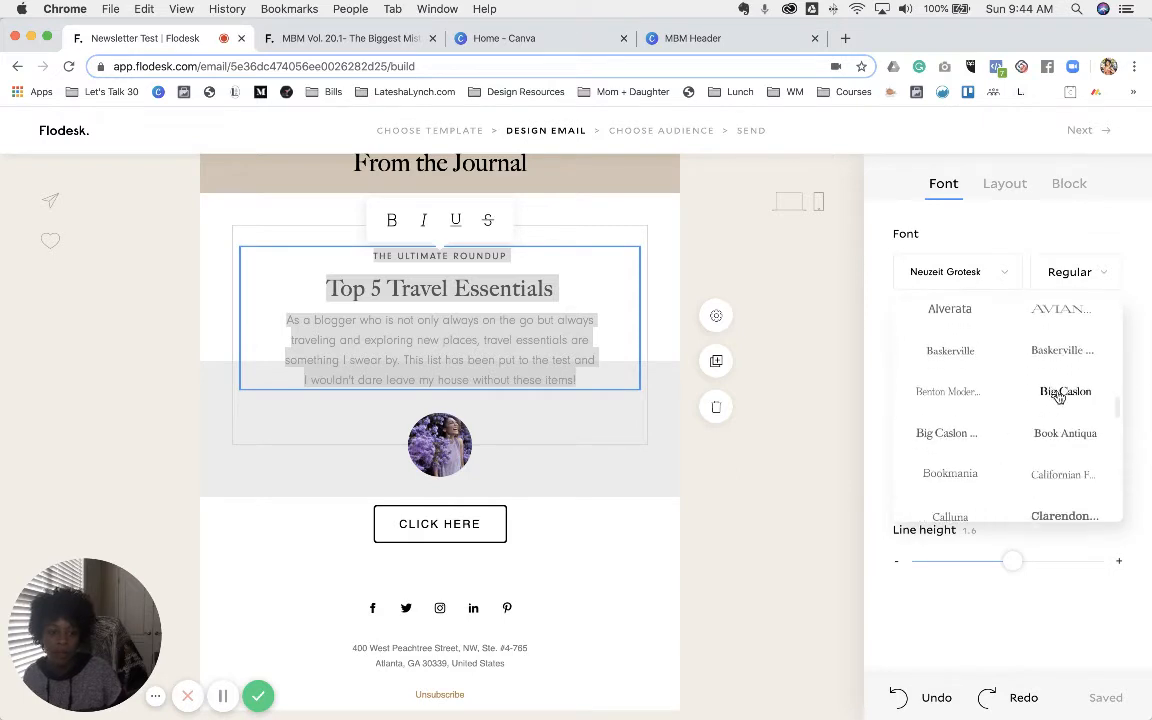
pyautogui.click(1059, 397)
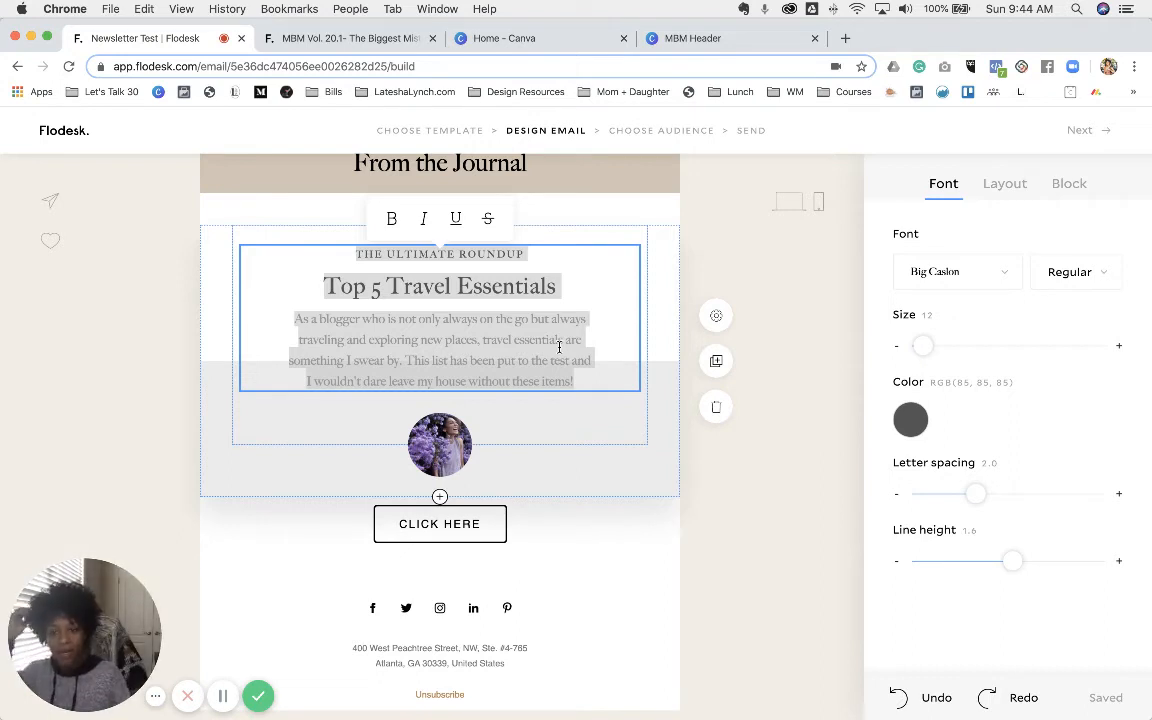
# - Make the body paragraph, the roundup line and the heading black
pyautogui.click(396, 283)
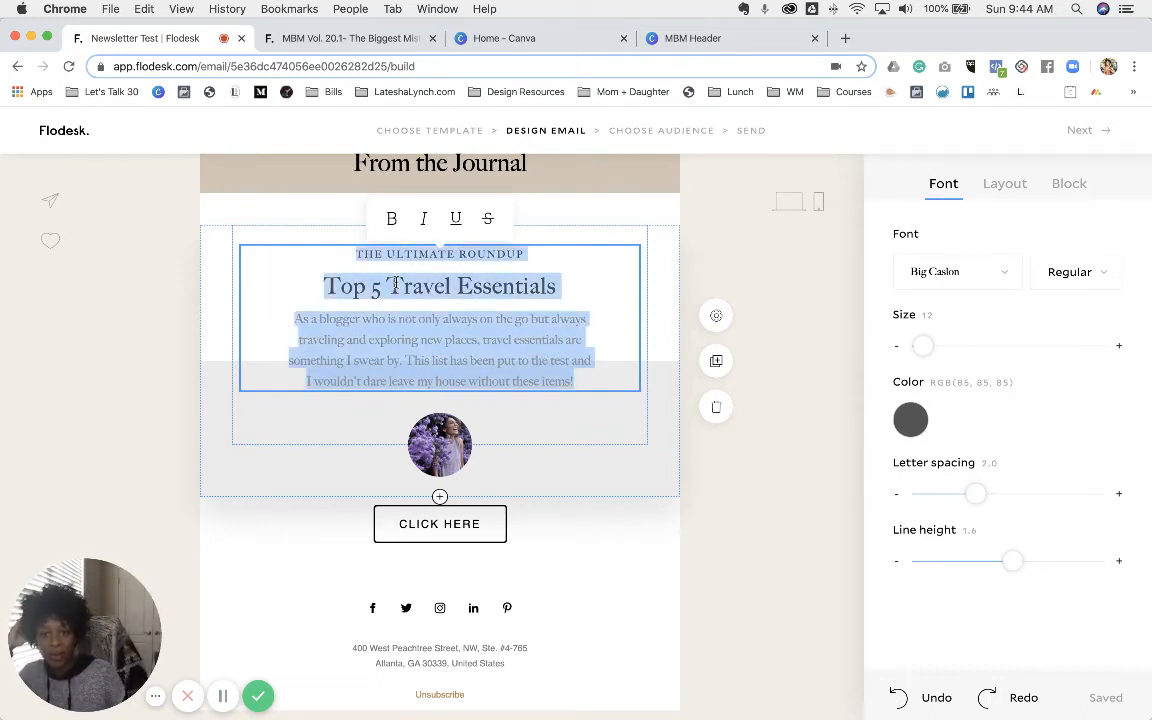
pyautogui.click(578, 365)
pyautogui.moveTo(583, 383); pyautogui.dragTo(295, 322)
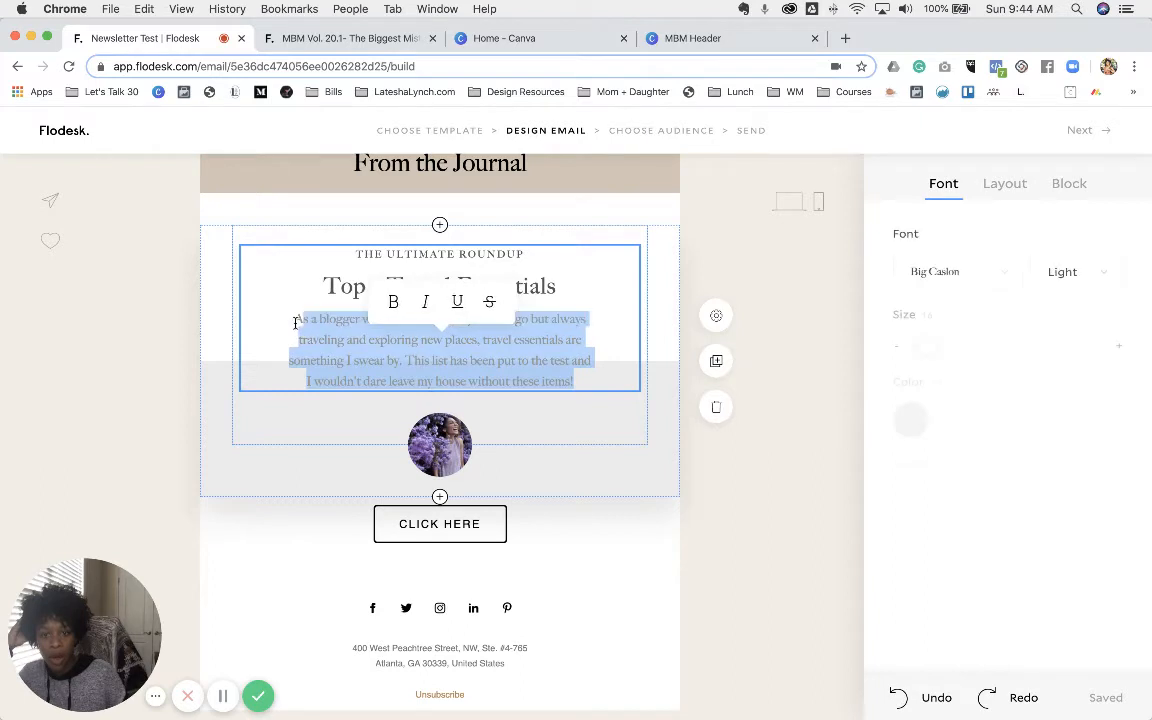
pyautogui.click(916, 424)
pyautogui.click(1102, 141)
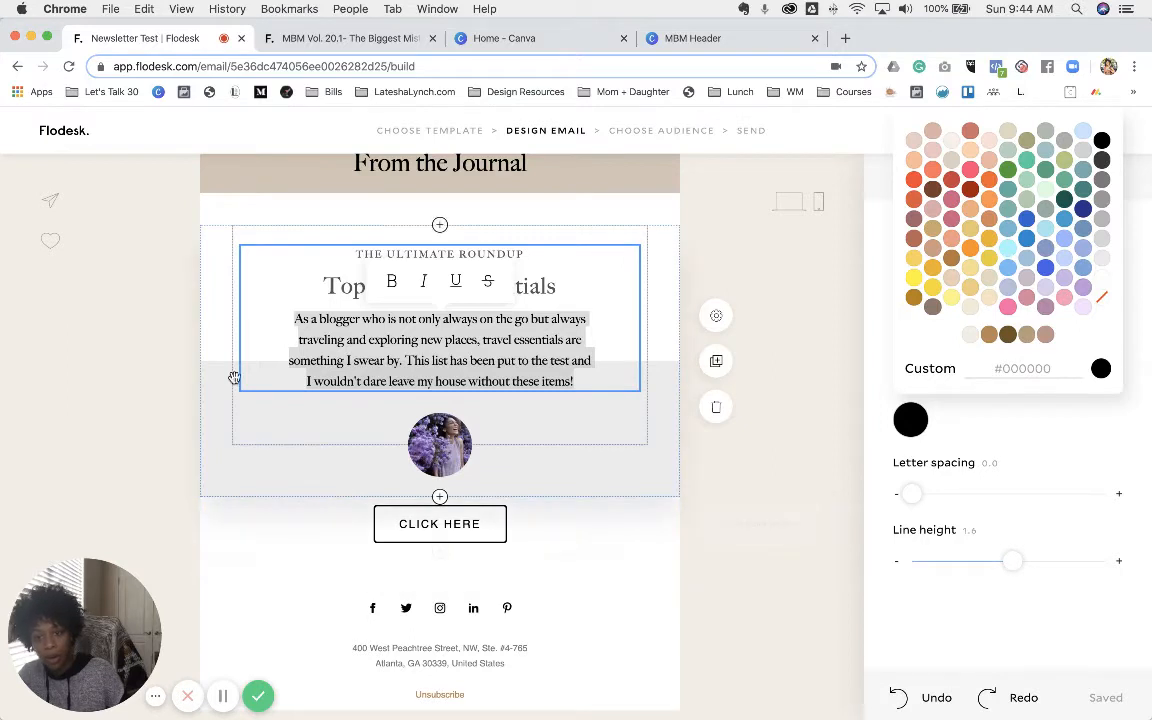
pyautogui.click(331, 291)
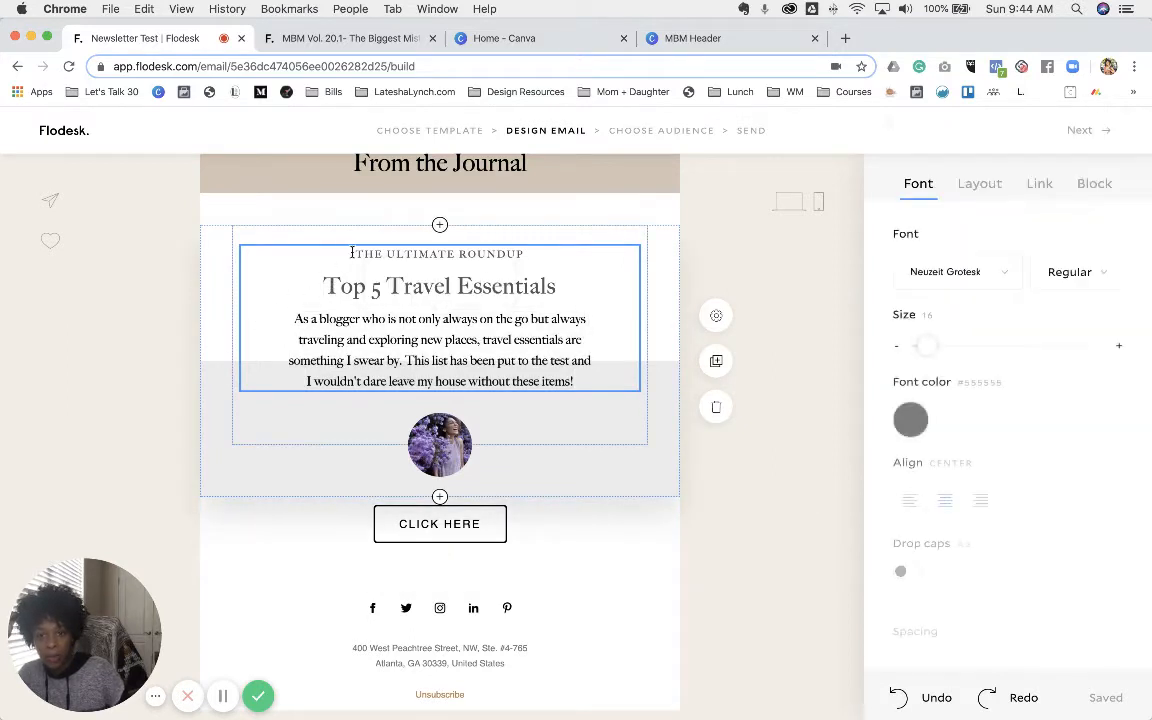
pyautogui.moveTo(354, 254); pyautogui.dragTo(576, 278)
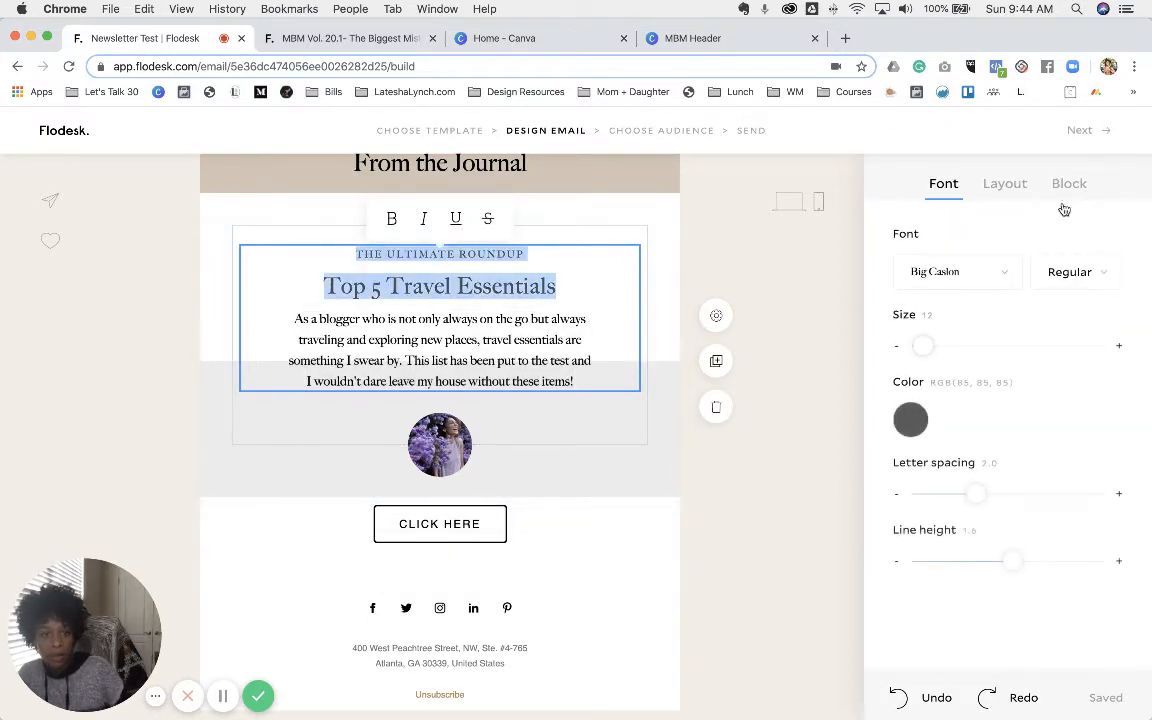
pyautogui.click(912, 420)
pyautogui.click(1101, 140)
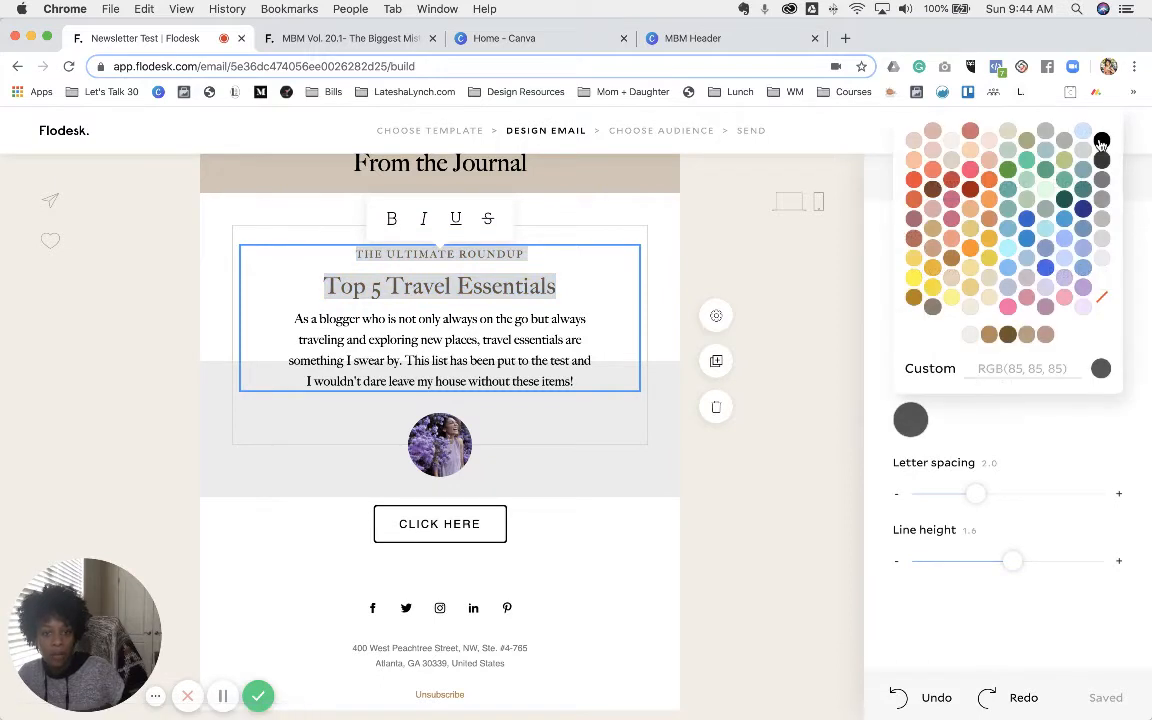
# - Recolour the Top 5 Travel Essentials heading brown (#725226)
pyautogui.click(455, 292)
pyautogui.tripleClick(455, 292)
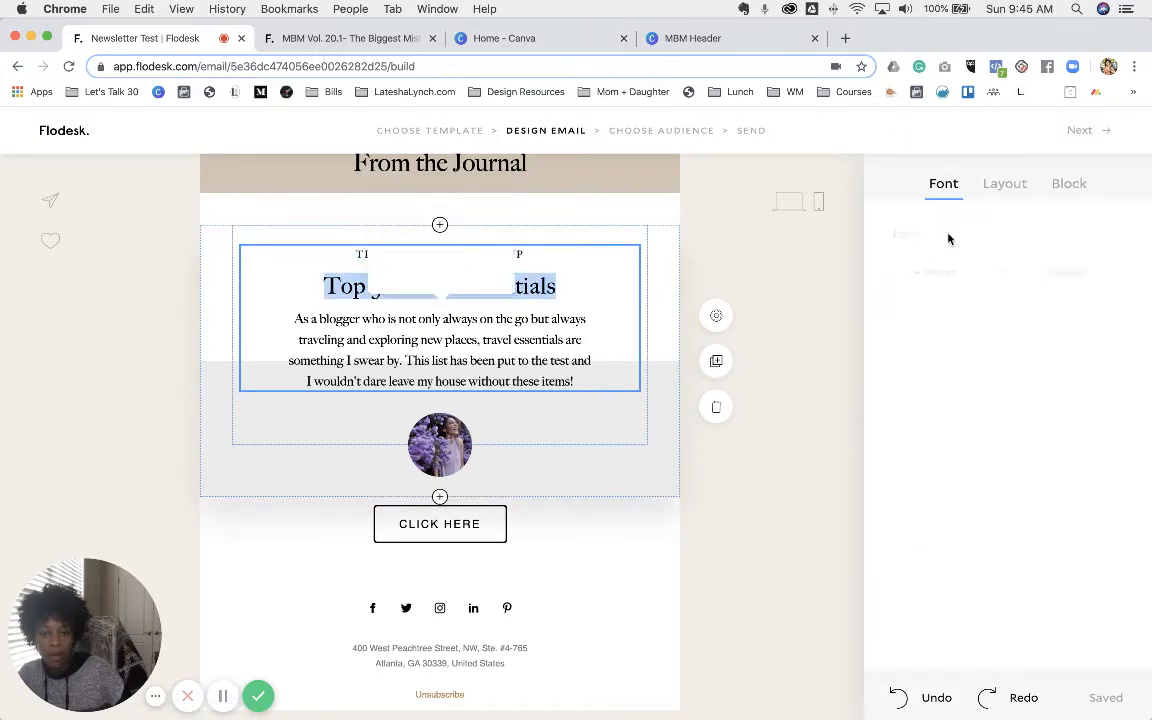
pyautogui.click(910, 420)
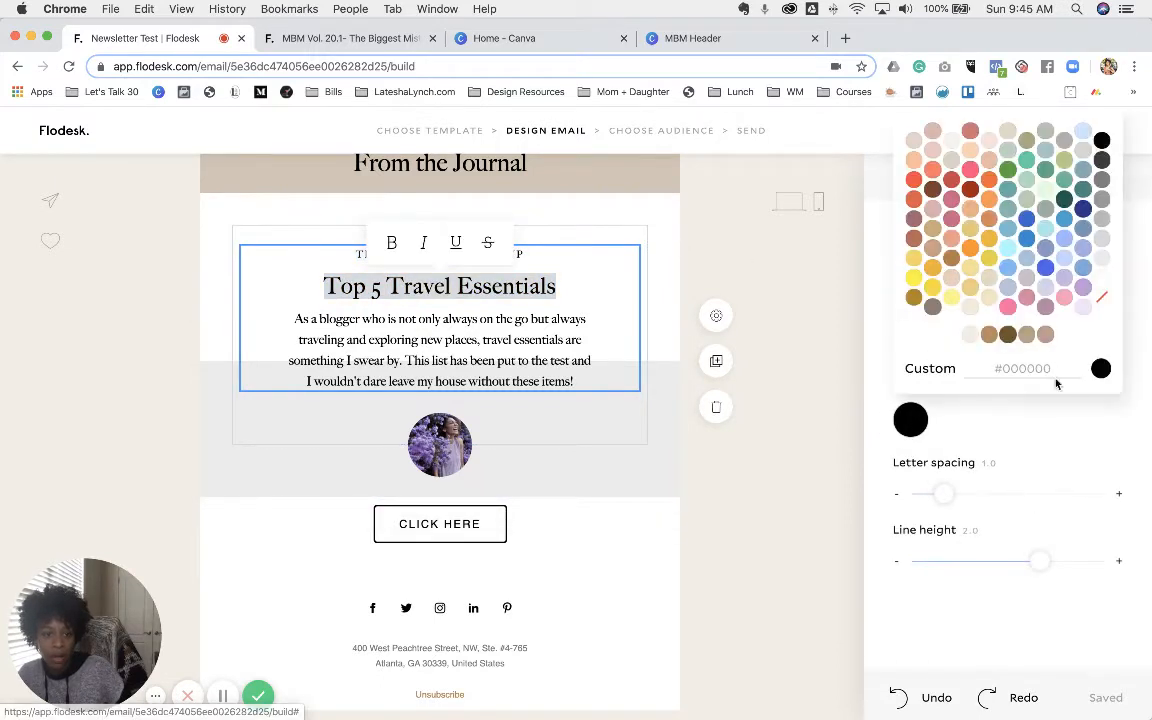
pyautogui.click(1007, 337)
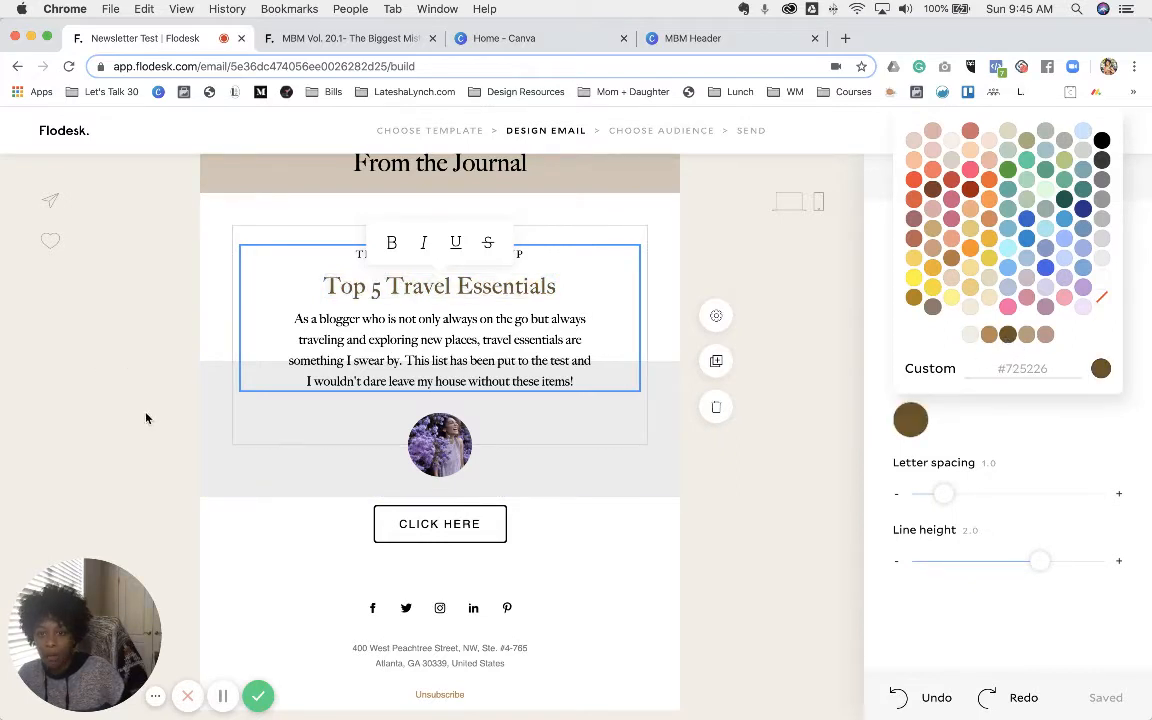
pyautogui.click(551, 362)
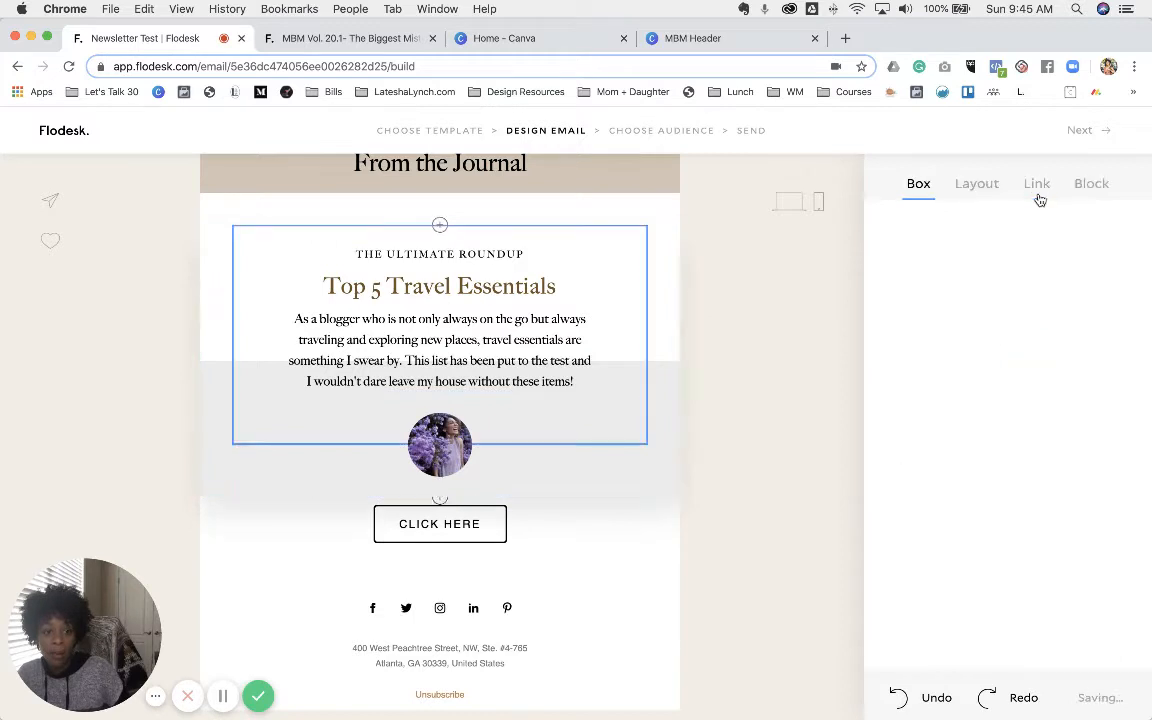
# - Paste the blog's branding-and-marketing resources URL as the travel essentials box's link
pyautogui.click(1036, 185)
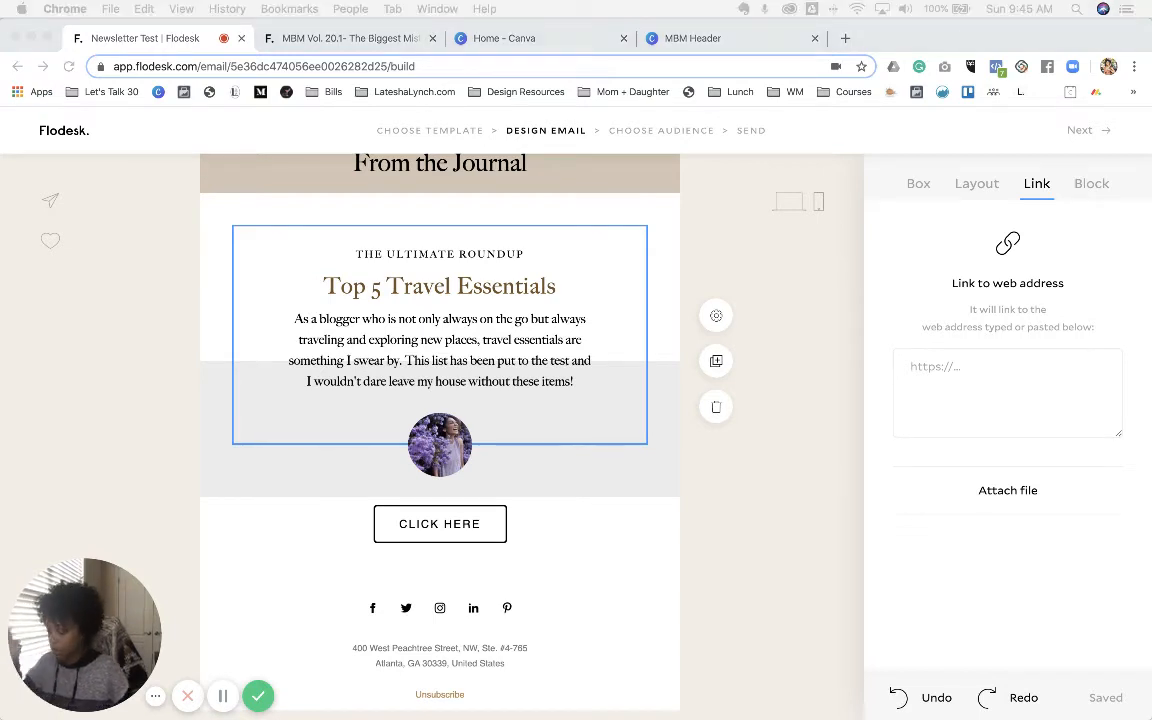
pyautogui.click(956, 372)
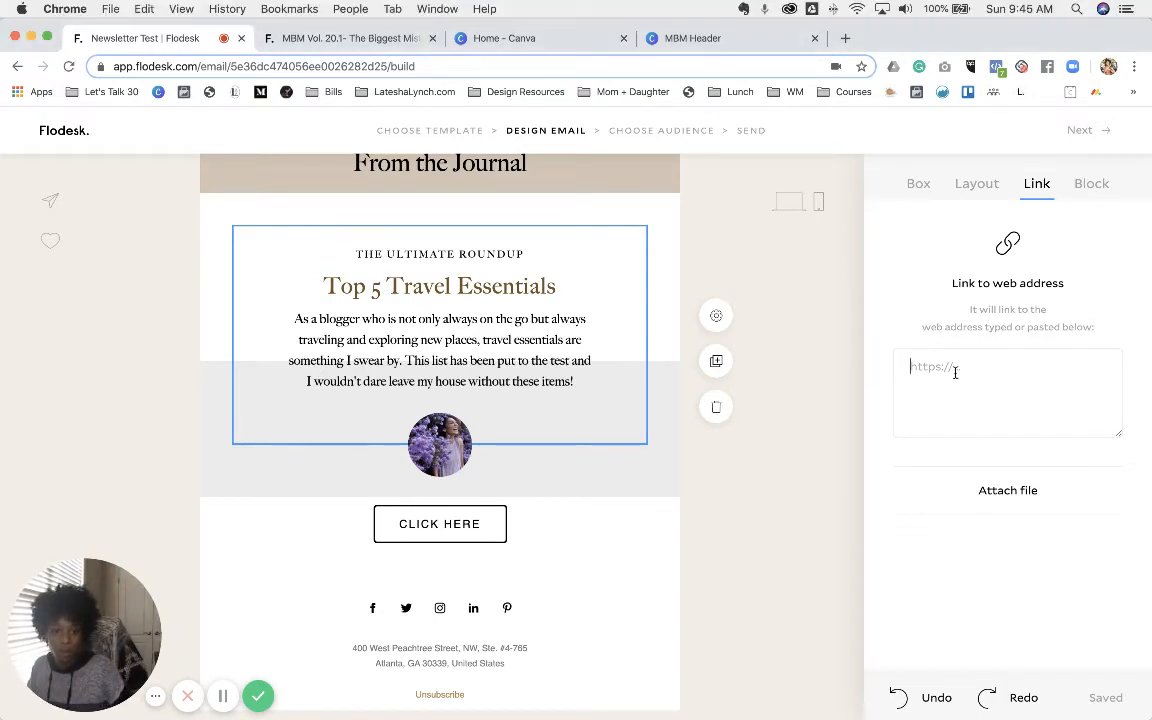
pyautogui.write('https://lateshalynch.com/branding-and-marketing-resources/')
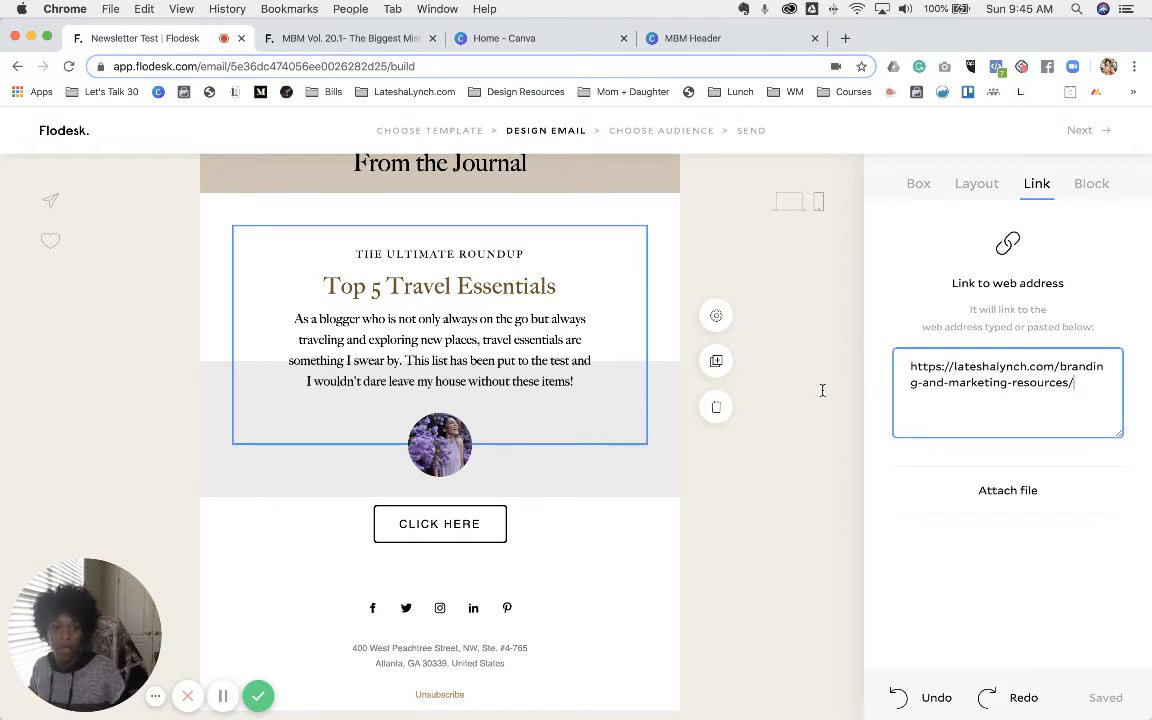
pyautogui.click(834, 384)
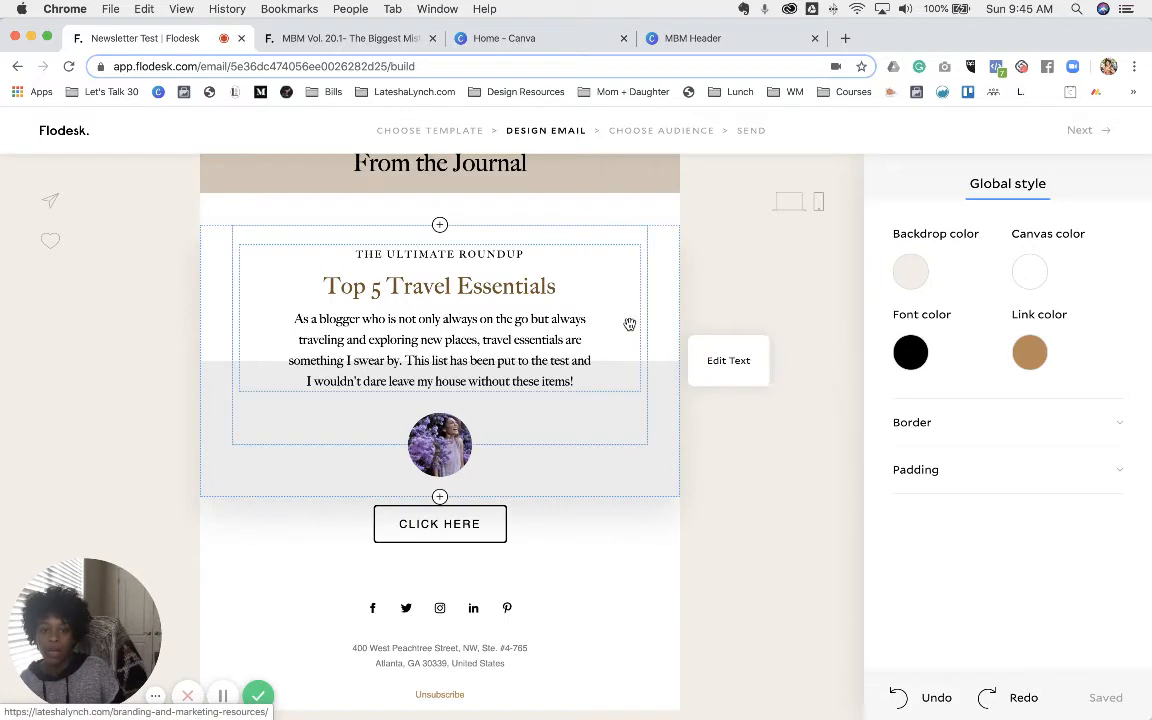
pyautogui.click(736, 435)
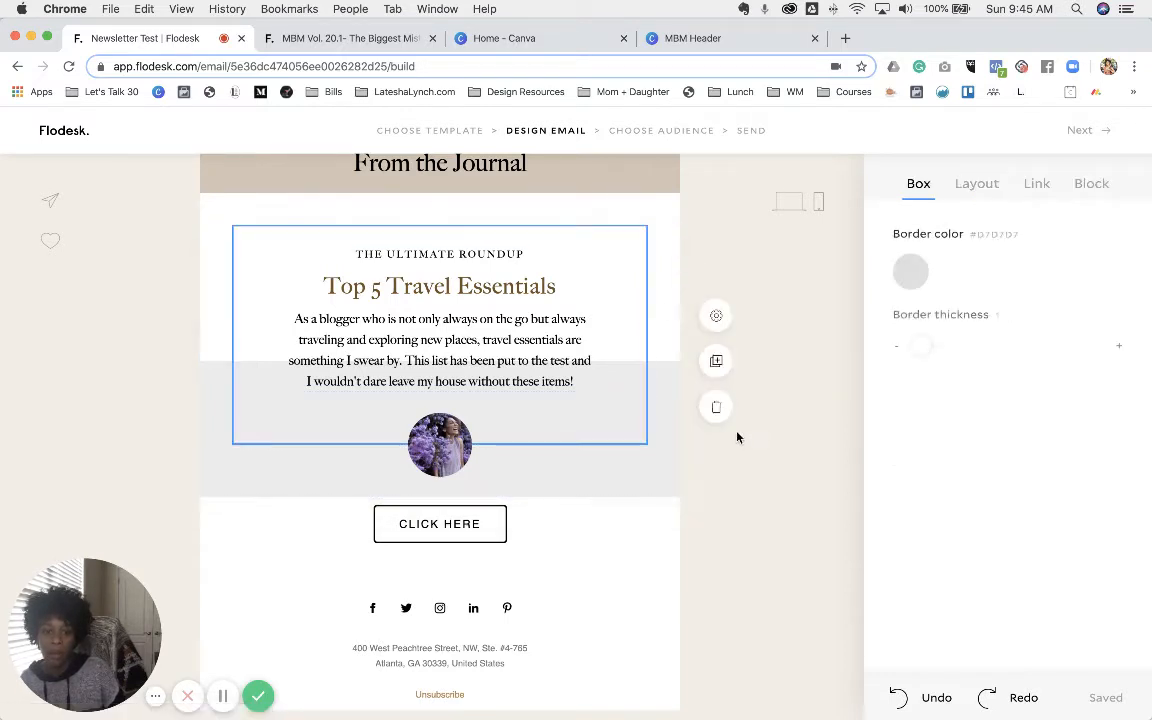
# - Duplicate the travel essentials box and bring up the block picker beneath the copy for a spacer
pyautogui.click(718, 362)
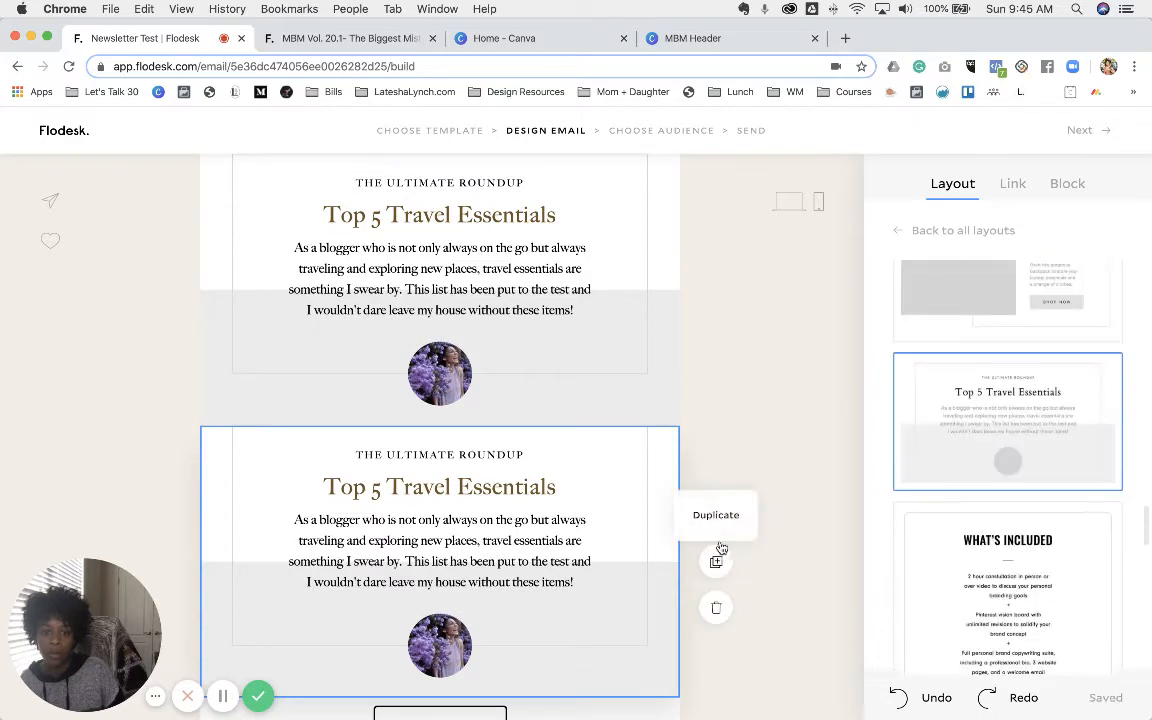
pyautogui.scroll(-4, 578, 458)
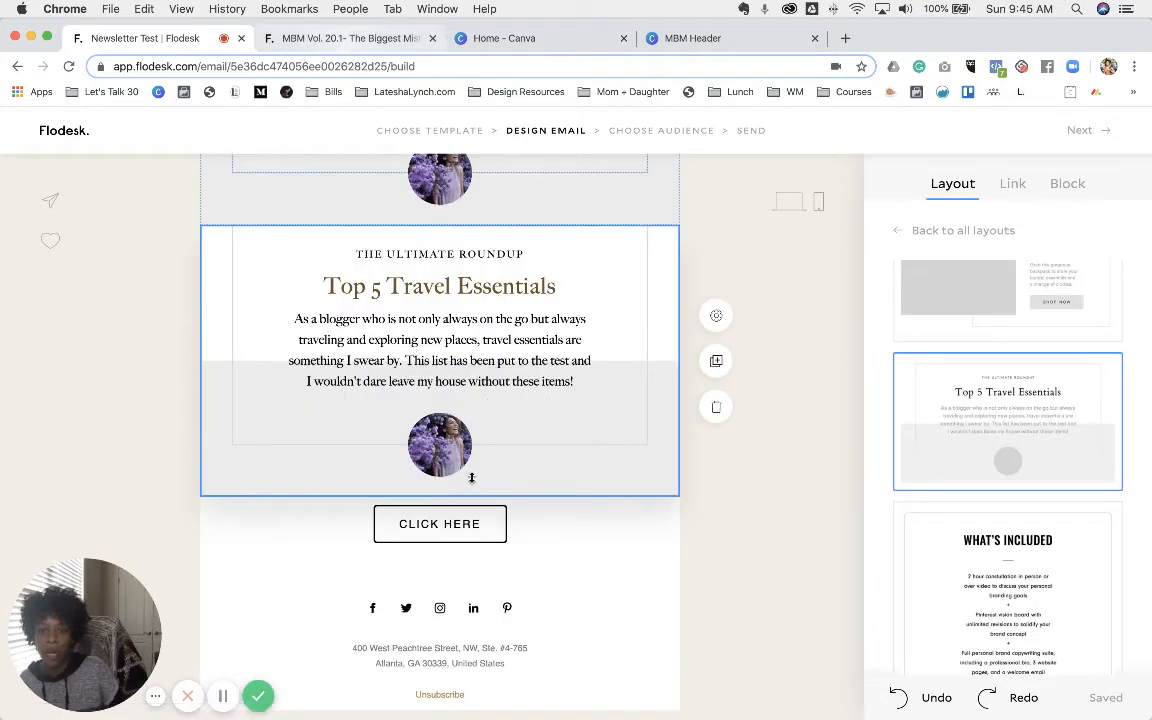
pyautogui.click(440, 499)
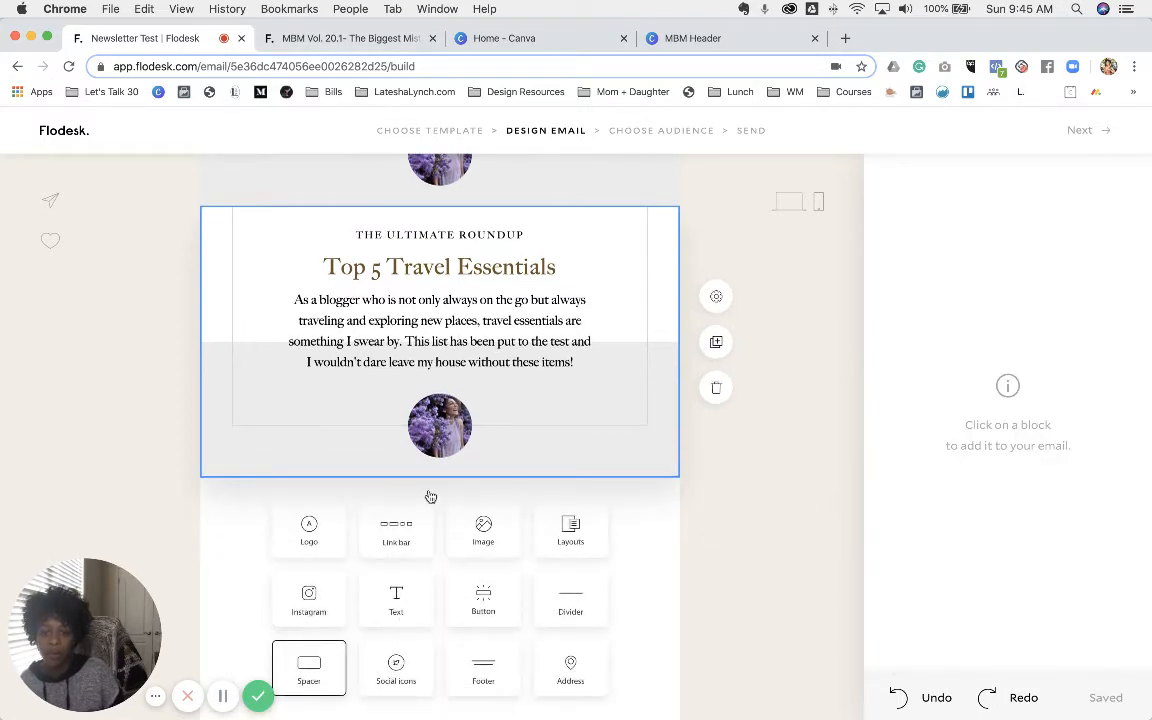
pyautogui.scroll(4, 429, 491)
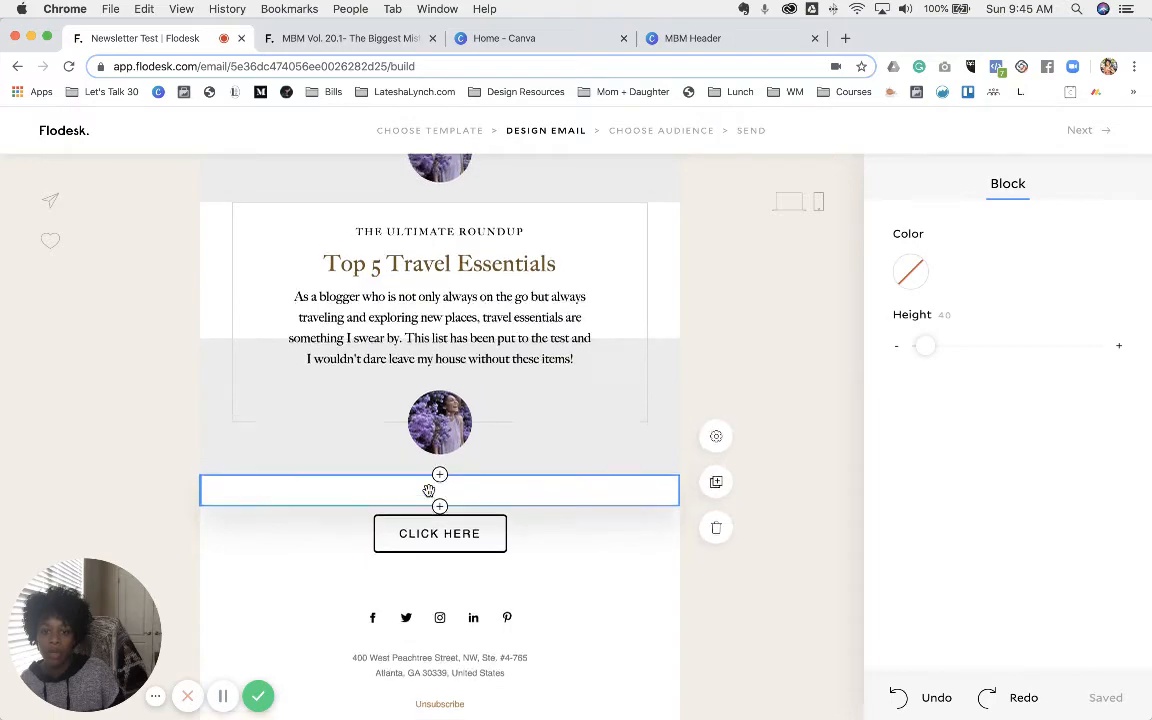
pyautogui.scroll(5, 428, 491)
pyautogui.scroll(-6, 428, 491)
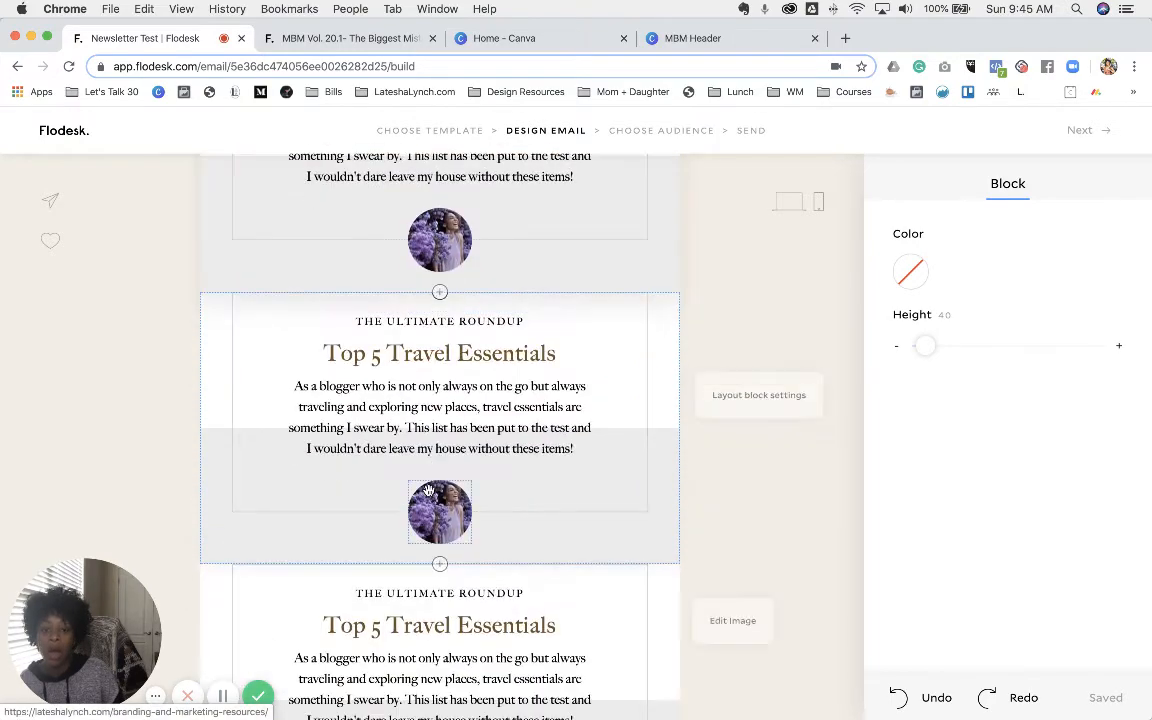
pyautogui.click(318, 38)
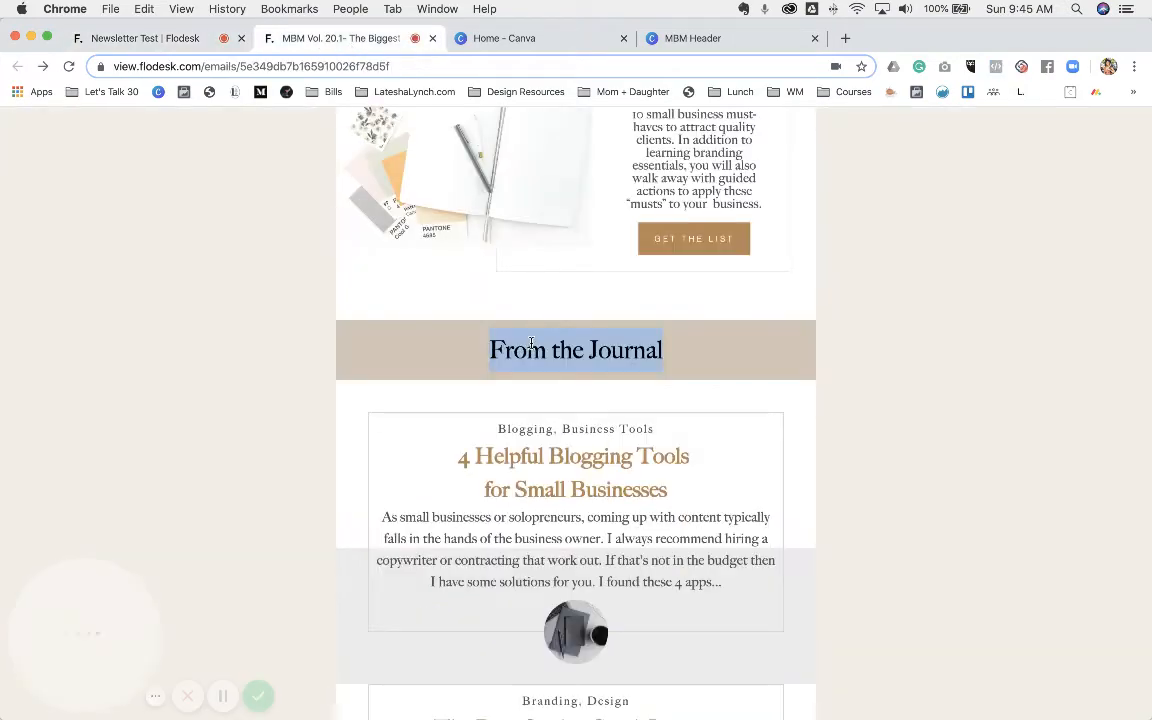
pyautogui.scroll(-5, 531, 343)
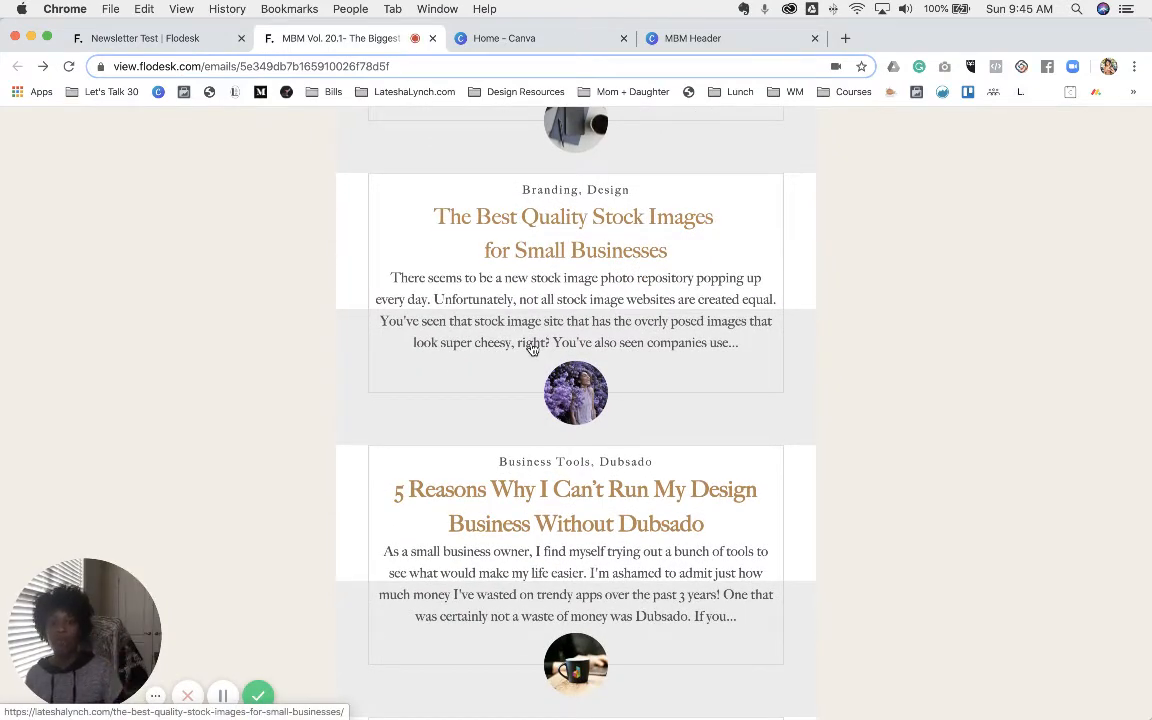
pyautogui.scroll(-8, 531, 348)
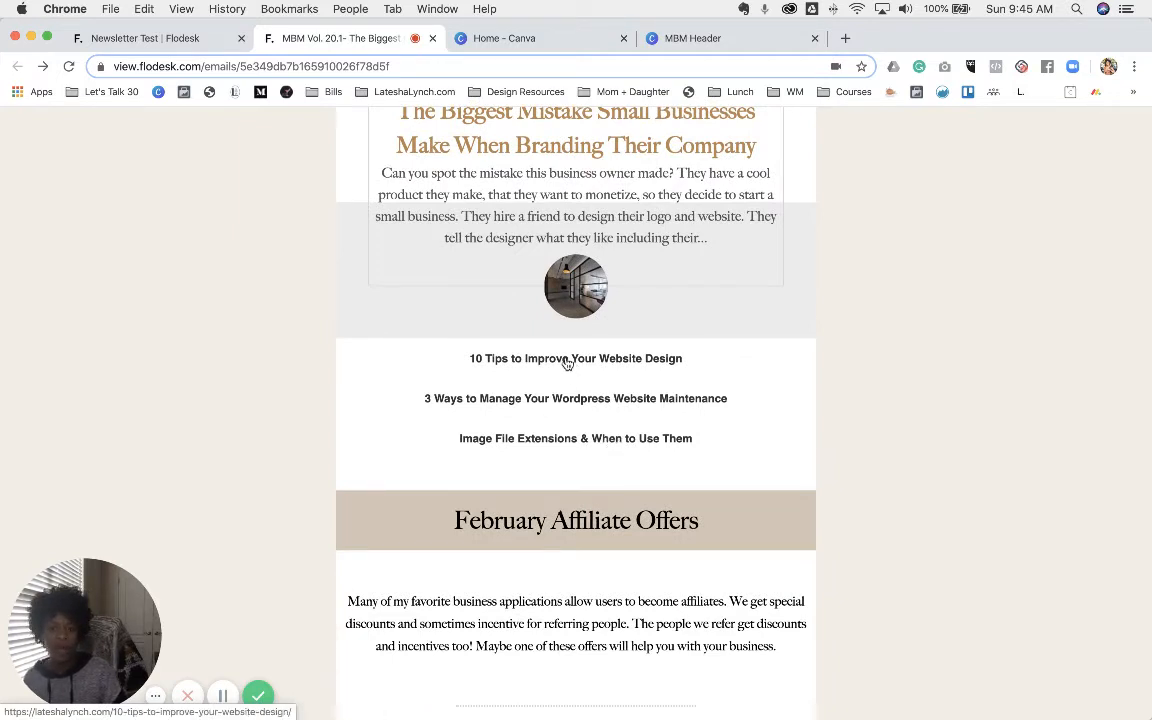
pyautogui.click(195, 38)
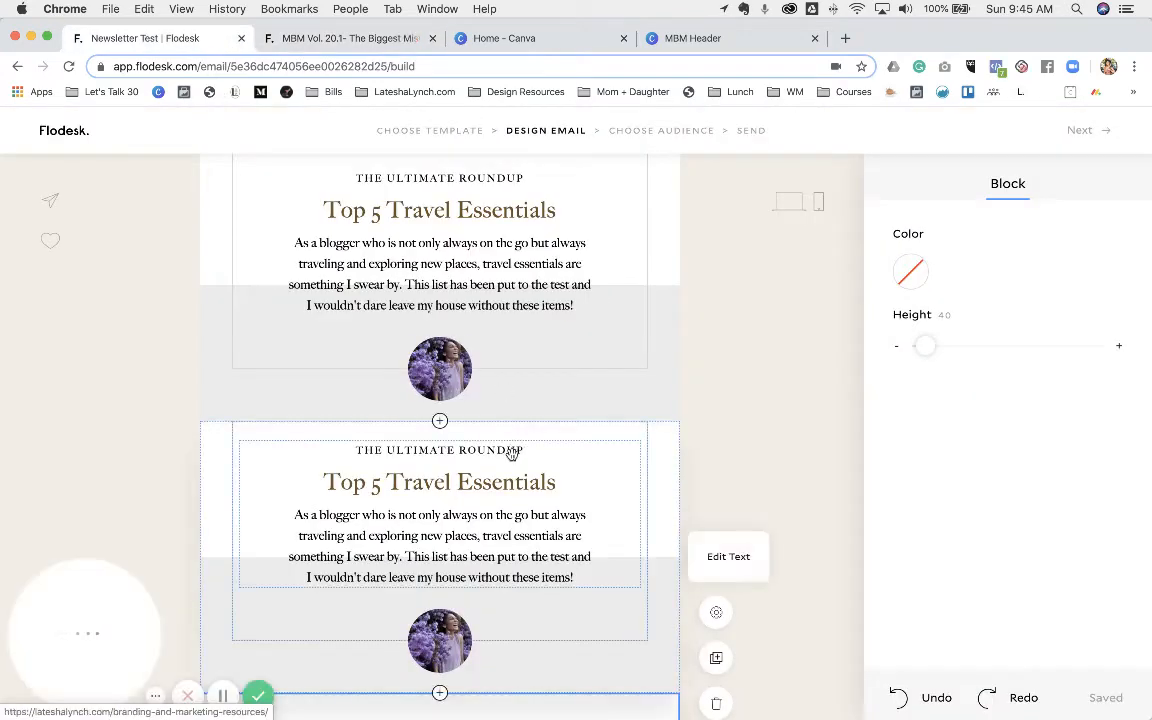
# - Insert a Link Bar and label links 'TESTING THIS LINK #1' and '#2', both pointing to the resources page
pyautogui.scroll(-4, 512, 453)
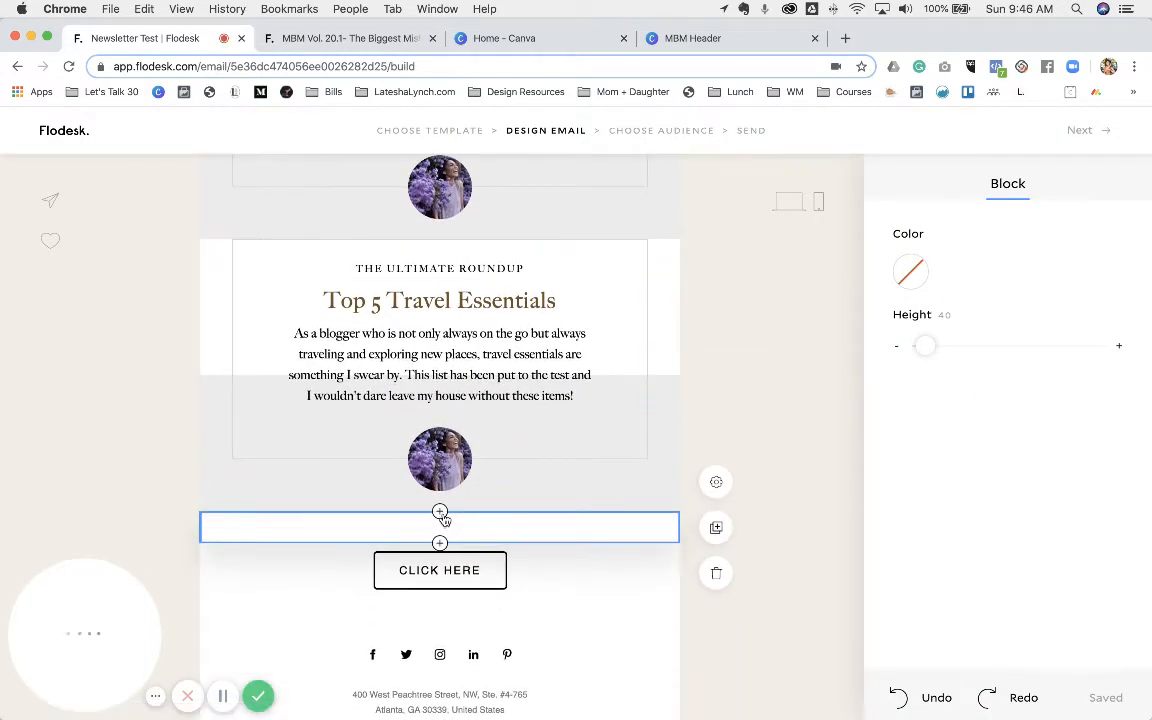
pyautogui.click(440, 513)
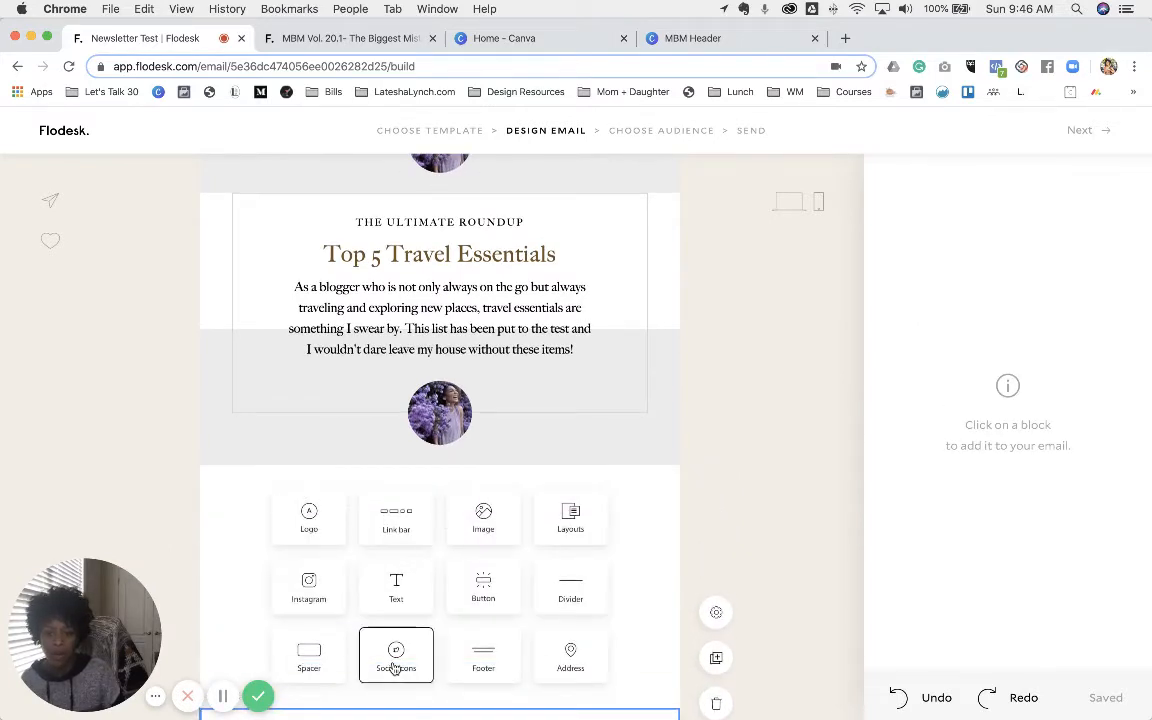
pyautogui.click(394, 526)
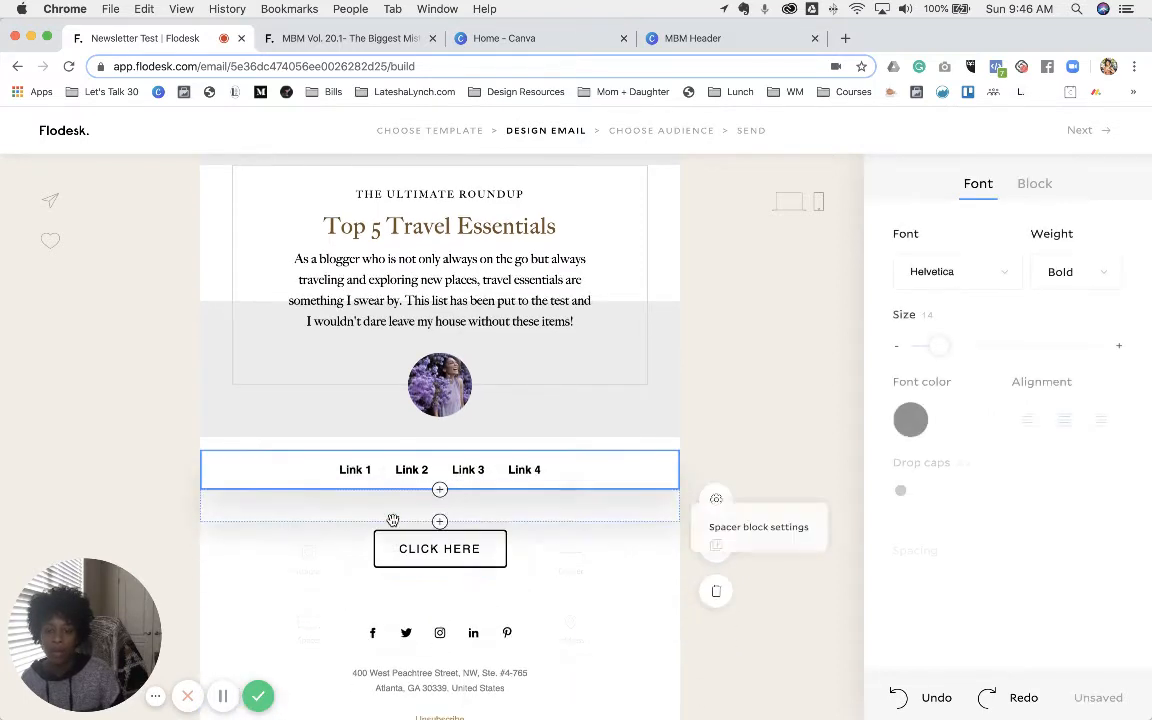
pyautogui.click(350, 459)
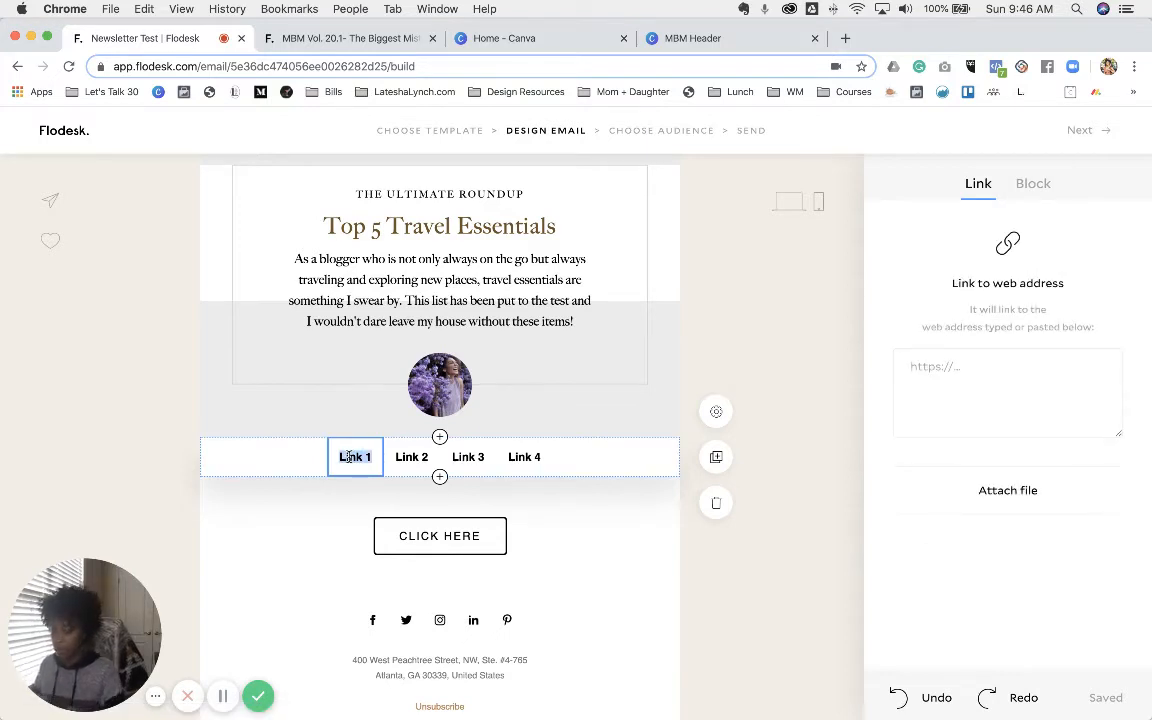
pyautogui.write('TESTING')
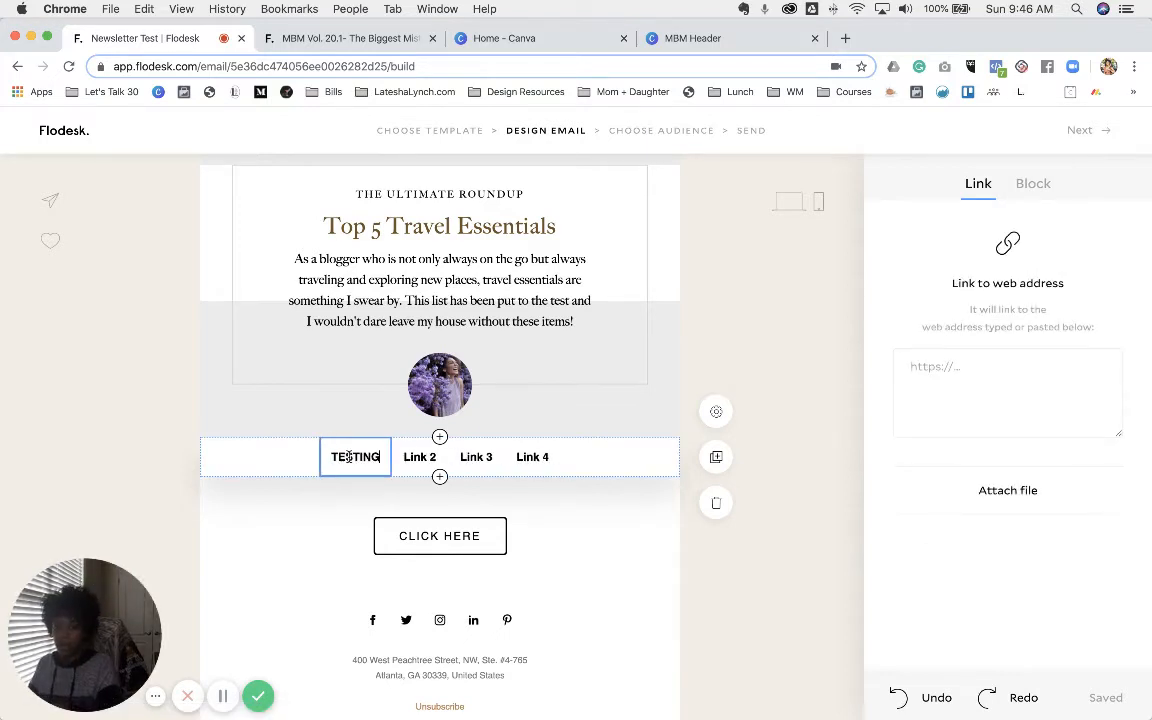
pyautogui.write(' THIS LINK')
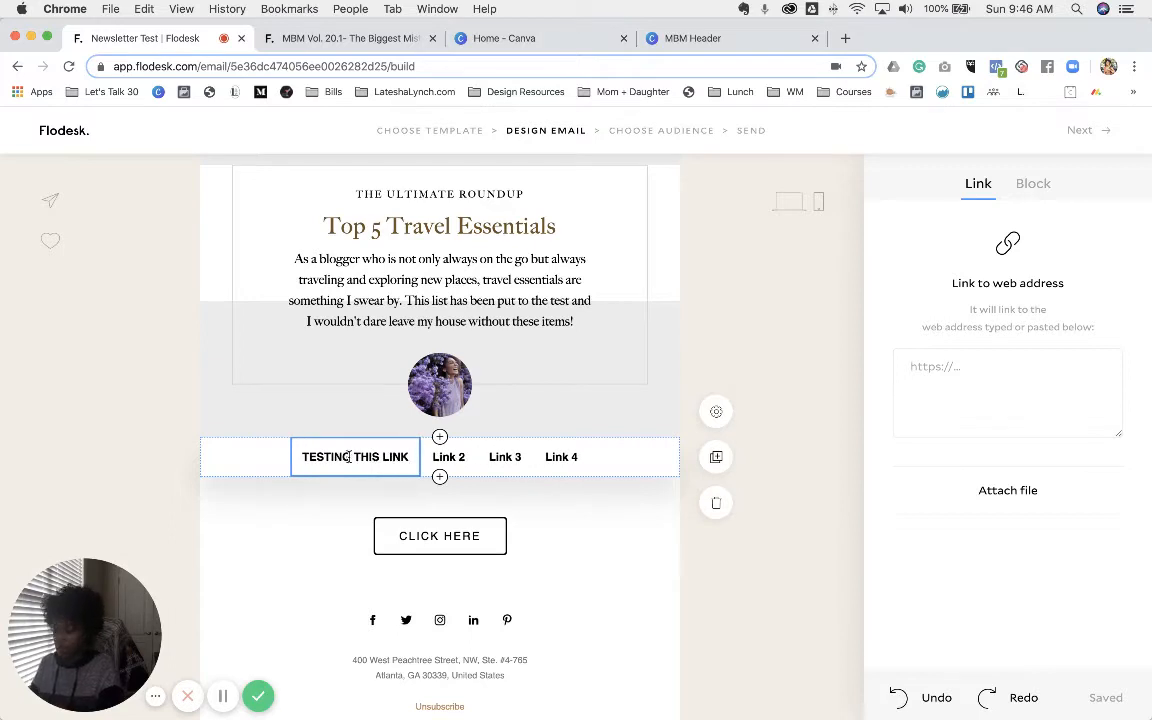
pyautogui.write(' #1')
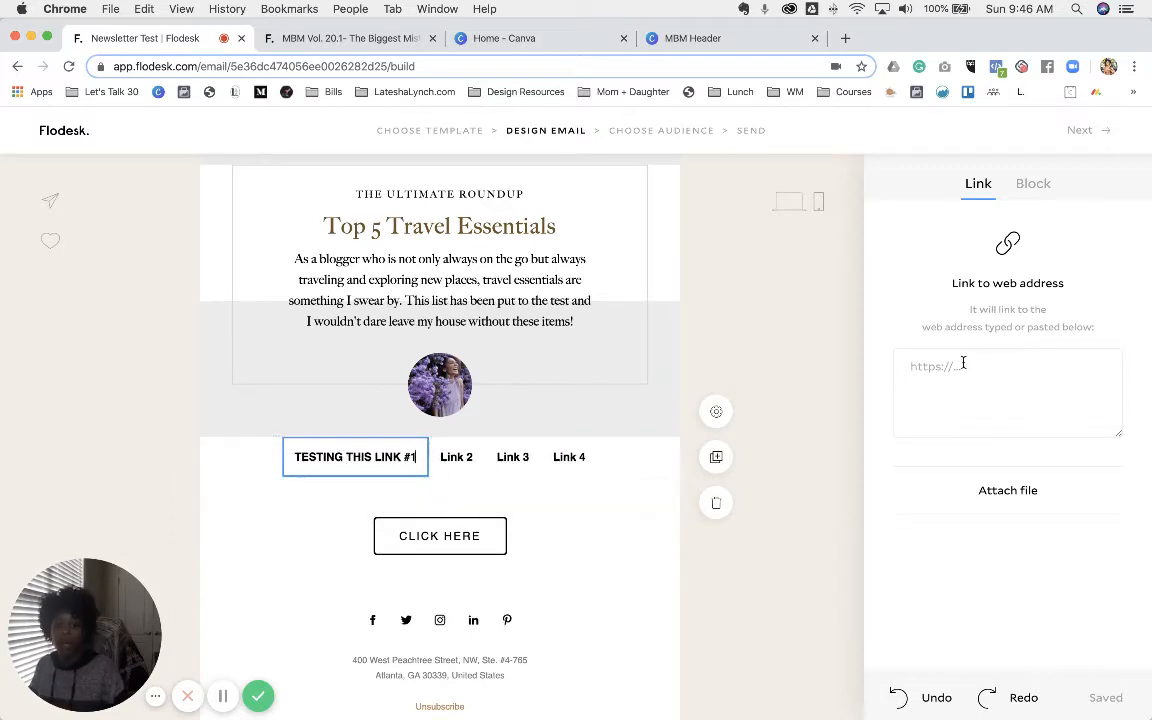
pyautogui.click(958, 369)
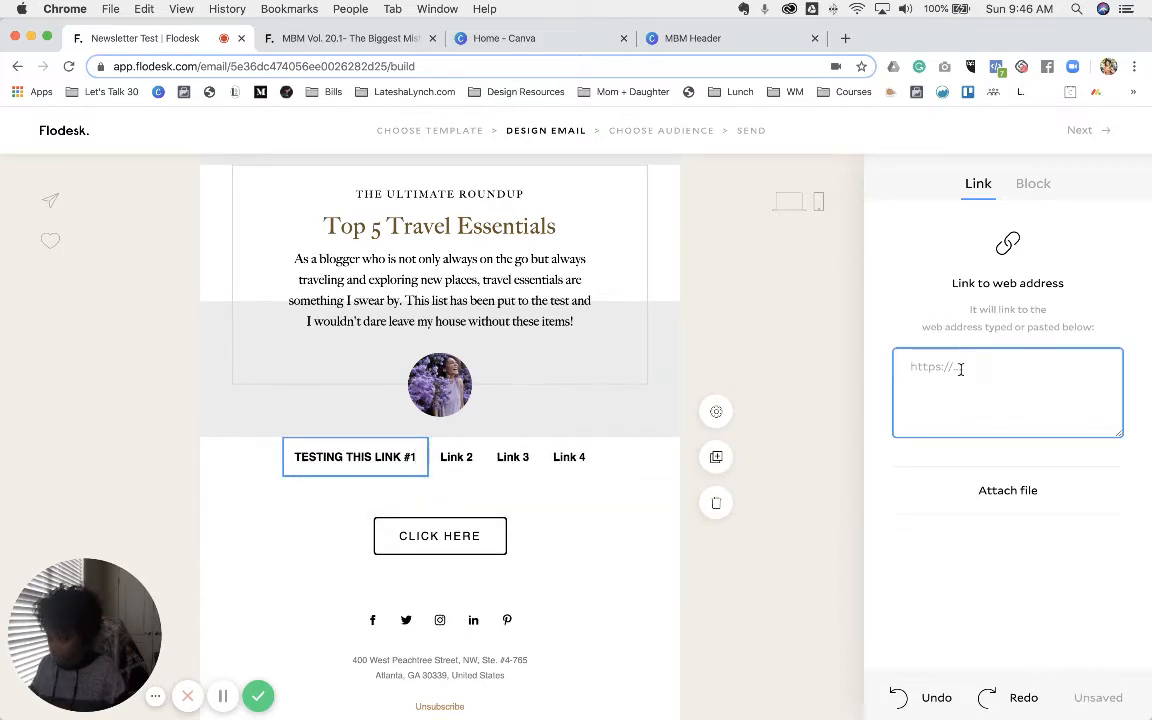
pyautogui.write('https://lateshalynch.com/branding-and-marketing-resources/')
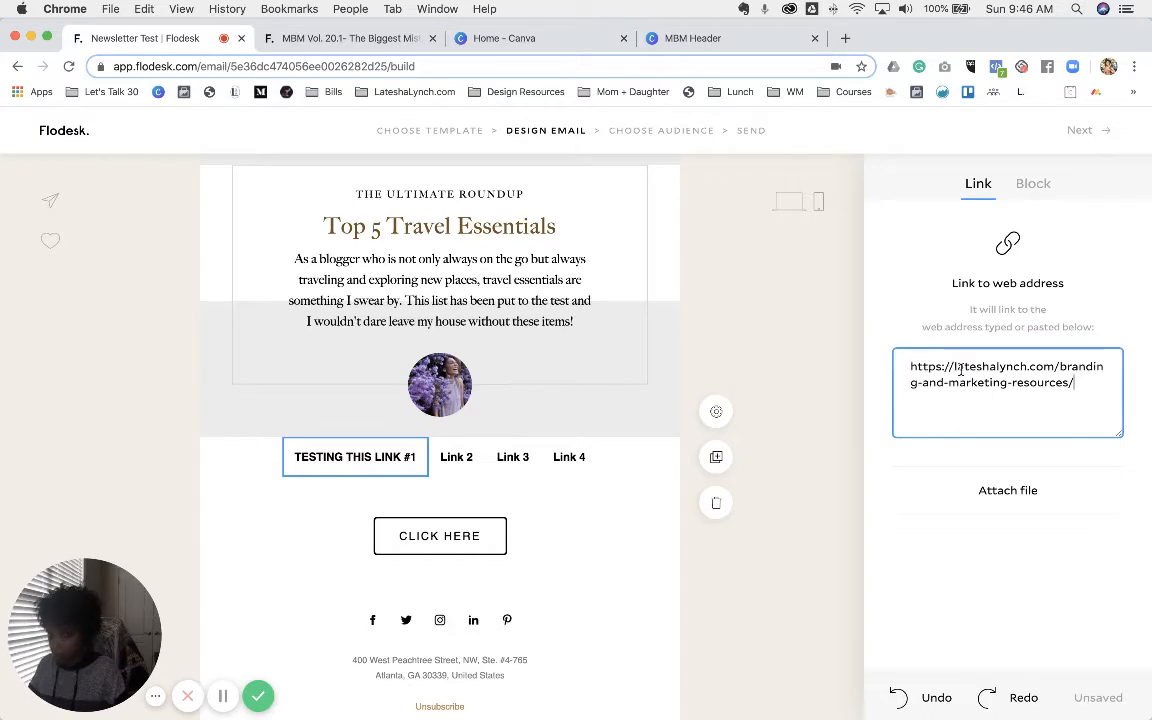
pyautogui.click(456, 456)
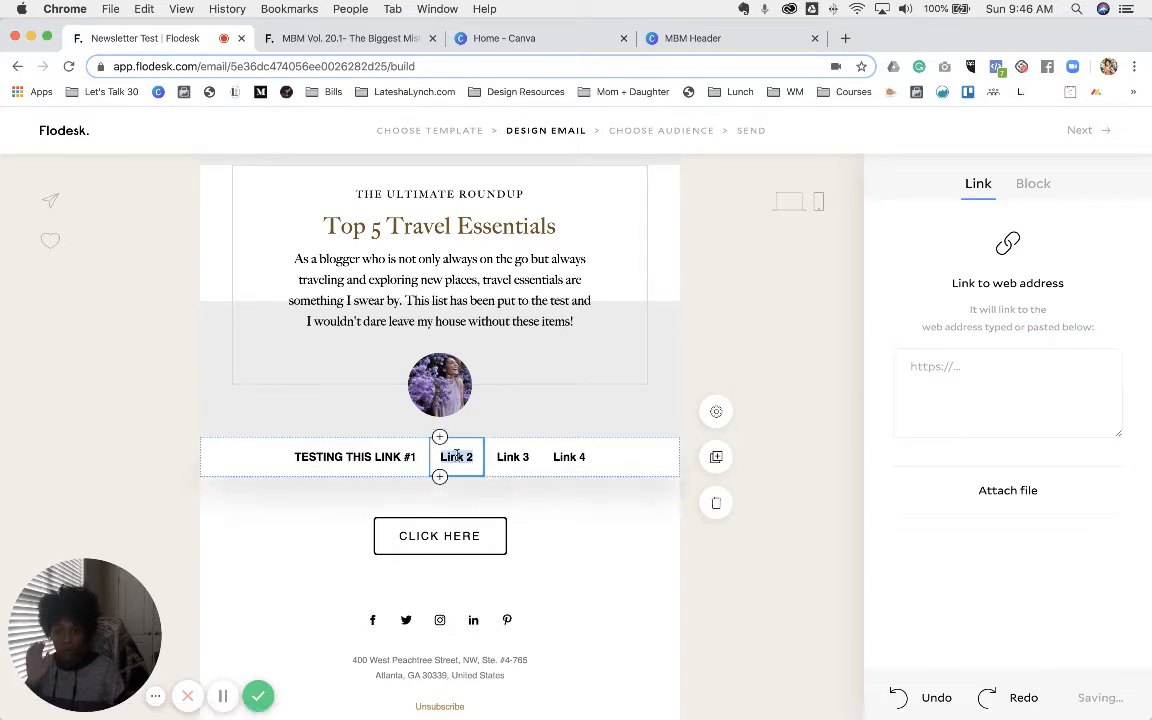
pyautogui.write('TESTING')
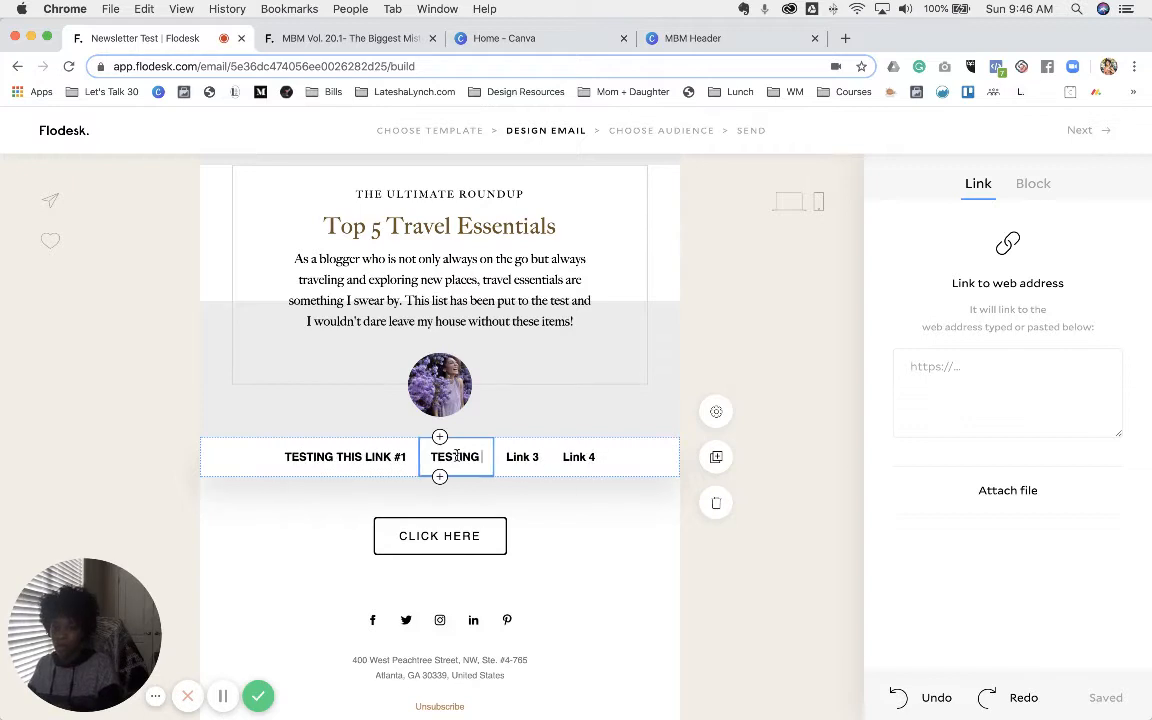
pyautogui.write(' THIS LINK #')
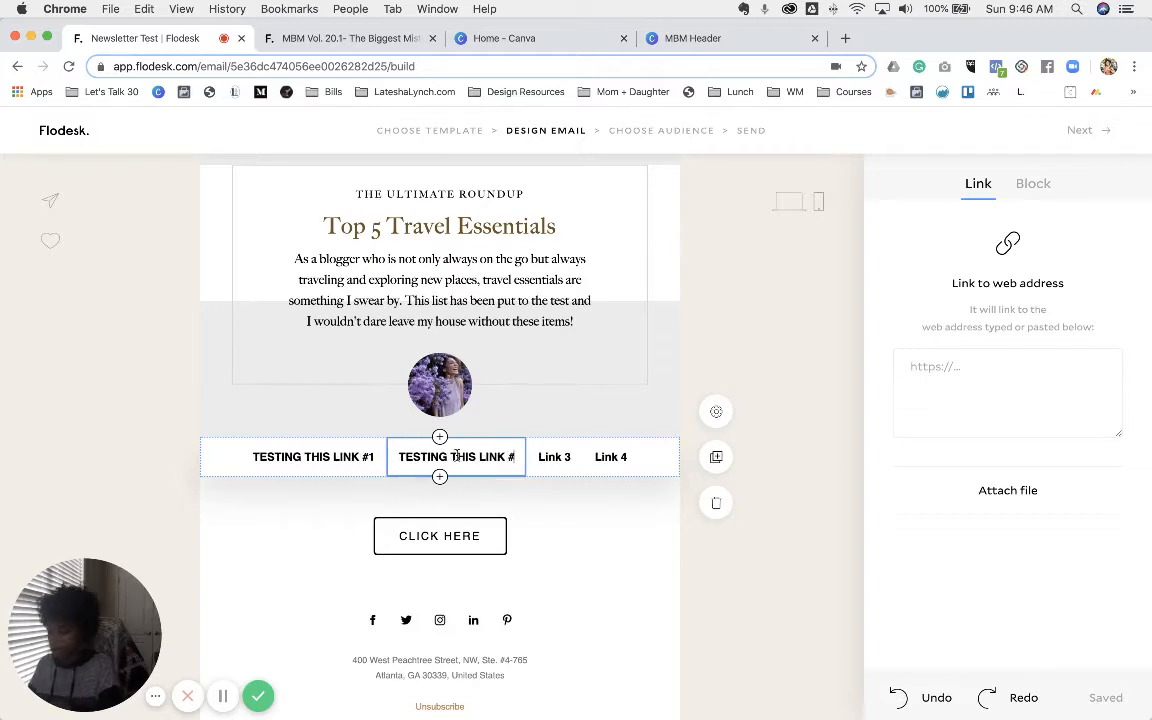
pyautogui.write('2')
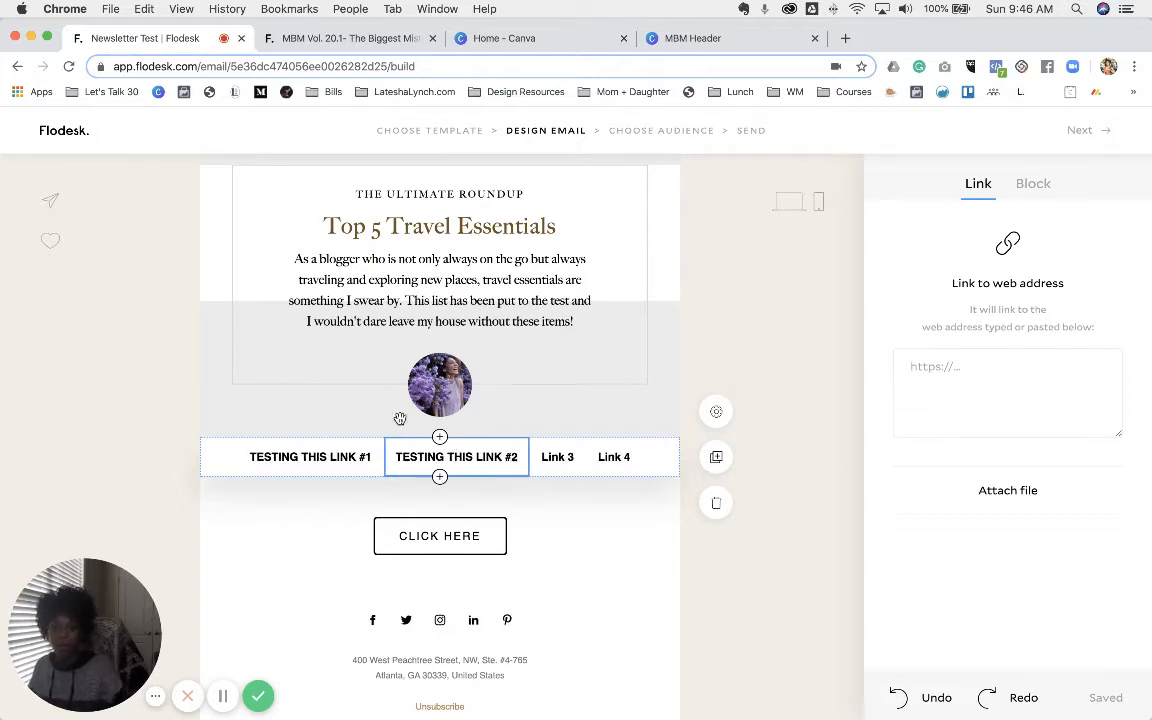
pyautogui.click(986, 385)
pyautogui.write('https://lateshalynch.com/branding-and-marketing-resources/')
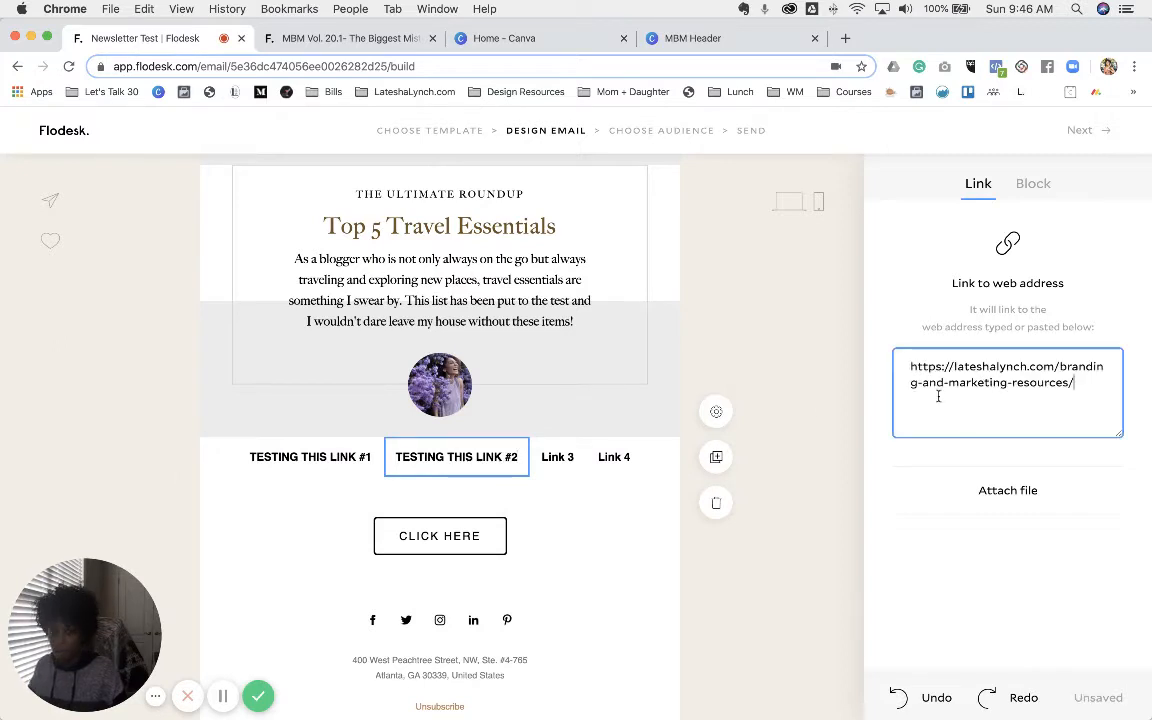
# - Rename the third link 'TESTING LINK #3', link it to the resources page, and set the bar to 3 links
pyautogui.doubleClick(557, 455)
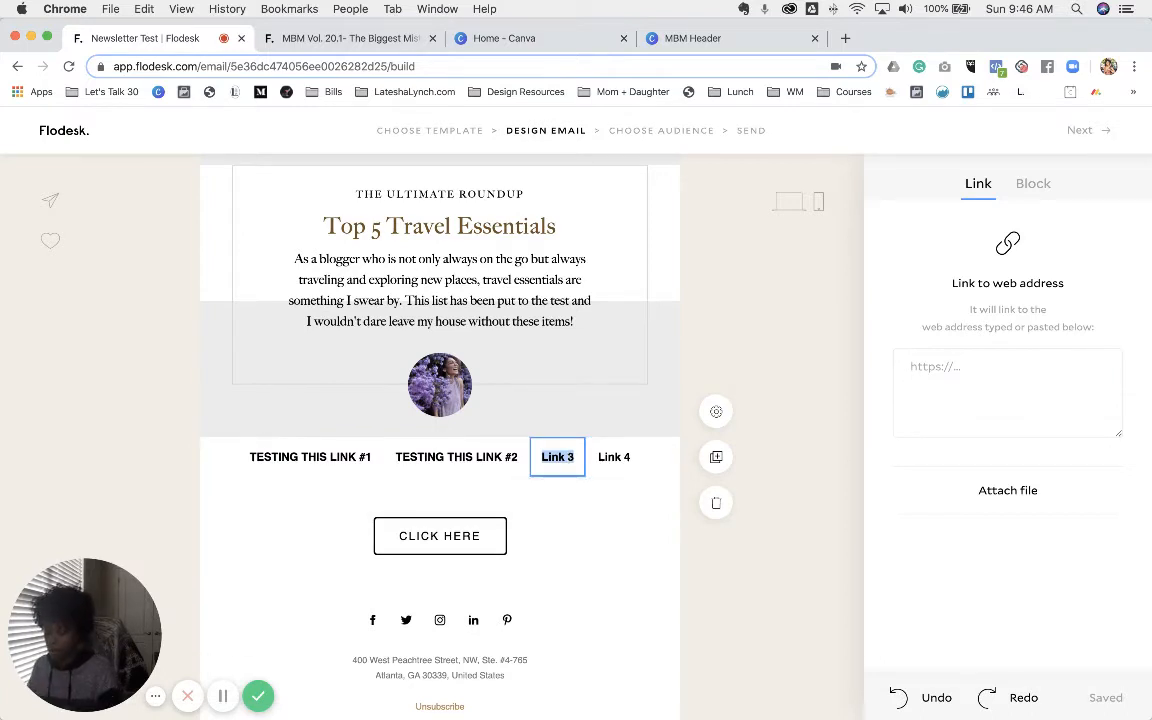
pyautogui.write('TESTING LINK')
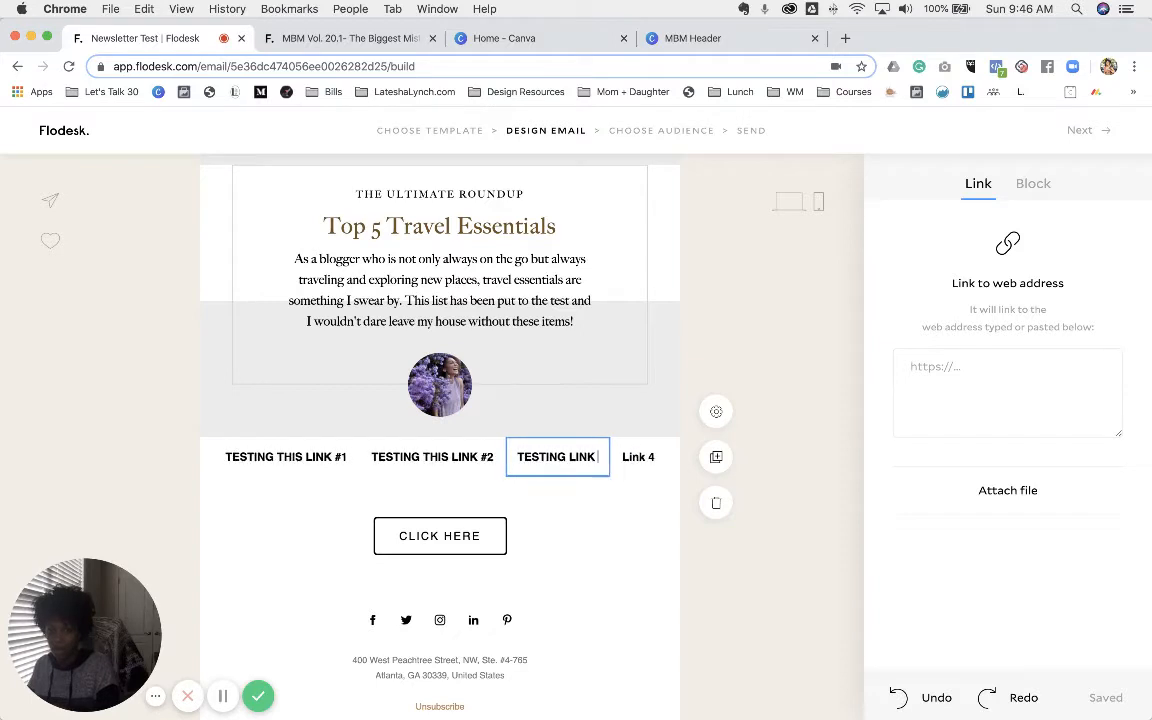
pyautogui.write(' #')
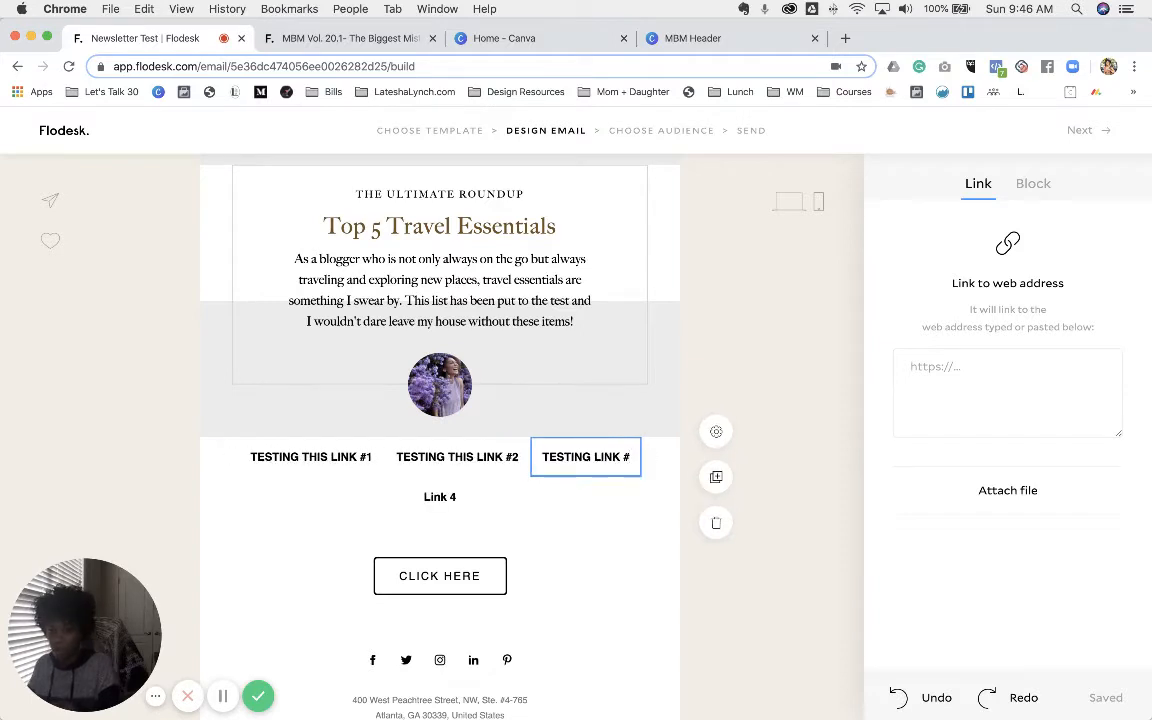
pyautogui.press('BackSpace')
pyautogui.press('BackSpace')
pyautogui.write('#3')
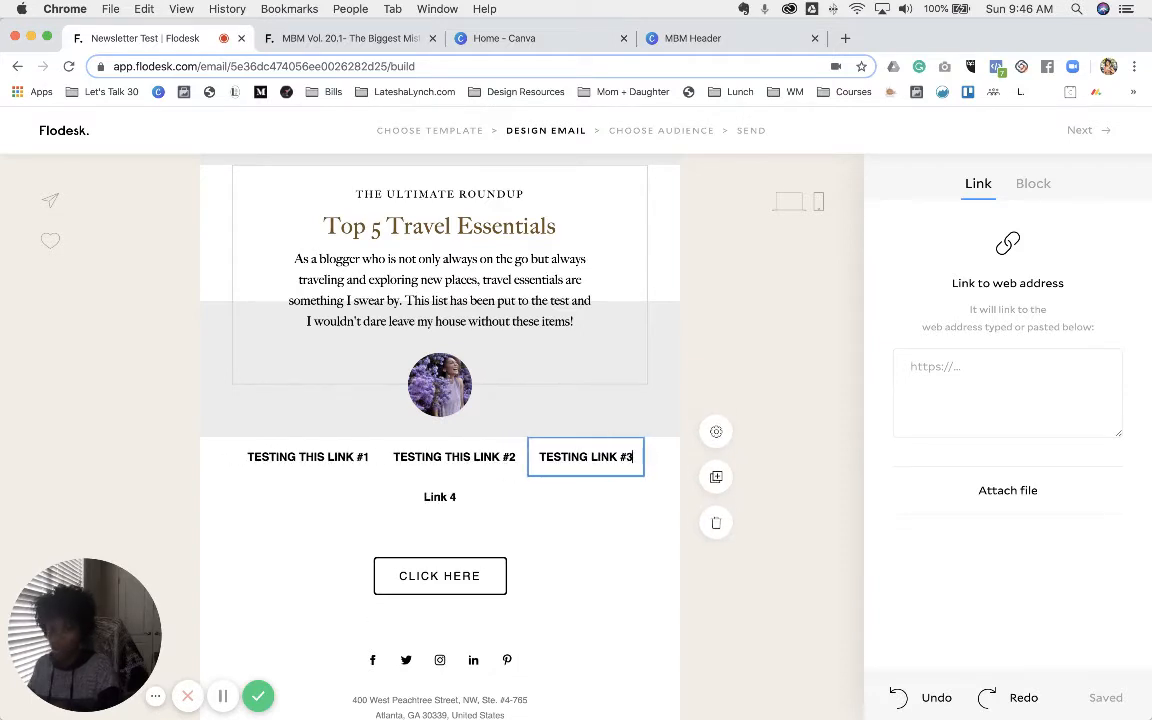
pyautogui.click(935, 366)
pyautogui.write('https://lateshalynch.com/branding-and-marketing-resources/')
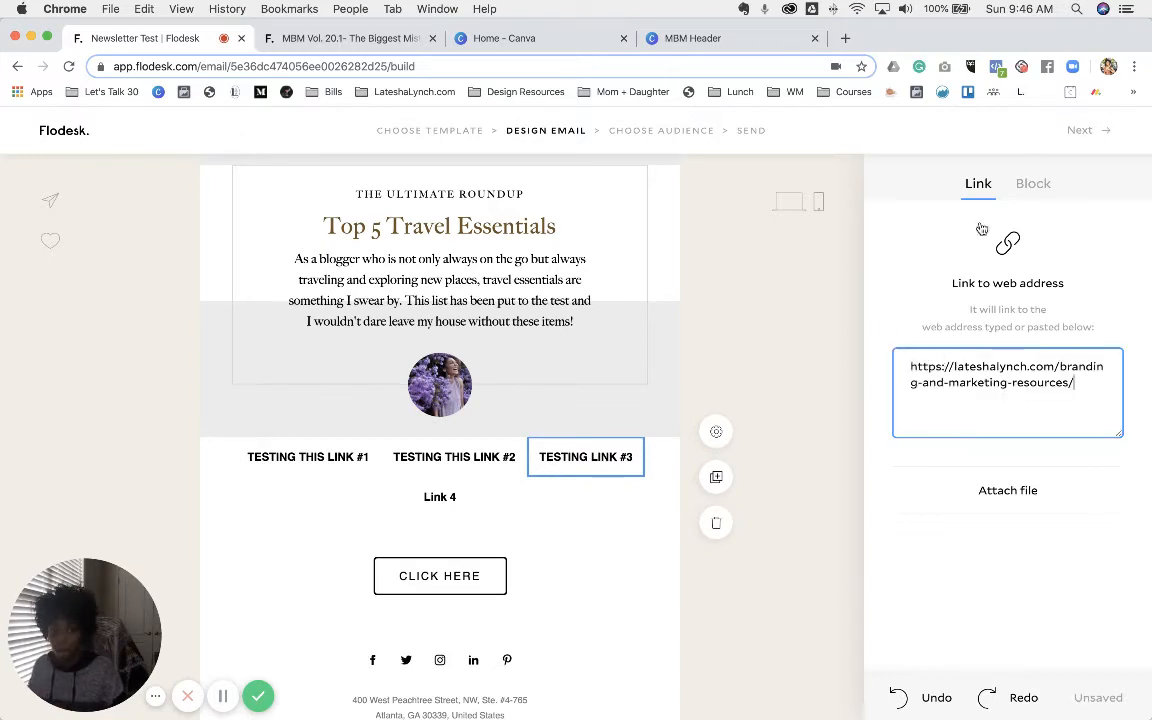
pyautogui.click(1040, 185)
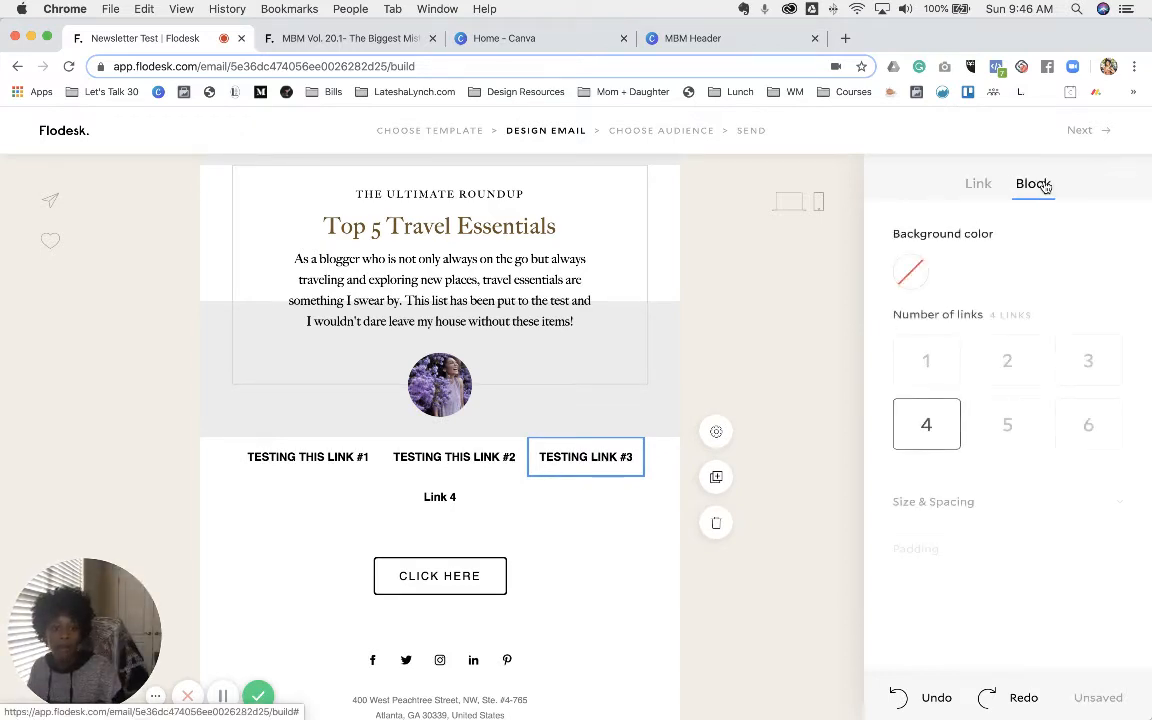
pyautogui.click(1087, 369)
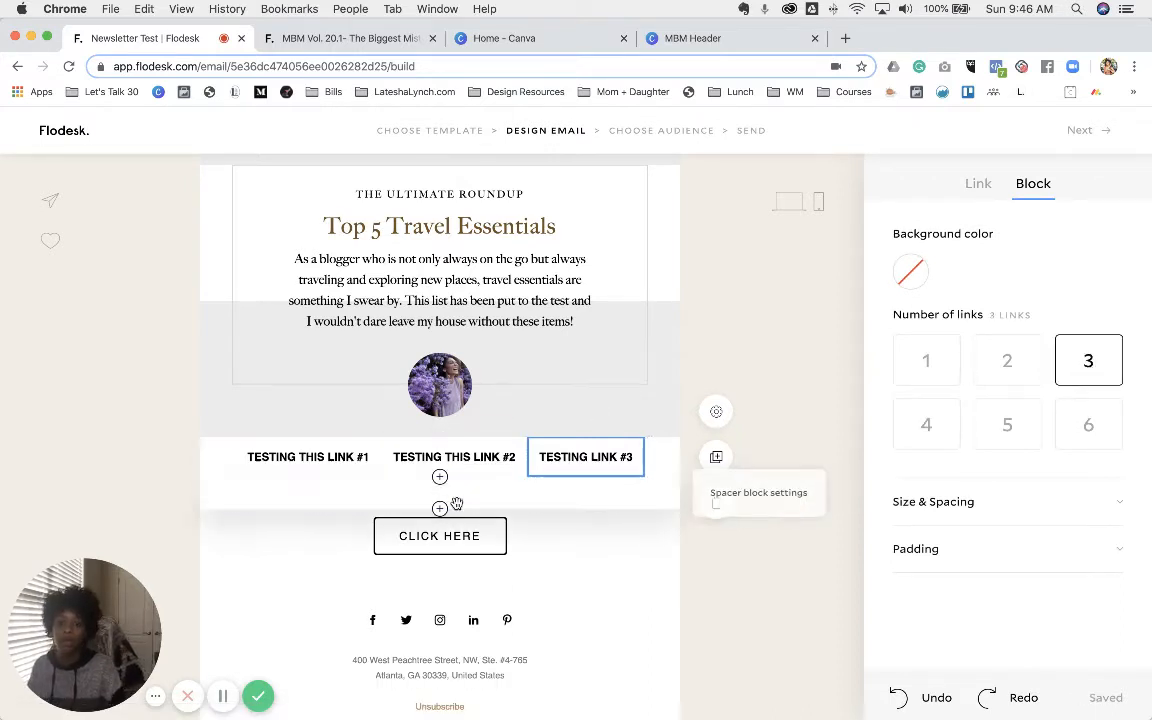
# - Compare with the reference newsletter, then drag the From the Journal copy beneath the test links
pyautogui.click(340, 38)
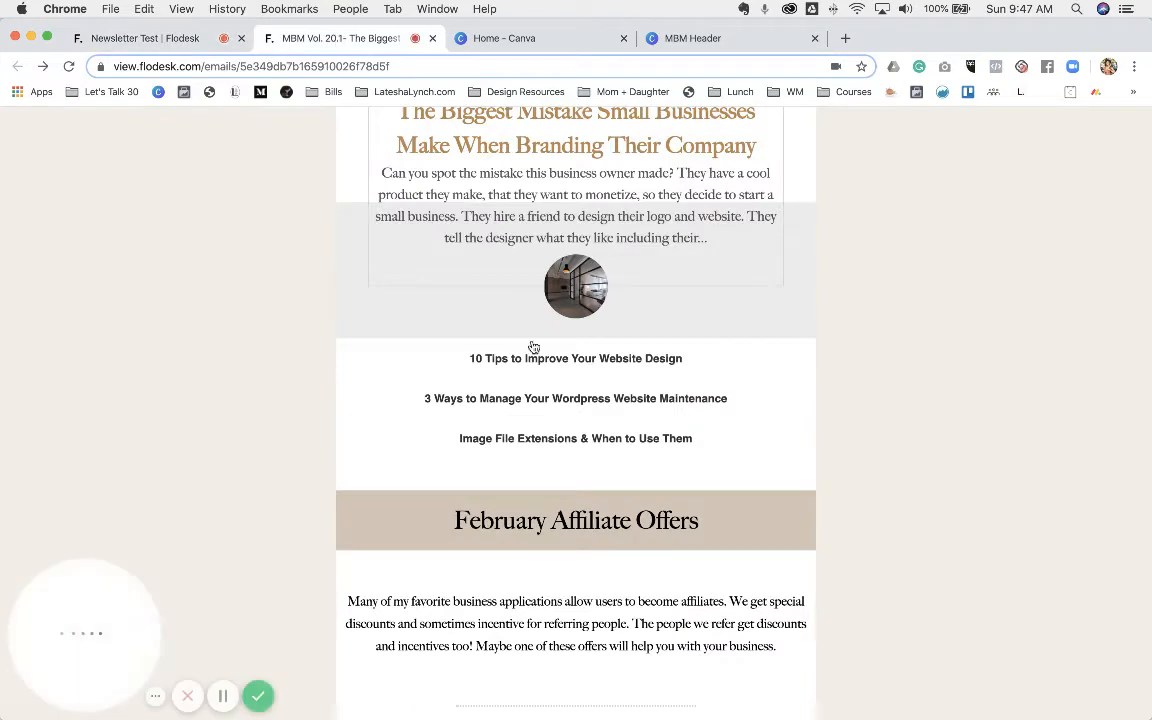
pyautogui.click(202, 41)
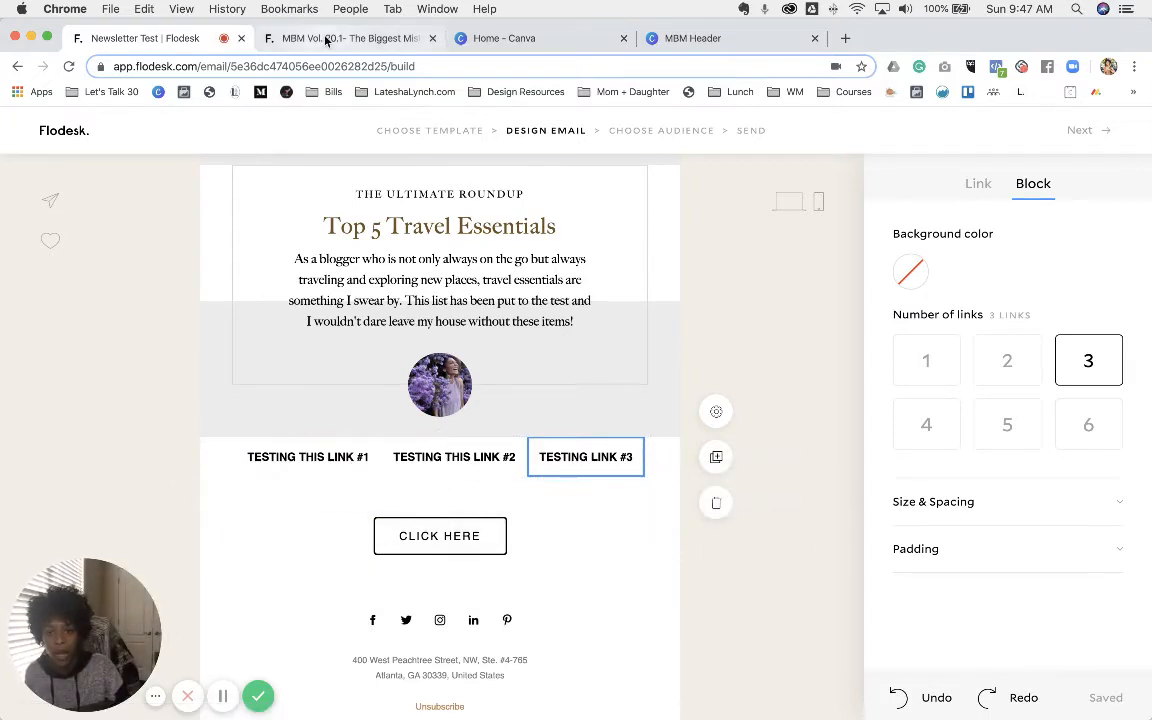
pyautogui.click(293, 38)
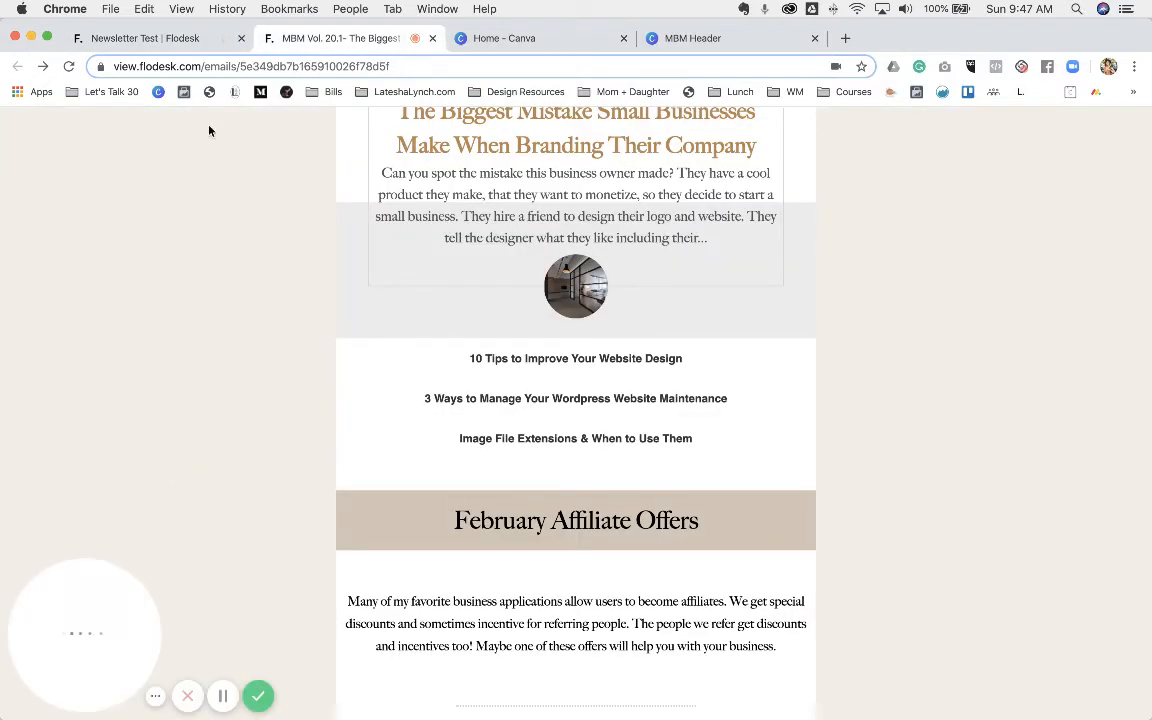
pyautogui.click(183, 39)
pyautogui.scroll(3, 432, 470)
pyautogui.scroll(10, 428, 470)
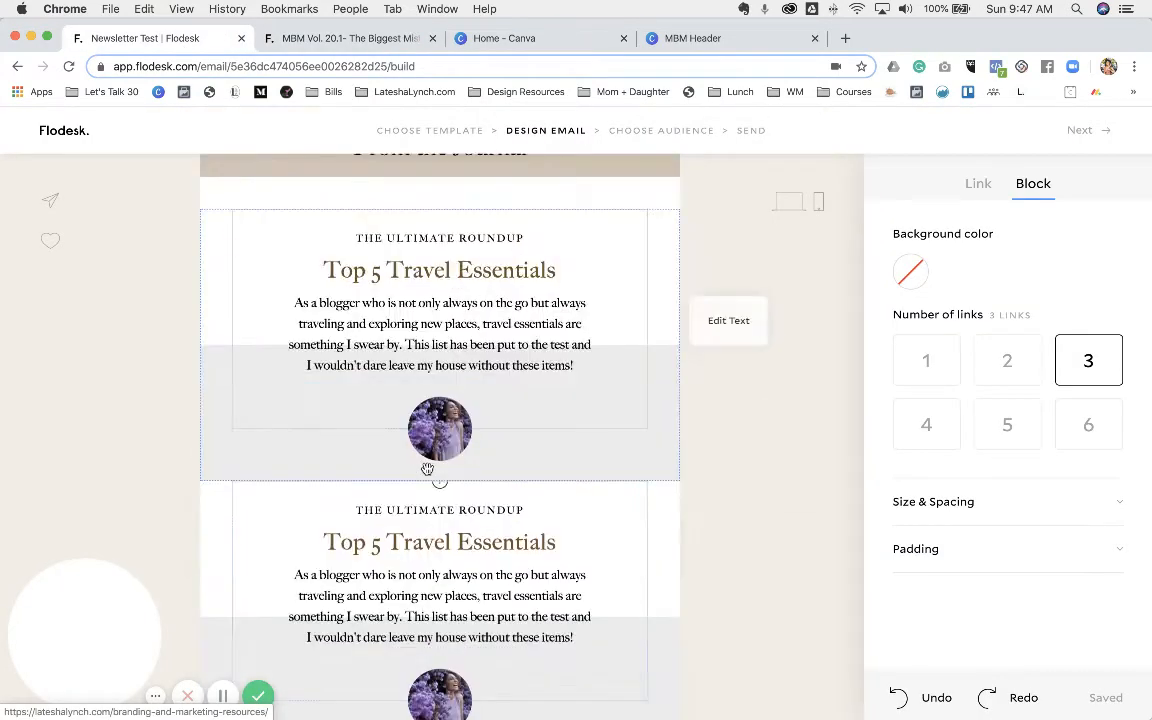
pyautogui.scroll(-1, 582, 559)
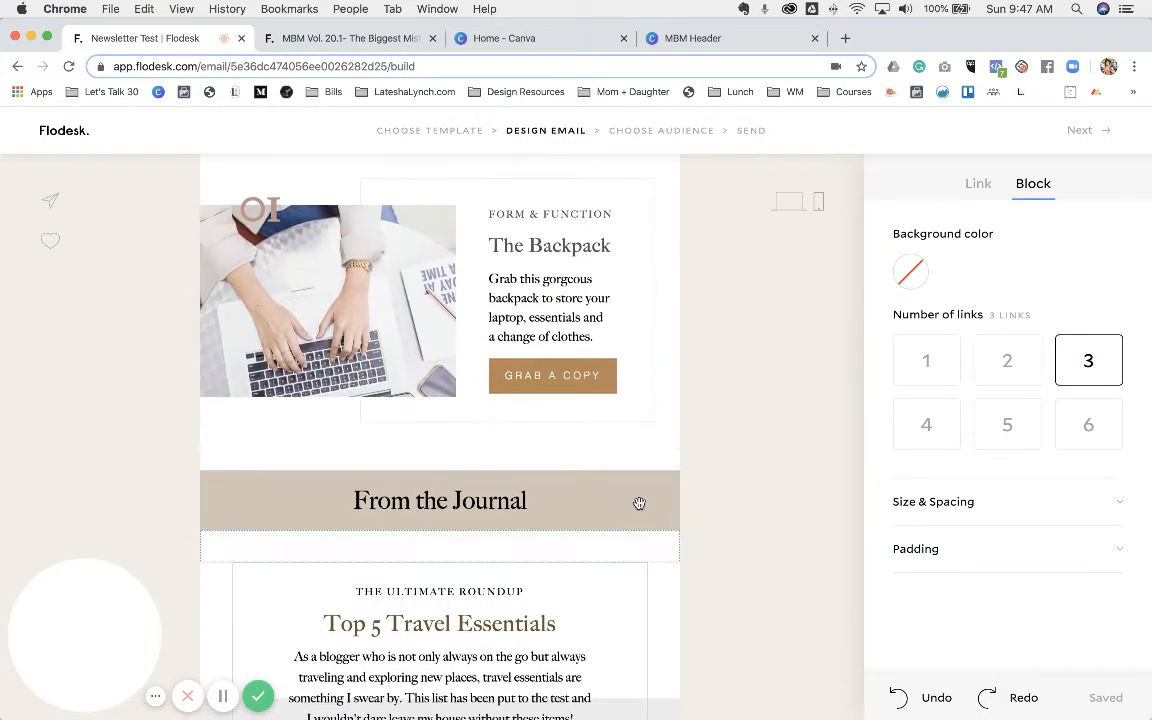
pyautogui.click(648, 492)
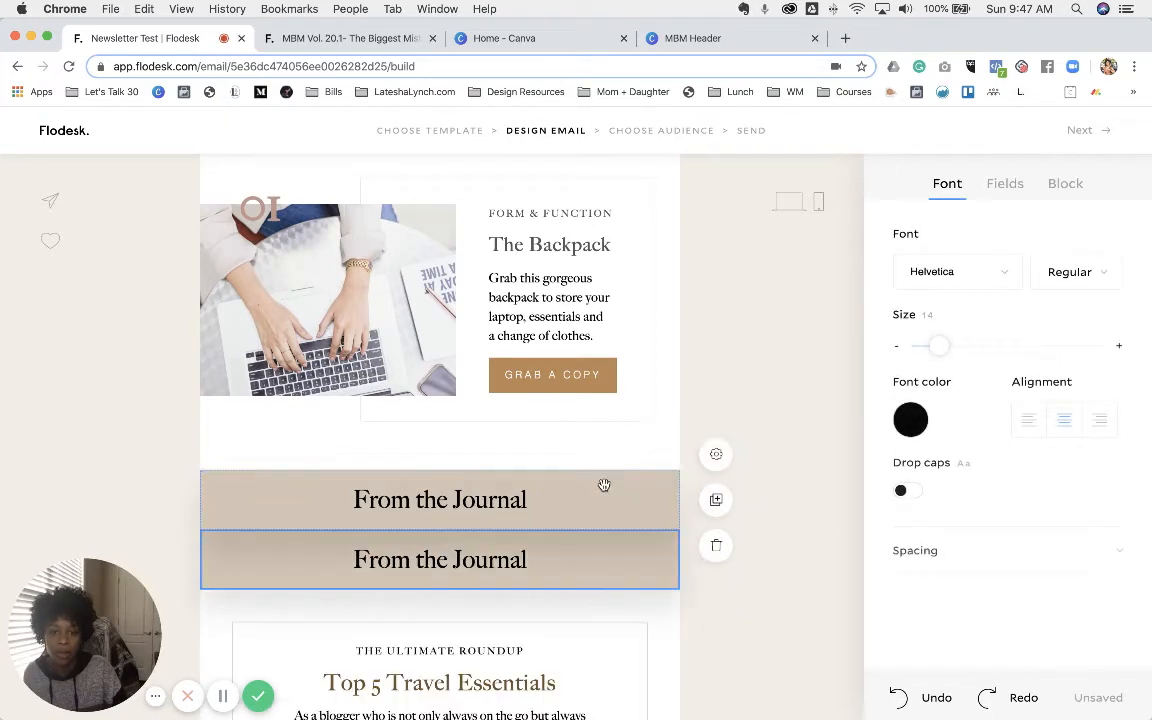
pyautogui.moveTo(612, 546); pyautogui.dragTo(612, 584)
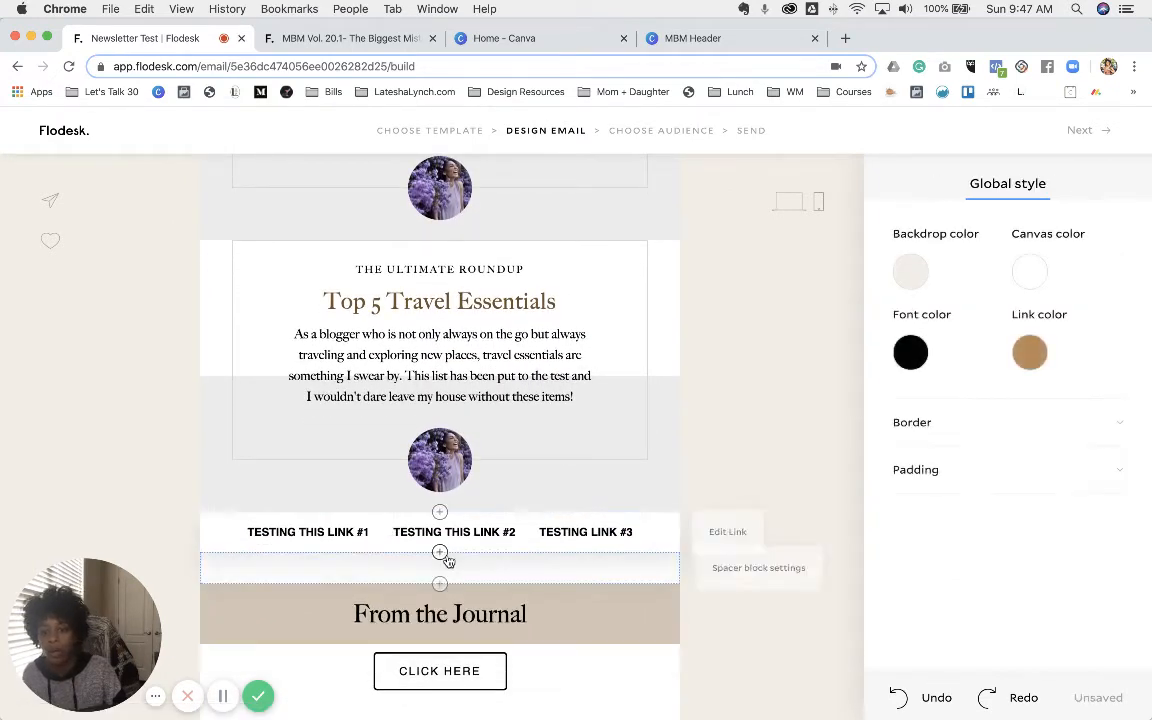
# - Insert a spacer below From the Journal, then glance at the reference newsletter and return
pyautogui.click(441, 513)
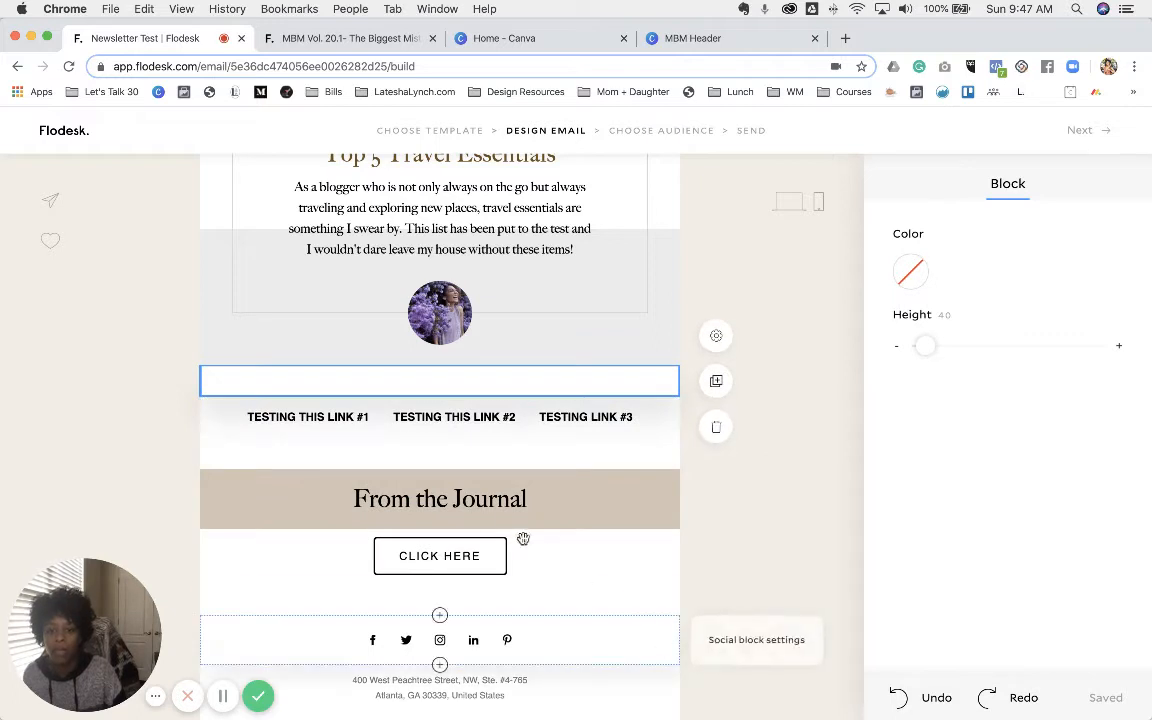
pyautogui.click(440, 529)
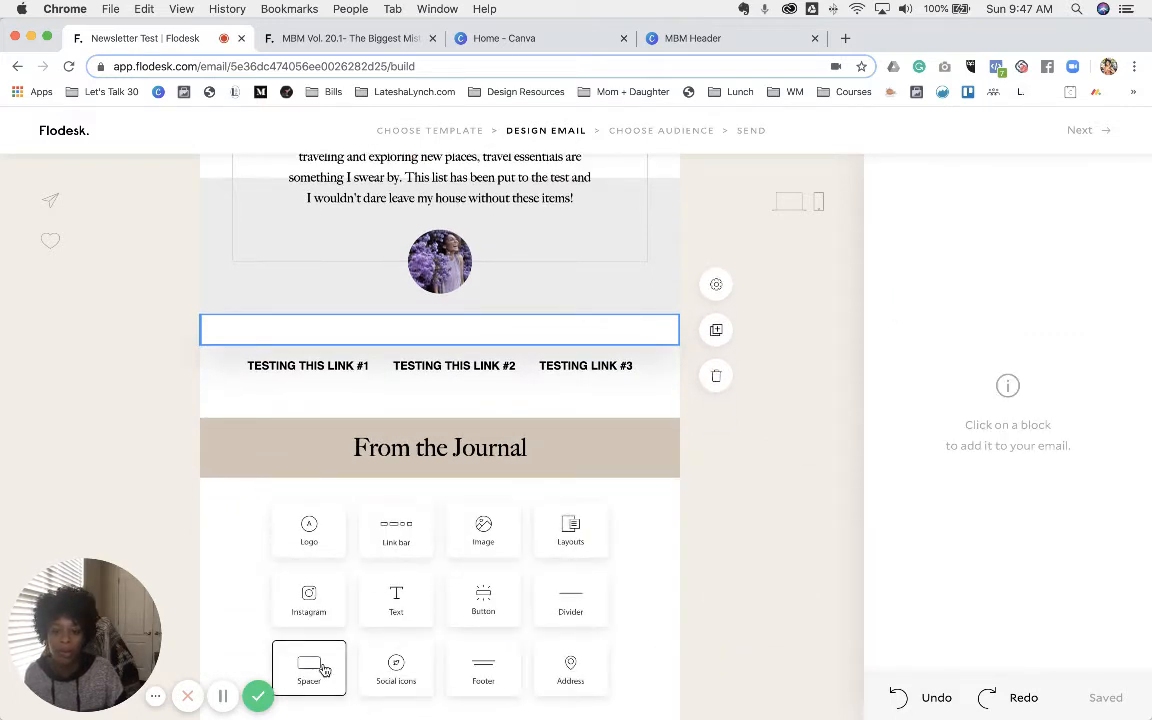
pyautogui.click(325, 668)
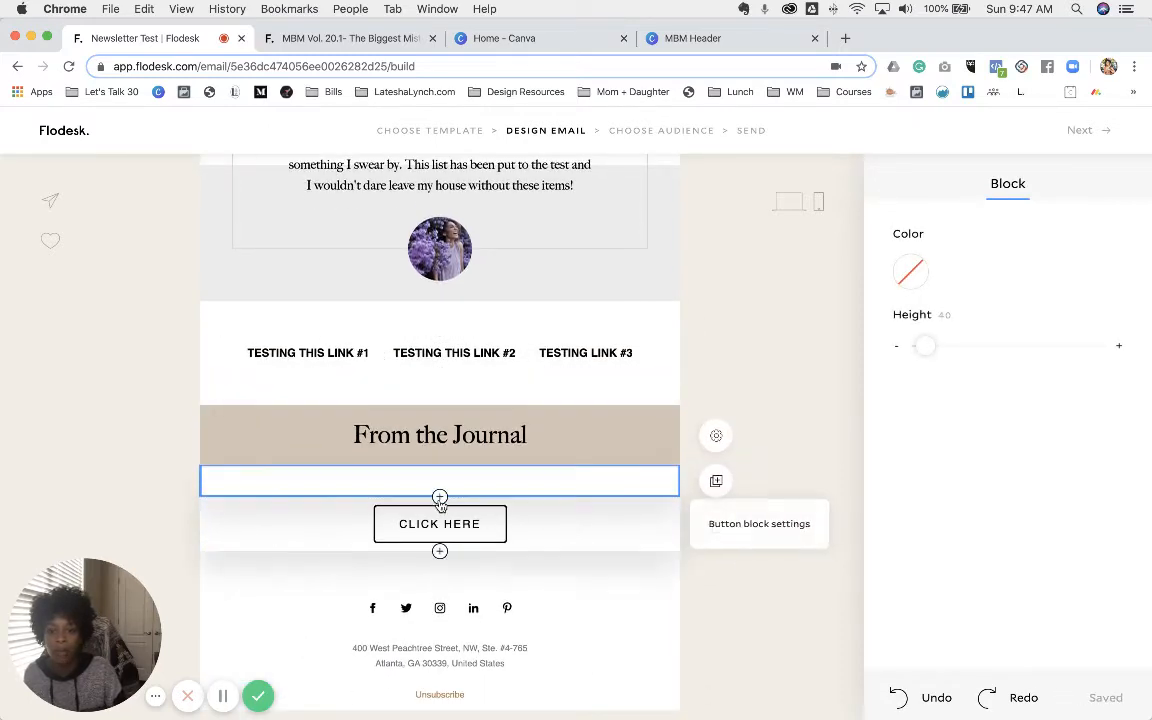
pyautogui.click(332, 40)
pyautogui.scroll(-3, 566, 381)
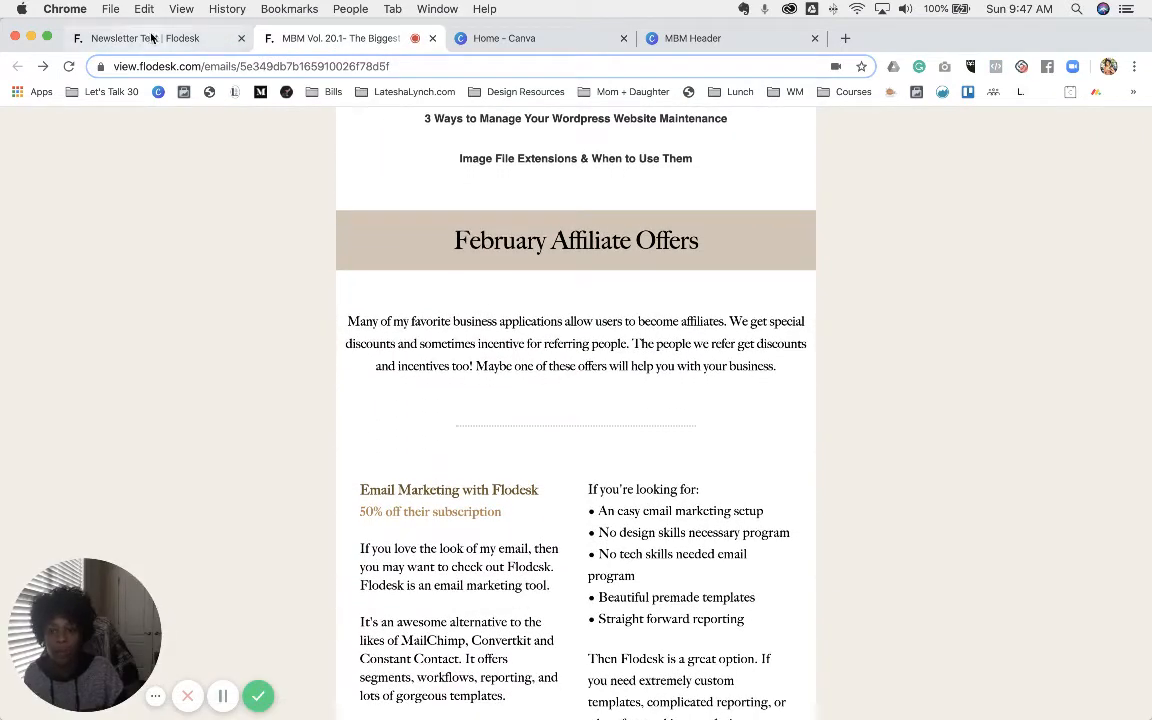
pyautogui.click(137, 38)
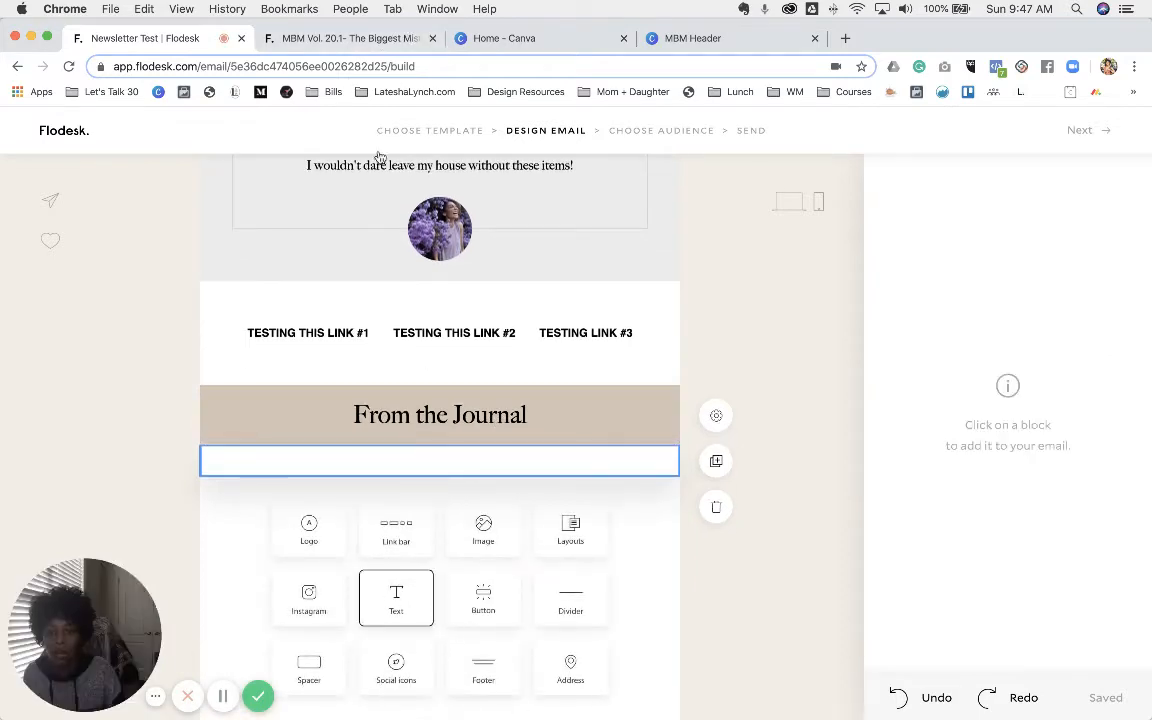
# - Copy the affiliate-offers paragraph from the old email and paste it over the Lorem ipsum text
pyautogui.click(338, 39)
pyautogui.tripleClick(519, 342)
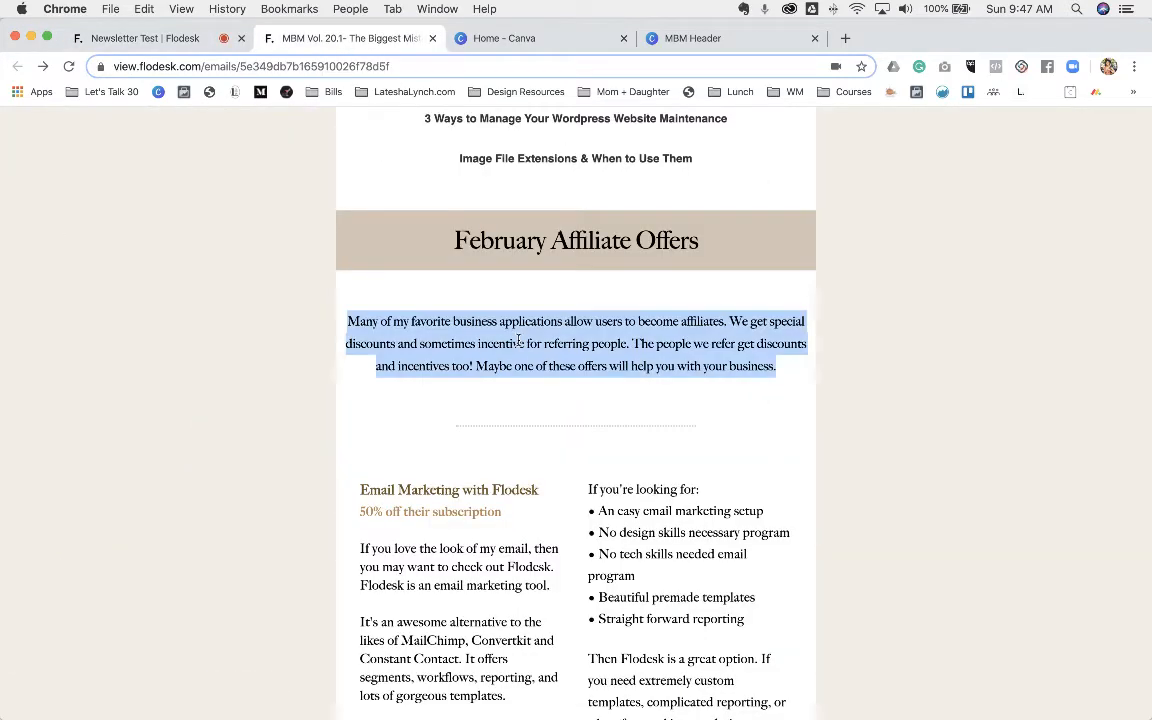
pyautogui.rightClick(663, 338)
pyautogui.click(676, 372)
pyautogui.click(115, 38)
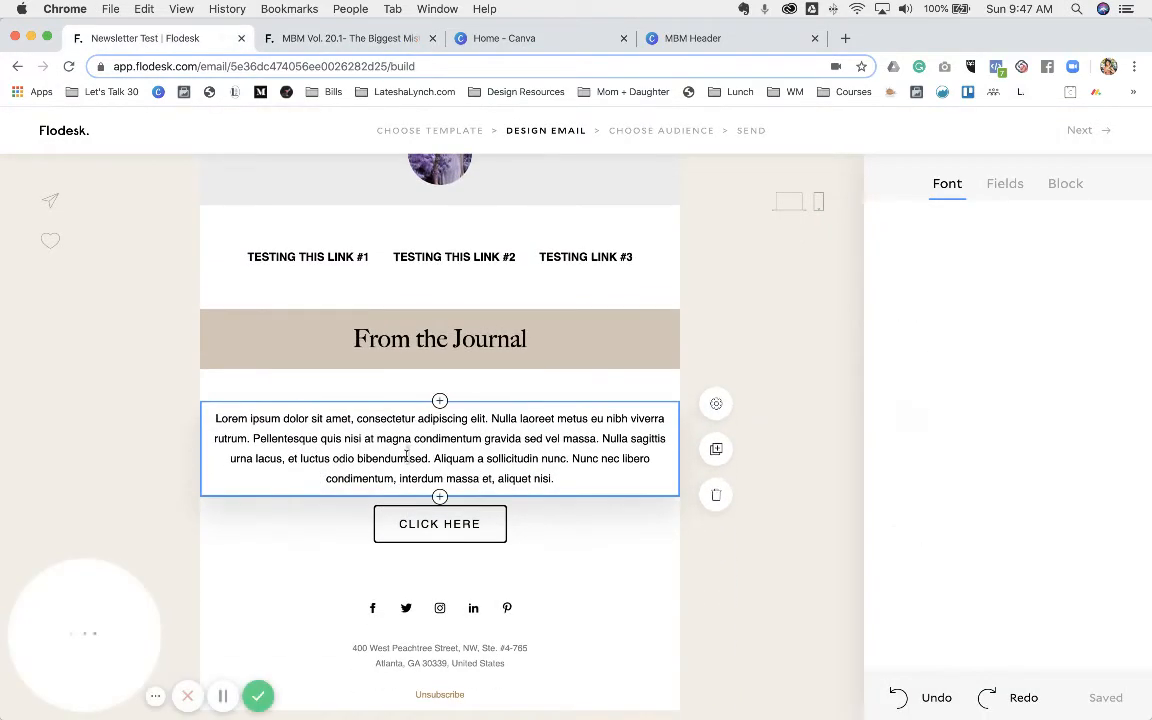
pyautogui.click(405, 457)
pyautogui.tripleClick(405, 467)
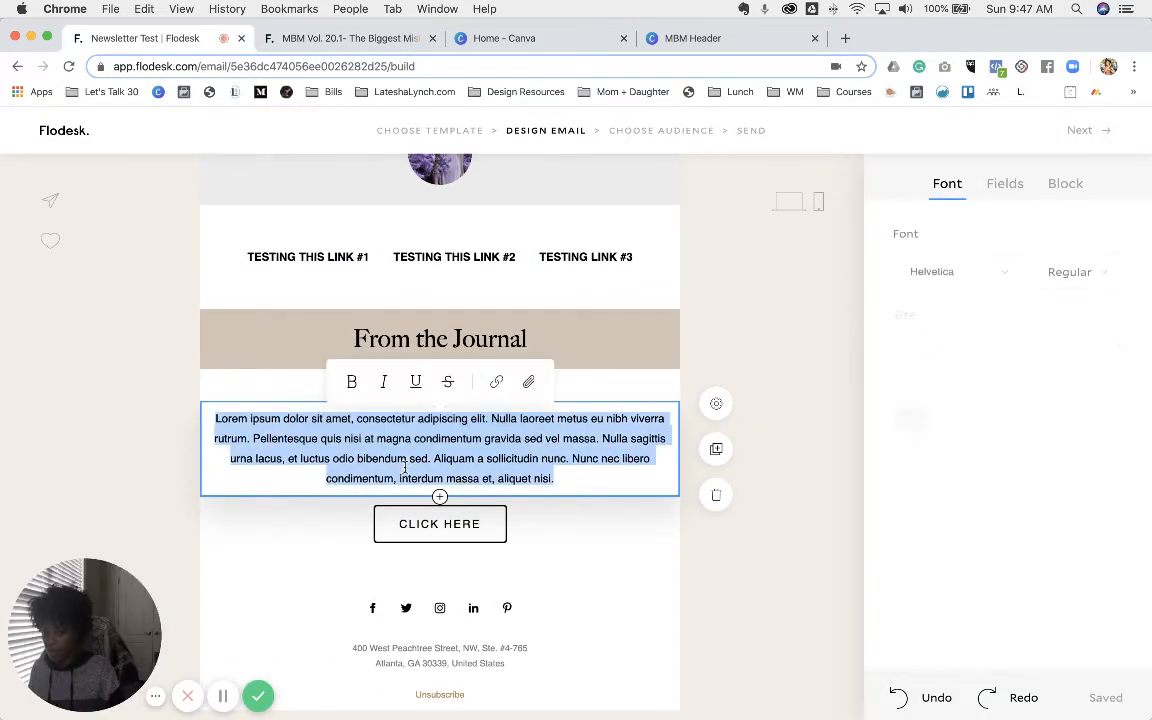
pyautogui.press('super+v')
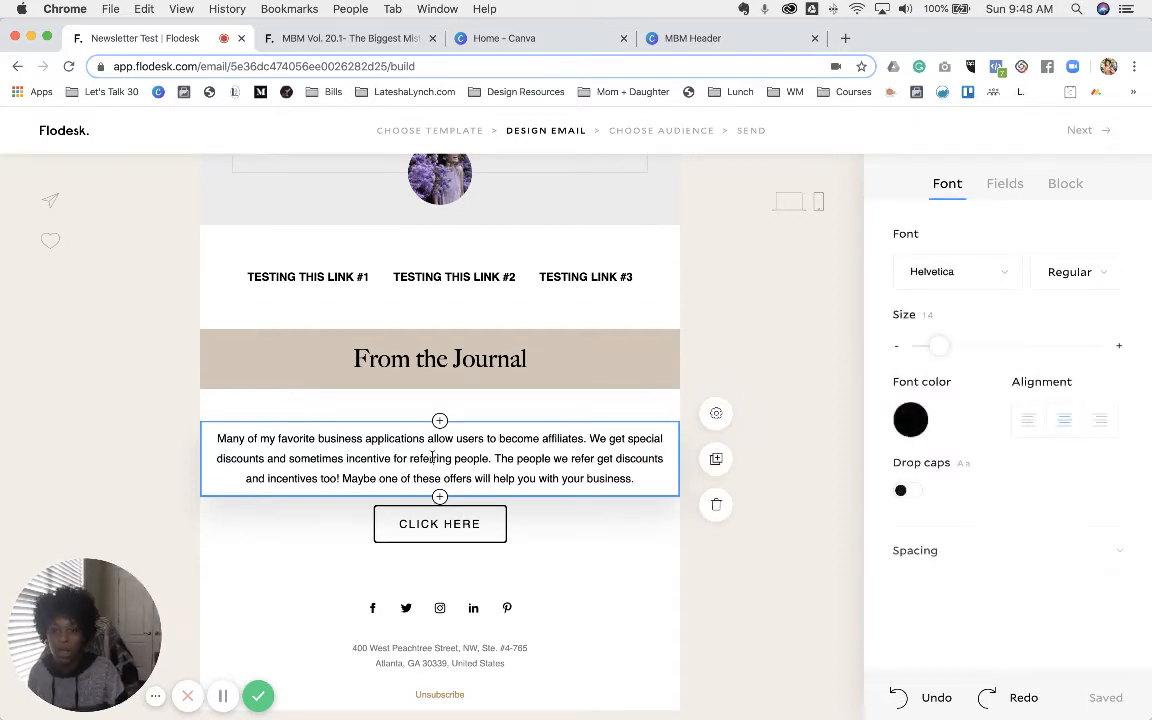
# - Set the affiliate paragraph in Big Caslon at size 16
pyautogui.tripleClick(435, 450)
pyautogui.click(997, 286)
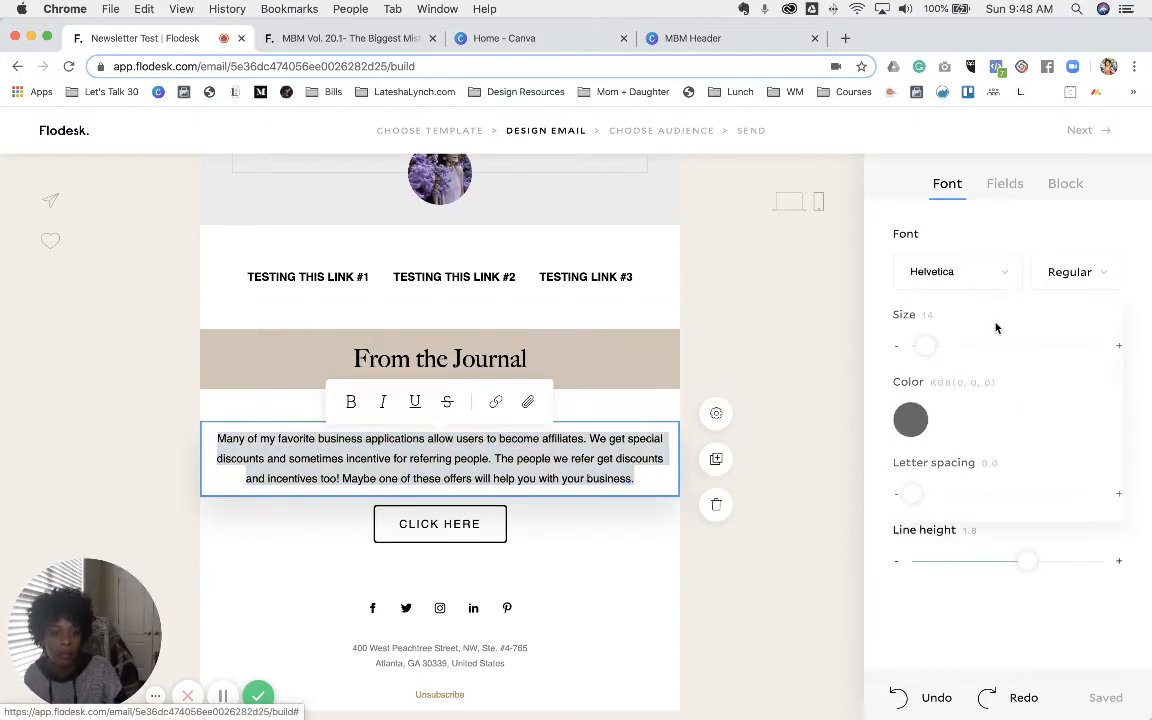
pyautogui.scroll(-5, 1008, 408)
pyautogui.scroll(-3, 1008, 410)
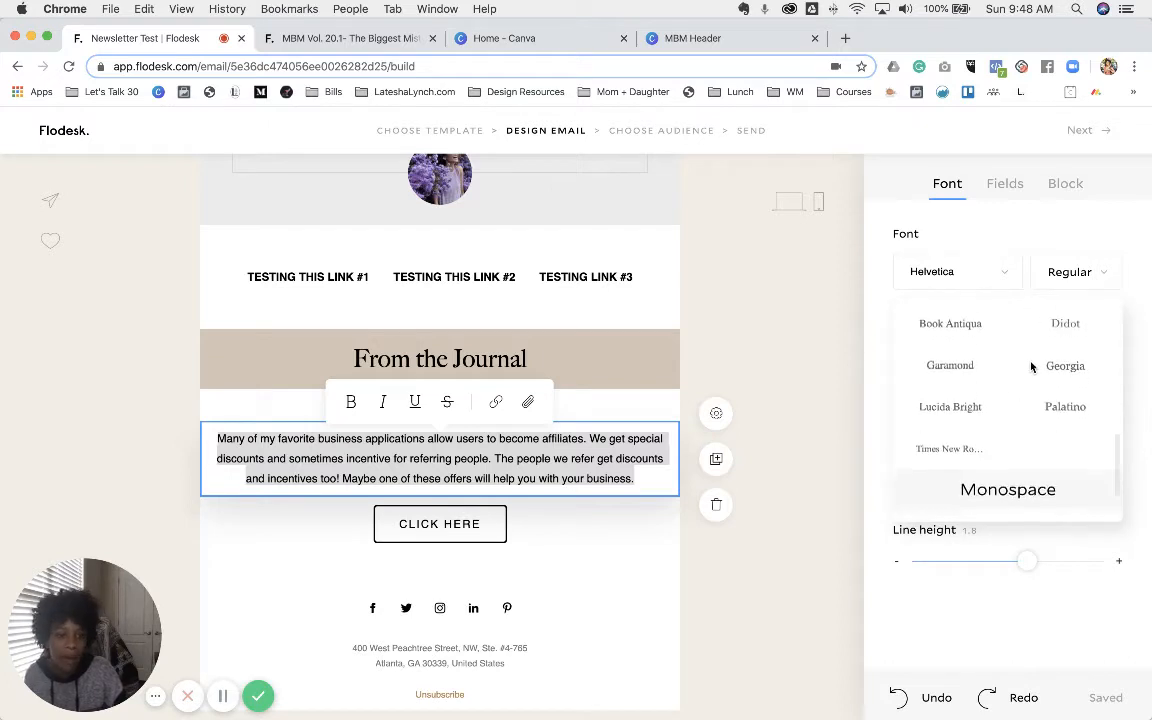
pyautogui.scroll(3, 1030, 366)
pyautogui.click(1065, 373)
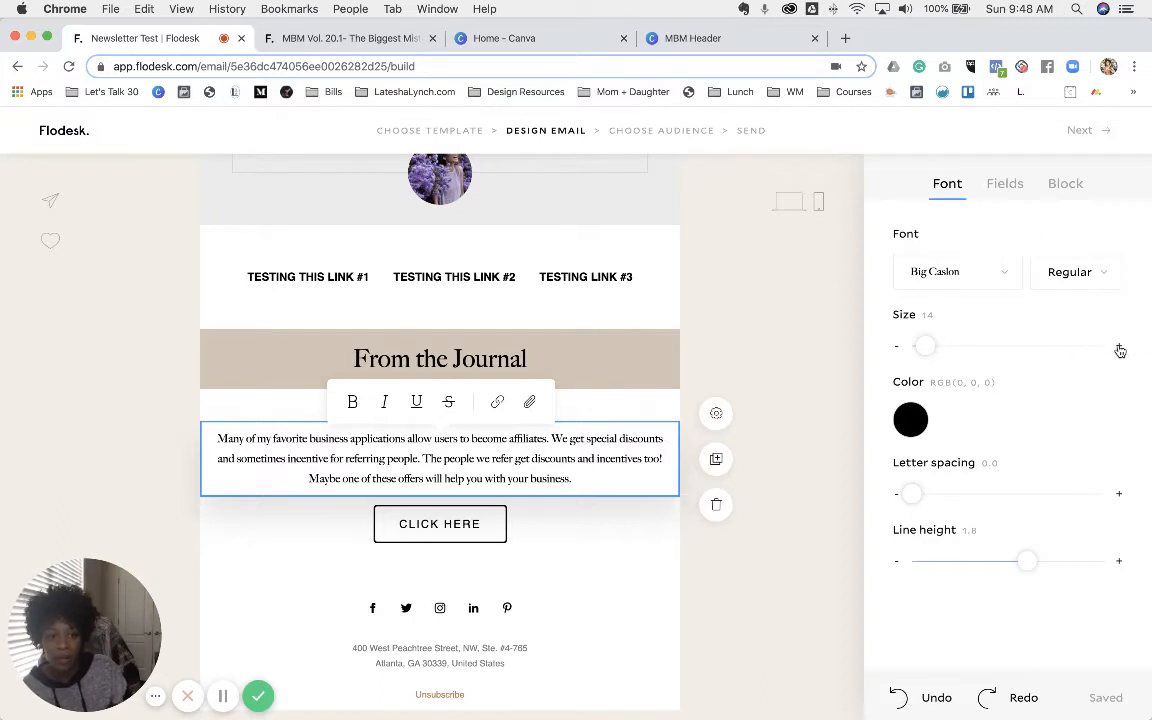
pyautogui.click(1119, 347)
pyautogui.click(1119, 347)
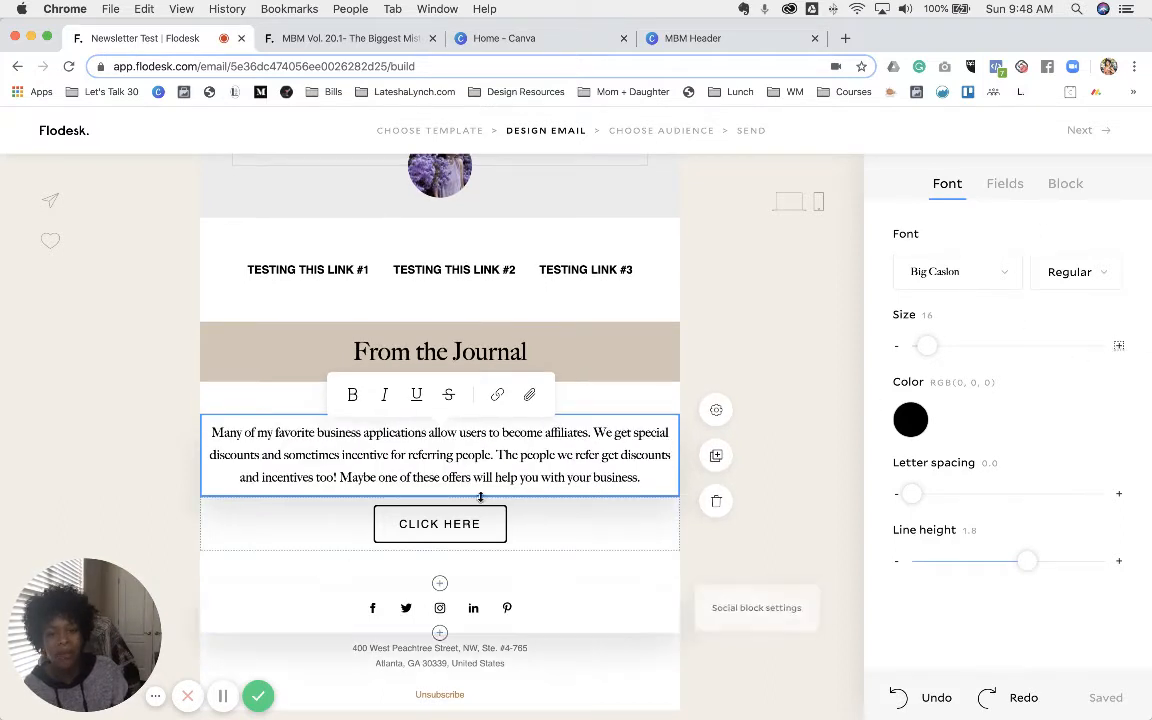
pyautogui.click(440, 498)
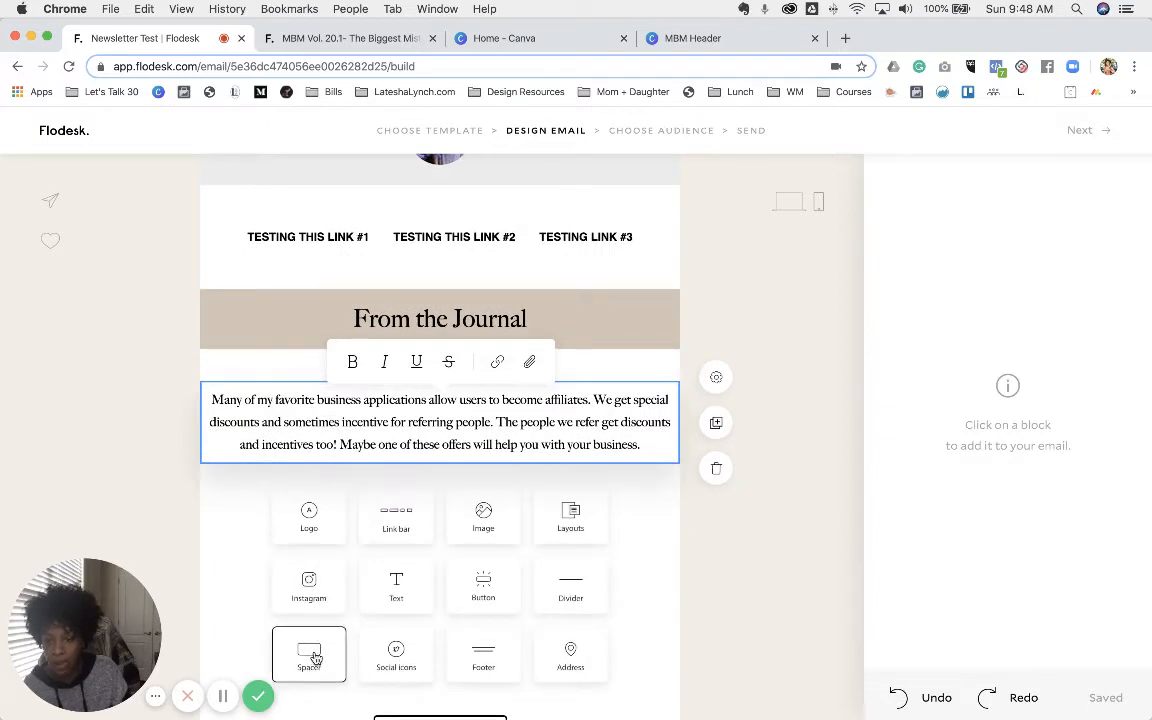
# - Insert a spacer below the affiliate paragraph, checking the original email's layout
pyautogui.click(325, 657)
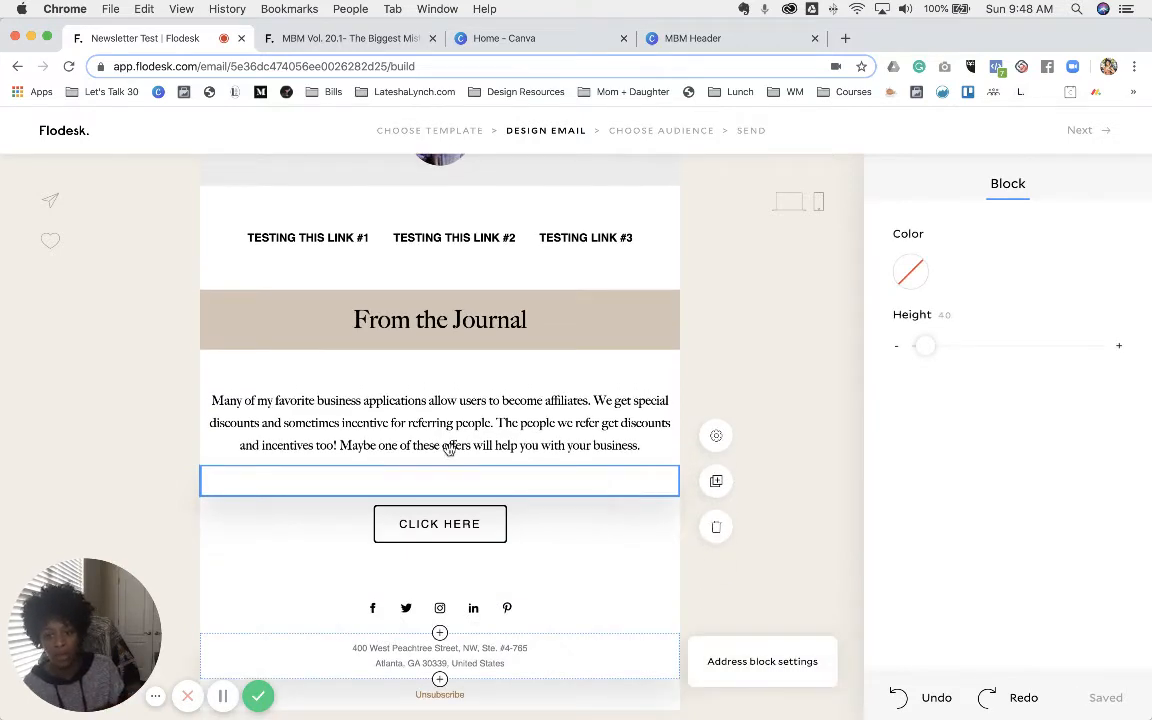
pyautogui.click(345, 40)
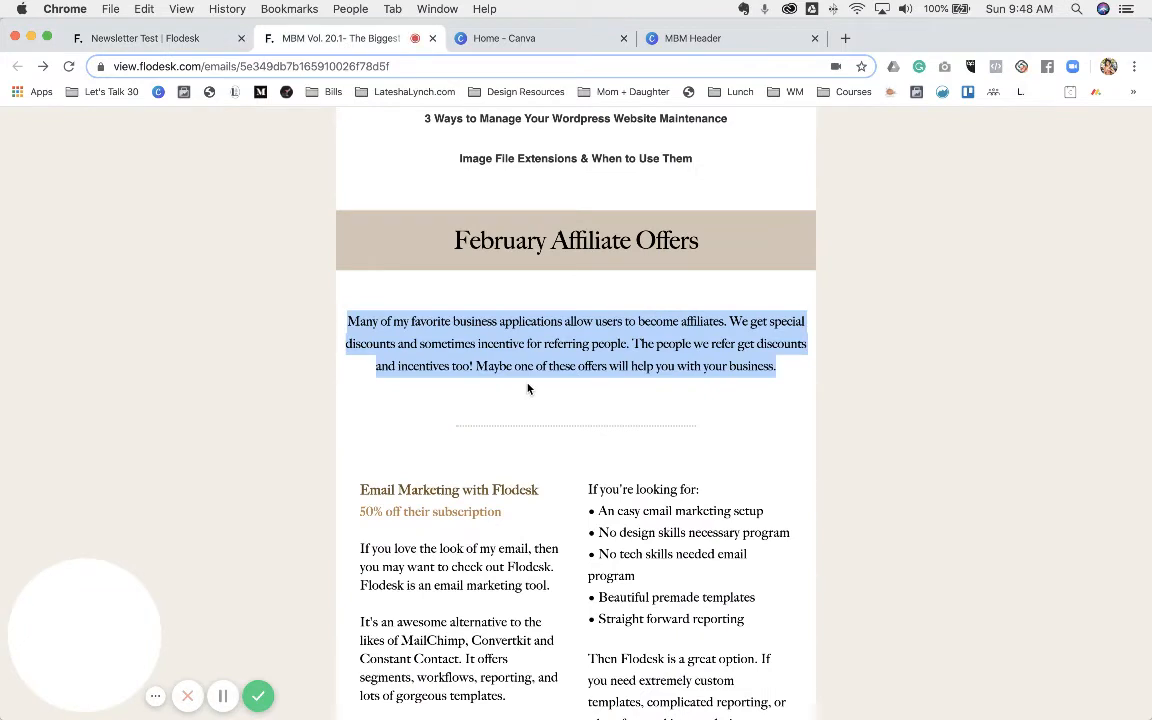
pyautogui.click(168, 39)
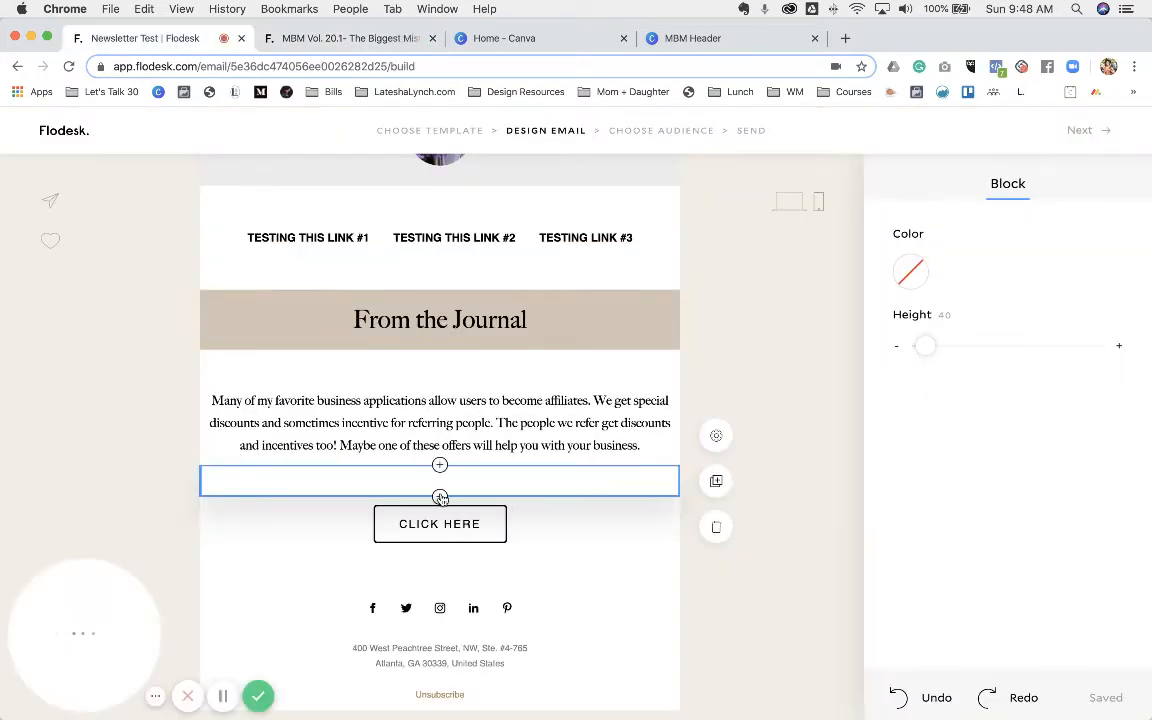
# - Add a dotted #725226 divider below the spacer, followed by another spacer
pyautogui.click(440, 495)
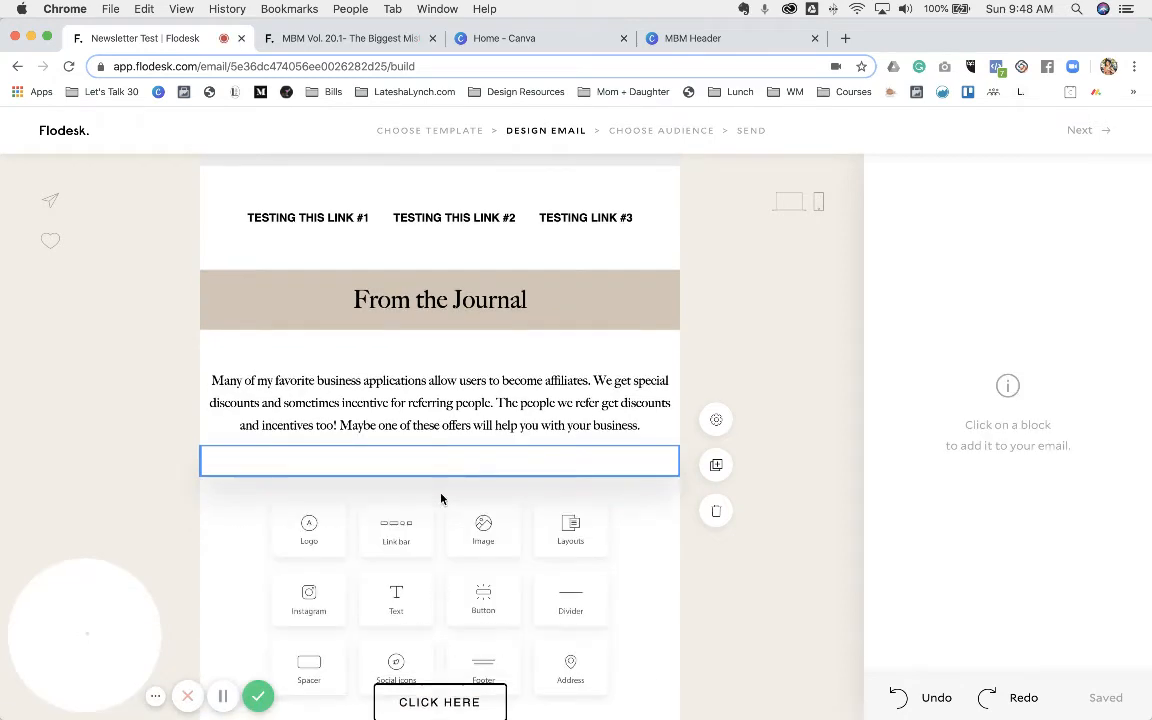
pyautogui.click(572, 600)
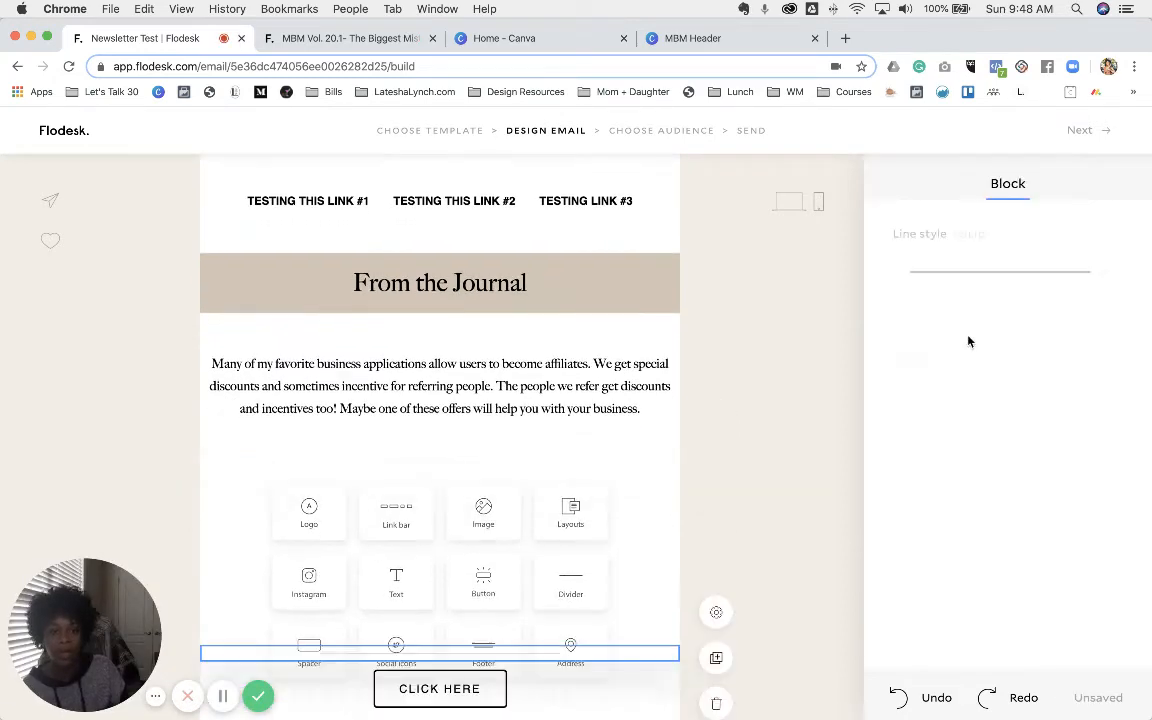
pyautogui.click(978, 276)
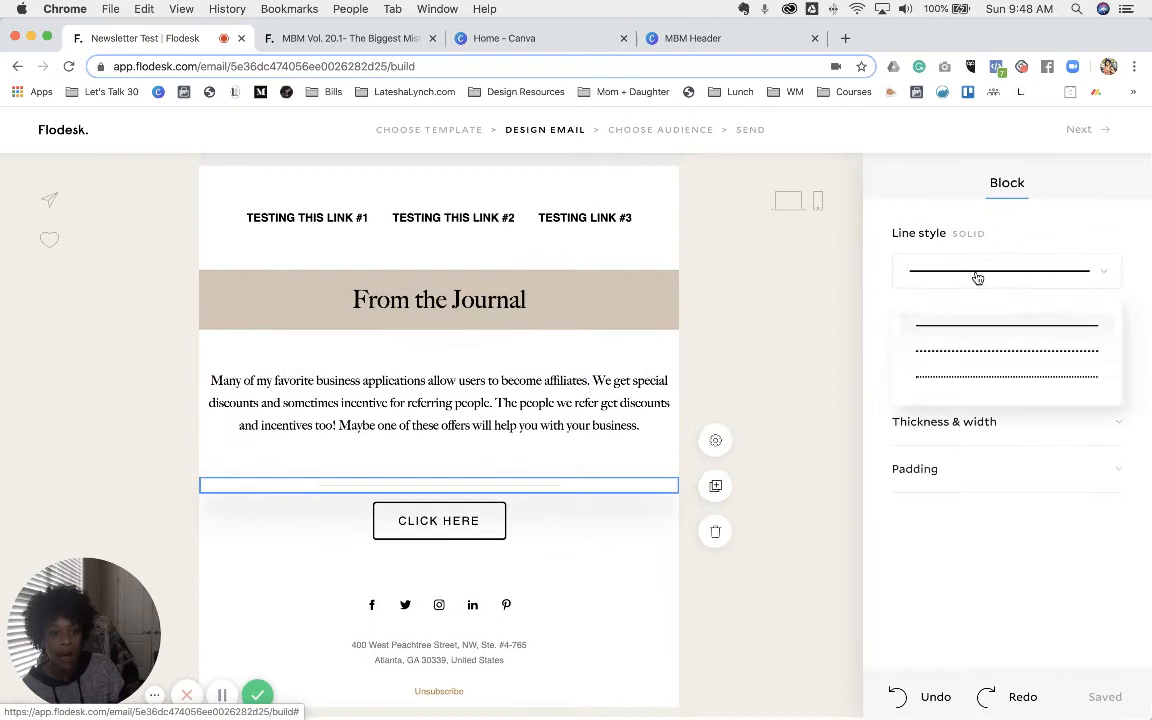
pyautogui.click(971, 377)
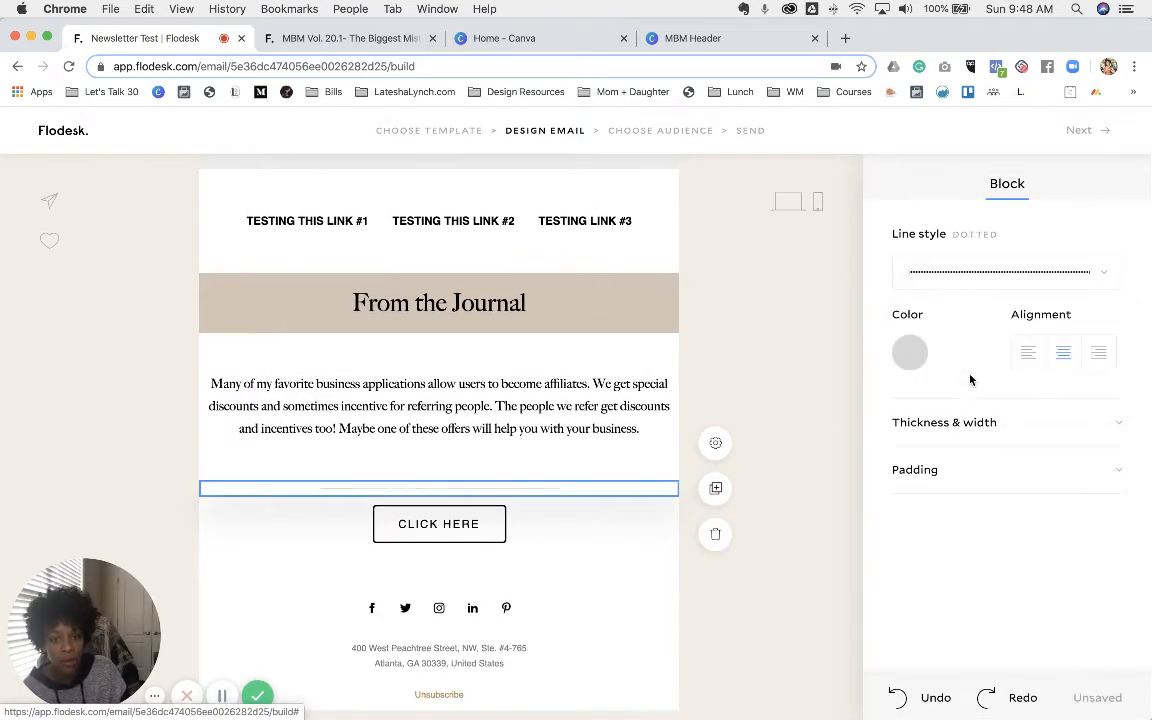
pyautogui.click(909, 352)
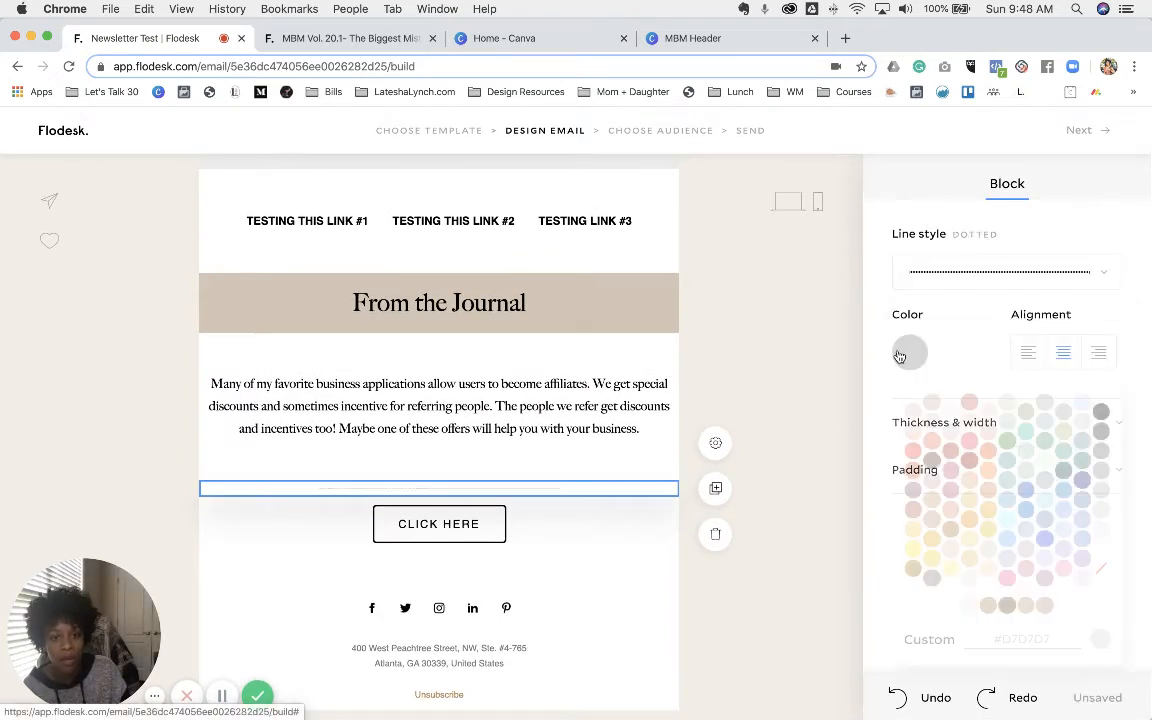
pyautogui.click(1008, 606)
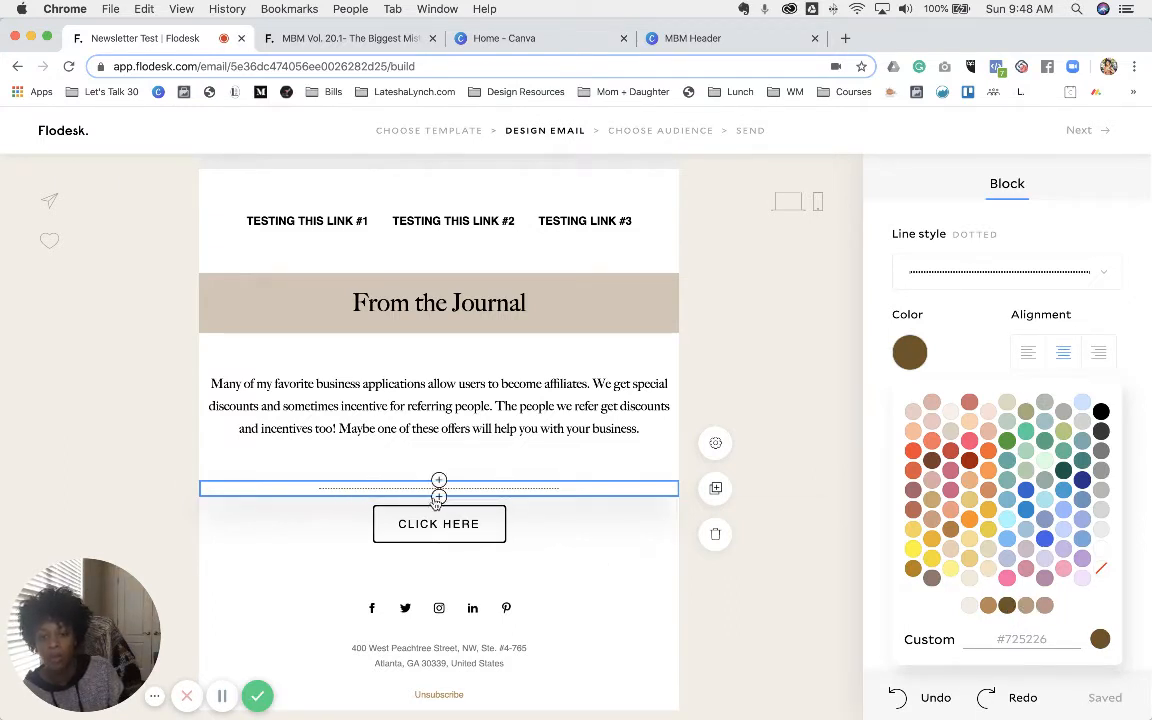
pyautogui.click(439, 497)
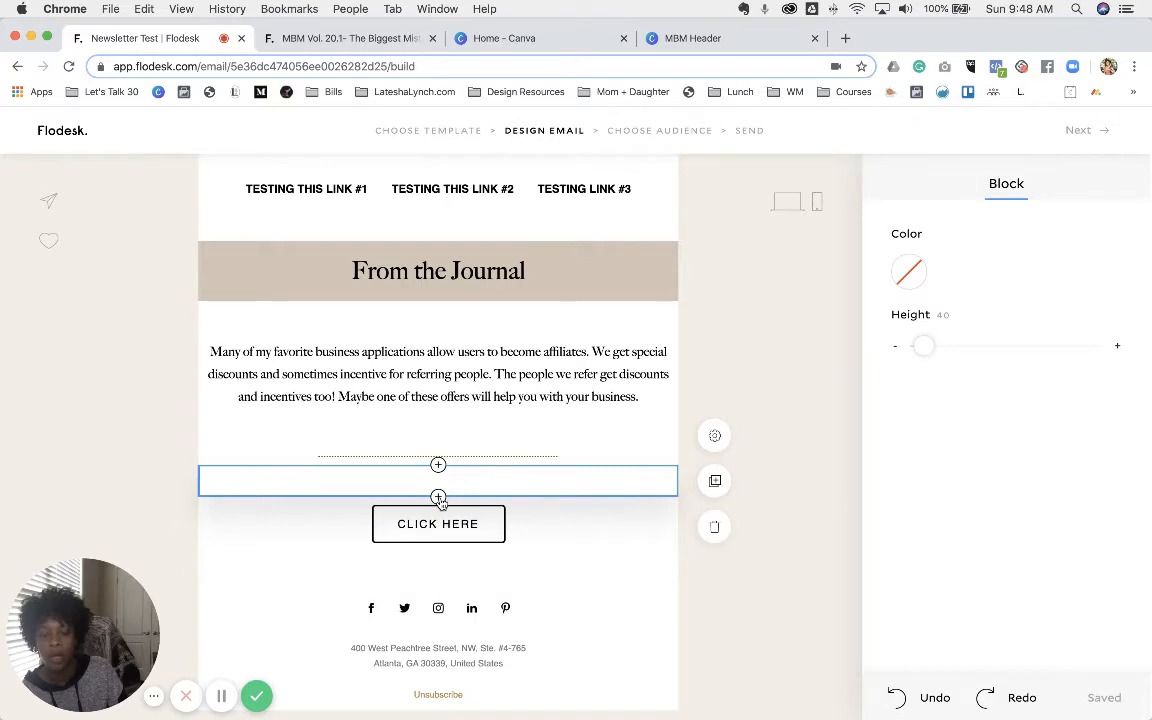
pyautogui.click(438, 497)
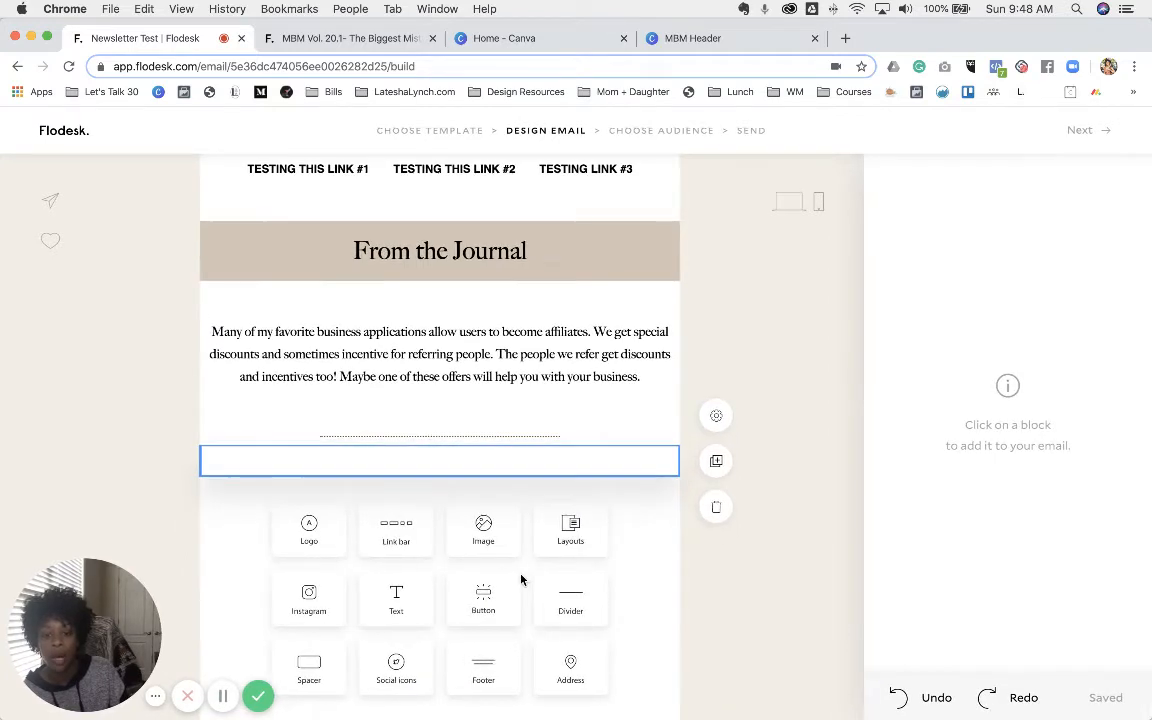
# - Browse the Image & text, Image collages and Graphics layout categories
pyautogui.scroll(-1, 521, 580)
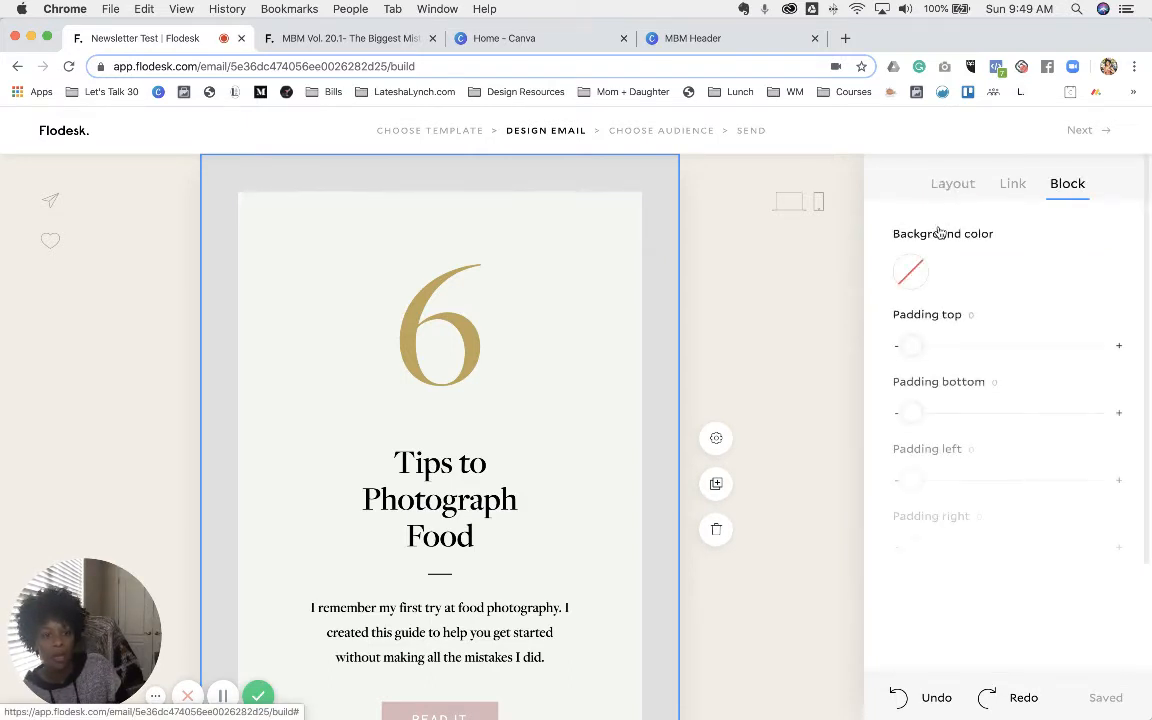
pyautogui.click(930, 233)
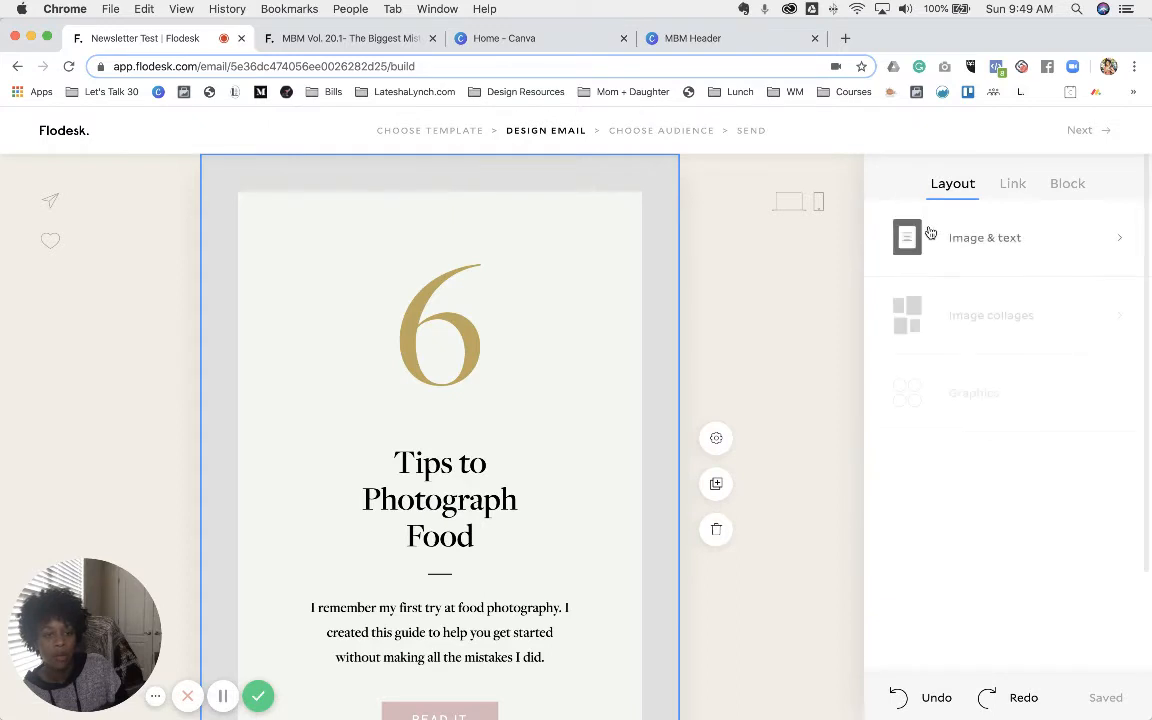
pyautogui.click(1081, 239)
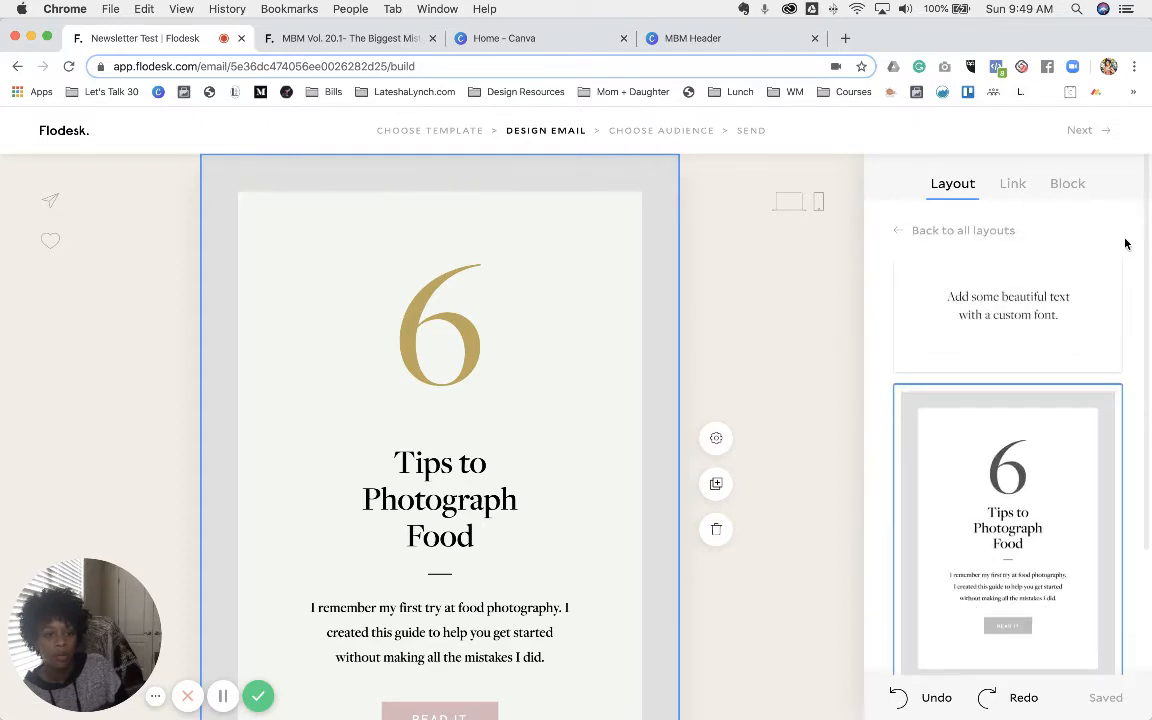
pyautogui.scroll(-10, 1046, 334)
pyautogui.scroll(1, 1048, 339)
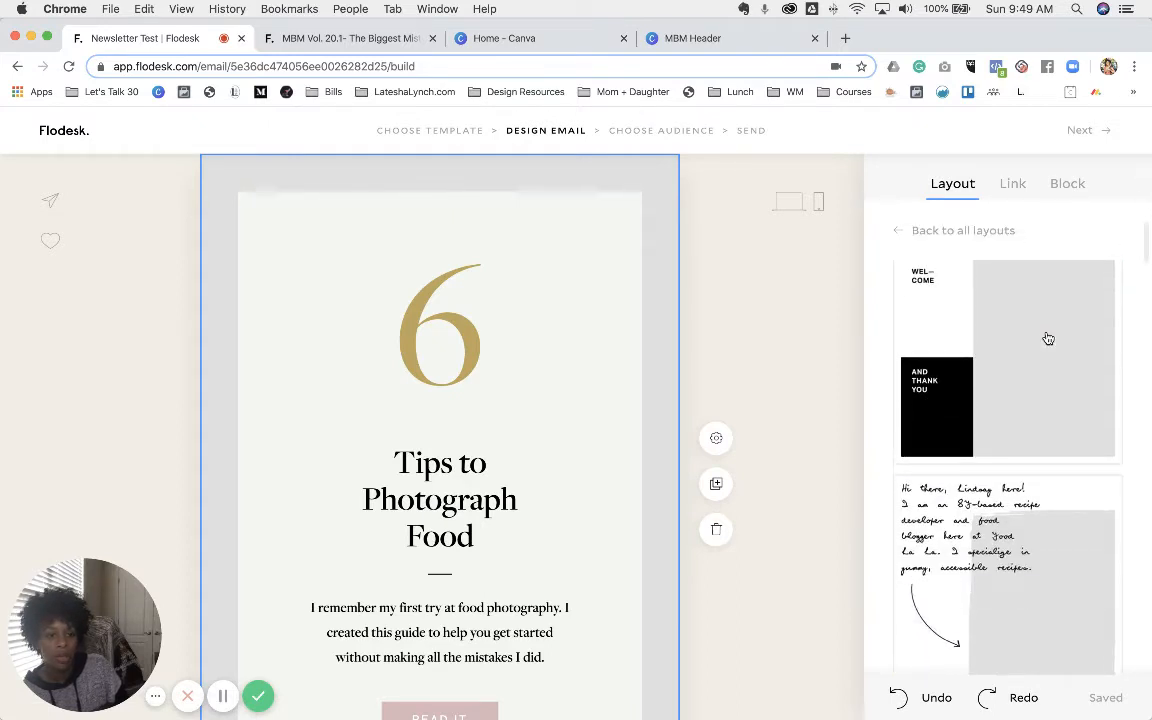
pyautogui.click(898, 230)
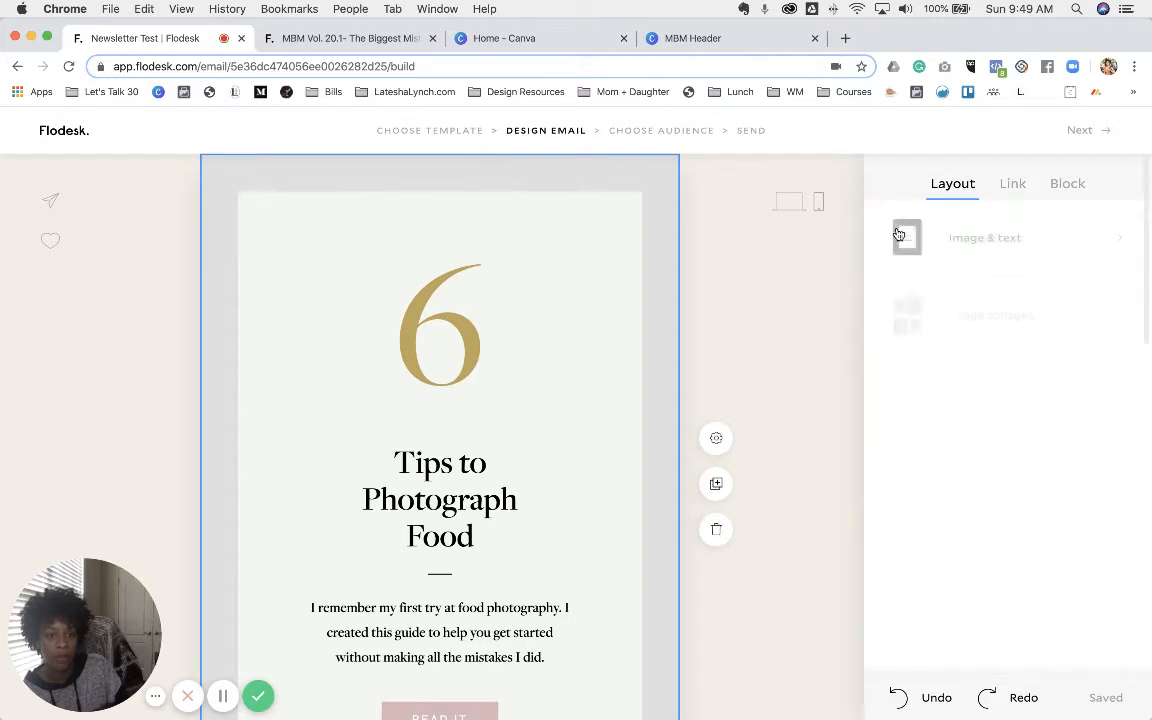
pyautogui.click(968, 318)
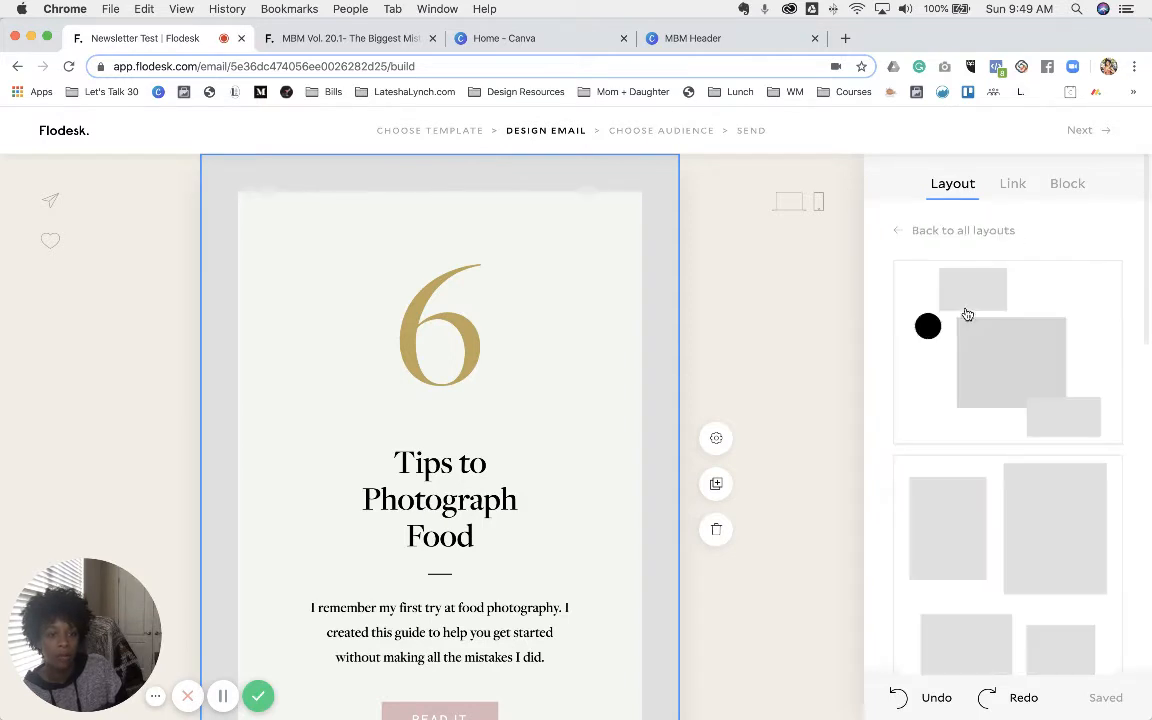
pyautogui.scroll(-4, 1009, 379)
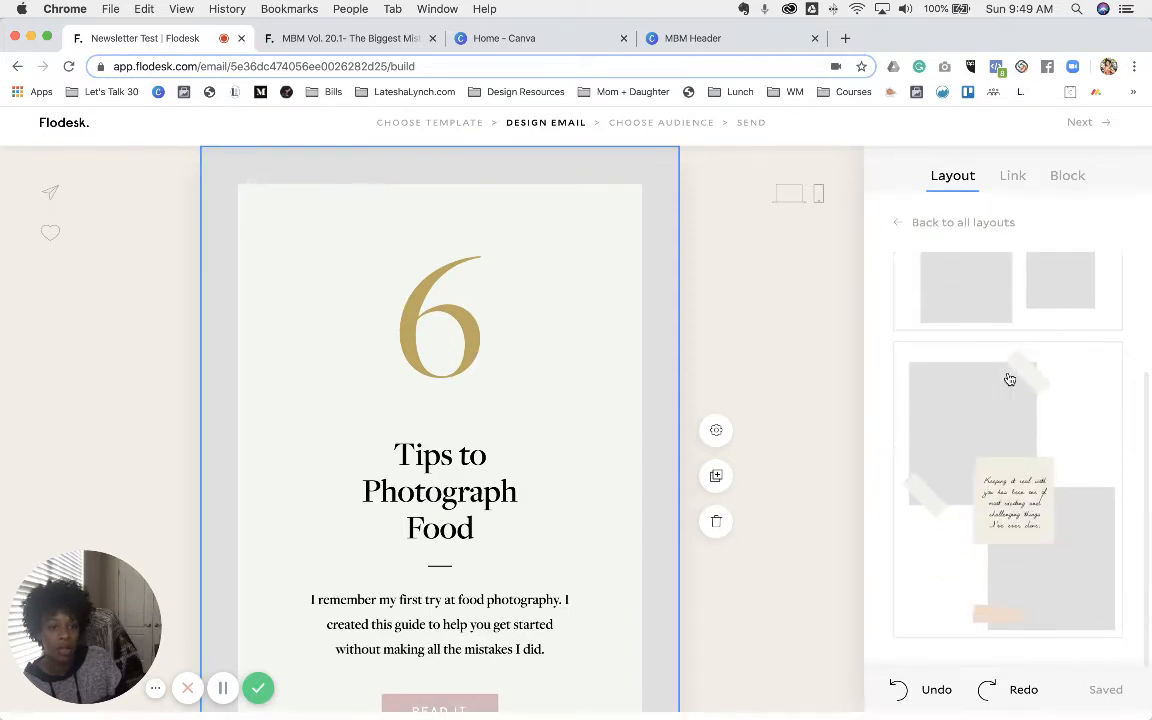
pyautogui.scroll(4, 1010, 380)
pyautogui.scroll(1, 1009, 379)
pyautogui.click(896, 234)
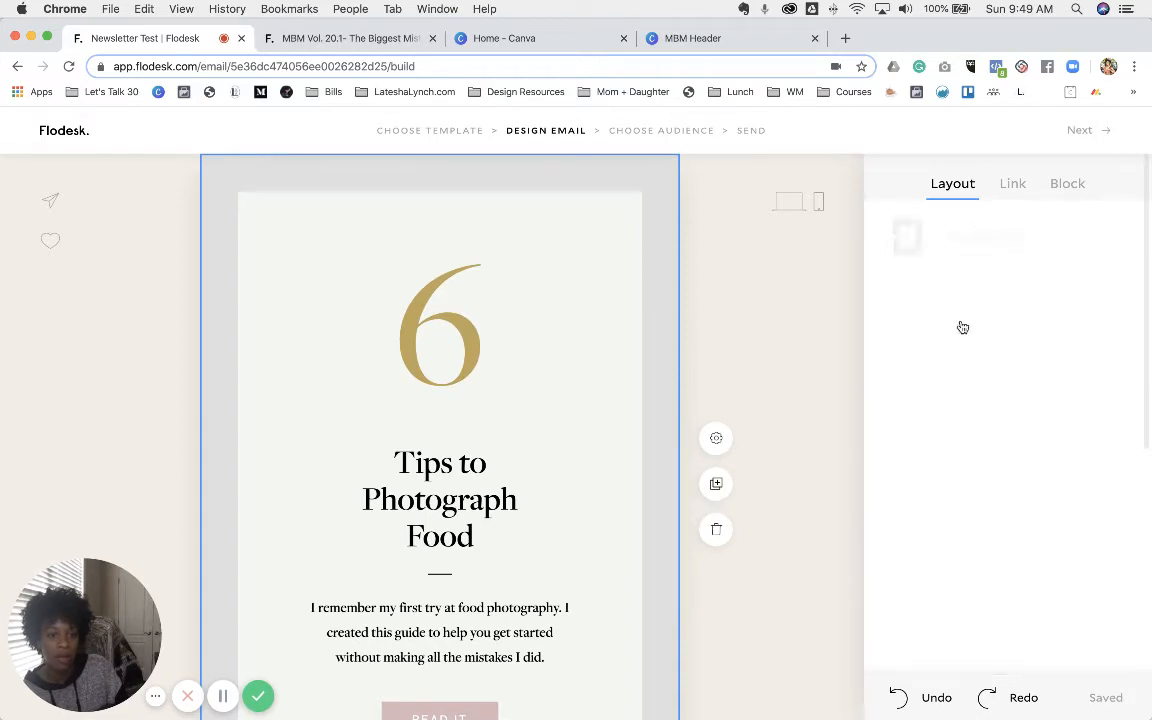
pyautogui.click(1015, 399)
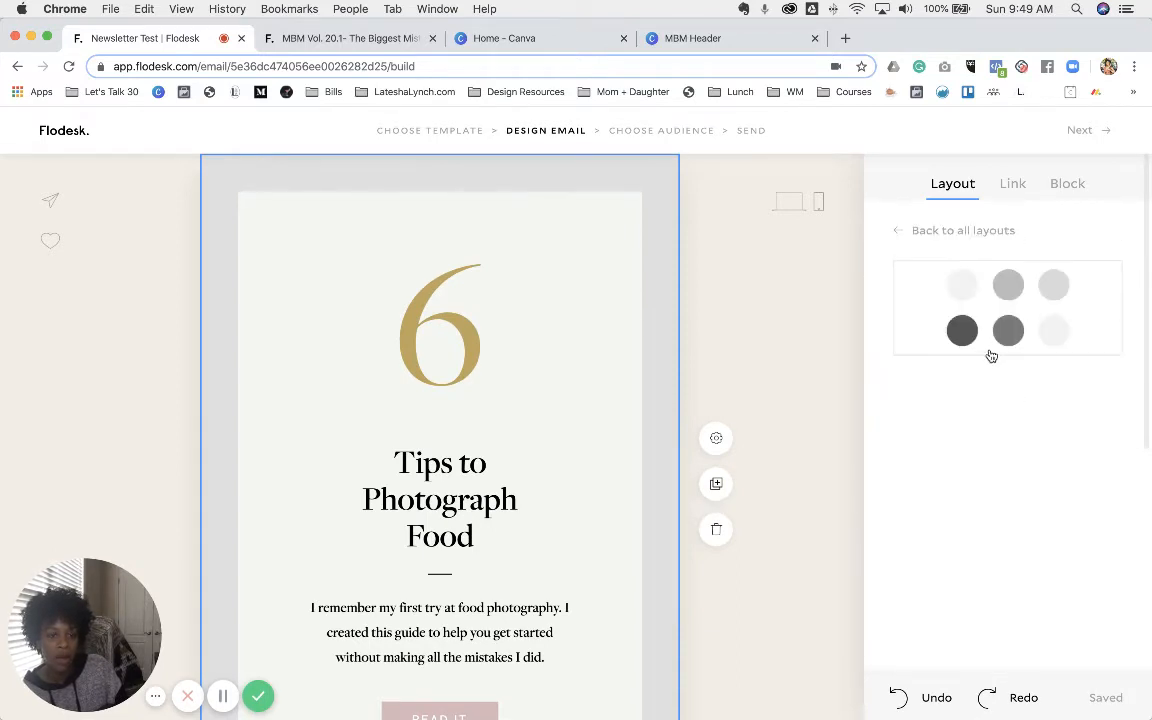
pyautogui.click(894, 232)
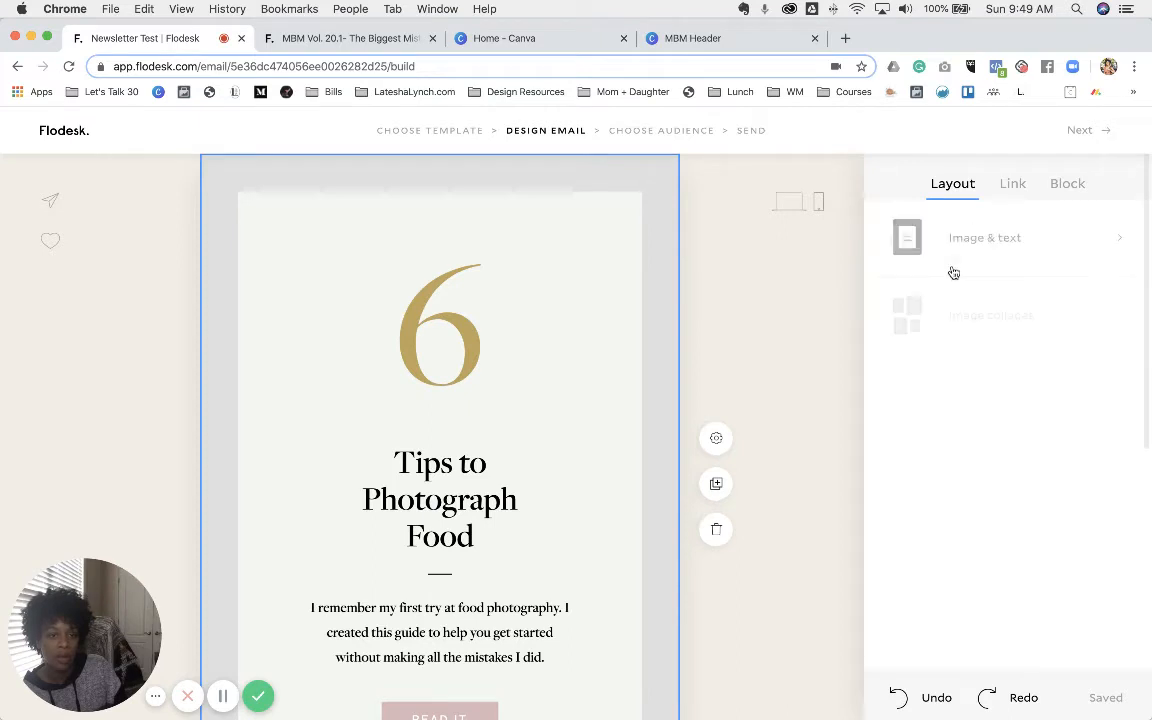
# - Insert the two-column text layout from the Image & text category
pyautogui.click(990, 237)
pyautogui.scroll(-10, 1056, 425)
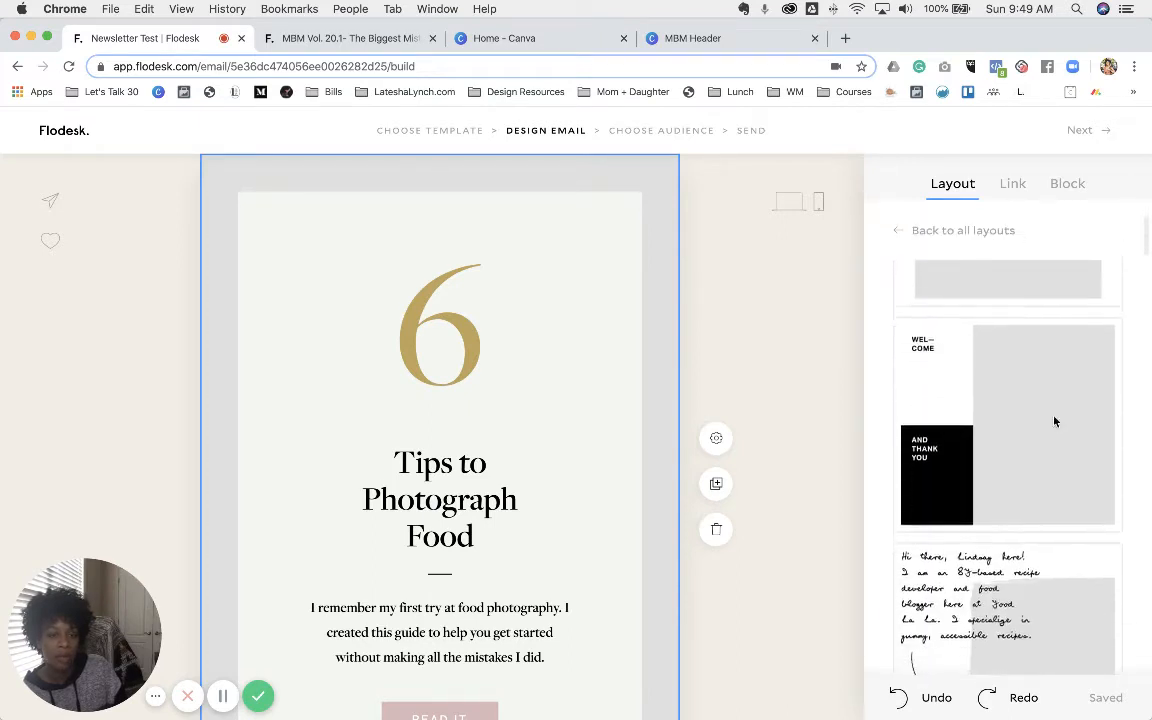
pyautogui.scroll(-10, 1056, 423)
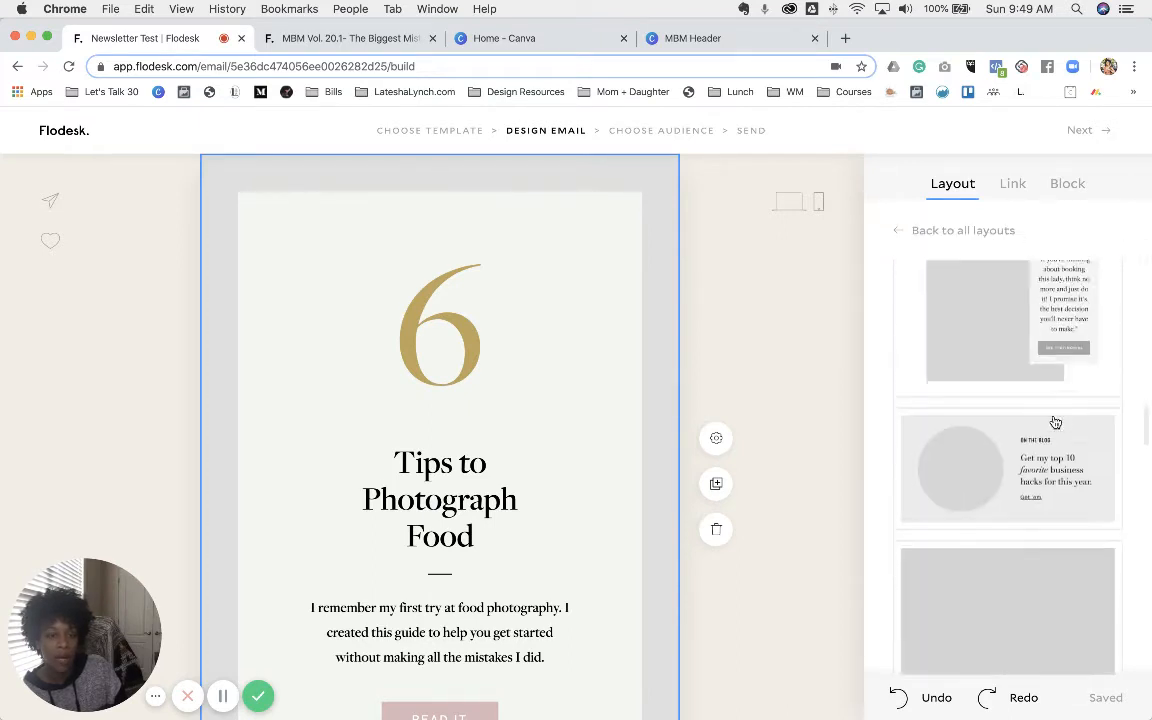
pyautogui.scroll(-10, 1055, 422)
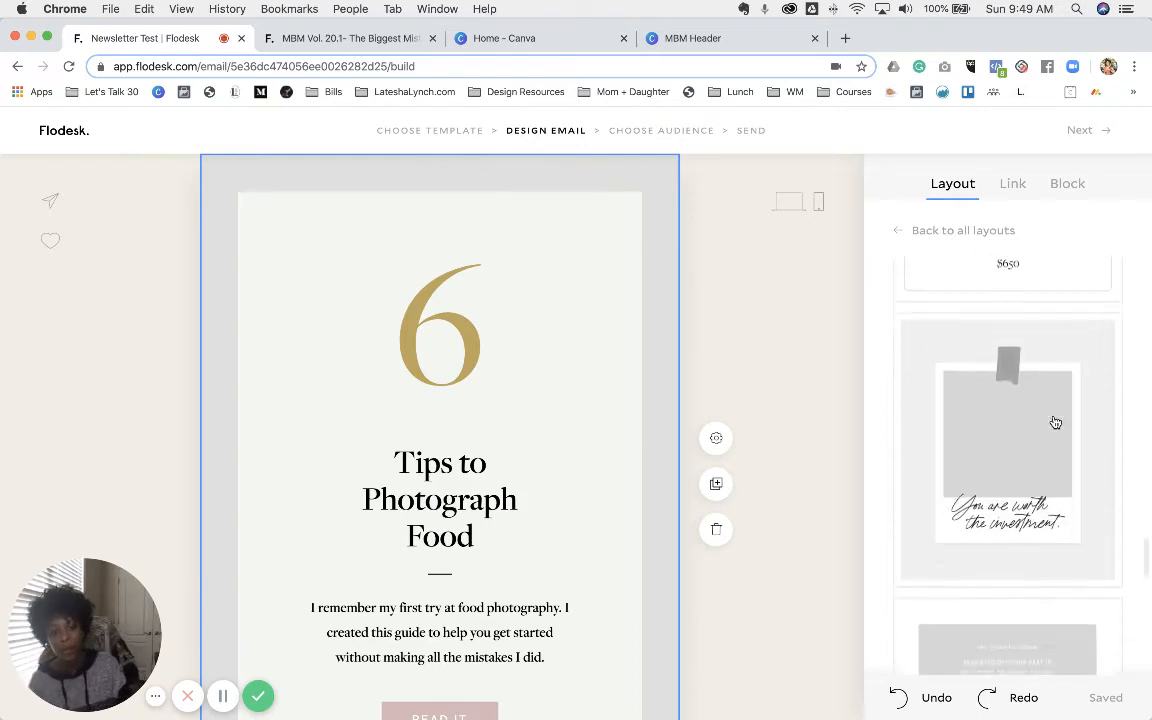
pyautogui.scroll(-1, 1055, 422)
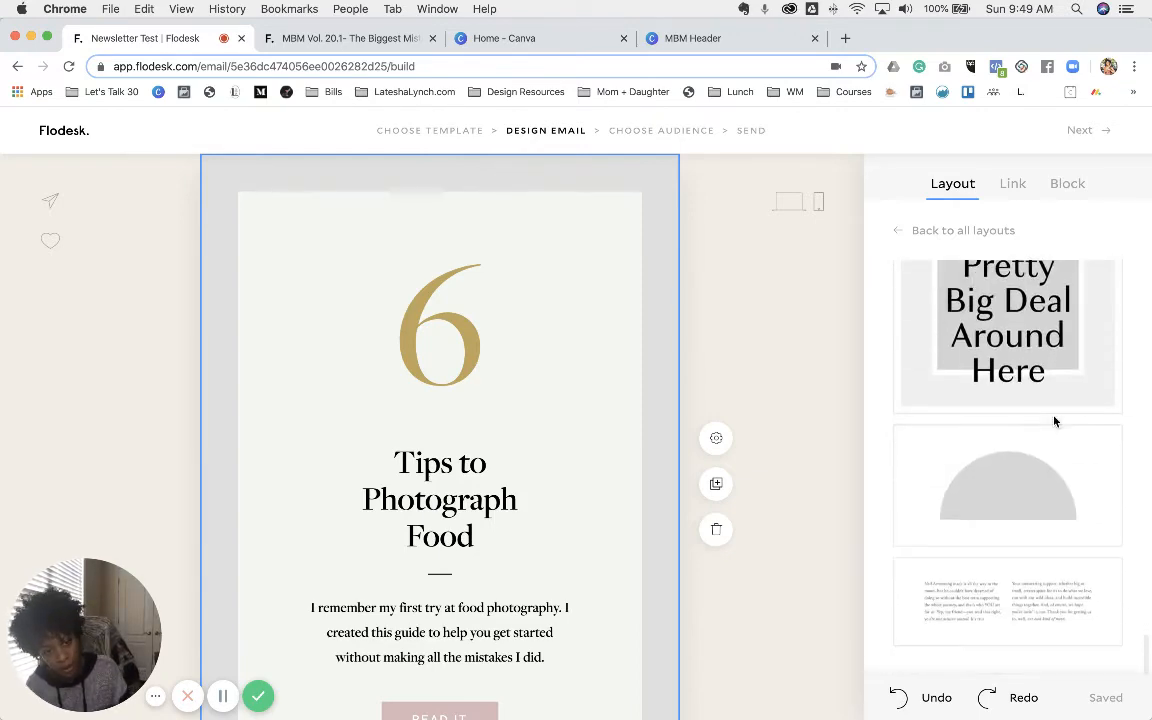
pyautogui.click(988, 618)
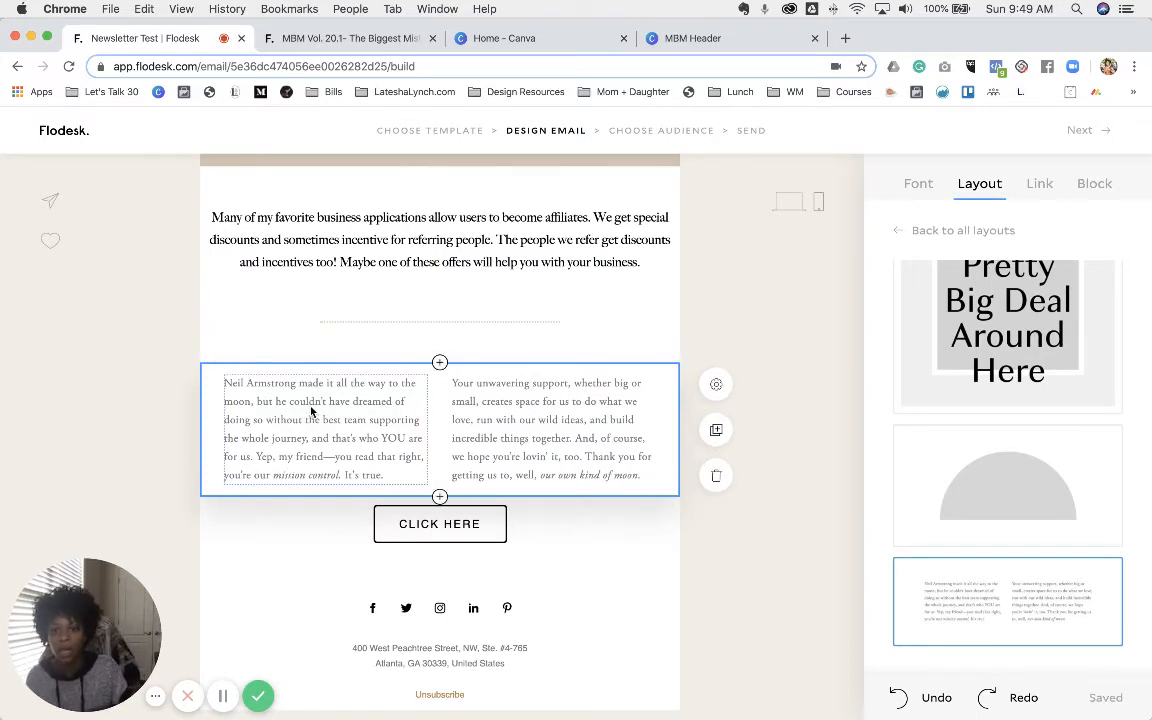
# - Set the left column's font to Big Caslon and its text colour to black
pyautogui.click(311, 411)
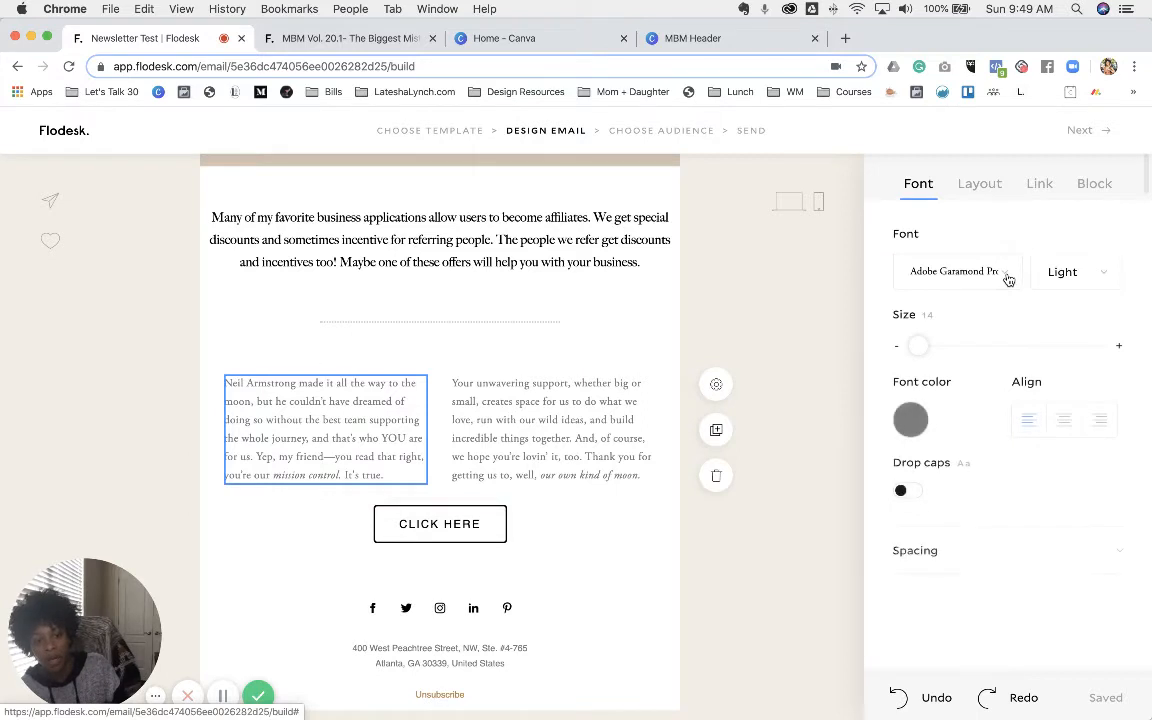
pyautogui.click(1005, 278)
pyautogui.scroll(-1, 1063, 459)
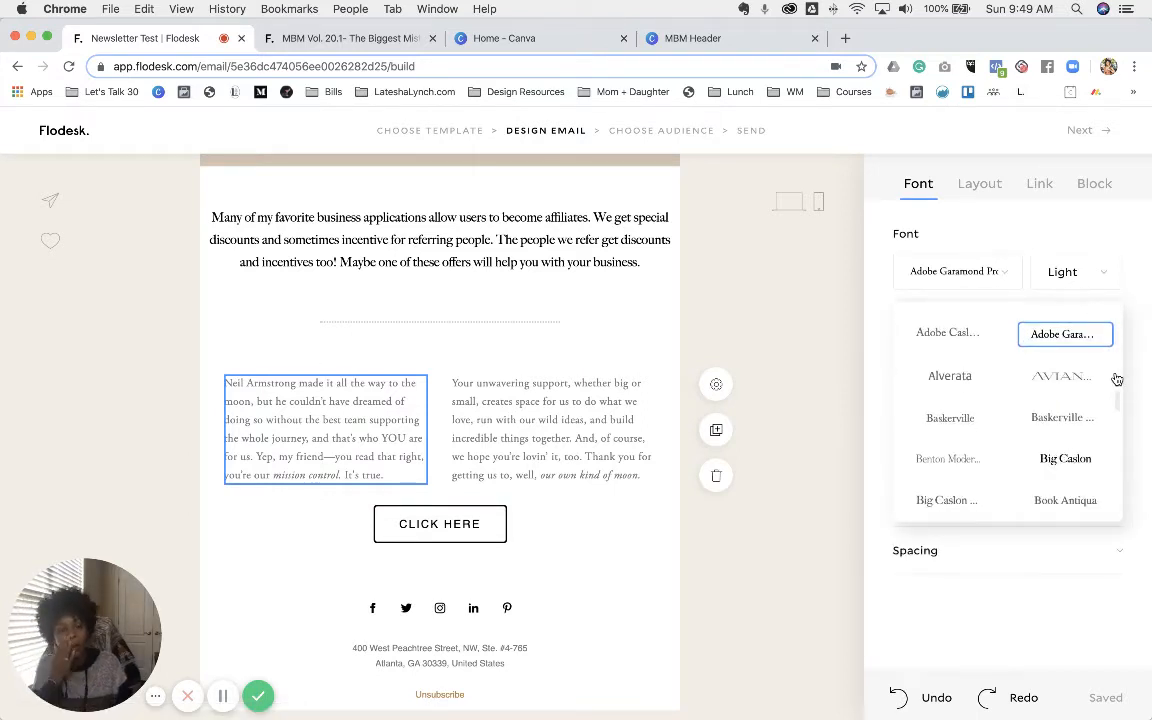
pyautogui.click(1066, 459)
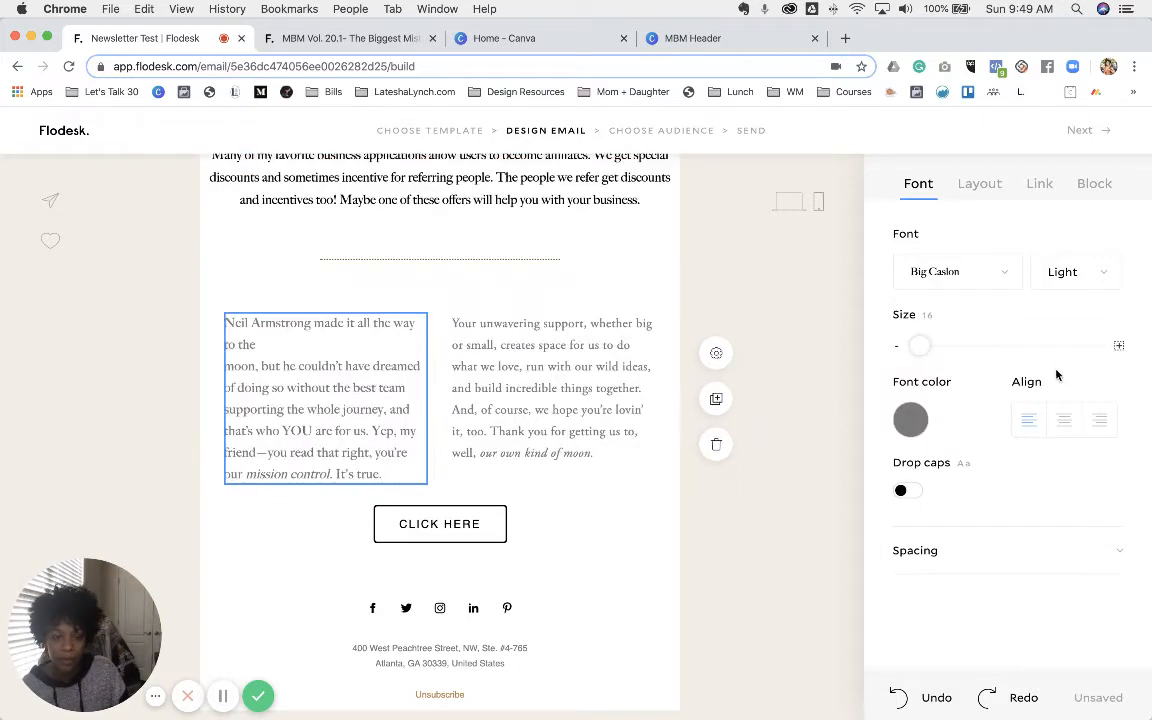
pyautogui.click(914, 420)
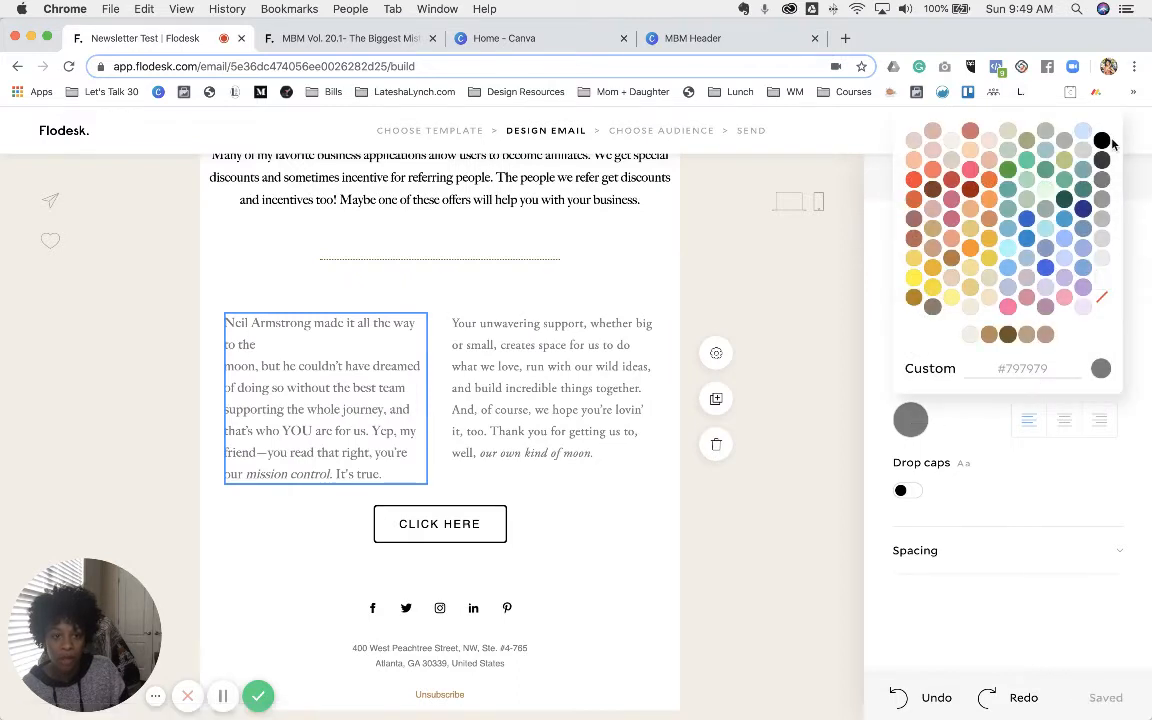
pyautogui.click(1102, 141)
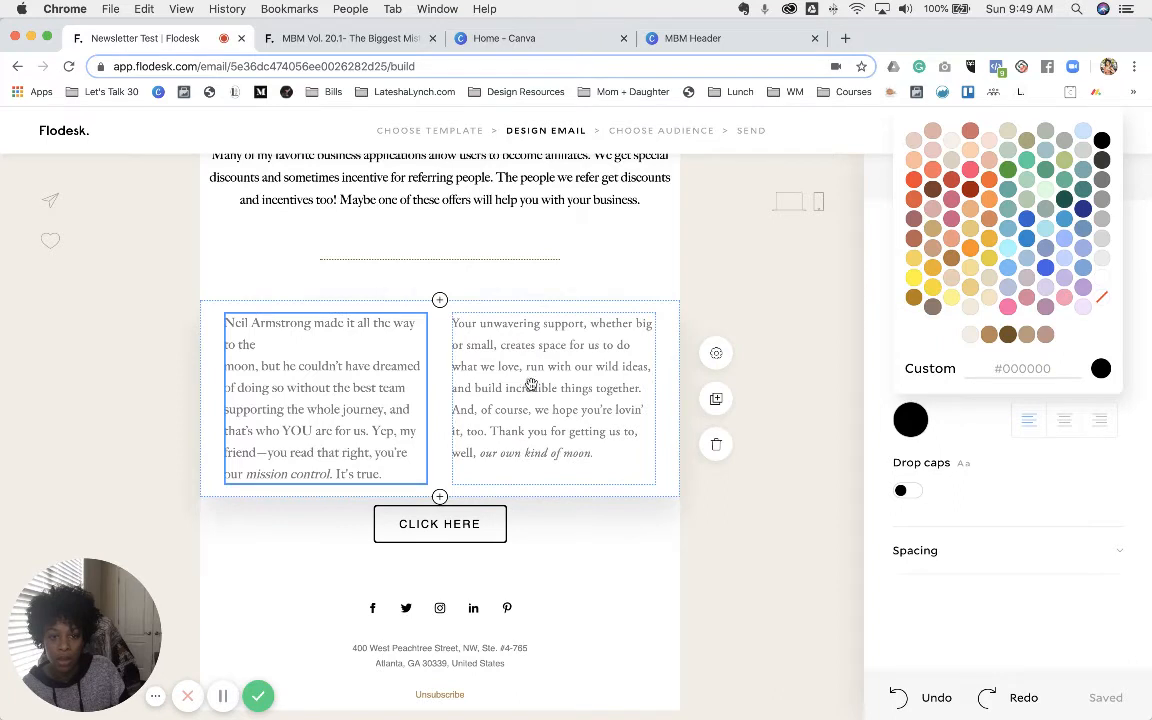
# - Select all the left column's text and reapply Big Caslon and black
pyautogui.moveTo(301, 345); pyautogui.dragTo(385, 476)
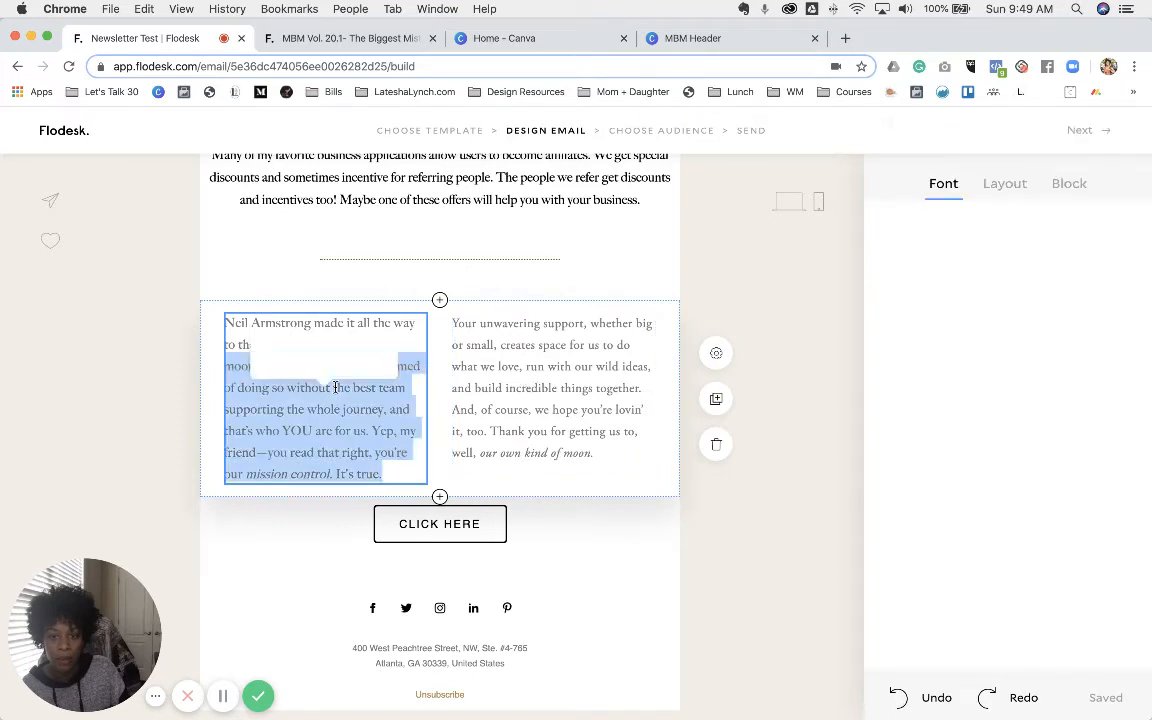
pyautogui.press('super+a')
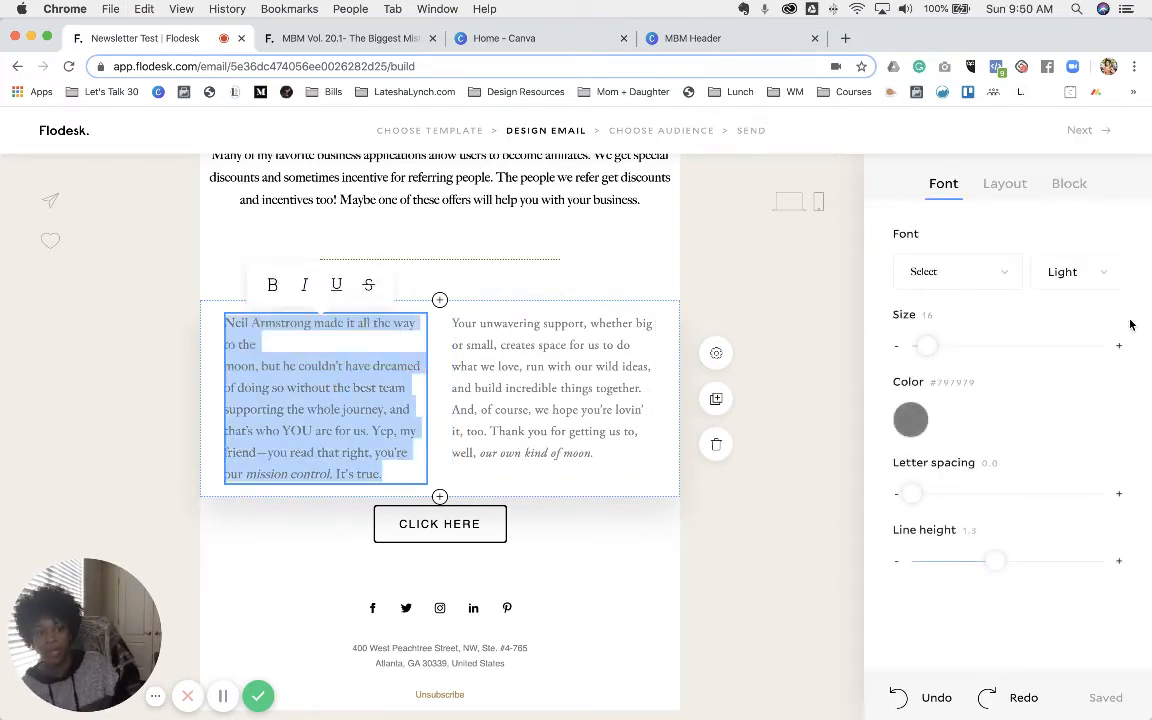
pyautogui.click(975, 280)
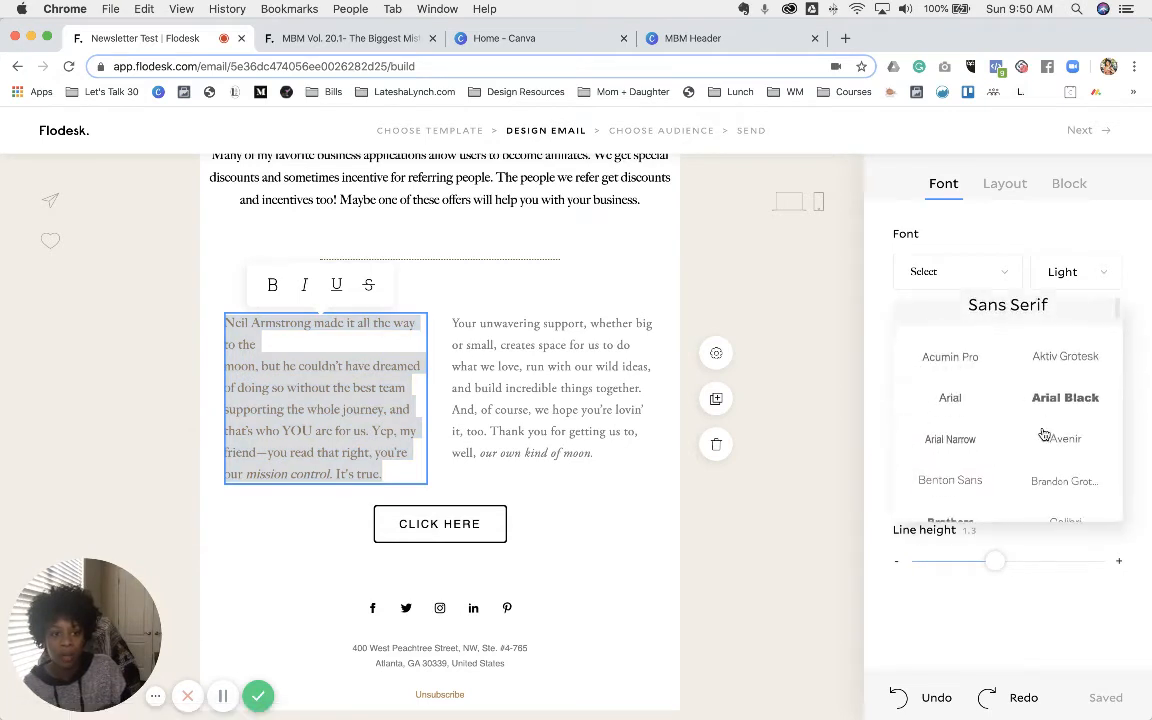
pyautogui.scroll(-10, 1000, 400)
pyautogui.scroll(-10, 1045, 432)
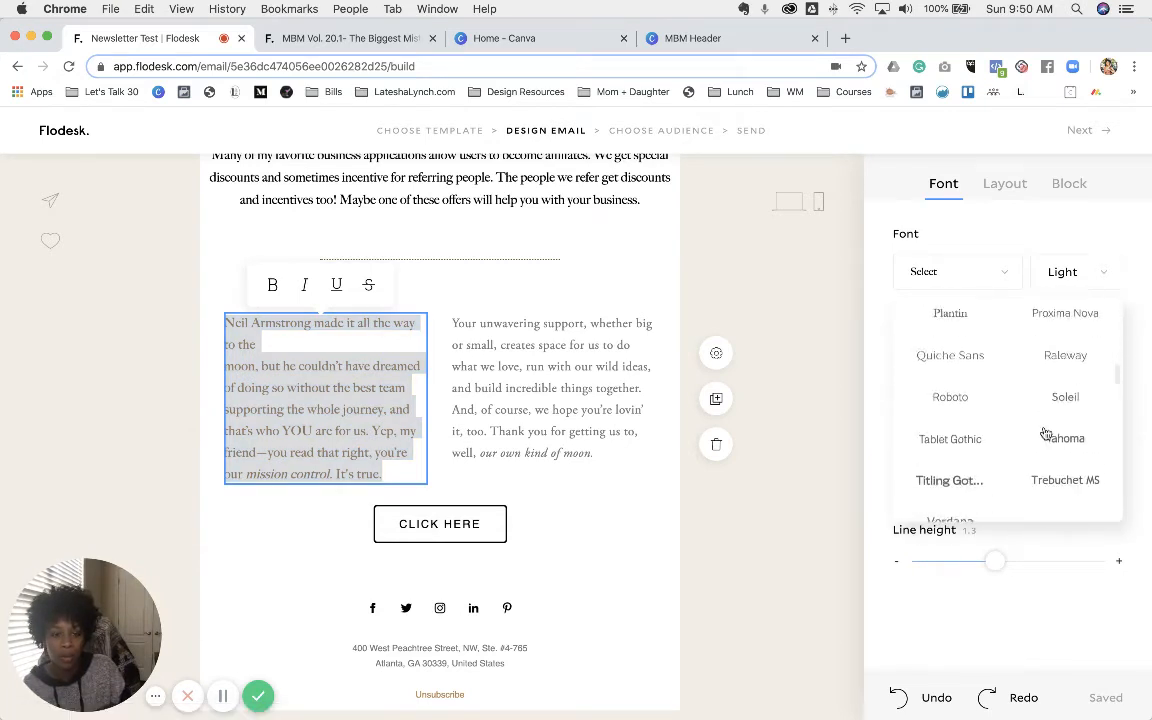
pyautogui.scroll(-2, 1040, 448)
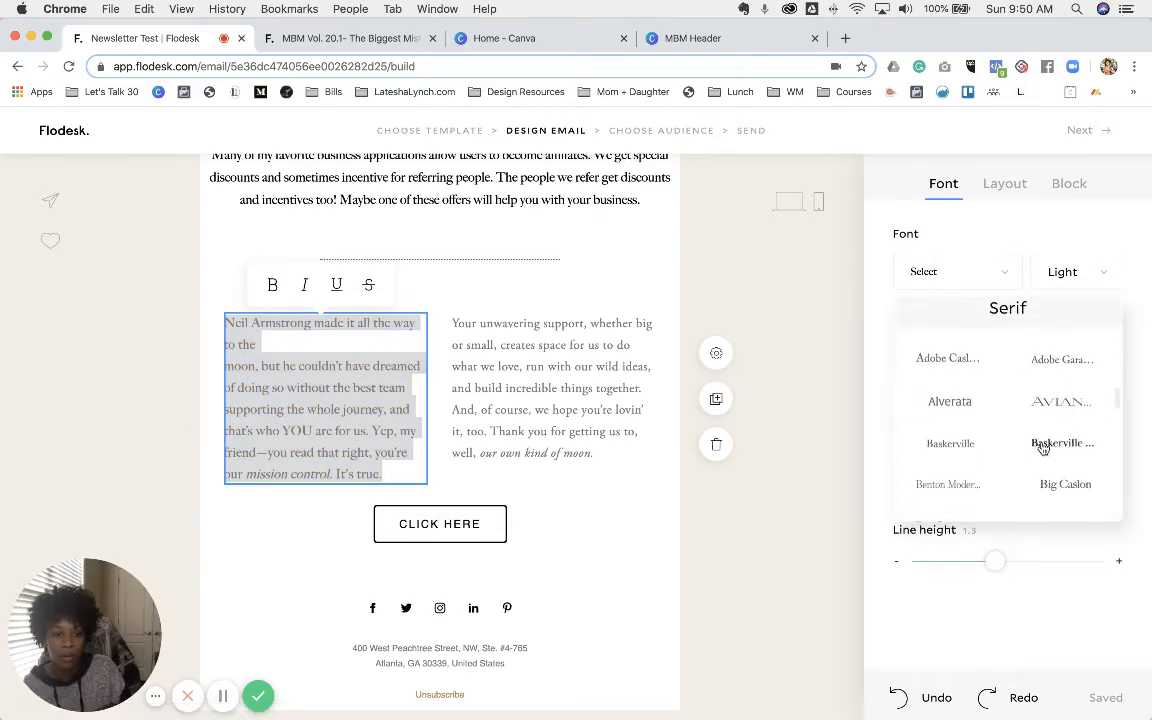
pyautogui.click(1064, 483)
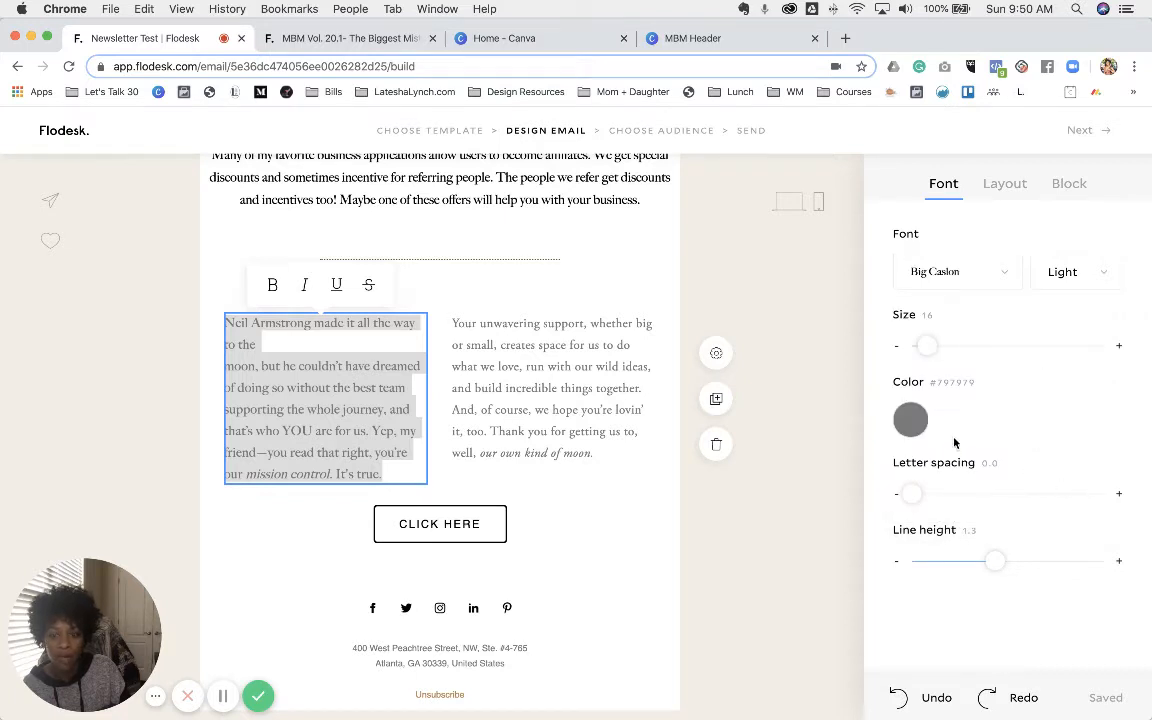
pyautogui.click(911, 420)
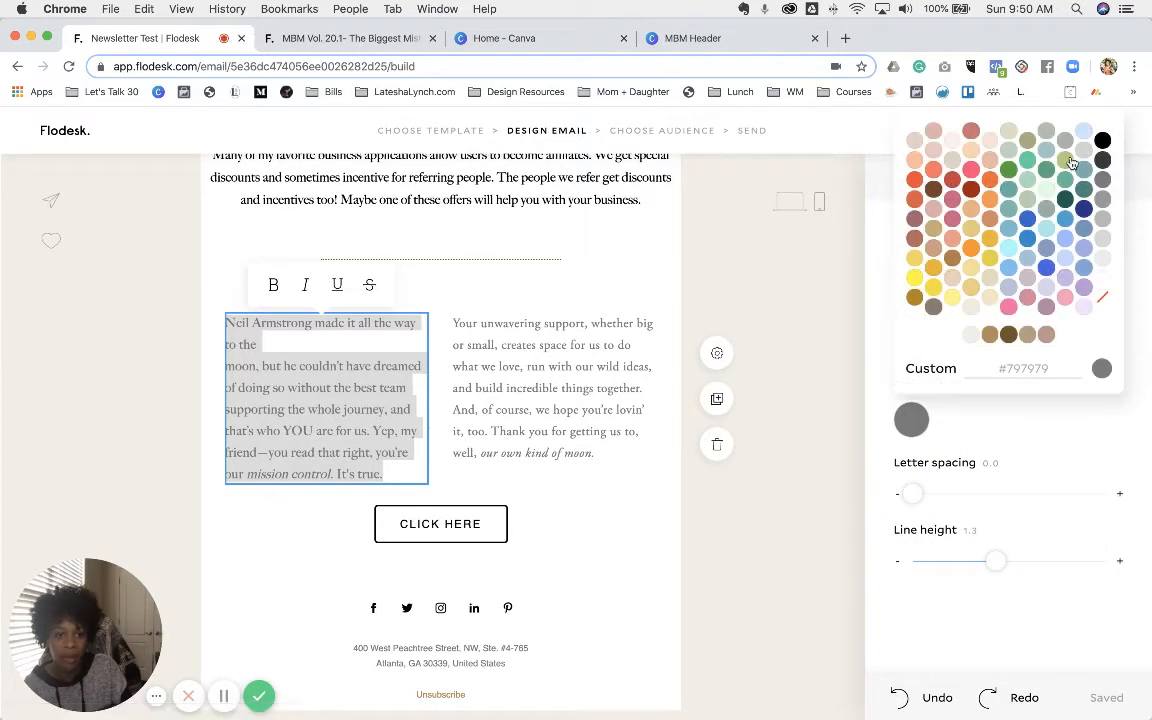
pyautogui.click(1103, 142)
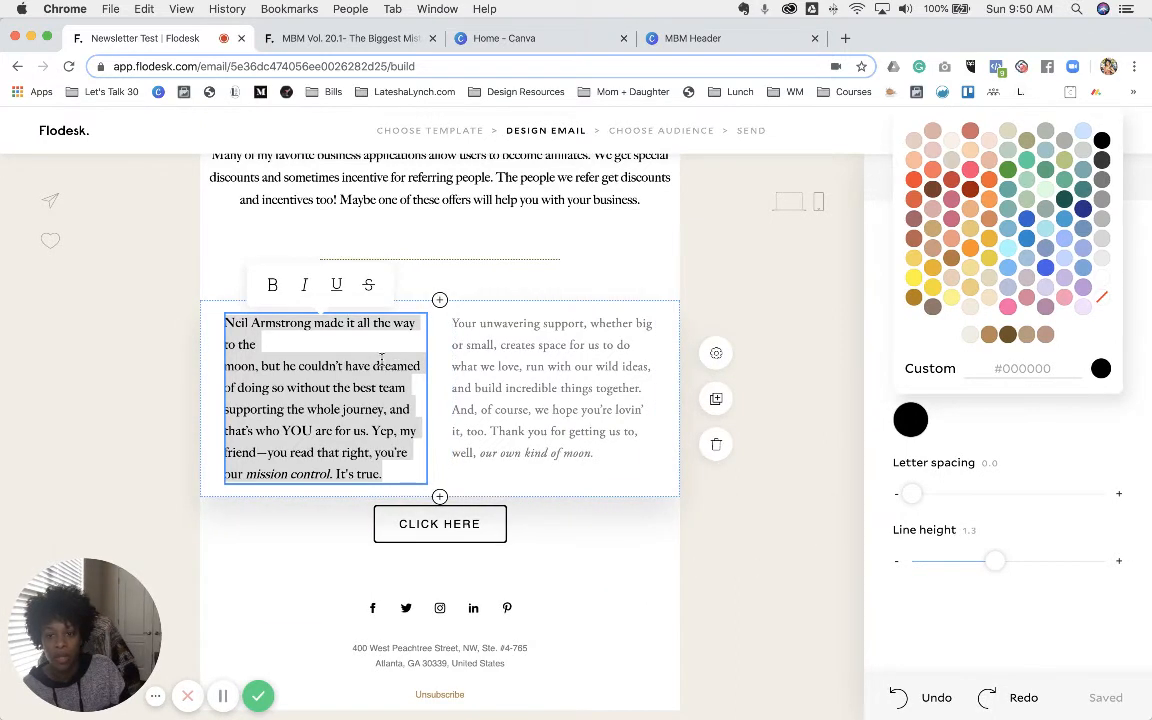
# - Delete the line break after 'to the', then switch to the earlier published newsletter
pyautogui.click(312, 342)
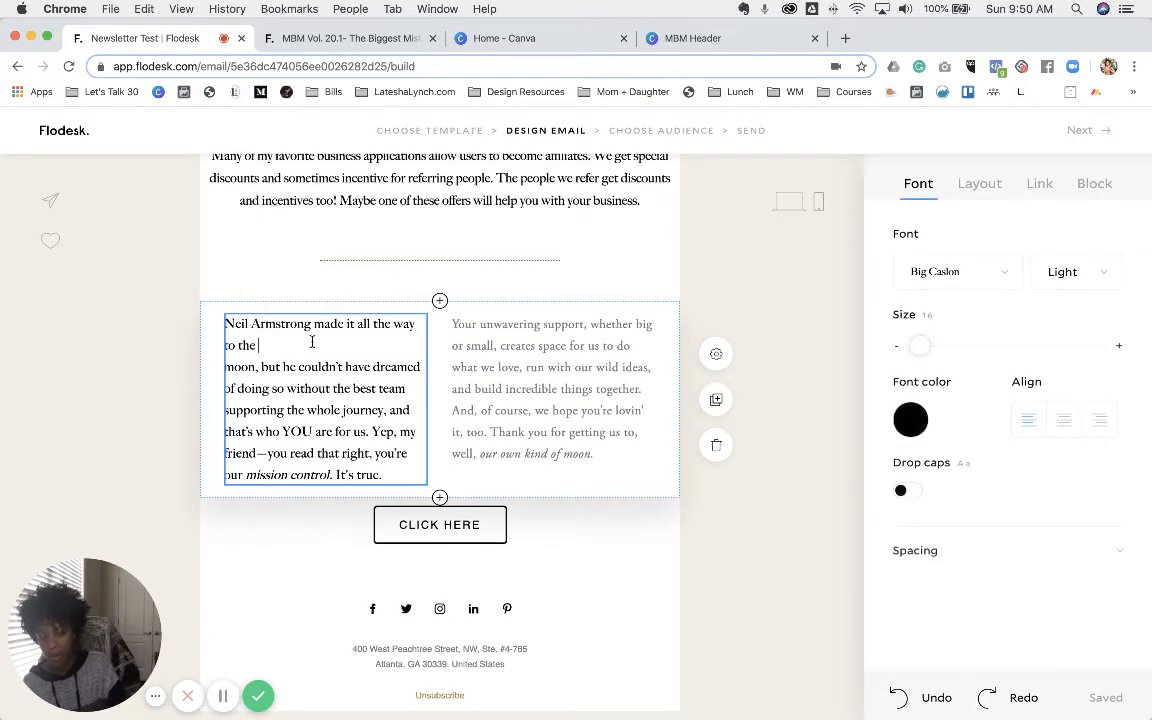
pyautogui.press('Delete')
pyautogui.click(348, 38)
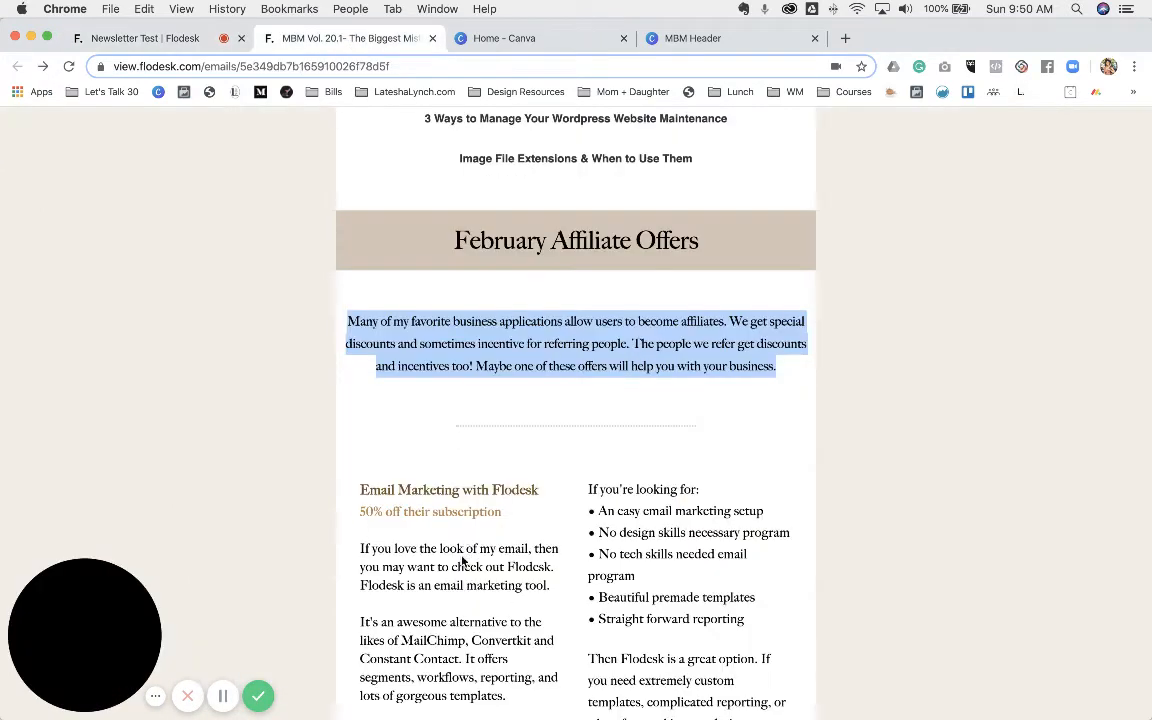
# - Select and copy the three Flodesk offer paragraphs in the old newsletter, then return to Newsletter Test
pyautogui.click(357, 489)
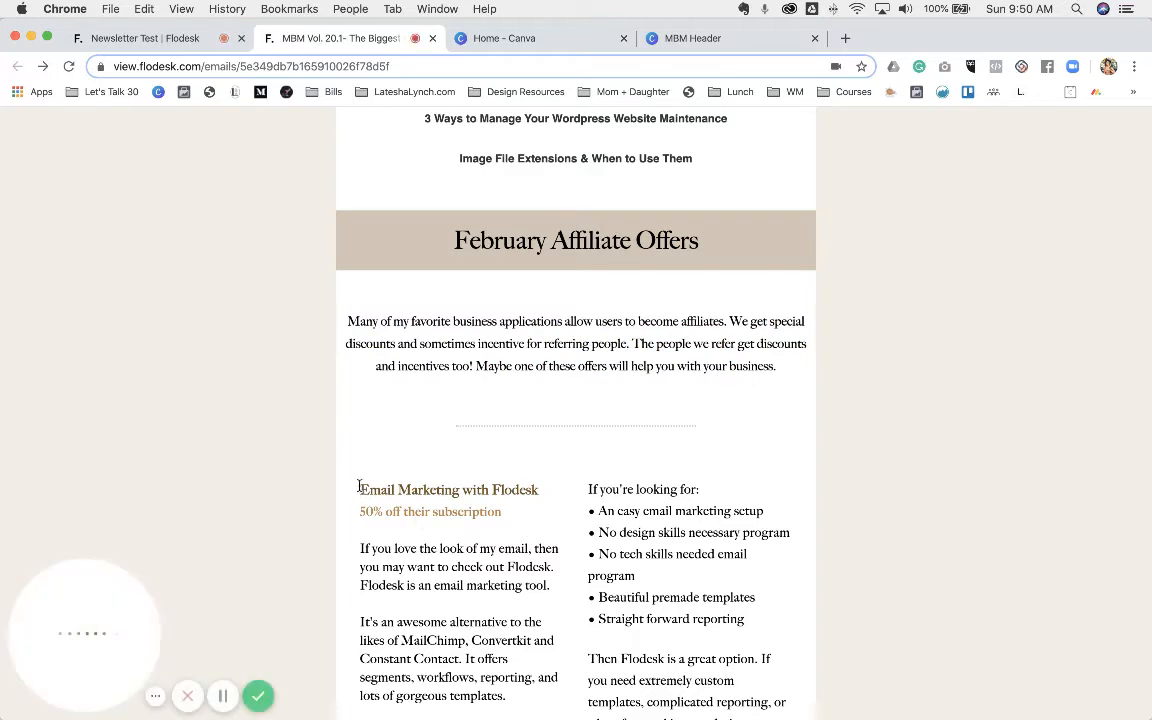
pyautogui.scroll(-4, 489, 594)
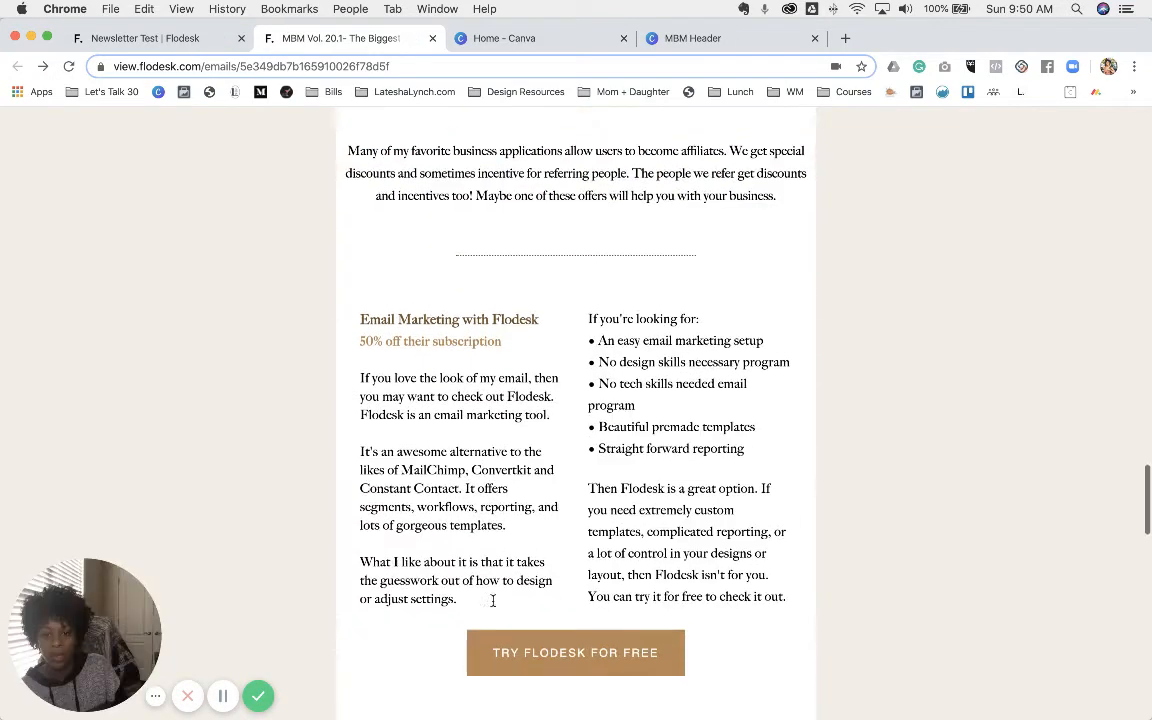
pyautogui.scroll(-1, 463, 590)
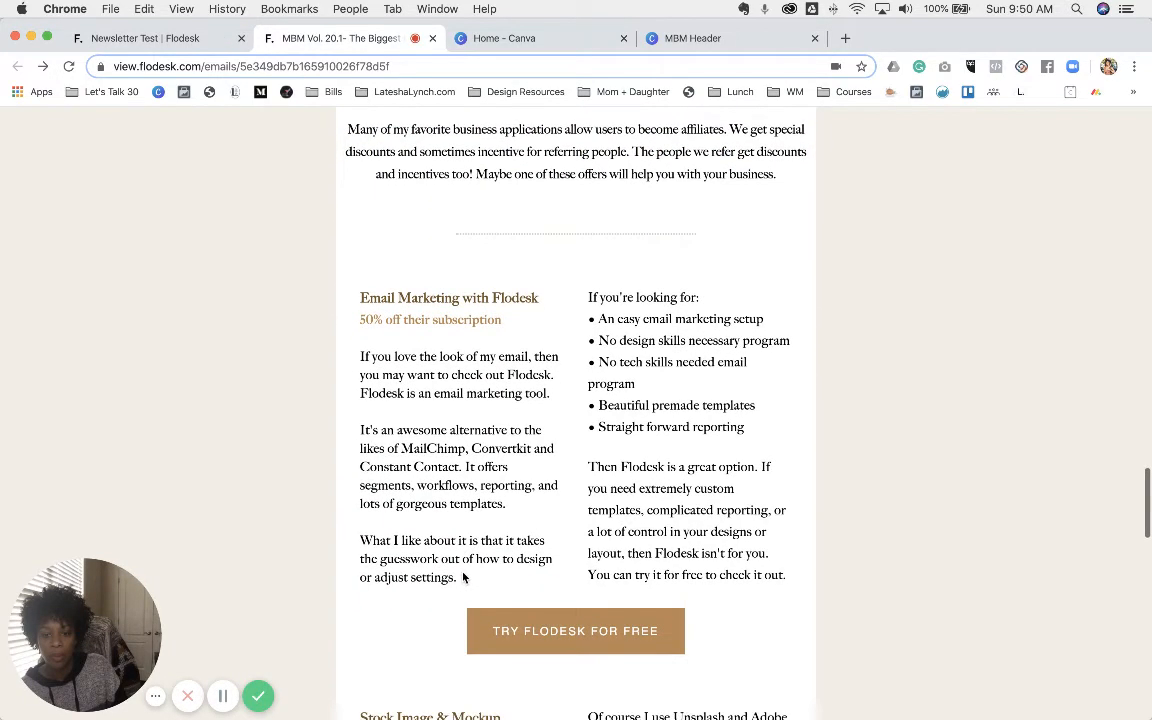
pyautogui.moveTo(463, 581); pyautogui.dragTo(360, 299)
pyautogui.press('super+c')
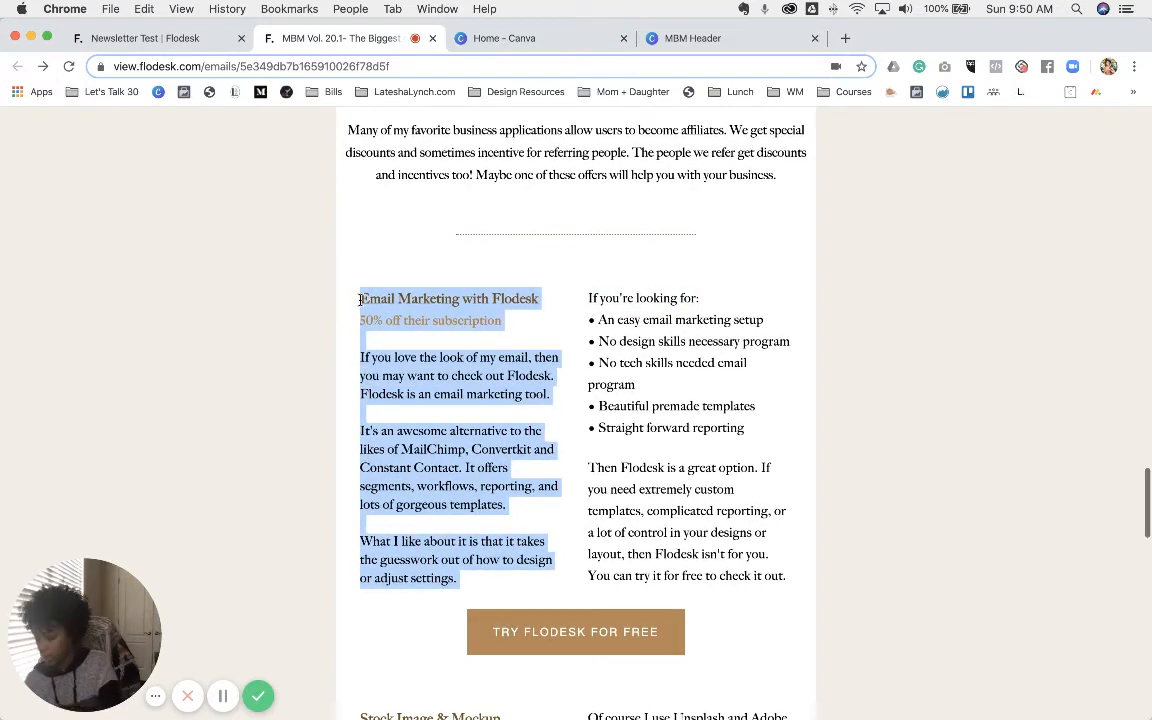
pyautogui.click(184, 42)
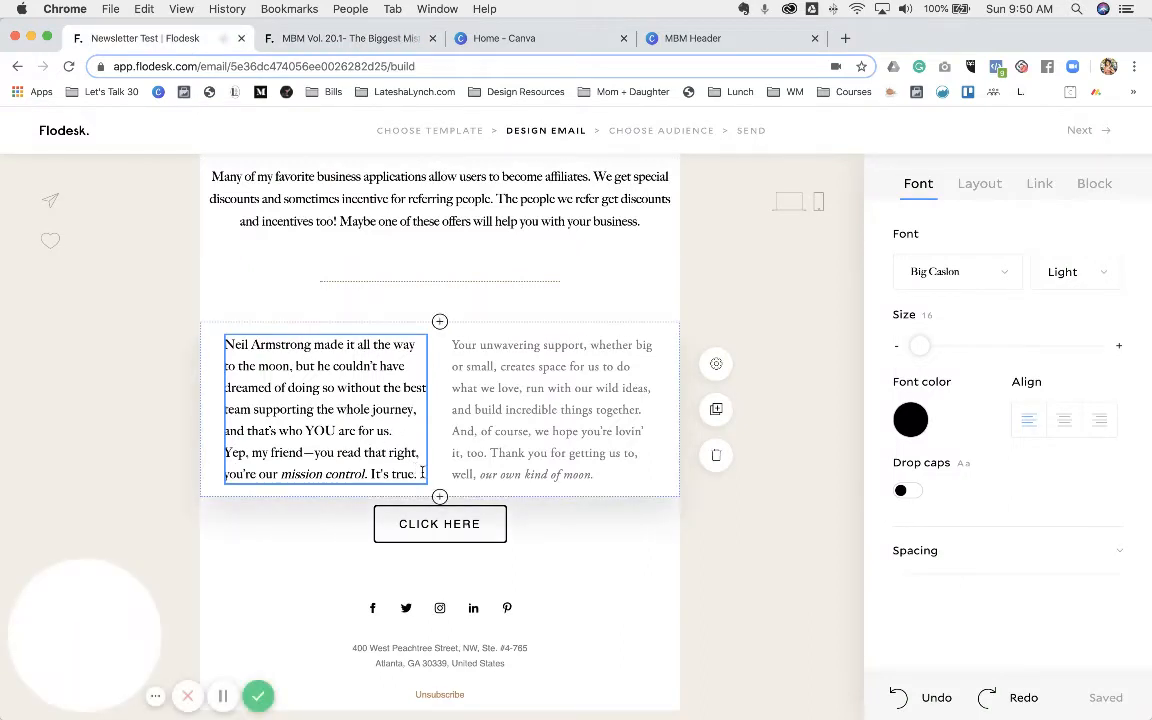
# - Paste the Flodesk offer text over the left column's placeholder, putting the heading on its own line
pyautogui.moveTo(395, 456); pyautogui.dragTo(283, 391)
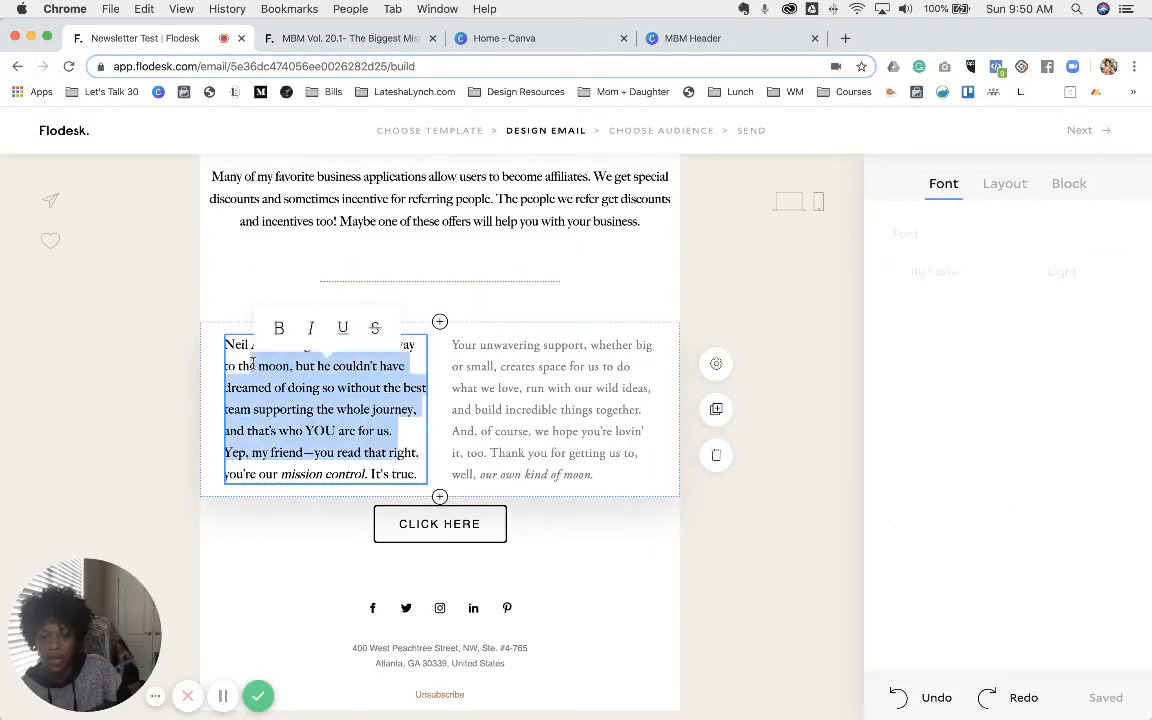
pyautogui.tripleClick(252, 362)
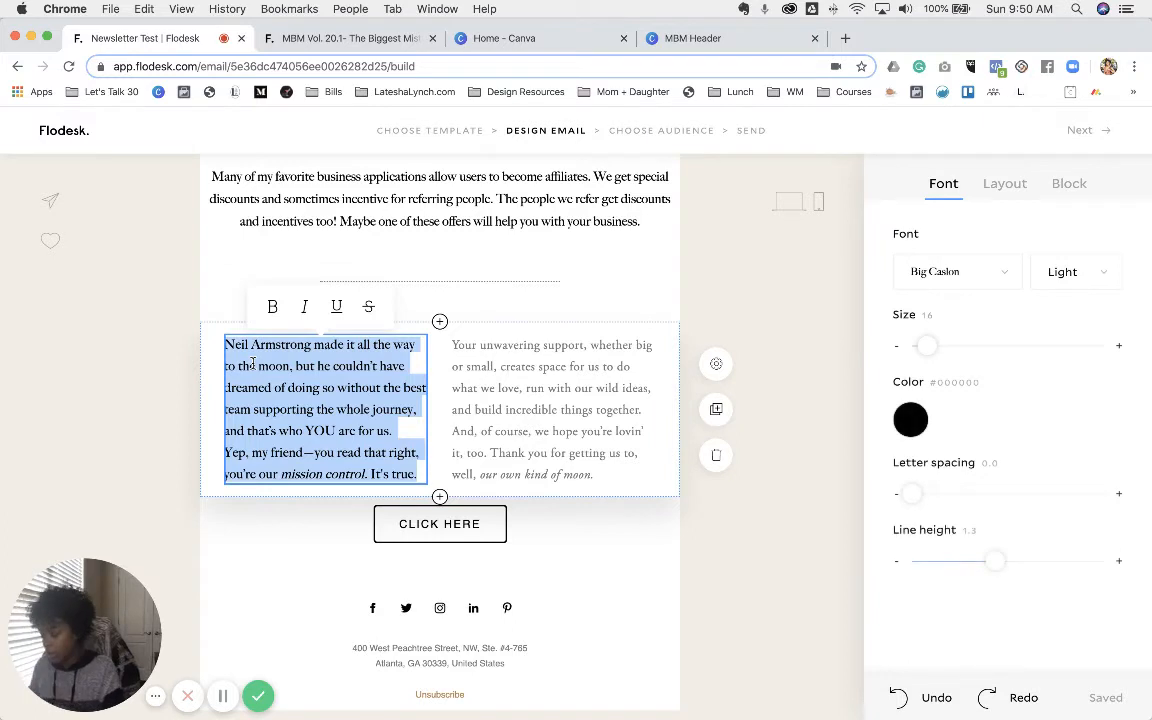
pyautogui.press('super+v')
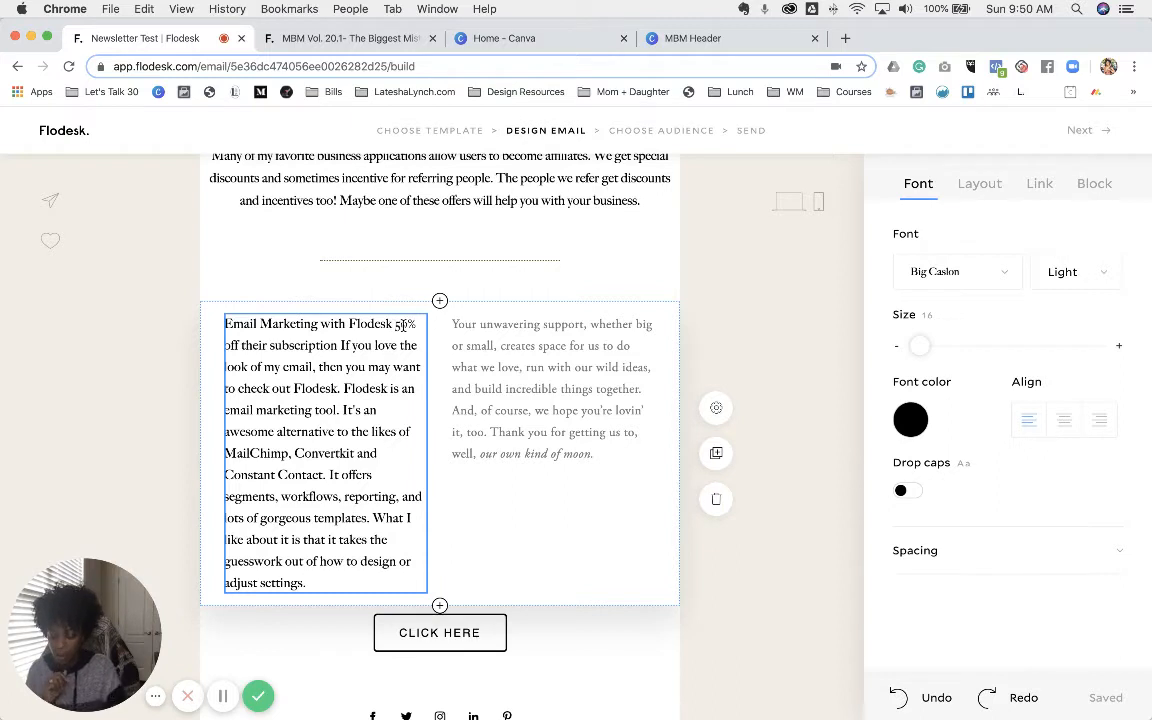
pyautogui.click(402, 325)
pyautogui.press('Return')
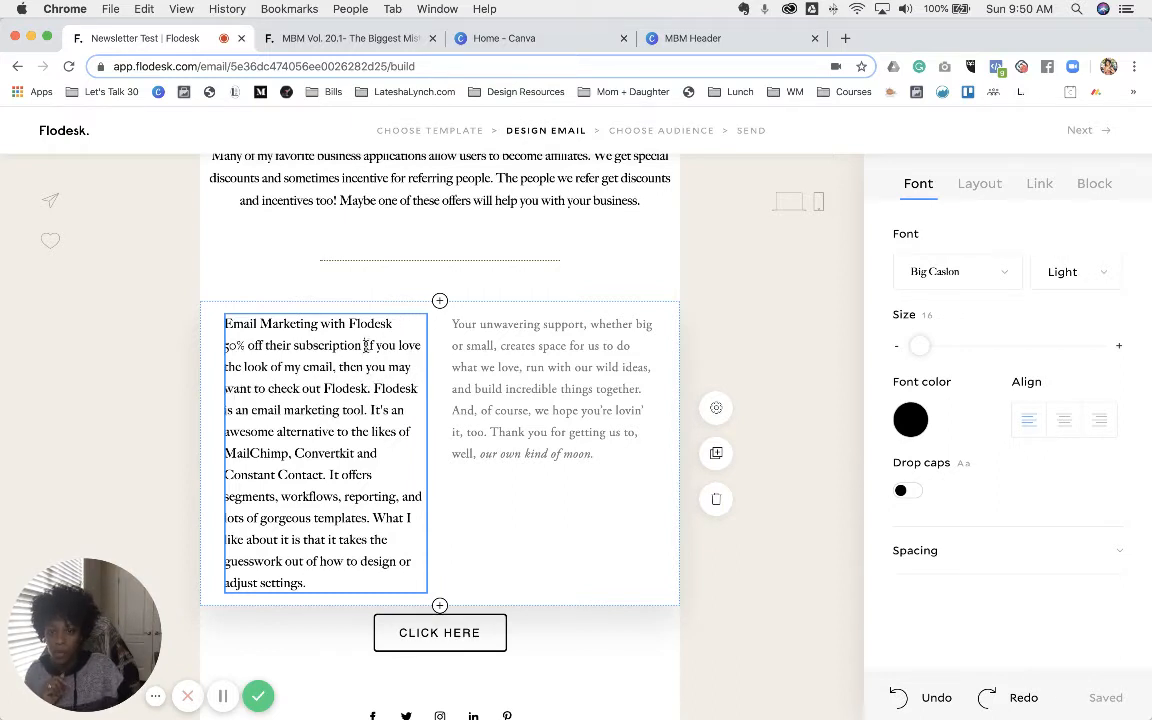
pyautogui.press('Return')
pyautogui.press('Return')
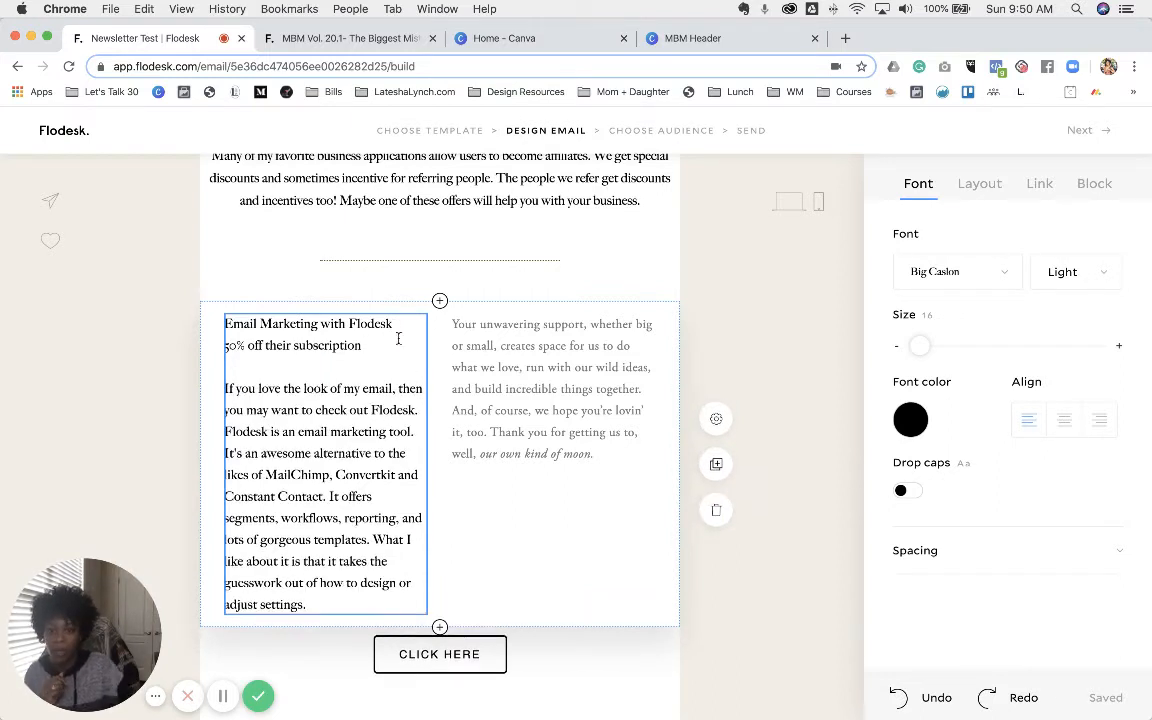
pyautogui.tripleClick(360, 325)
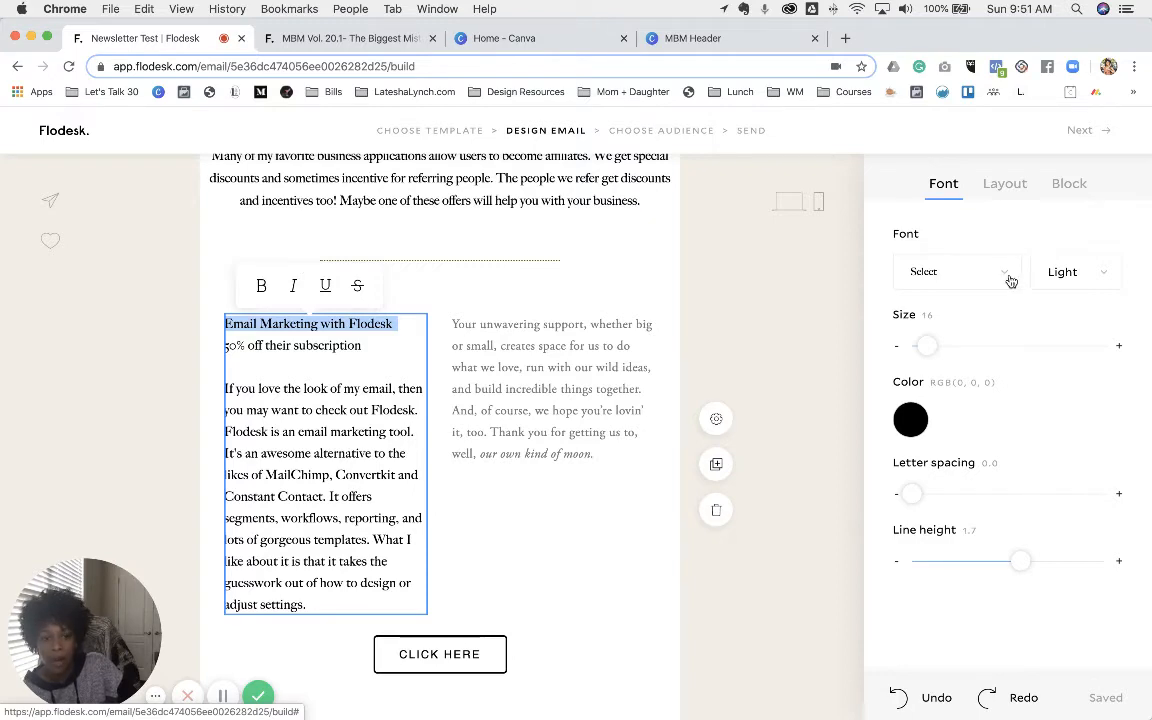
# - Compare the section against the sent MBM Vol. 20.1 newsletter, then return to the editor
pyautogui.click(374, 40)
pyautogui.click(495, 298)
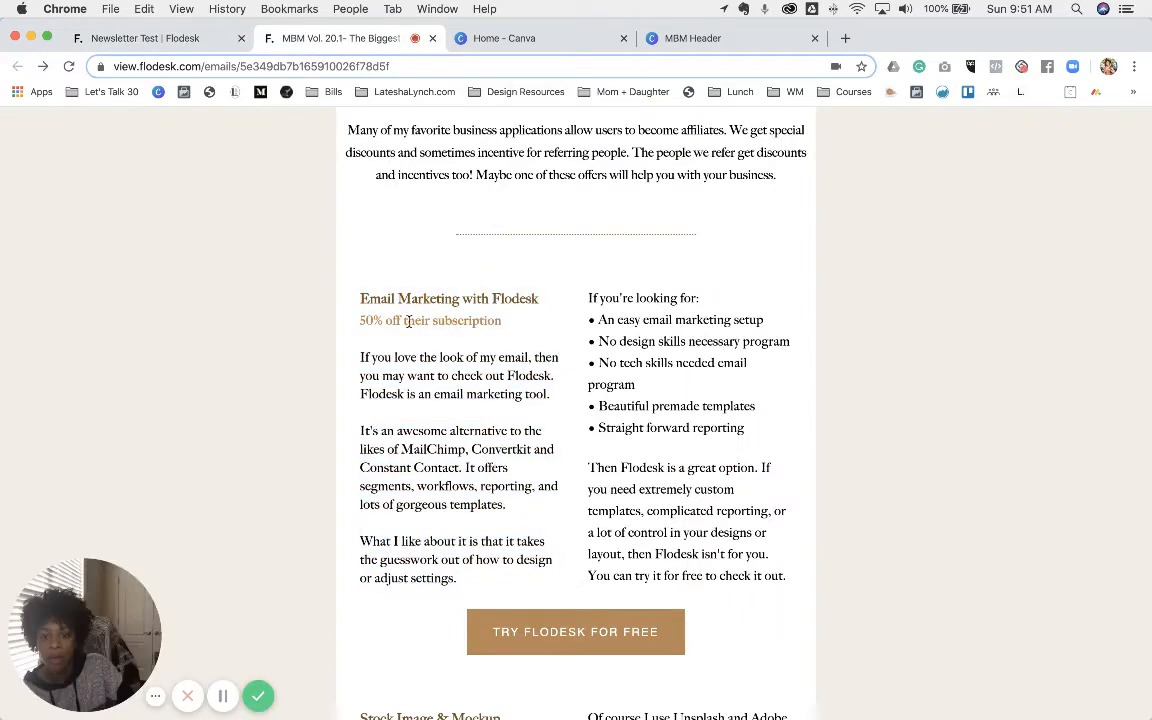
pyautogui.click(145, 38)
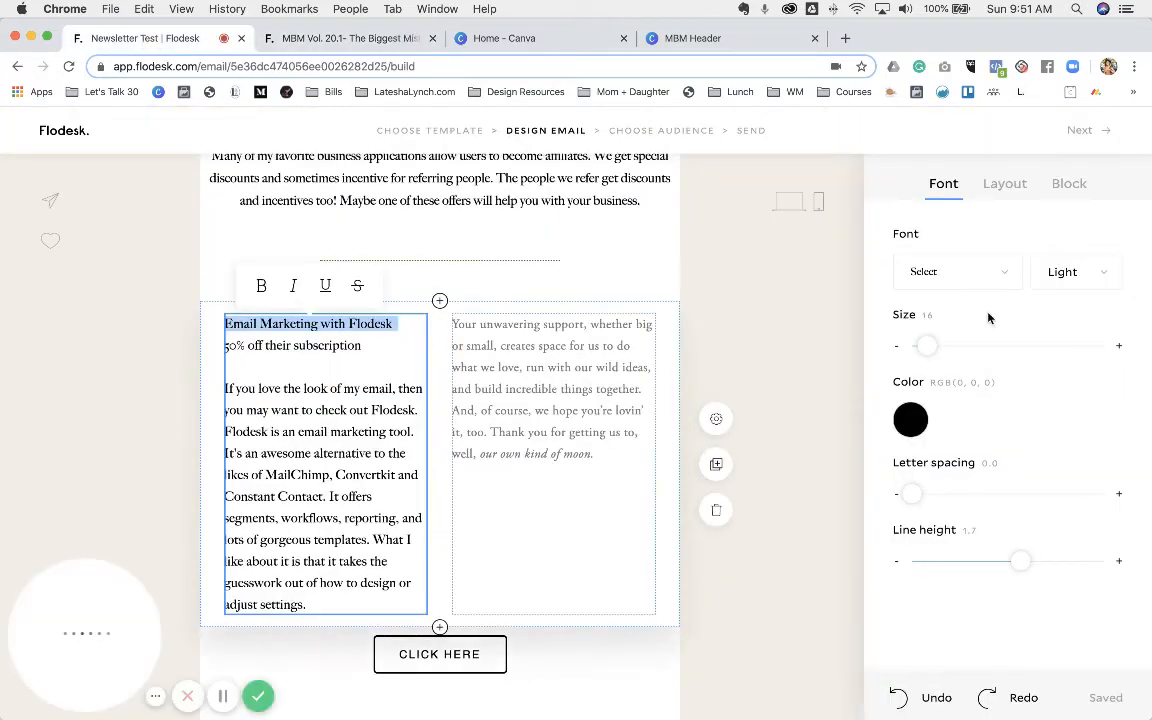
# - Make the 'Email Marketing with Flodesk' heading dark brown #725226, bold, at size 18
pyautogui.click(914, 420)
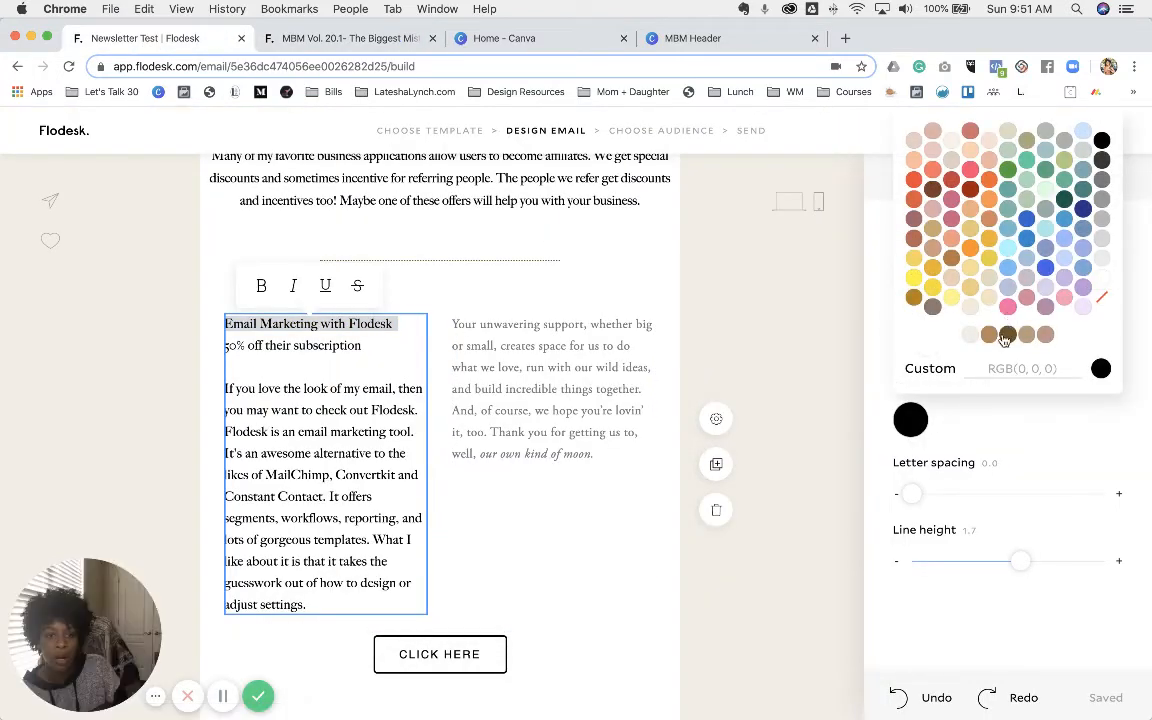
pyautogui.click(1006, 336)
pyautogui.click(1125, 424)
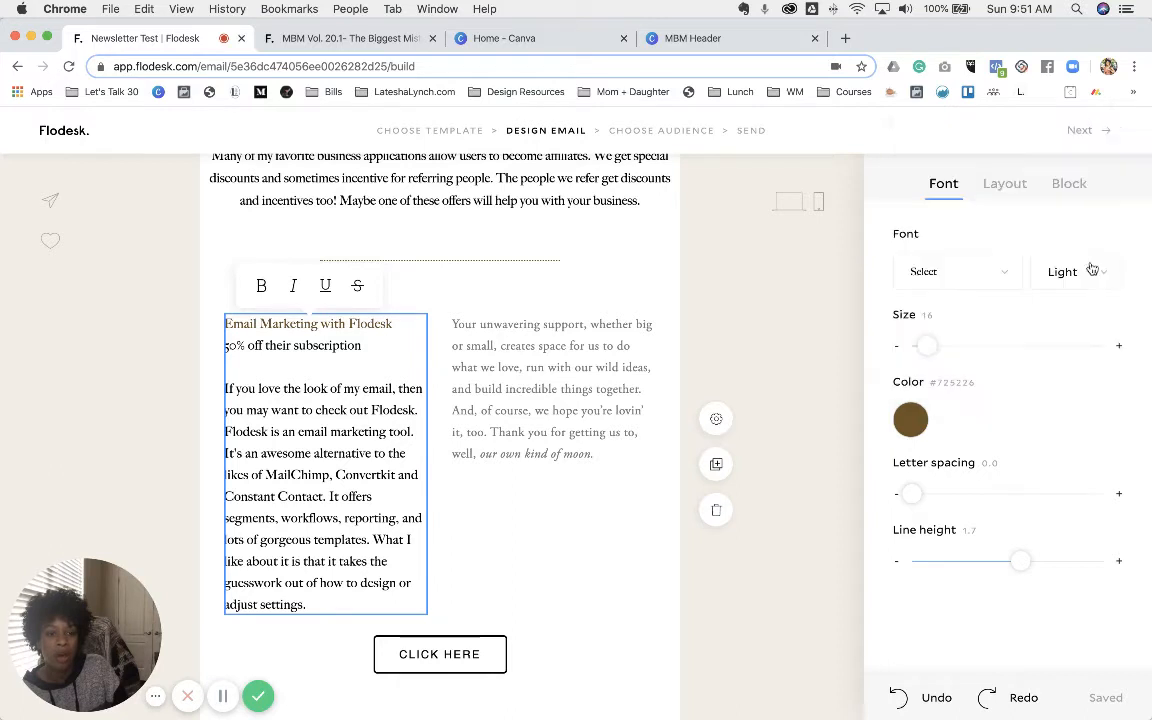
pyautogui.click(1097, 275)
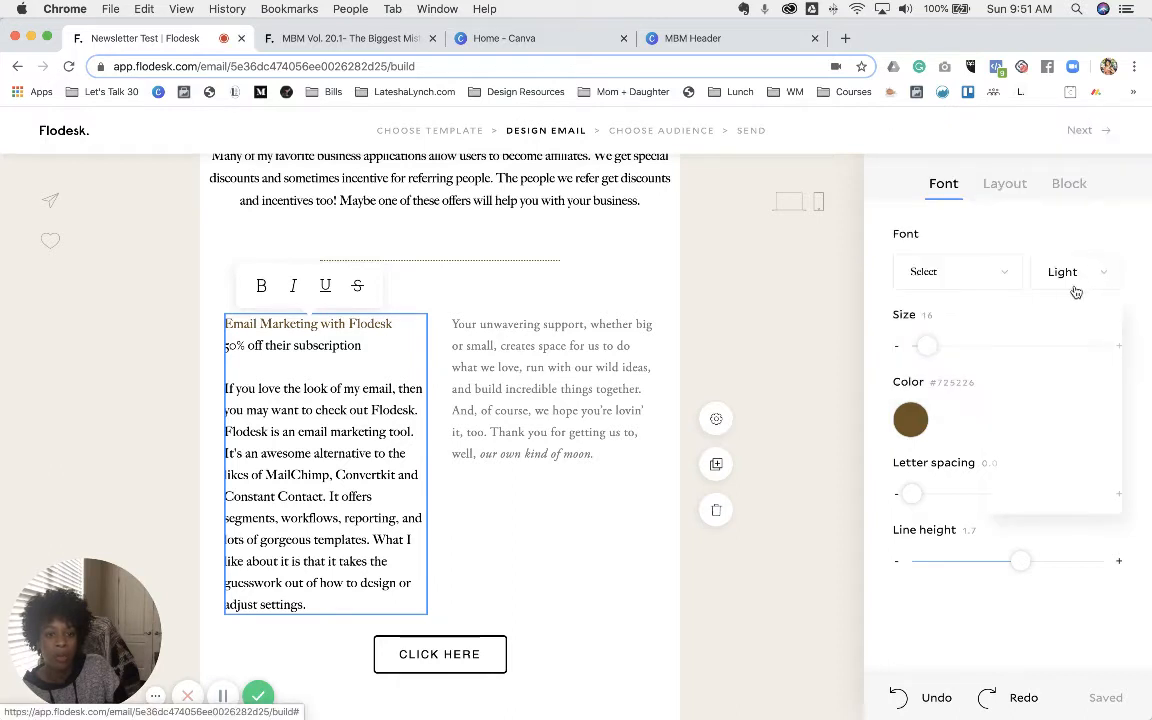
pyautogui.tripleClick(357, 322)
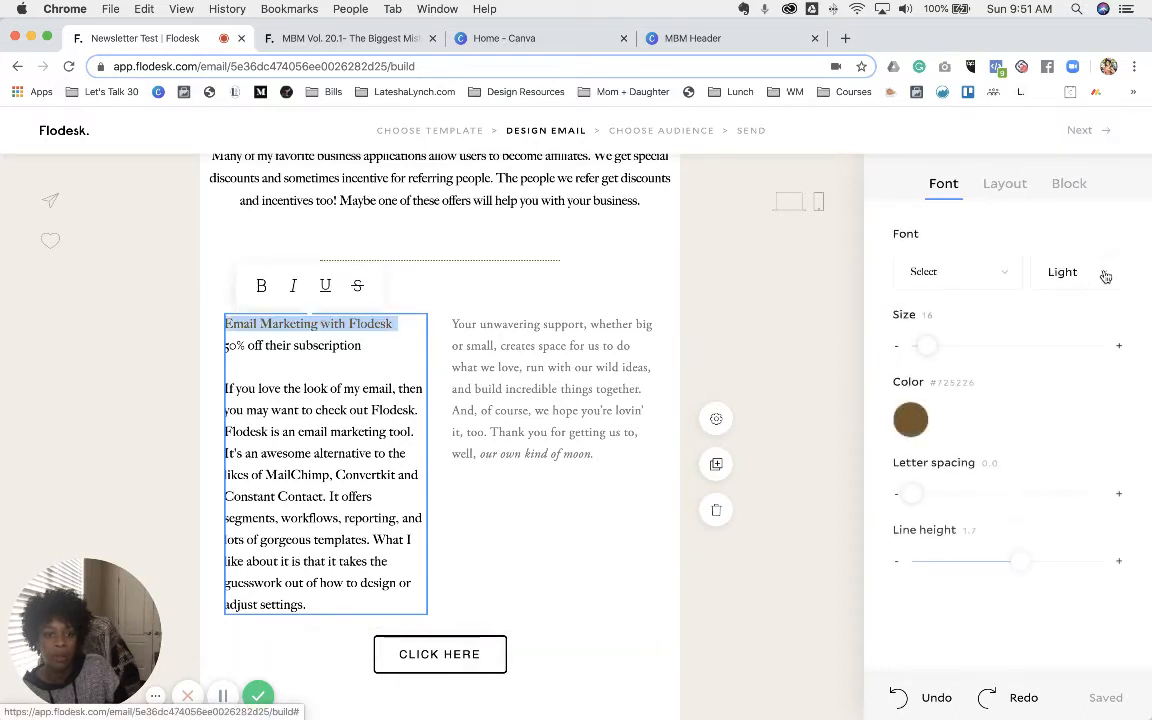
pyautogui.click(1104, 274)
pyautogui.click(1046, 460)
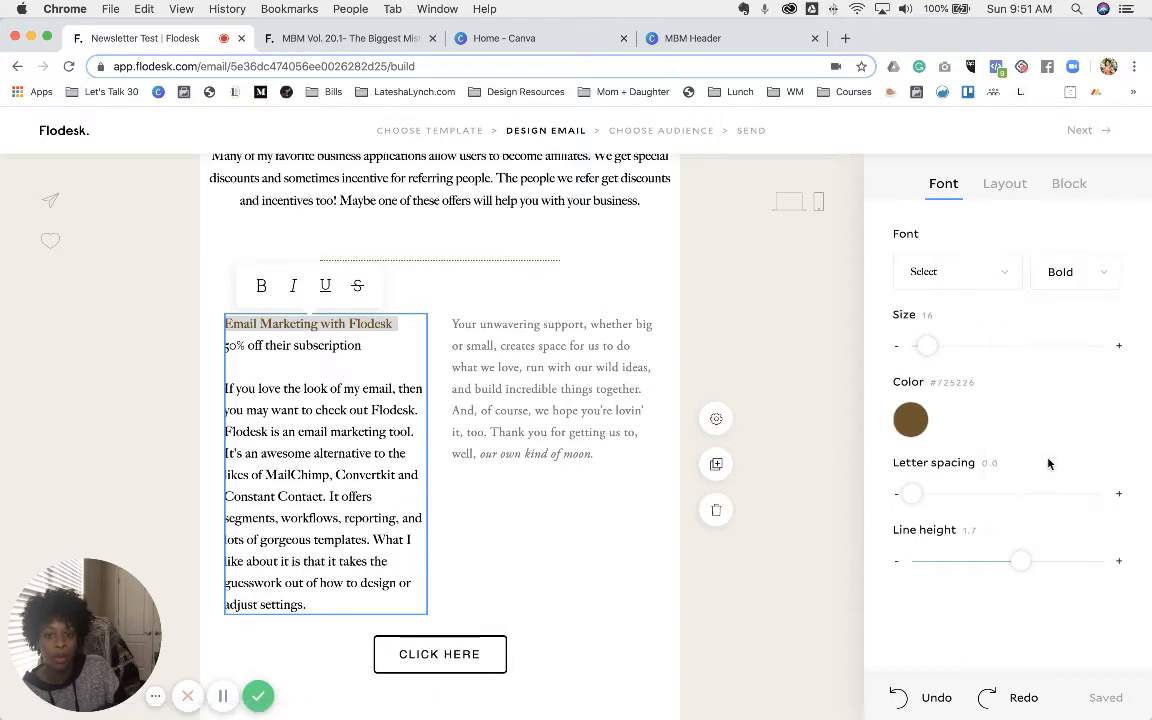
pyautogui.click(1120, 346)
pyautogui.click(1120, 346)
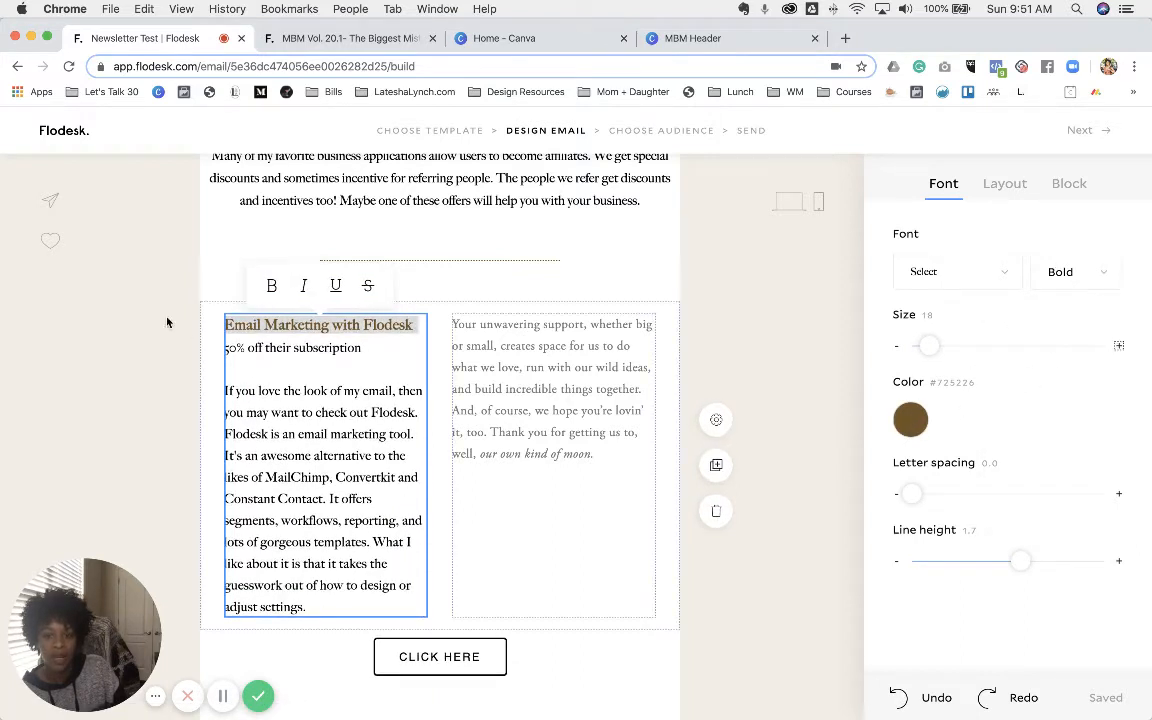
# - Colour the '50% off their subscription' line tan #BB8755 and compare with the sent newsletter
pyautogui.doubleClick(311, 348)
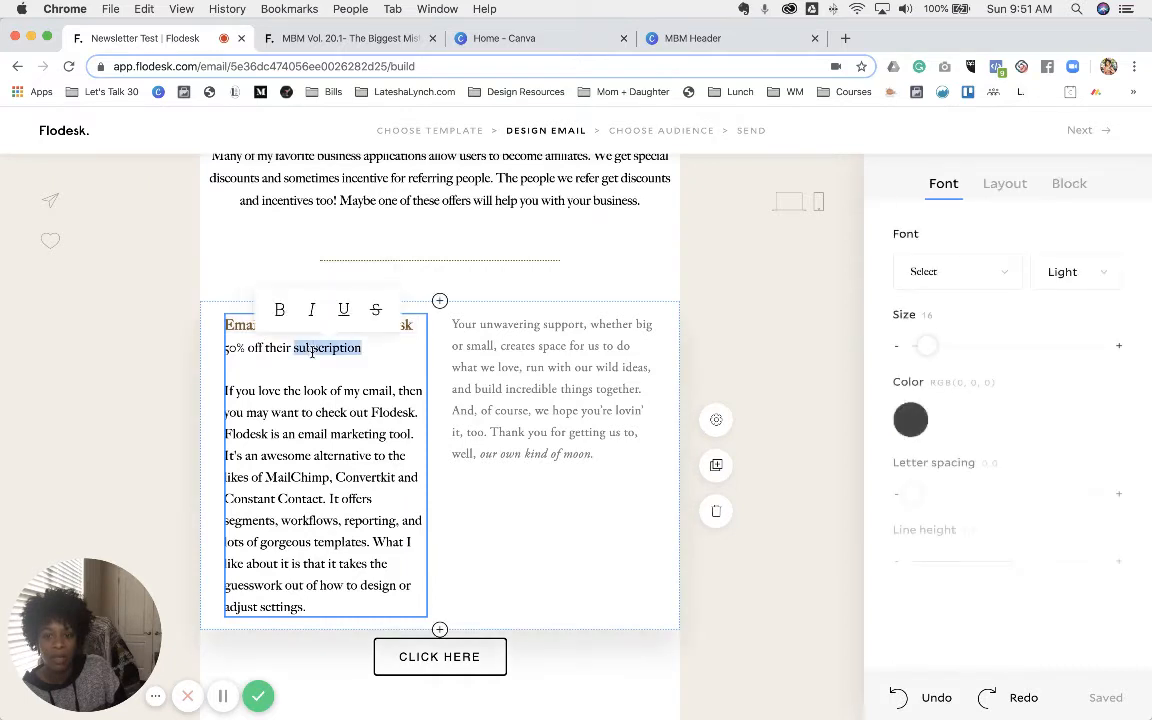
pyautogui.tripleClick(311, 348)
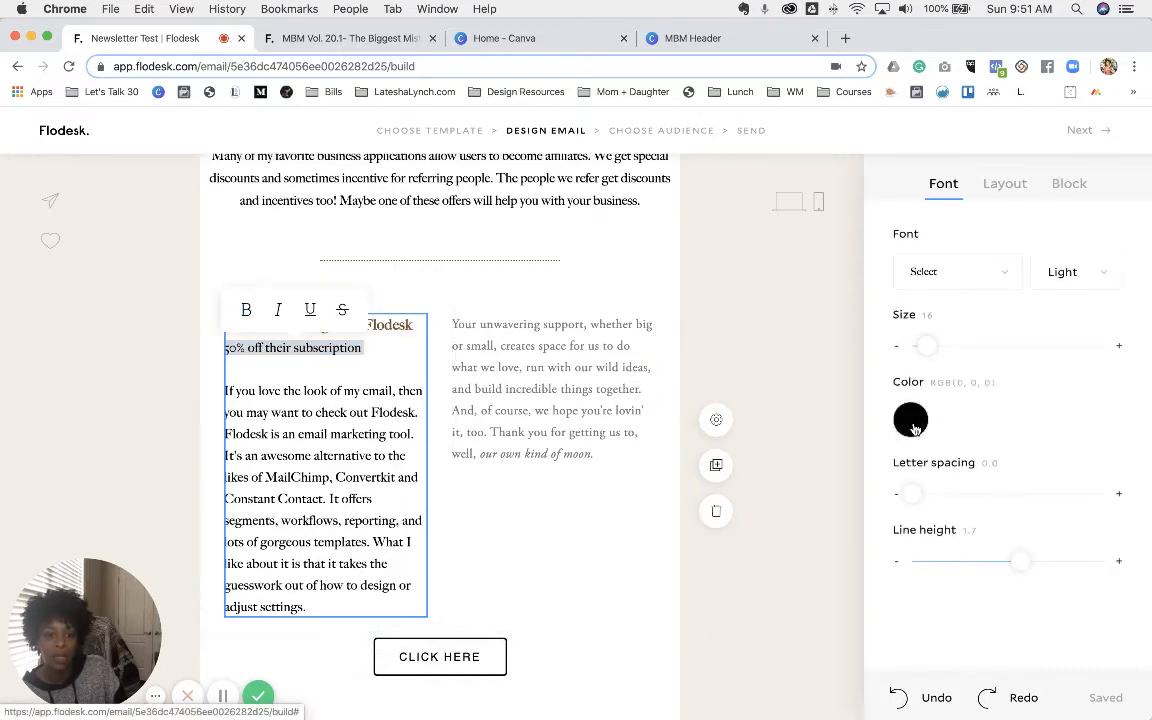
pyautogui.click(911, 421)
pyautogui.click(992, 341)
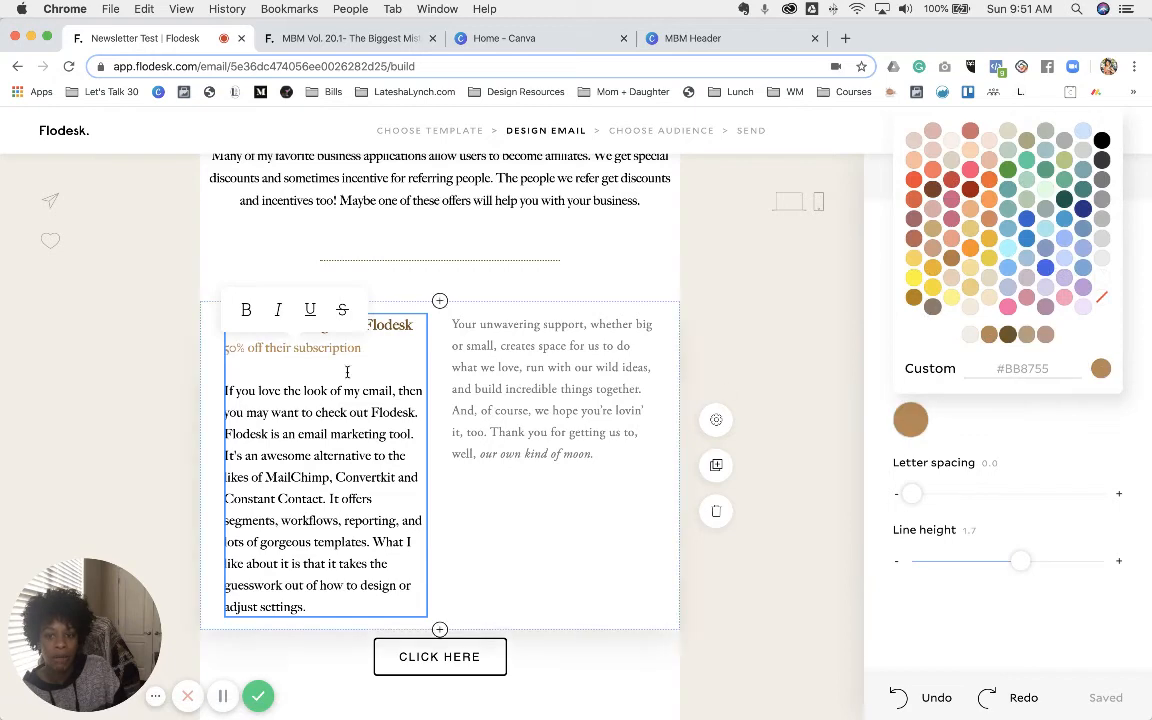
pyautogui.click(375, 407)
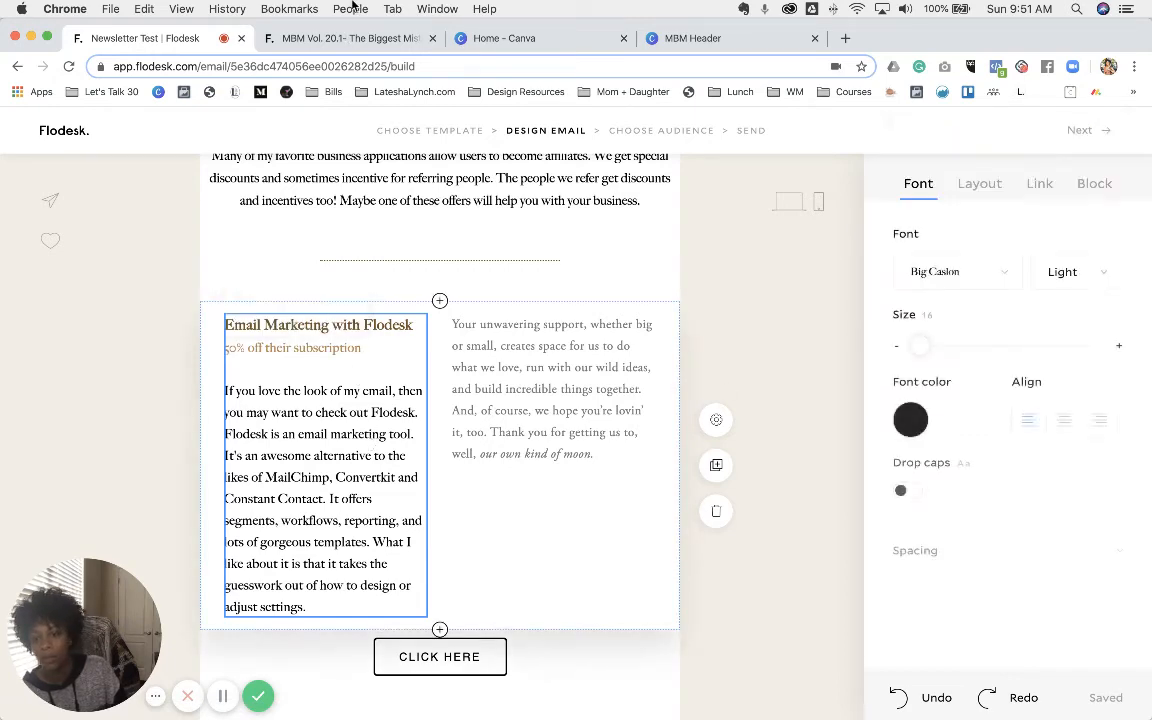
pyautogui.click(351, 37)
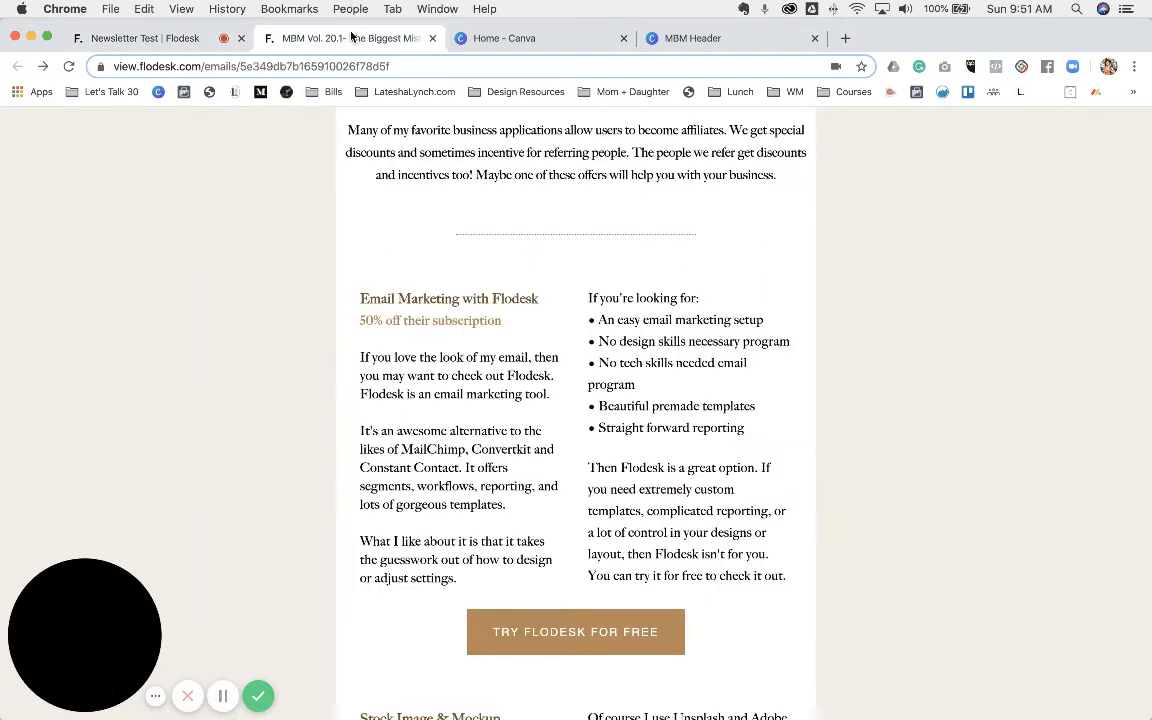
pyautogui.click(130, 38)
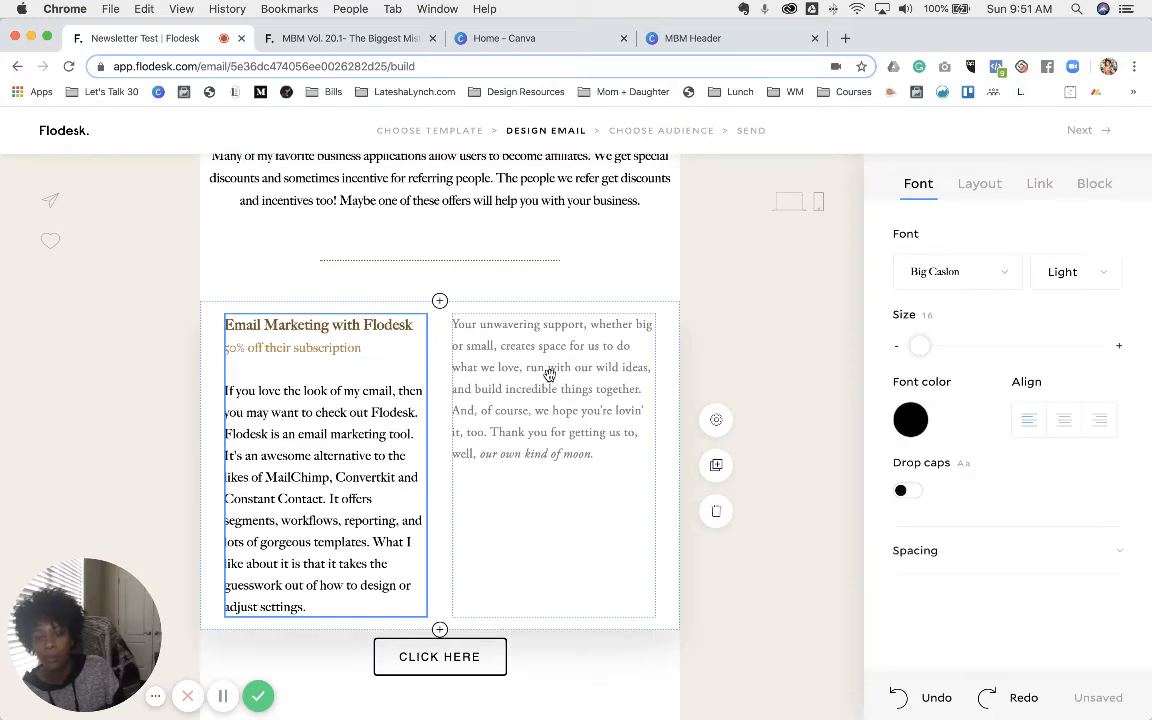
# - Copy the right column's 'If you're looking for:' text from the sent newsletter
pyautogui.click(345, 38)
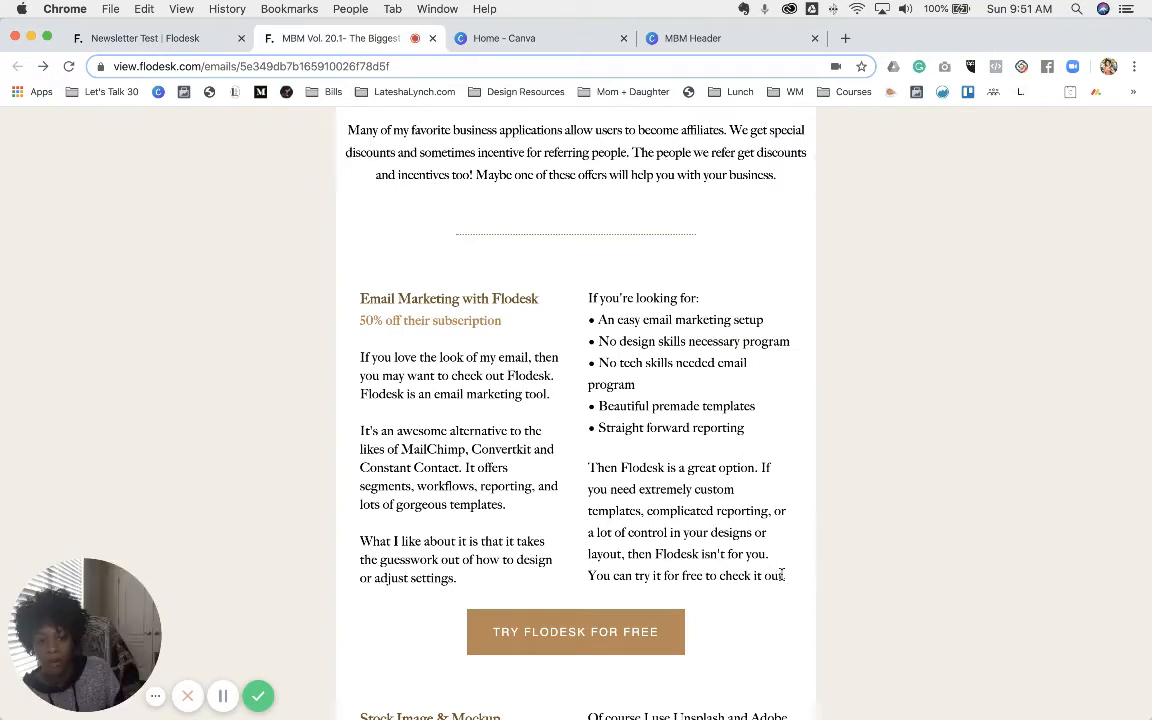
pyautogui.moveTo(792, 581); pyautogui.dragTo(591, 299)
pyautogui.rightClick(604, 306)
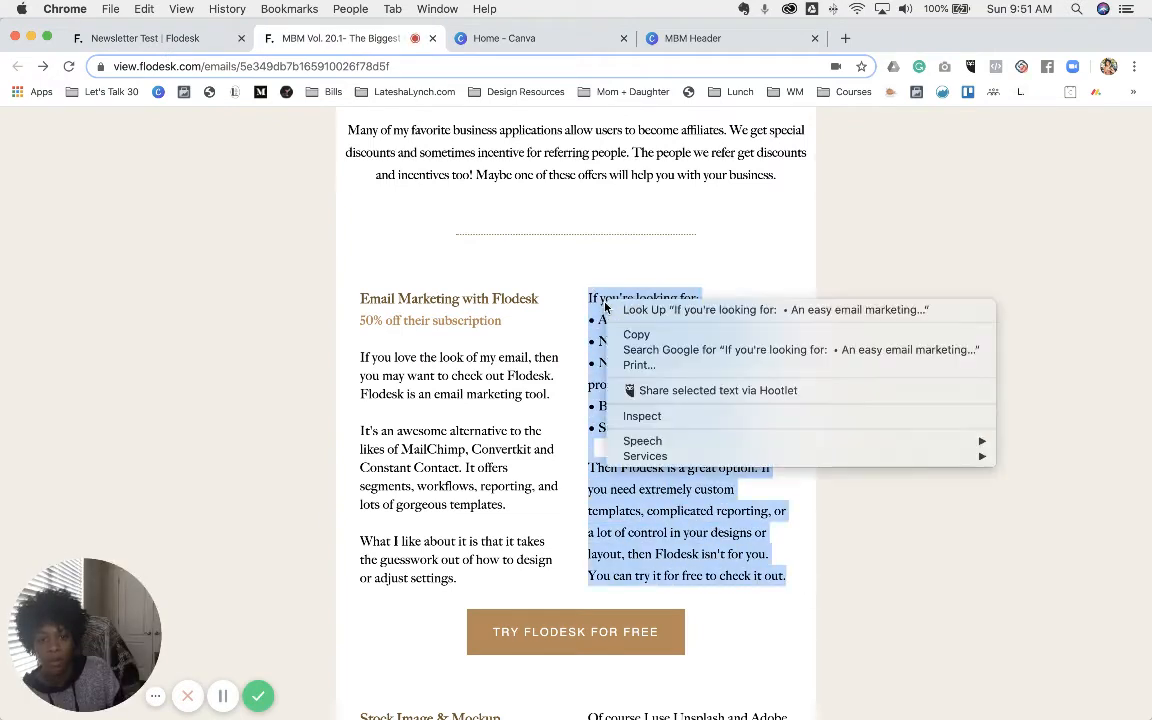
pyautogui.click(636, 334)
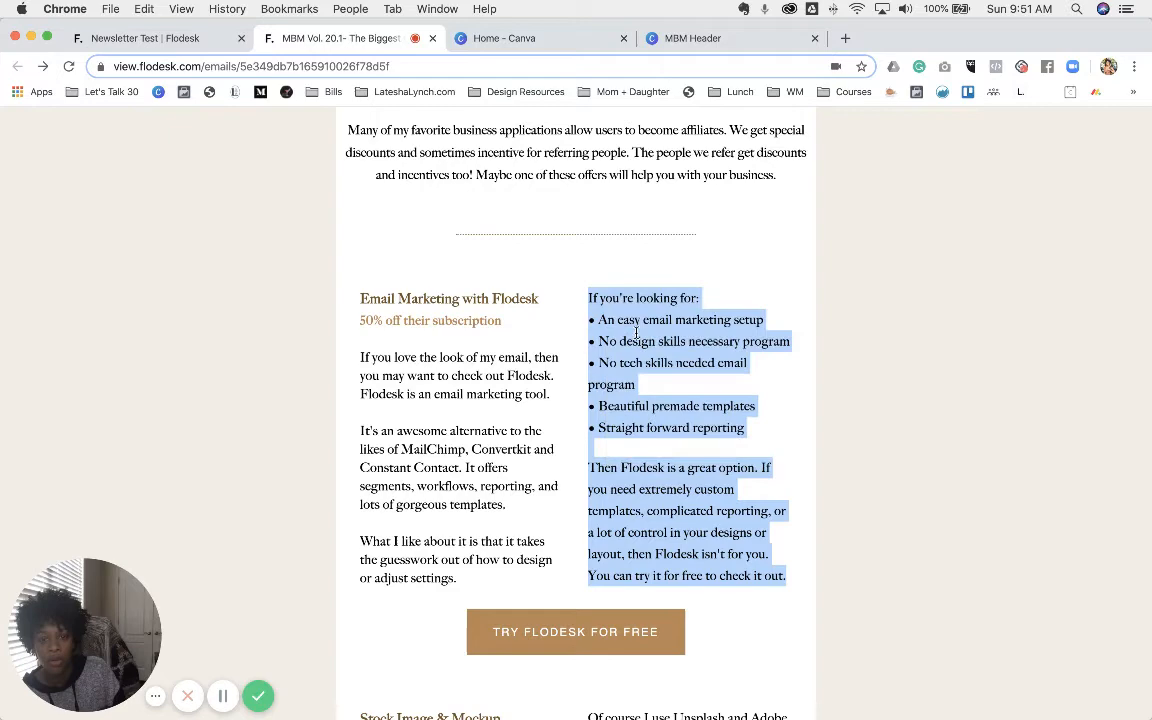
# - Back in the editor, select the right column's entire placeholder paragraph
pyautogui.click(198, 38)
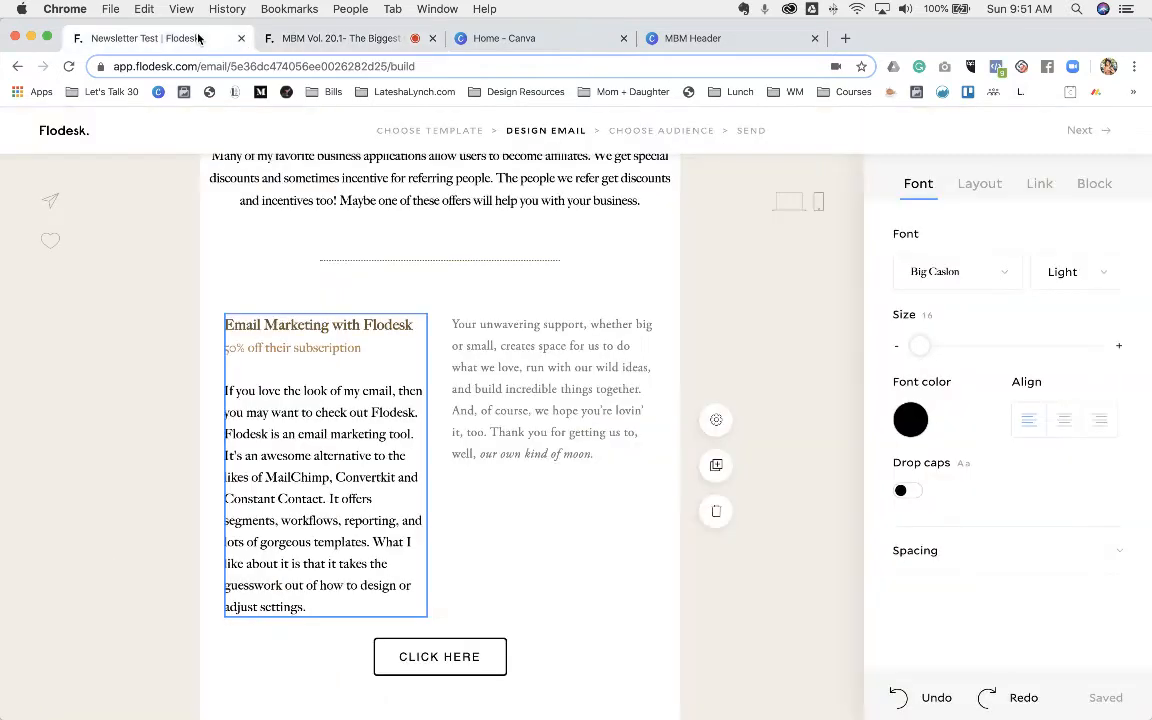
pyautogui.click(538, 387)
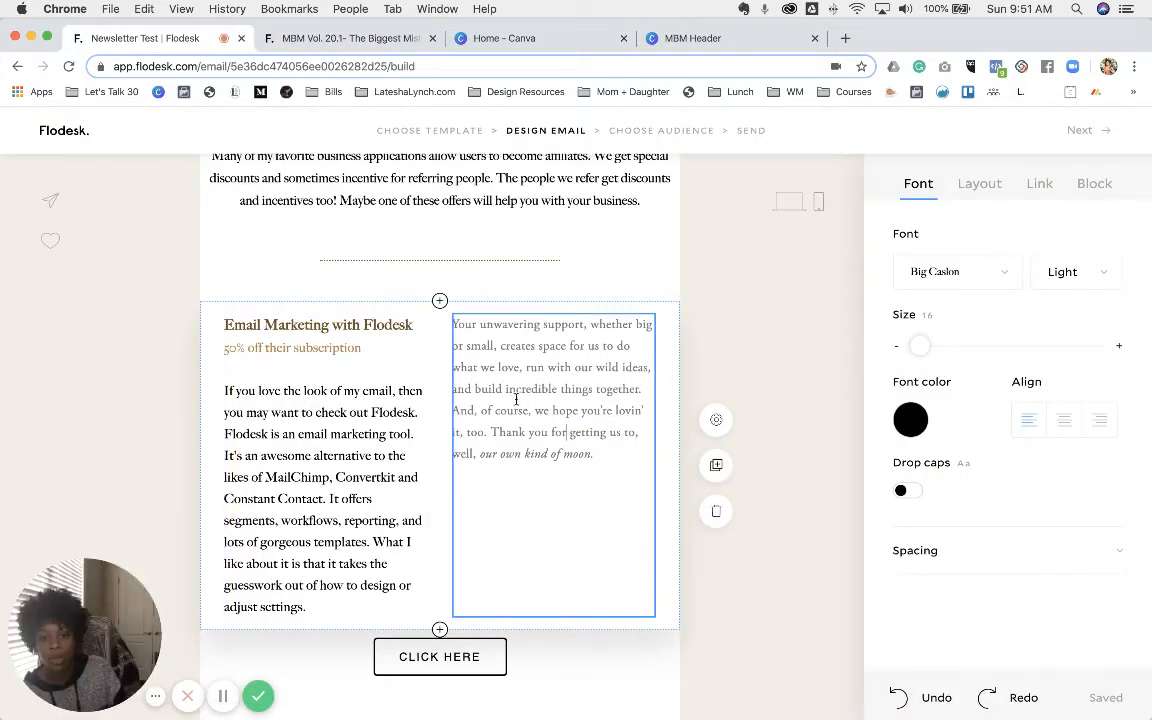
pyautogui.moveTo(606, 457); pyautogui.dragTo(456, 330)
pyautogui.click(618, 467)
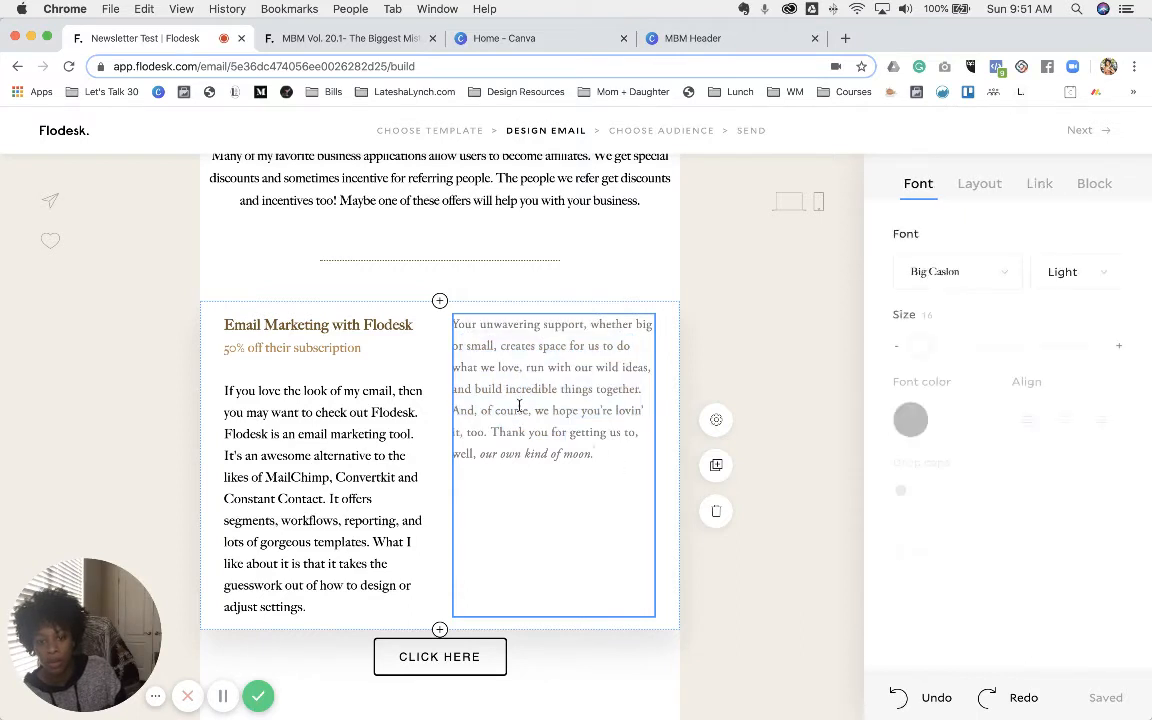
pyautogui.keyDown('shift'); pyautogui.click(450, 327); pyautogui.keyUp('shift')
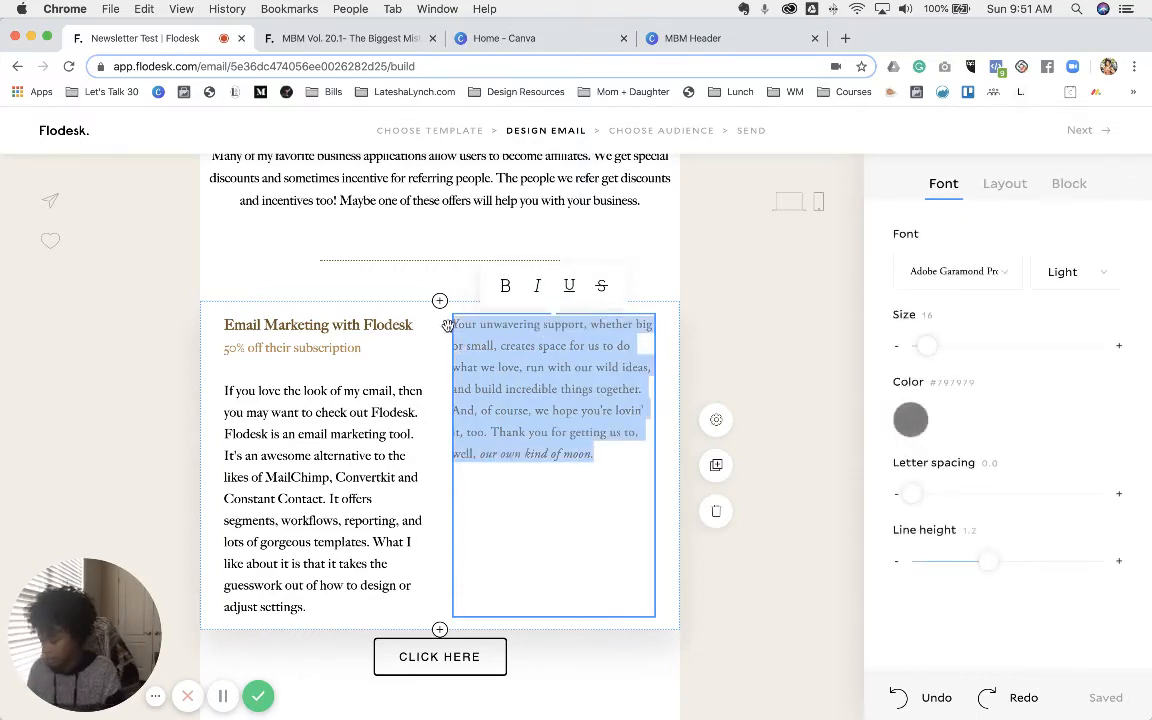
# - Paste the 'If you're looking for:' list over the placeholder, each bullet and 'Then Flodesk' on separate lines
pyautogui.press('super+v')
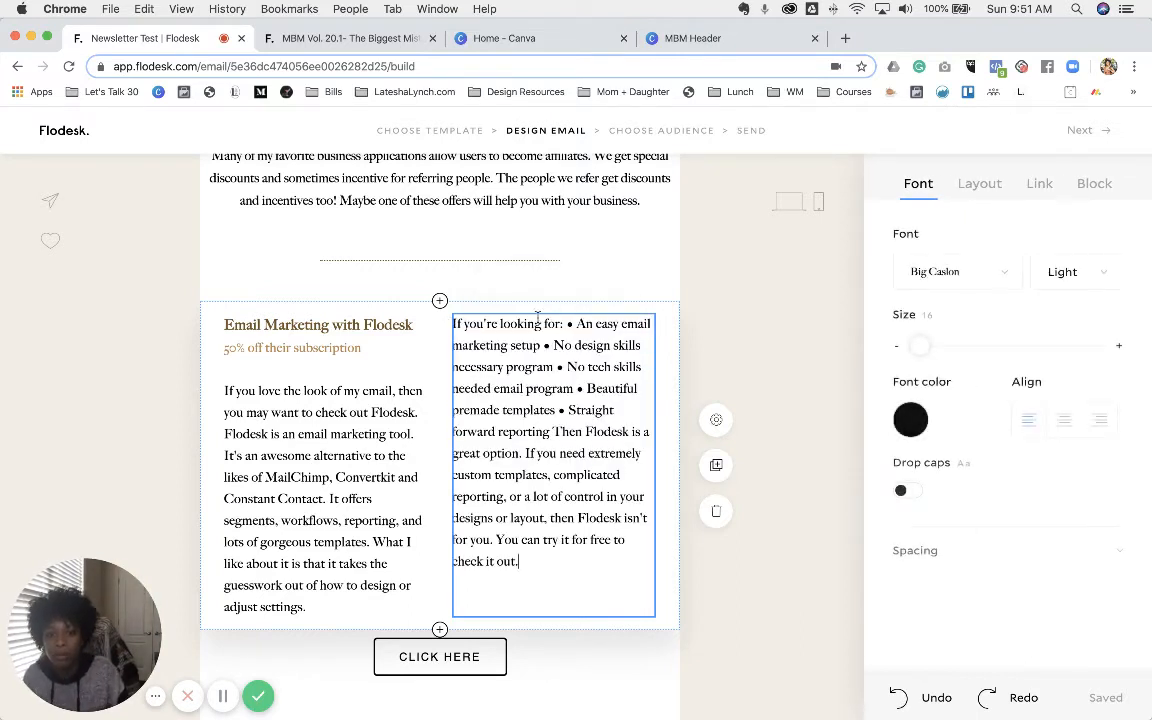
pyautogui.press('Return')
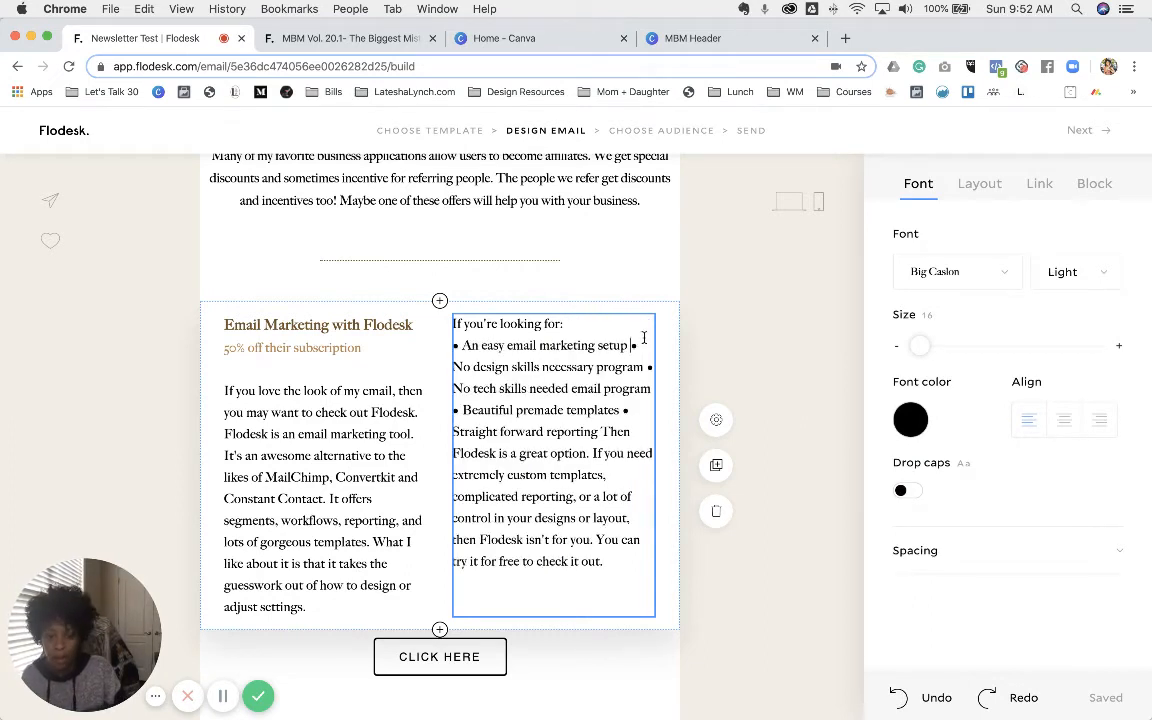
pyautogui.press('Return')
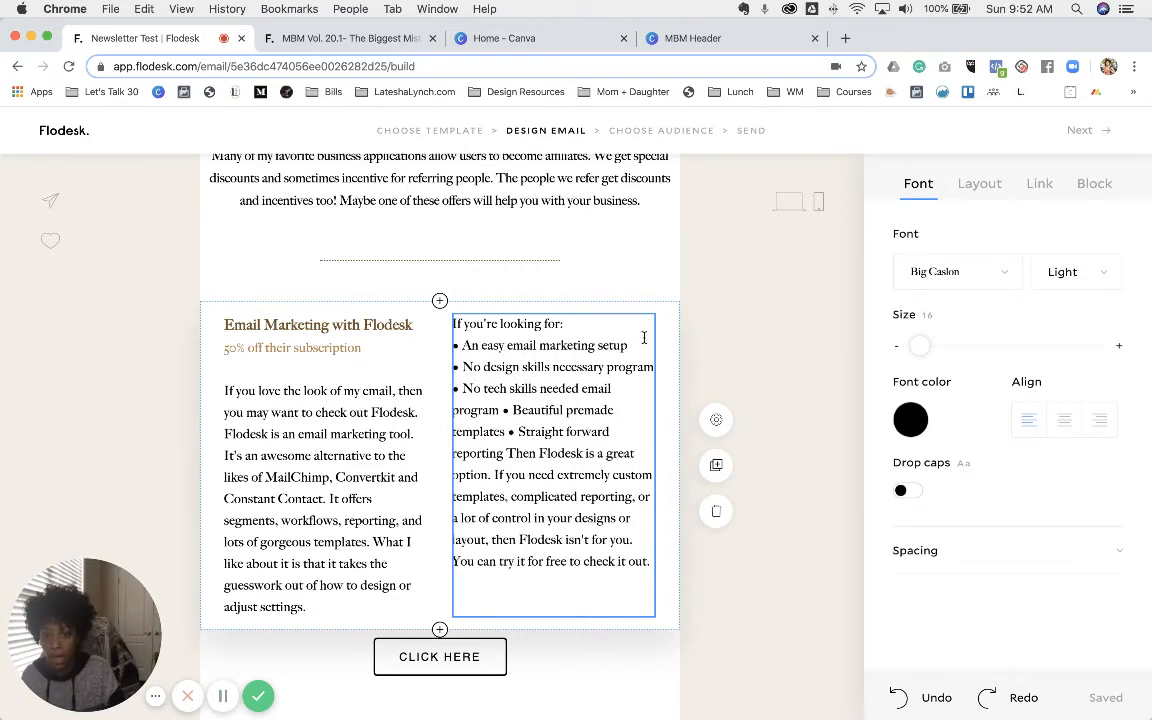
pyautogui.click(505, 409)
pyautogui.press('Return')
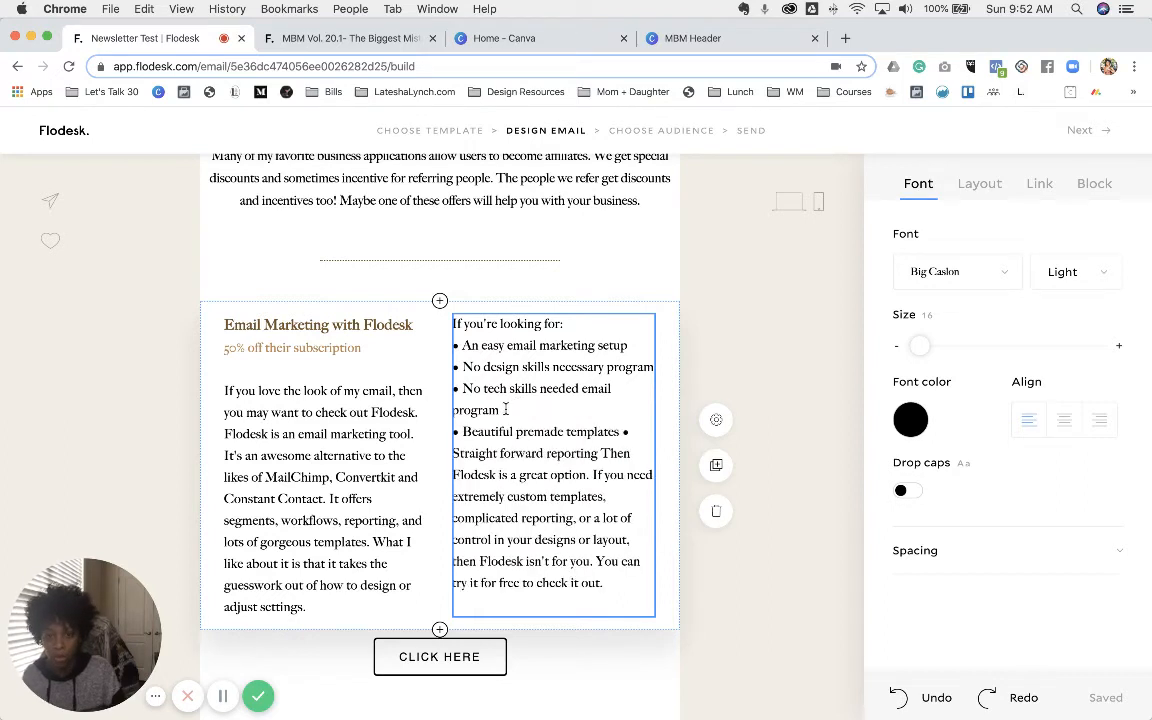
pyautogui.click(626, 431)
pyautogui.press('Return')
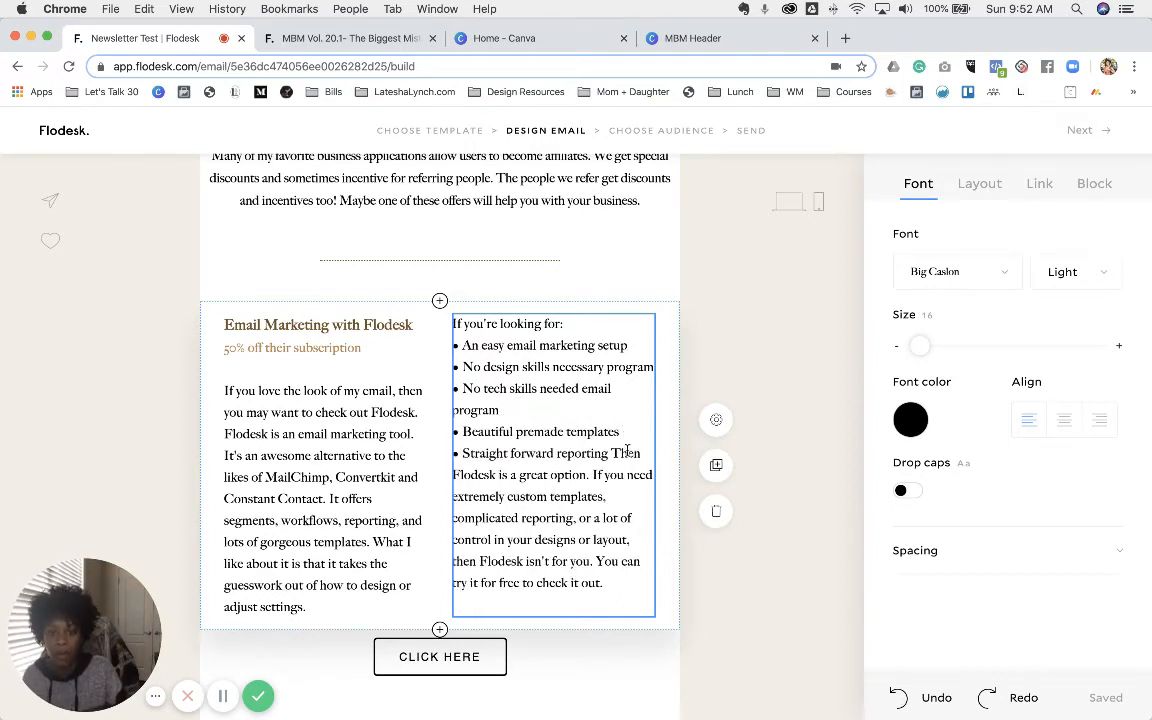
pyautogui.click(615, 452)
pyautogui.press('Return')
pyautogui.press('Return')
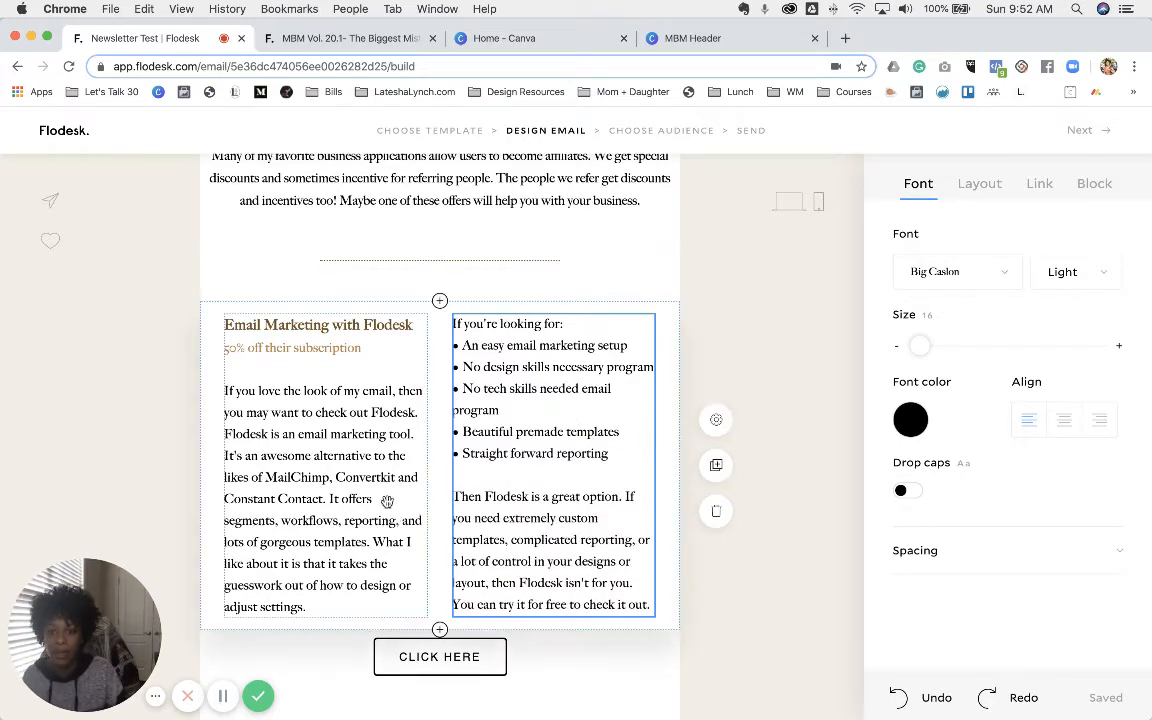
pyautogui.click(337, 39)
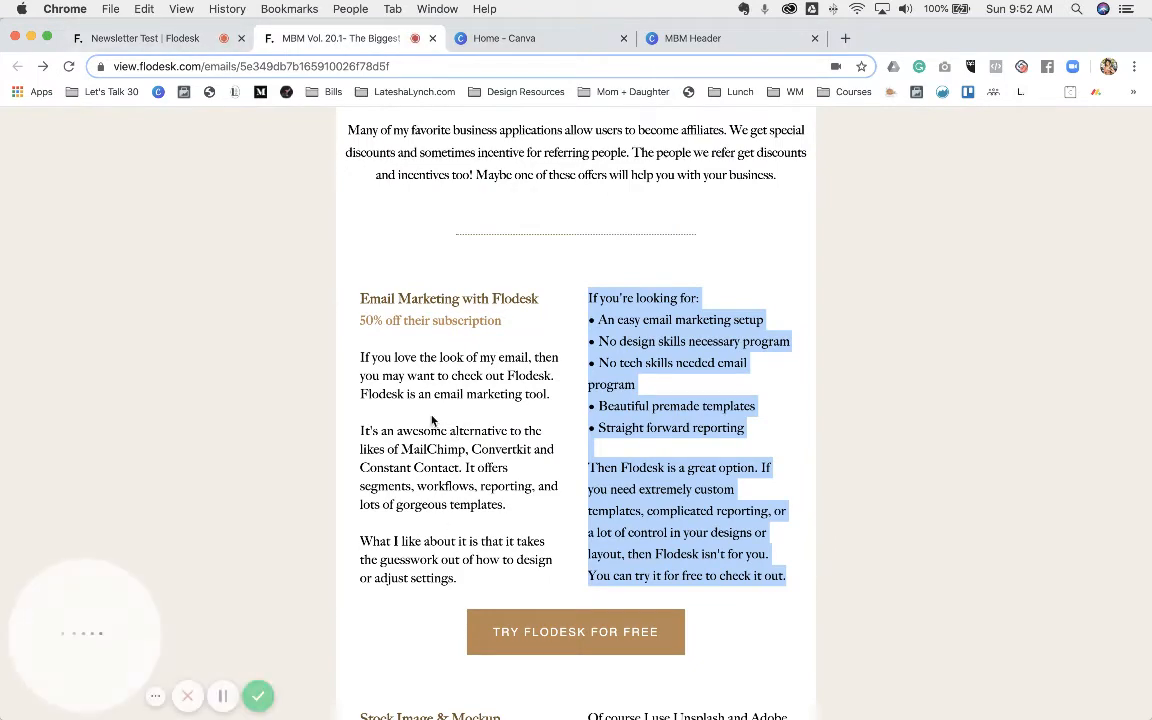
# - Add blank lines in the left column before the alternative paragraph and 'What I like about it'
pyautogui.click(181, 38)
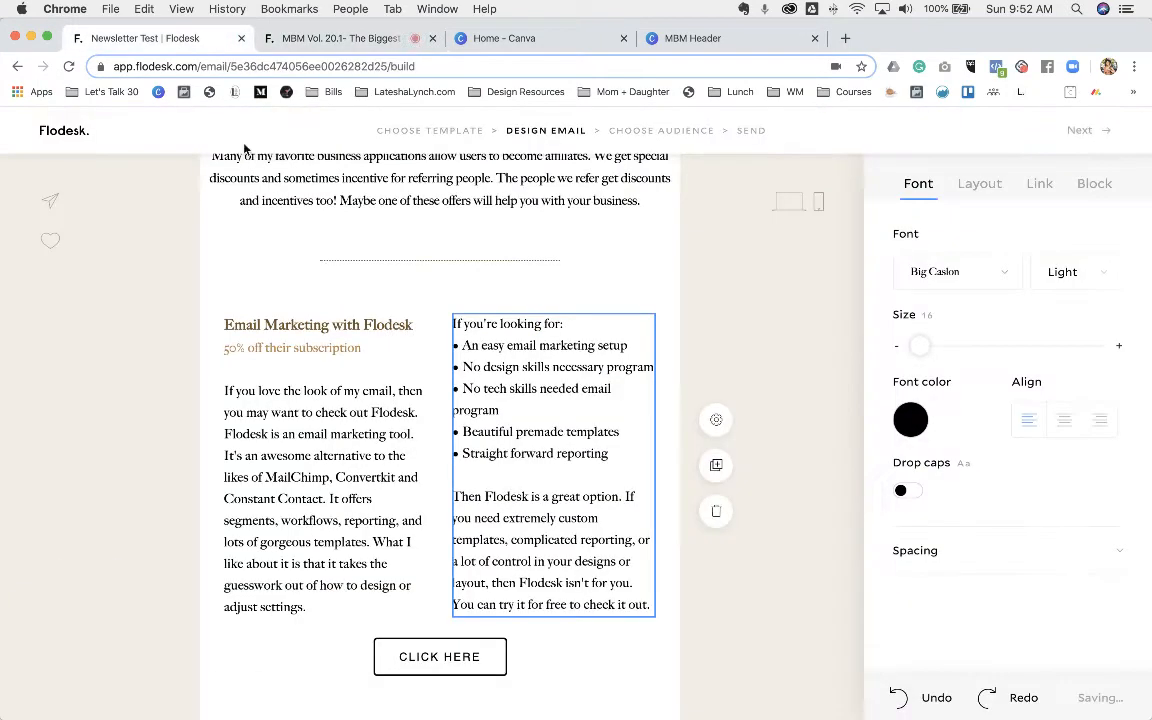
pyautogui.click(408, 433)
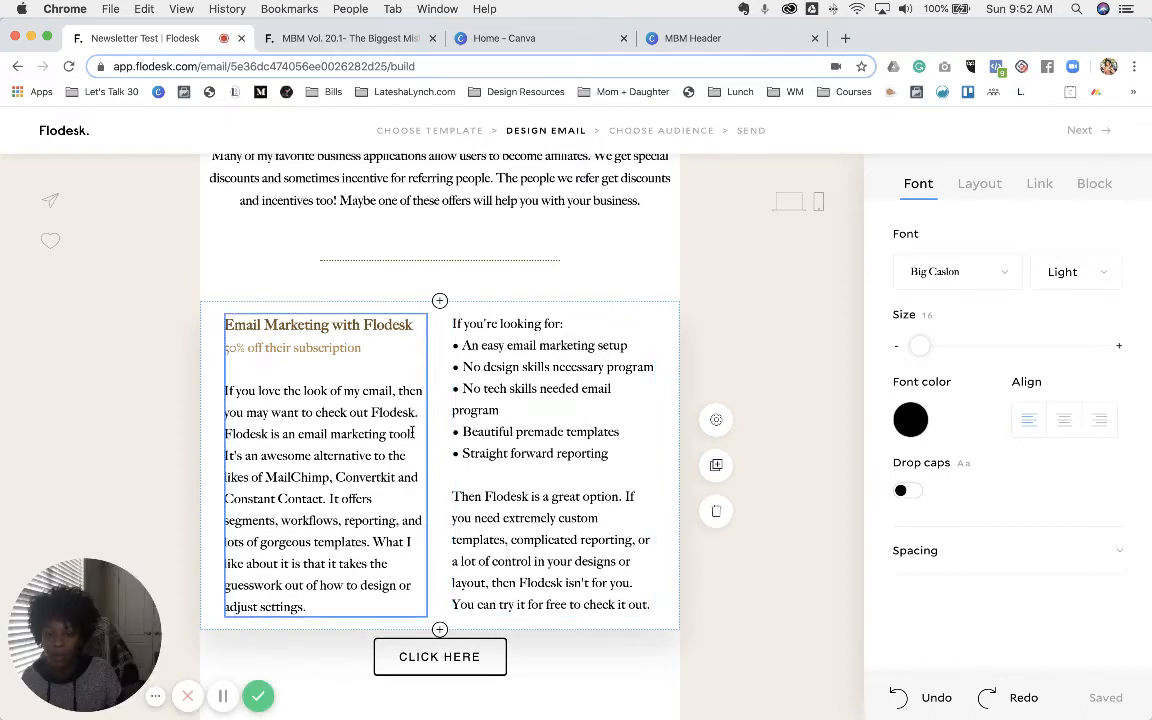
pyautogui.press('Return')
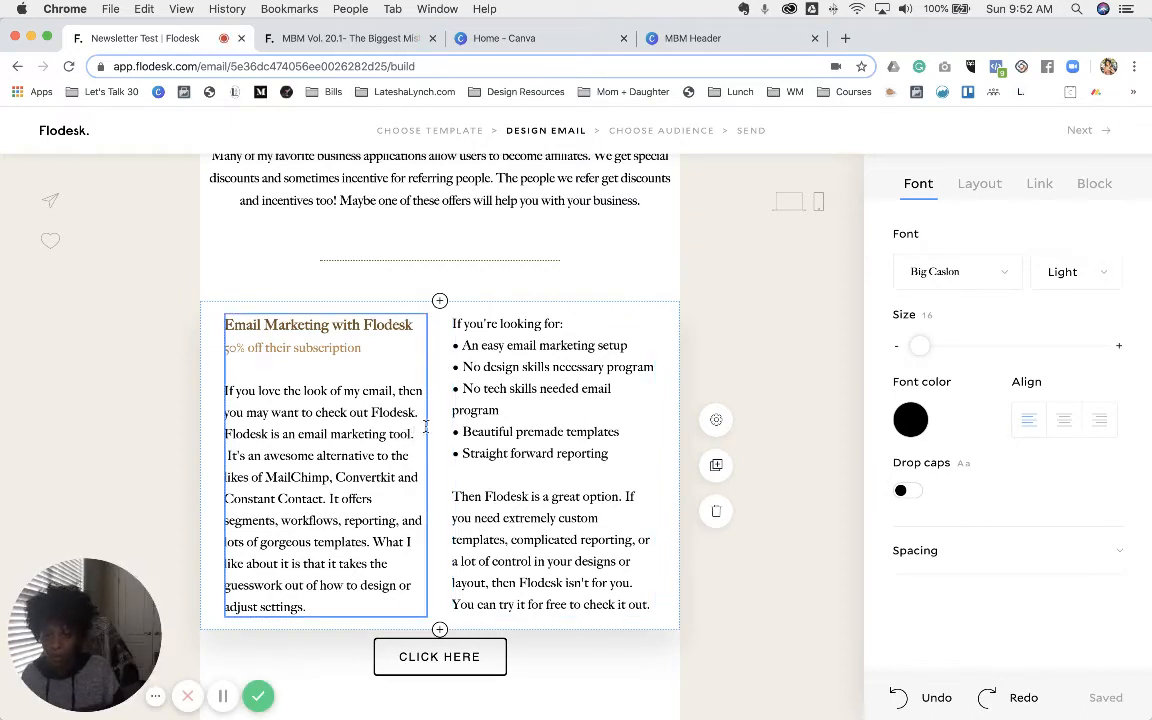
pyautogui.press('Return')
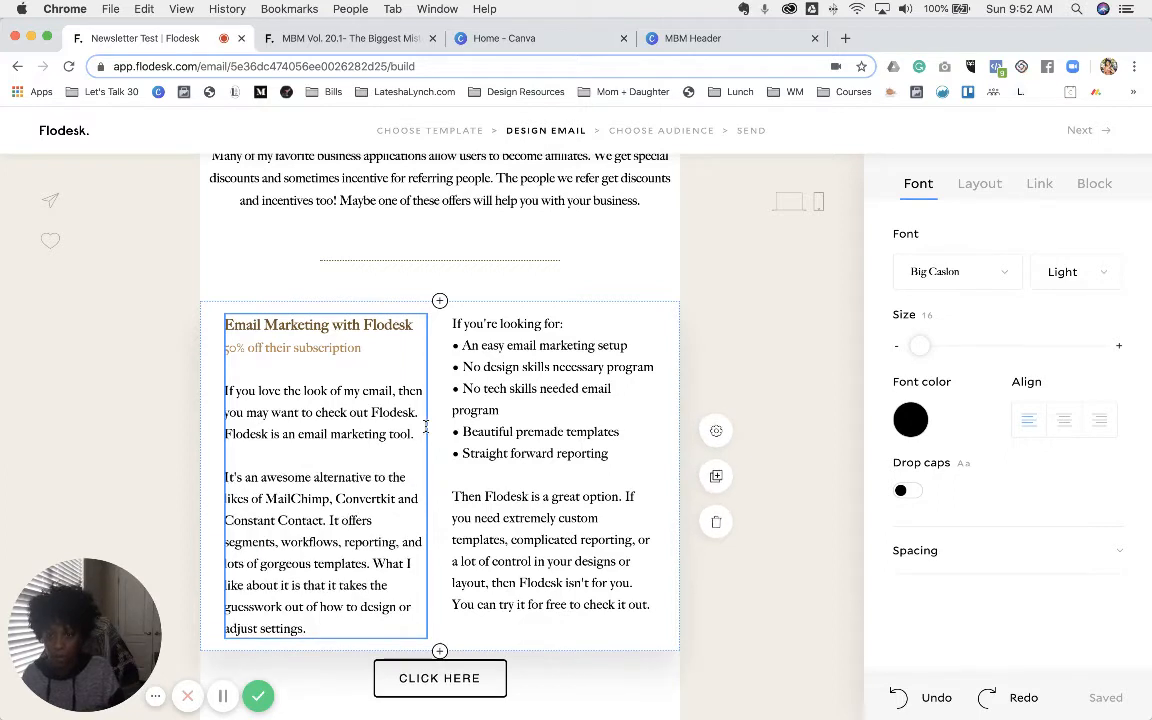
pyautogui.click(373, 563)
pyautogui.press('Return')
pyautogui.press('Return')
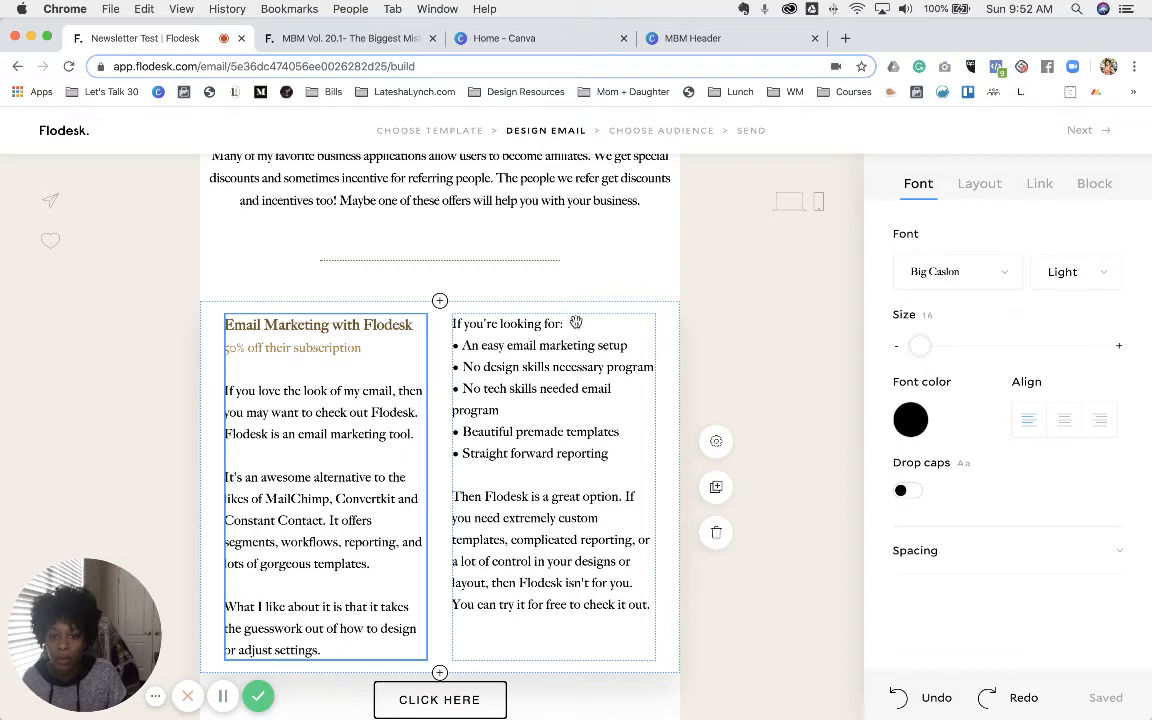
# - Add blank lines in the right column after 'If you're looking for:' and before the free-trial sentence, then open a new tab
pyautogui.click(573, 323)
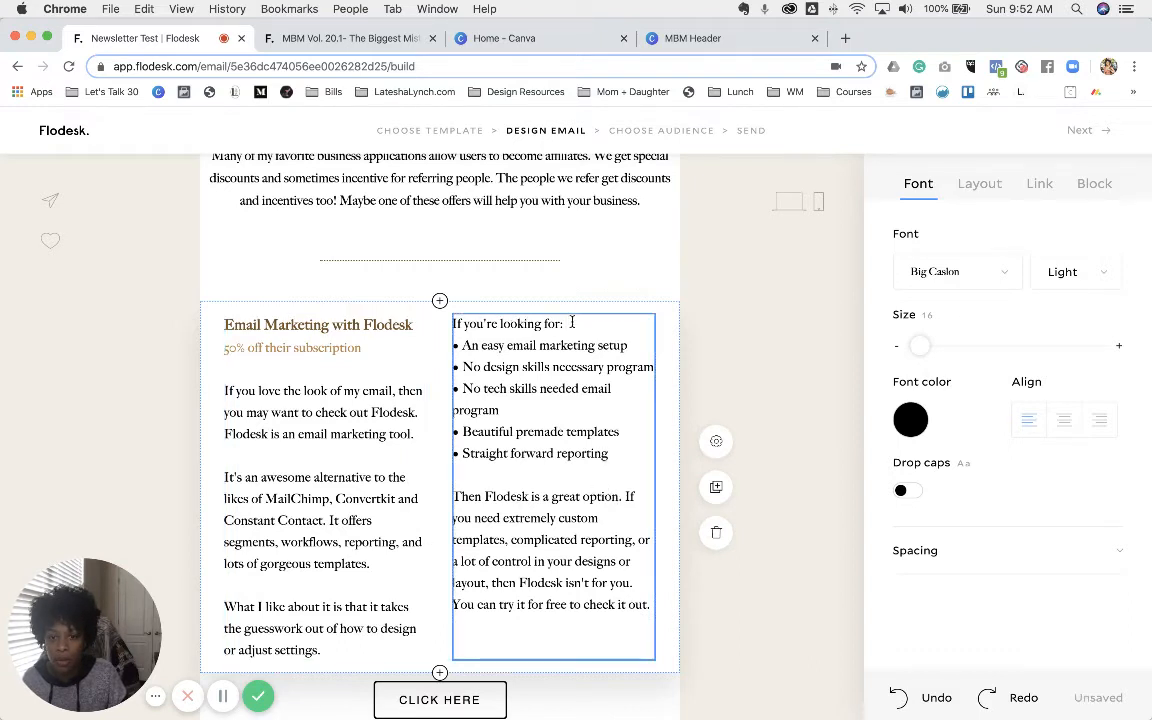
pyautogui.press('Return')
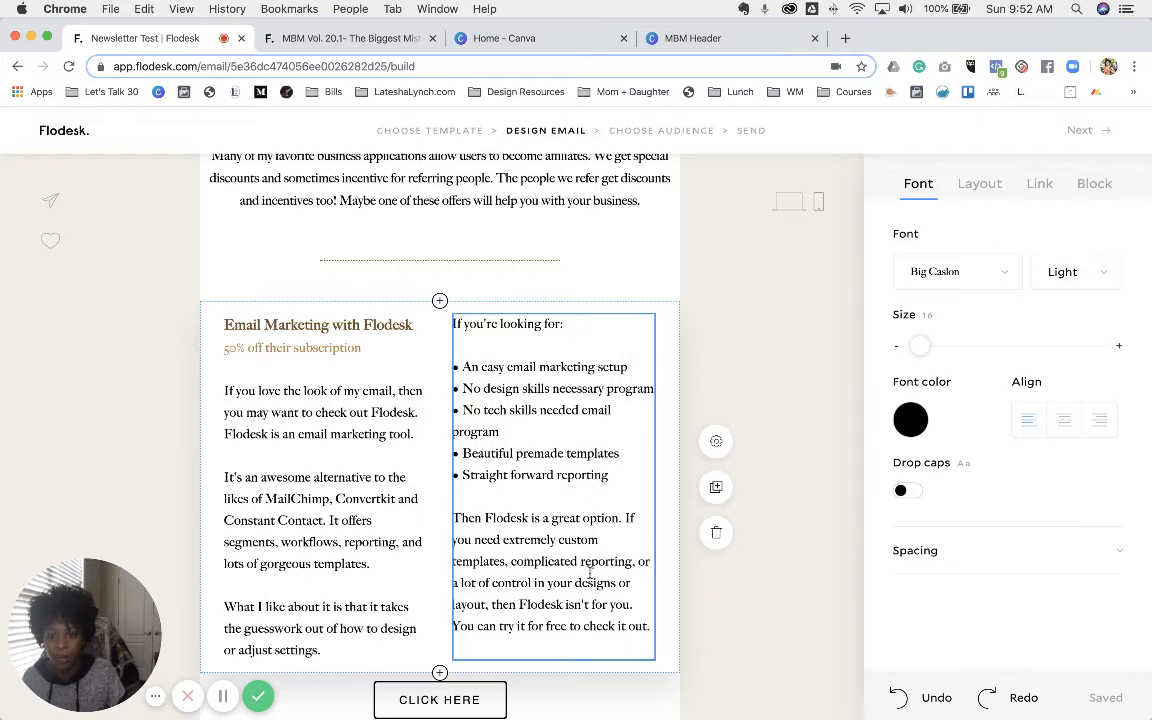
pyautogui.click(634, 604)
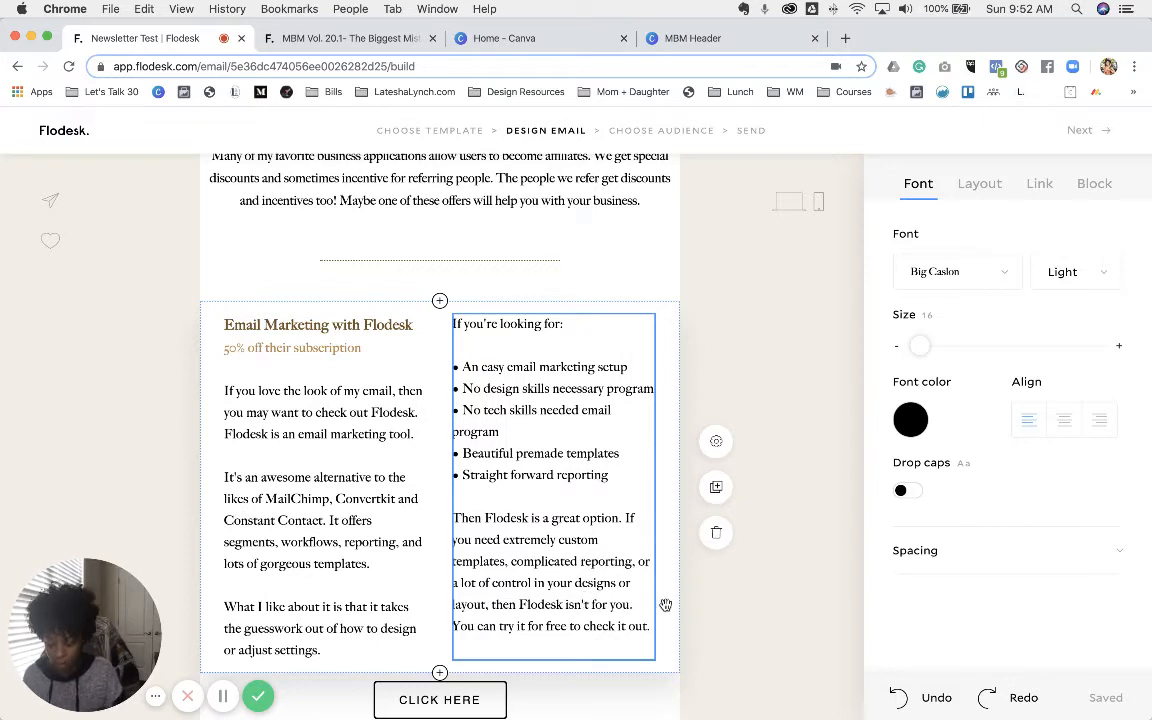
pyautogui.press('Return')
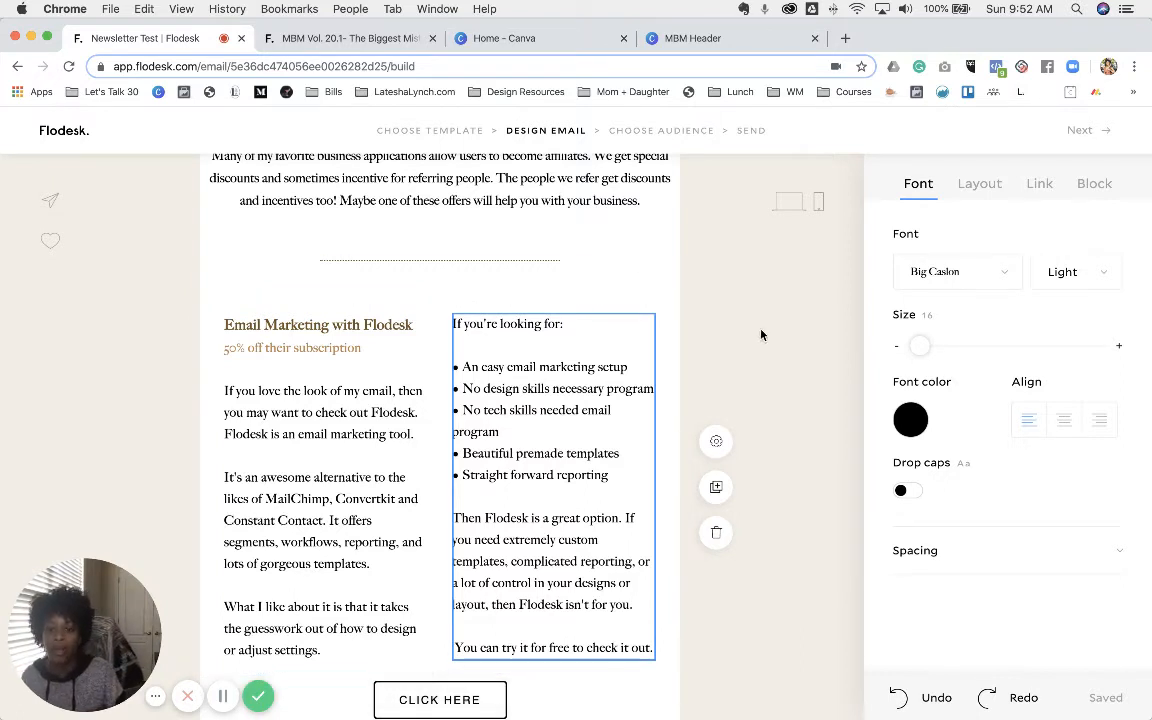
pyautogui.click(846, 38)
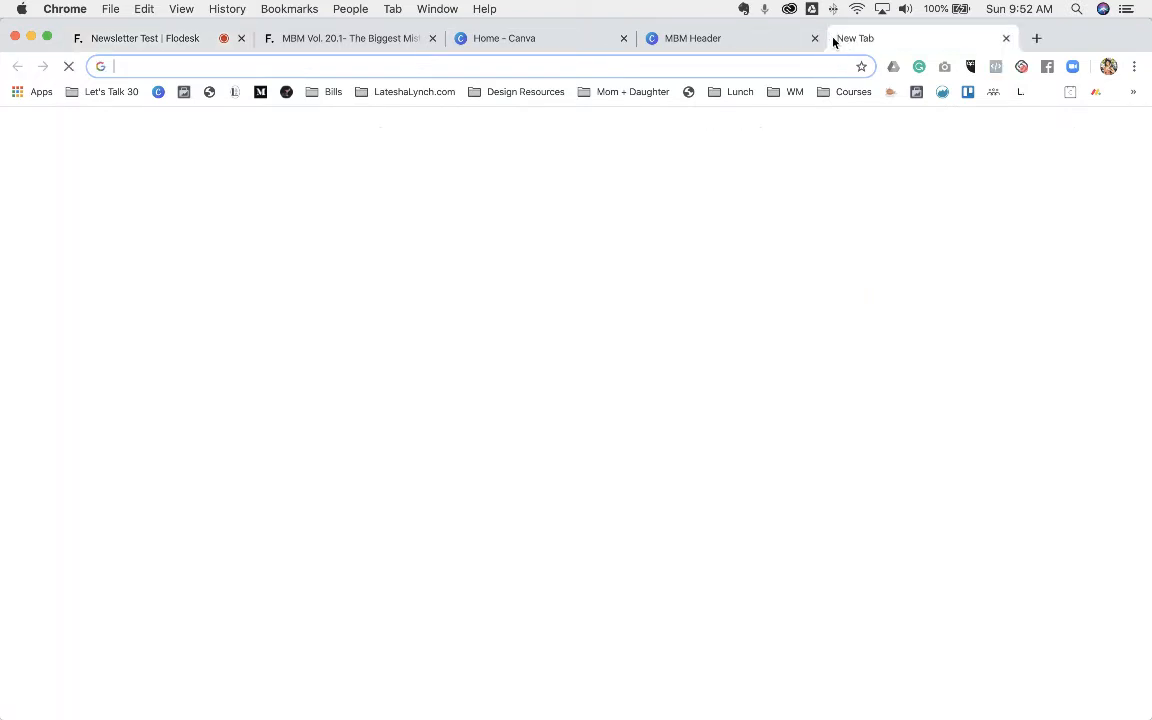
# - Copy the circled star from CoolSymbol's Stars Symbols via the Design Resources bookmark, then return to Flodesk
pyautogui.click(507, 96)
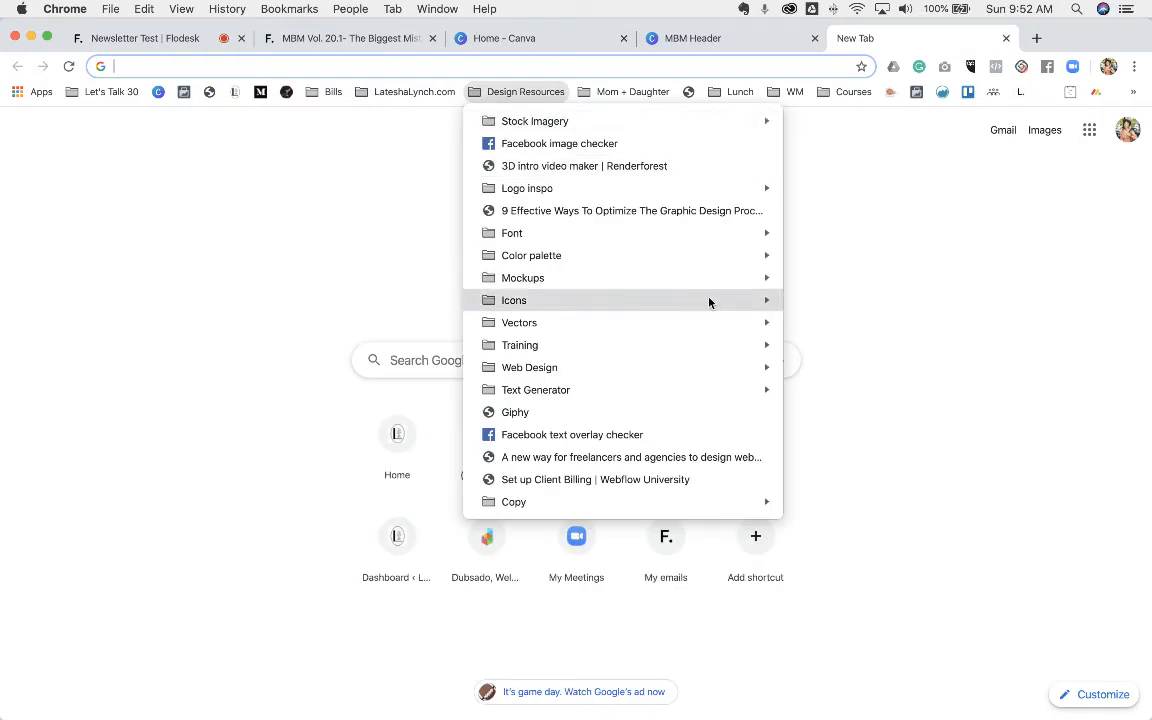
pyautogui.moveTo(709, 301)
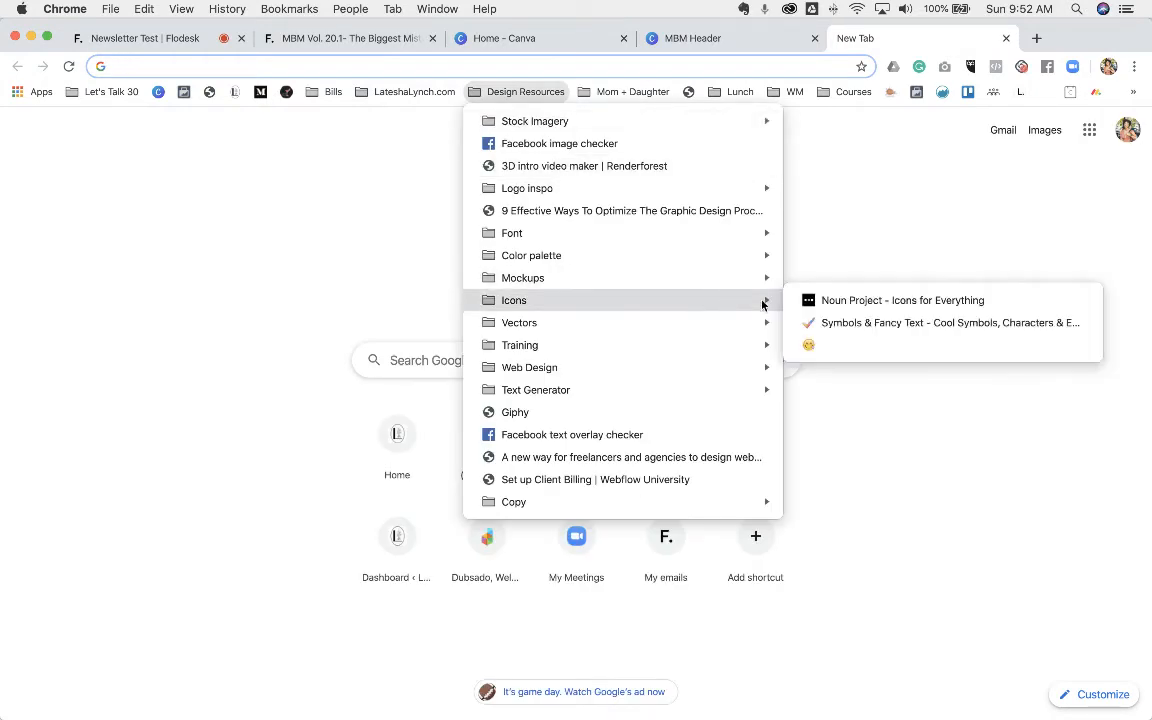
pyautogui.click(851, 323)
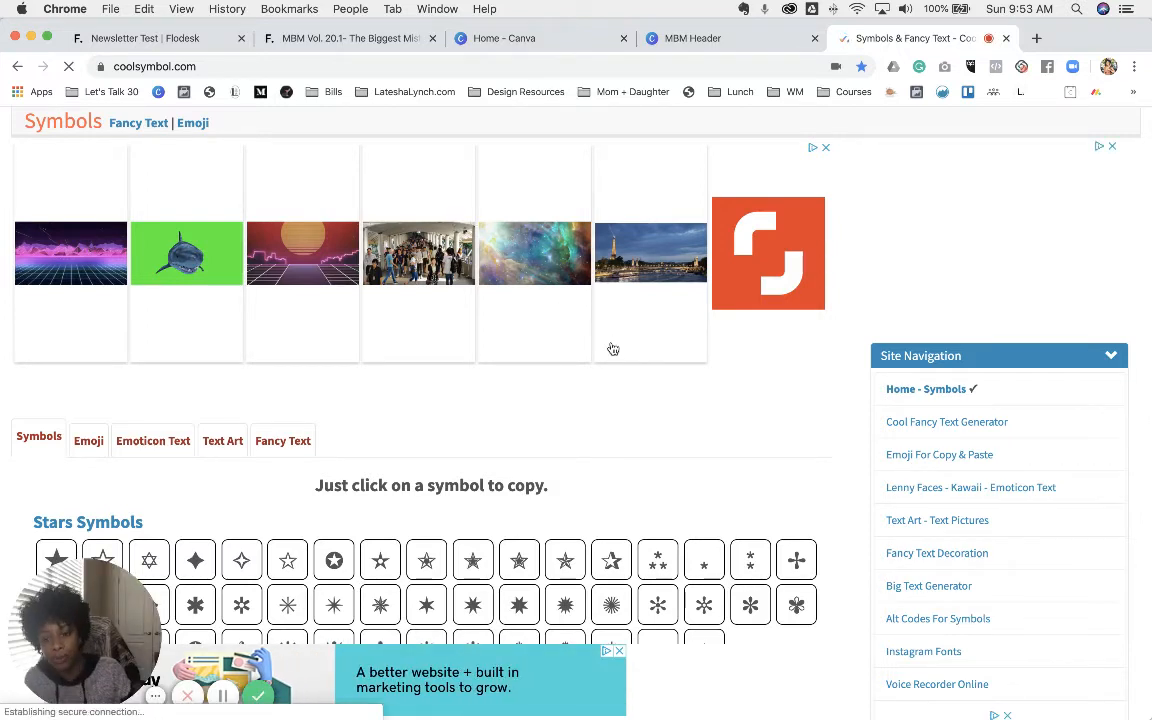
pyautogui.scroll(-3, 613, 348)
pyautogui.scroll(-3, 613, 348)
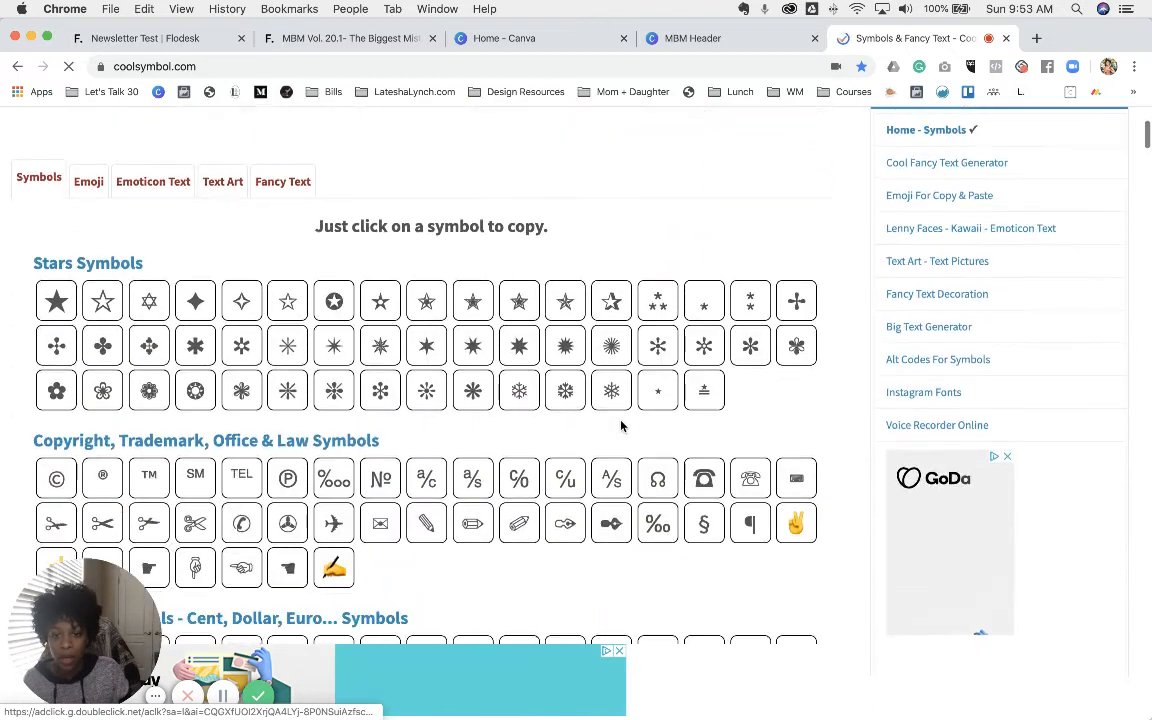
pyautogui.scroll(-3, 609, 398)
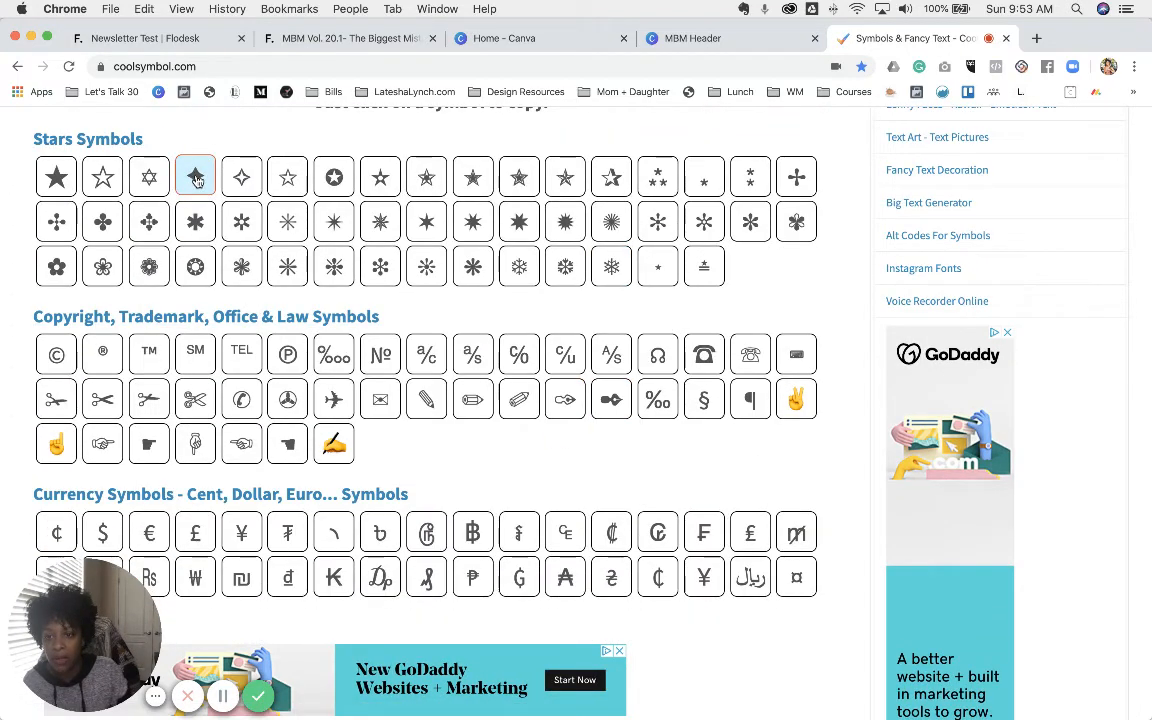
pyautogui.click(196, 267)
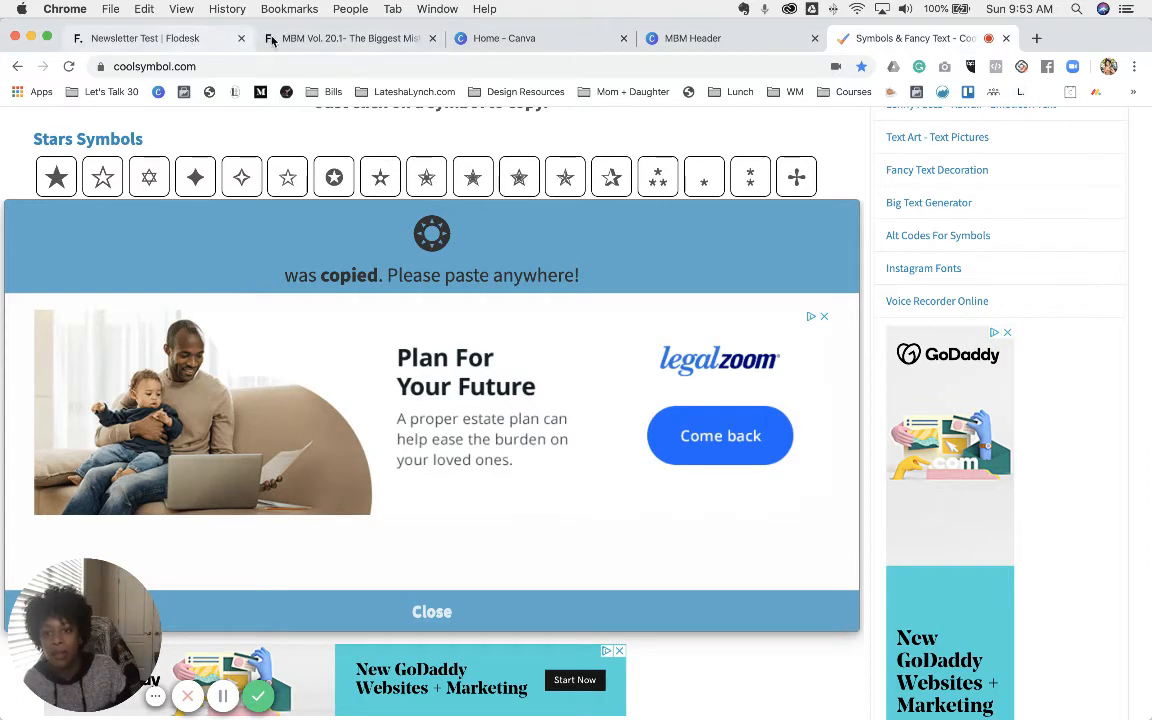
pyautogui.click(151, 41)
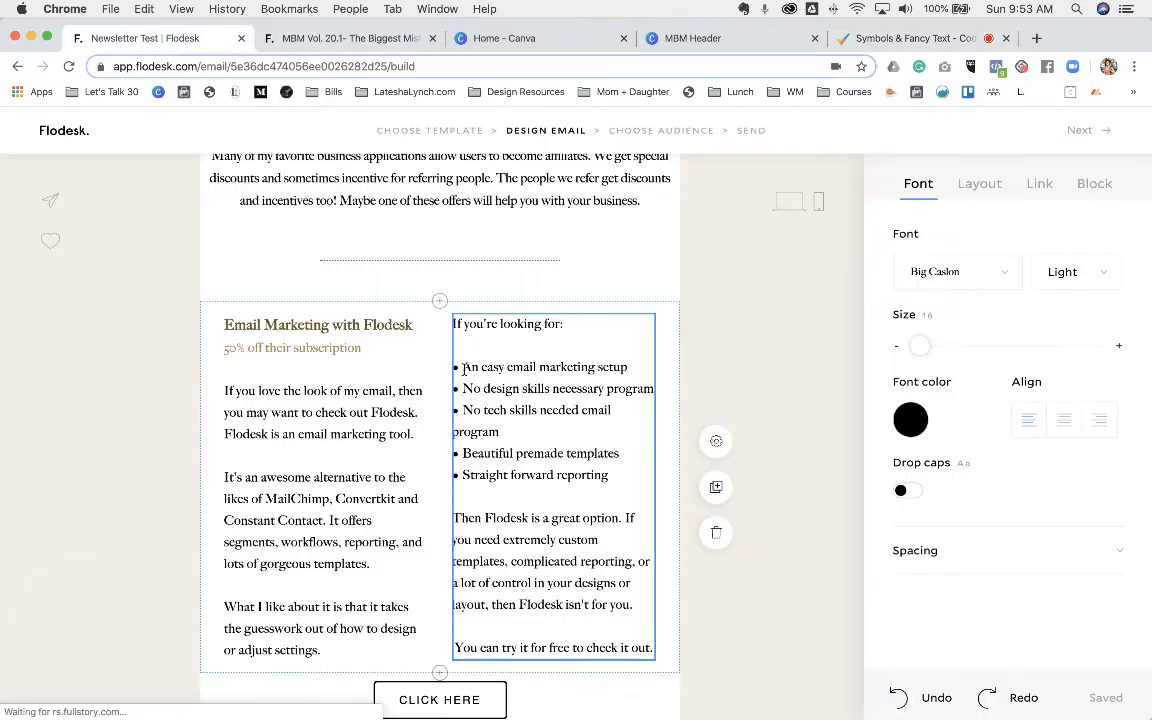
# - Swap the bullets before No design skills, No tech skills, Beautiful premade templates and Straight forward reporting for the star
pyautogui.click(452, 367)
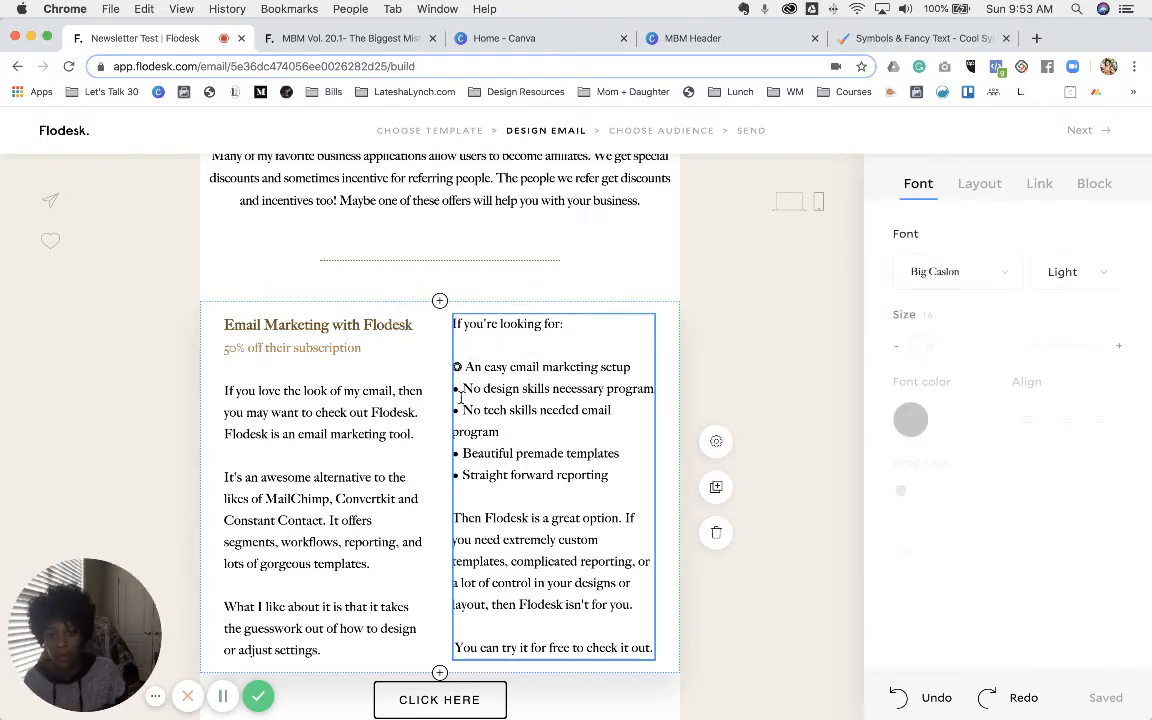
pyautogui.click(453, 388)
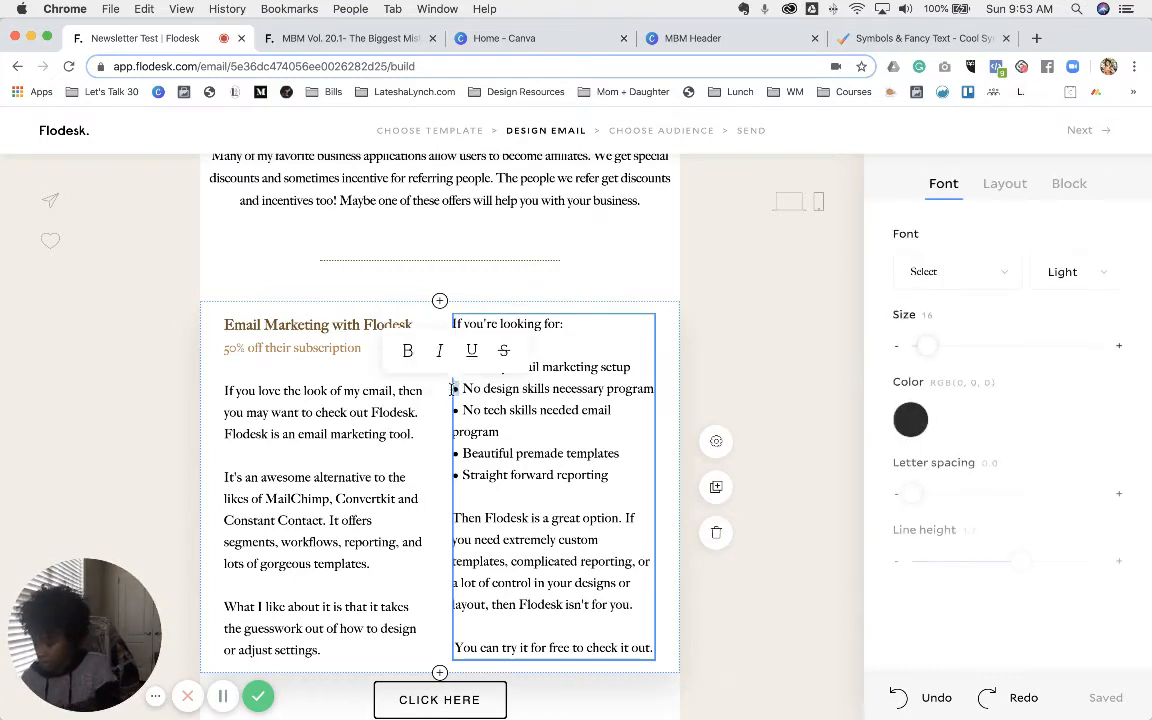
pyautogui.write('✪')
pyautogui.doubleClick(506, 410)
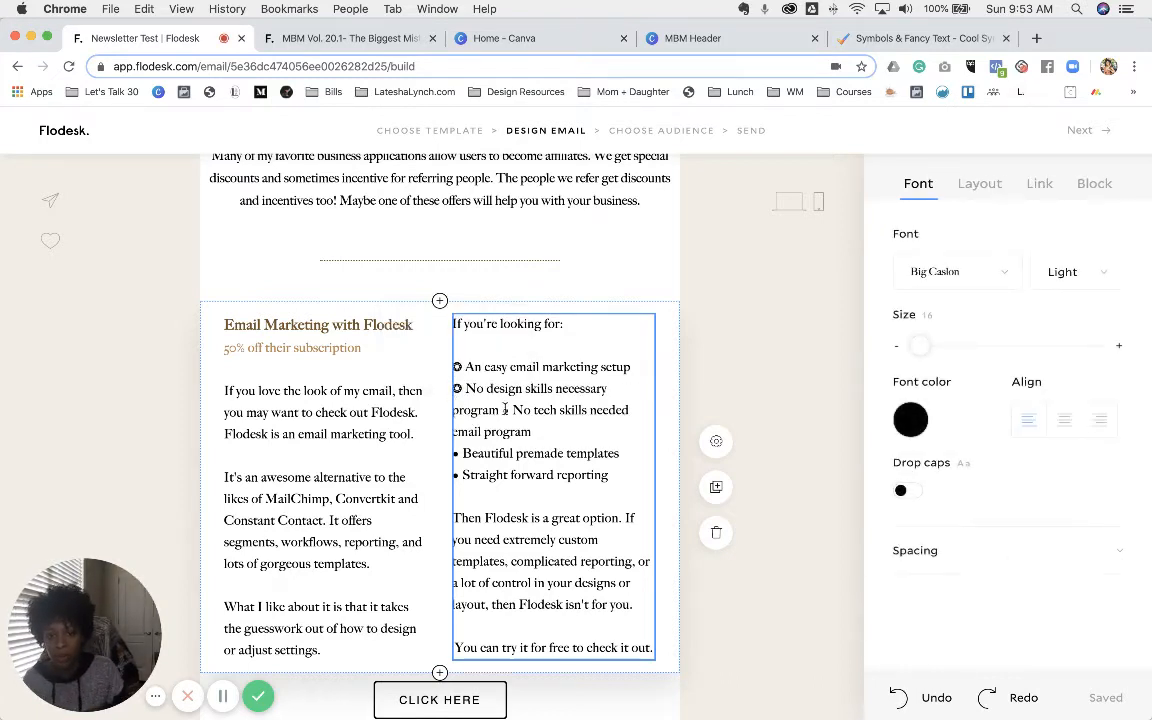
pyautogui.press('super+v')
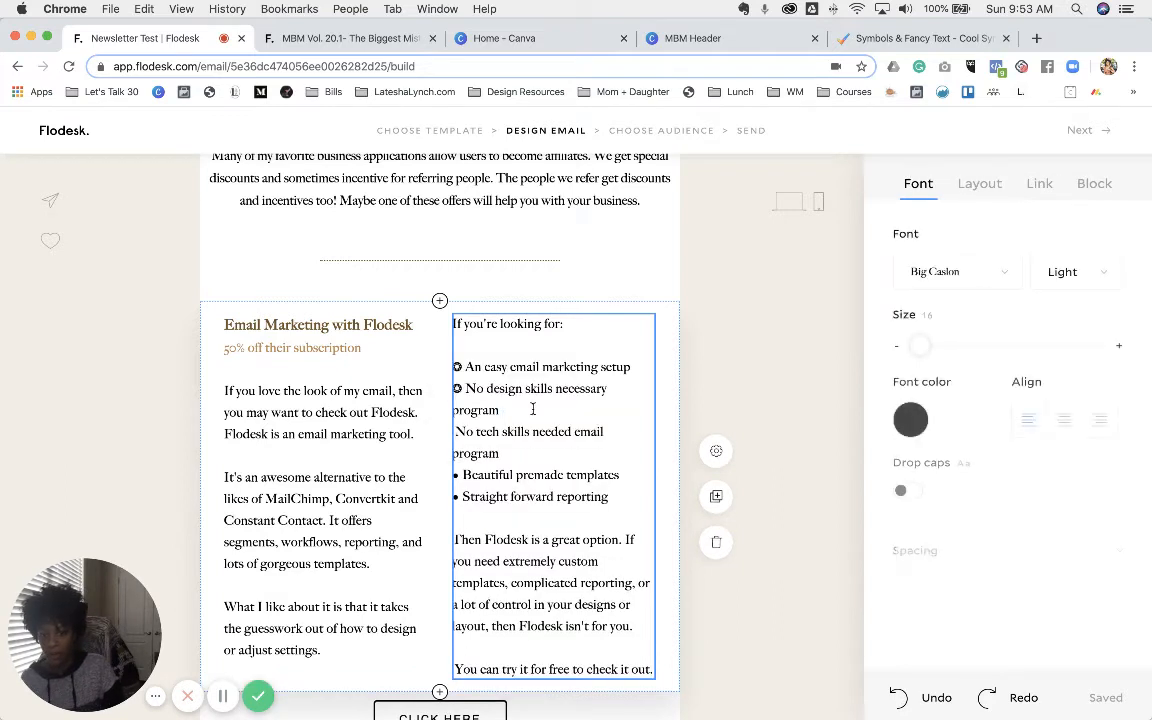
pyautogui.write('✪')
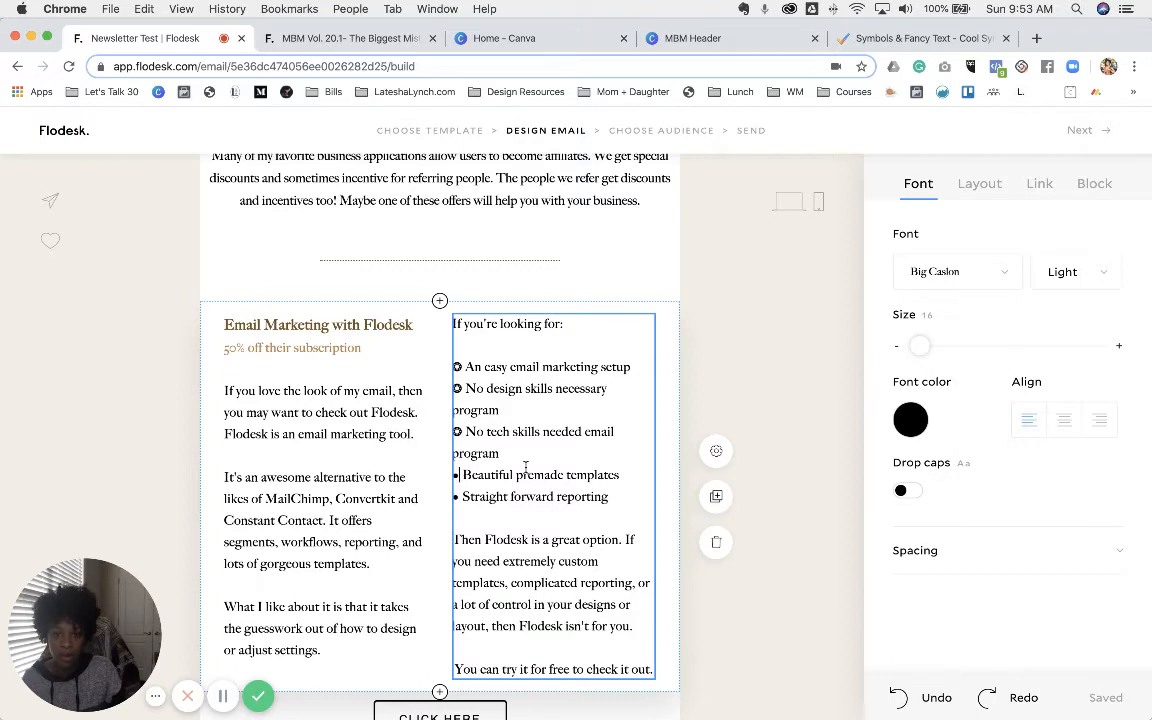
pyautogui.press('BackSpace')
pyautogui.write('✪')
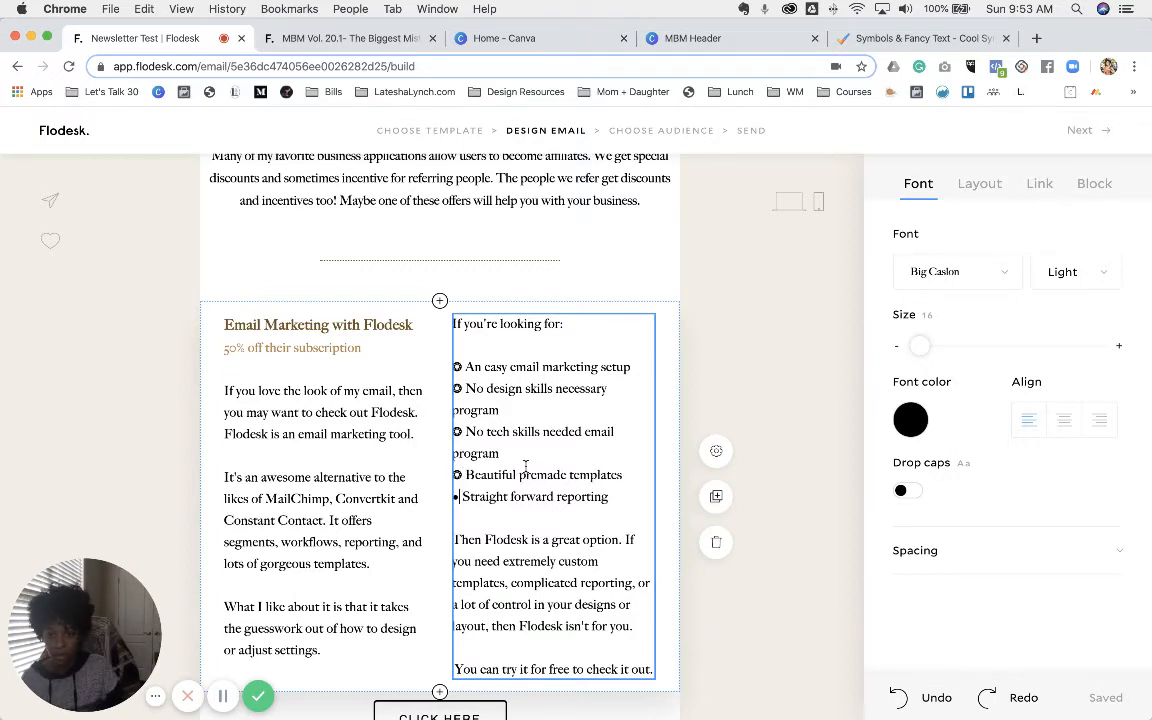
pyautogui.press('BackSpace')
pyautogui.write('✪')
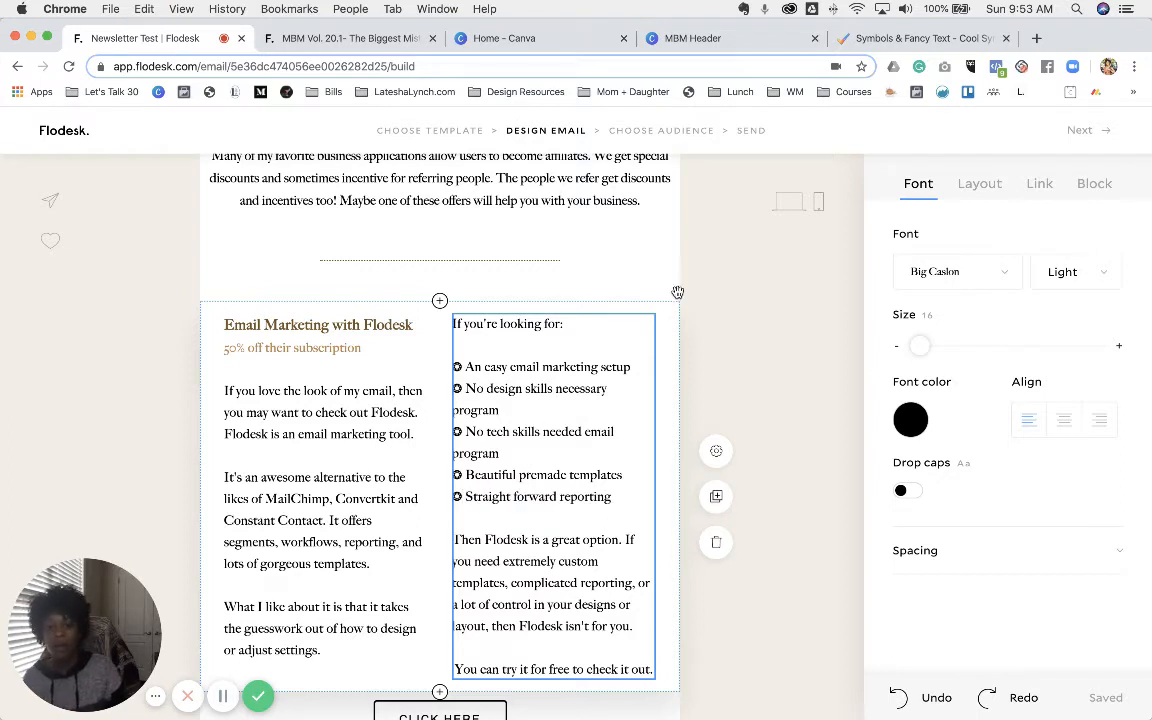
pyautogui.click(732, 324)
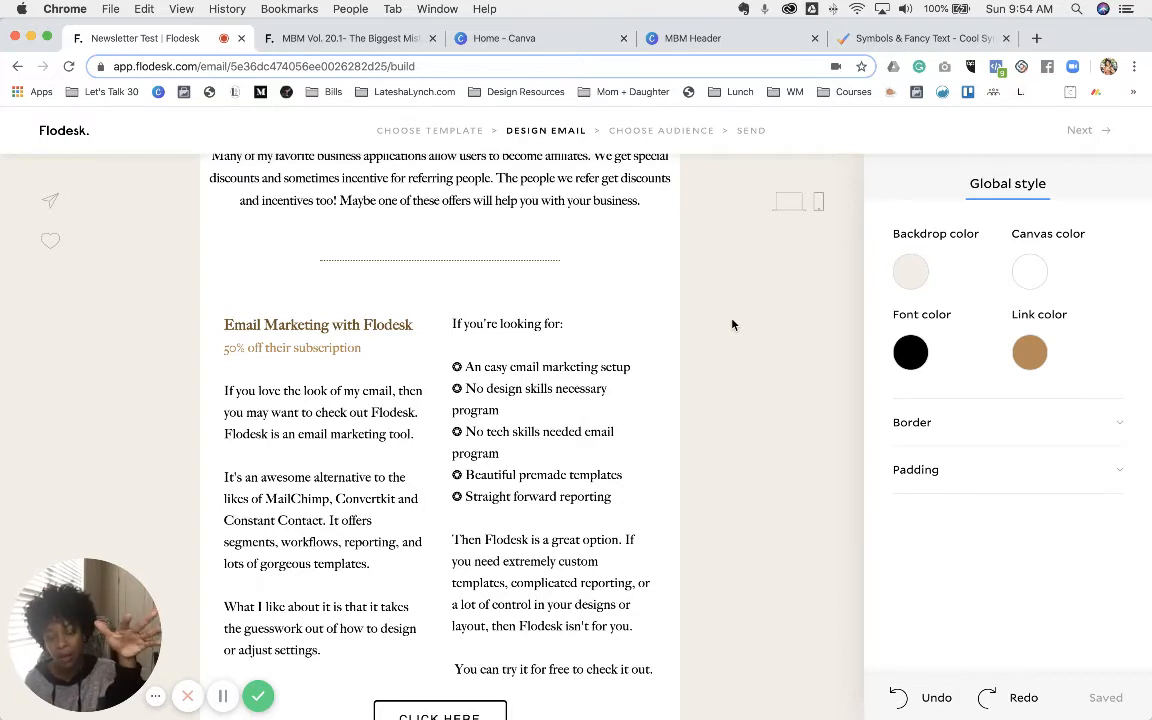
pyautogui.scroll(-4, 440, 450)
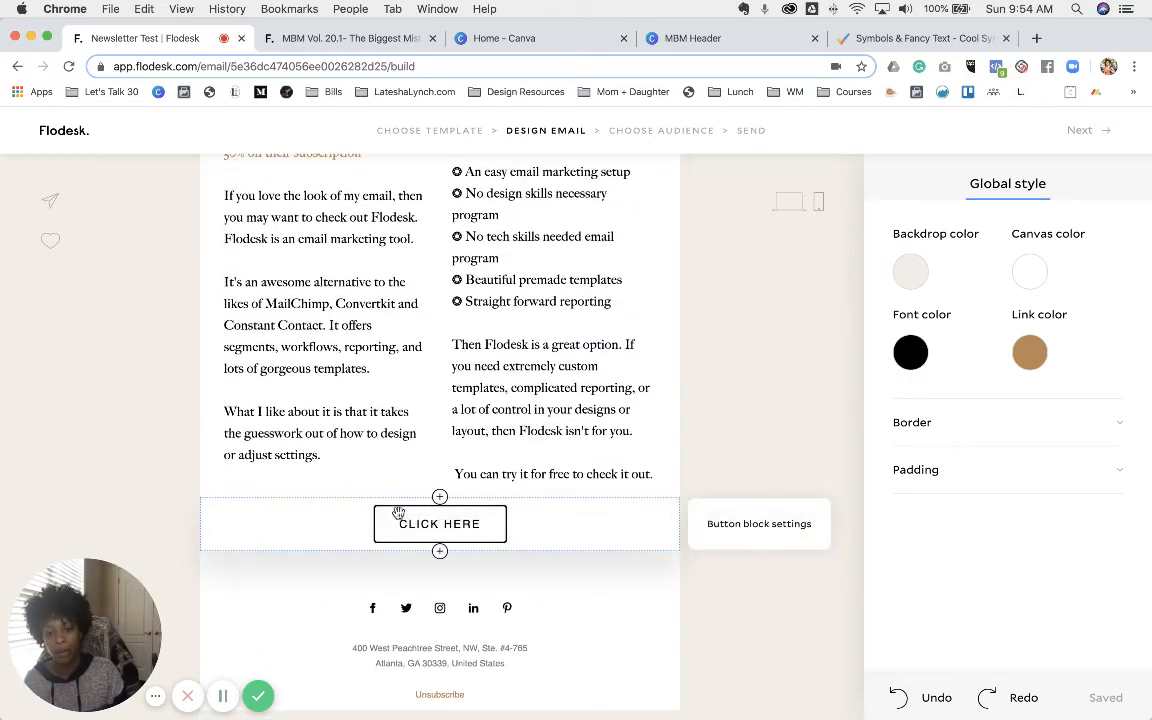
# - Give the CLICK HERE button the solid filled style with tan #BB8755 fill, checking the published newsletter
pyautogui.click(398, 514)
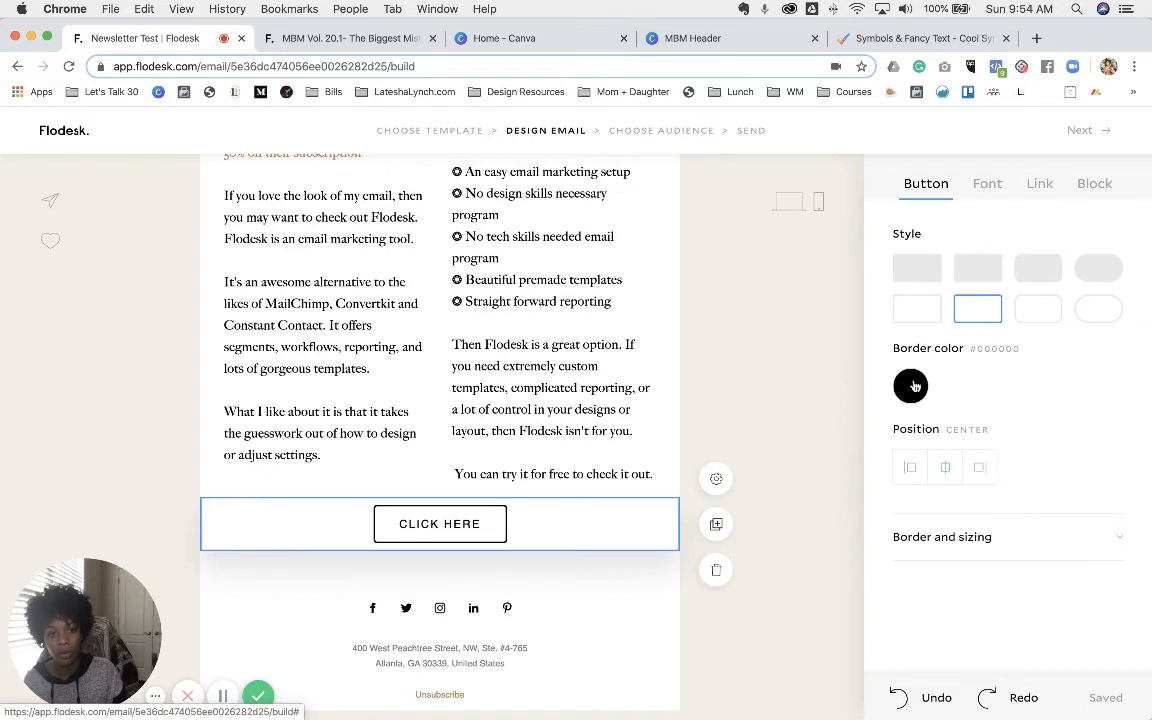
pyautogui.click(934, 189)
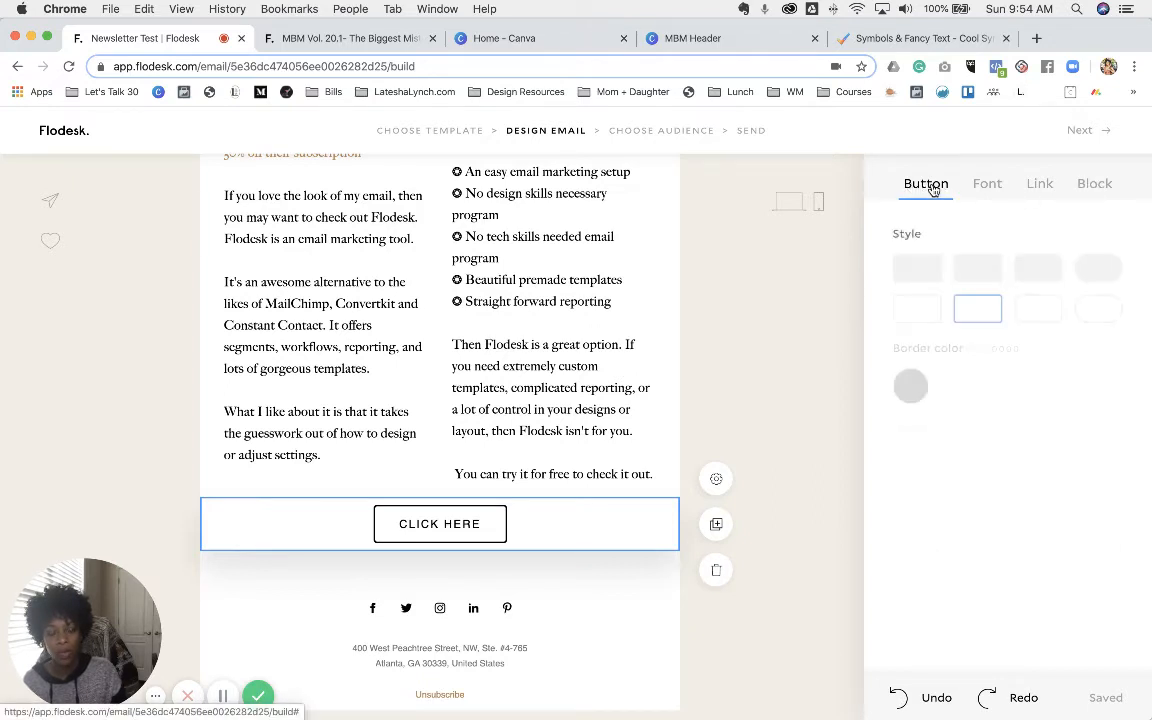
pyautogui.click(926, 277)
pyautogui.click(905, 386)
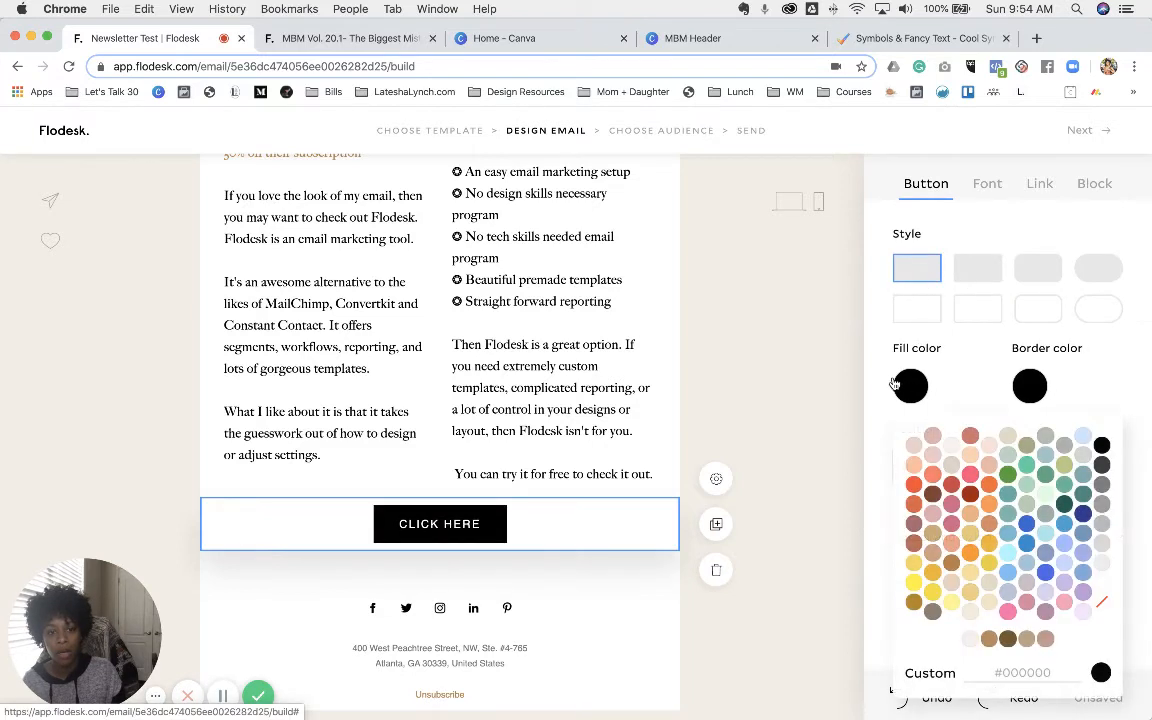
pyautogui.click(988, 640)
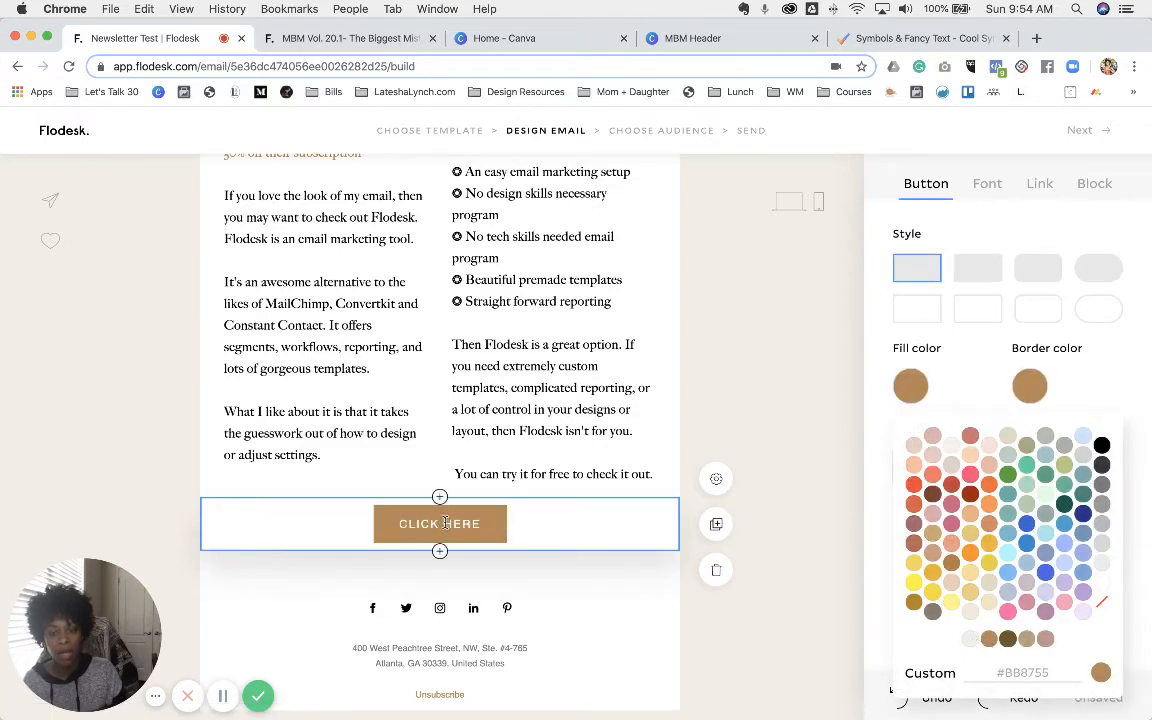
pyautogui.click(314, 40)
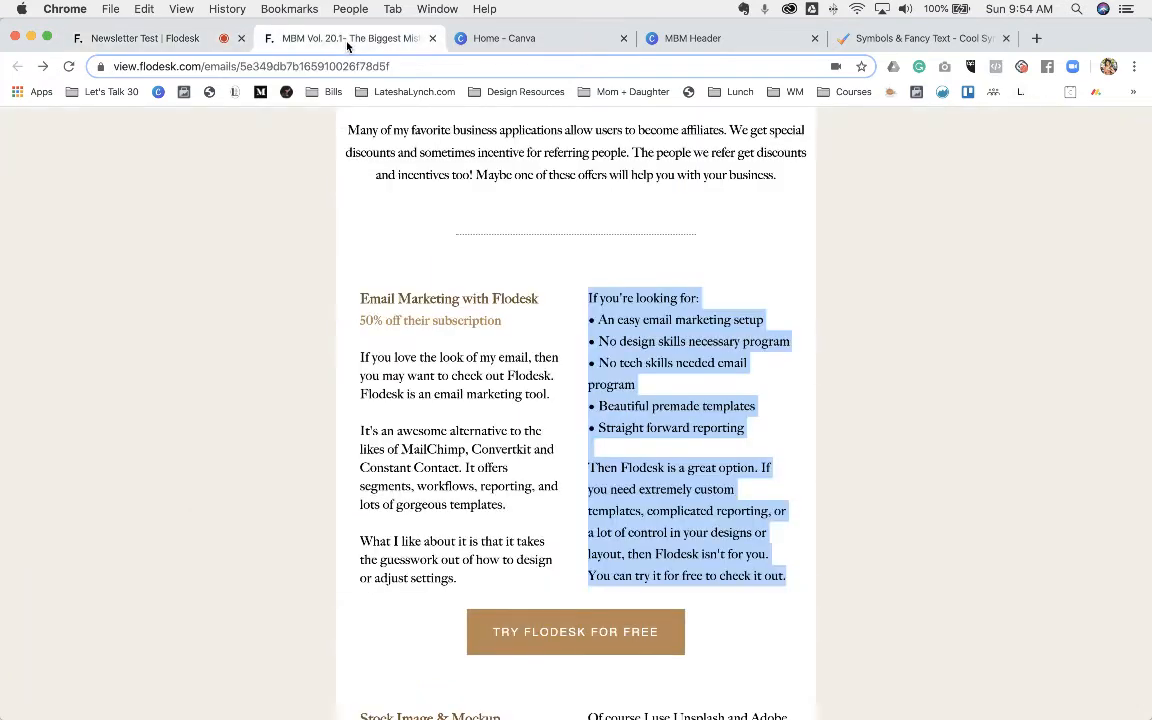
pyautogui.click(170, 37)
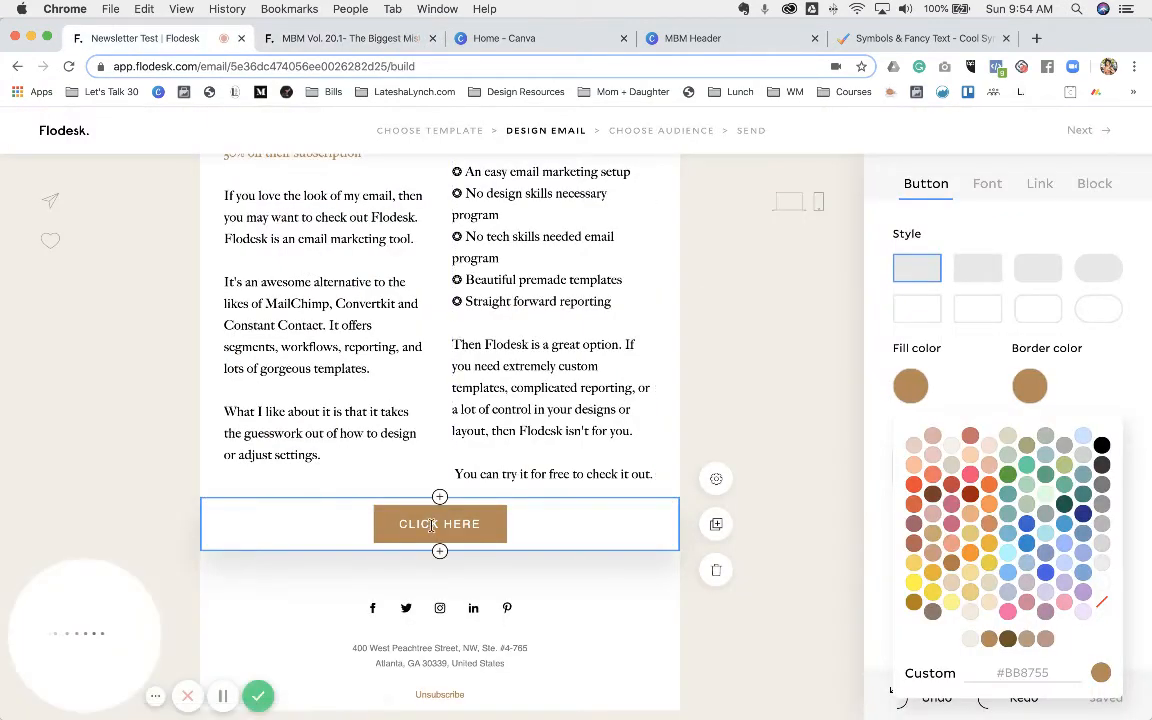
# - Relabel the button 'TRY FLODESK FOR FREE' and bring up its link URL field
pyautogui.tripleClick(433, 525)
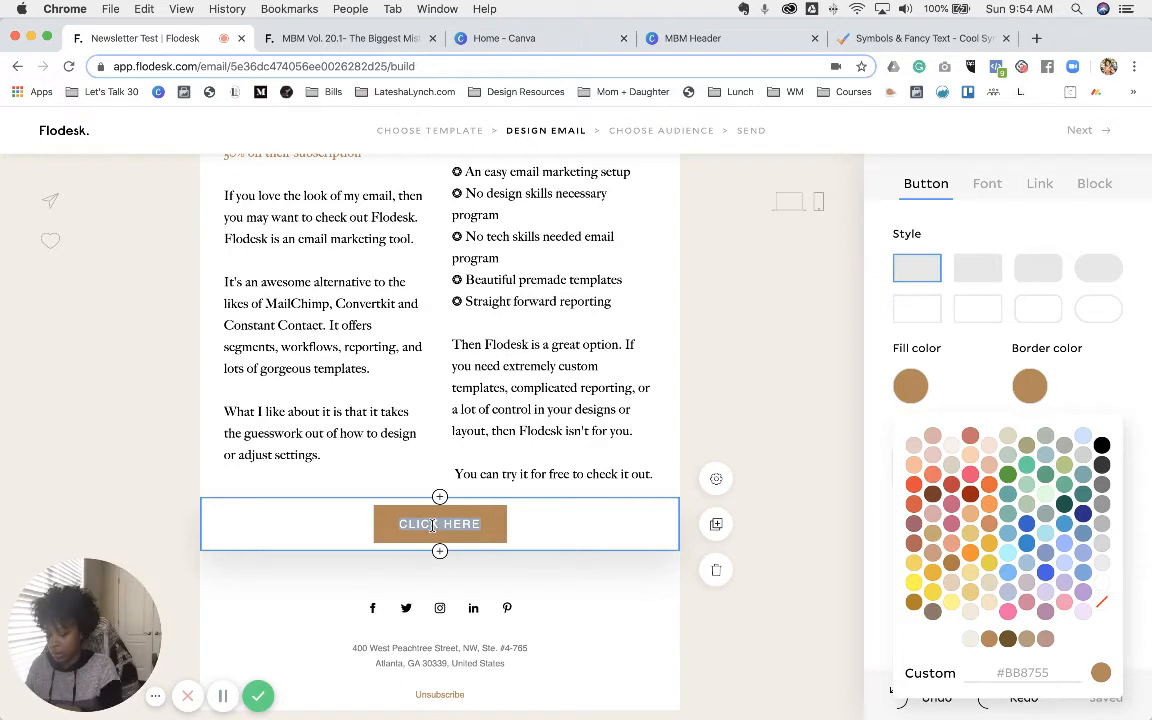
pyautogui.write('TRY FLODE')
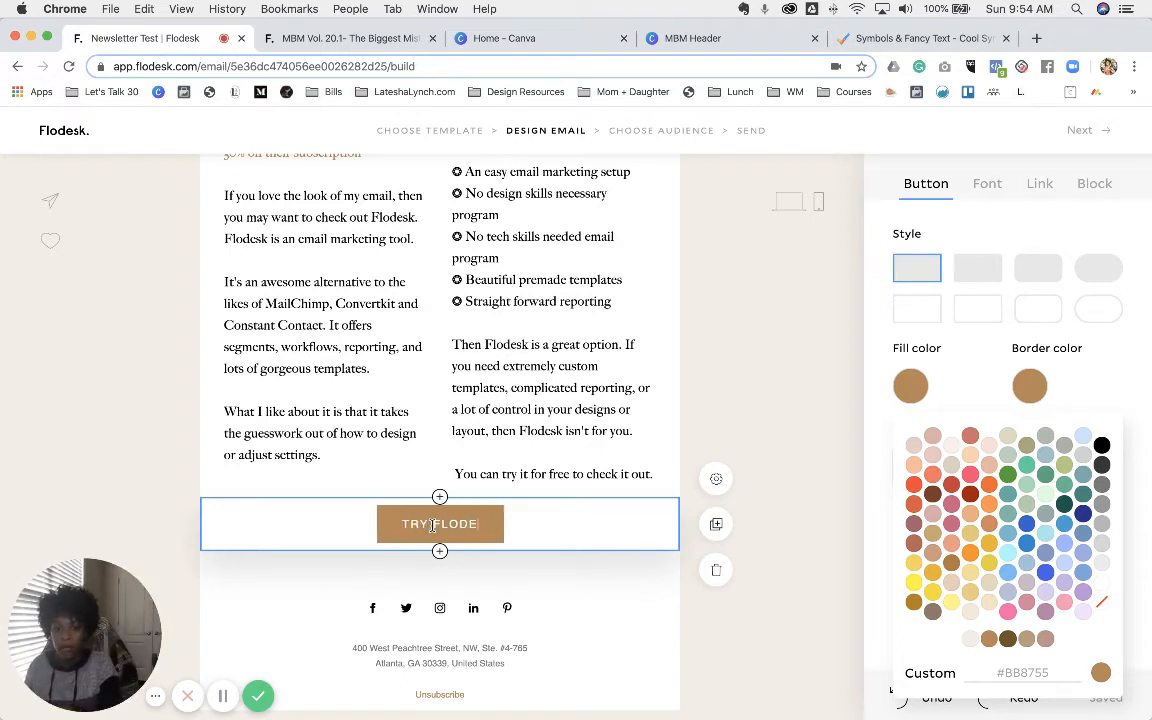
pyautogui.write('SK FOR FREE')
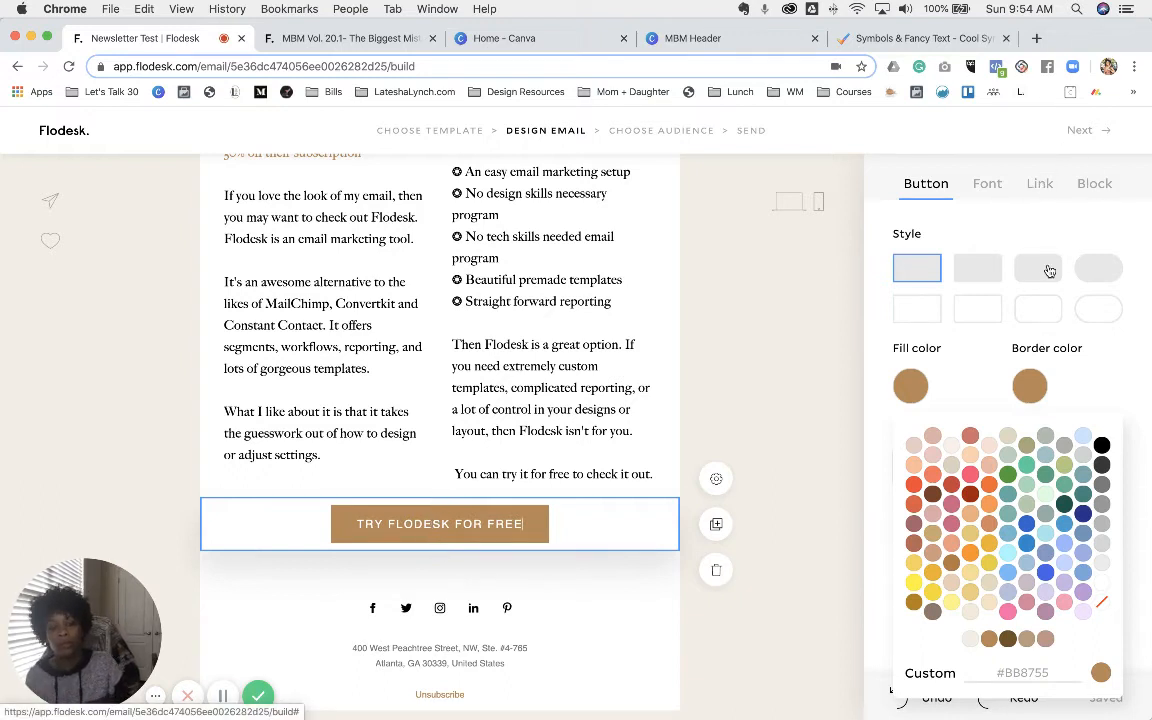
pyautogui.click(1038, 185)
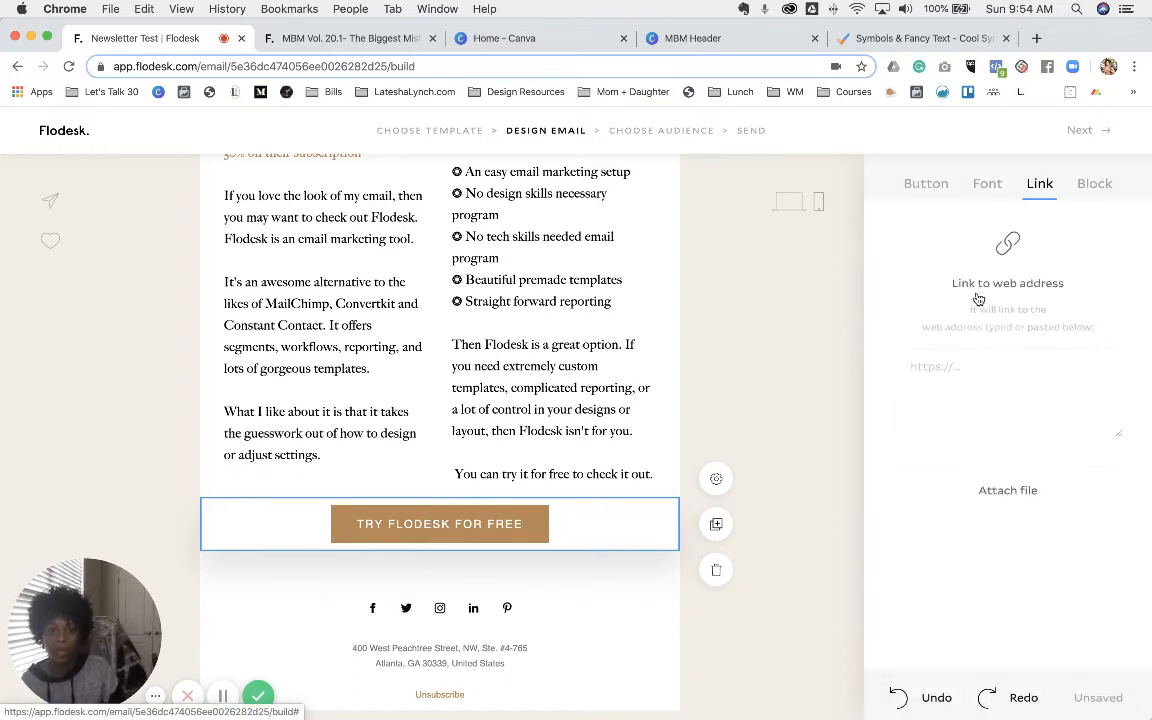
pyautogui.click(980, 390)
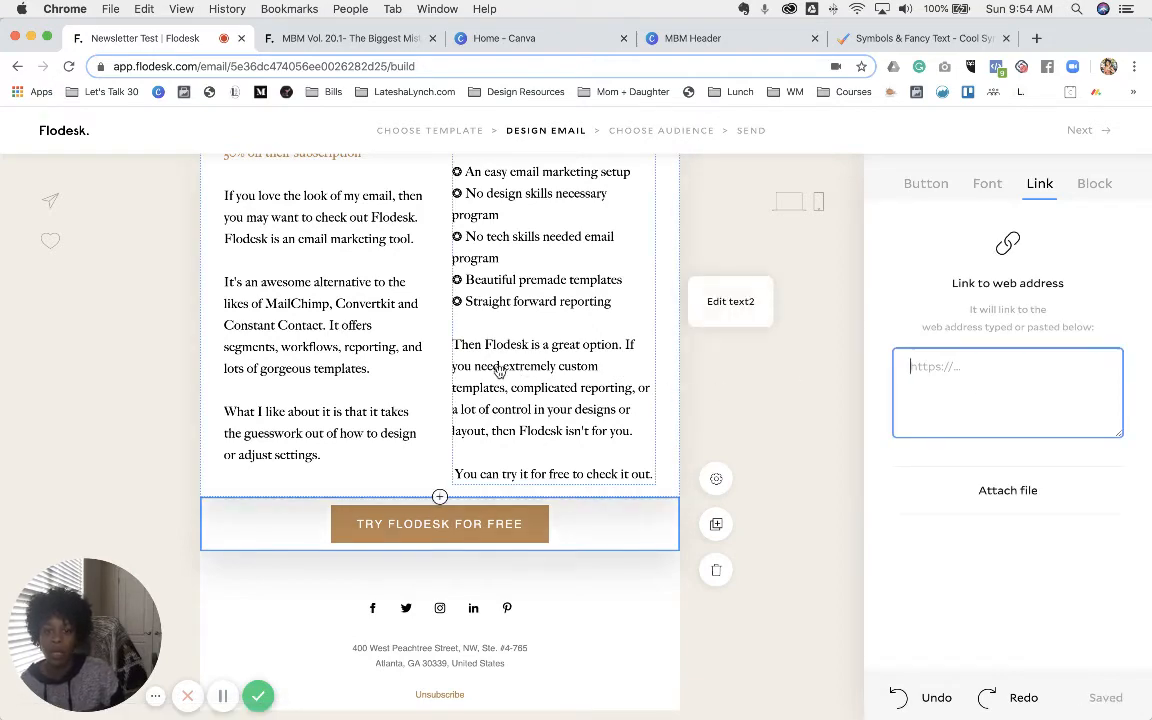
pyautogui.scroll(4, 500, 372)
pyautogui.scroll(1, 500, 372)
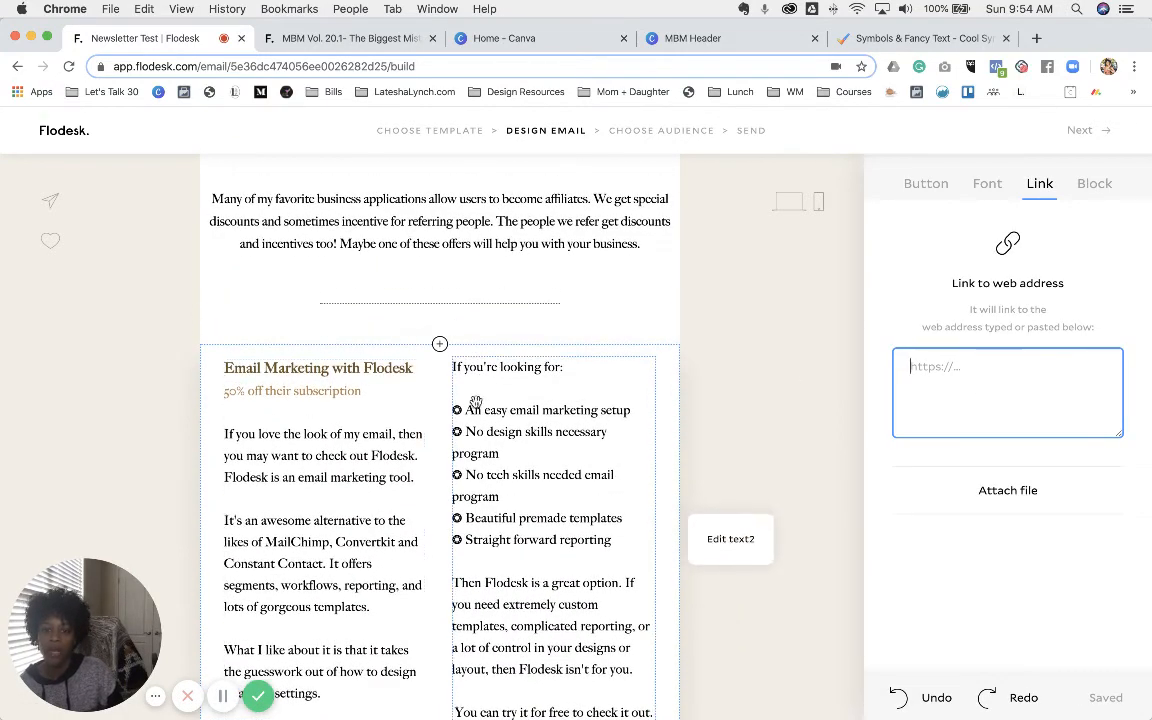
pyautogui.scroll(-3, 640, 437)
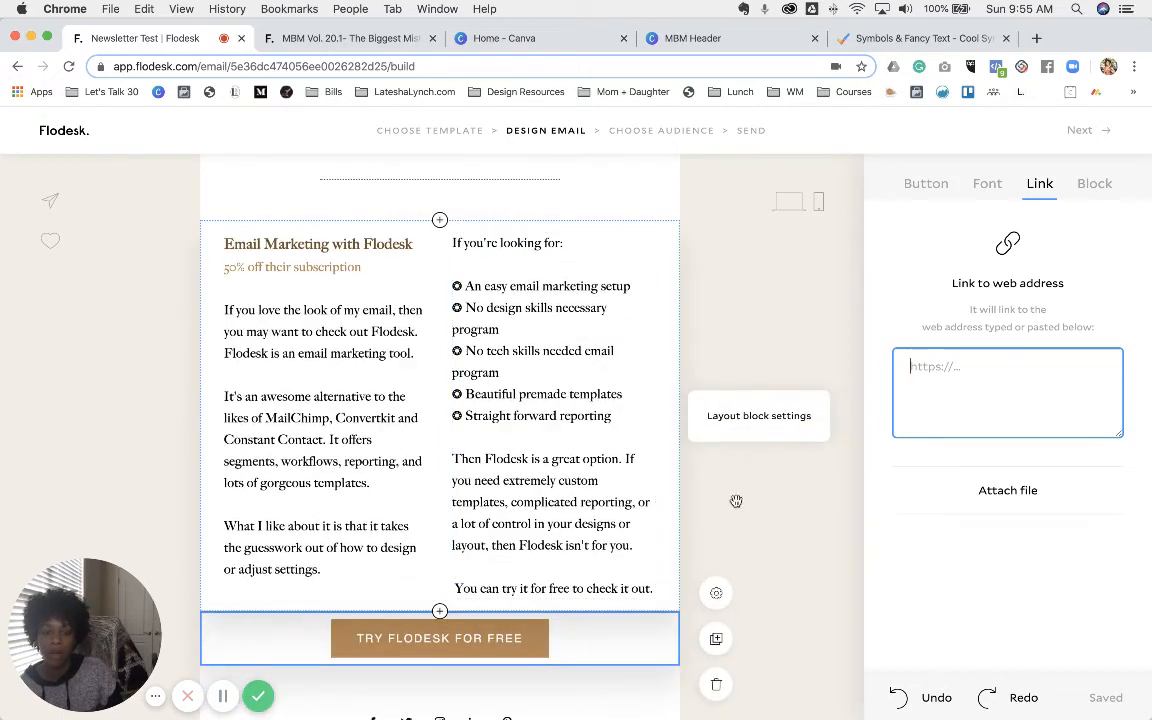
# - Duplicate the Email Marketing with Flodesk section and keep the TRY FLODESK FOR FREE button above the copy
pyautogui.click(736, 501)
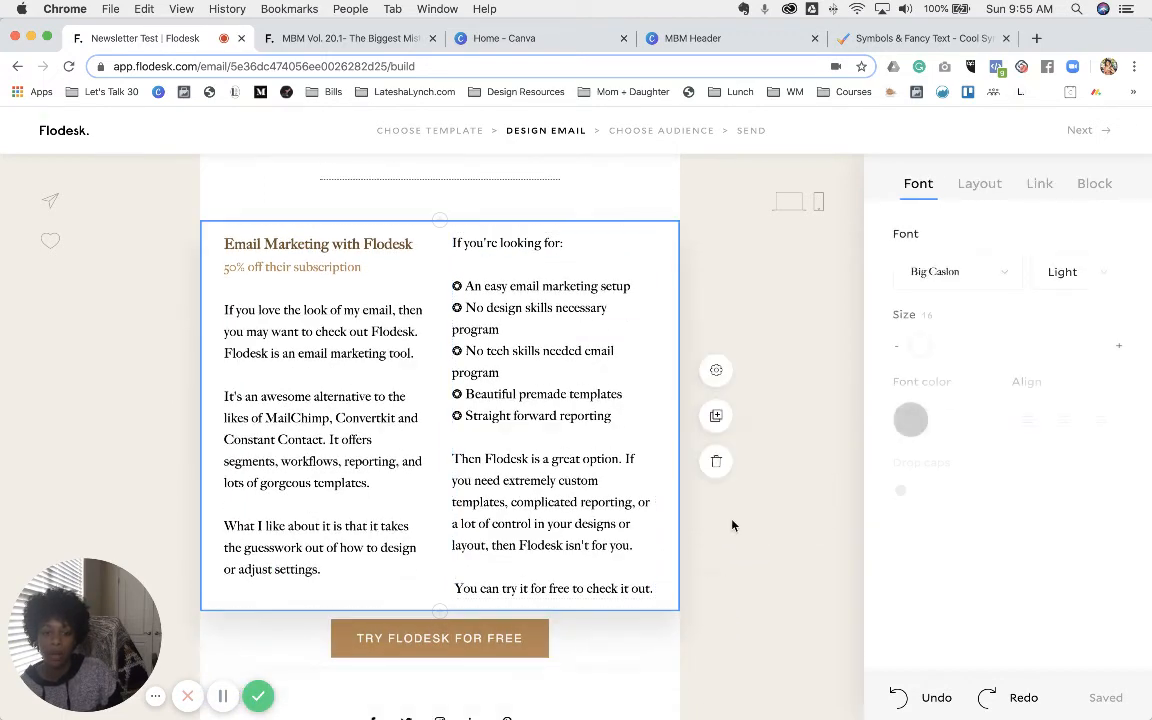
pyautogui.click(716, 418)
pyautogui.scroll(-5, 643, 375)
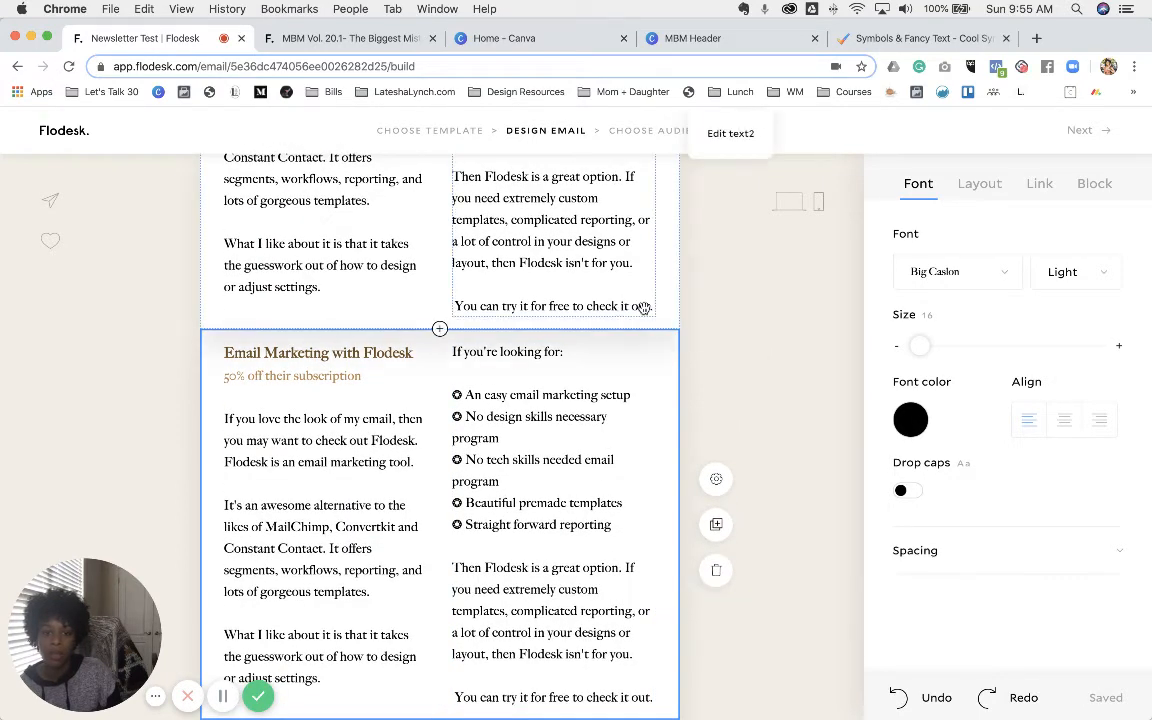
pyautogui.moveTo(648, 339); pyautogui.dragTo(621, 244)
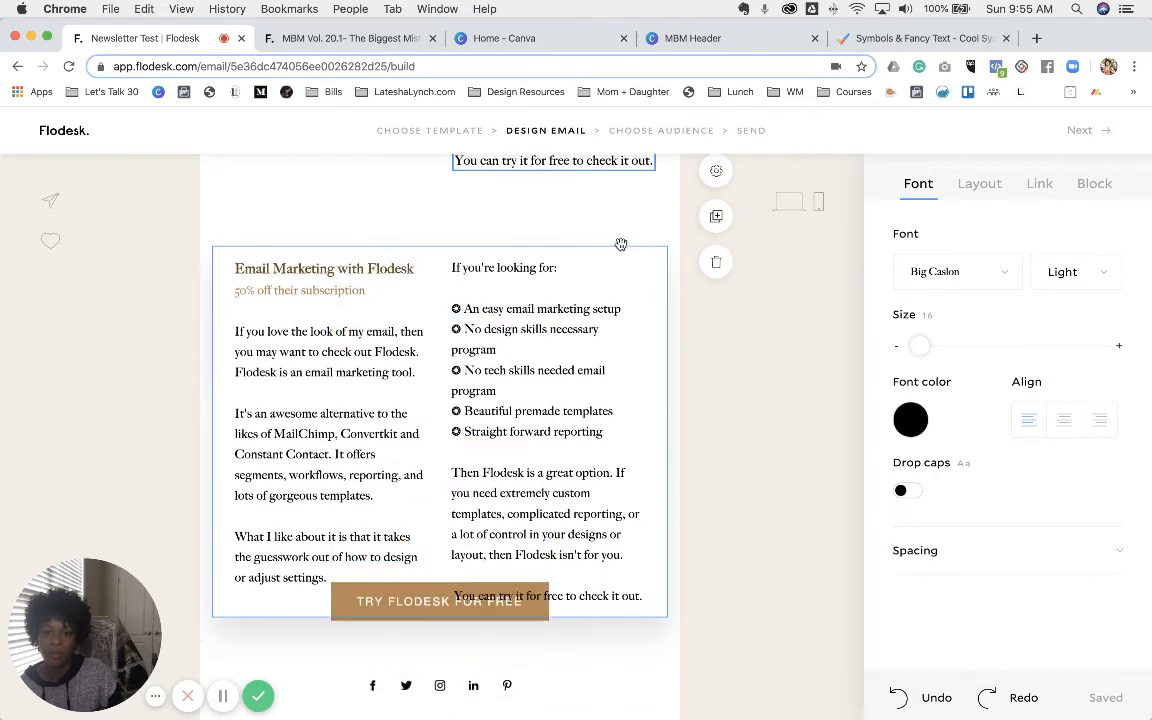
pyautogui.moveTo(476, 557); pyautogui.dragTo(480, 592)
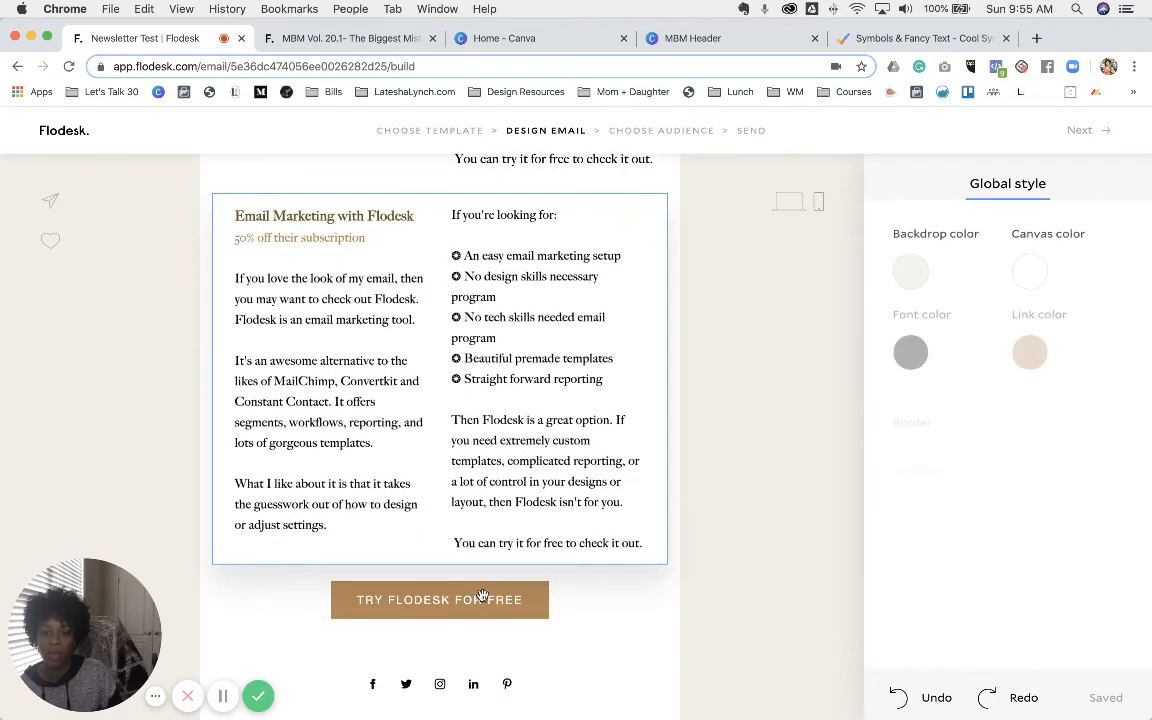
pyautogui.moveTo(488, 322); pyautogui.dragTo(497, 211)
pyautogui.scroll(3, 664, 271)
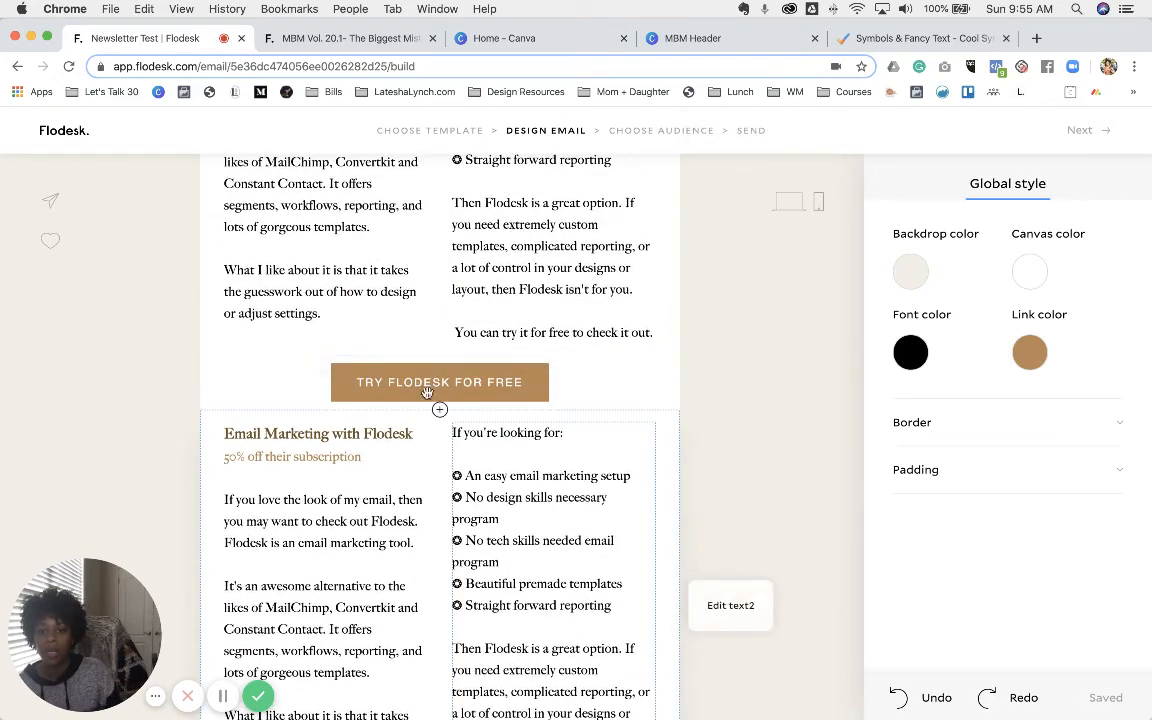
# - Insert a 40-height spacer between the button and the duplicated section
pyautogui.click(440, 411)
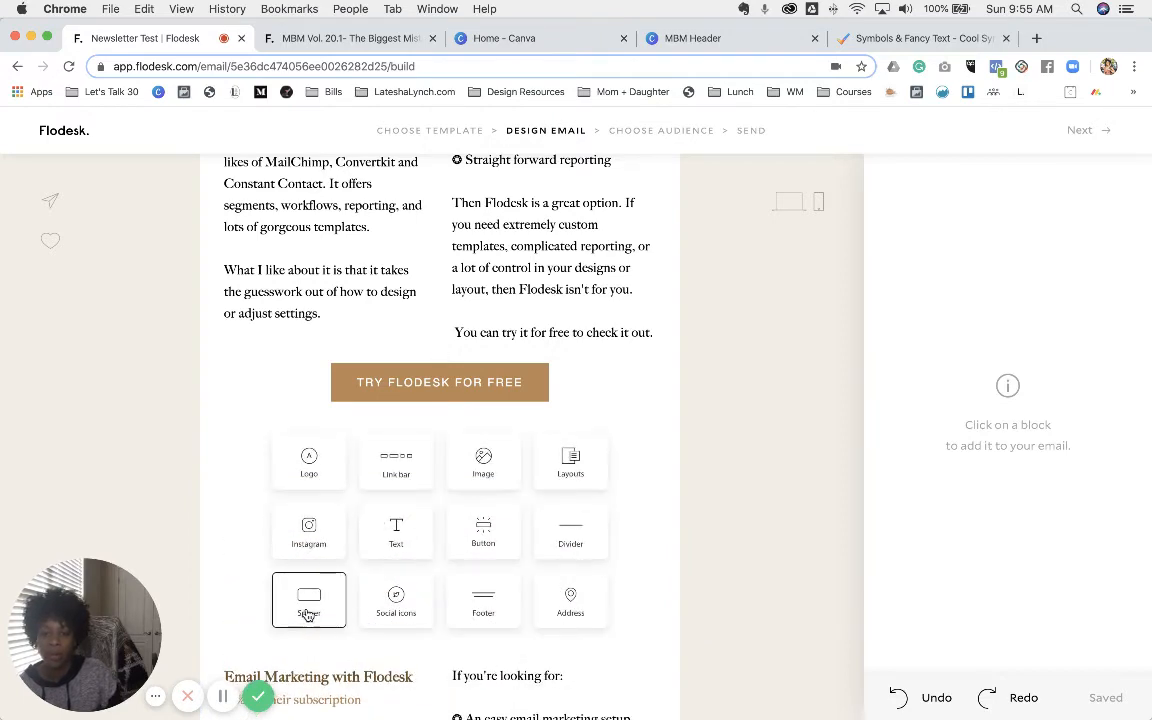
pyautogui.click(325, 597)
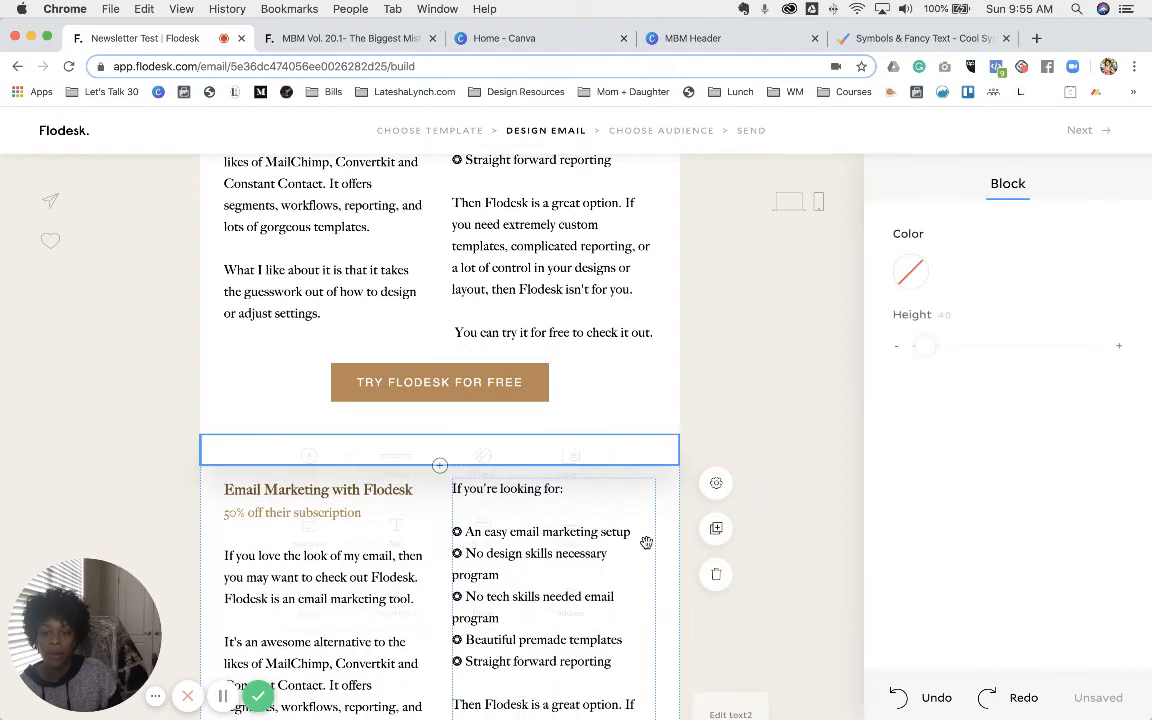
pyautogui.scroll(-5, 553, 420)
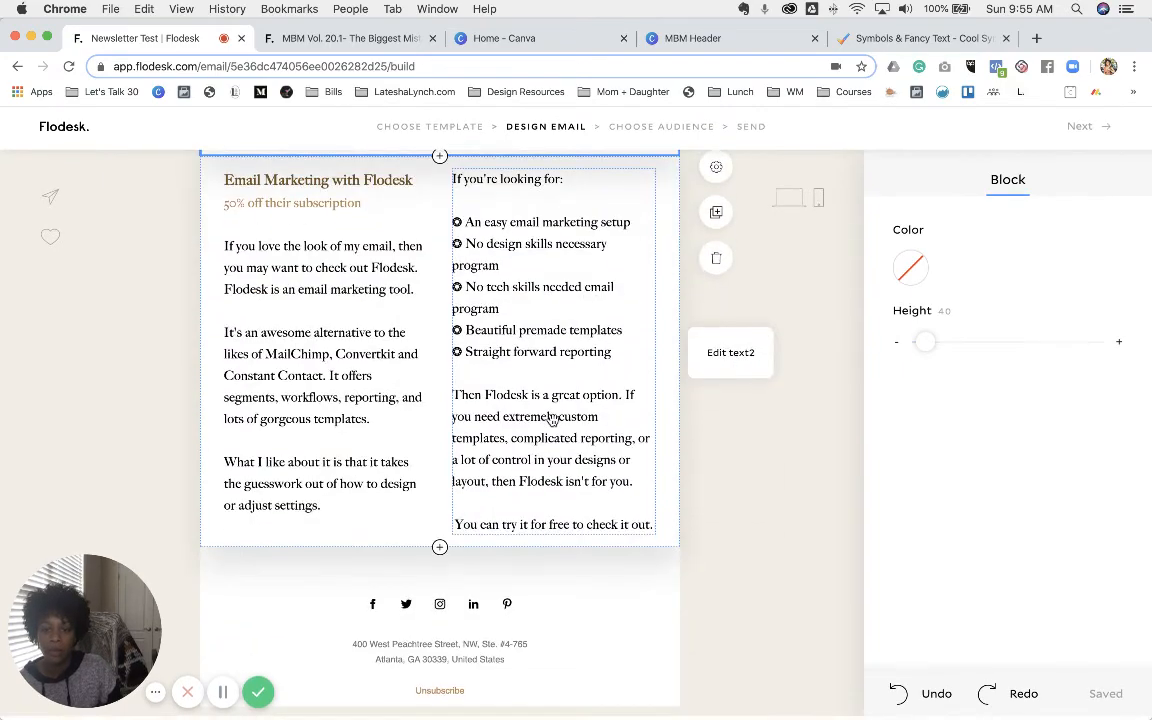
# - Check the published newsletter, then add a placeholder text block above the footer
pyautogui.click(322, 38)
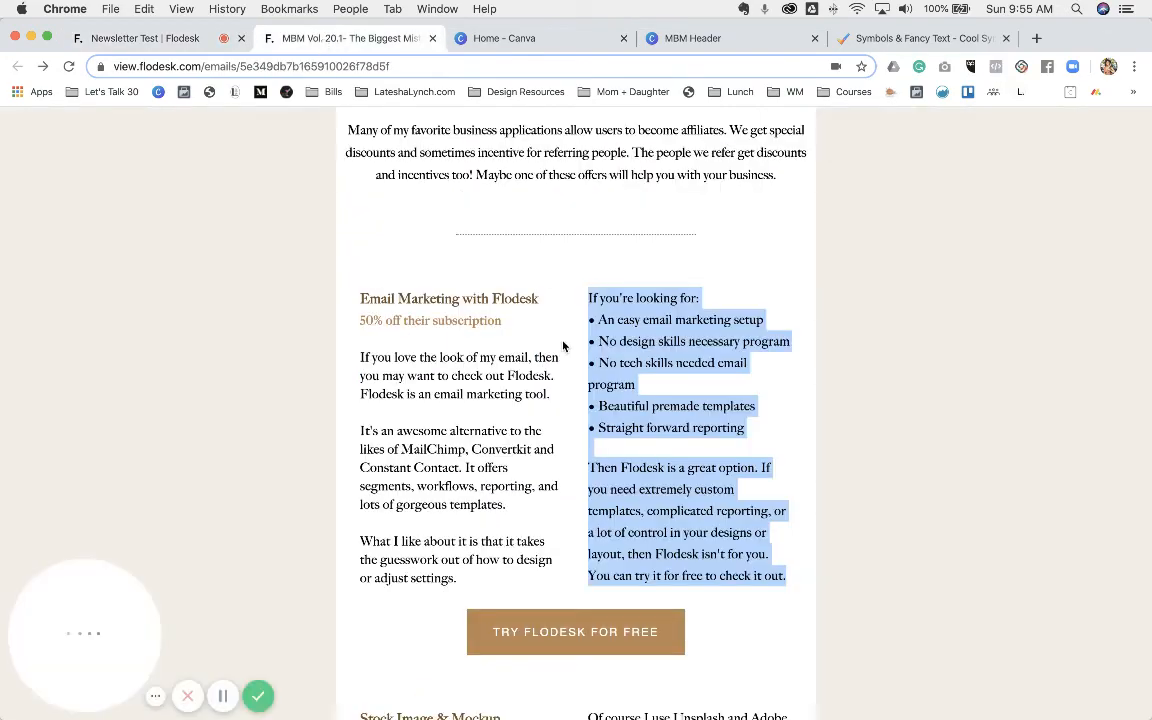
pyautogui.scroll(-10, 540, 330)
pyautogui.scroll(-10, 563, 347)
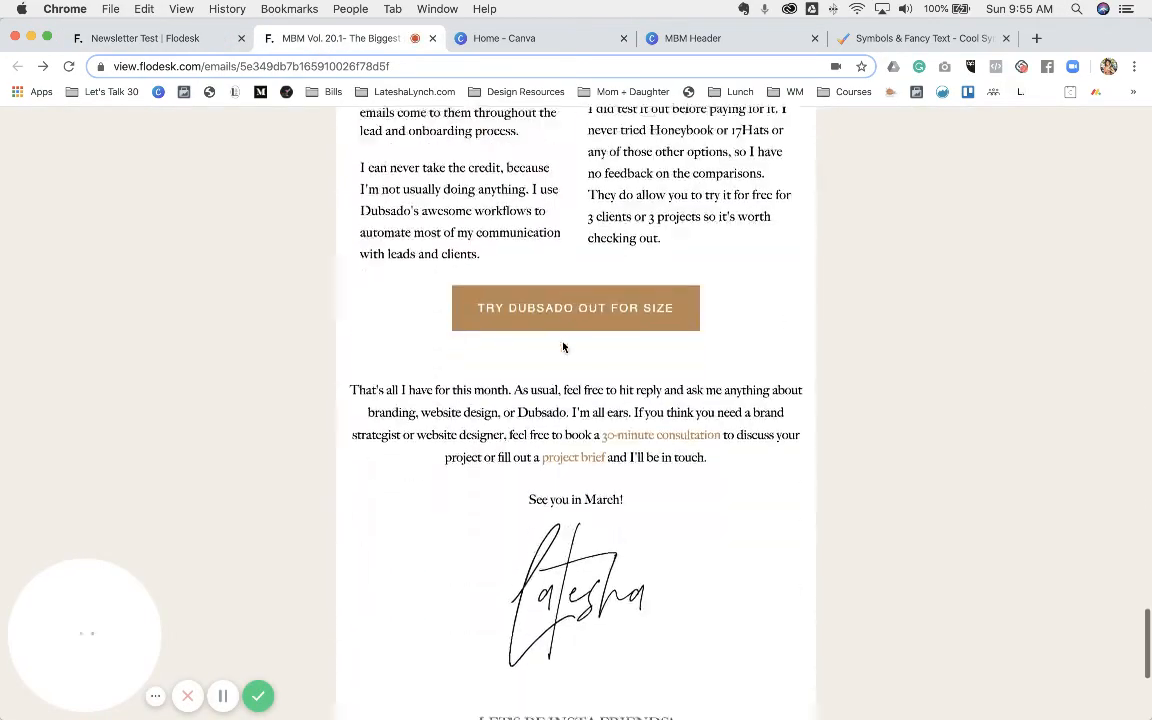
pyautogui.click(168, 40)
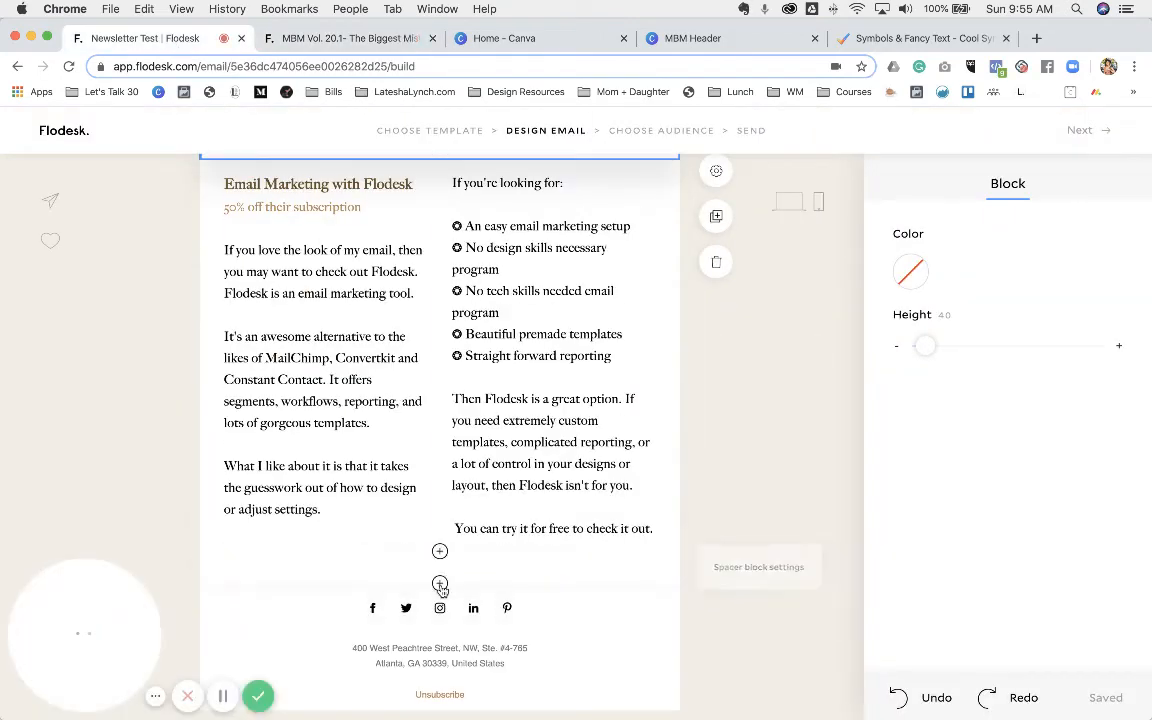
pyautogui.click(440, 585)
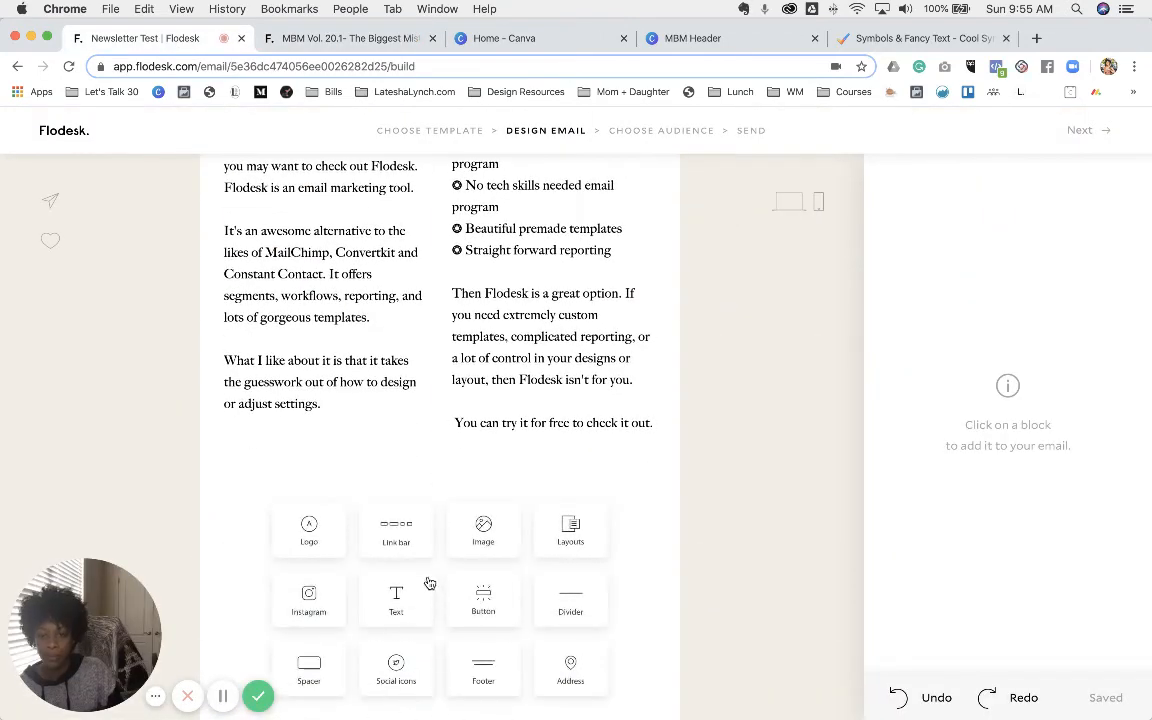
# - Copy the closing paragraph and sign-off from the published newsletter
pyautogui.click(343, 40)
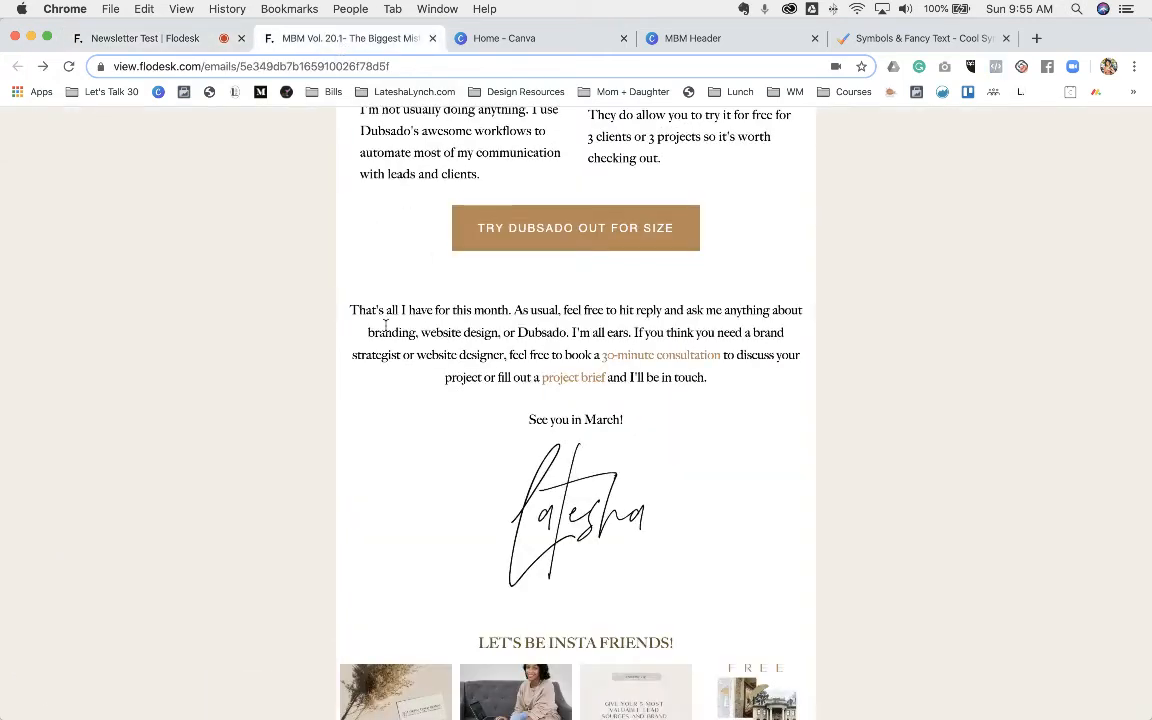
pyautogui.moveTo(349, 311); pyautogui.dragTo(670, 418)
pyautogui.rightClick(535, 329)
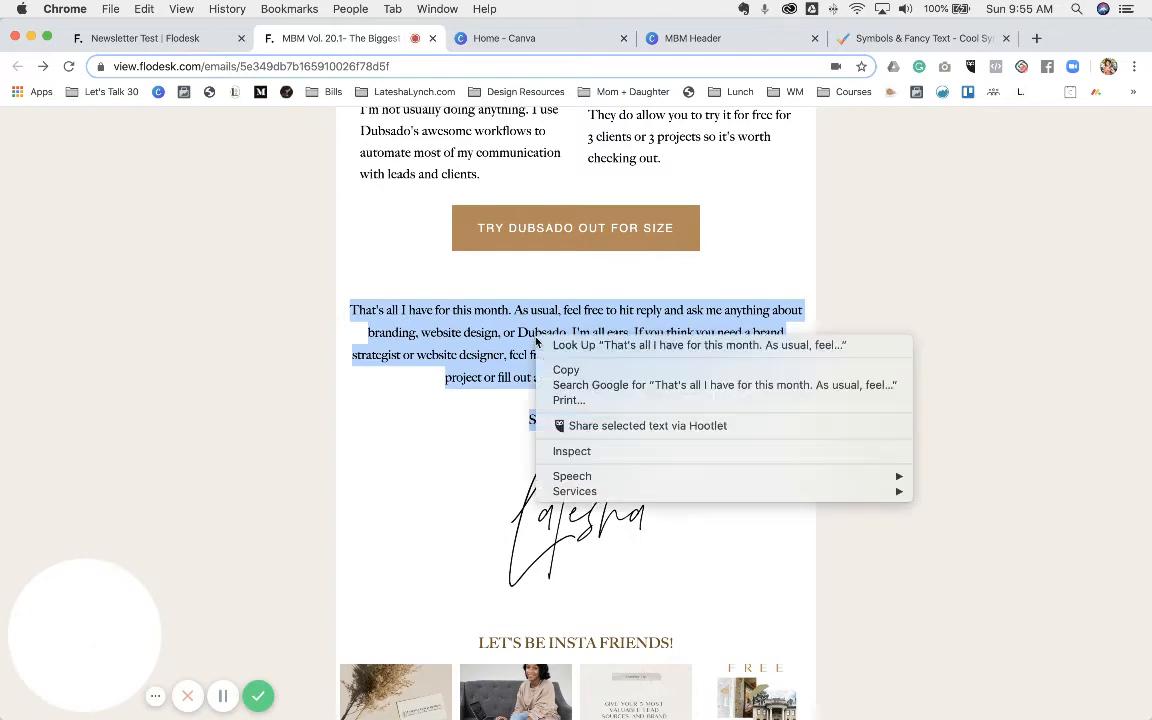
pyautogui.click(555, 368)
pyautogui.click(145, 38)
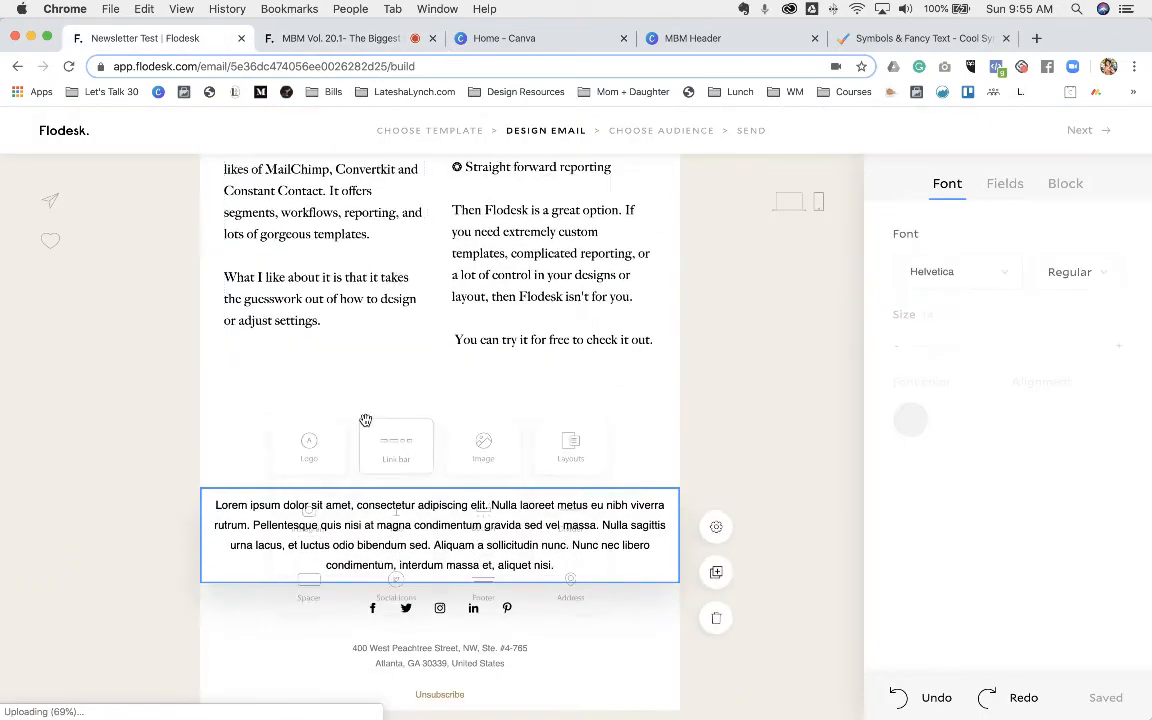
# - Replace the Lorem ipsum placeholder with the copied closing text, keeping its links
pyautogui.tripleClick(396, 527)
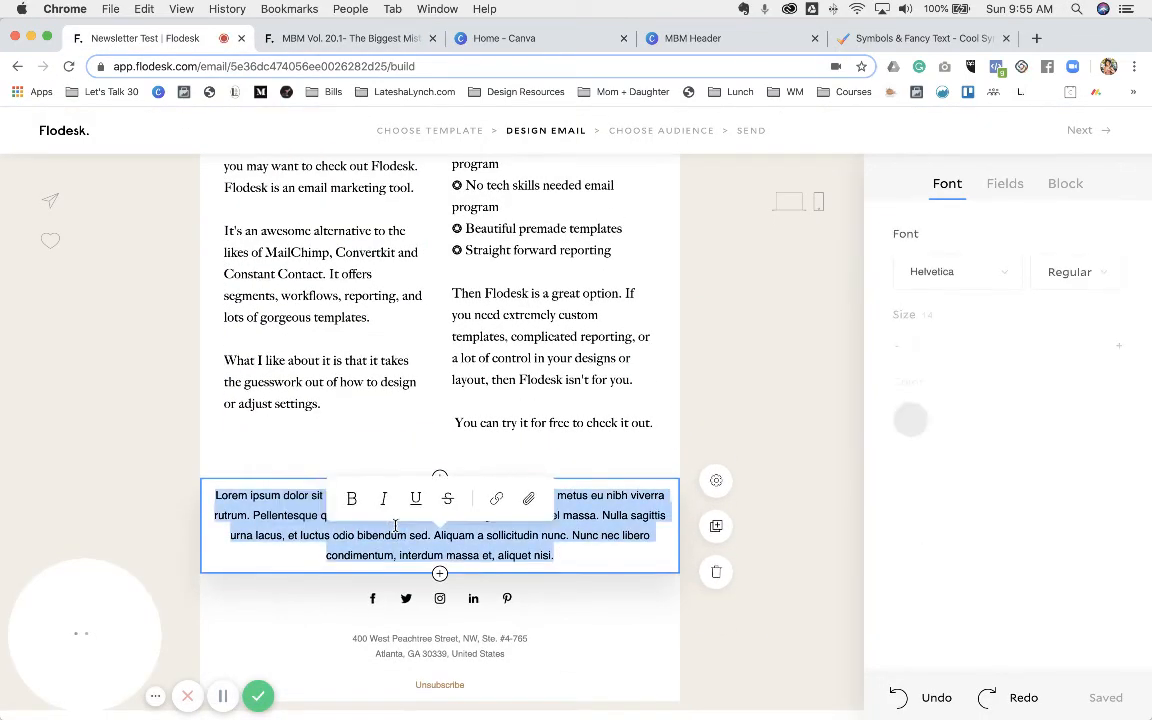
pyautogui.press('super+v')
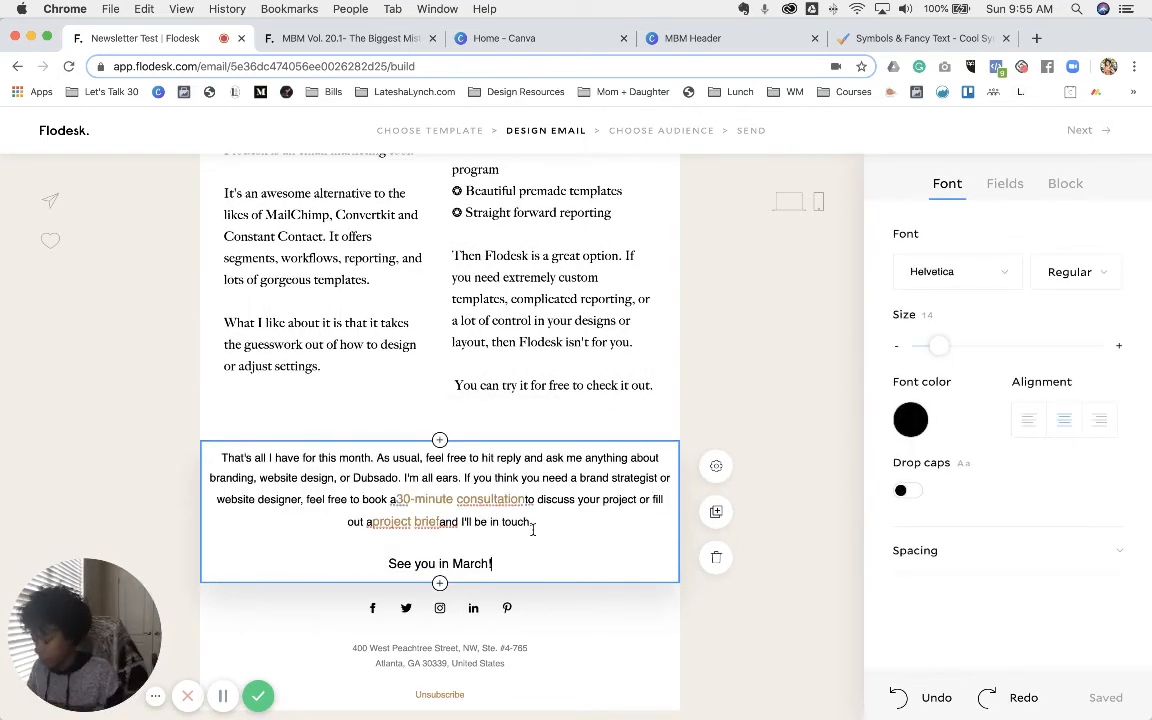
pyautogui.press('super+z')
pyautogui.press('super+shift+v')
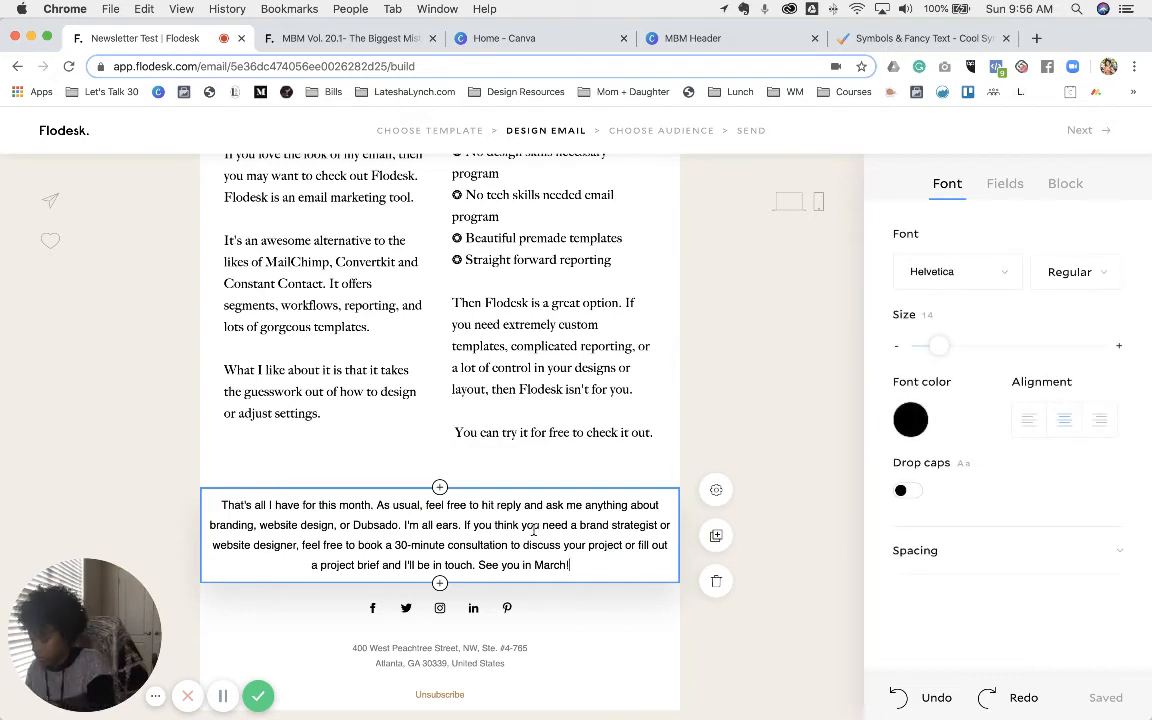
pyautogui.press('super+z')
pyautogui.press('super+v')
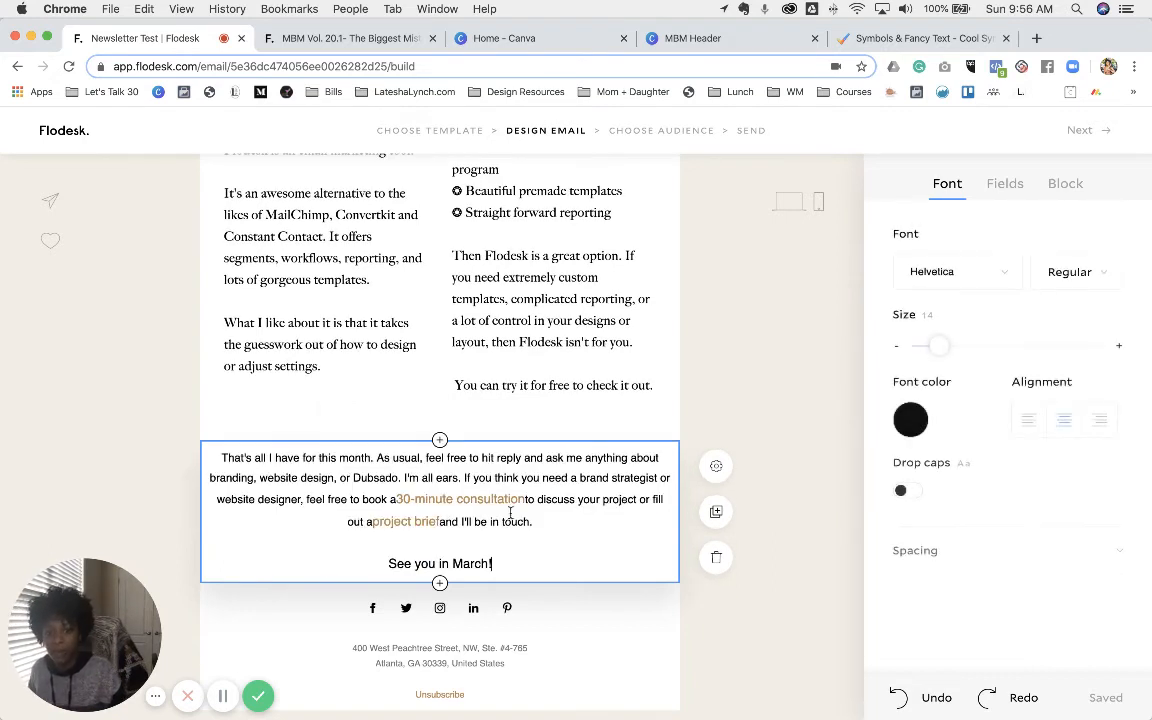
# - Set the closing paragraph and 'See you in March!' in Big Caslon at size 16
pyautogui.moveTo(509, 565); pyautogui.dragTo(222, 452)
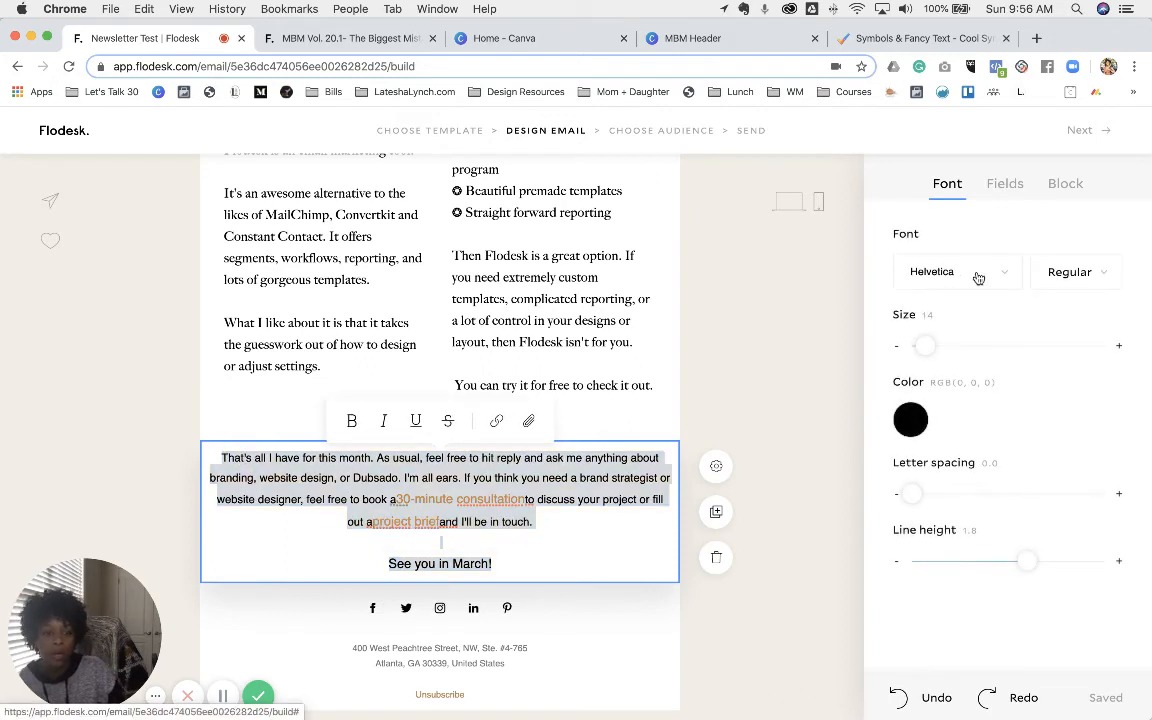
pyautogui.click(964, 273)
pyautogui.scroll(-1, 1035, 427)
pyautogui.scroll(-3, 1035, 427)
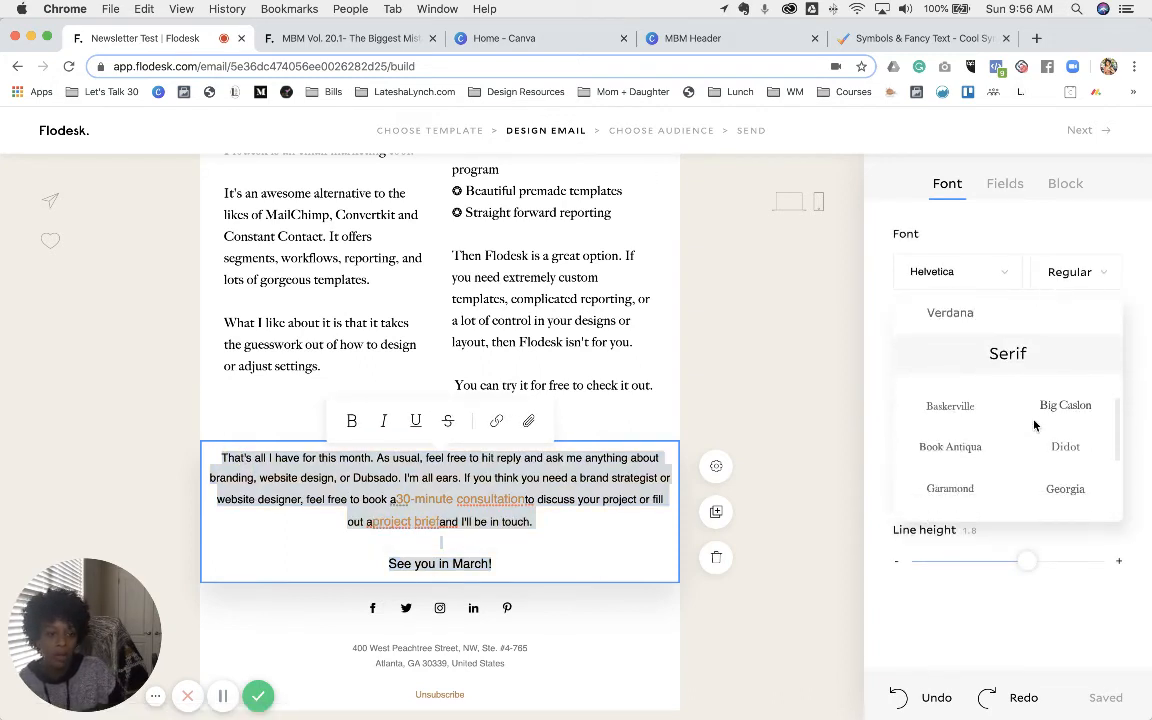
pyautogui.click(1062, 405)
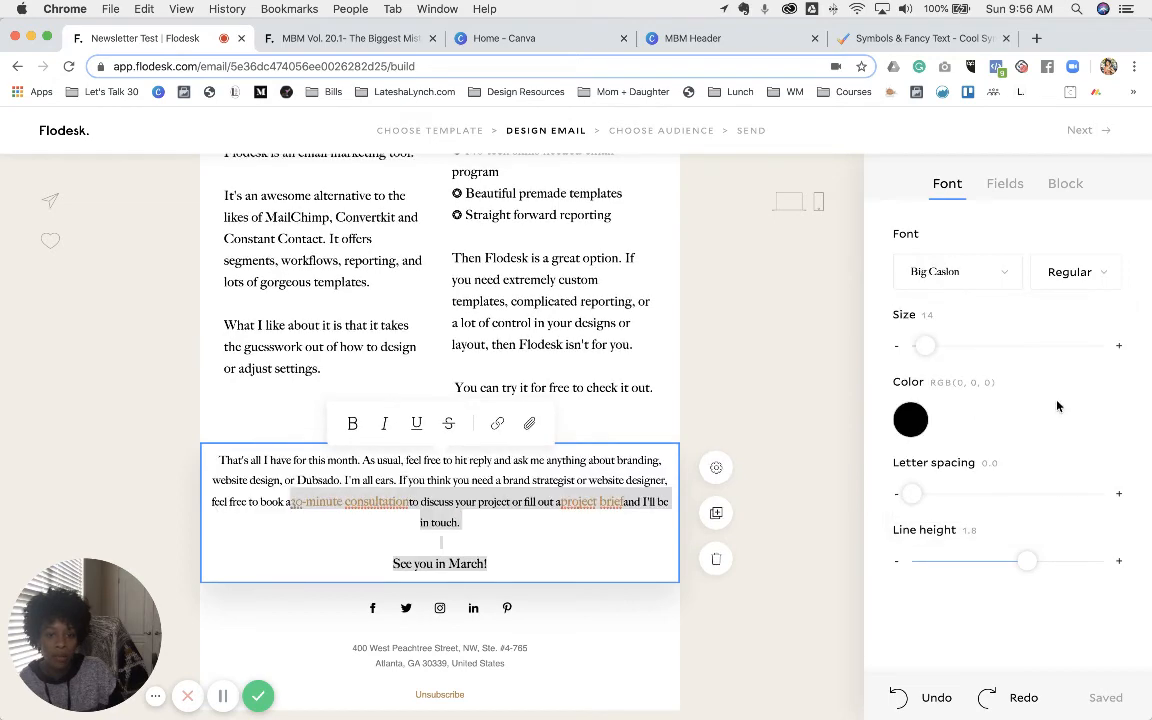
pyautogui.click(1118, 349)
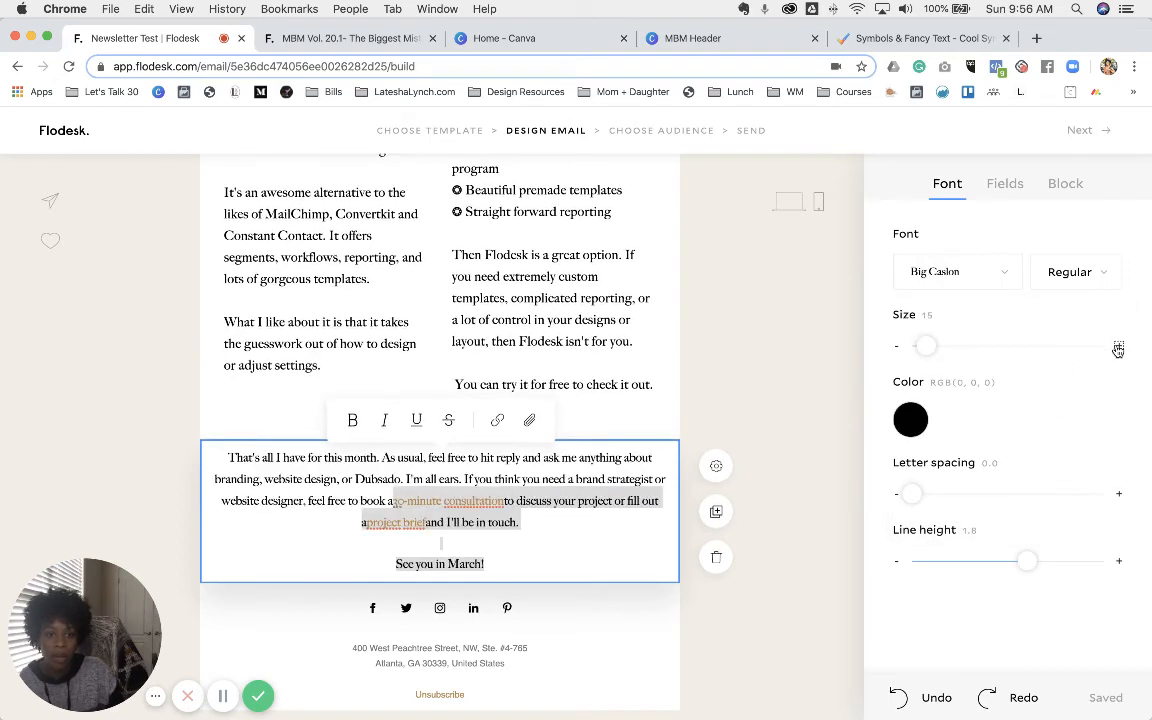
pyautogui.click(1118, 349)
pyautogui.click(532, 566)
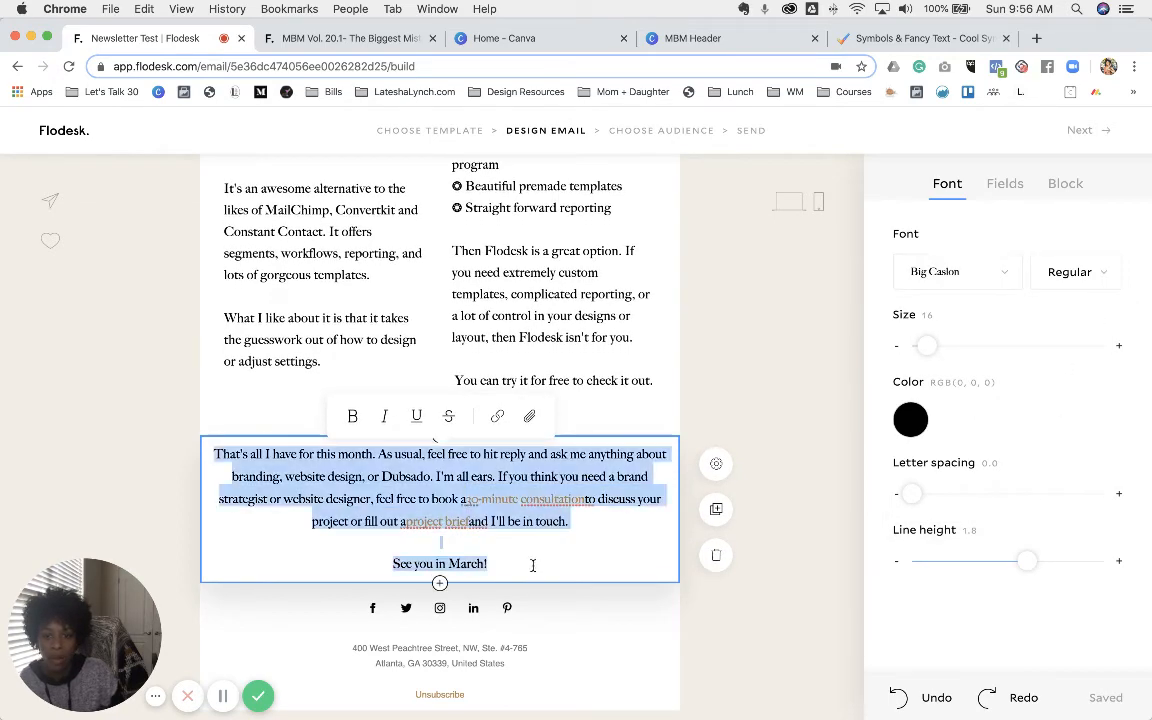
pyautogui.moveTo(532, 566); pyautogui.dragTo(214, 450)
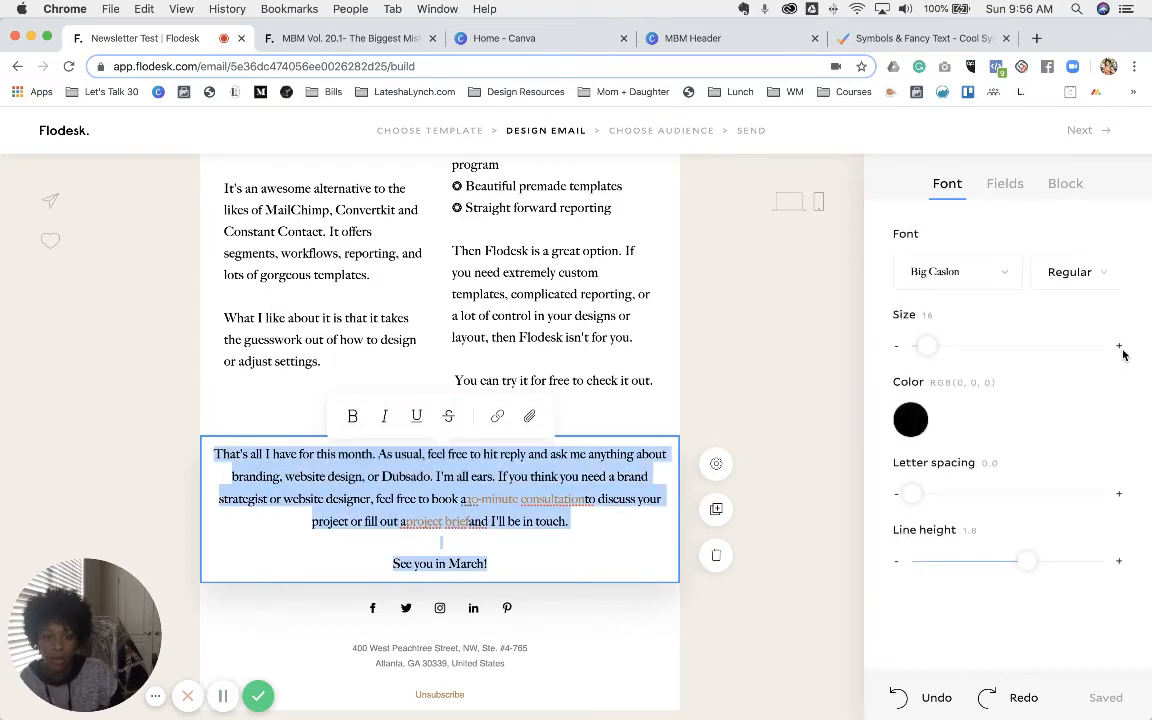
pyautogui.click(469, 494)
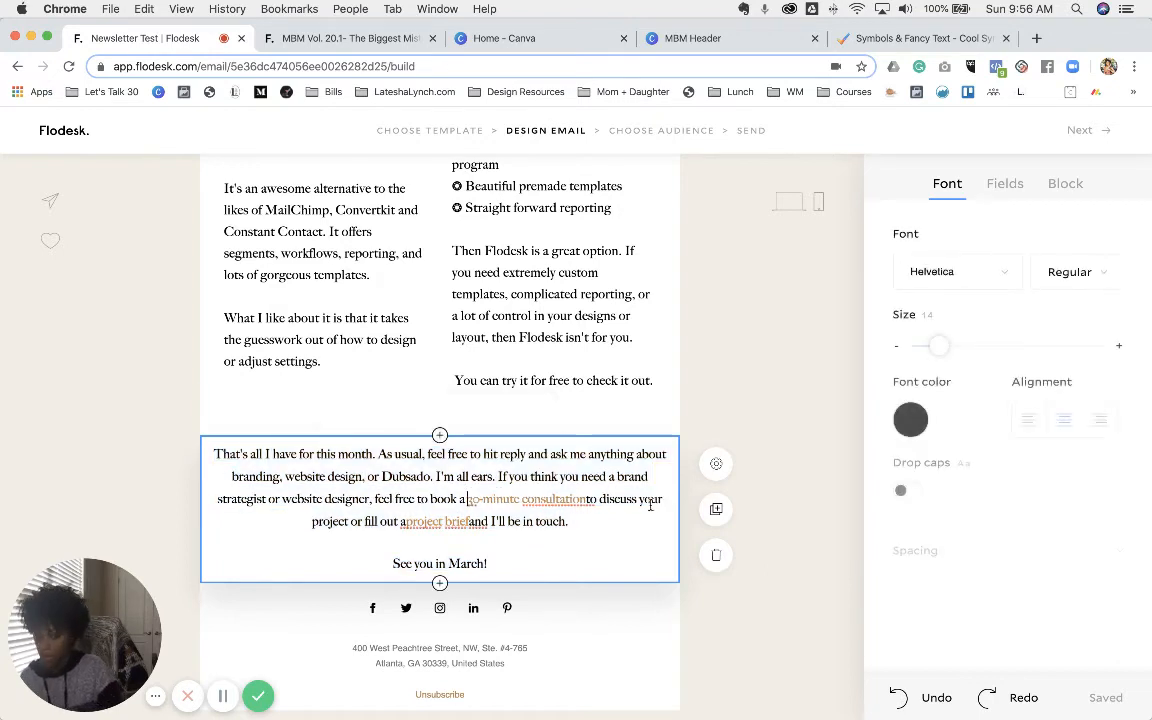
# - Verify the consultation and project brief links and add the missing space after 'project brief'
pyautogui.click(593, 497)
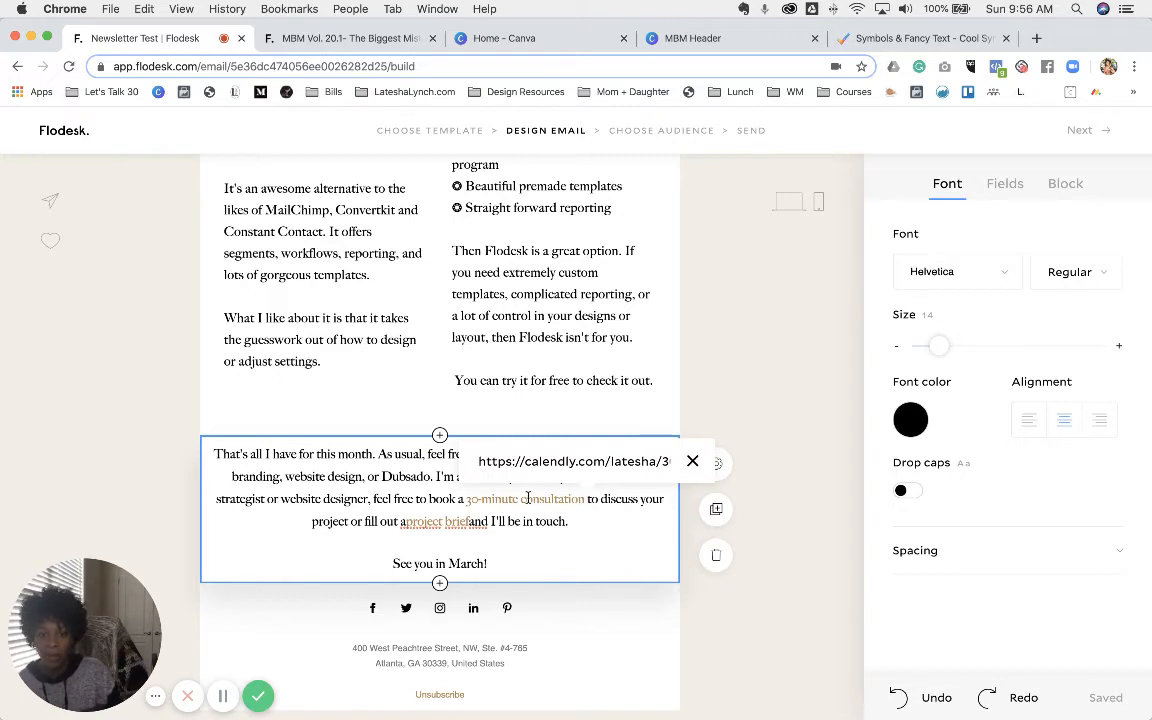
pyautogui.click(404, 521)
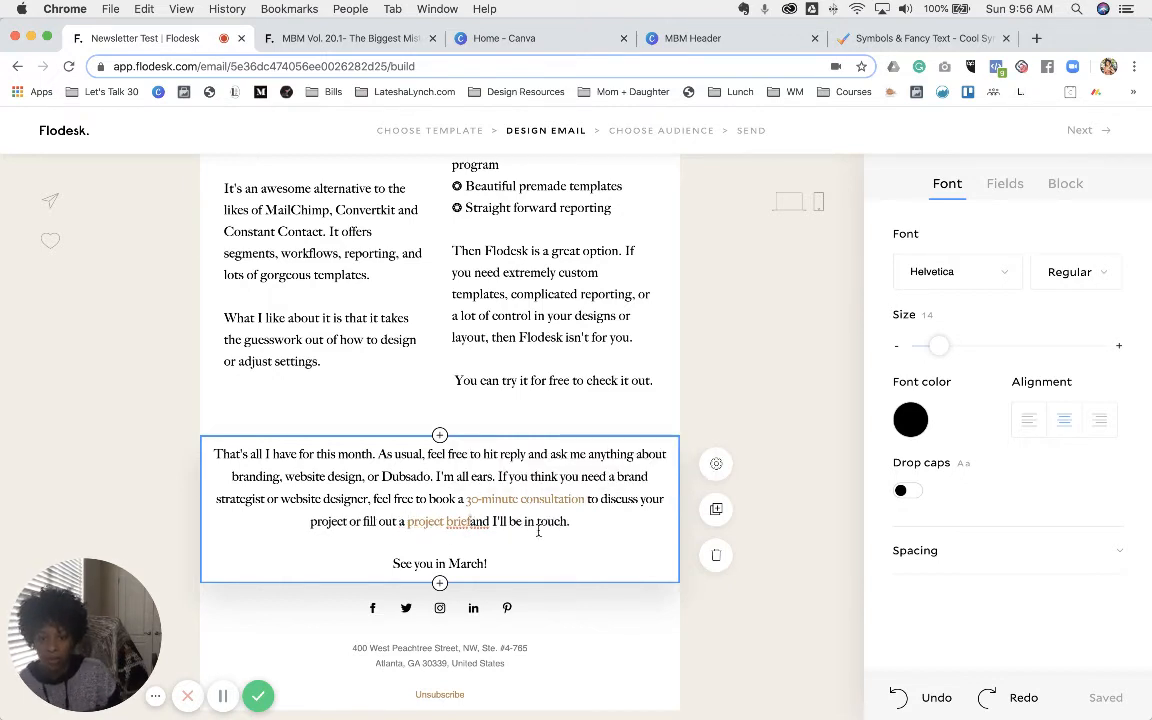
pyautogui.press('Left')
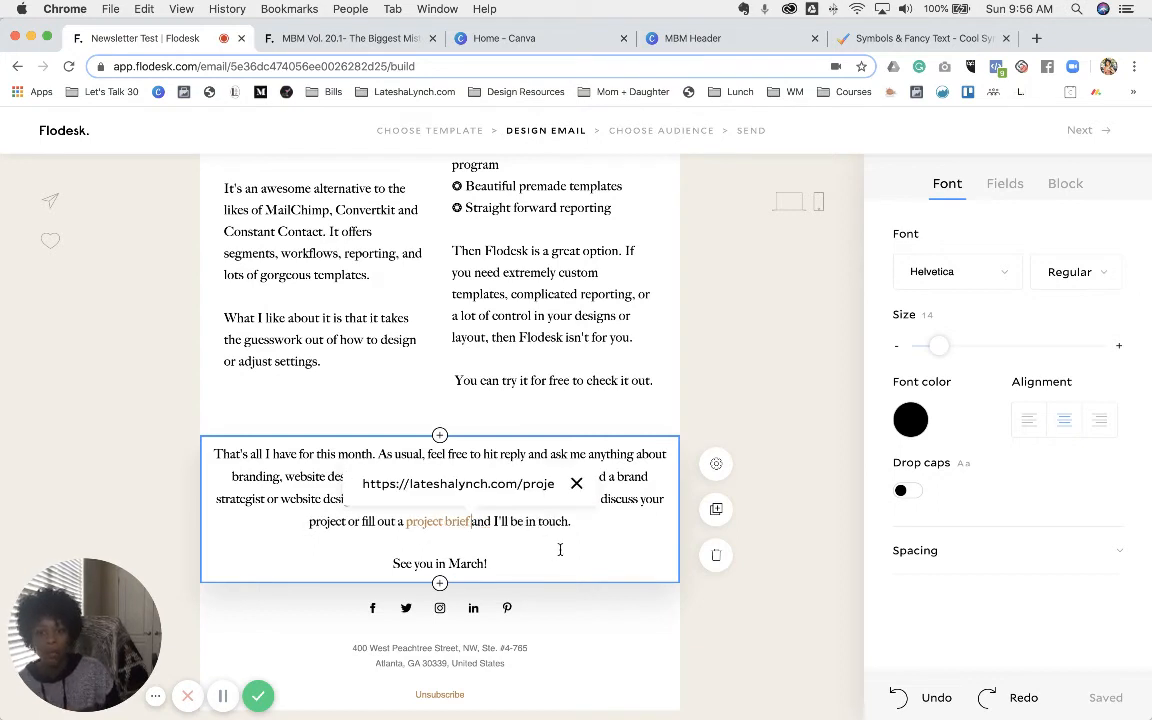
pyautogui.click(560, 549)
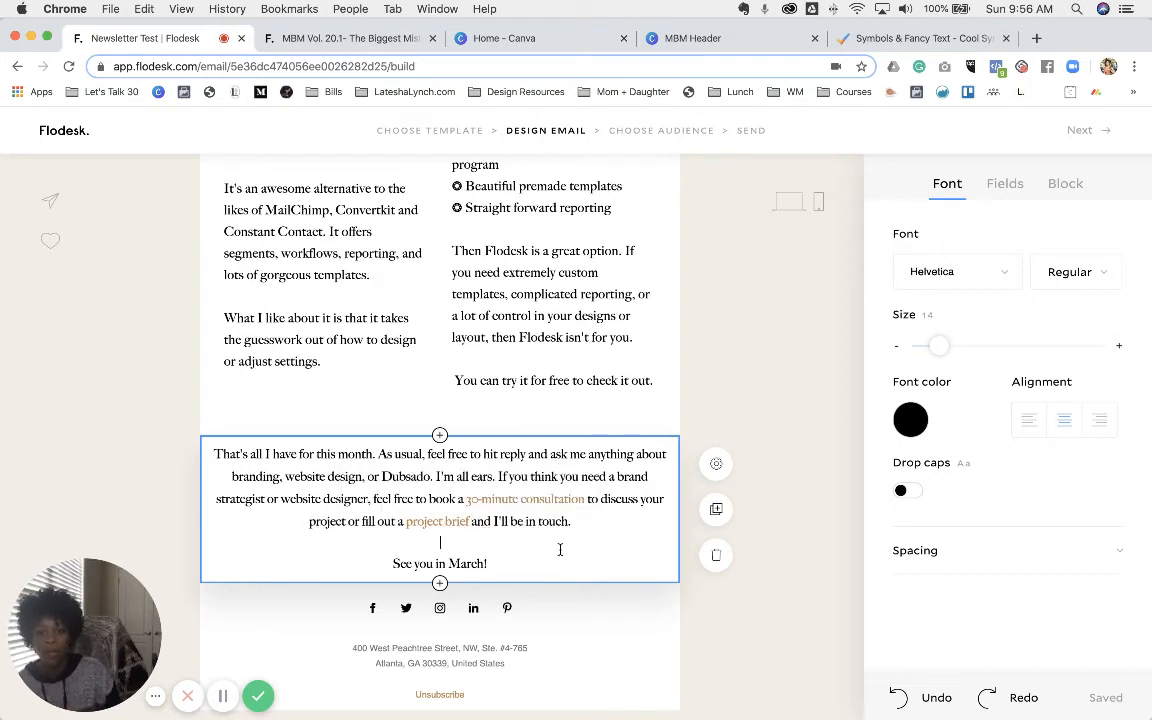
# - Select the word 'designer' and start a link on it, then cancel
pyautogui.doubleClick(345, 499)
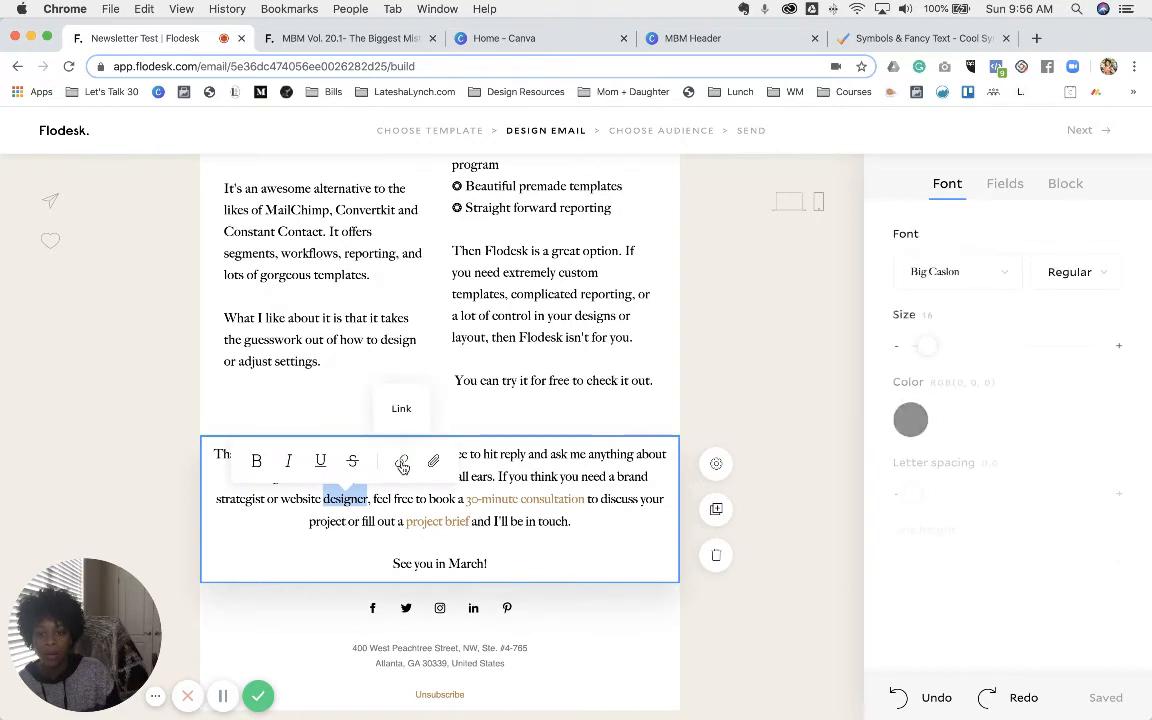
pyautogui.click(401, 462)
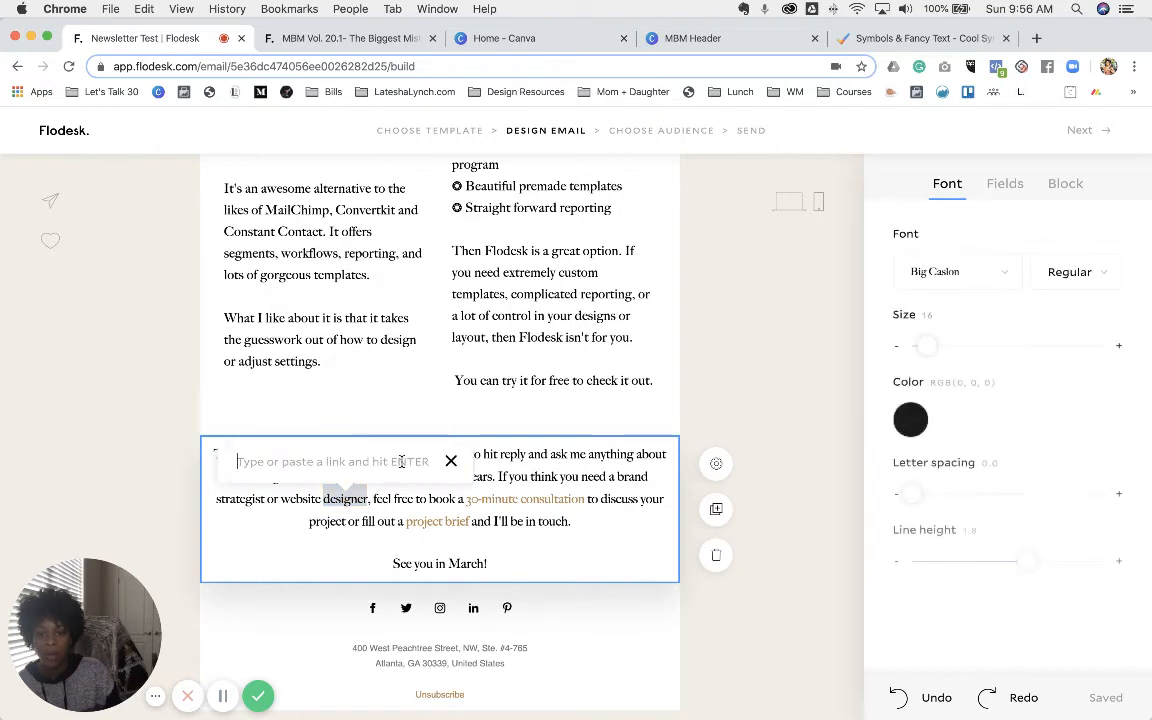
pyautogui.click(451, 462)
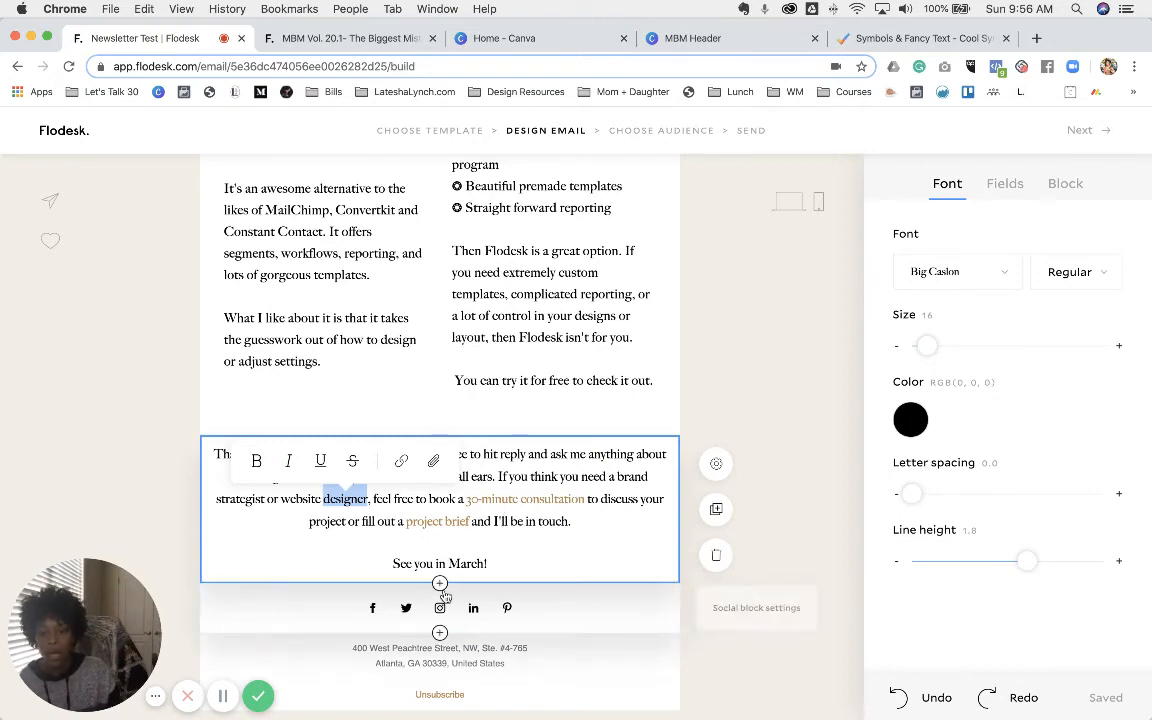
# - Insert an image block below the closing paragraph and upload the signature PNG from the business designs folder
pyautogui.click(440, 586)
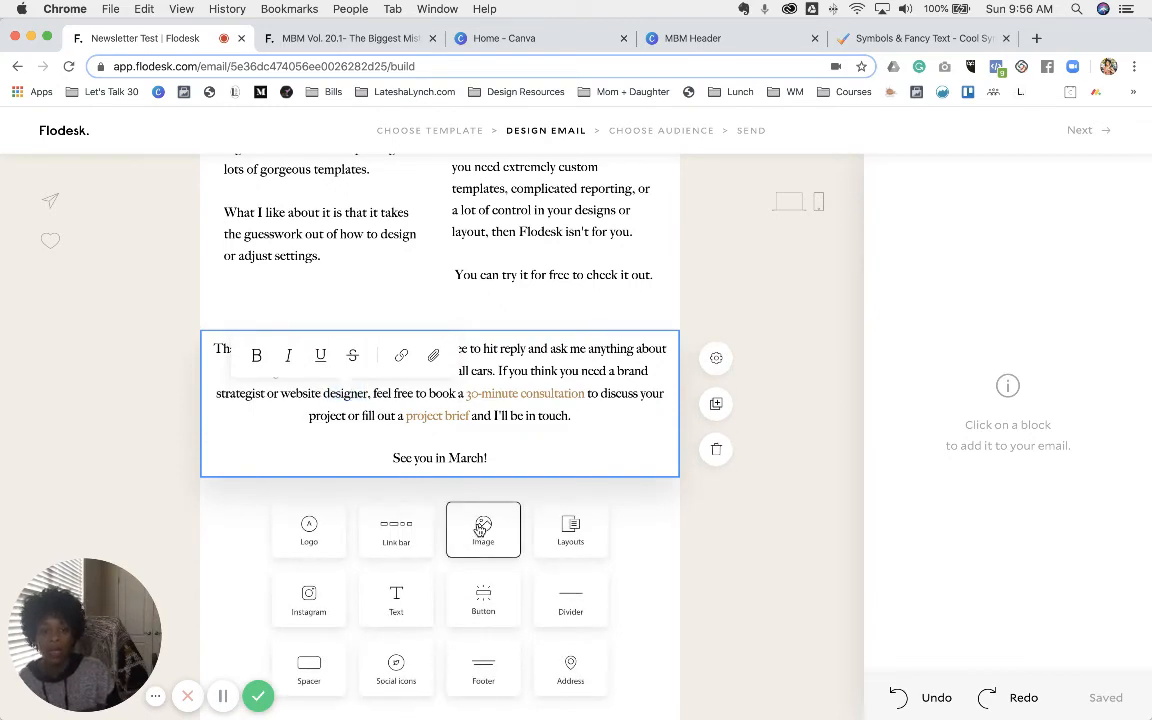
pyautogui.click(500, 530)
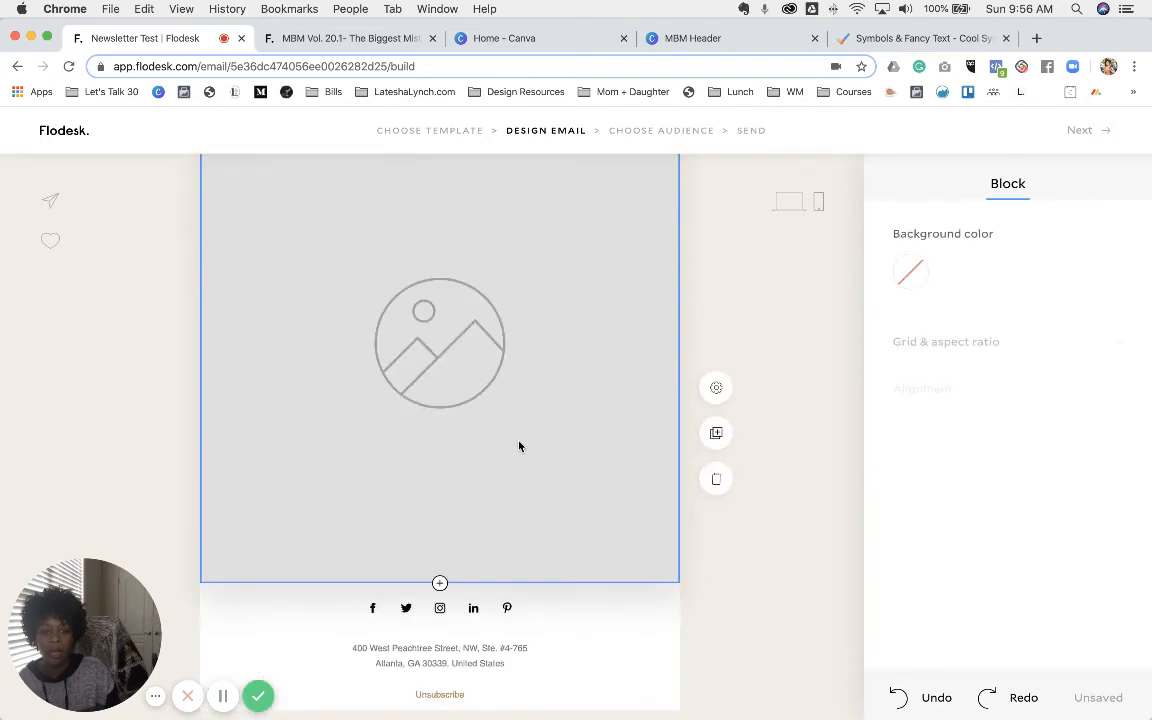
pyautogui.click(456, 352)
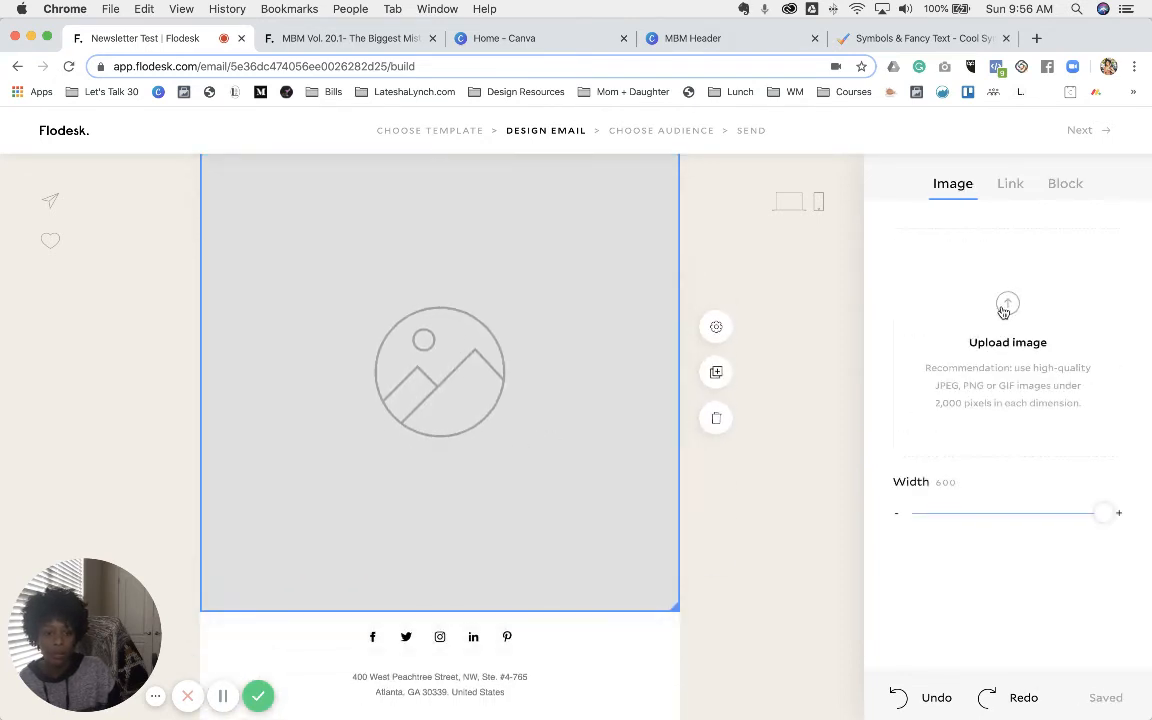
pyautogui.click(1005, 310)
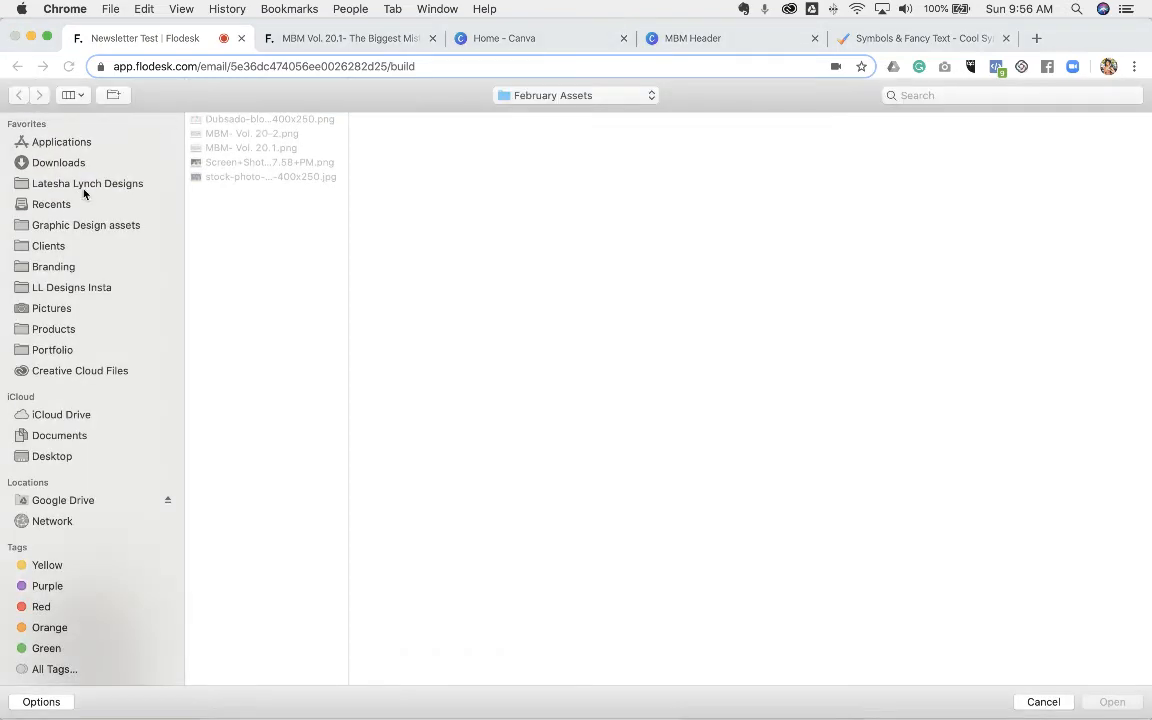
pyautogui.click(82, 184)
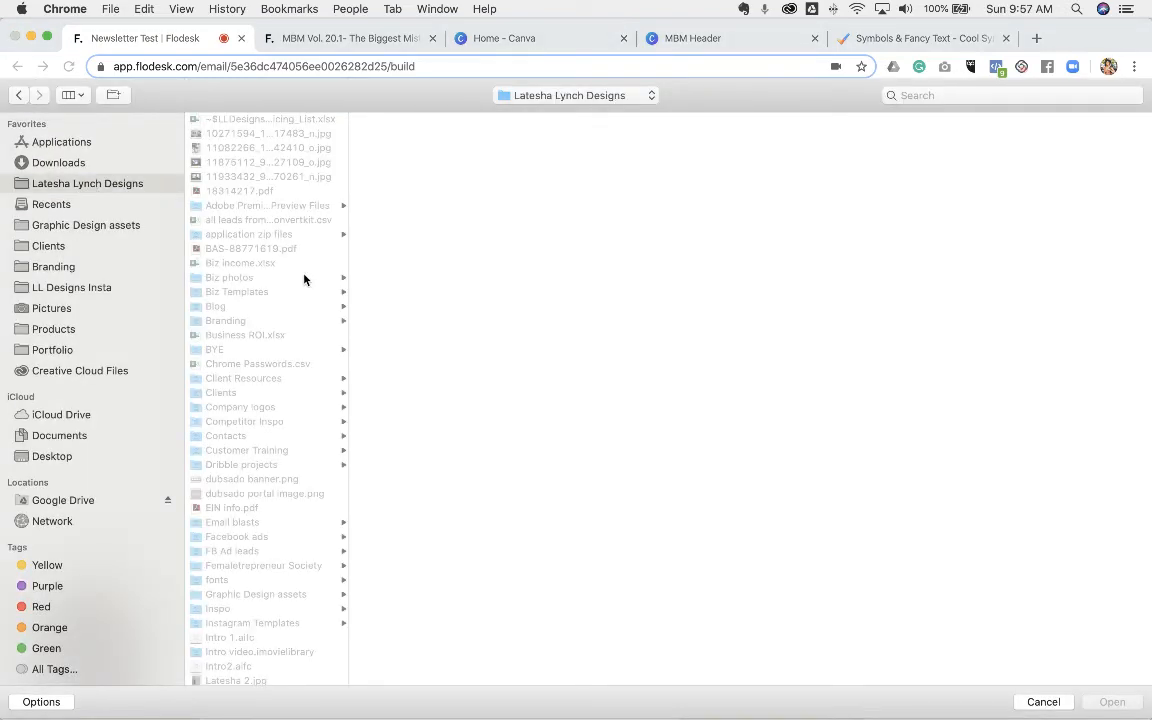
pyautogui.scroll(-2, 305, 280)
pyautogui.scroll(-6, 305, 280)
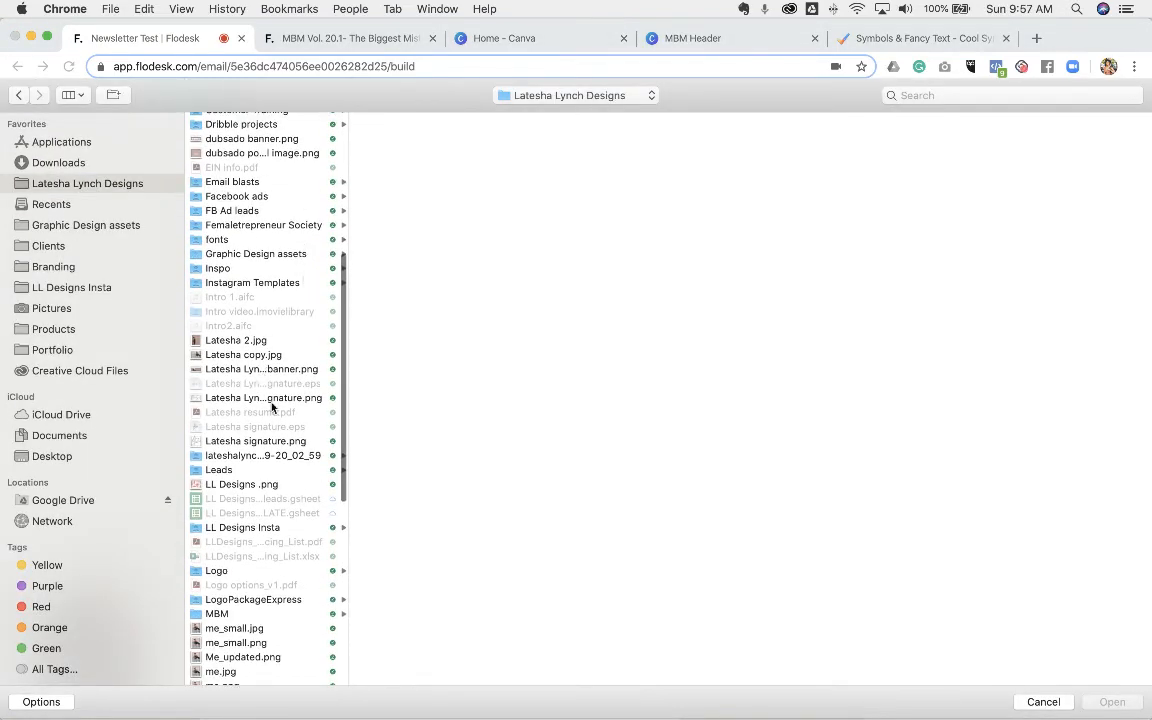
pyautogui.click(252, 442)
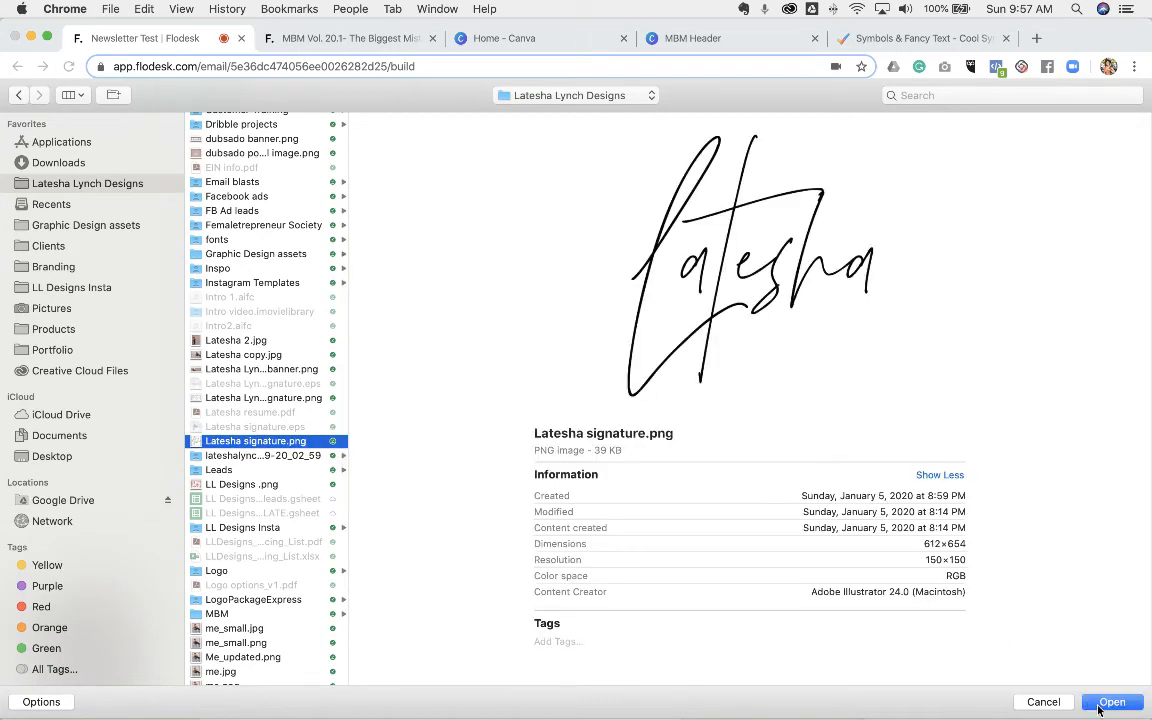
pyautogui.click(1107, 703)
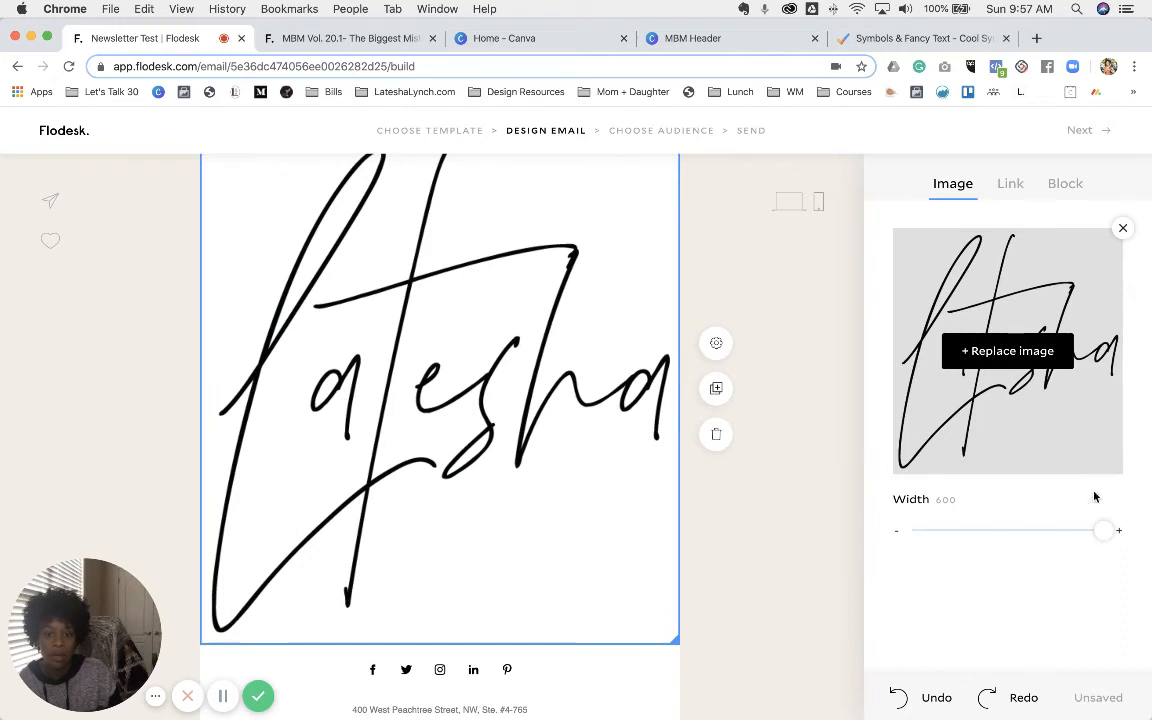
# - Narrow the signature image's width step by step from 210 down to about 140
pyautogui.click(954, 532)
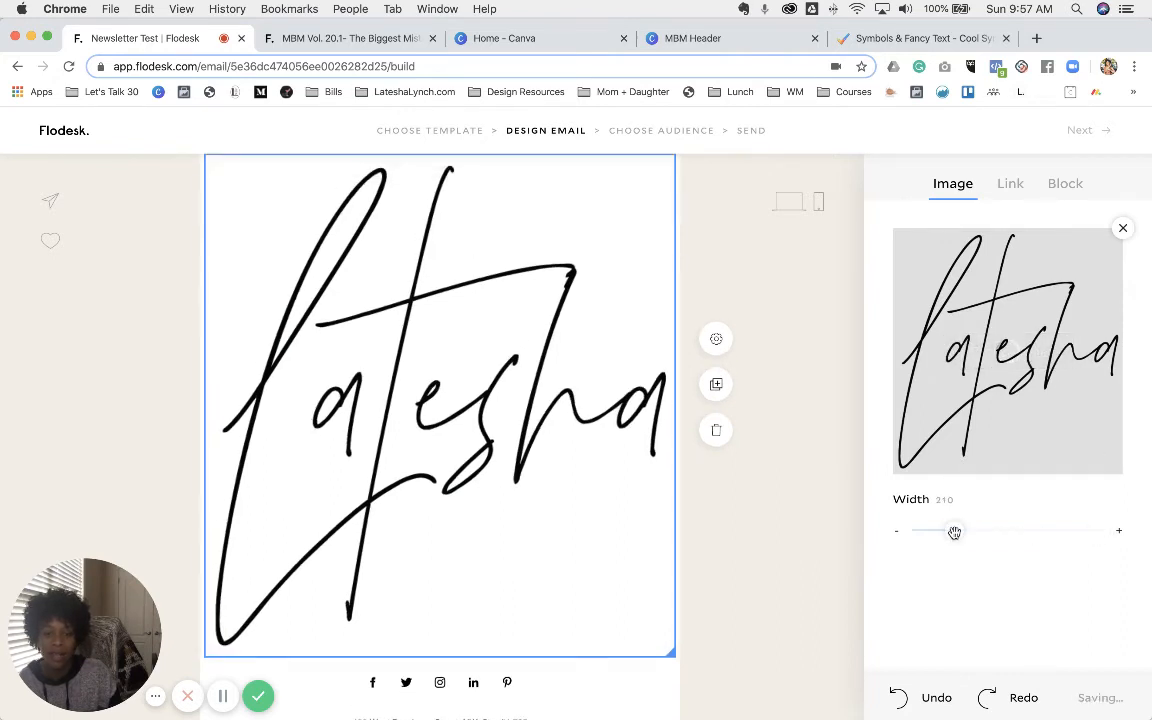
pyautogui.click(945, 532)
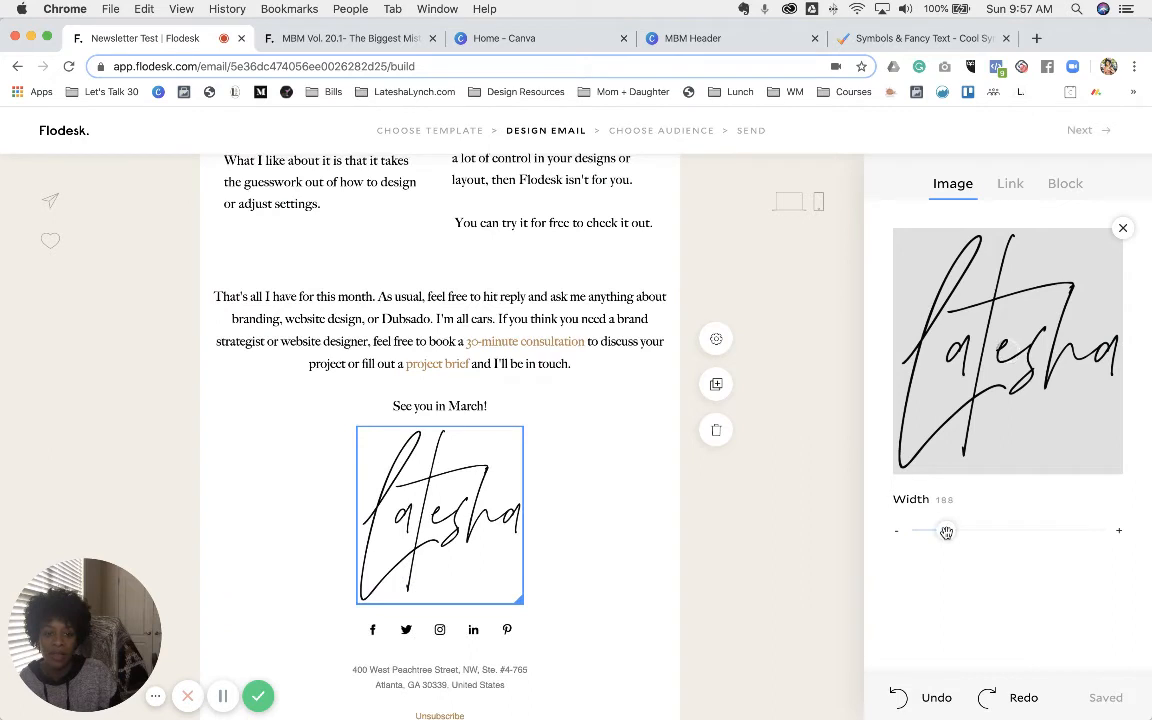
pyautogui.click(940, 532)
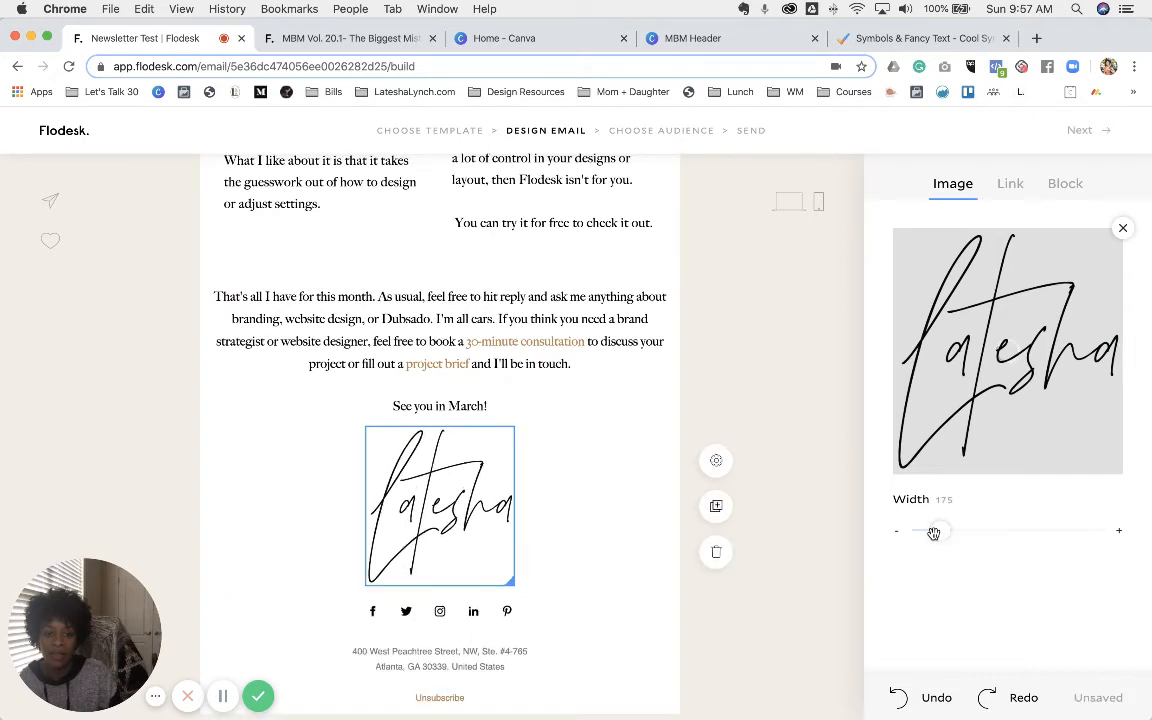
pyautogui.moveTo(933, 533); pyautogui.dragTo(928, 531)
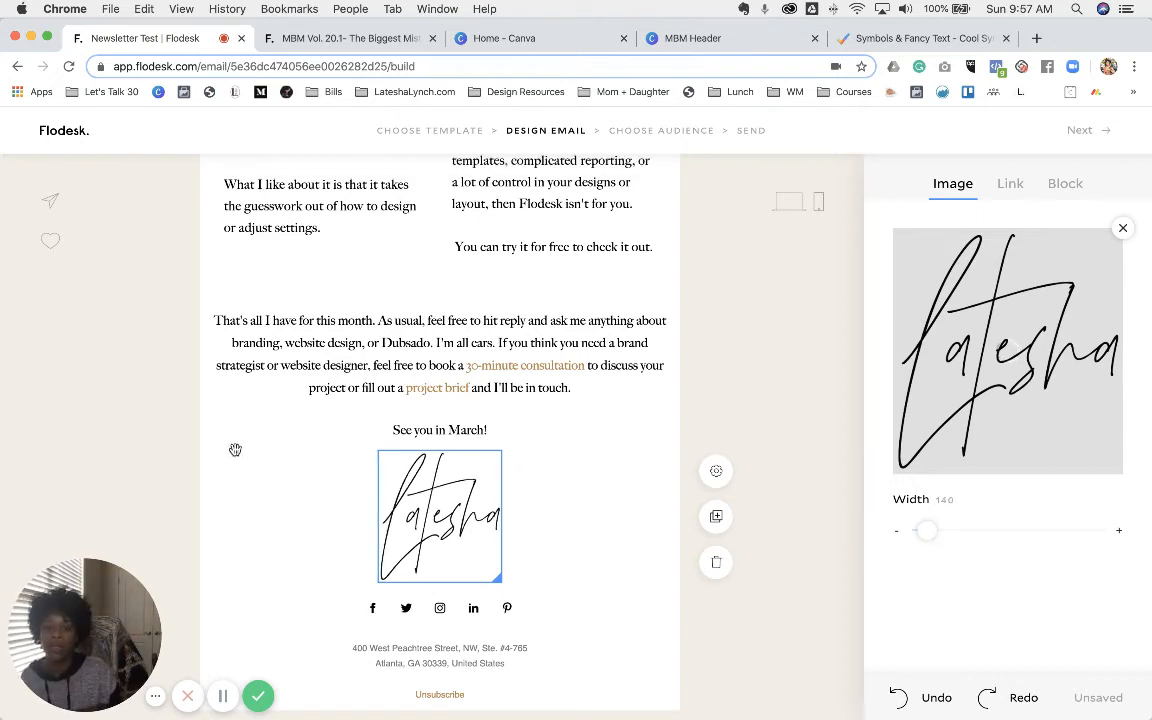
pyautogui.click(134, 414)
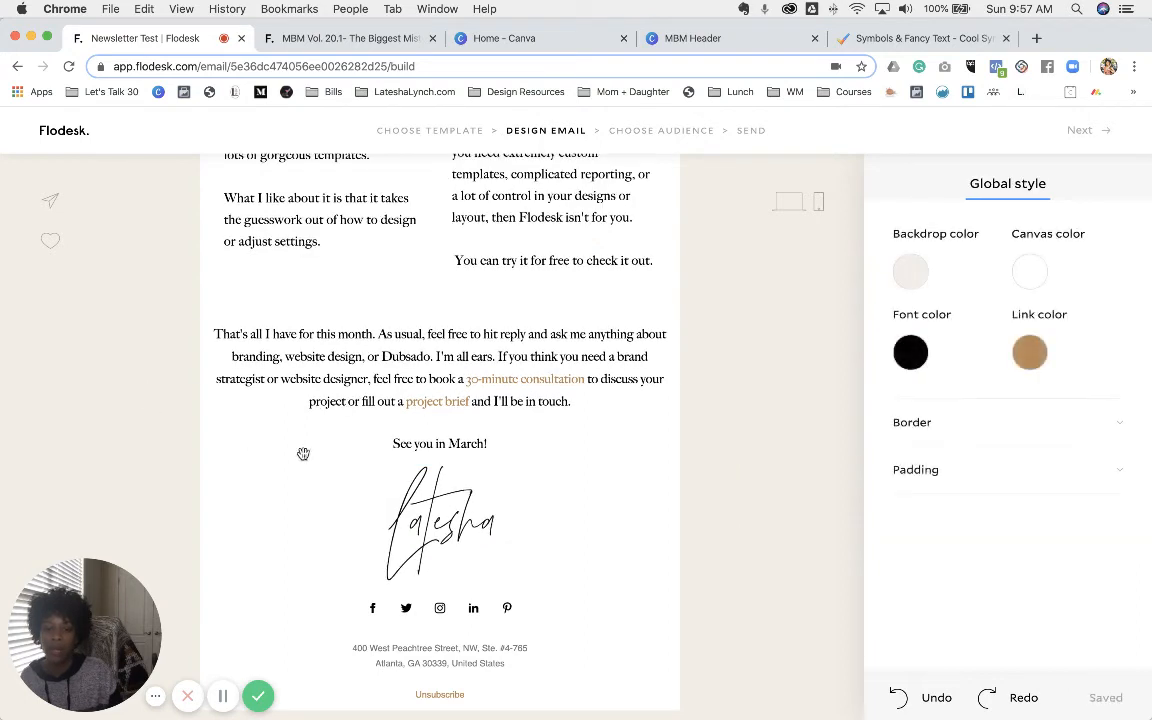
# - Add a spacer below the signature and a new text block under it, using the earlier newsletter as reference
pyautogui.click(440, 582)
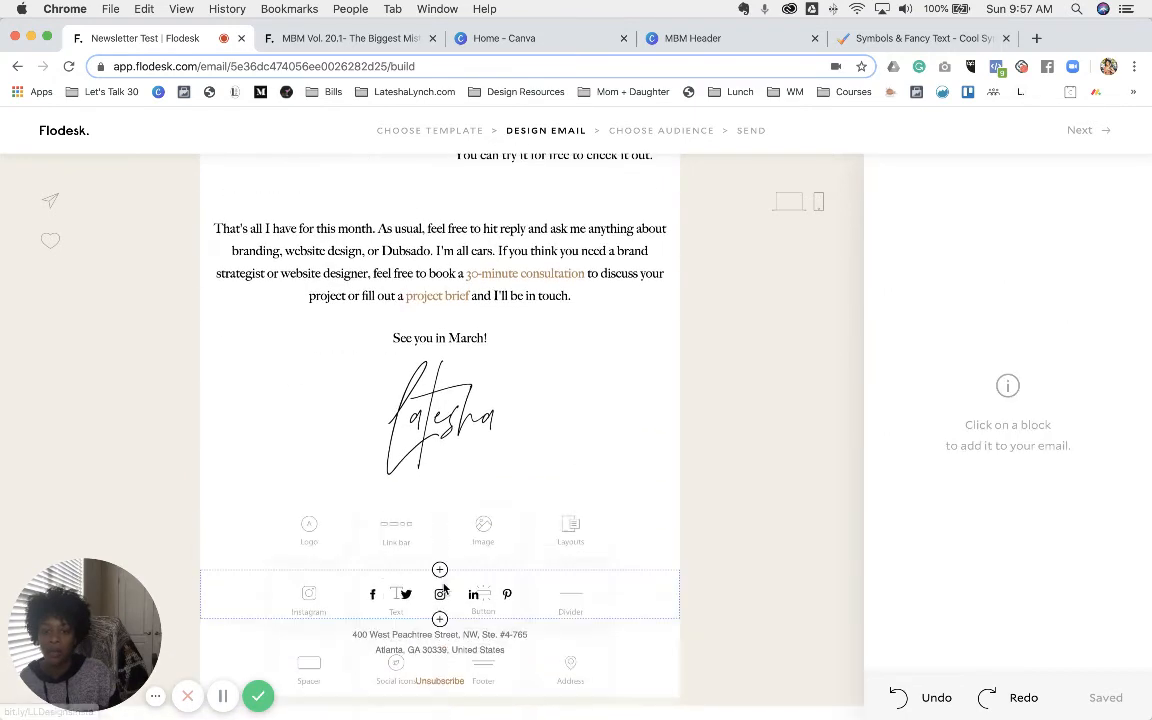
pyautogui.click(357, 40)
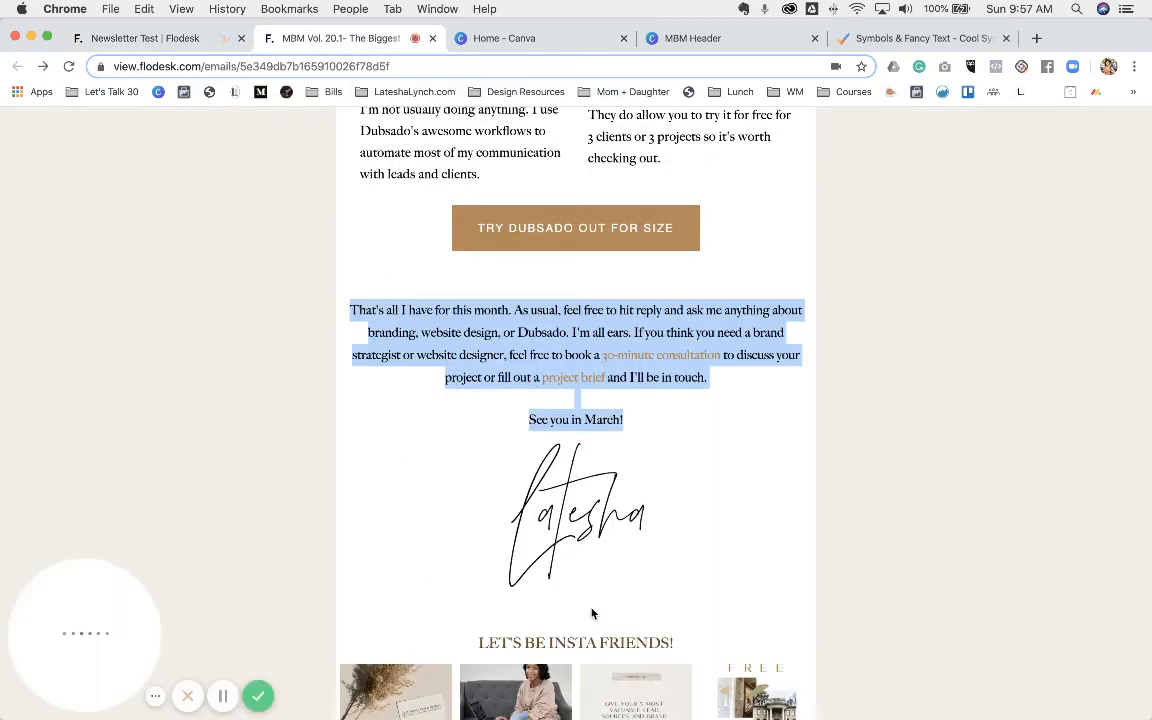
pyautogui.click(150, 38)
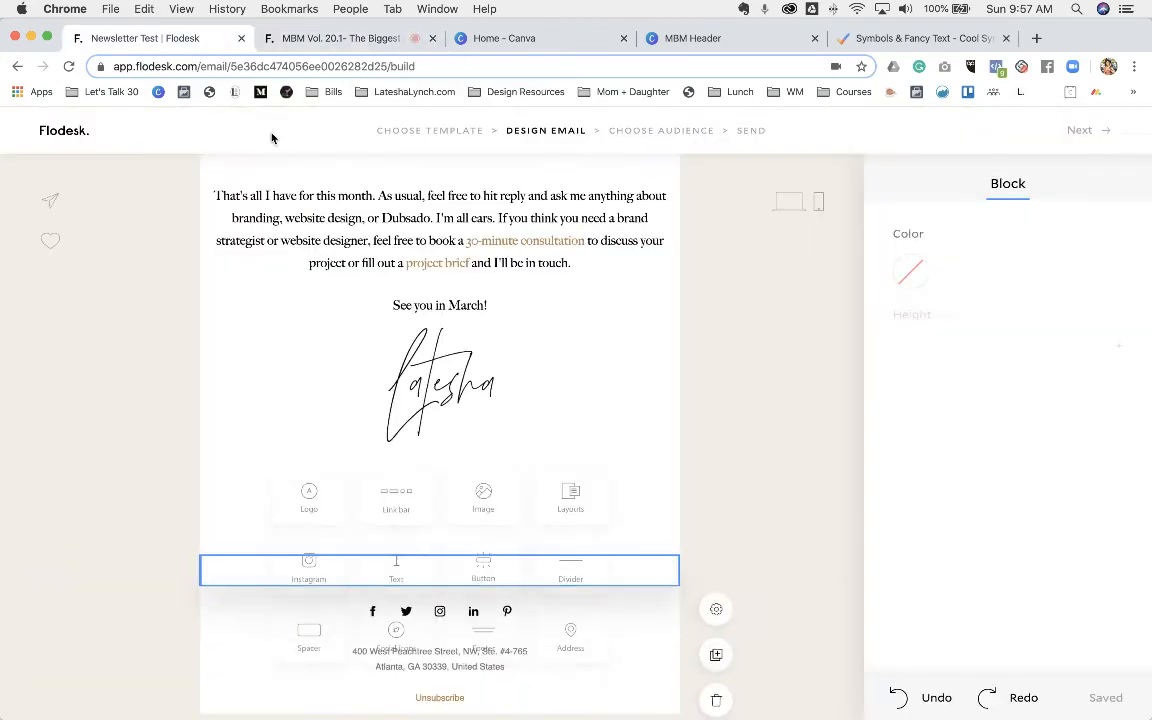
pyautogui.scroll(2, 441, 515)
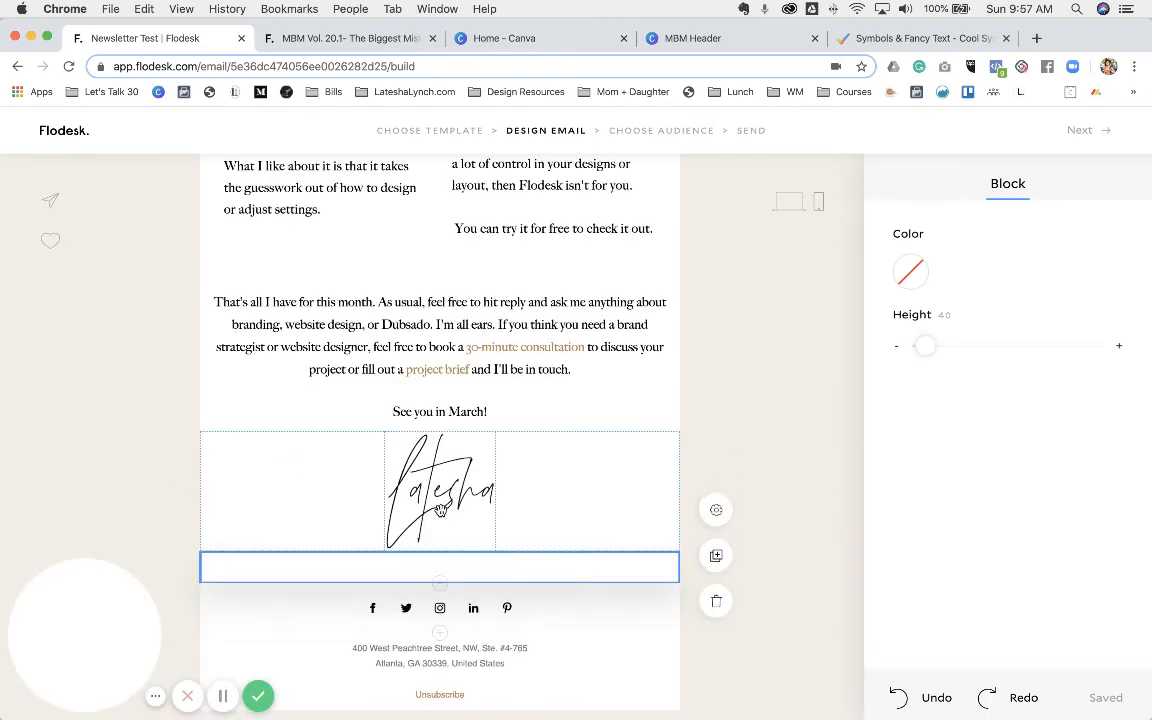
pyautogui.click(440, 584)
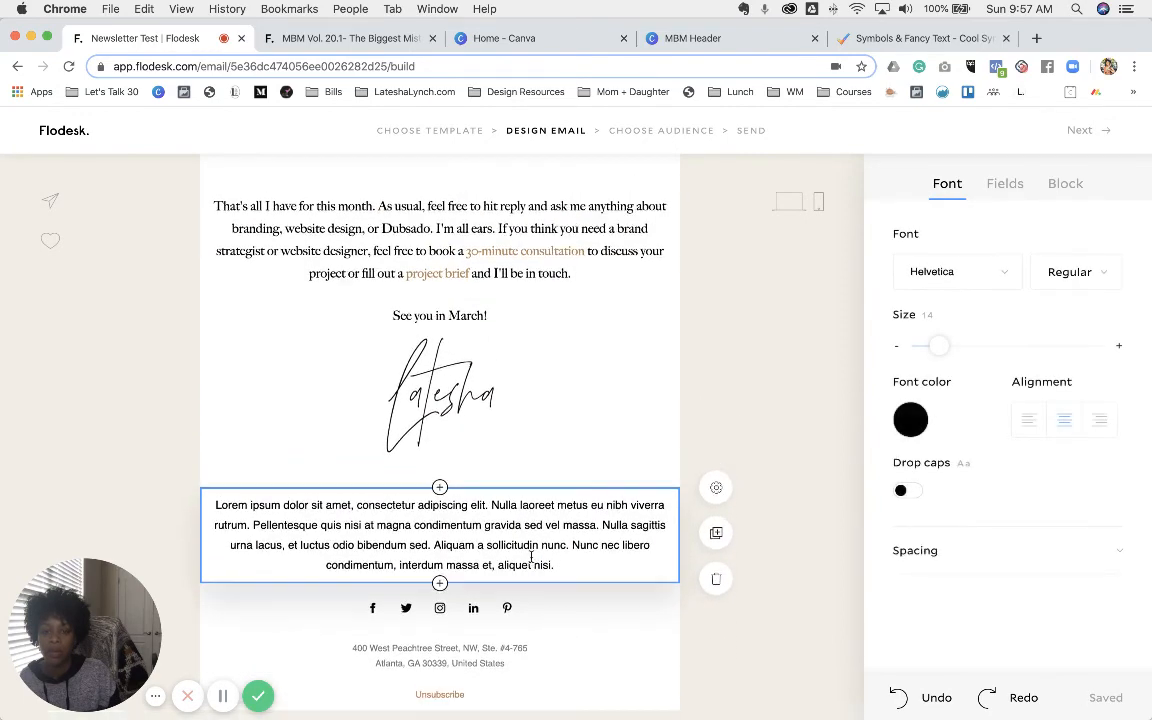
# - Replace the placeholder with 'LET'S BE INSTA FRIENDS' and set it in Big Caslon
pyautogui.tripleClick(466, 531)
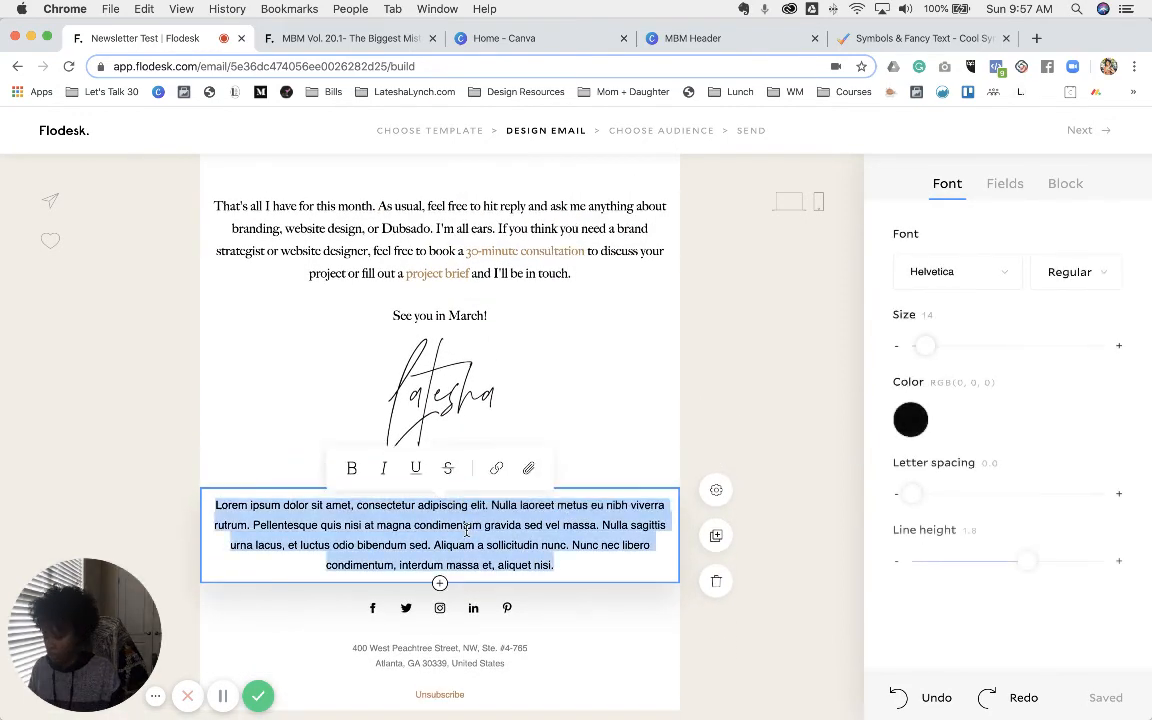
pyautogui.write("LET'S BE")
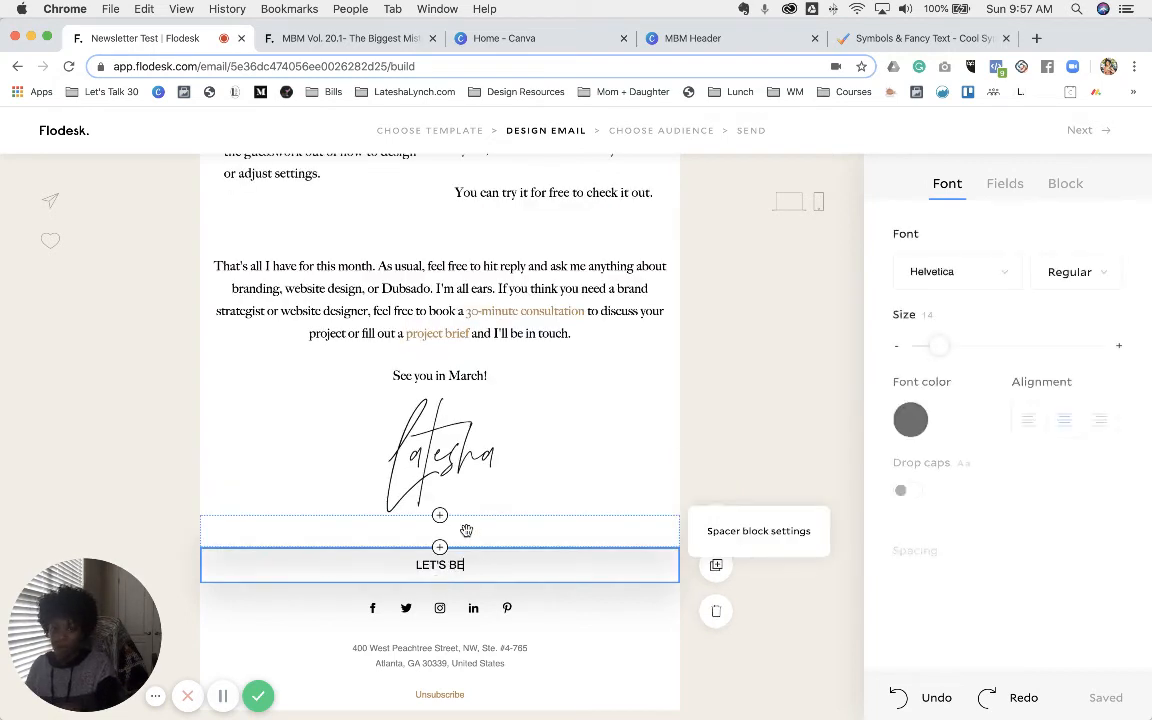
pyautogui.write(' INSTA FRIENDS')
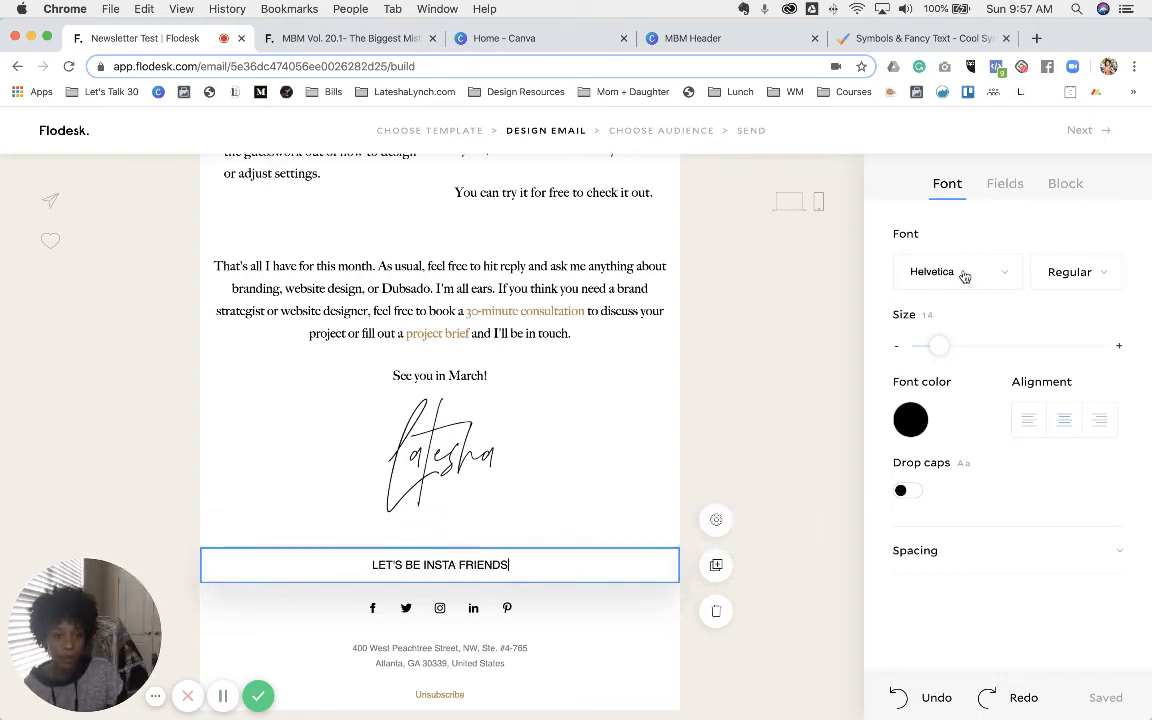
pyautogui.tripleClick(455, 564)
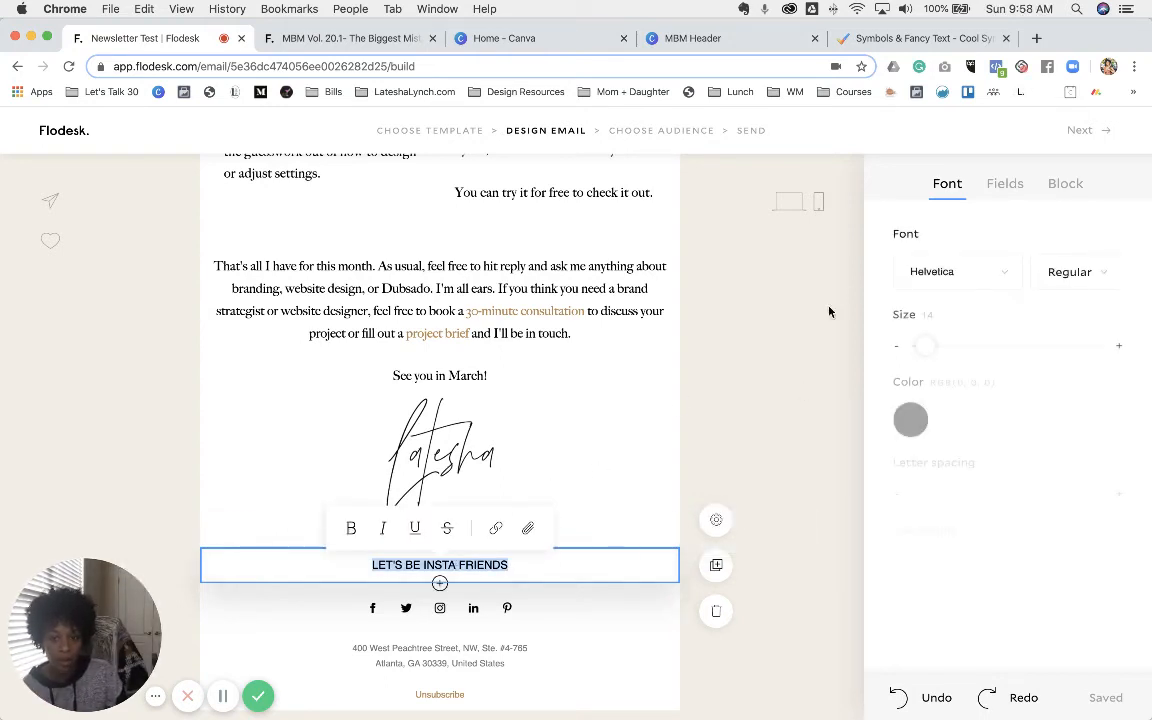
pyautogui.click(950, 271)
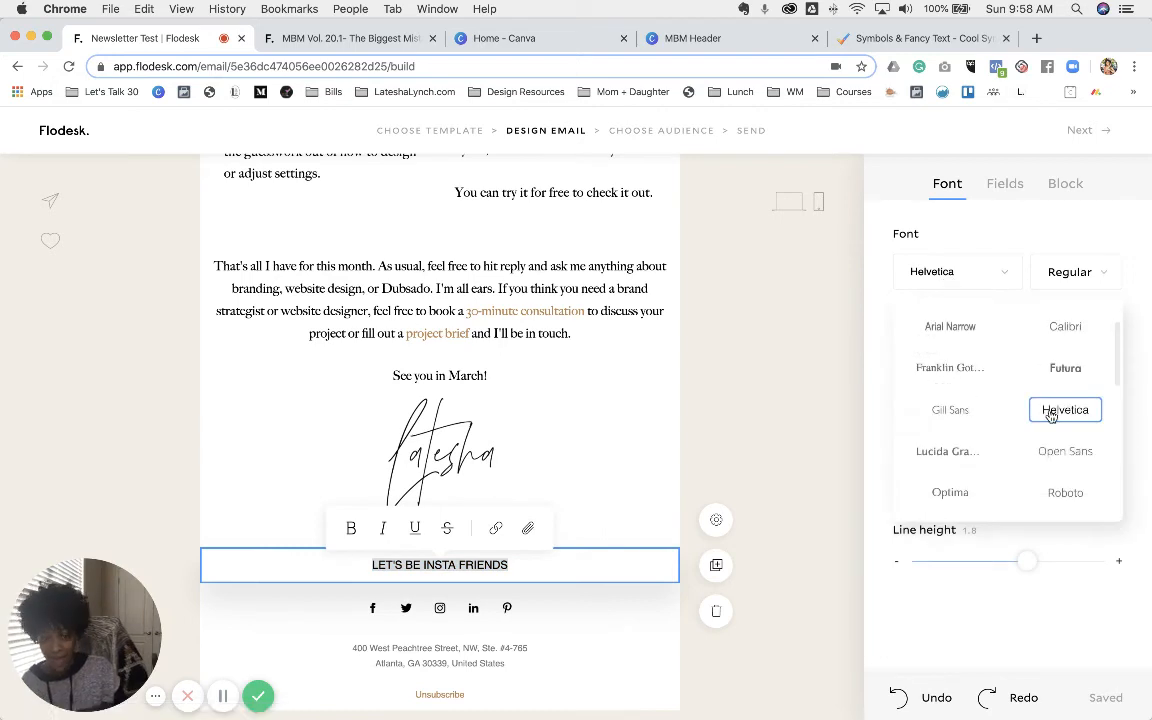
pyautogui.scroll(-5, 1050, 415)
pyautogui.click(1062, 477)
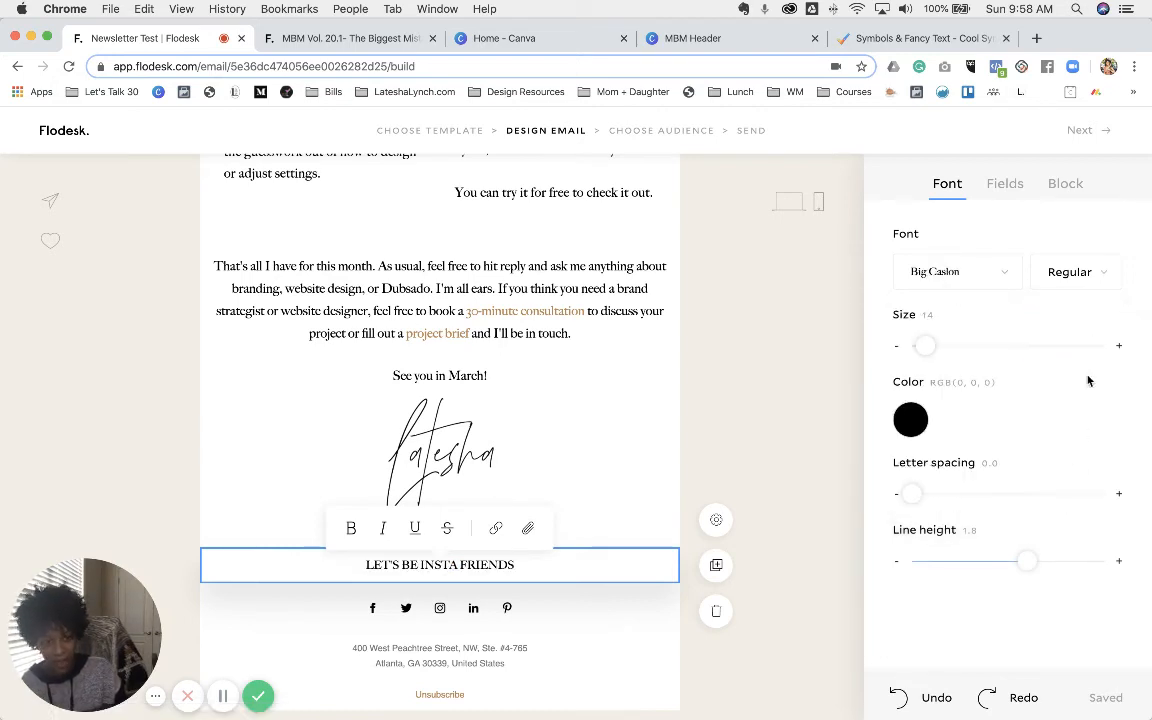
# - Enlarge the heading to size 16 and colour it brown #725226
pyautogui.click(1117, 347)
pyautogui.click(1117, 347)
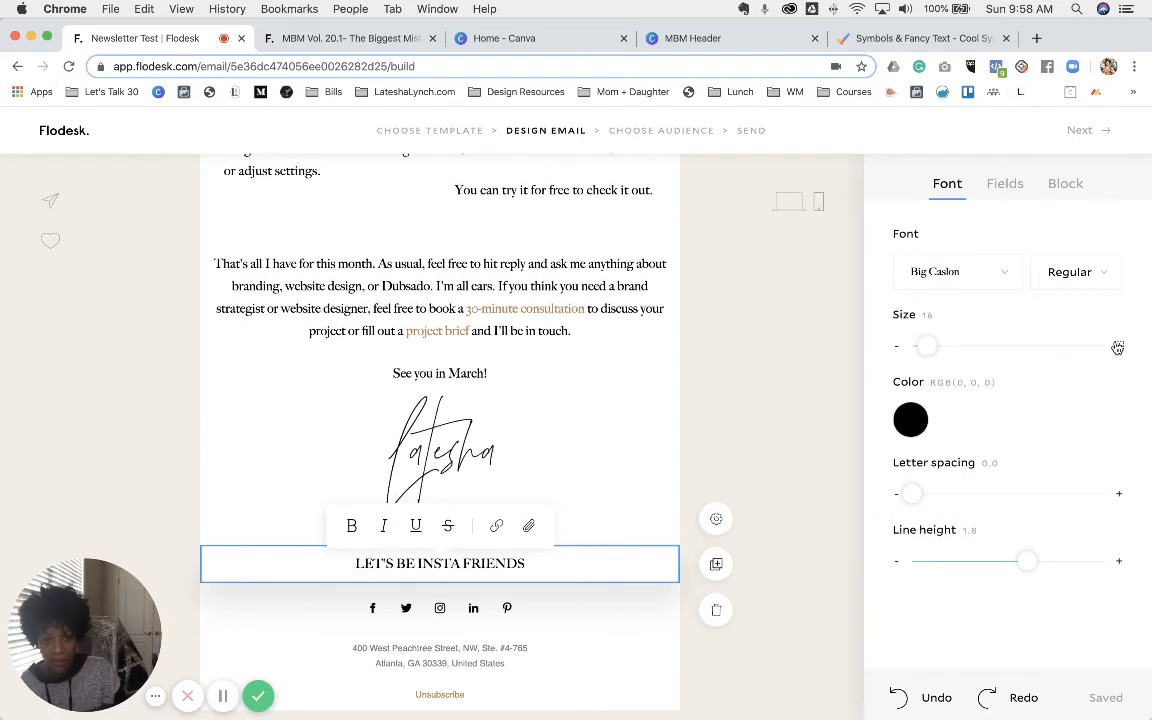
pyautogui.click(908, 422)
pyautogui.click(1008, 336)
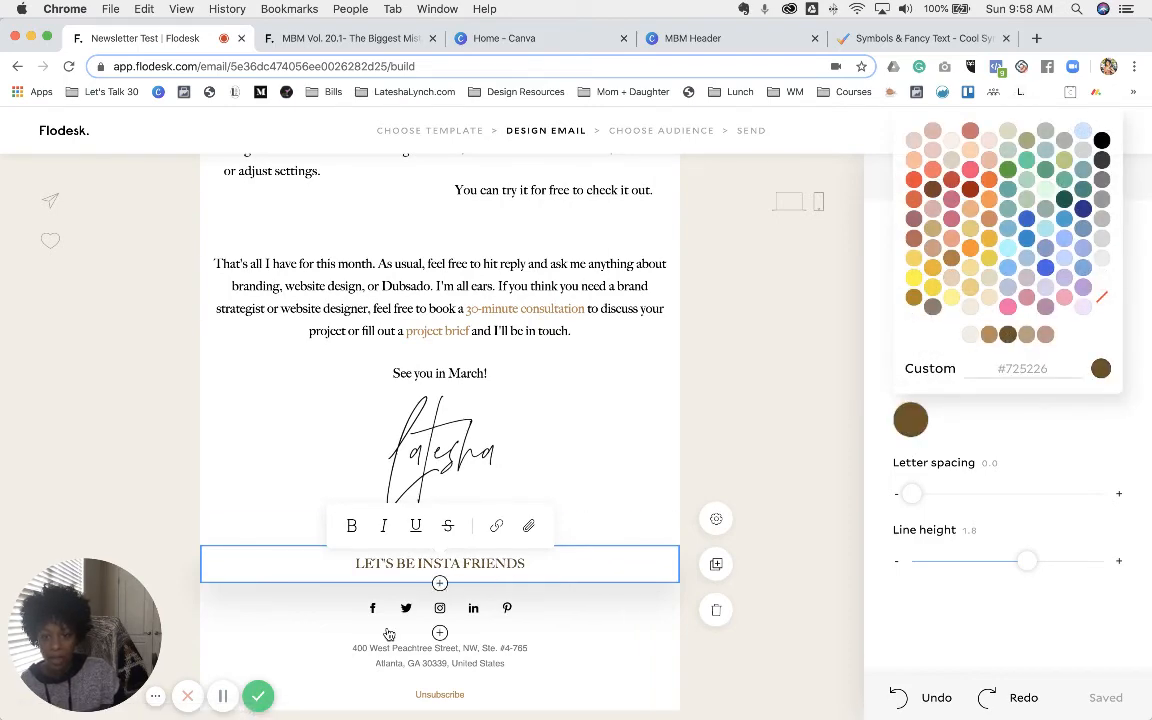
pyautogui.click(440, 583)
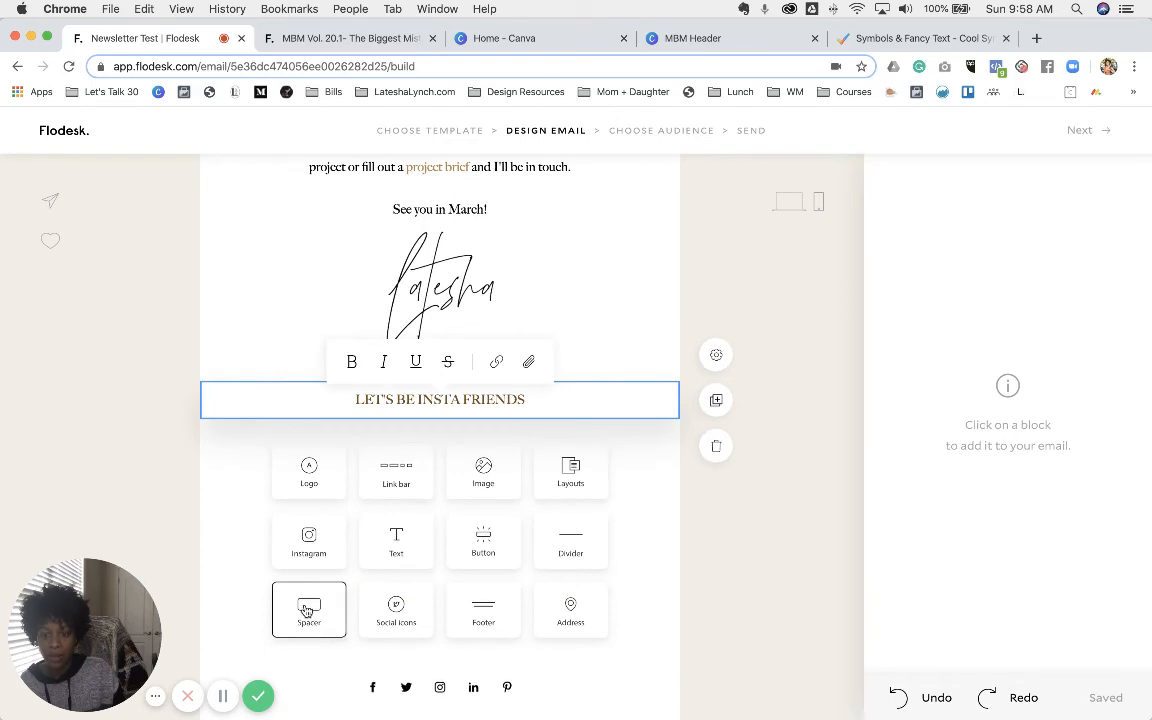
# - Add a 40-height spacer under the heading, checking the sent newsletter's Instagram section for reference
pyautogui.click(305, 40)
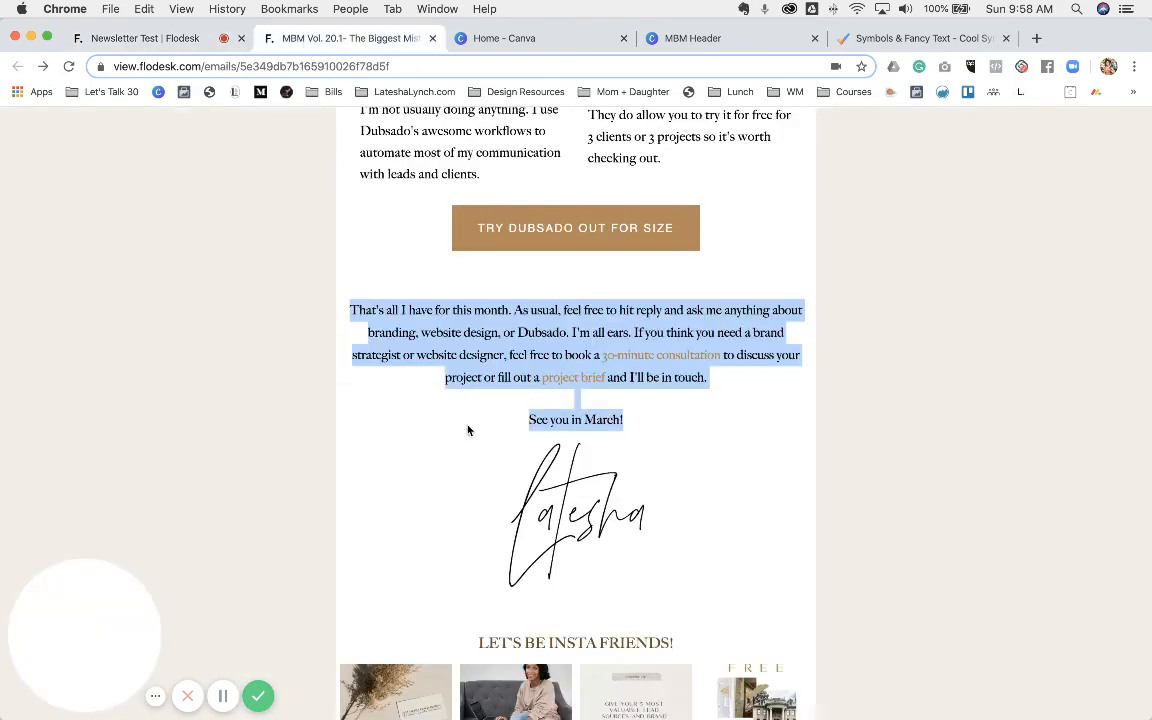
pyautogui.scroll(-5, 596, 569)
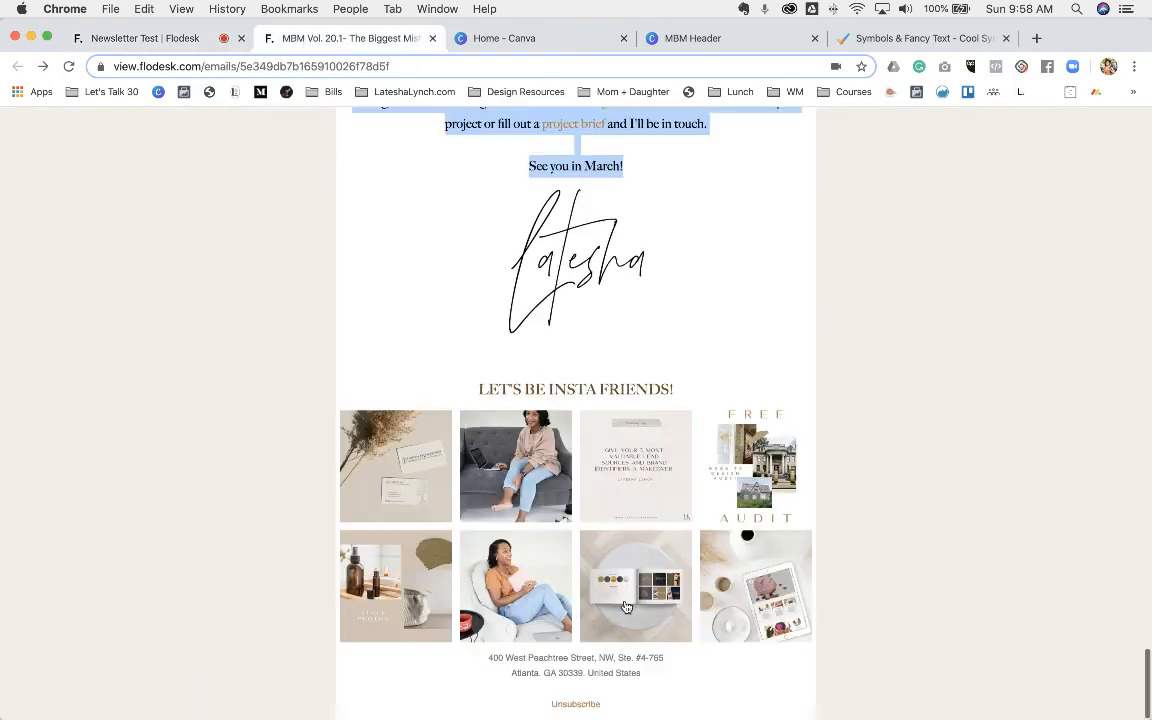
pyautogui.click(167, 40)
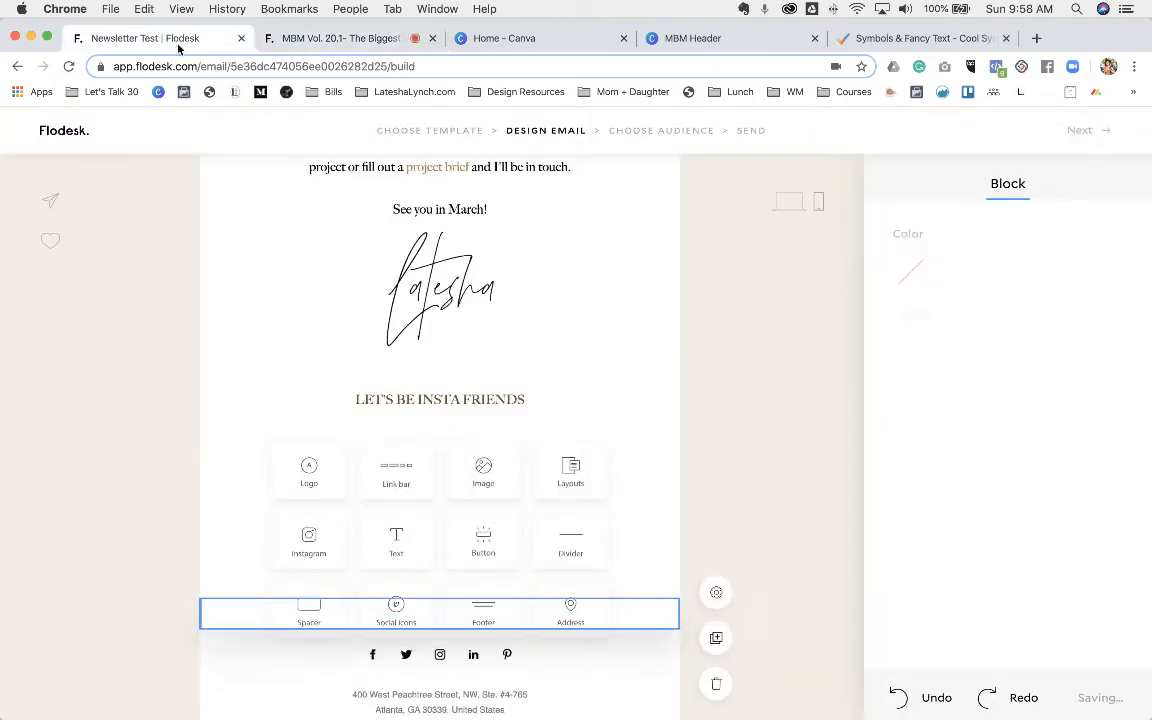
pyautogui.click(306, 607)
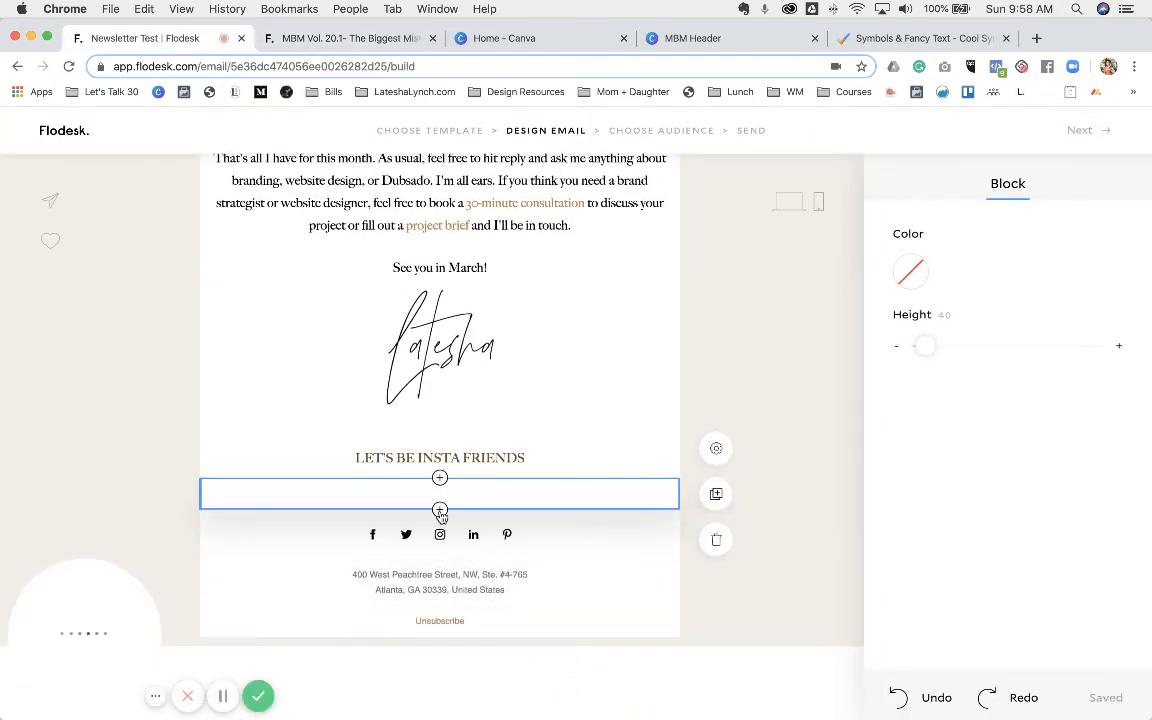
pyautogui.scroll(2, 438, 490)
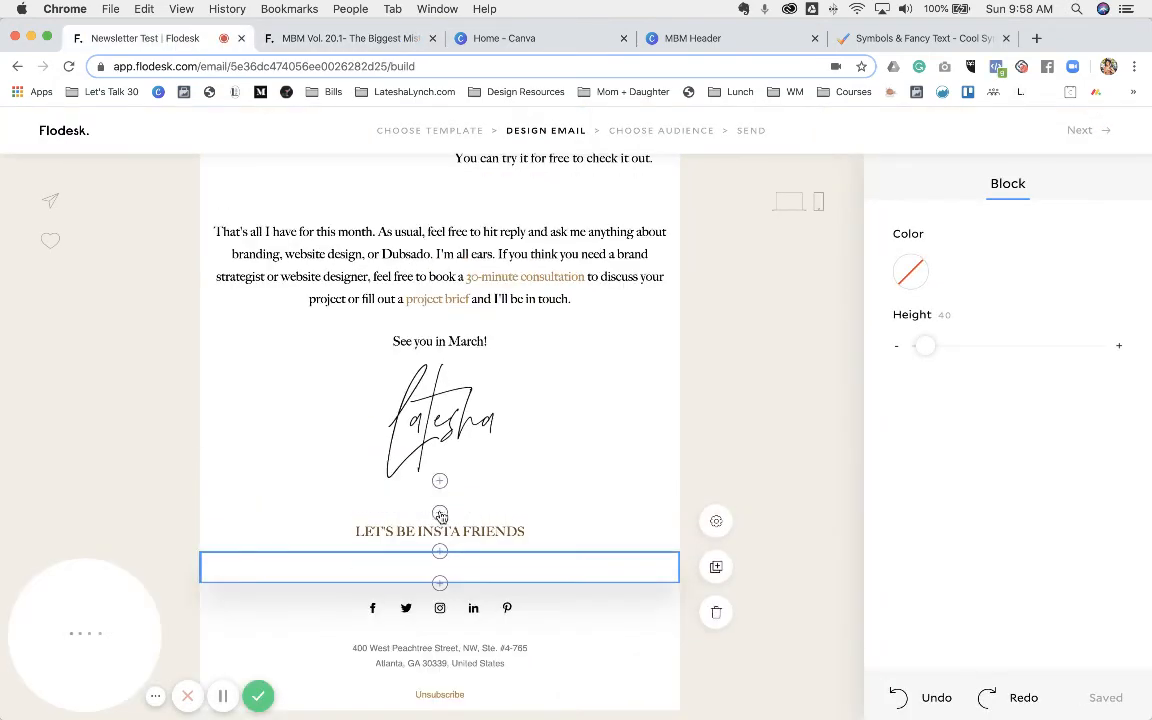
pyautogui.click(334, 38)
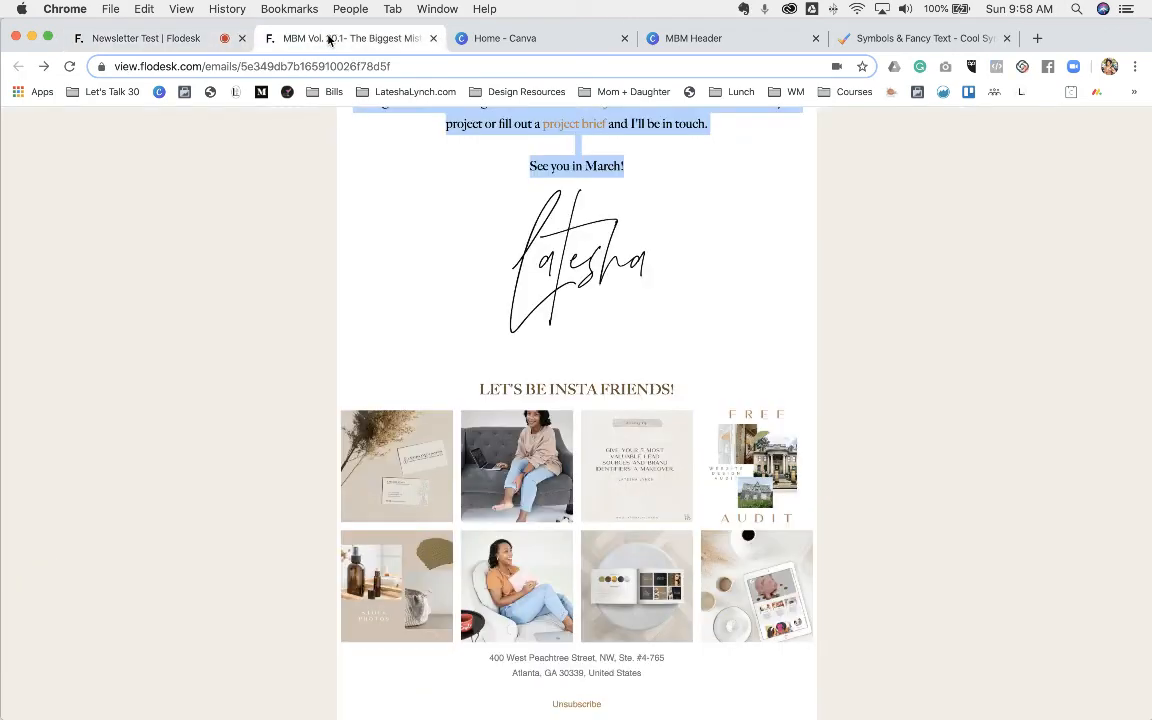
pyautogui.click(185, 40)
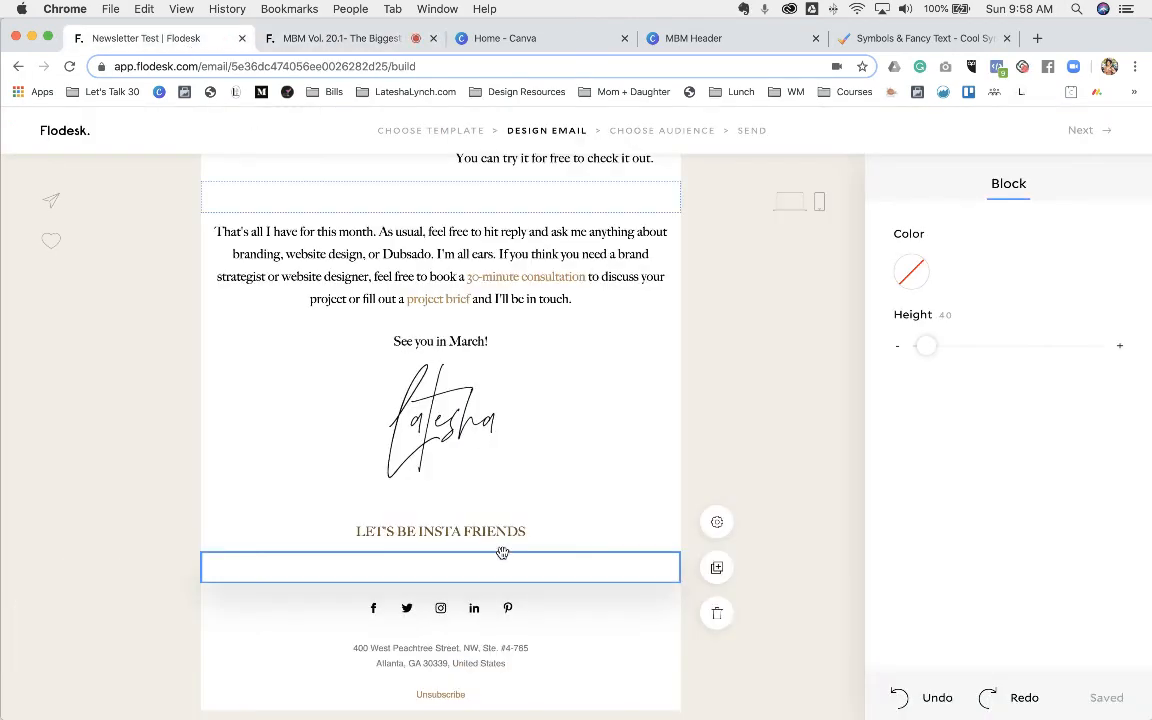
pyautogui.click(440, 553)
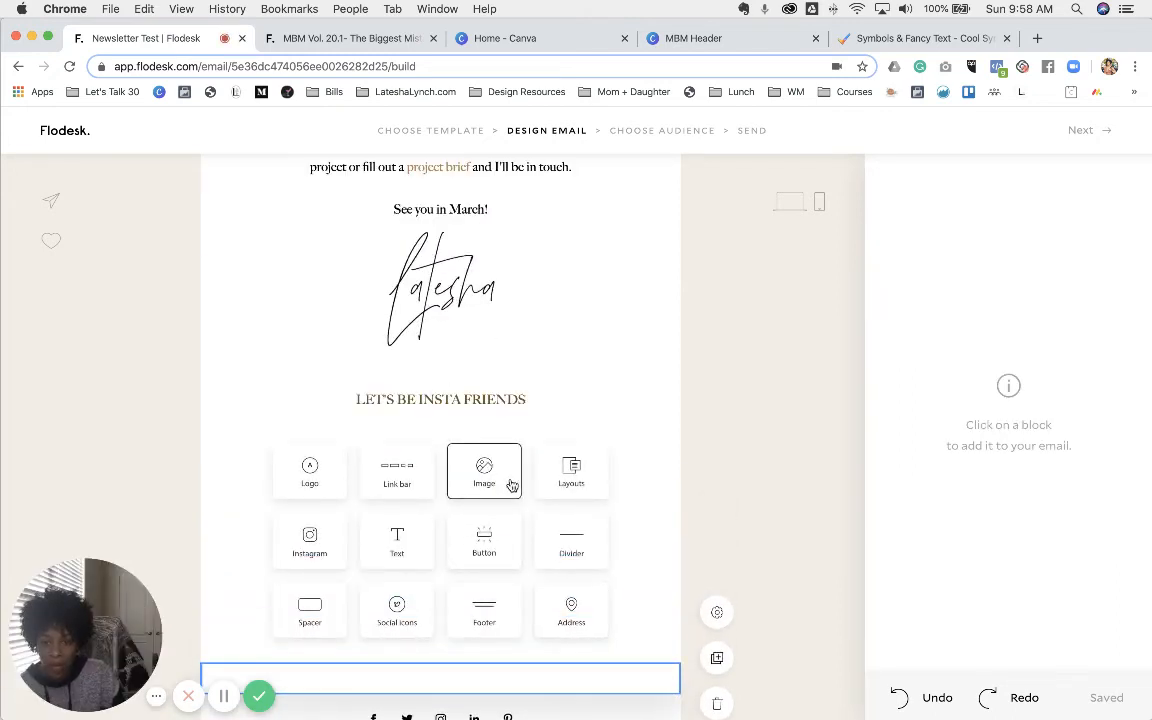
# - Insert an Instagram feed block laid out as a 4-column grid with 8 images
pyautogui.click(313, 545)
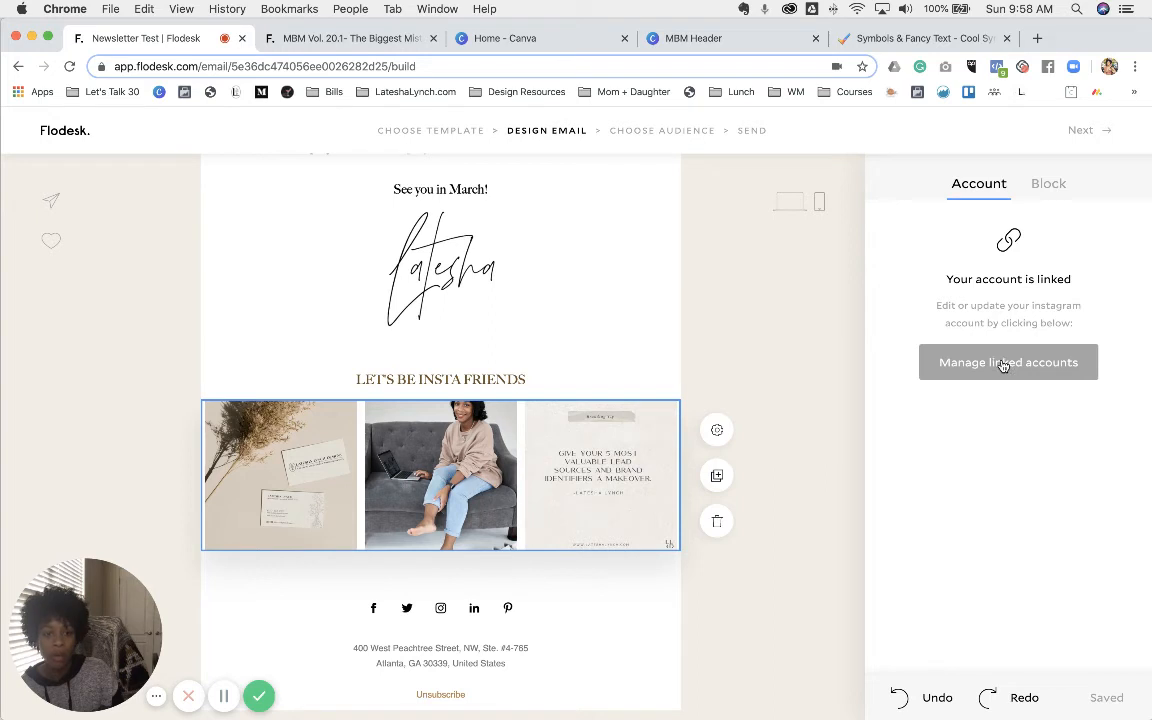
pyautogui.click(1045, 186)
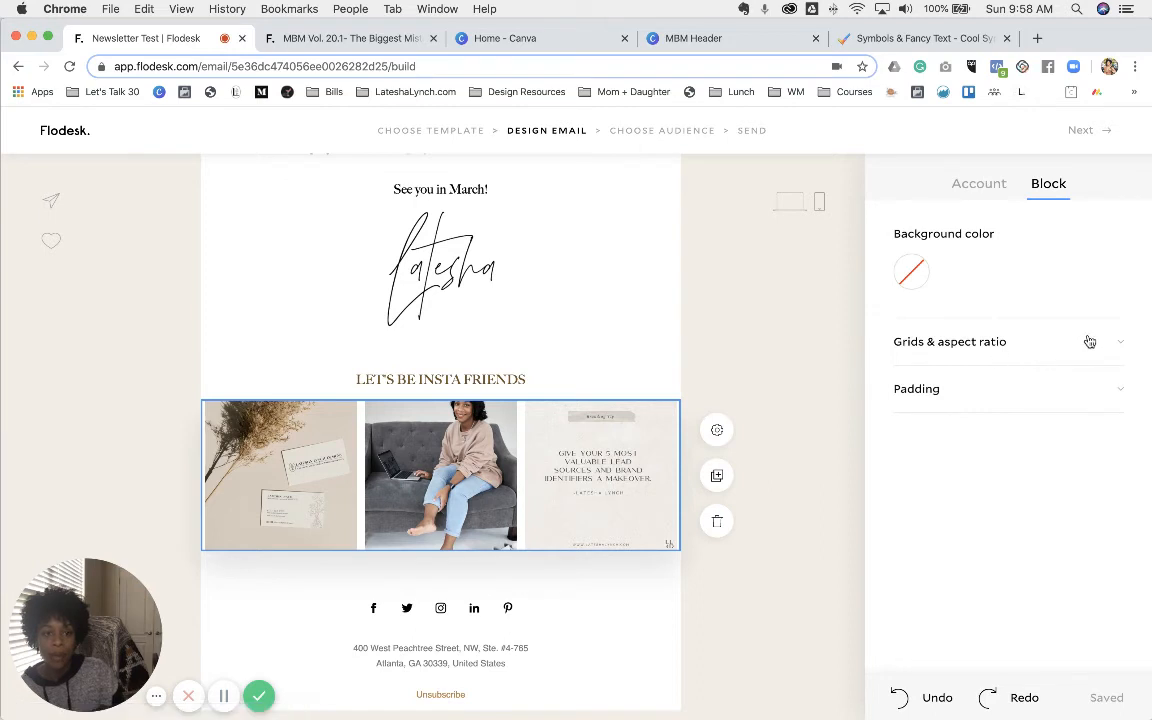
pyautogui.click(1088, 340)
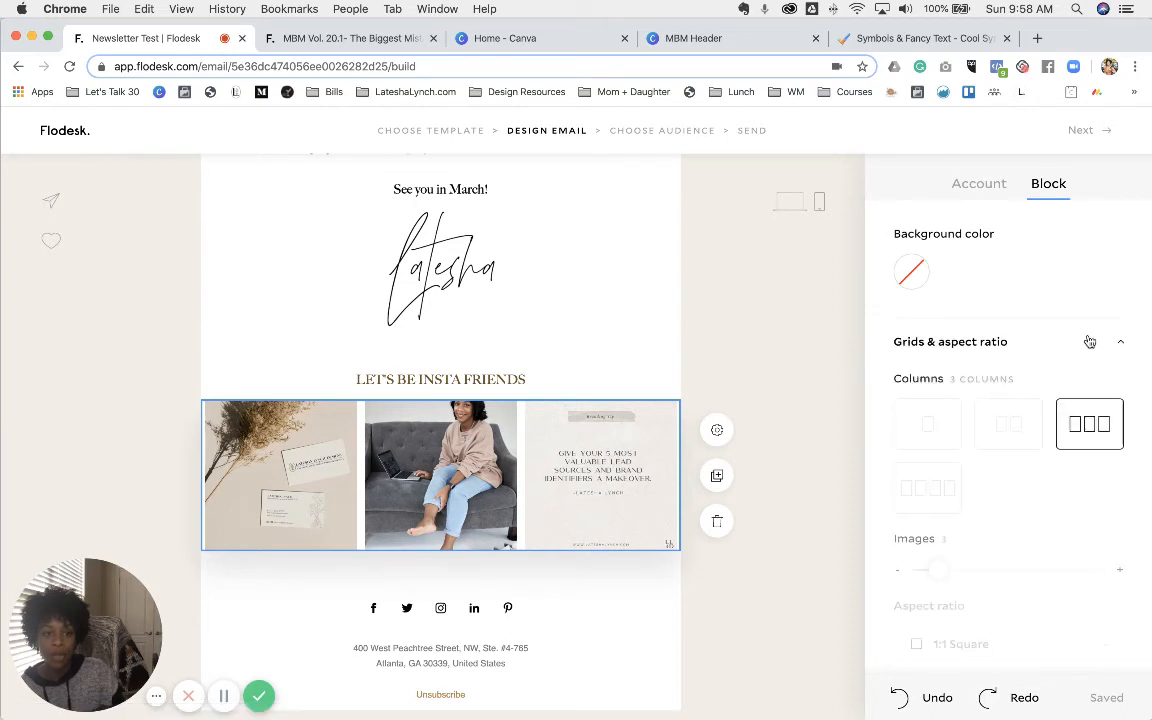
pyautogui.click(945, 485)
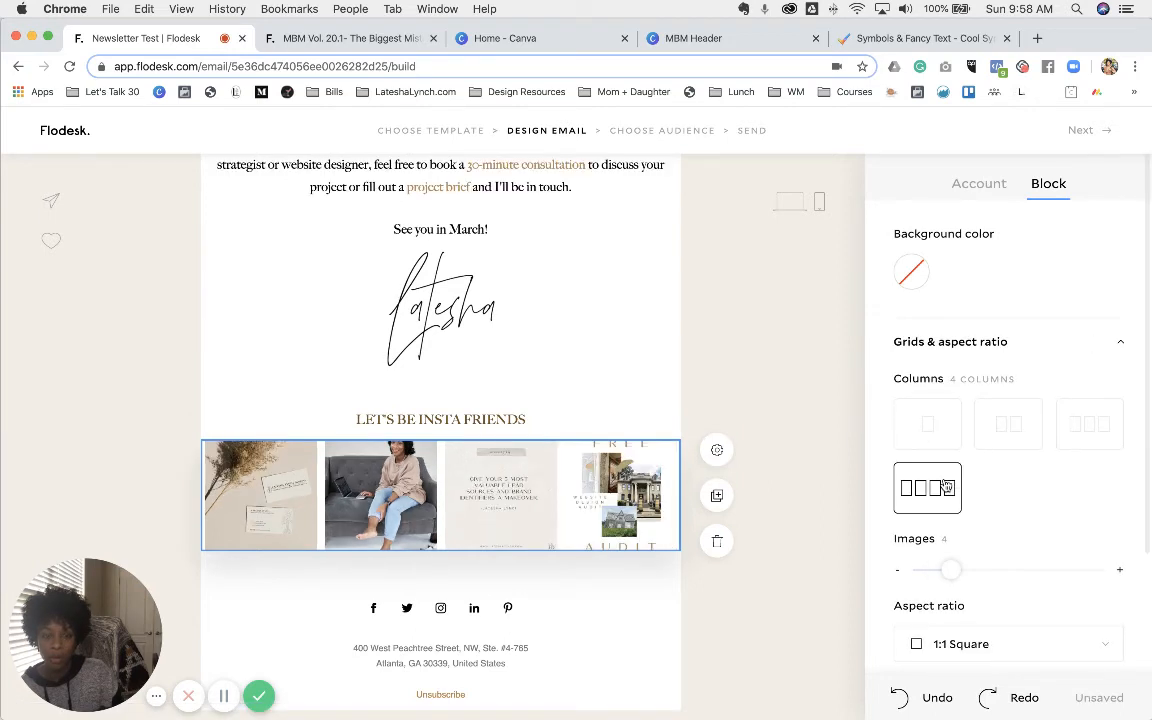
pyautogui.click(1120, 573)
pyautogui.click(1120, 573)
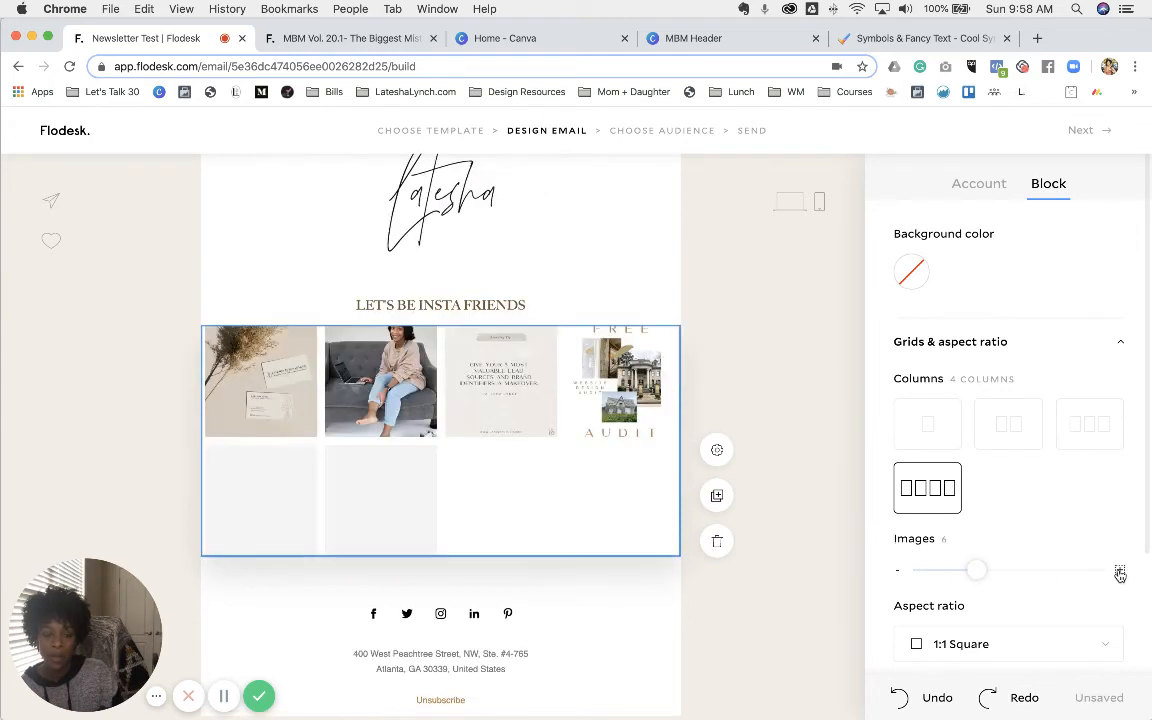
pyautogui.click(1120, 573)
pyautogui.click(1120, 573)
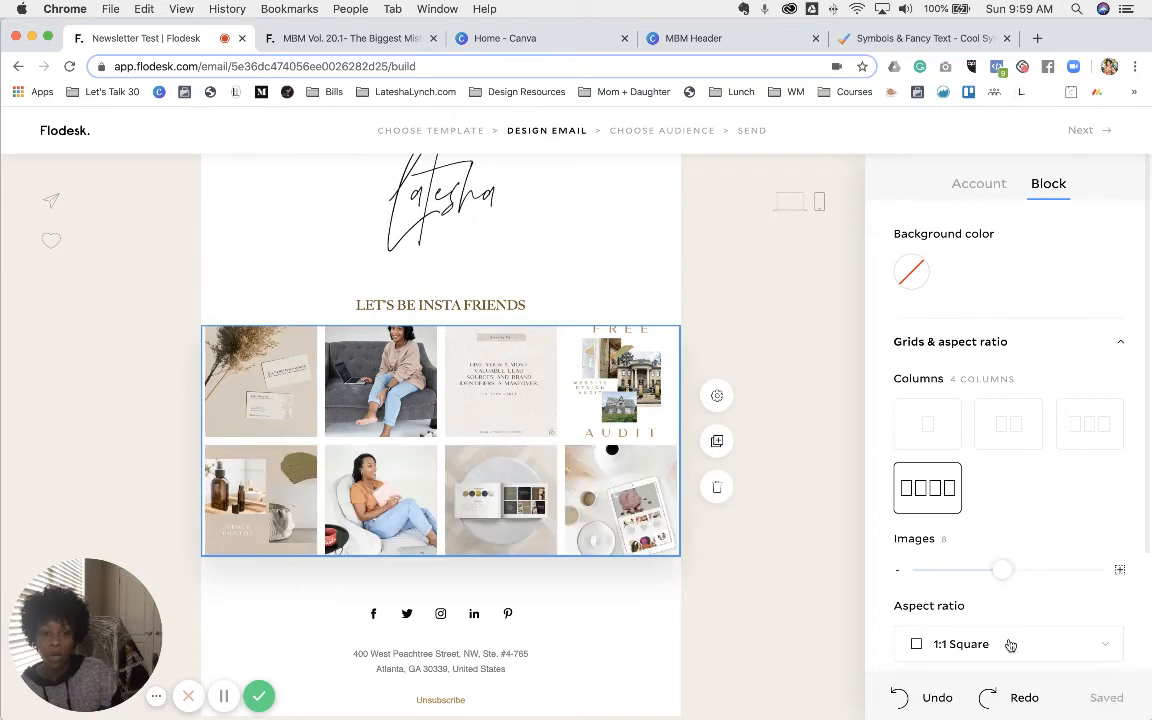
pyautogui.scroll(-1, 1040, 630)
# - Set the Instagram grid's image aspect ratio to 3:4 Vertical
pyautogui.scroll(-2, 1045, 620)
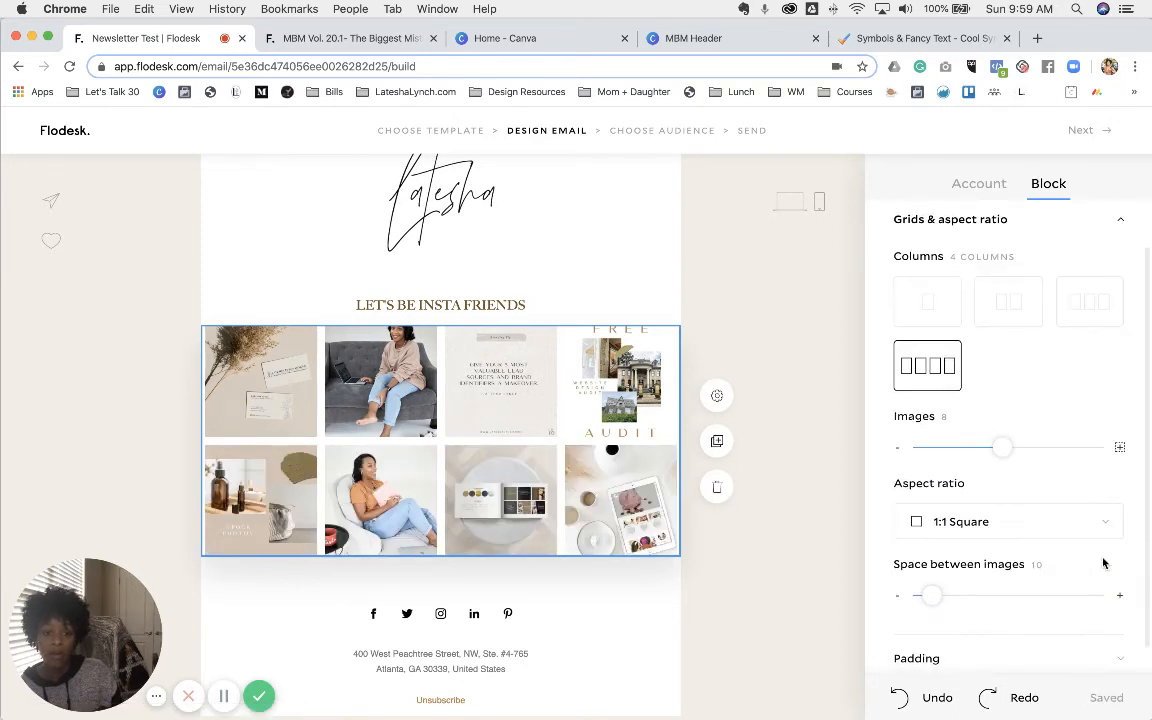
pyautogui.click(1103, 529)
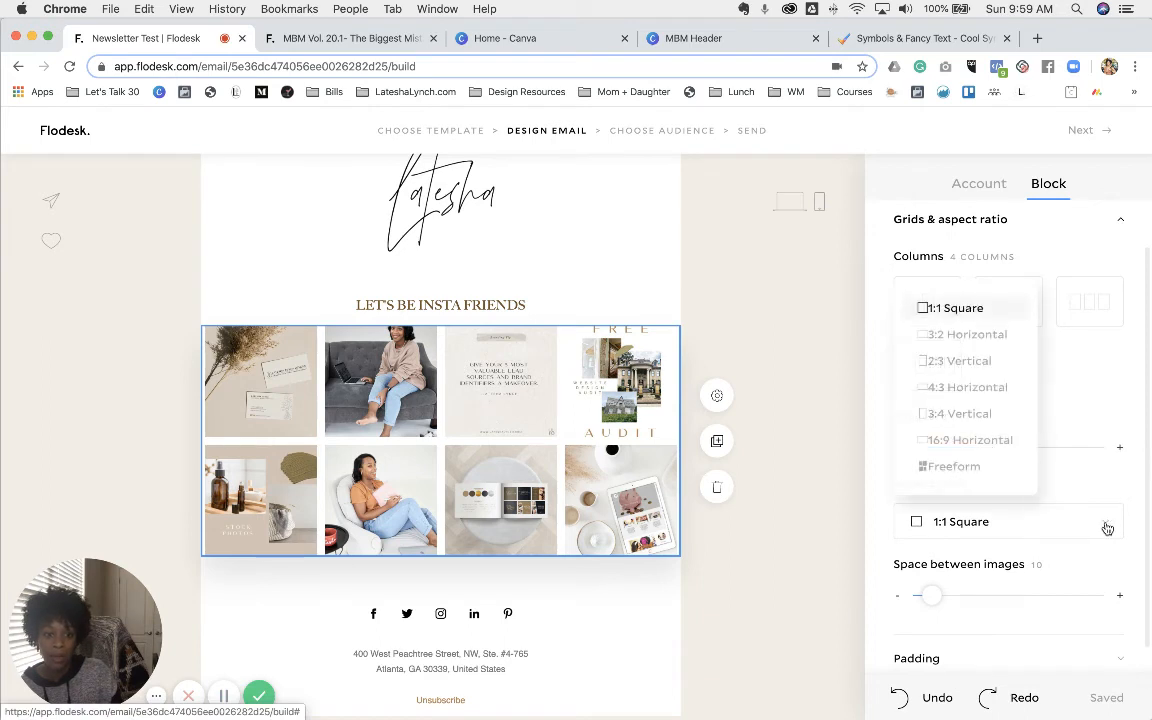
pyautogui.click(970, 415)
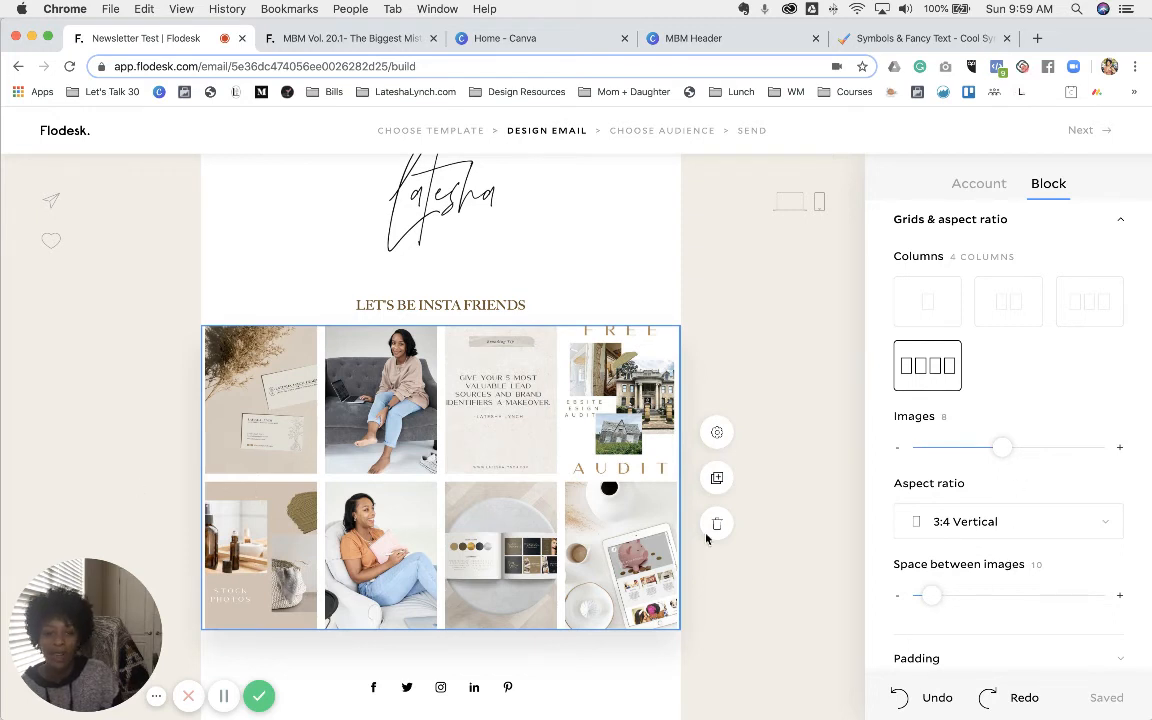
# - Set the space between grid images to a narrow gap of about 4 and deselect the block
pyautogui.click(1119, 598)
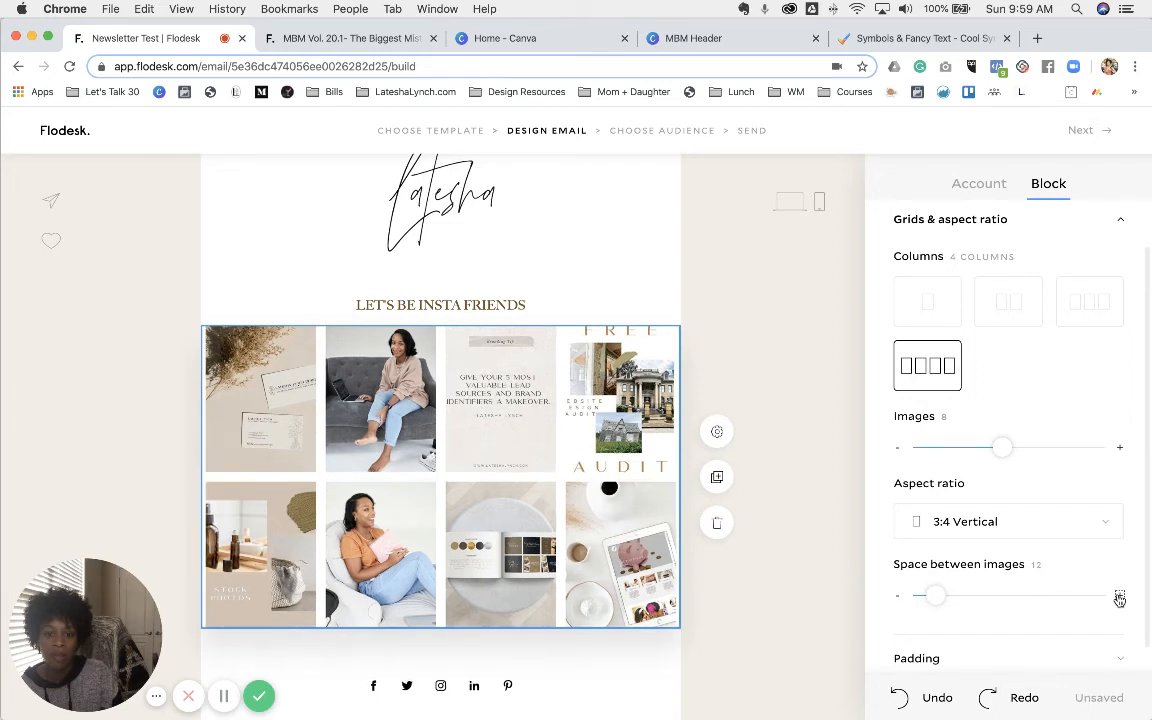
pyautogui.click(1119, 598)
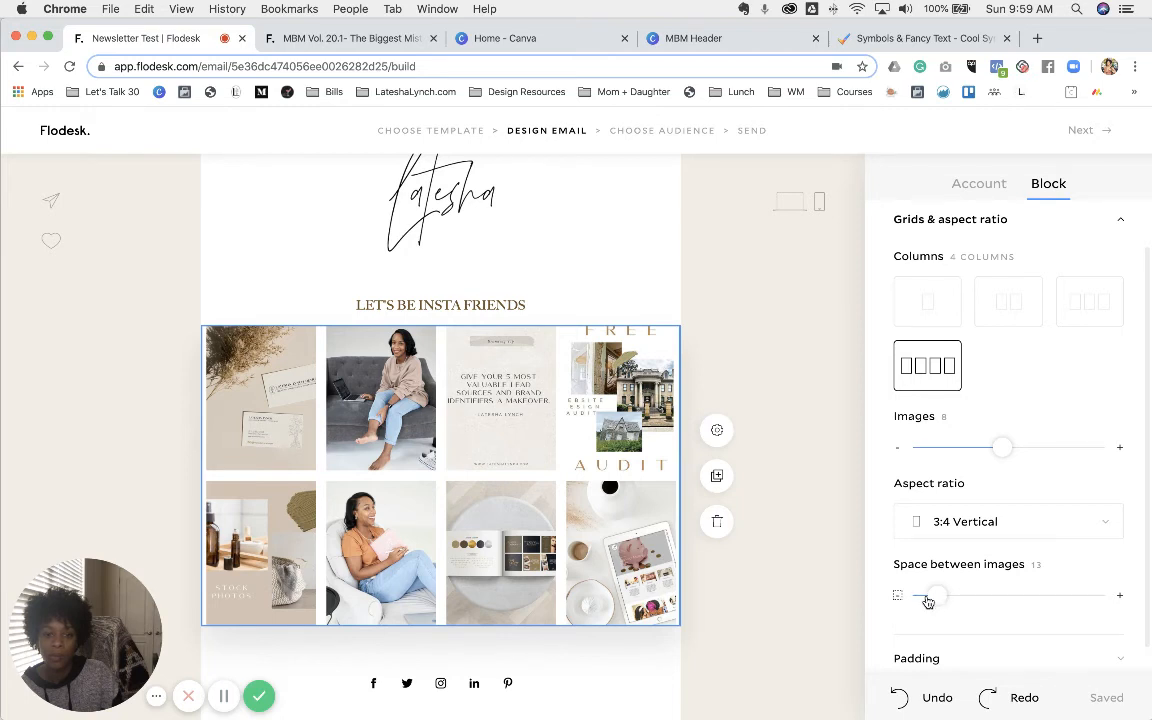
pyautogui.moveTo(928, 601); pyautogui.dragTo(908, 599)
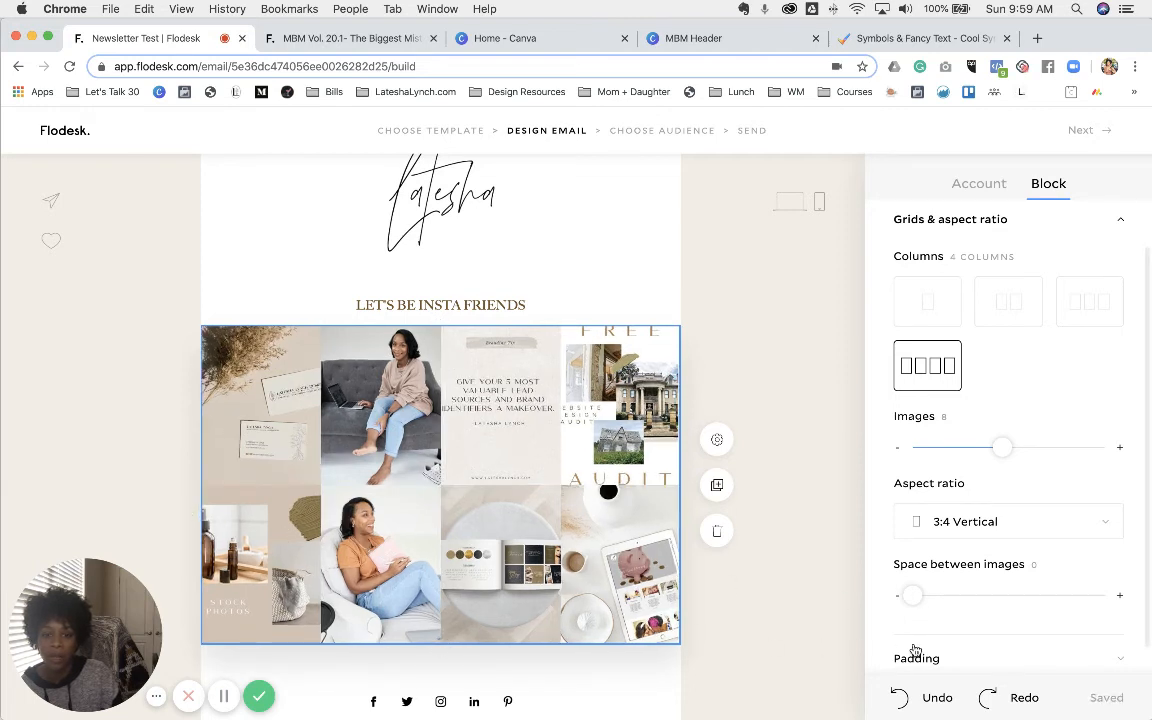
pyautogui.click(1121, 597)
pyautogui.click(1121, 597)
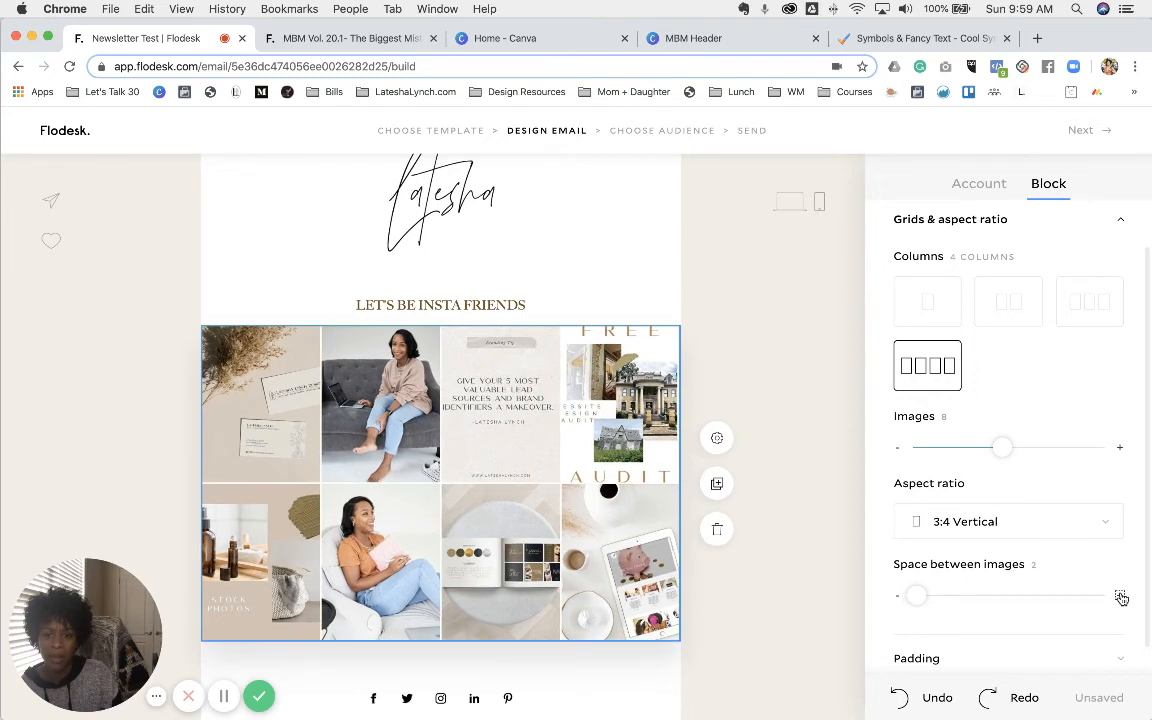
pyautogui.click(1121, 597)
pyautogui.click(1121, 597)
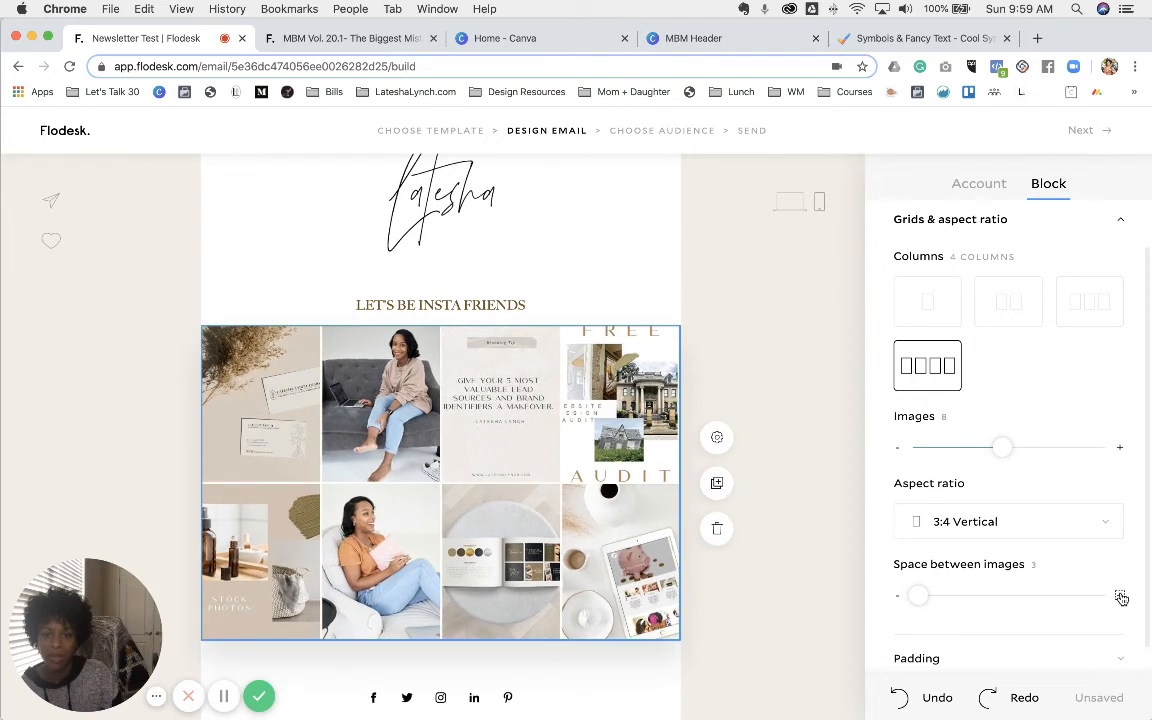
pyautogui.click(145, 482)
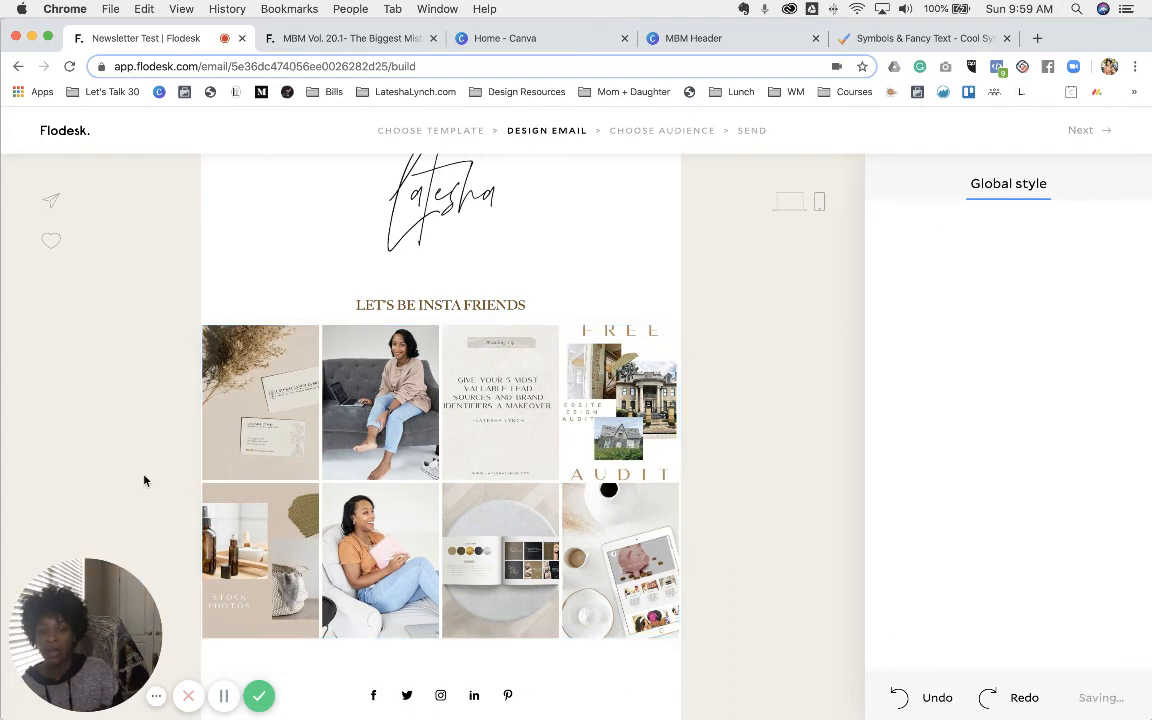
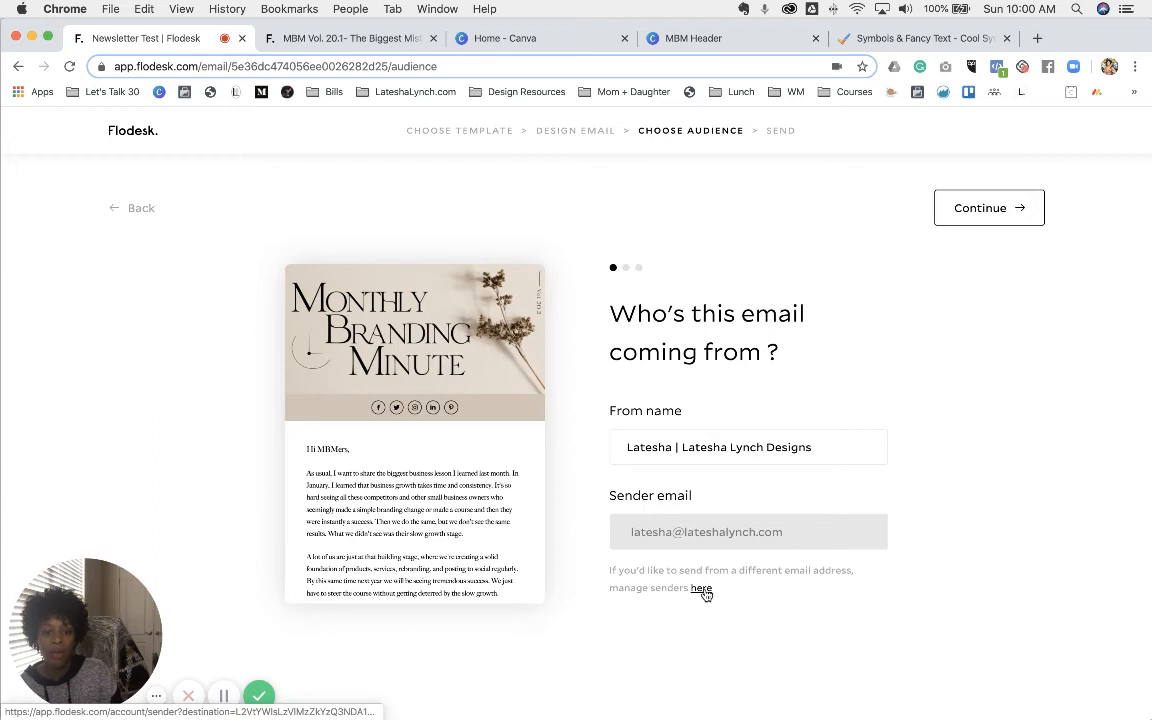
# - Extend the subject line to 'Newsletter Test: THE BEST NEWS OF ALL TIME'
pyautogui.click(976, 206)
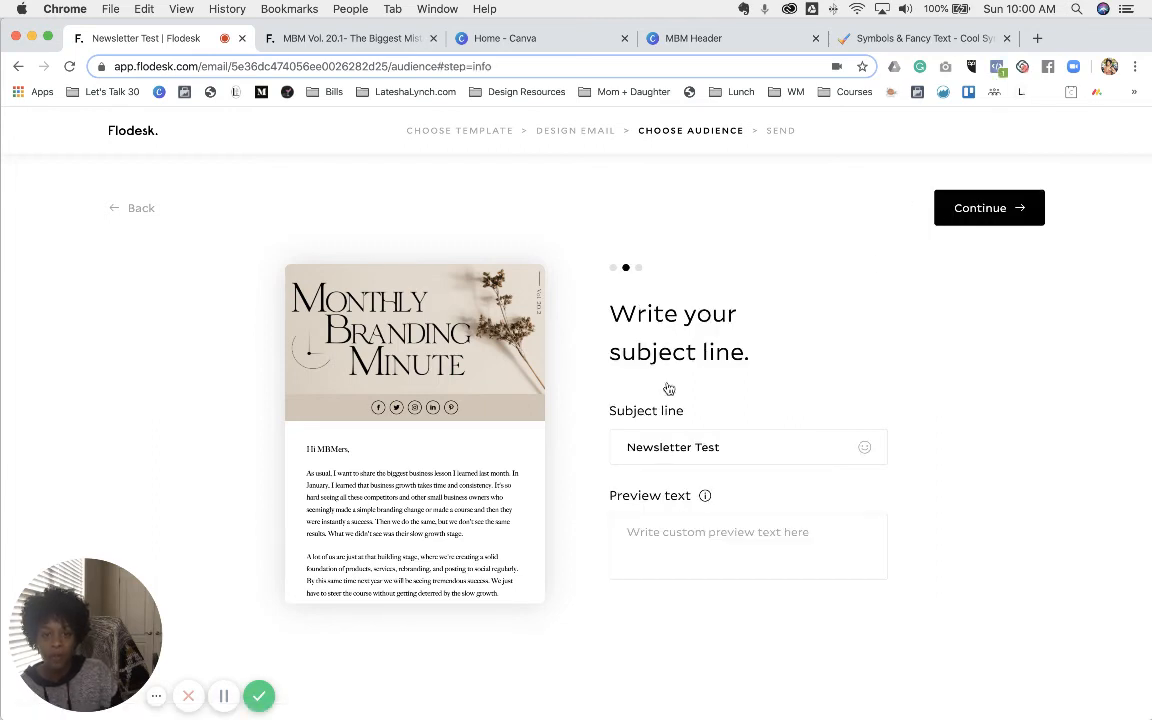
pyautogui.click(730, 445)
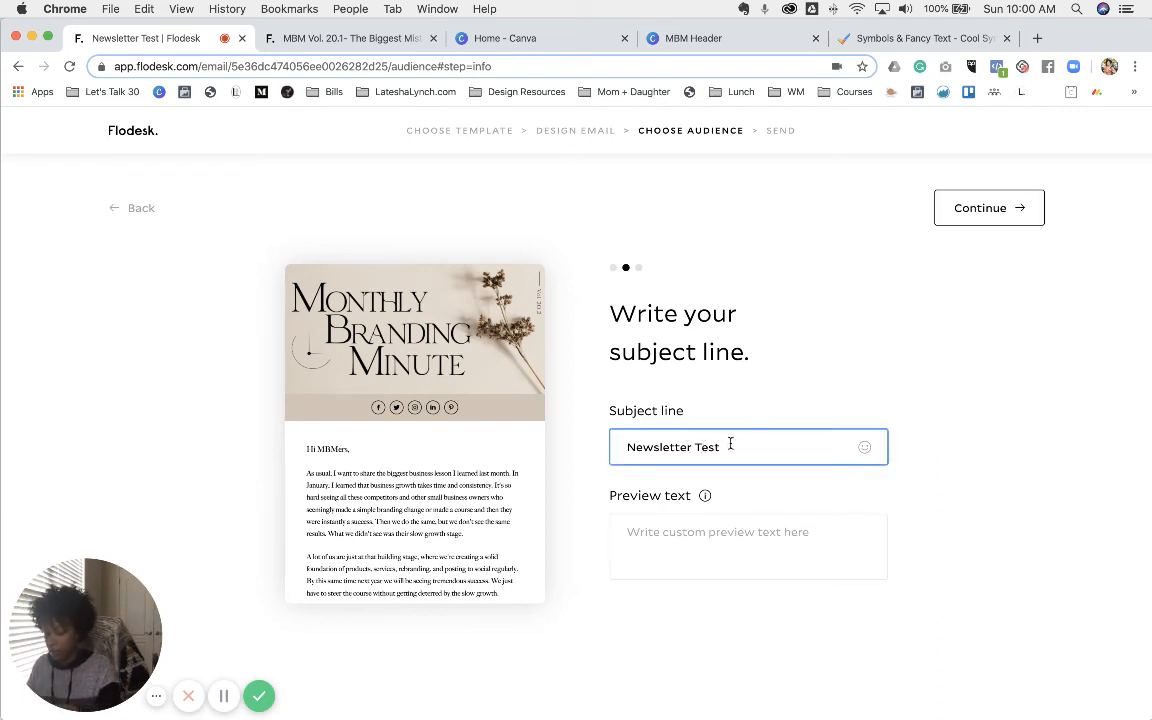
pyautogui.write(':')
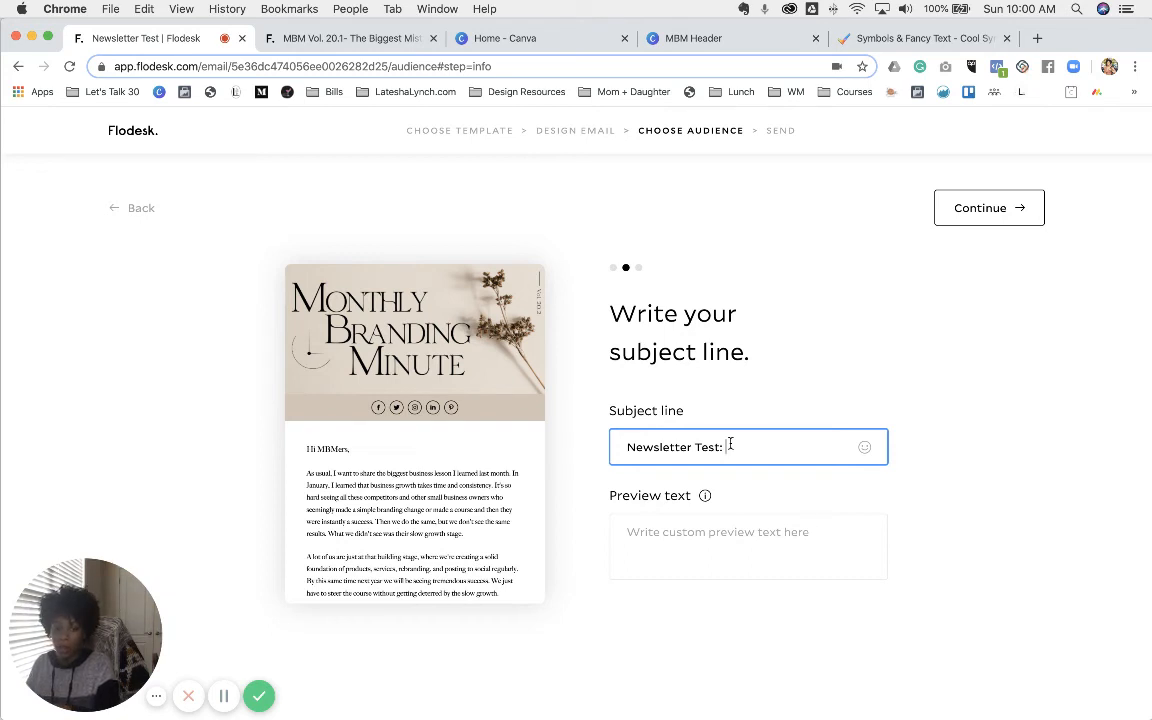
pyautogui.write('THE BEST NEWS OF ALL TIME')
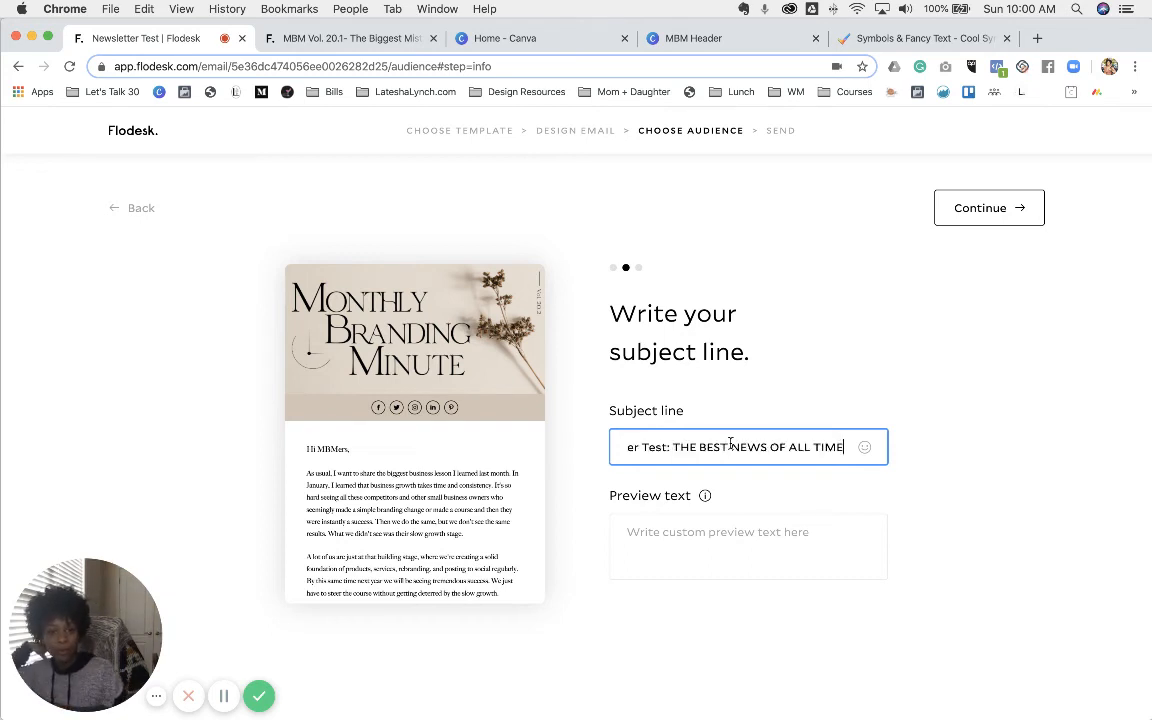
# - Add a laughing emoji to the end of the subject line and continue to recipients
pyautogui.click(866, 452)
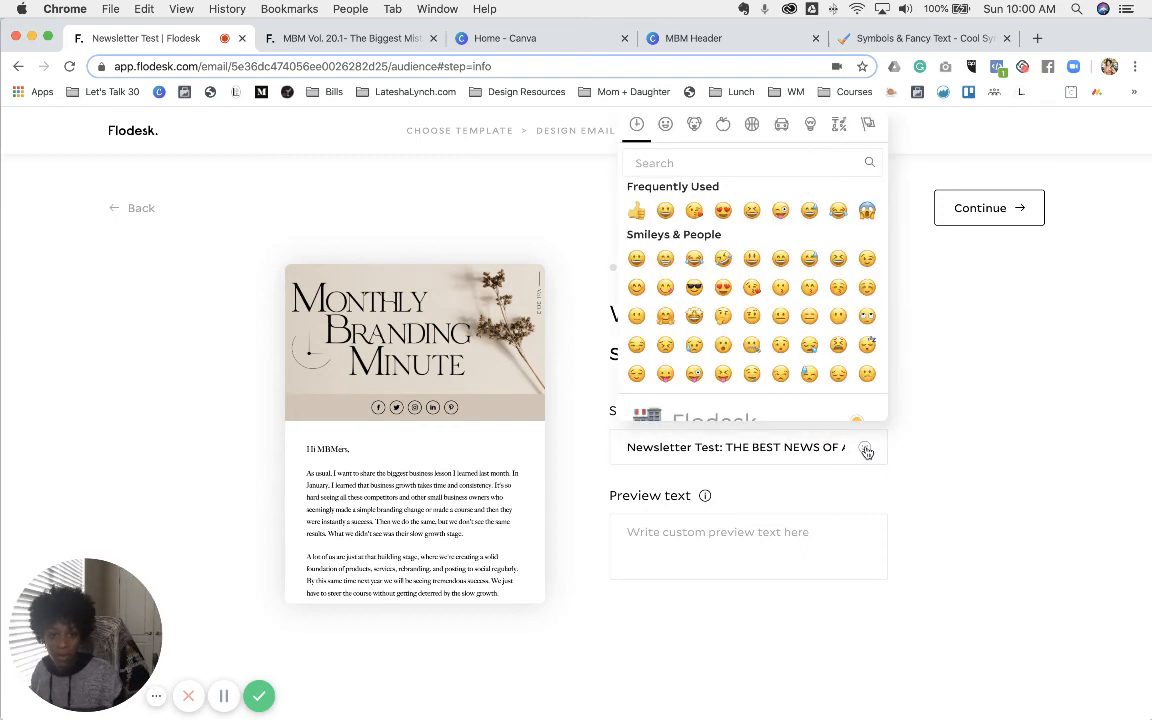
pyautogui.click(725, 261)
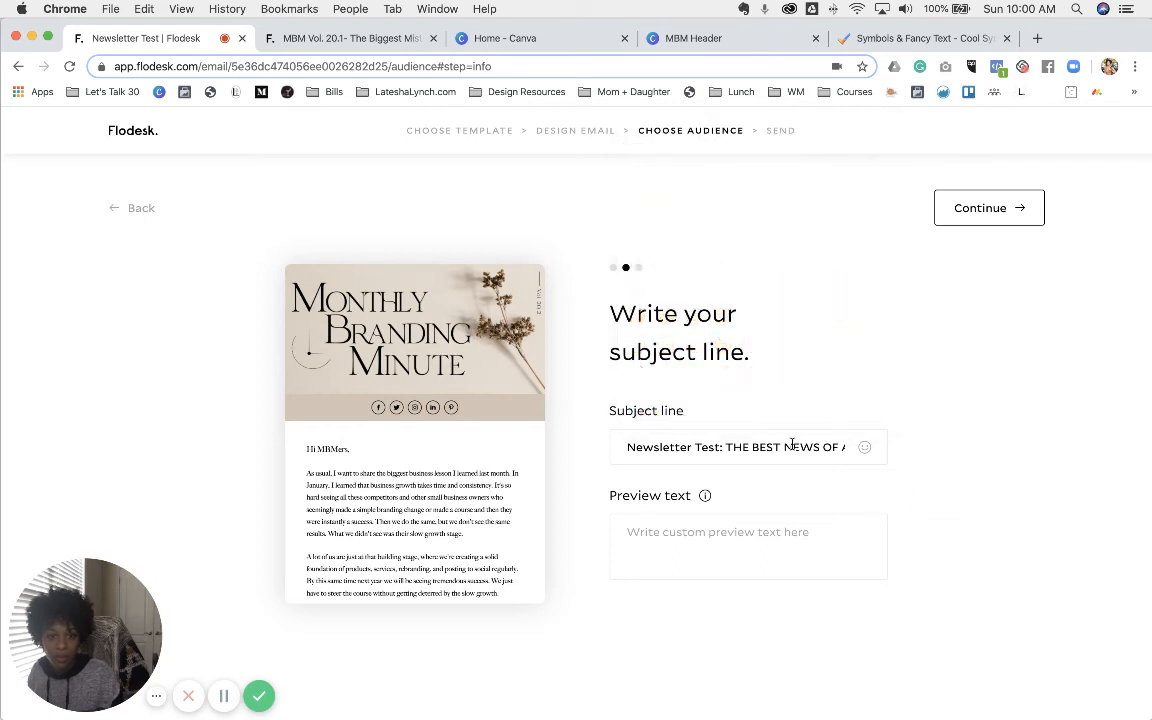
pyautogui.moveTo(792, 445); pyautogui.dragTo(845, 442)
pyautogui.click(832, 448)
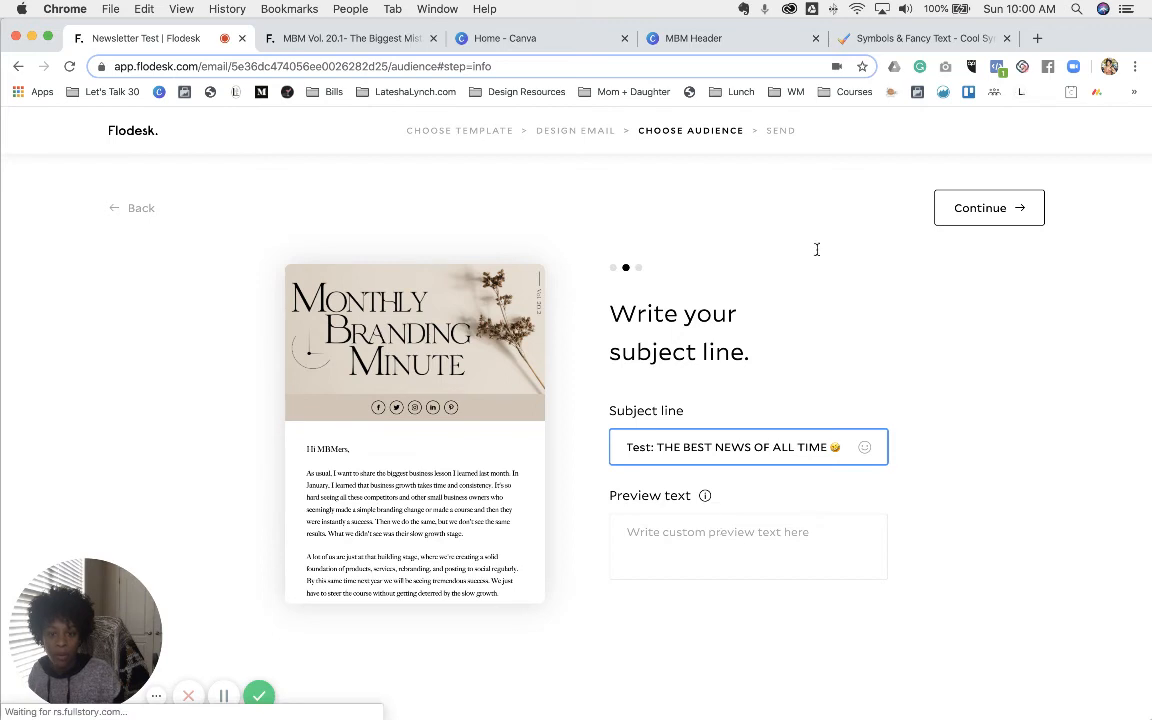
pyautogui.press('Tab')
pyautogui.click(993, 214)
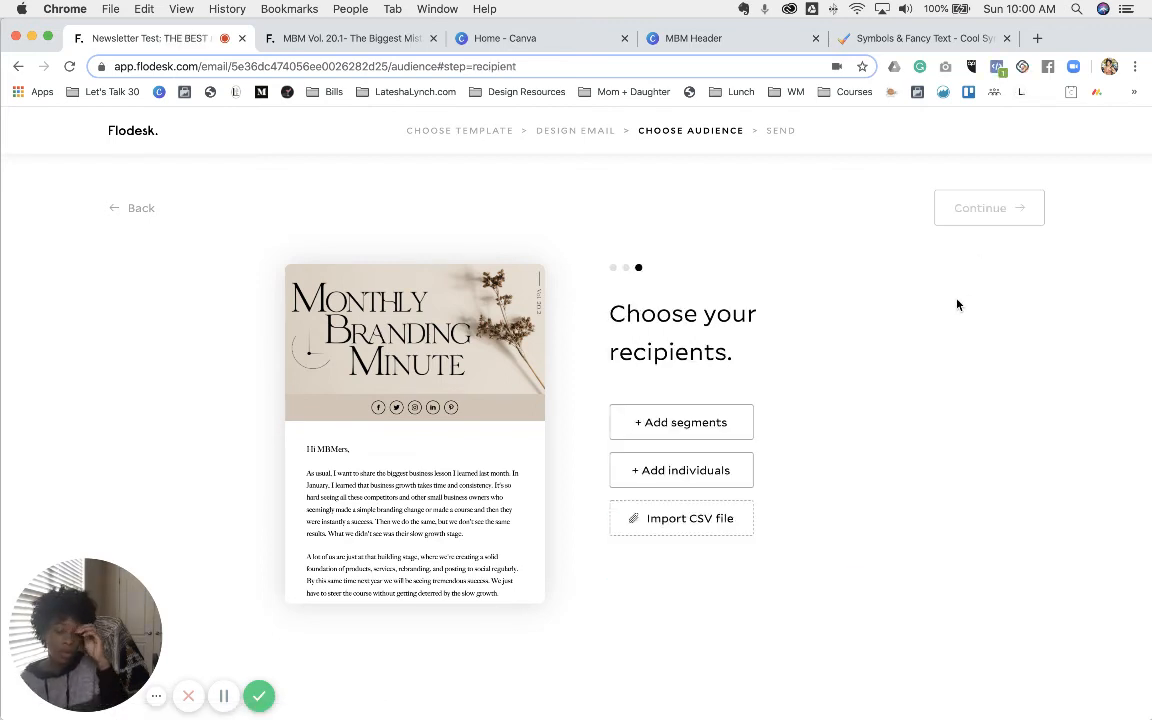
# - Include the 'abandoned cart' segment as the only recipients and continue to scheduling
pyautogui.click(717, 428)
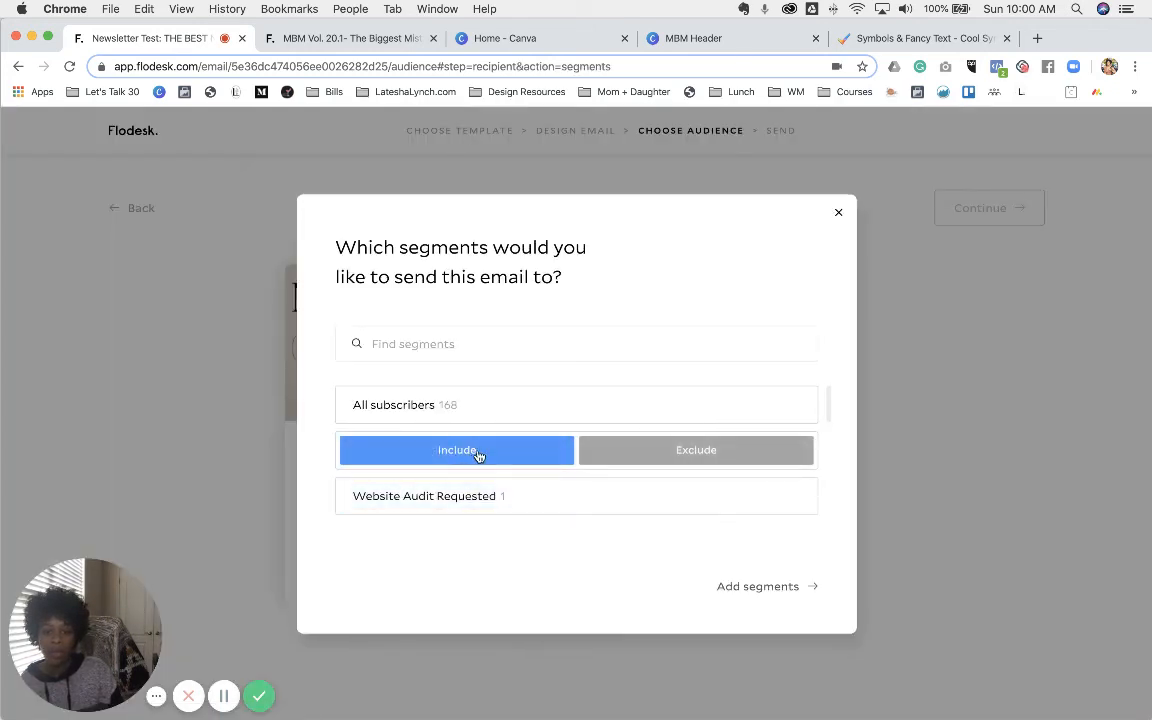
pyautogui.click(507, 460)
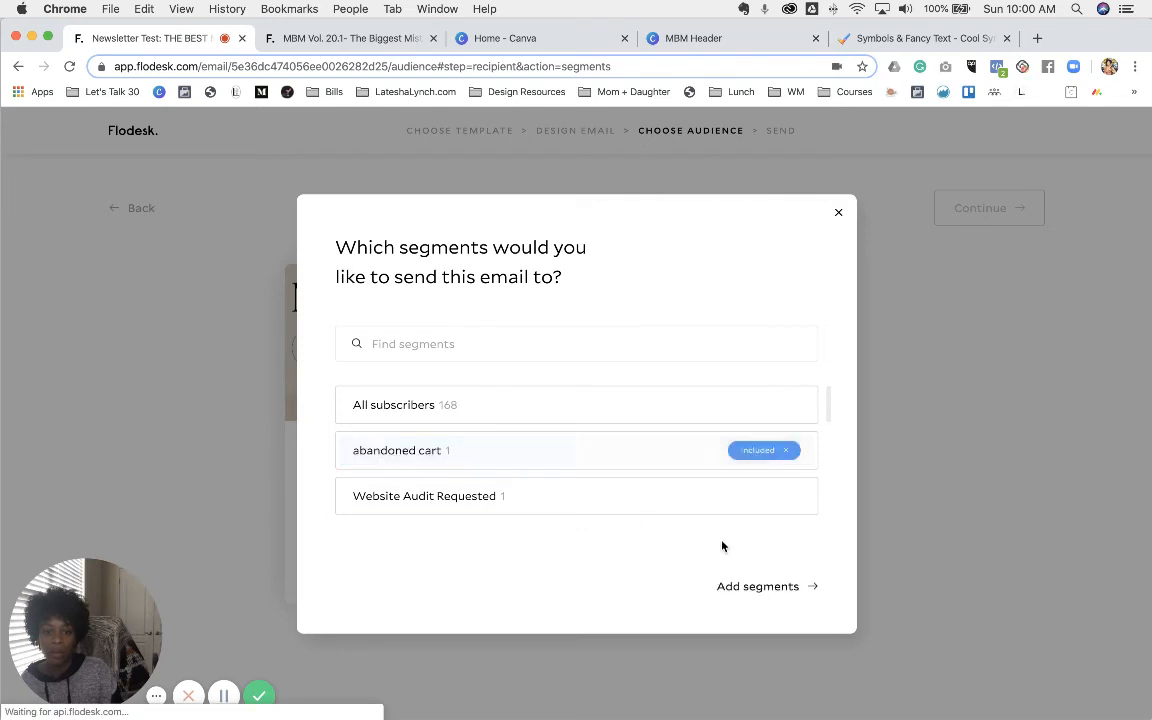
pyautogui.click(767, 590)
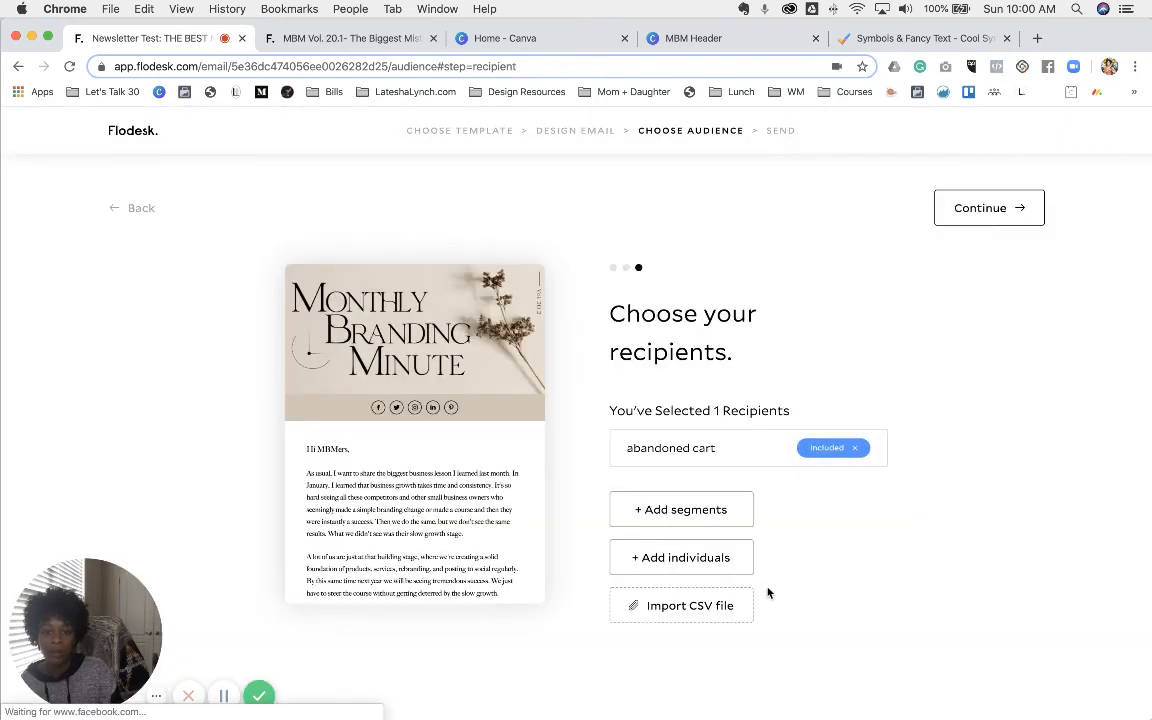
pyautogui.click(962, 210)
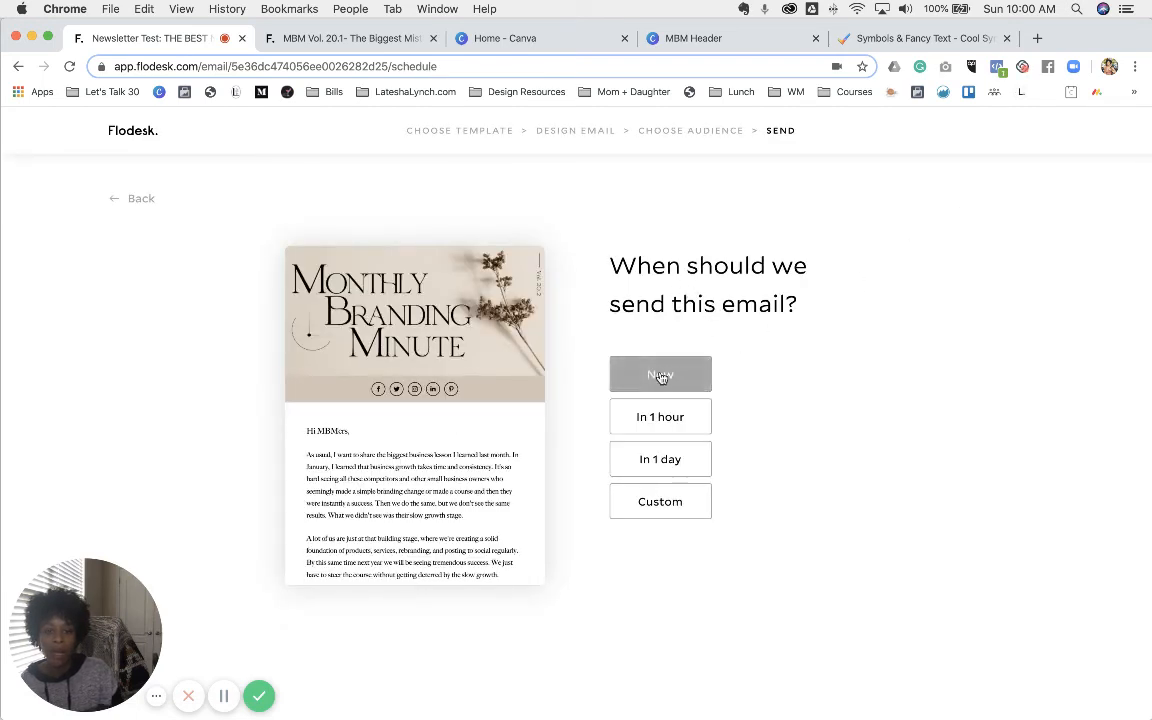
# - Pick 'In 1 day' send timing, then back out through the steps to the email designer
pyautogui.click(673, 462)
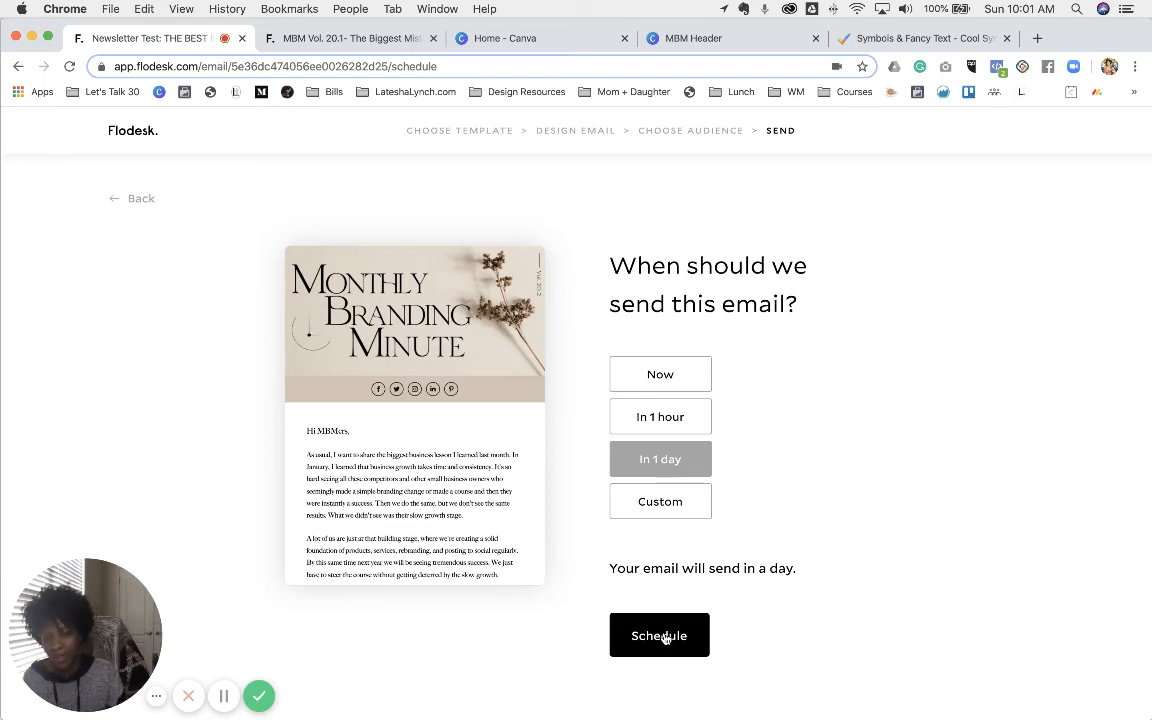
pyautogui.click(141, 199)
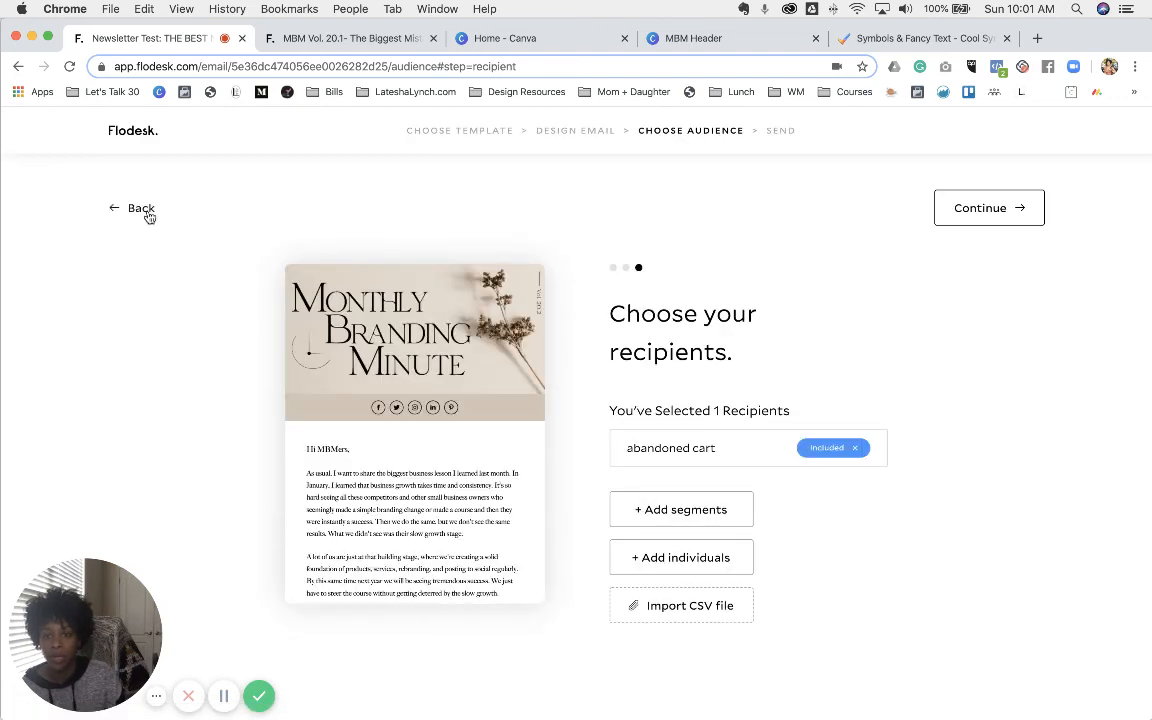
pyautogui.click(143, 212)
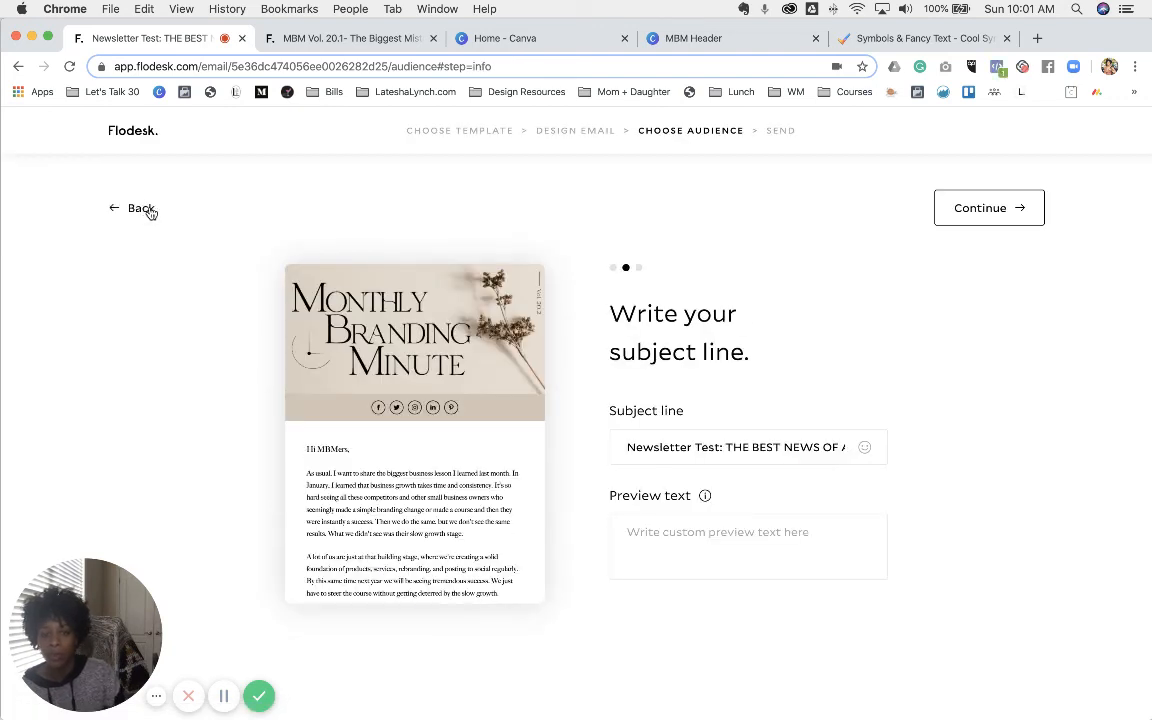
pyautogui.click(145, 210)
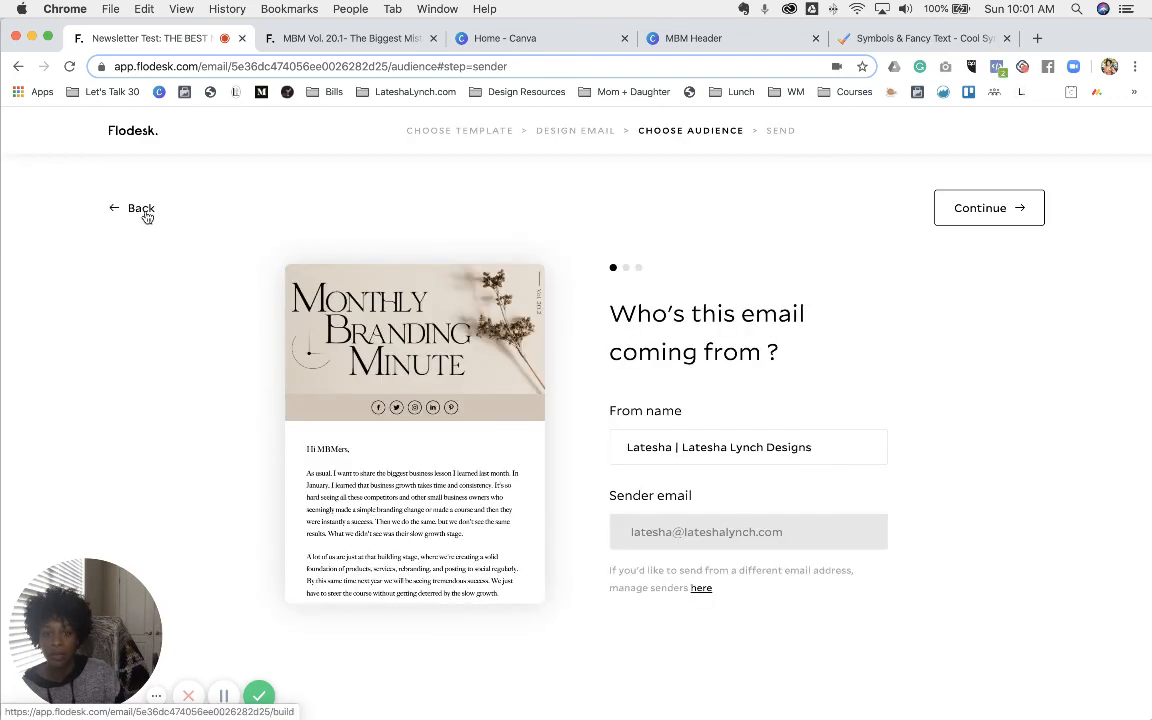
pyautogui.click(584, 131)
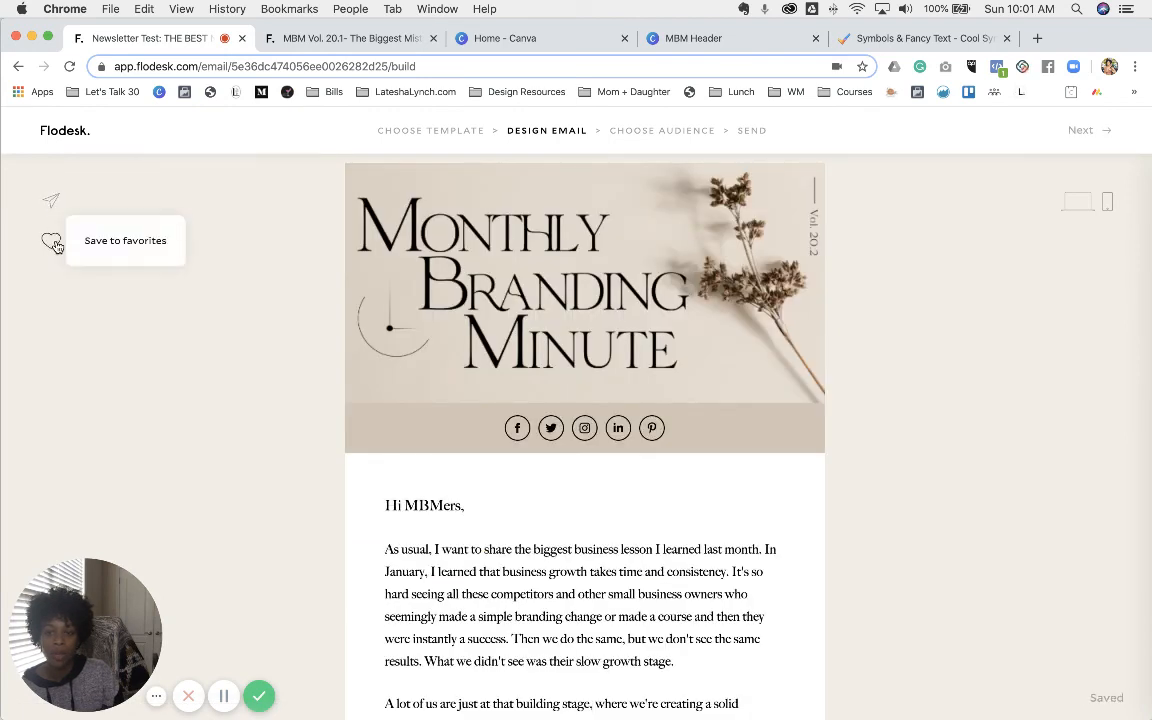
# - Begin saving the newsletter as favorite 'Newsletter Template', close that form, and bring up the test-send form
pyautogui.click(51, 243)
pyautogui.click(442, 329)
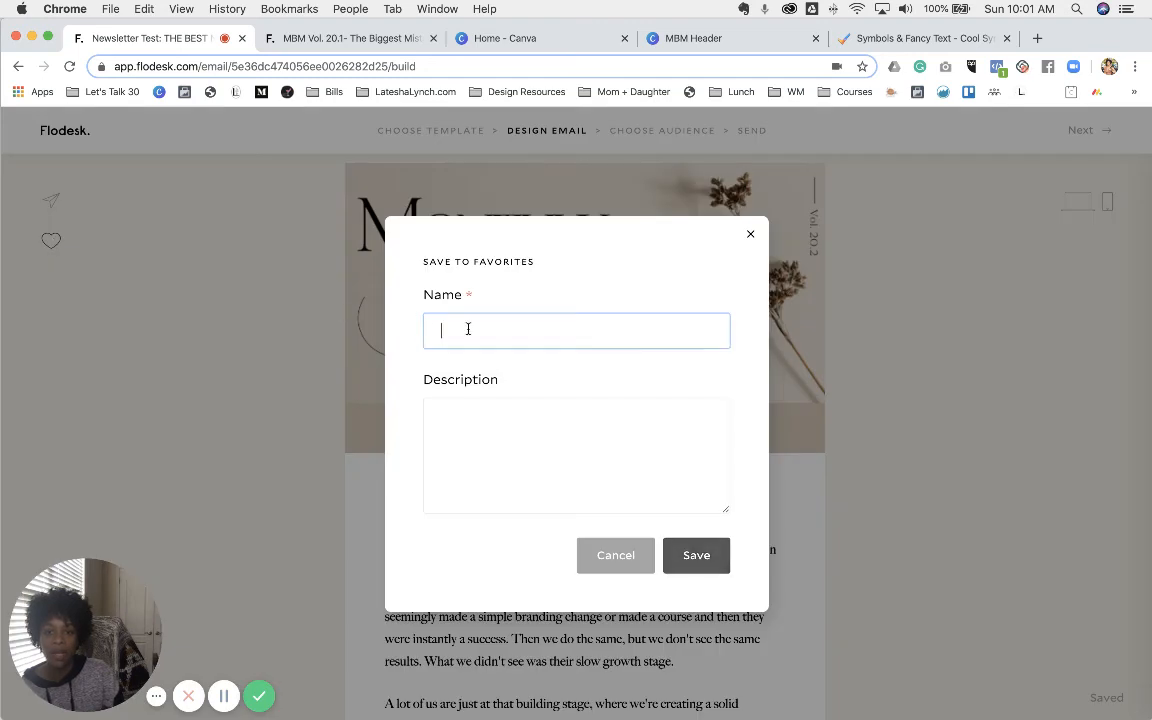
pyautogui.write('NE')
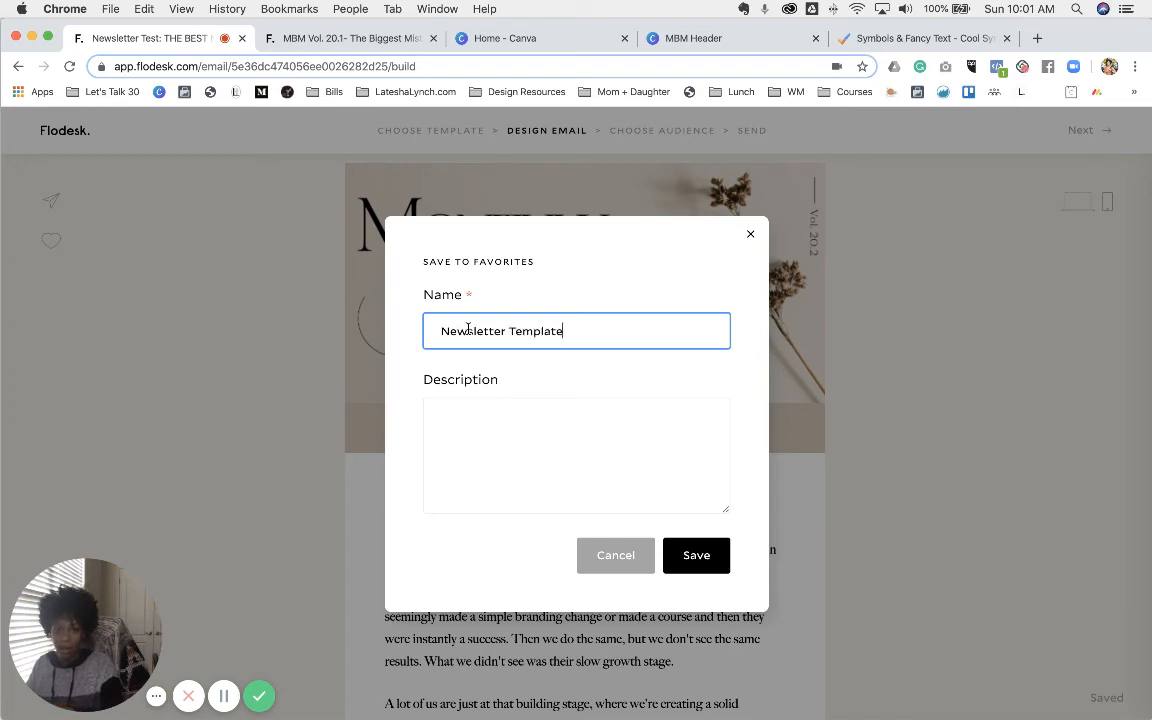
pyautogui.click(750, 234)
pyautogui.click(52, 204)
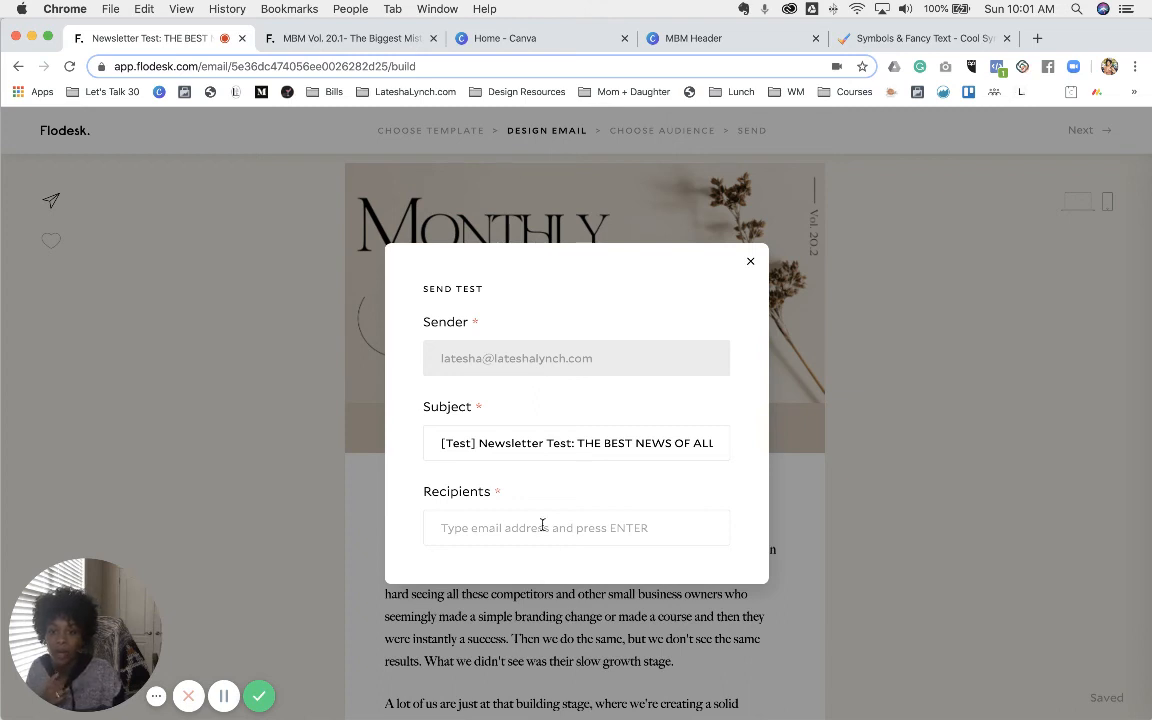
# - Enter the first test recipient's e-mail address and add it to the list
pyautogui.click(510, 528)
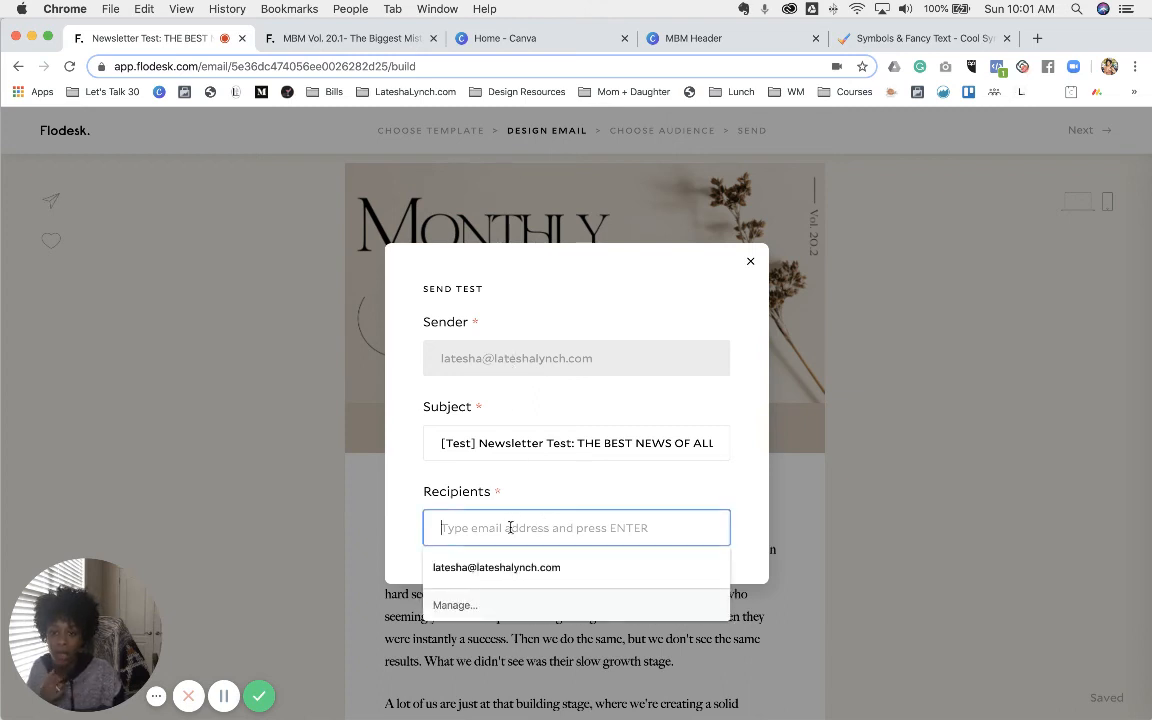
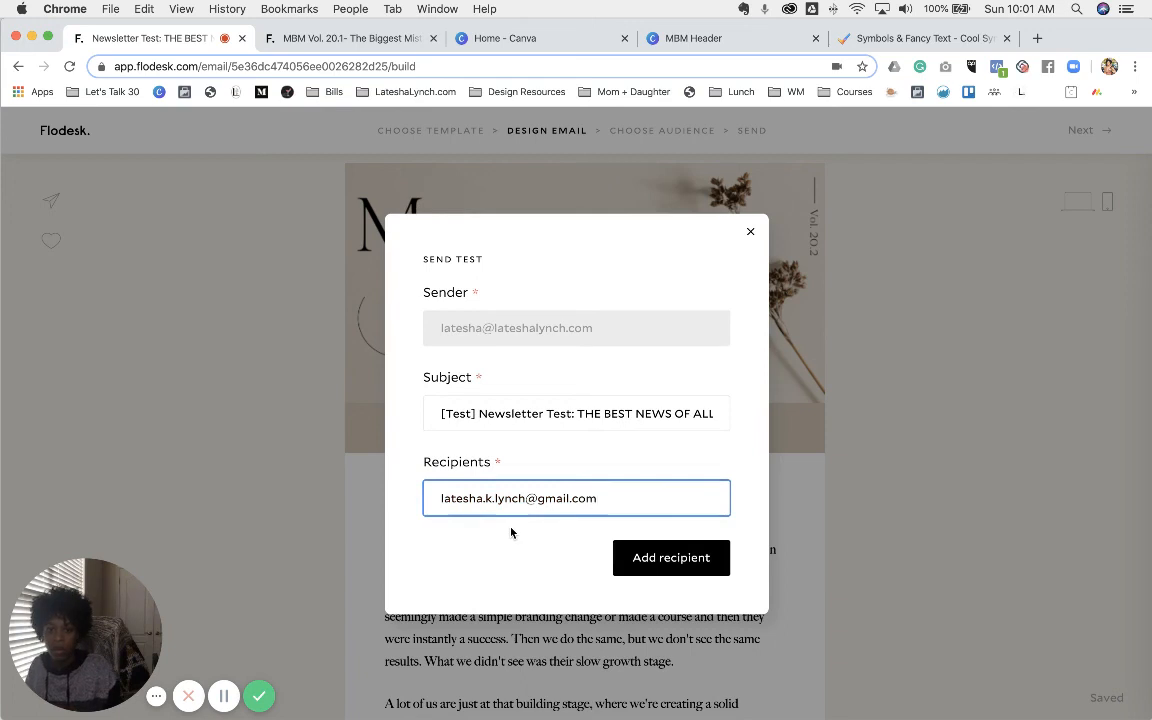
pyautogui.click(636, 558)
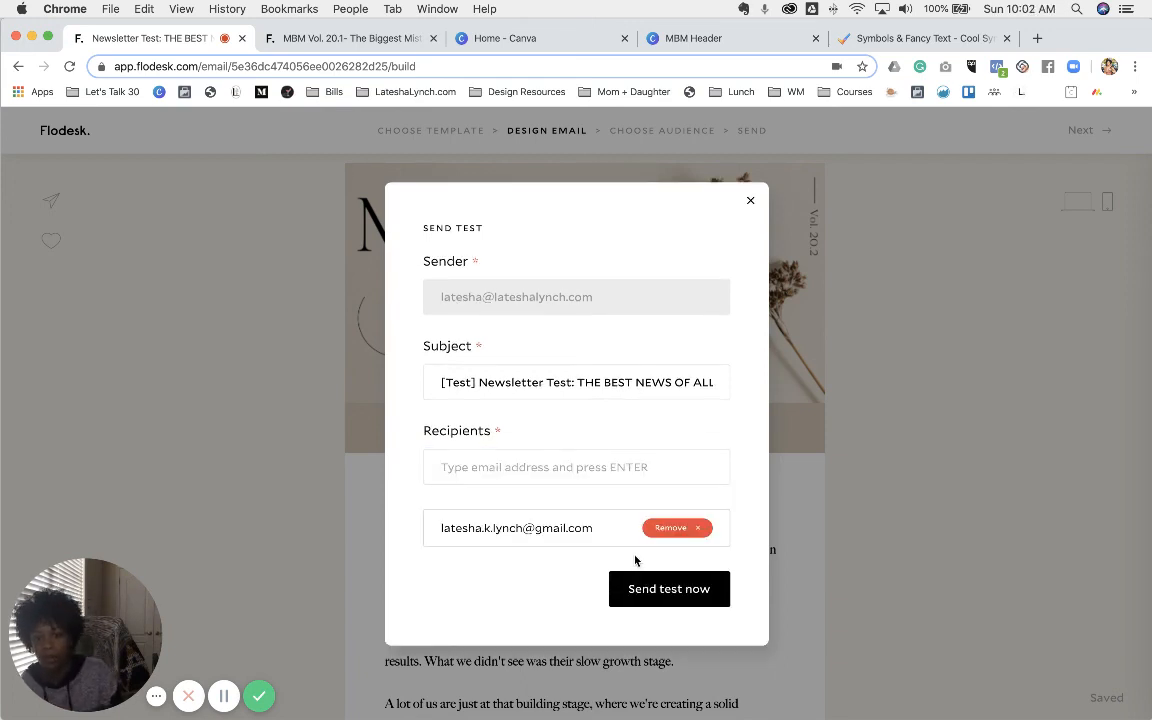
# - Add the suggested address as a second recipient, send the test email, and open a new tab
pyautogui.click(535, 468)
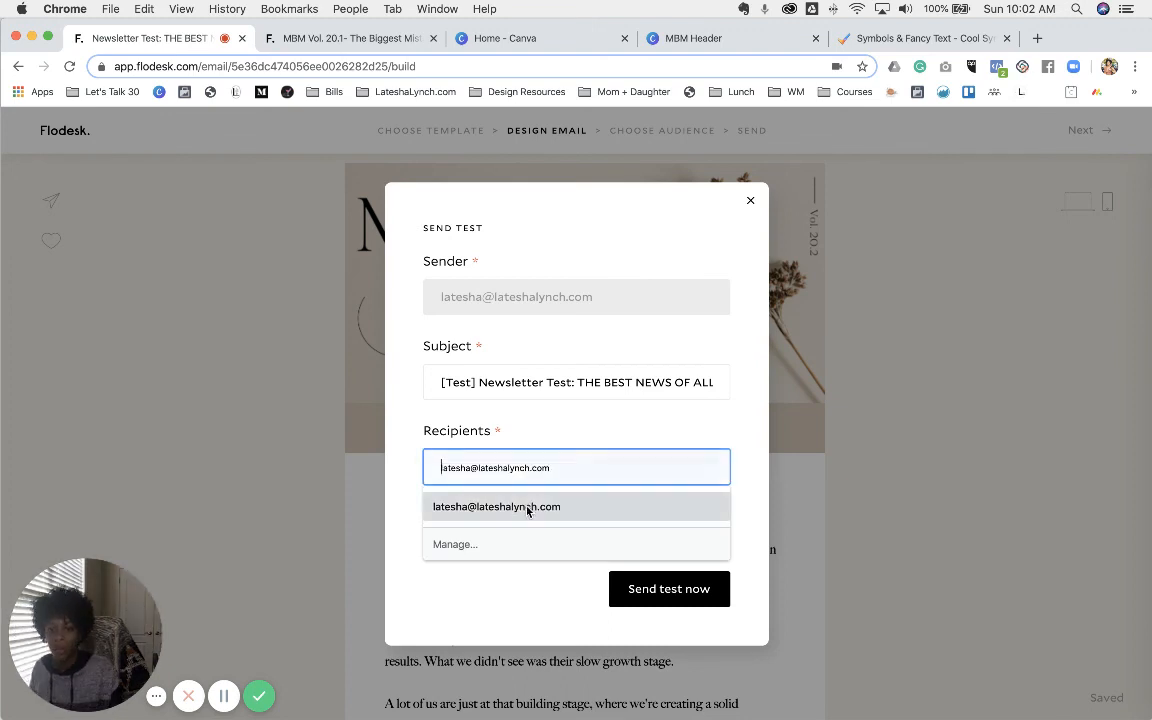
pyautogui.click(527, 508)
pyautogui.click(663, 592)
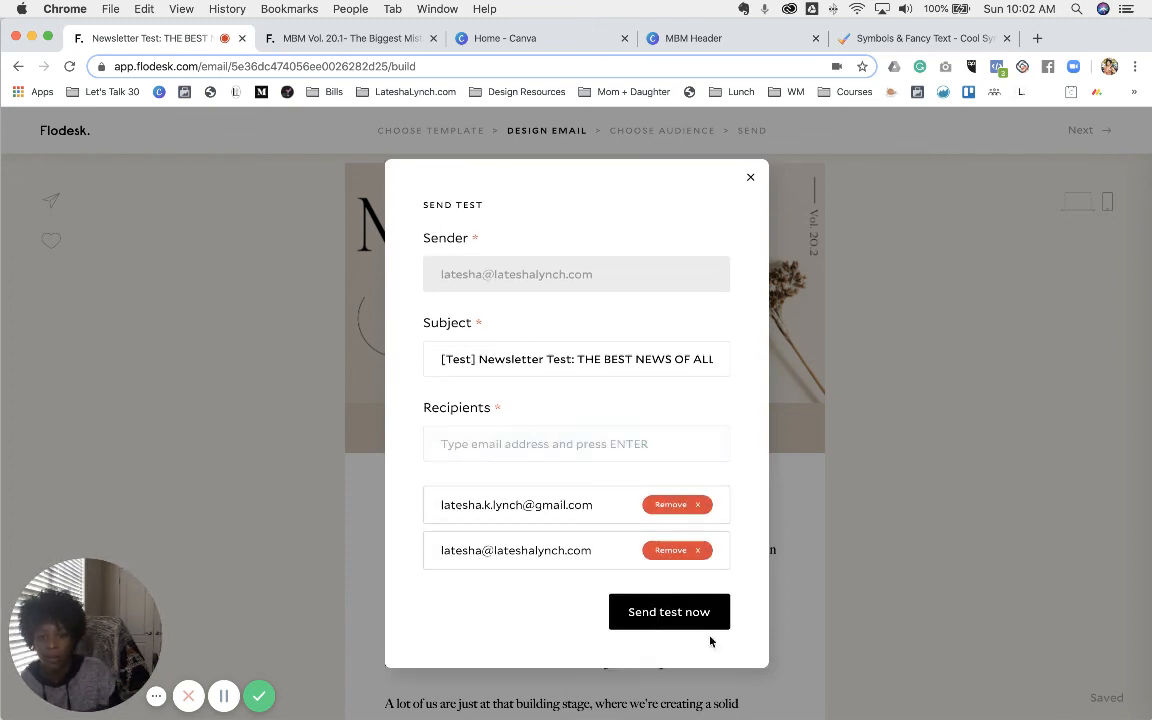
pyautogui.click(672, 612)
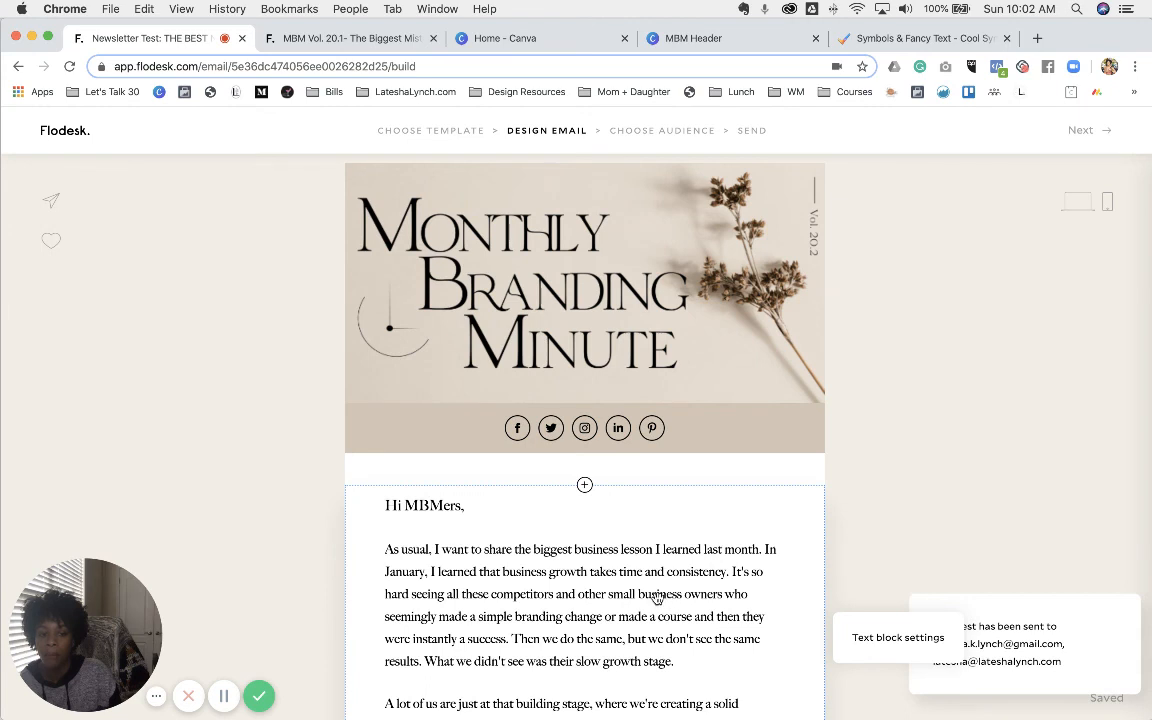
pyautogui.click(1037, 39)
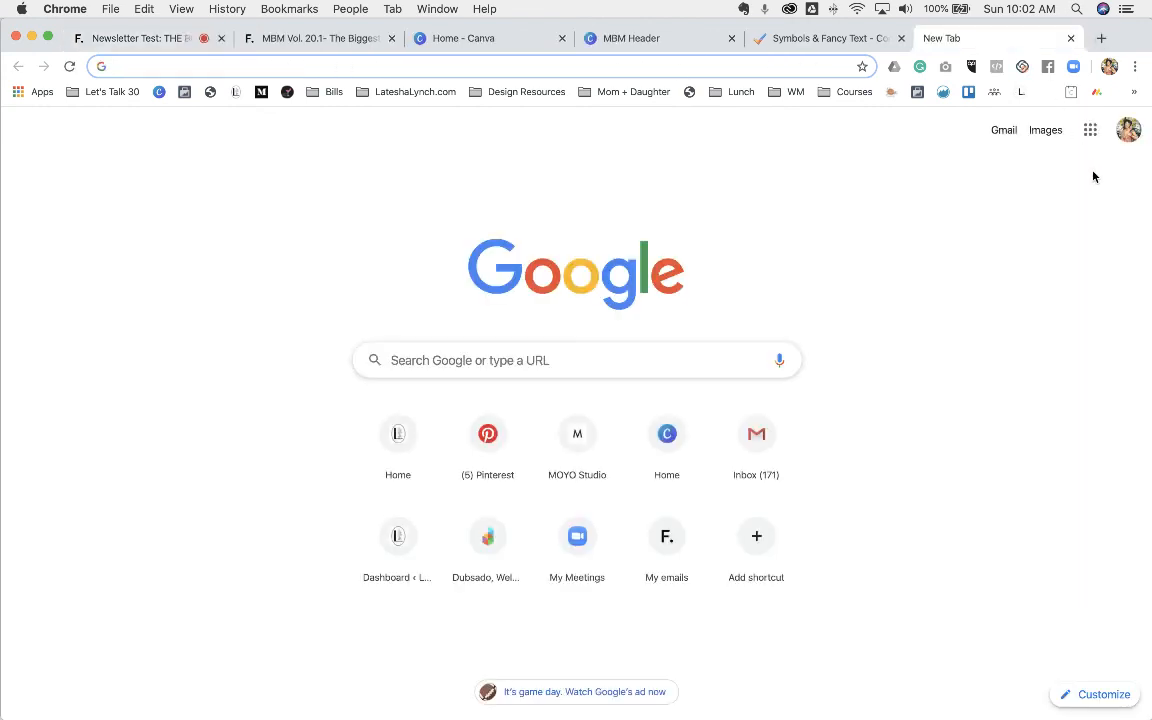
# - Open the '[Test] Newsletter Test' email from the Gmail inbox and scroll through it
pyautogui.click(1004, 131)
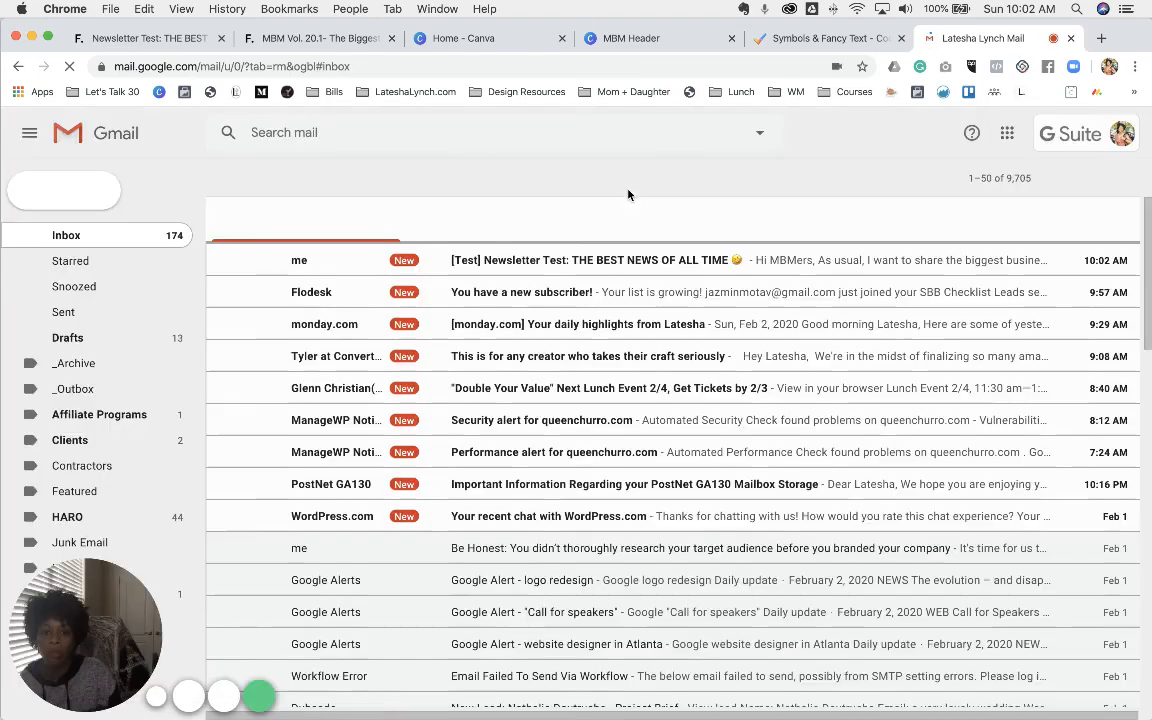
pyautogui.click(565, 262)
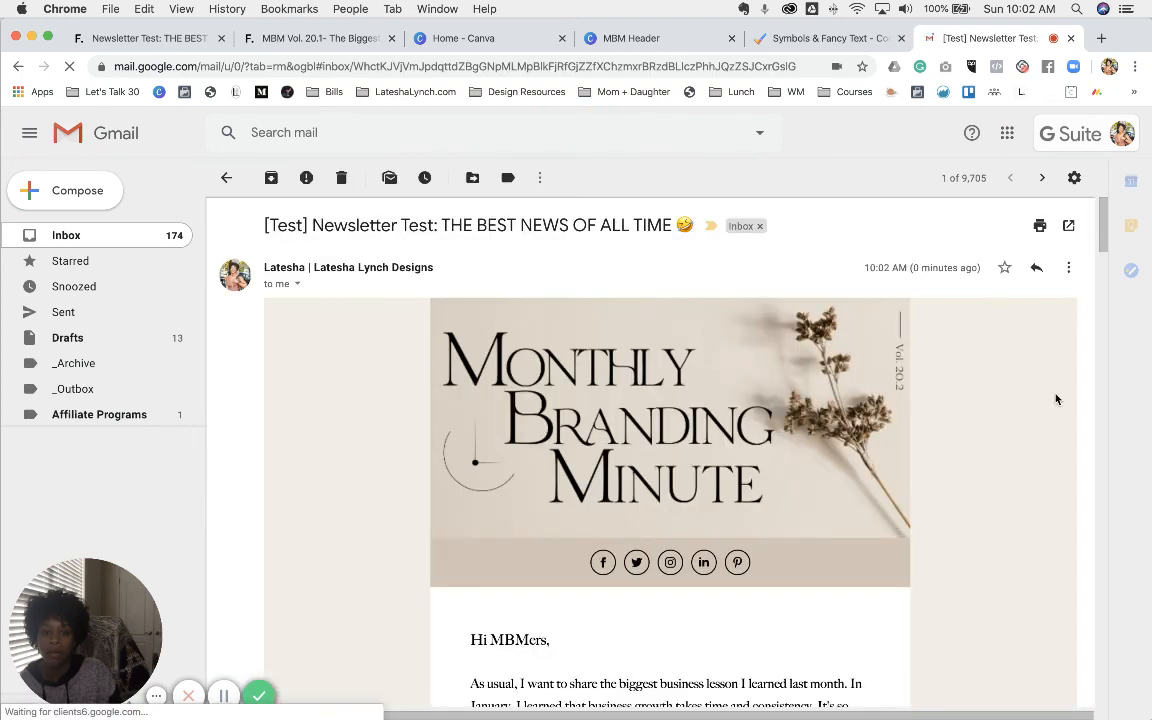
pyautogui.scroll(-3, 1056, 399)
pyautogui.scroll(-7, 1056, 399)
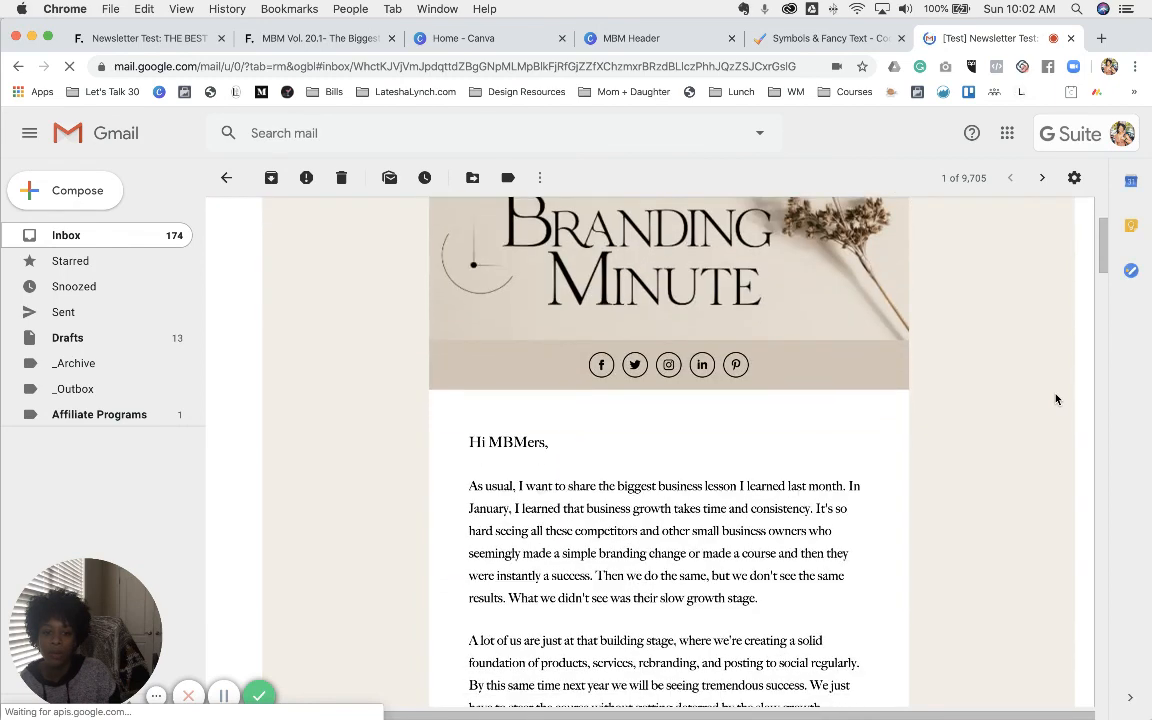
pyautogui.scroll(-1, 1056, 399)
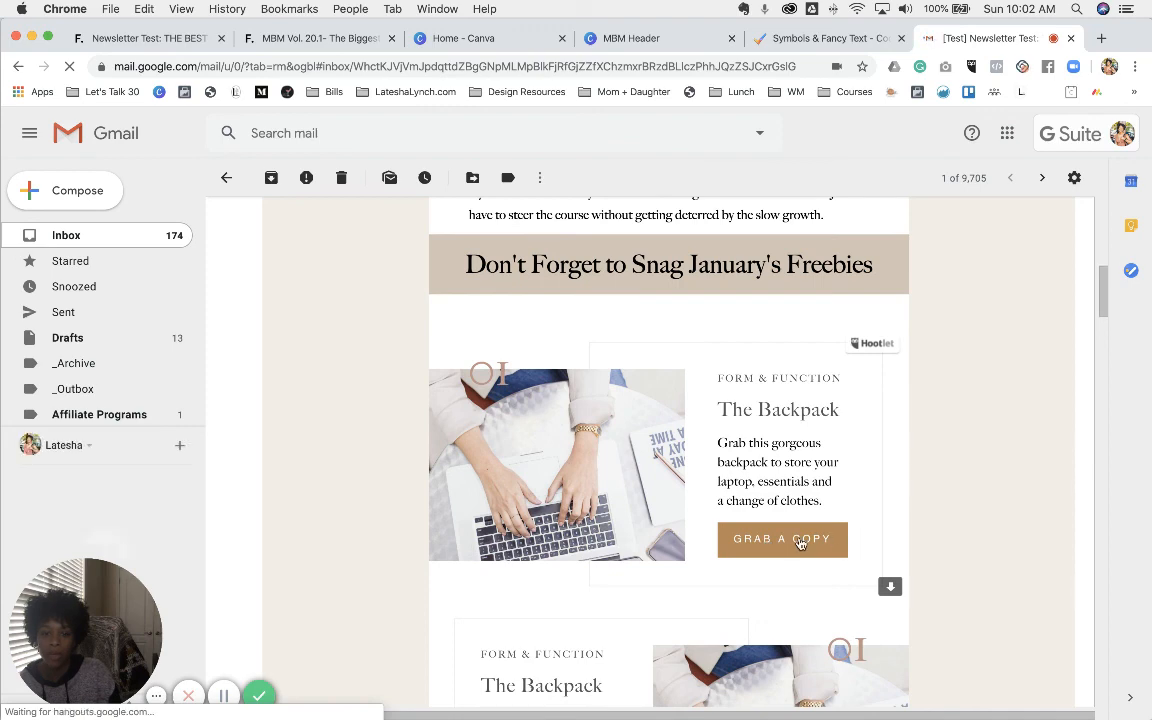
# - Preview the Backpack images, then follow the journal photo link to the resources page
pyautogui.click(800, 543)
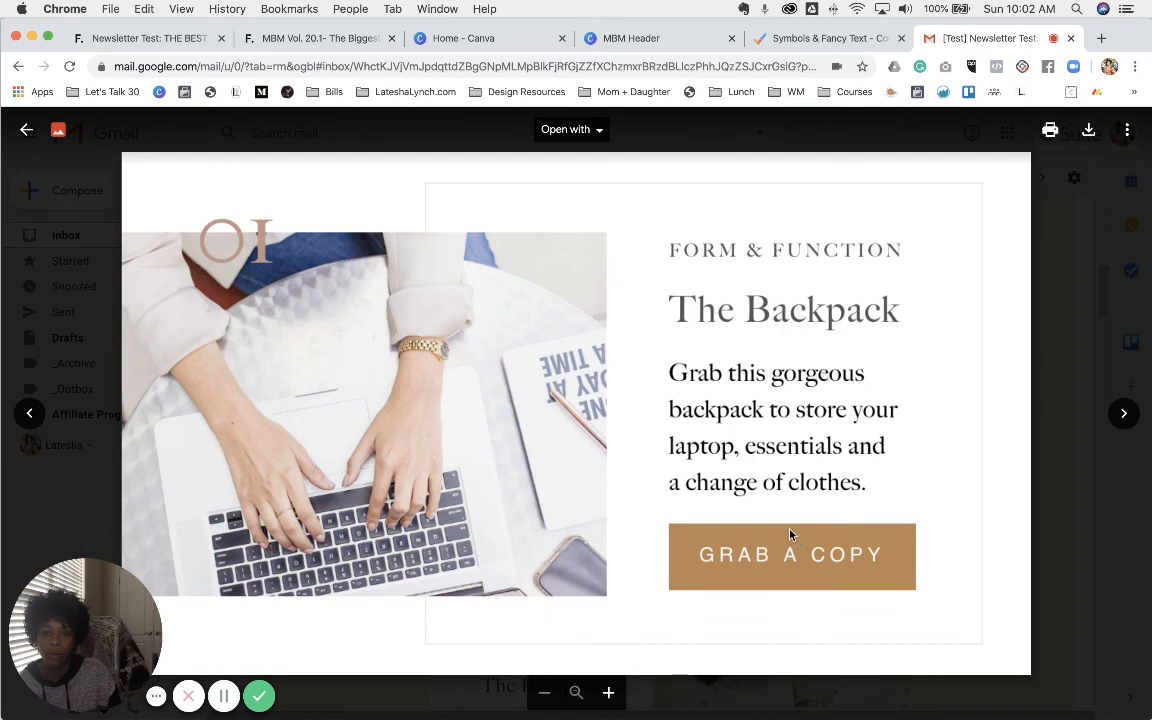
pyautogui.click(1122, 416)
pyautogui.click(1122, 416)
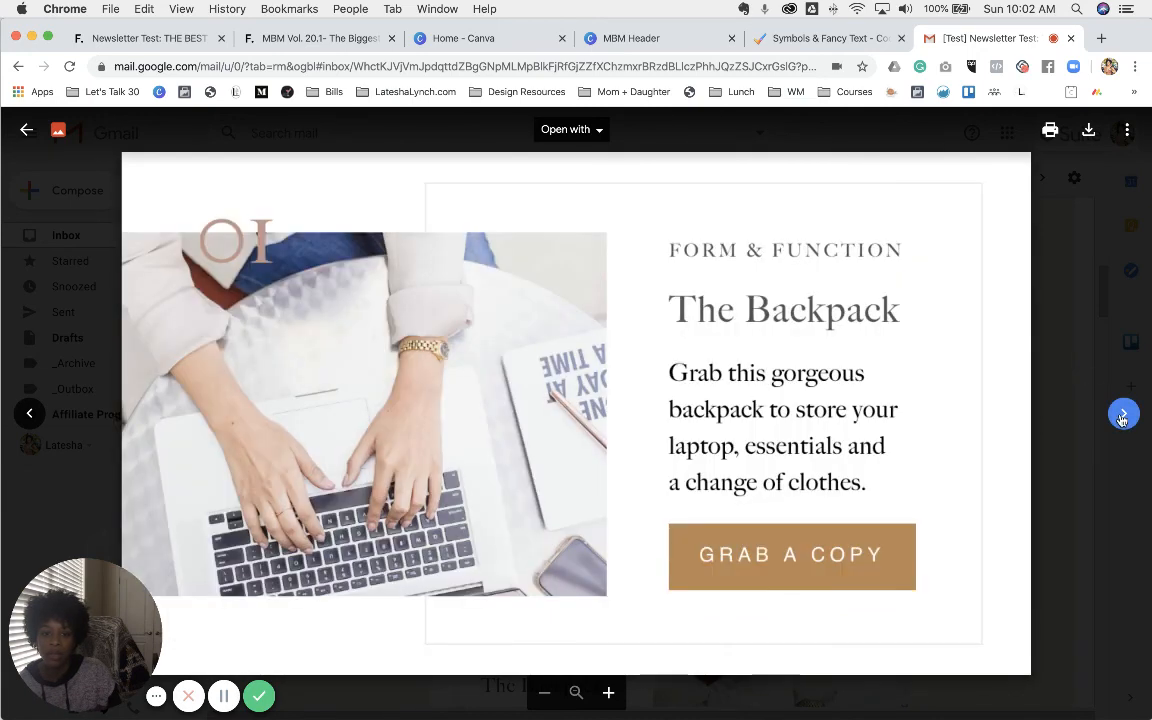
pyautogui.click(1100, 327)
pyautogui.scroll(-10, 752, 405)
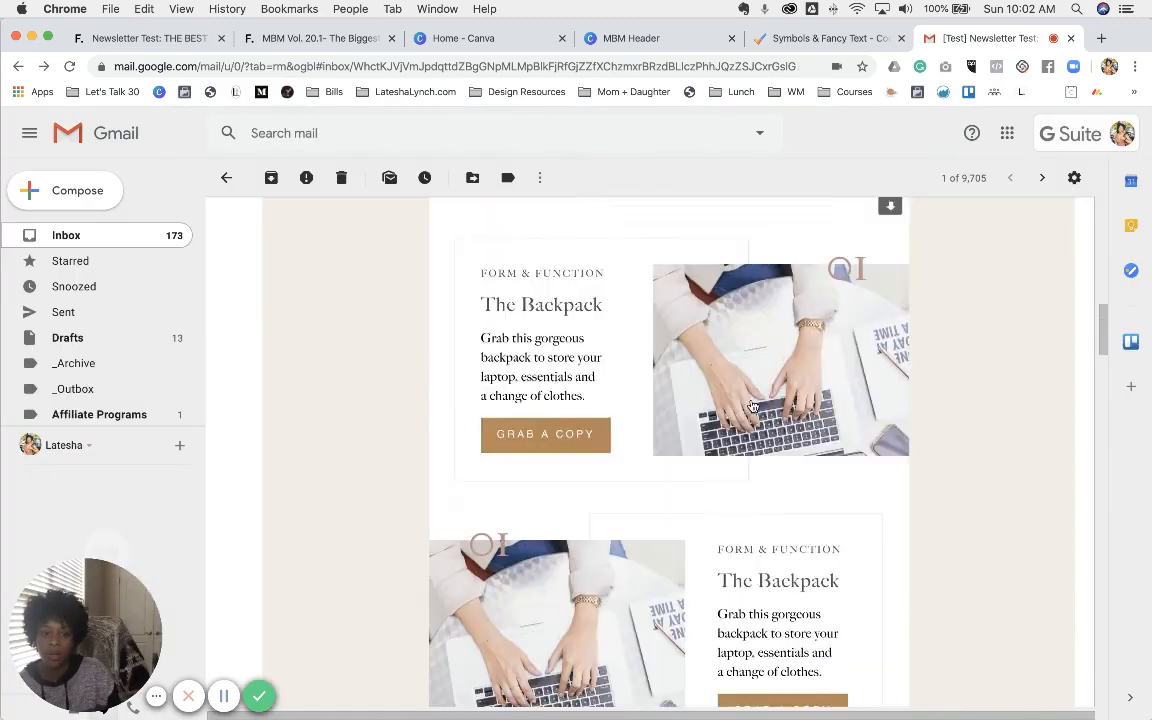
pyautogui.scroll(-4, 755, 402)
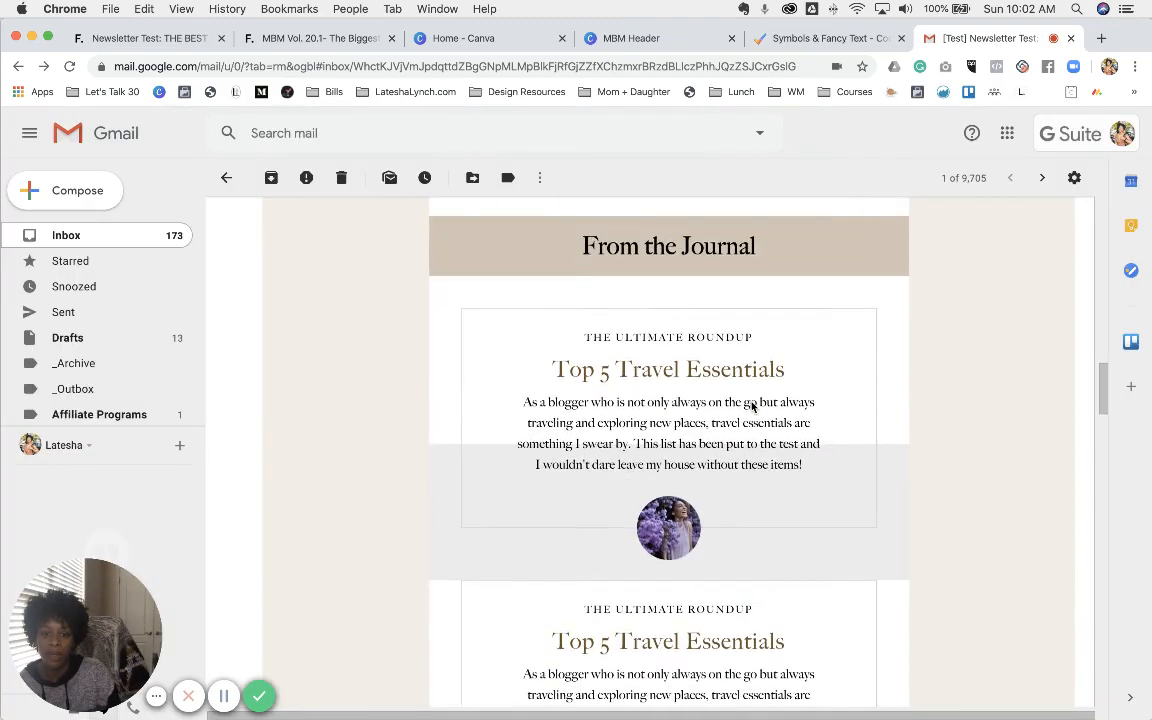
pyautogui.click(675, 497)
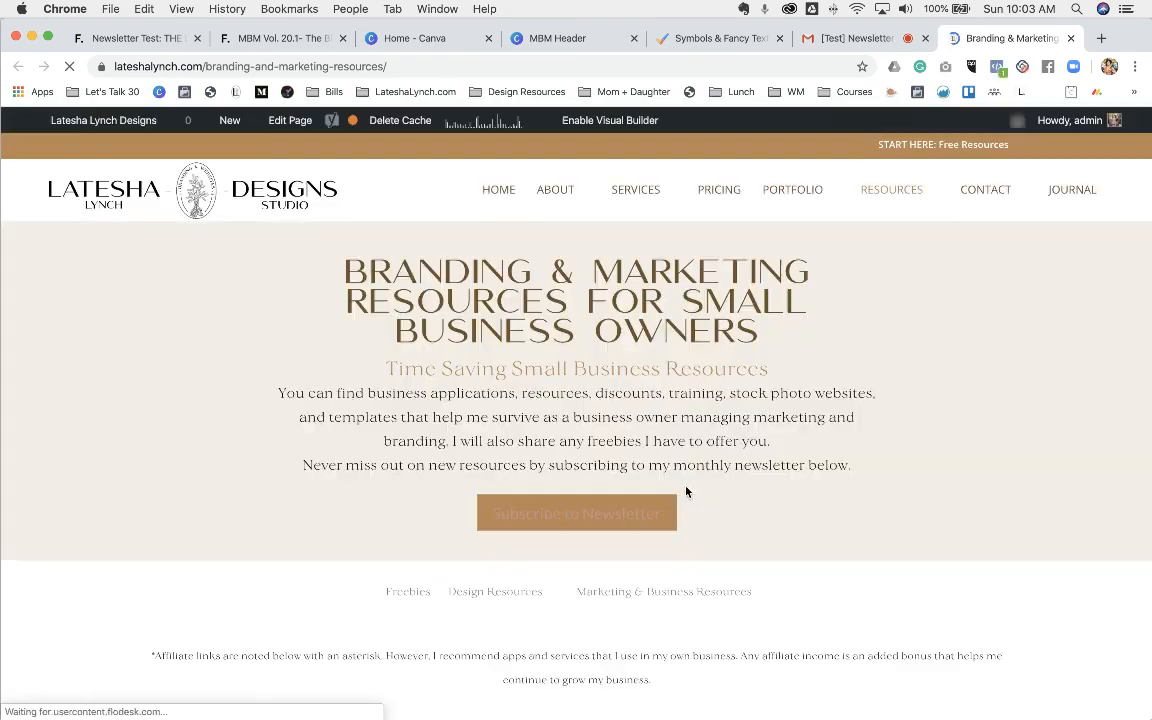
# - Back in the Gmail email, scroll to the Insta Friends grid and open one of its photos
pyautogui.click(840, 40)
pyautogui.scroll(-5, 790, 386)
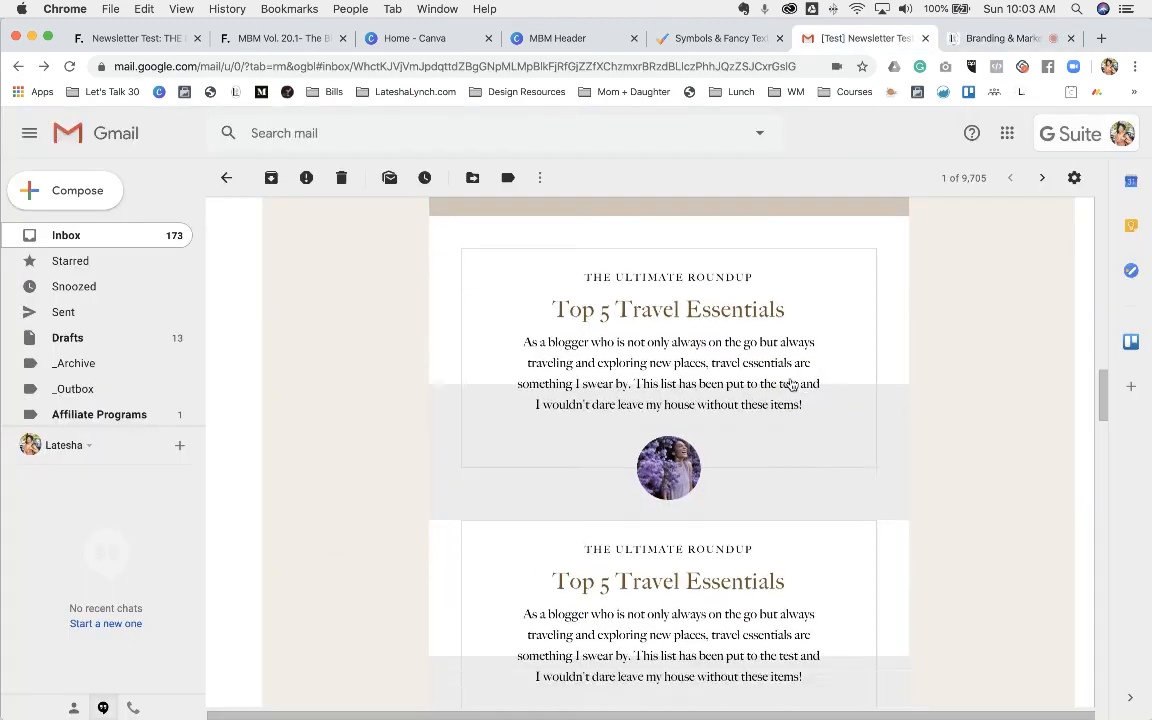
pyautogui.scroll(-5, 790, 386)
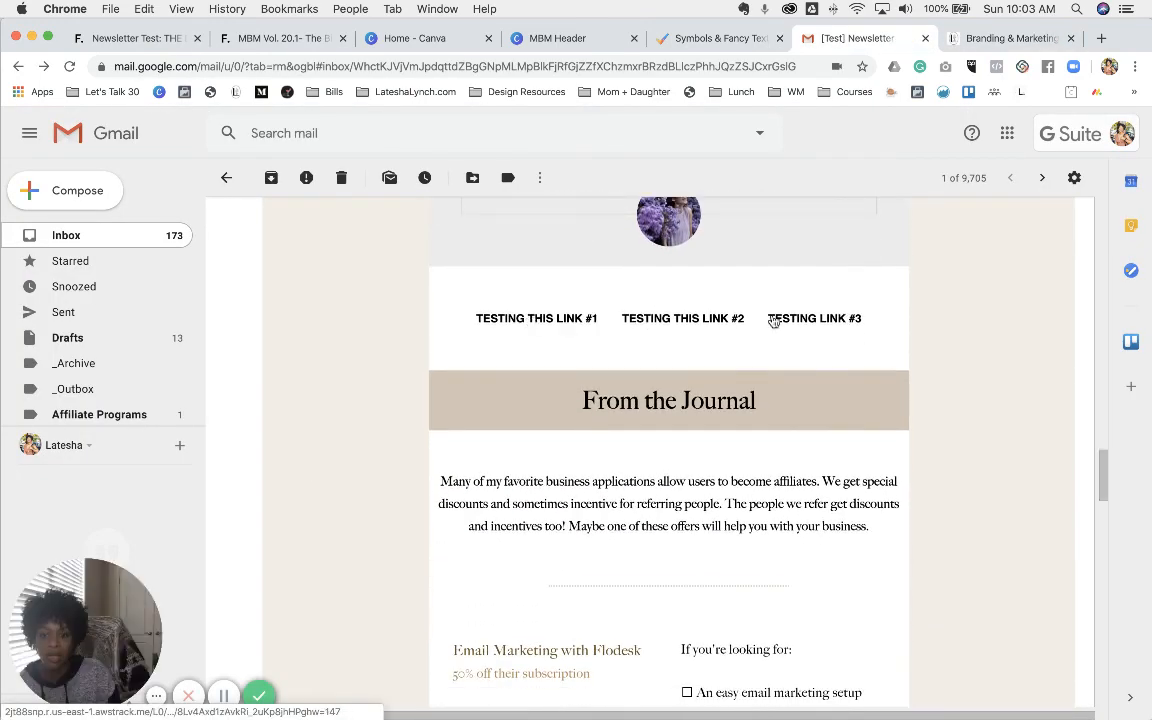
pyautogui.scroll(-5, 708, 400)
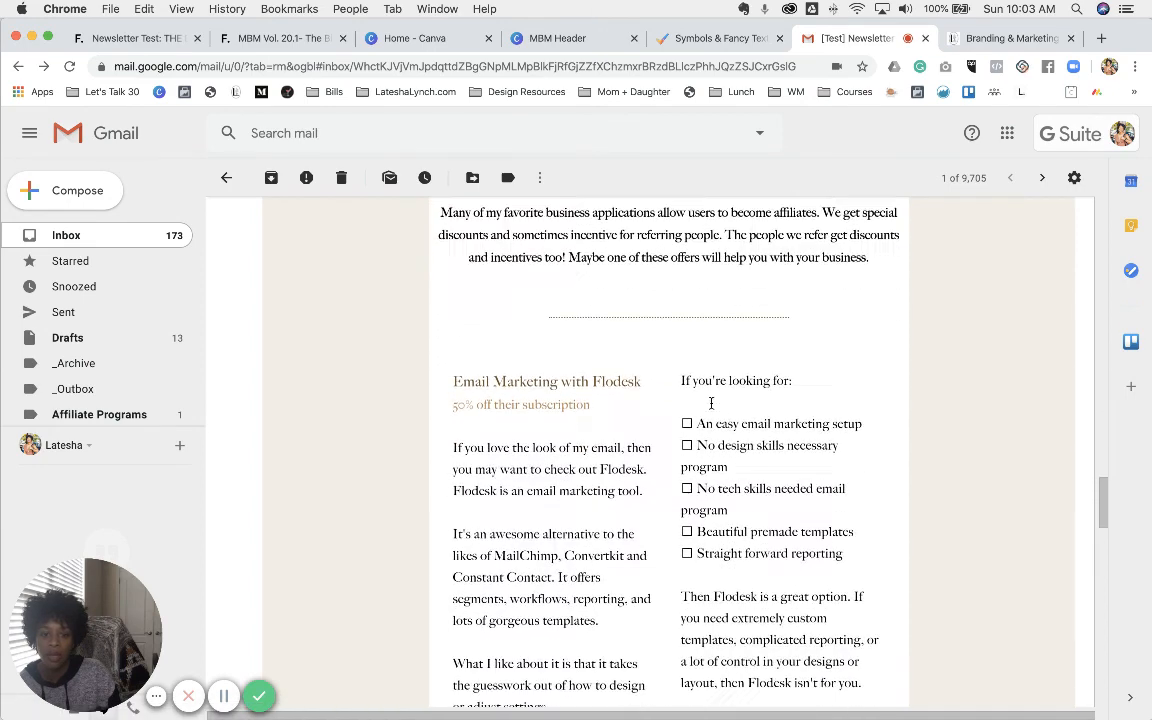
pyautogui.scroll(-4, 701, 427)
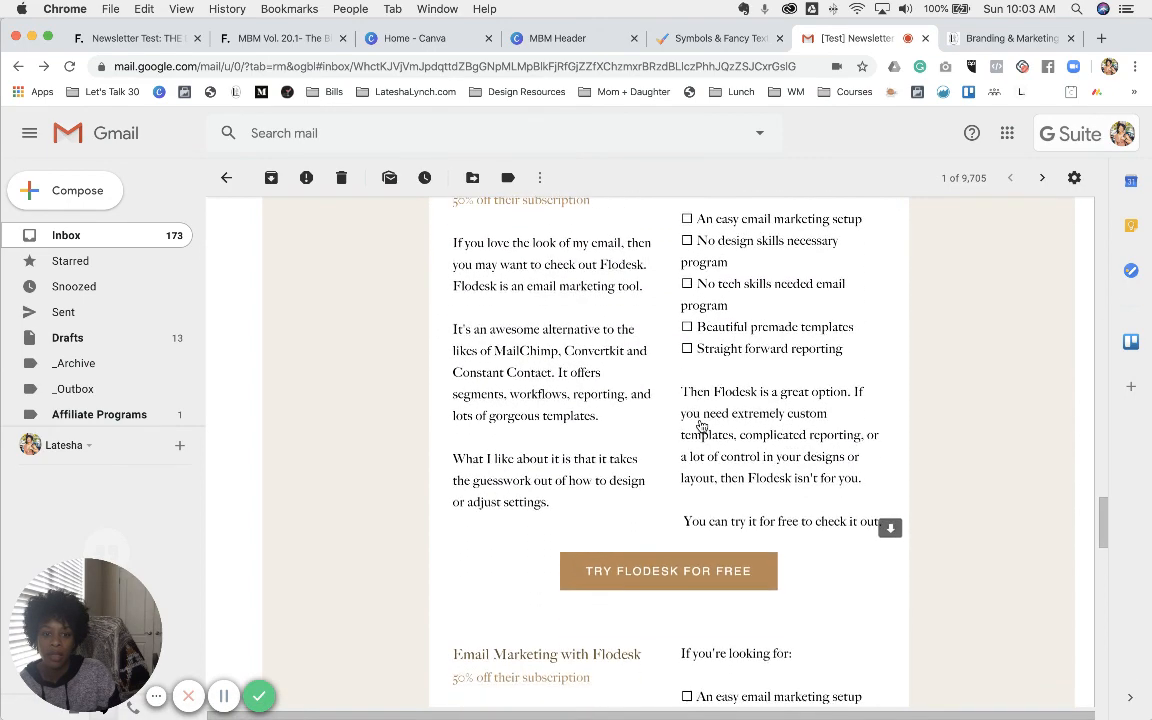
pyautogui.scroll(-4, 730, 427)
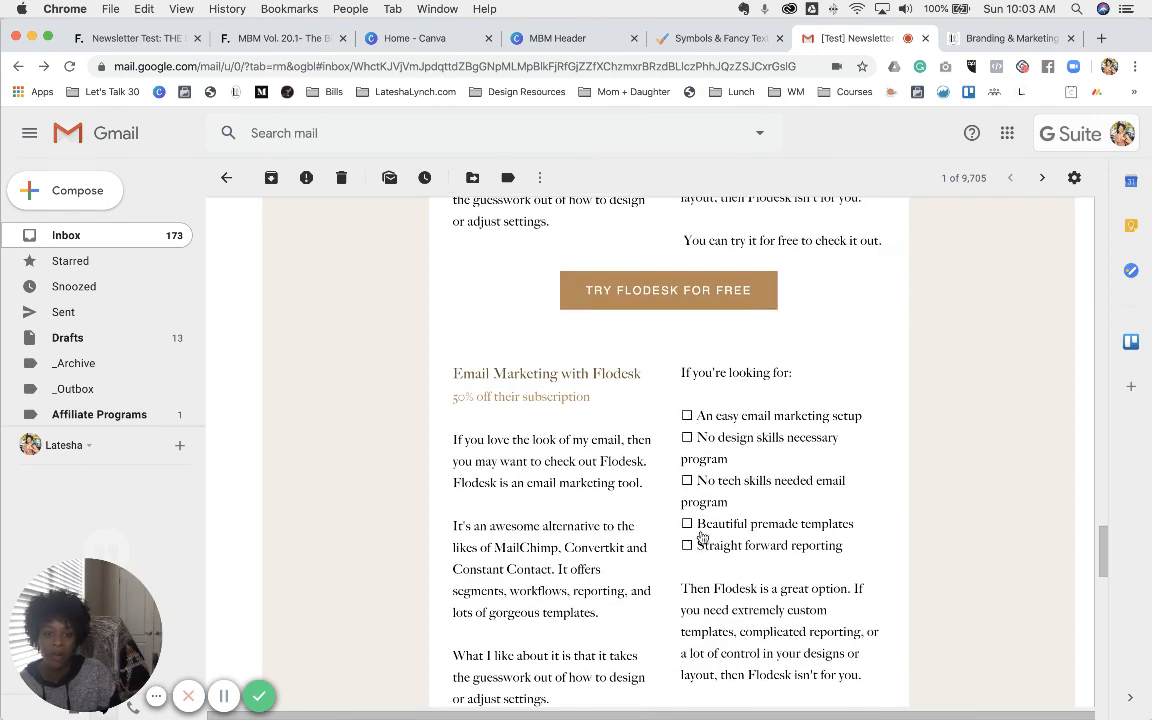
pyautogui.scroll(-7, 703, 537)
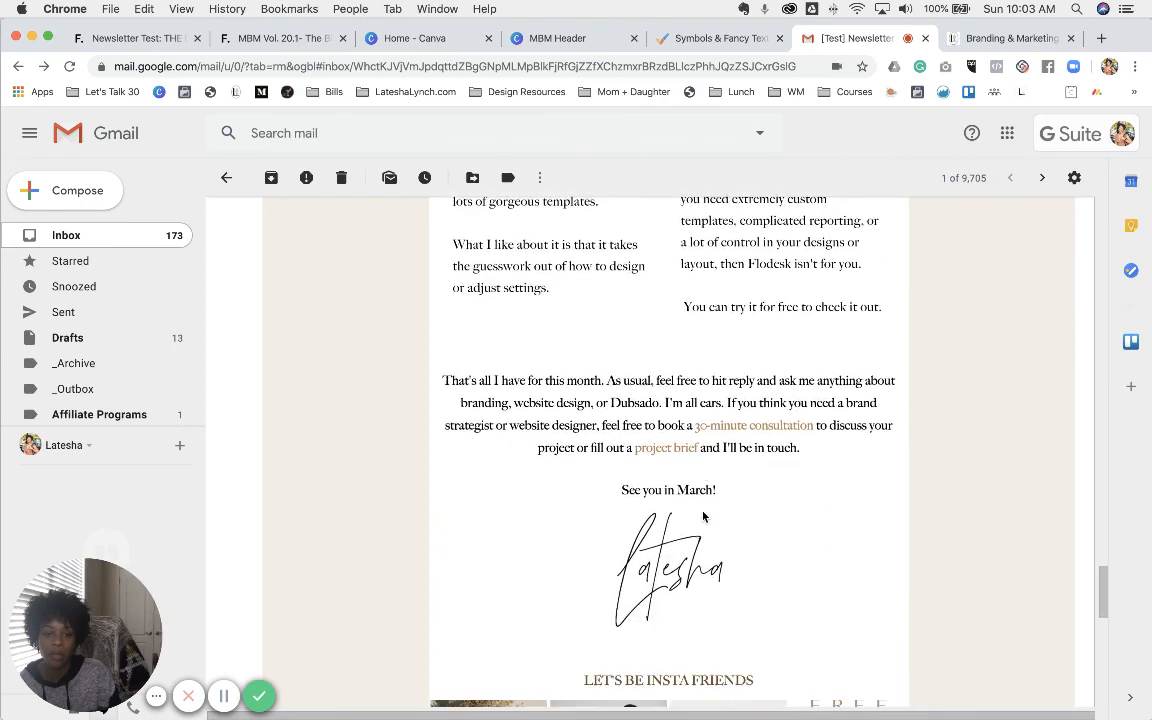
pyautogui.scroll(-1, 703, 517)
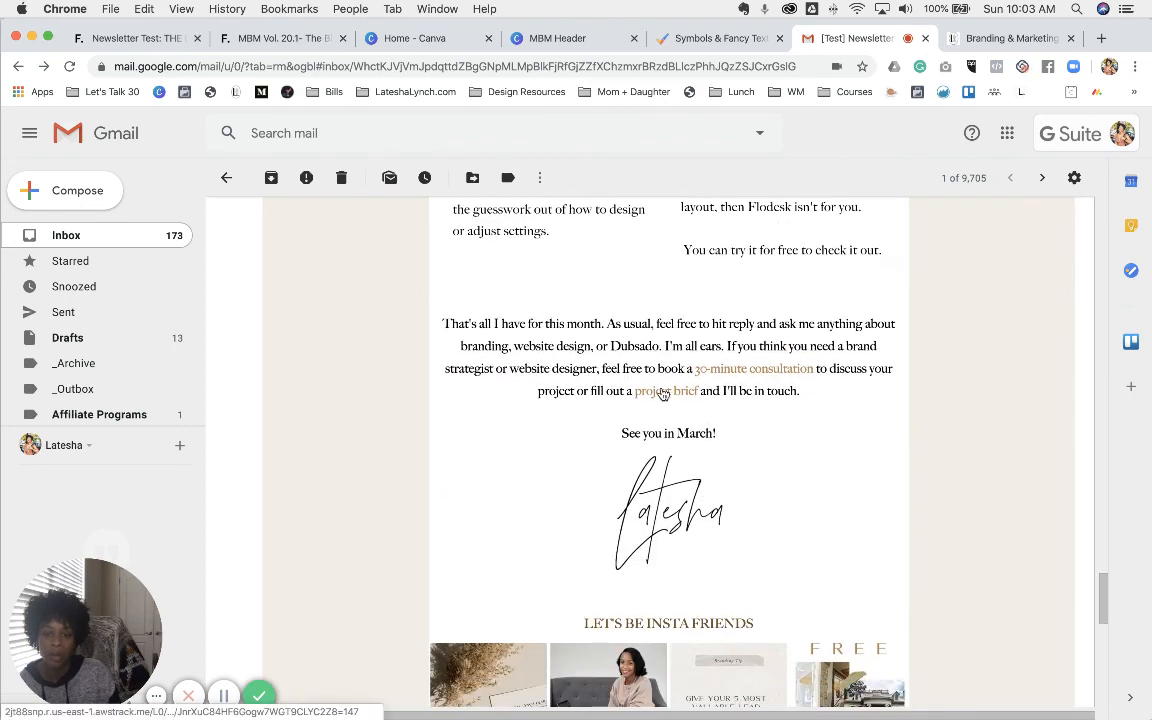
pyautogui.scroll(-4, 662, 392)
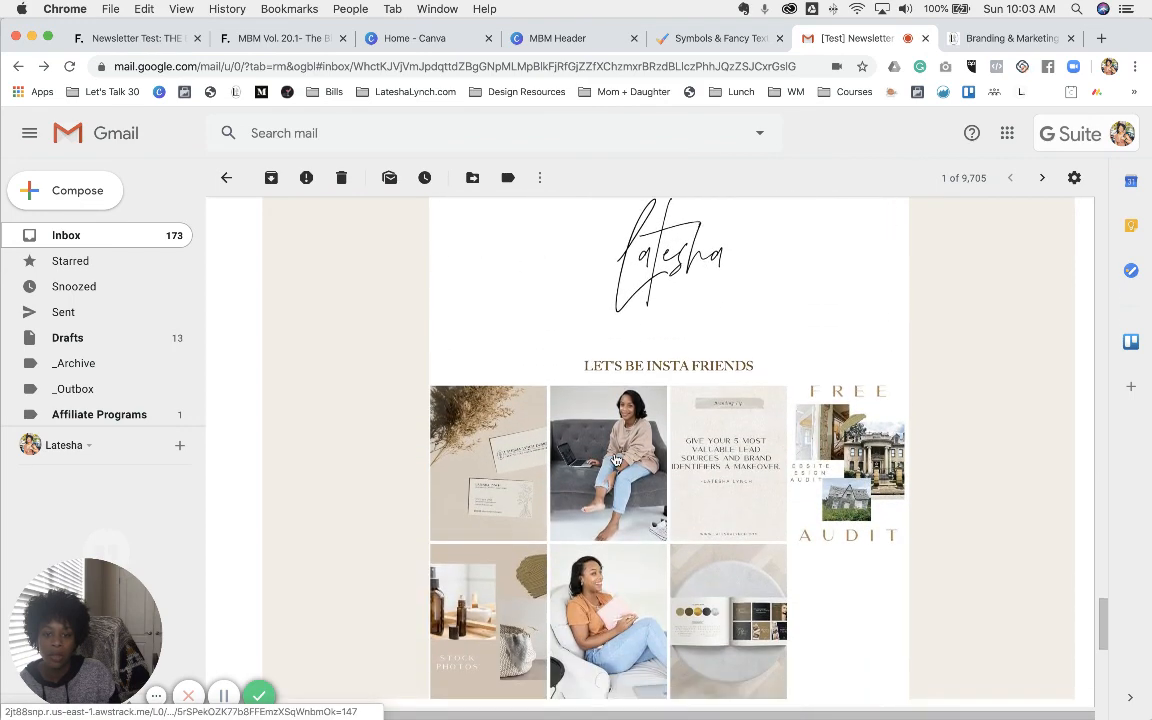
pyautogui.click(615, 459)
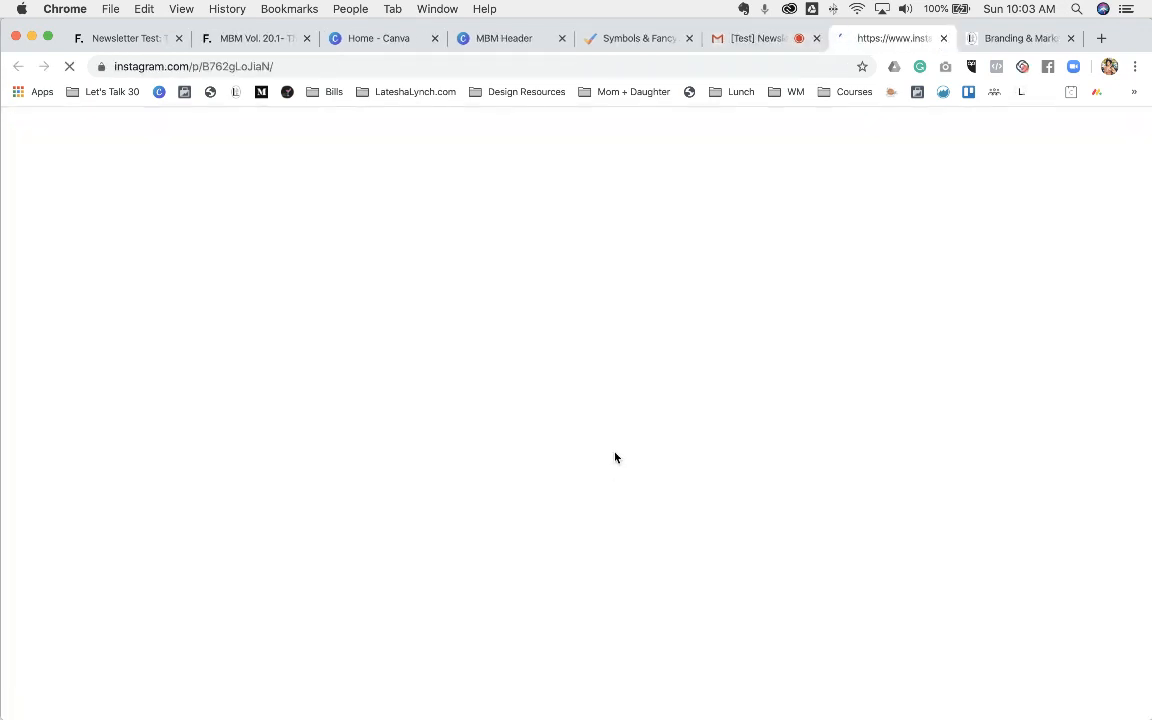